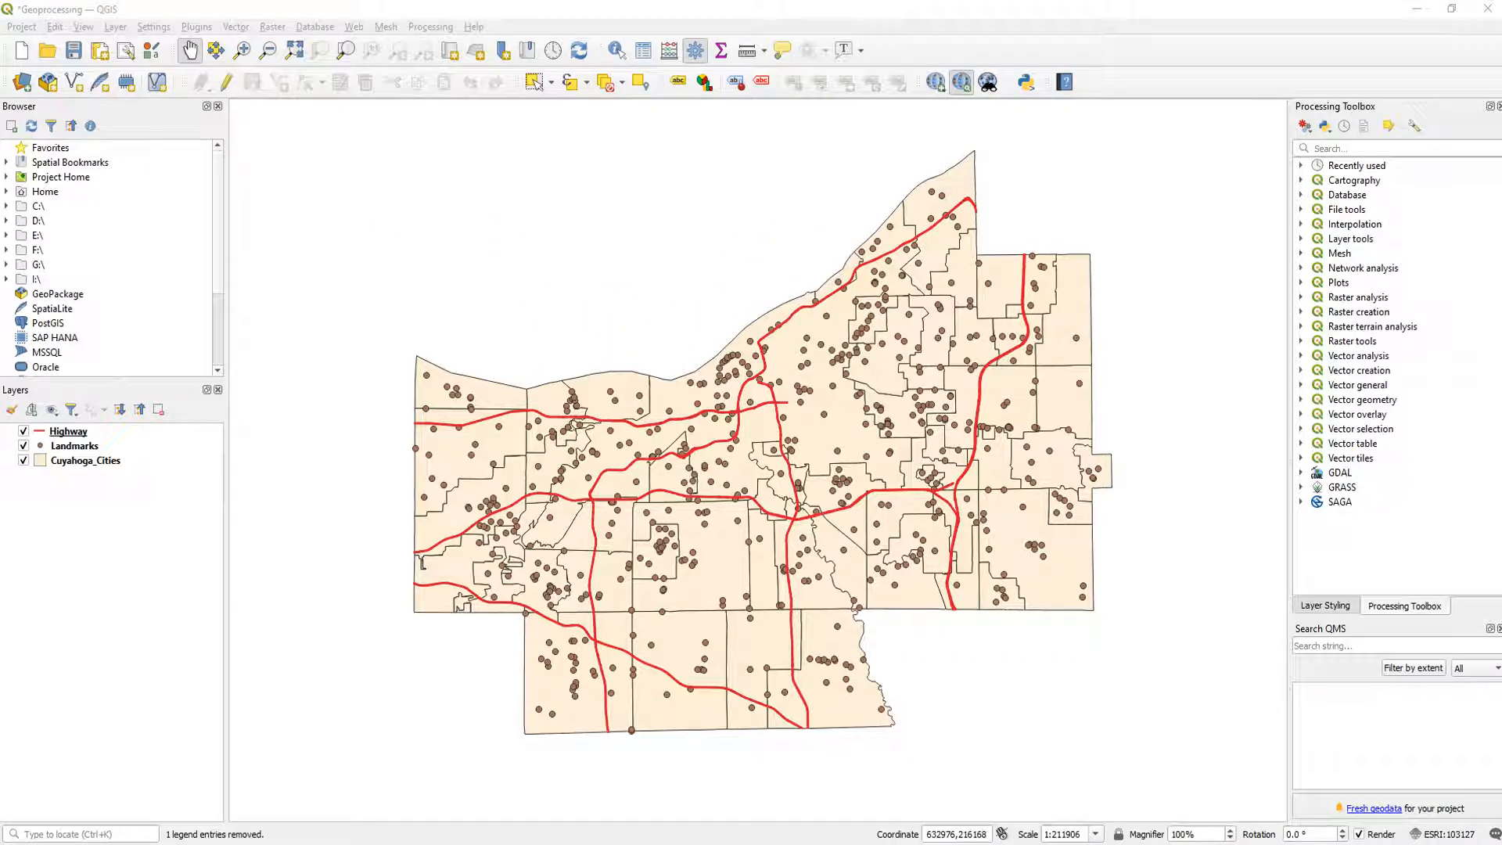
- Switch to the Geoprocessing Assignment document in Word and review the map request and its three detailed questions on landmarks and highways
click(555, 520)
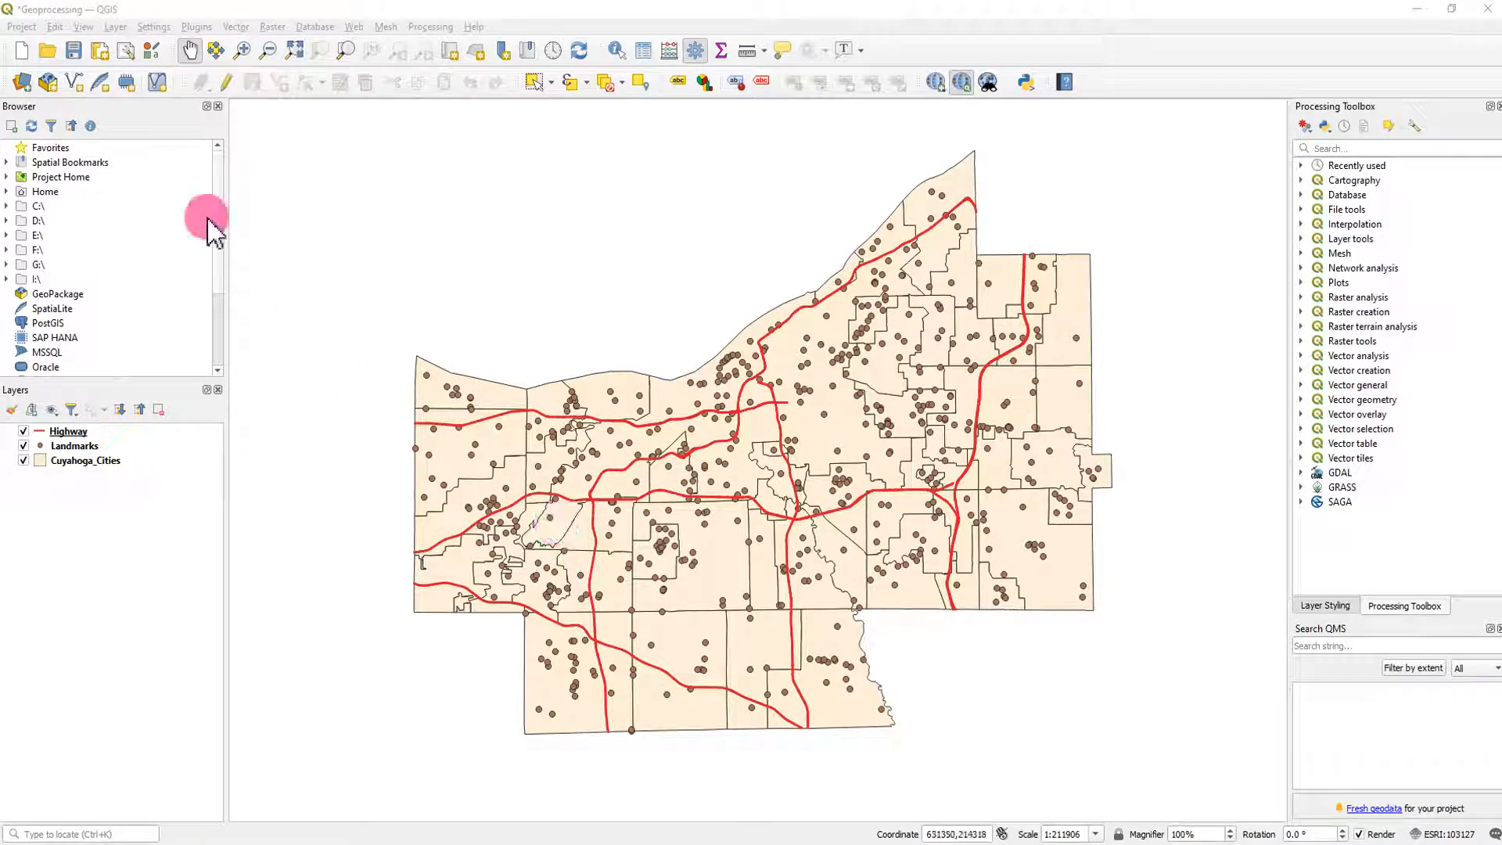
drag(0, 141, 624, 54)
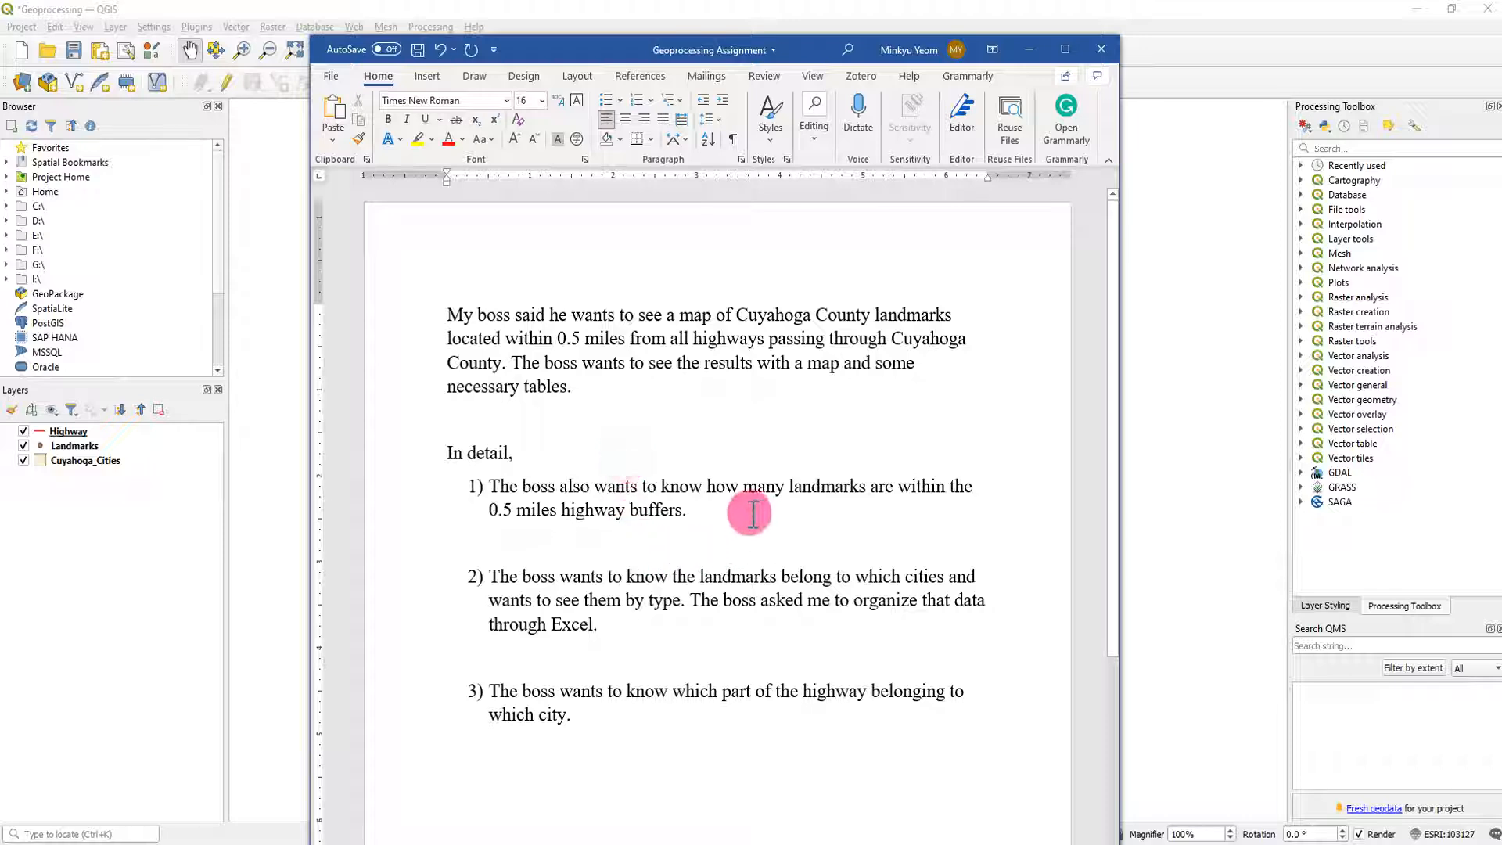
drag(714, 510, 496, 483)
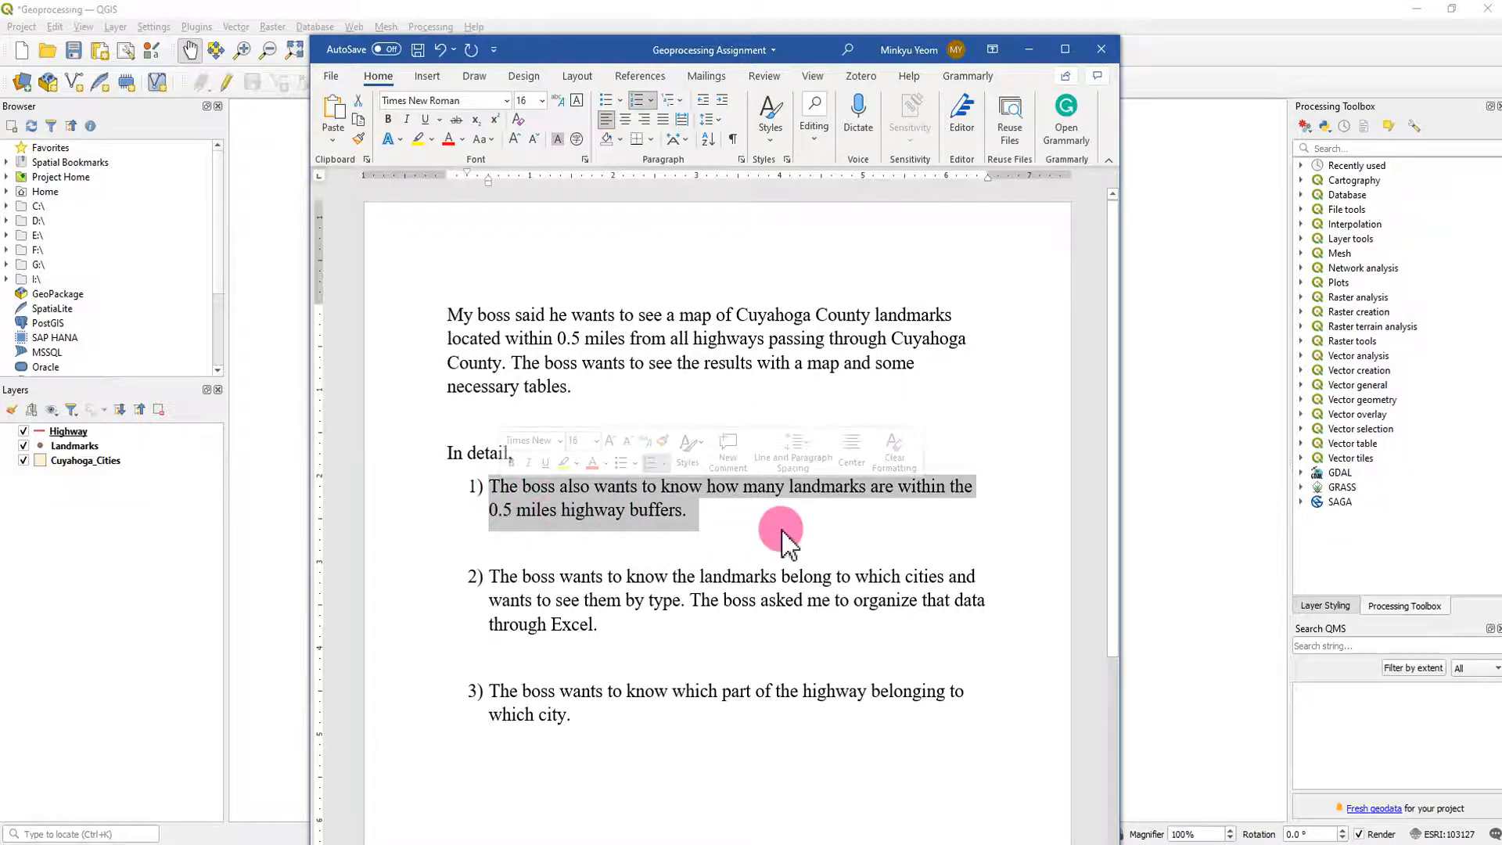
click(837, 532)
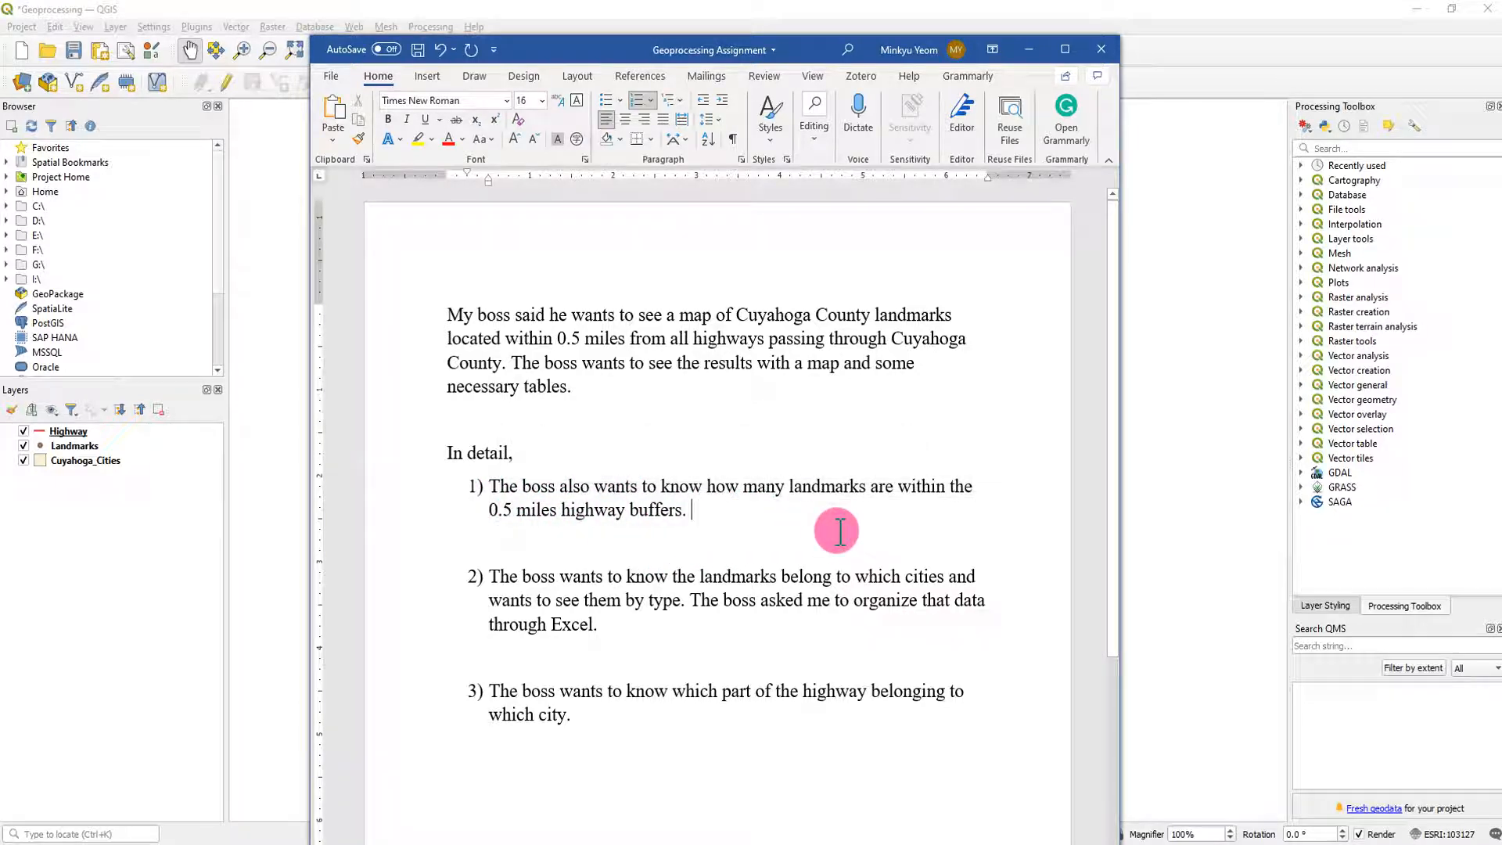
click(757, 626)
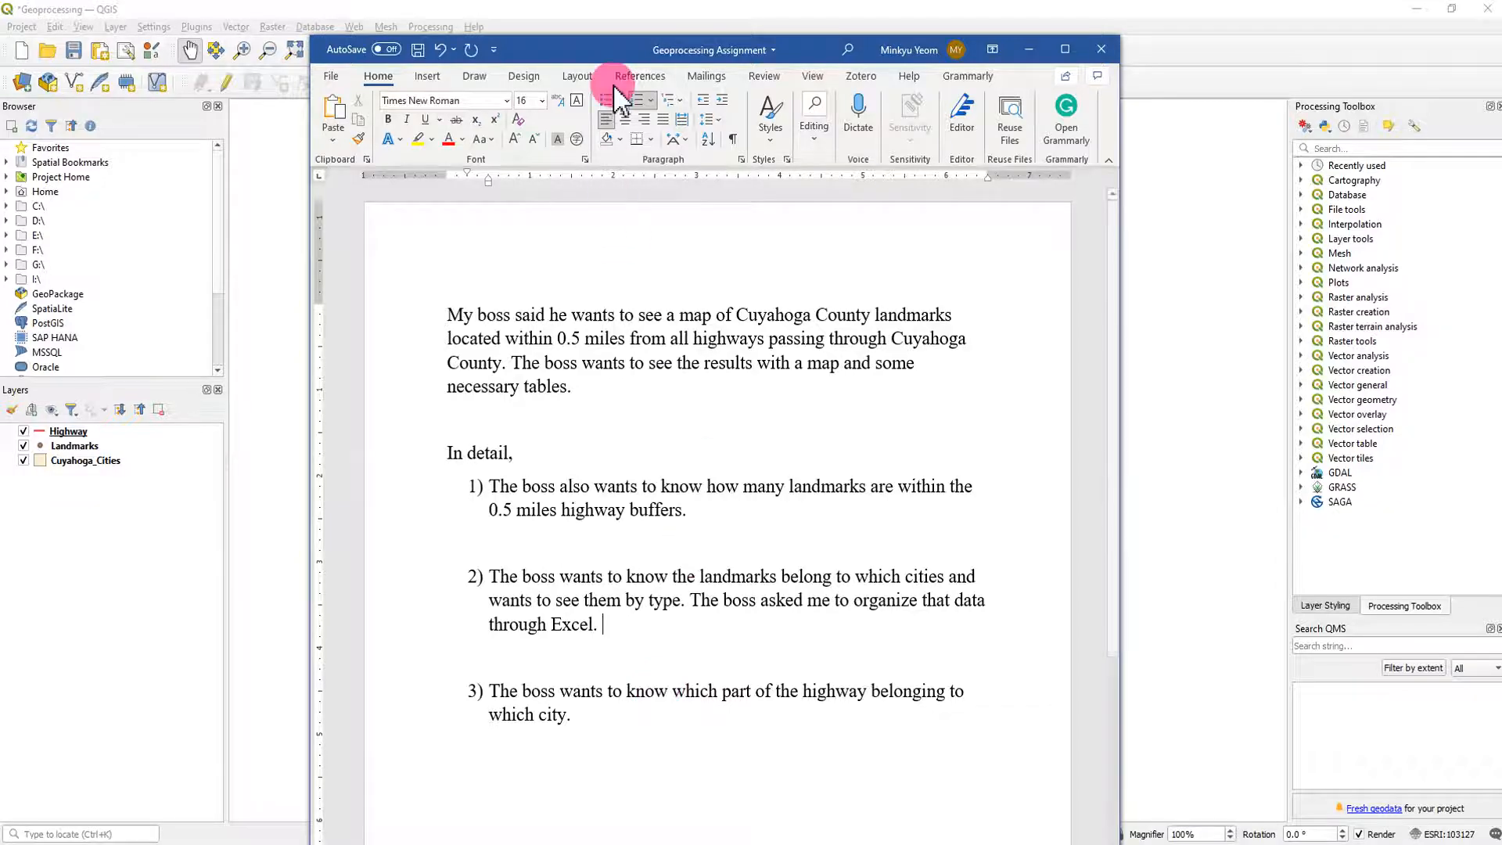
drag(598, 50, 528, 76)
drag(486, 367, 548, 368)
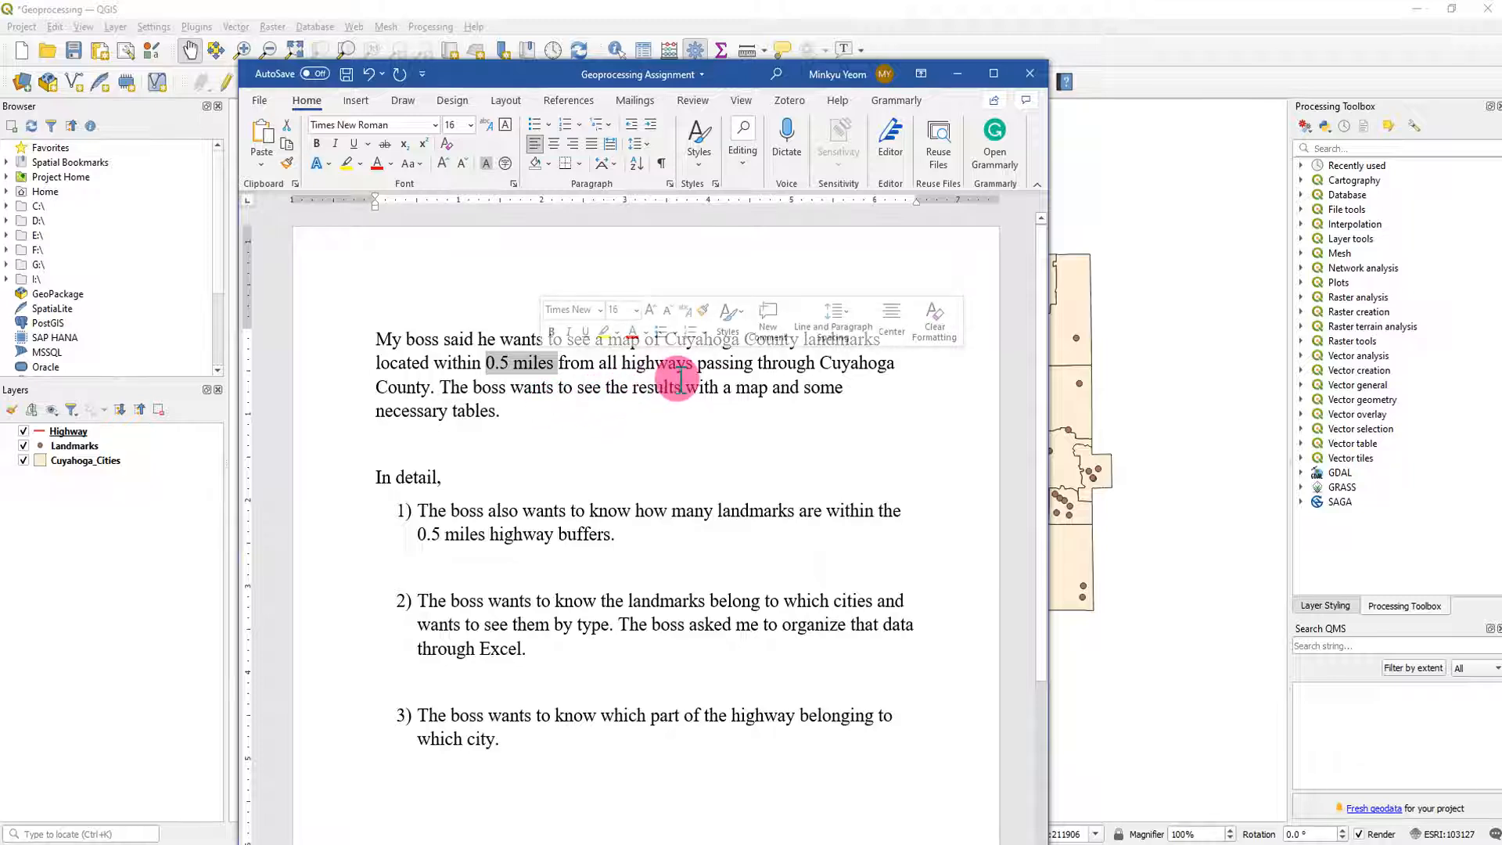
click(539, 264)
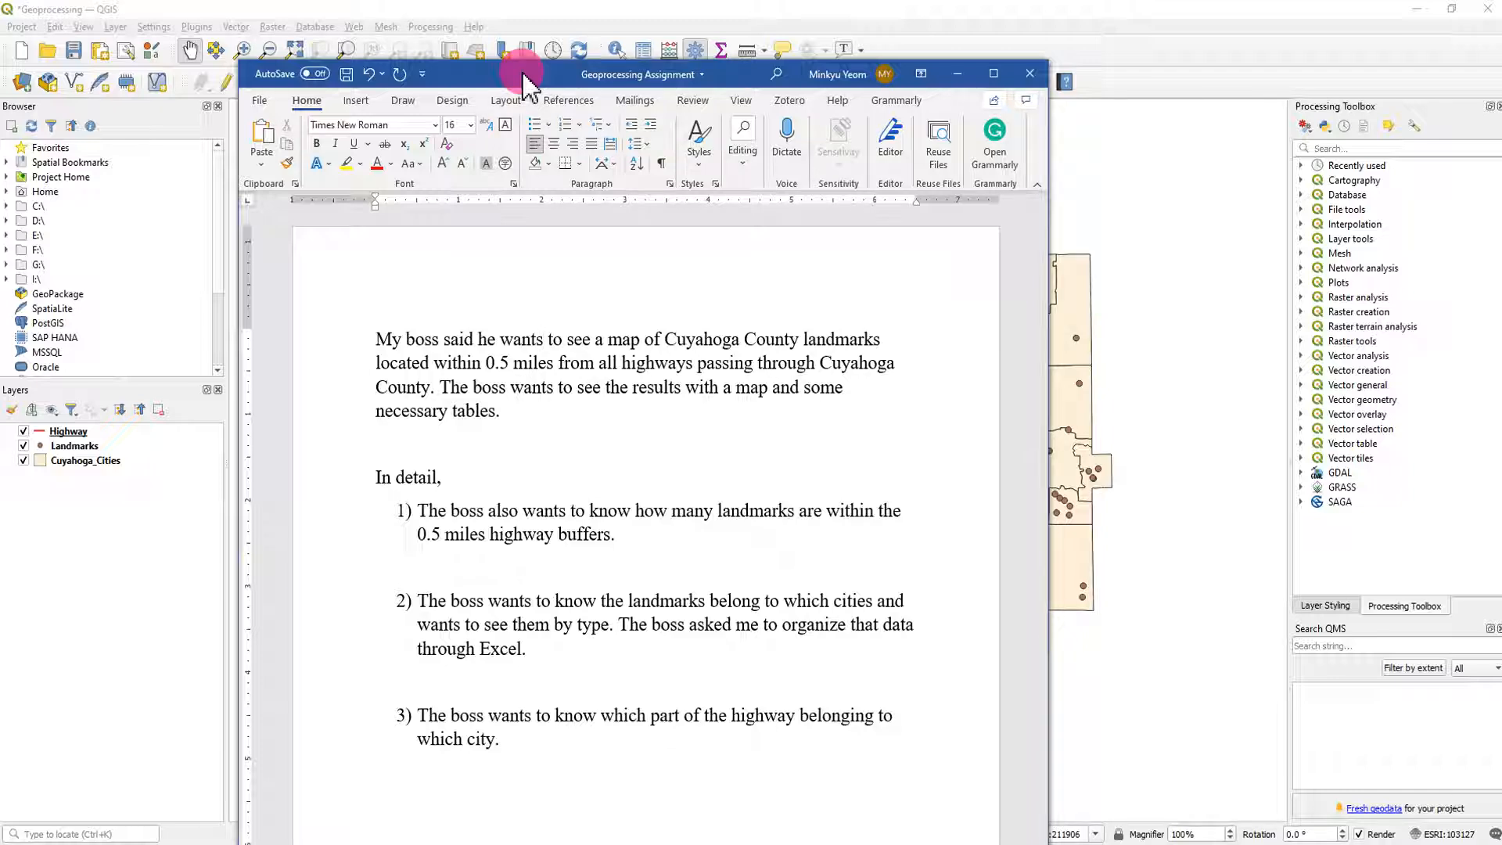
drag(522, 73, 0, 66)
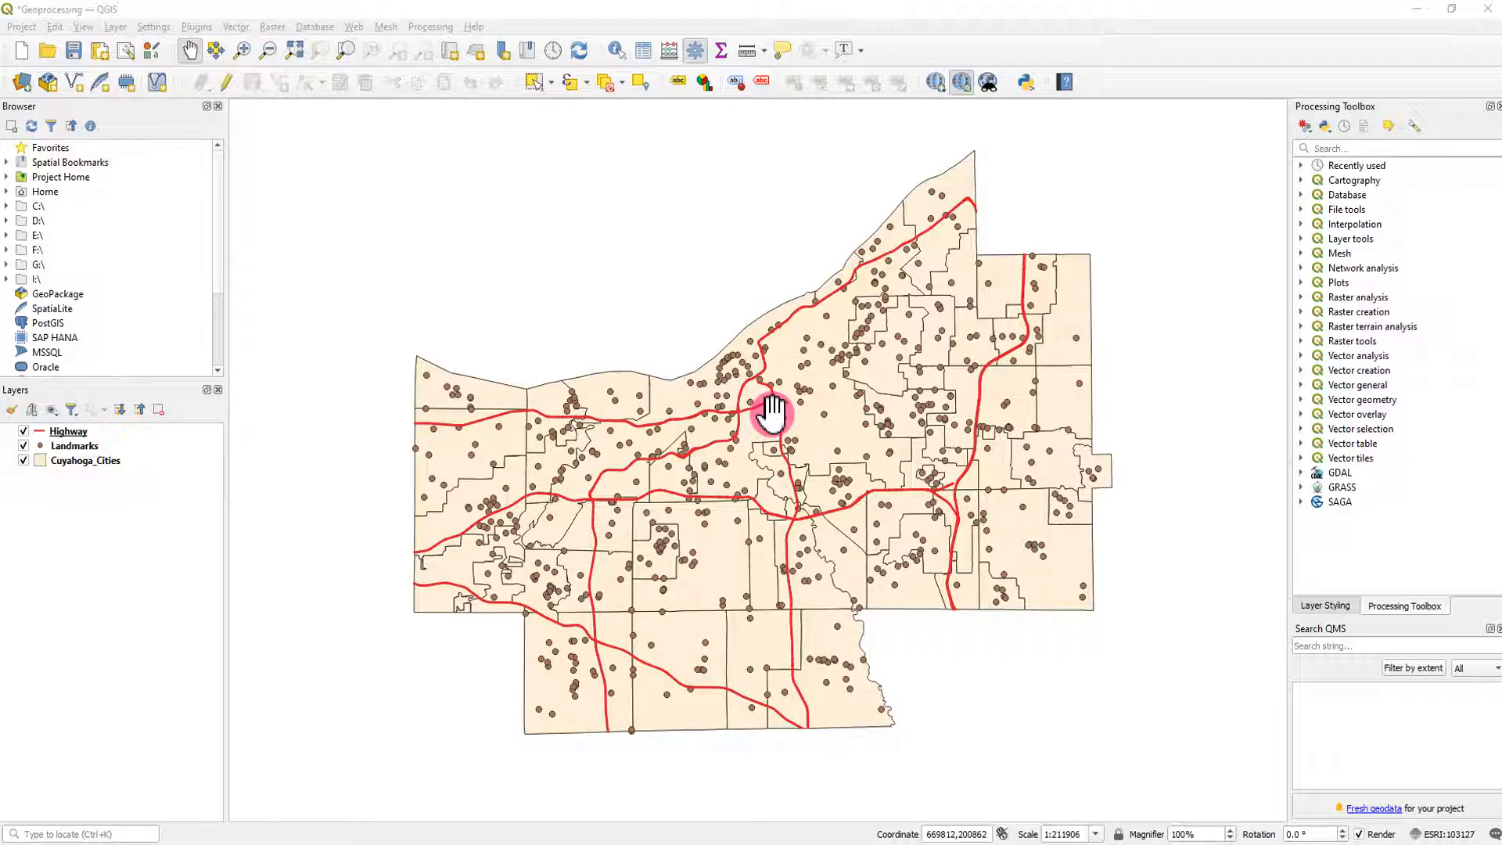
- Buffer the Highway layer by 0.5 miles with the result dissolved, output as a temporary layer
click(237, 26)
mouse_move(356, 45)
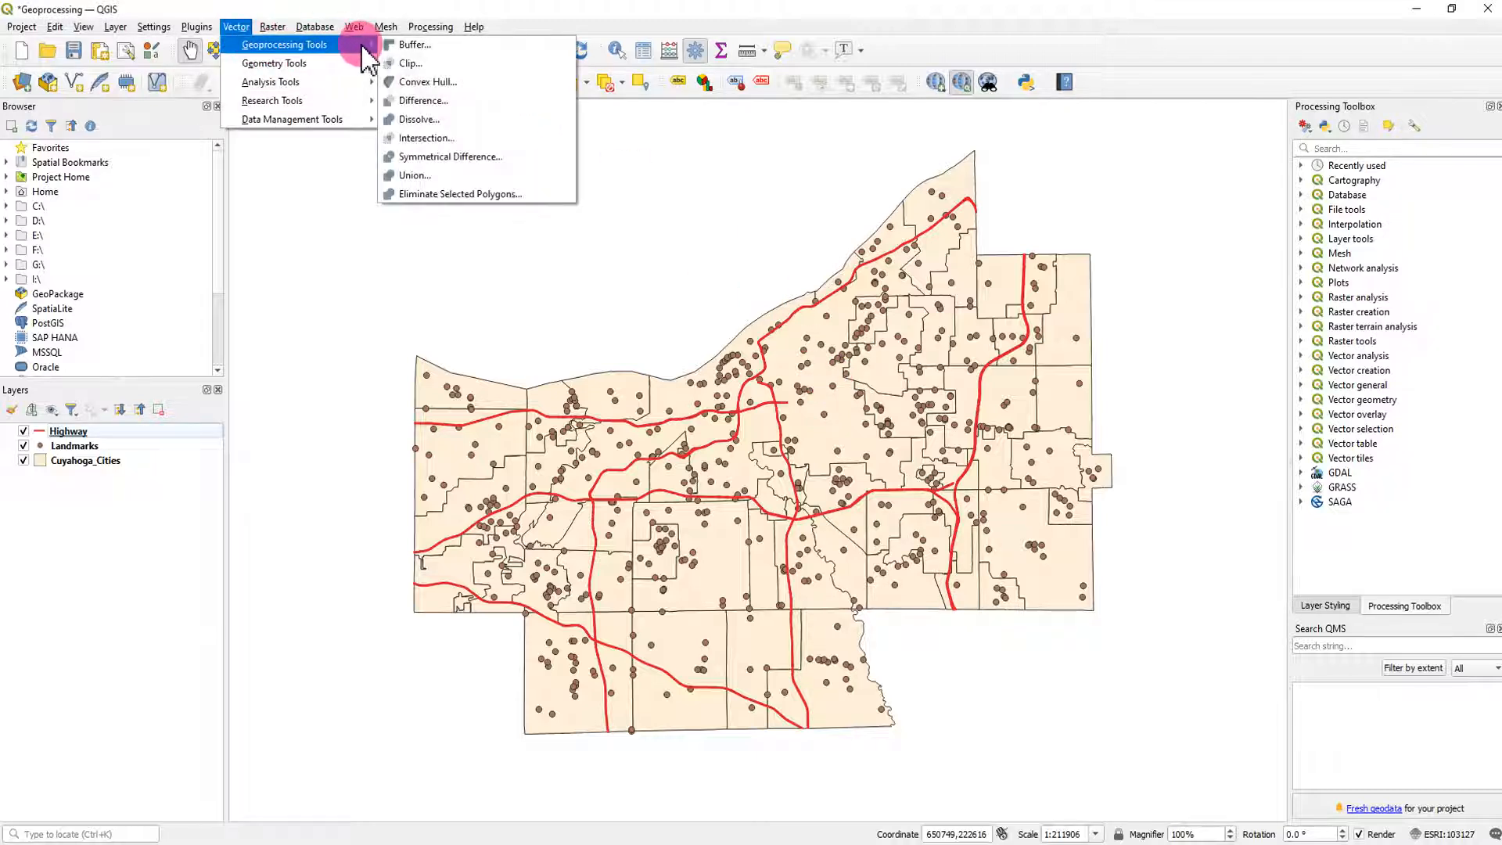
click(426, 46)
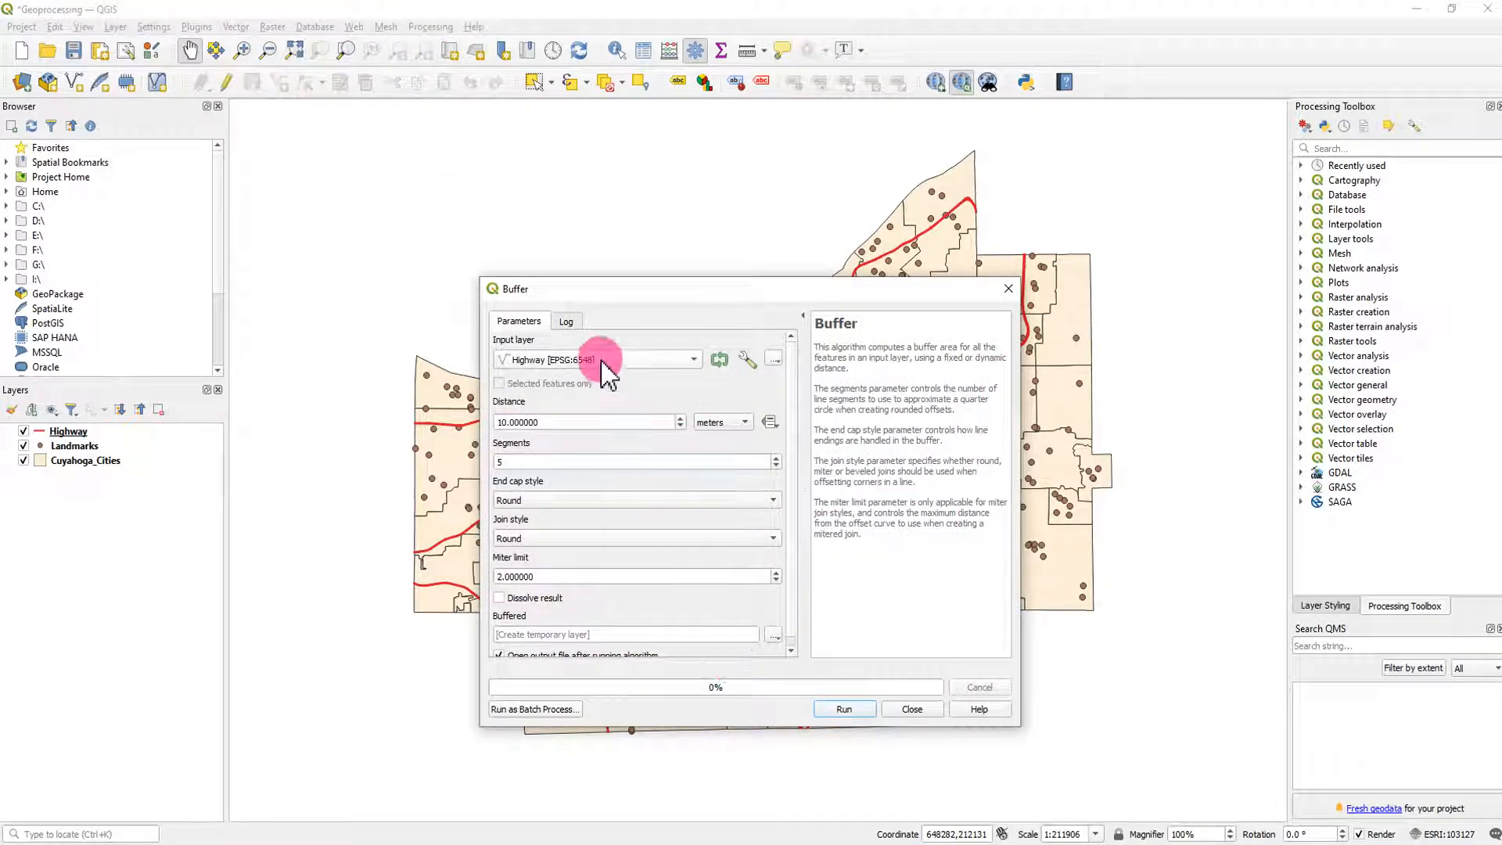
click(716, 423)
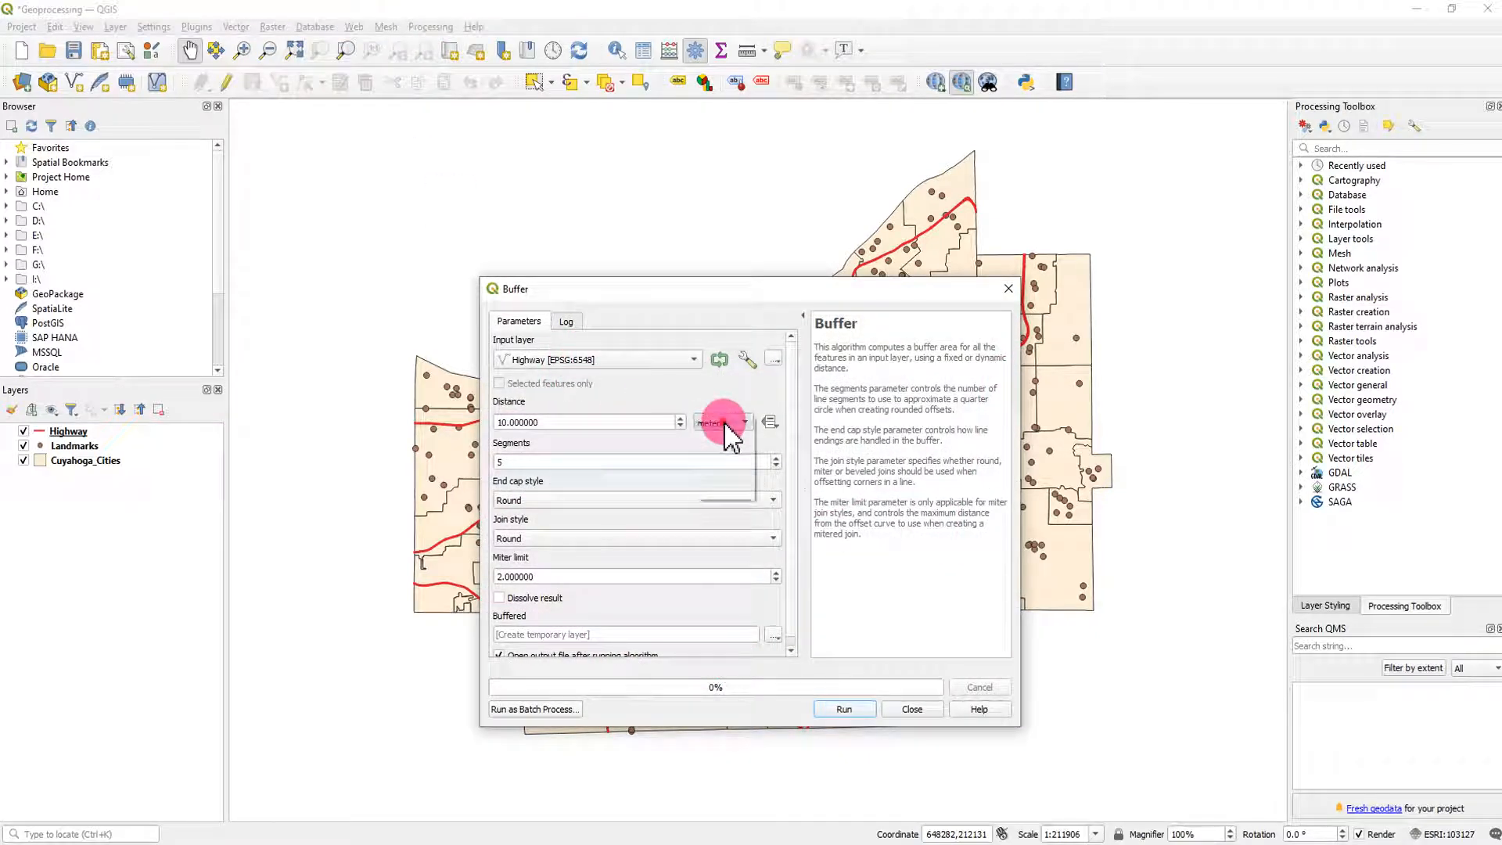
click(734, 475)
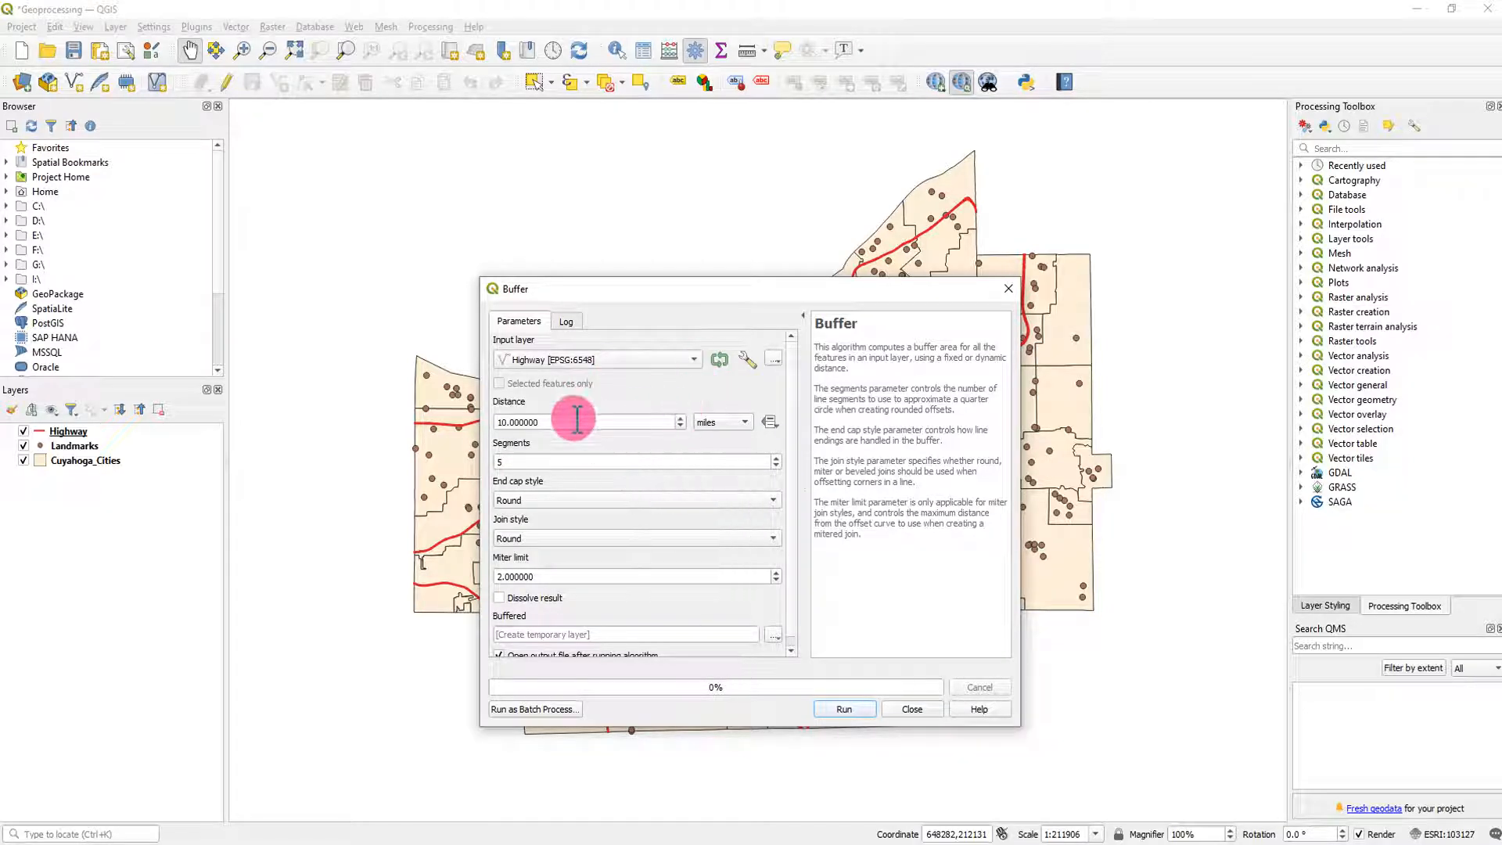
drag(577, 421, 469, 415)
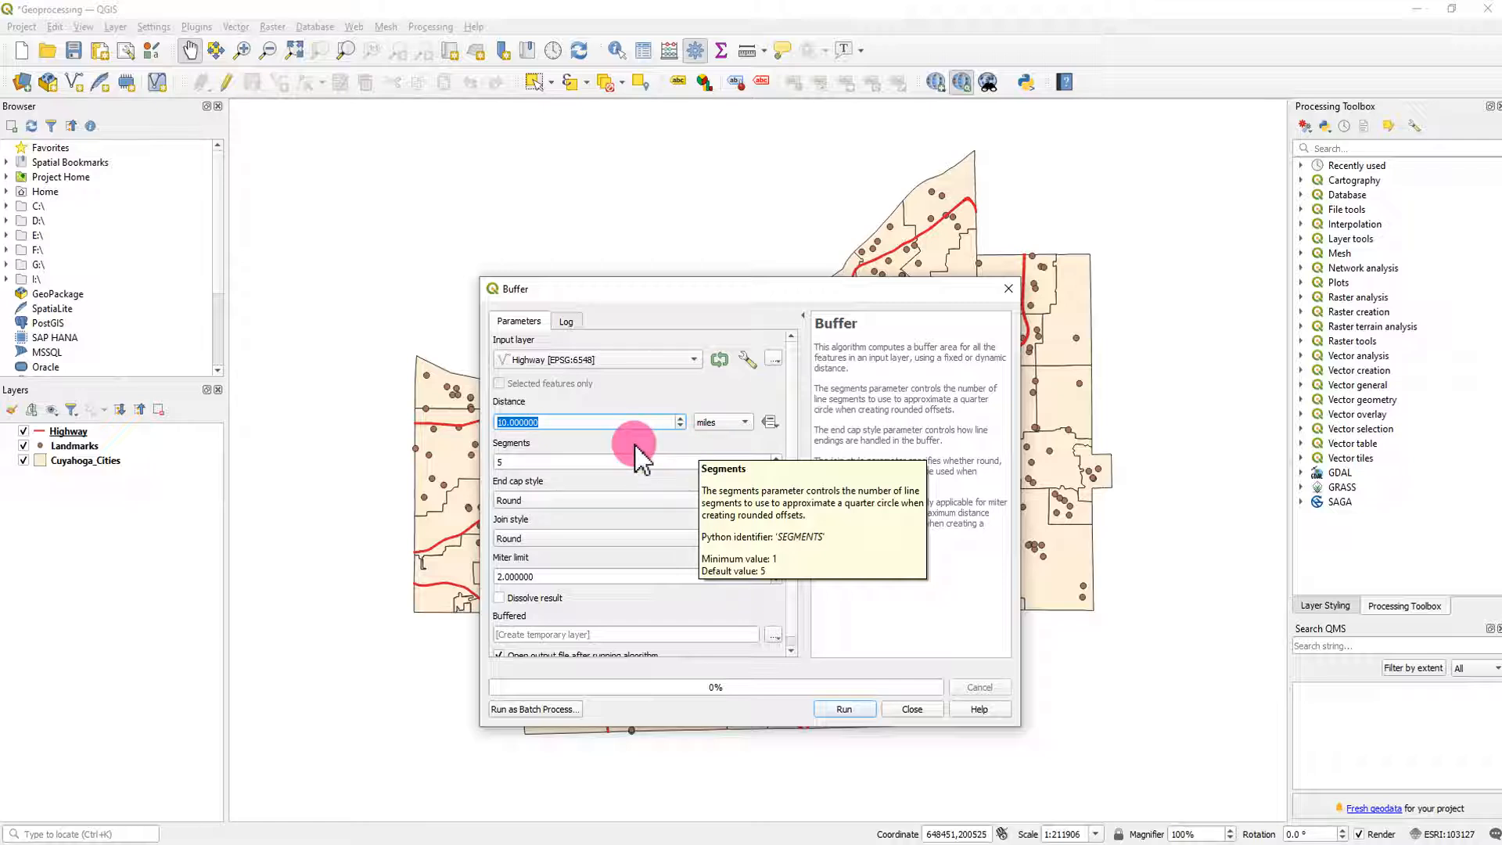
text(0.5)
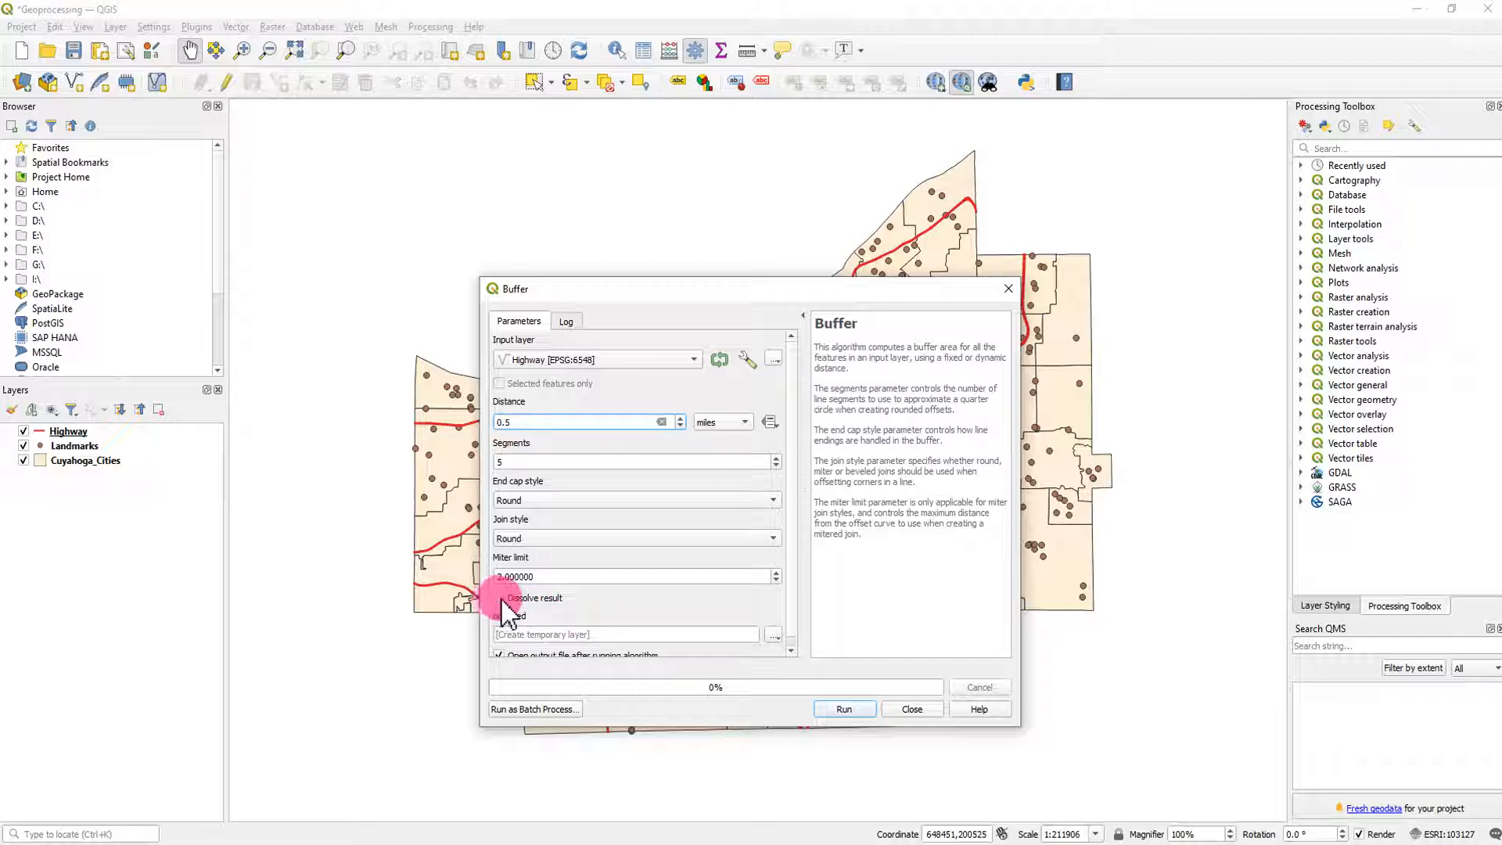
click(500, 599)
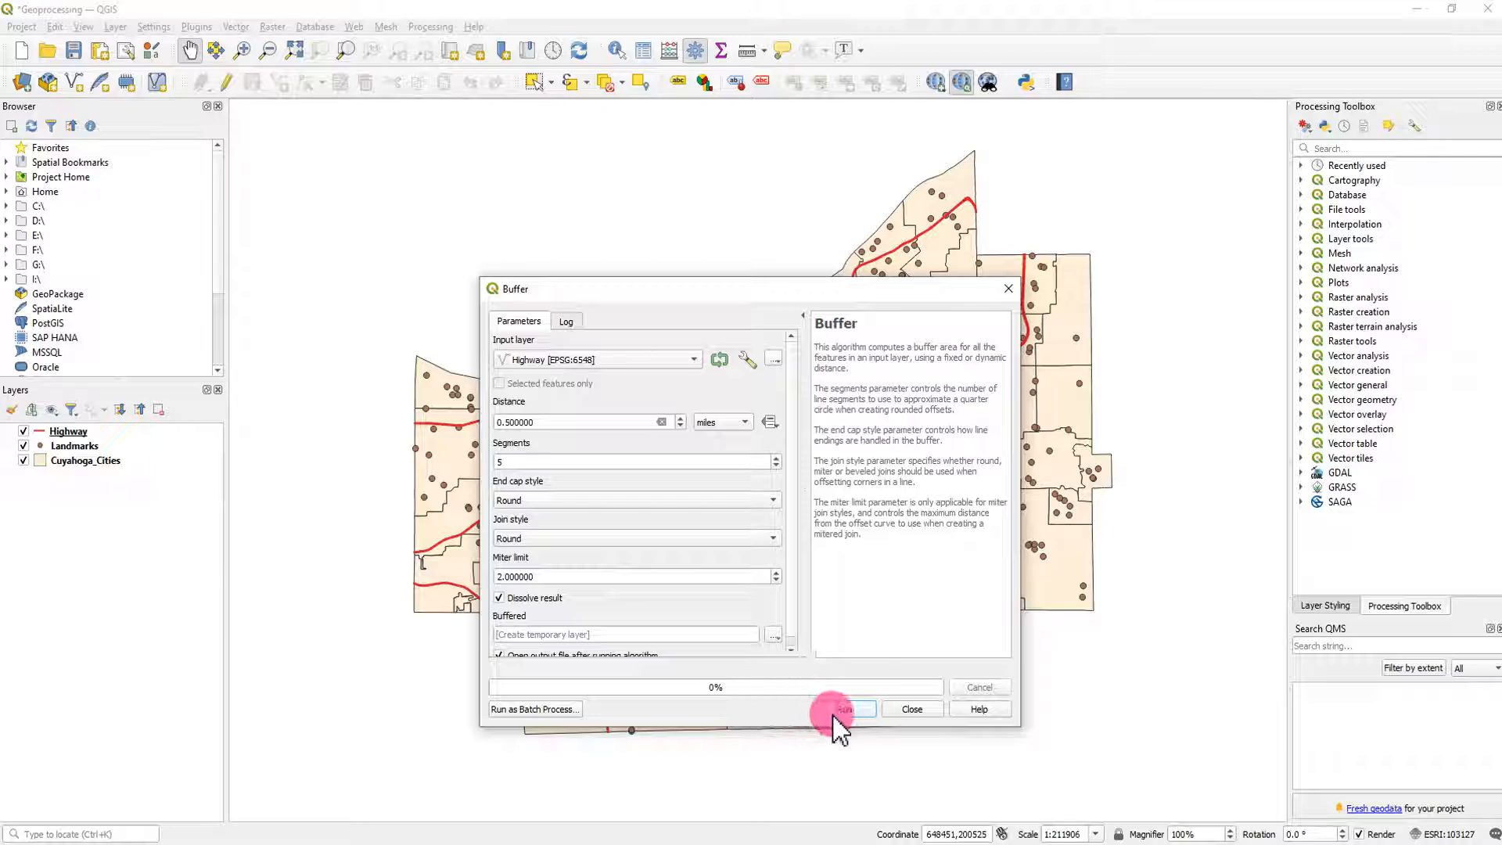
click(846, 710)
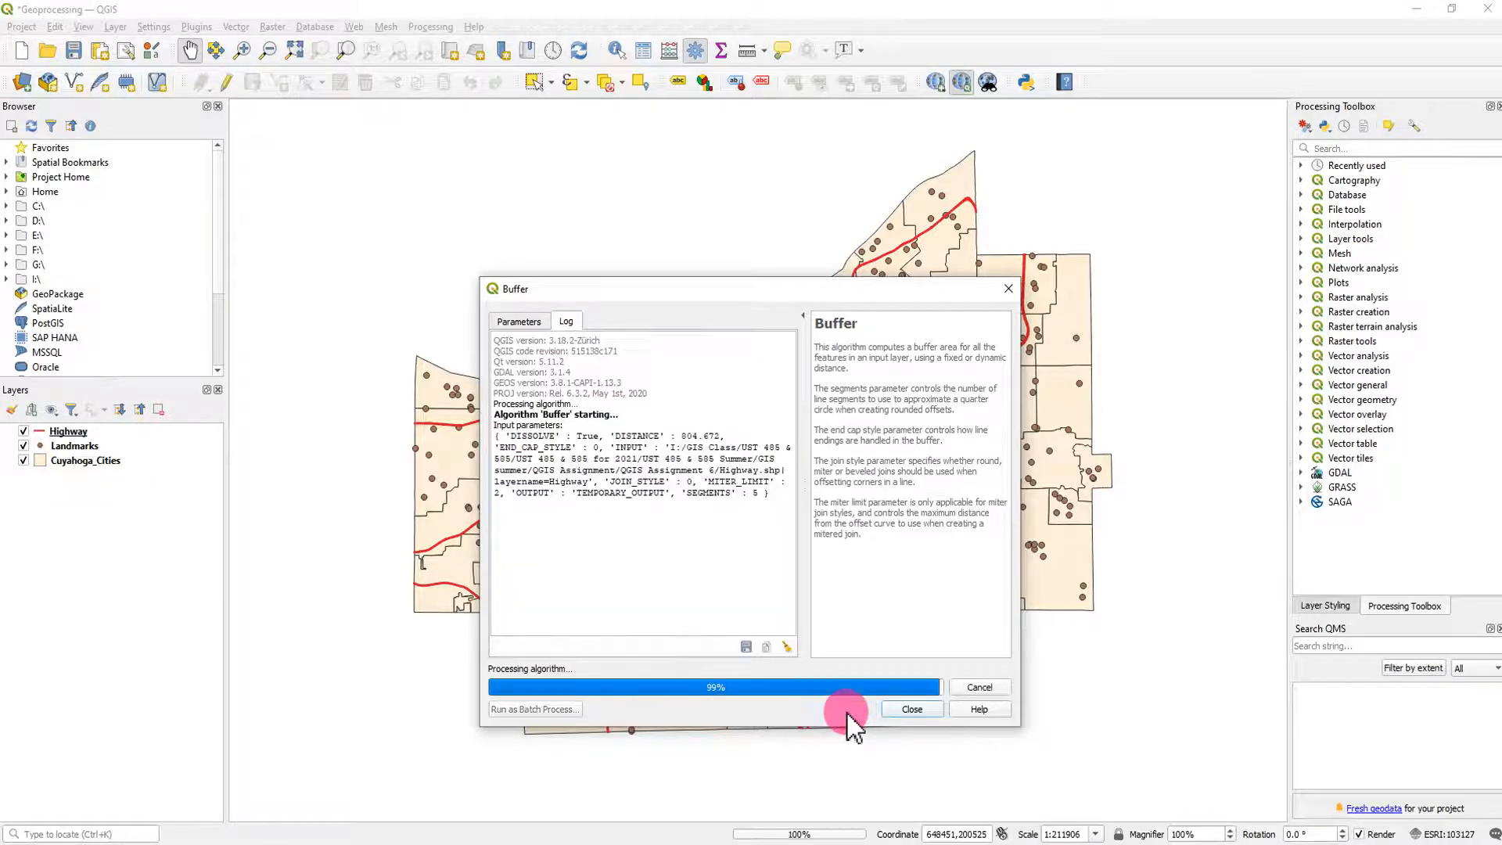
click(911, 709)
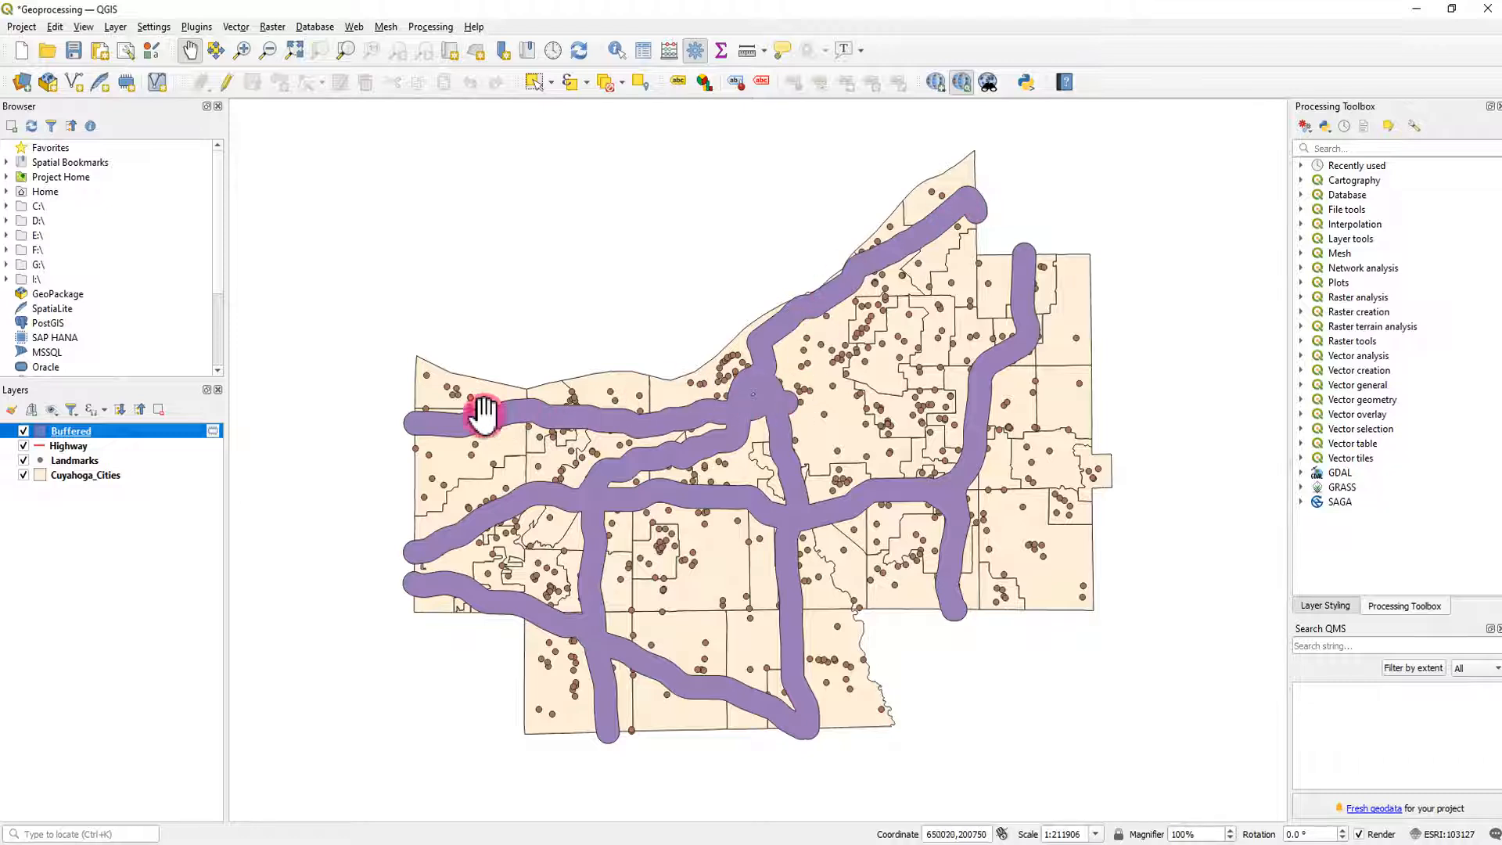
- Move the Buffered layer below Highway and above Landmarks in the layer order
click(65, 445)
click(75, 431)
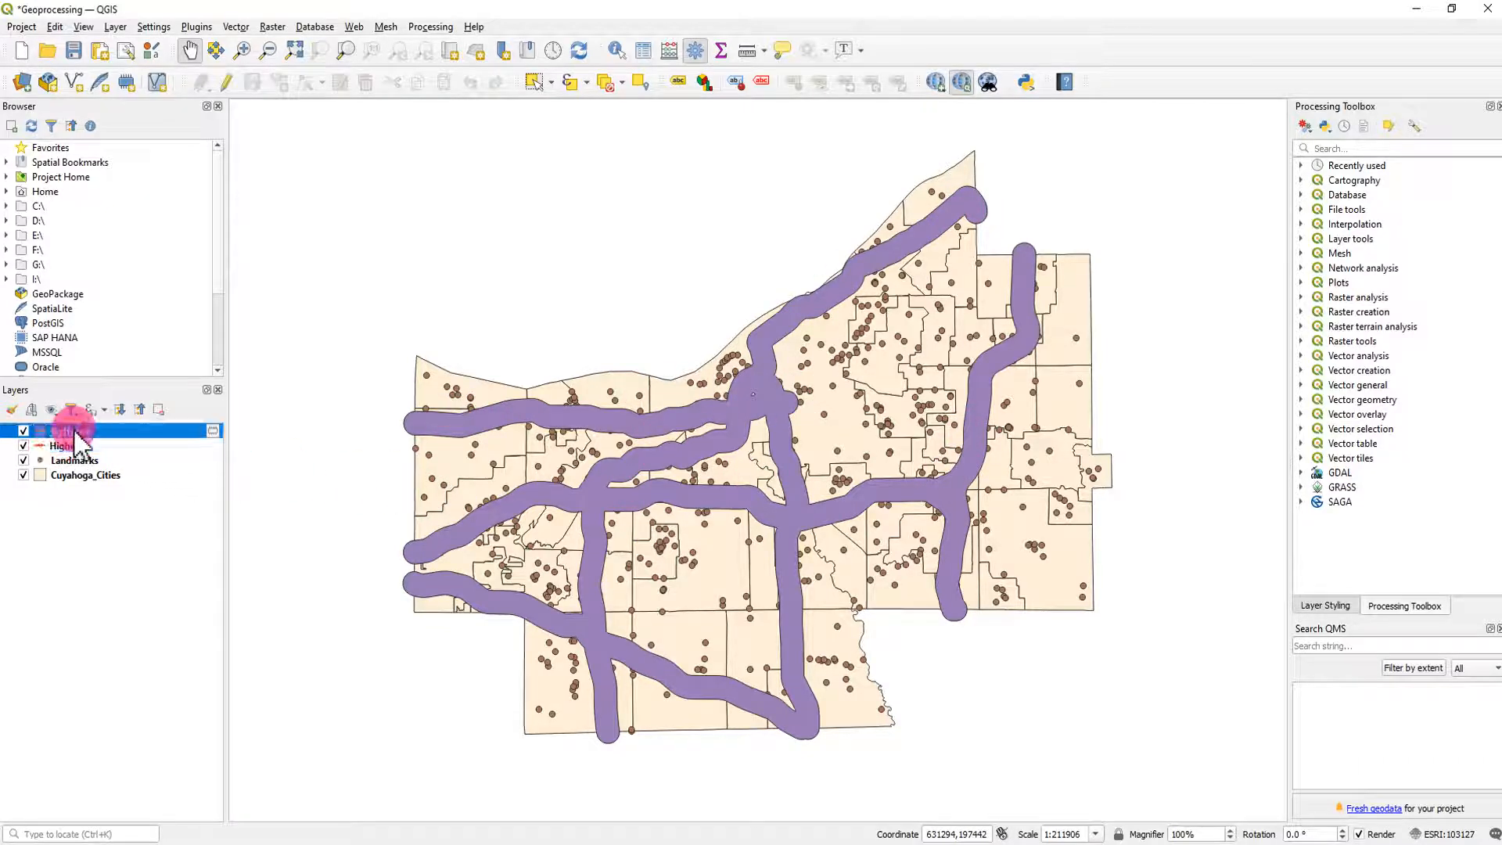
drag(68, 430, 74, 466)
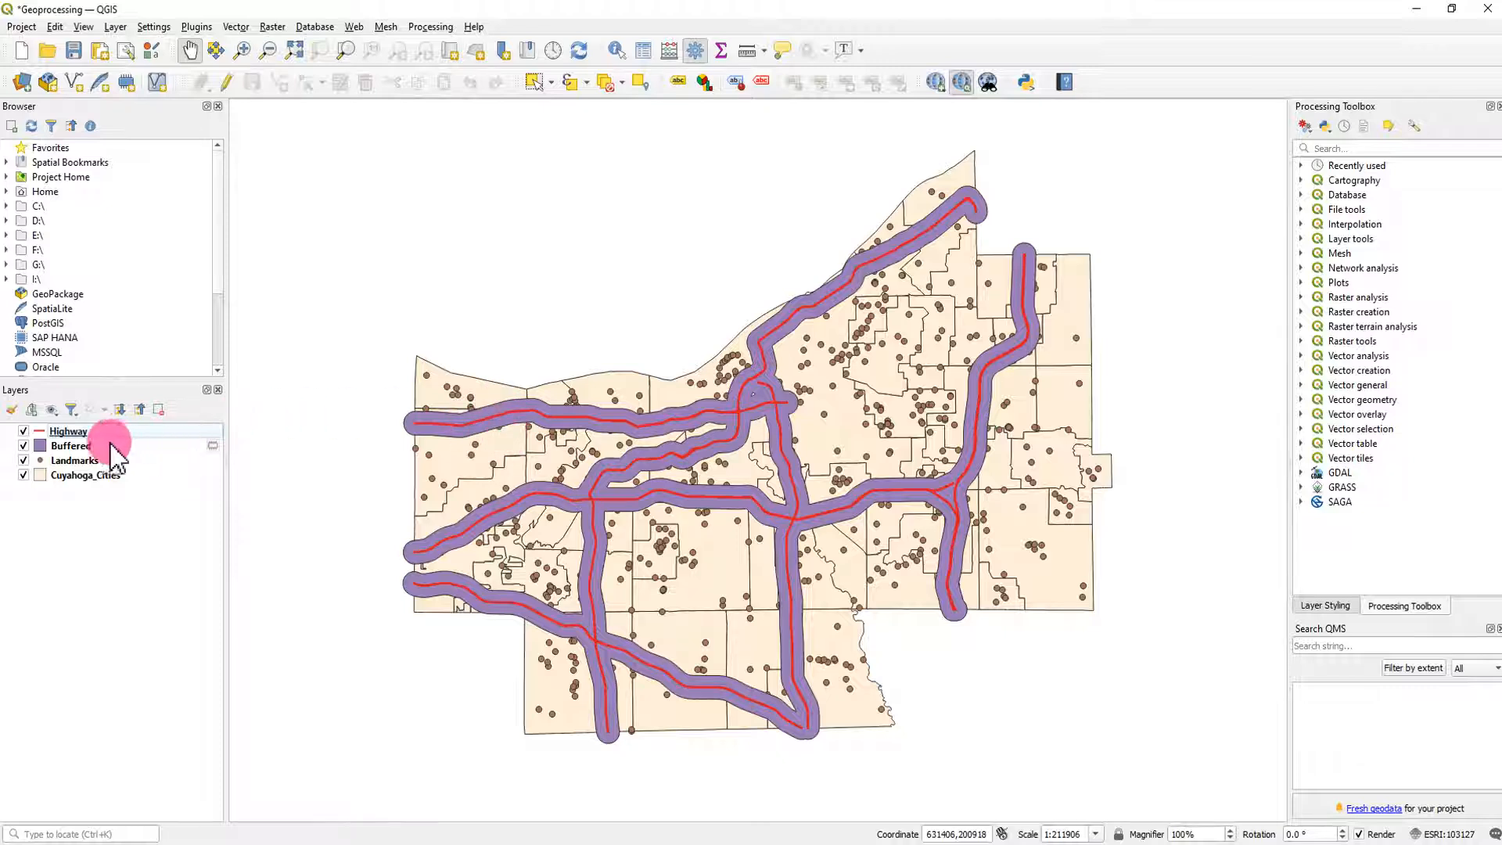
- Examine the attribute table of the Buffered layer, and close it
right_click(72, 446)
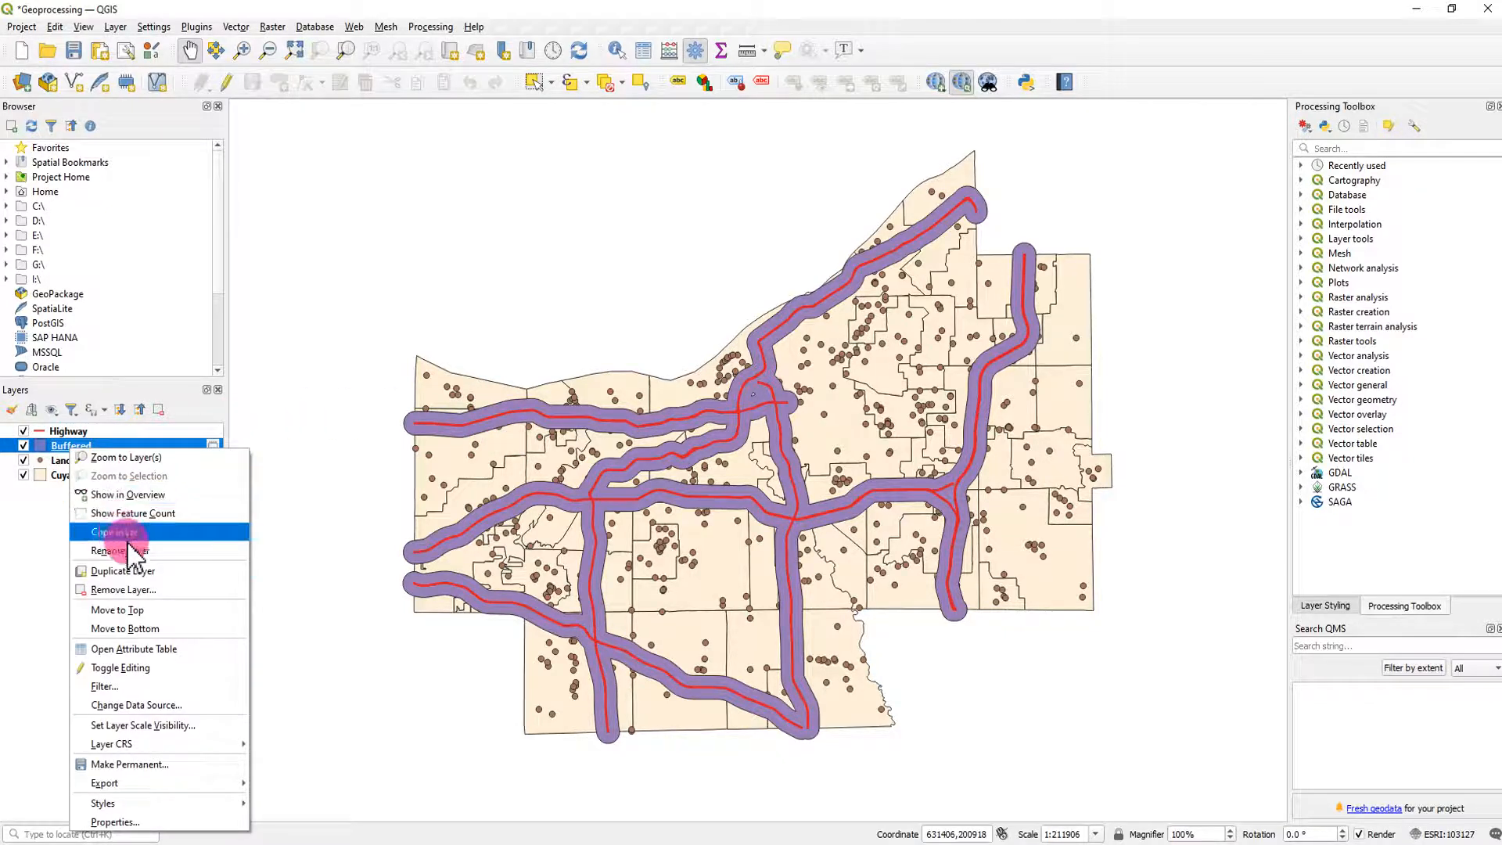
click(156, 649)
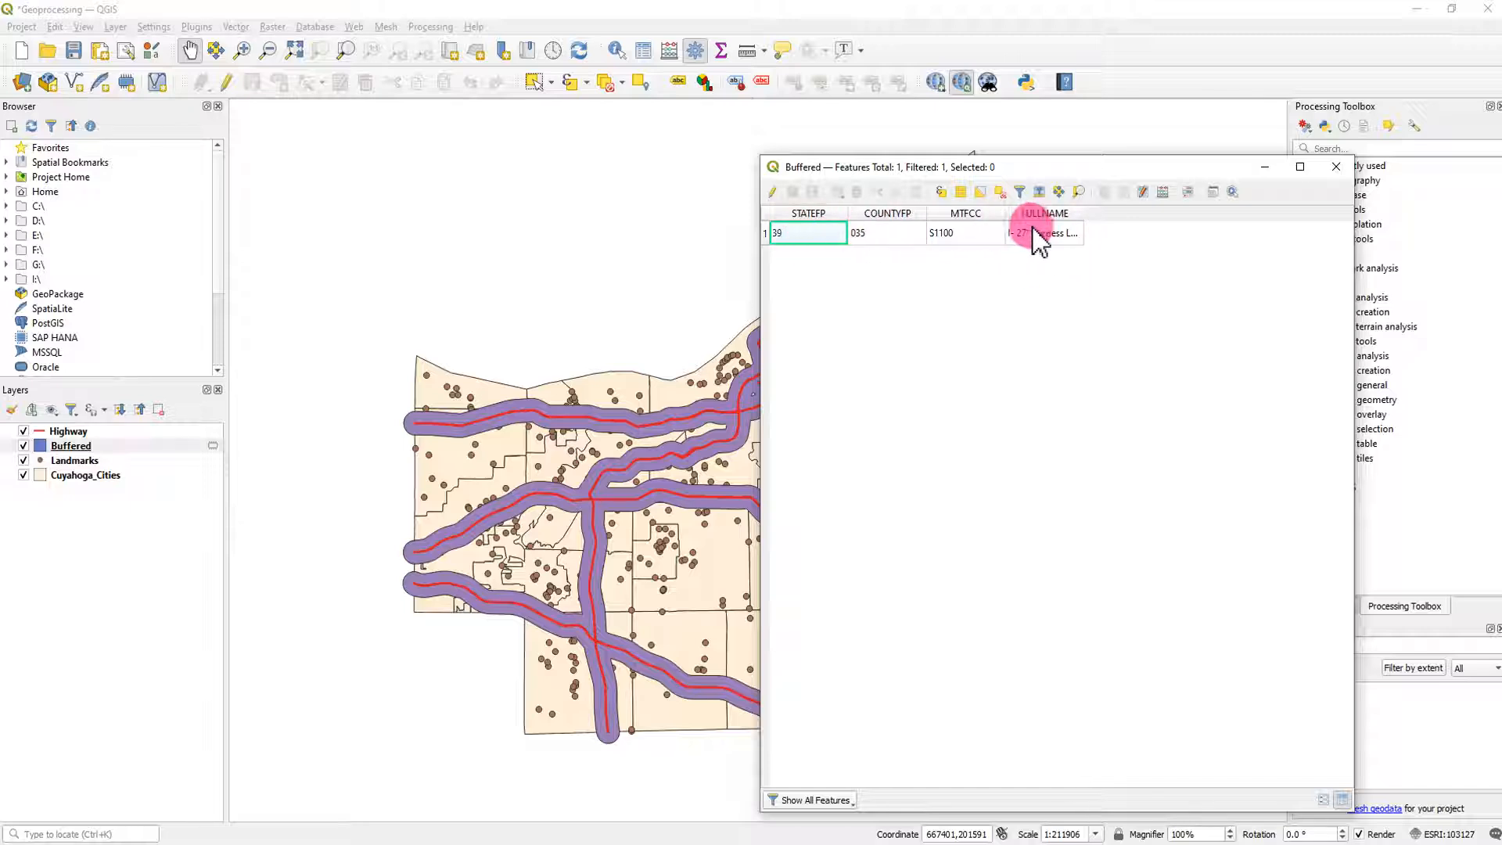
click(1332, 167)
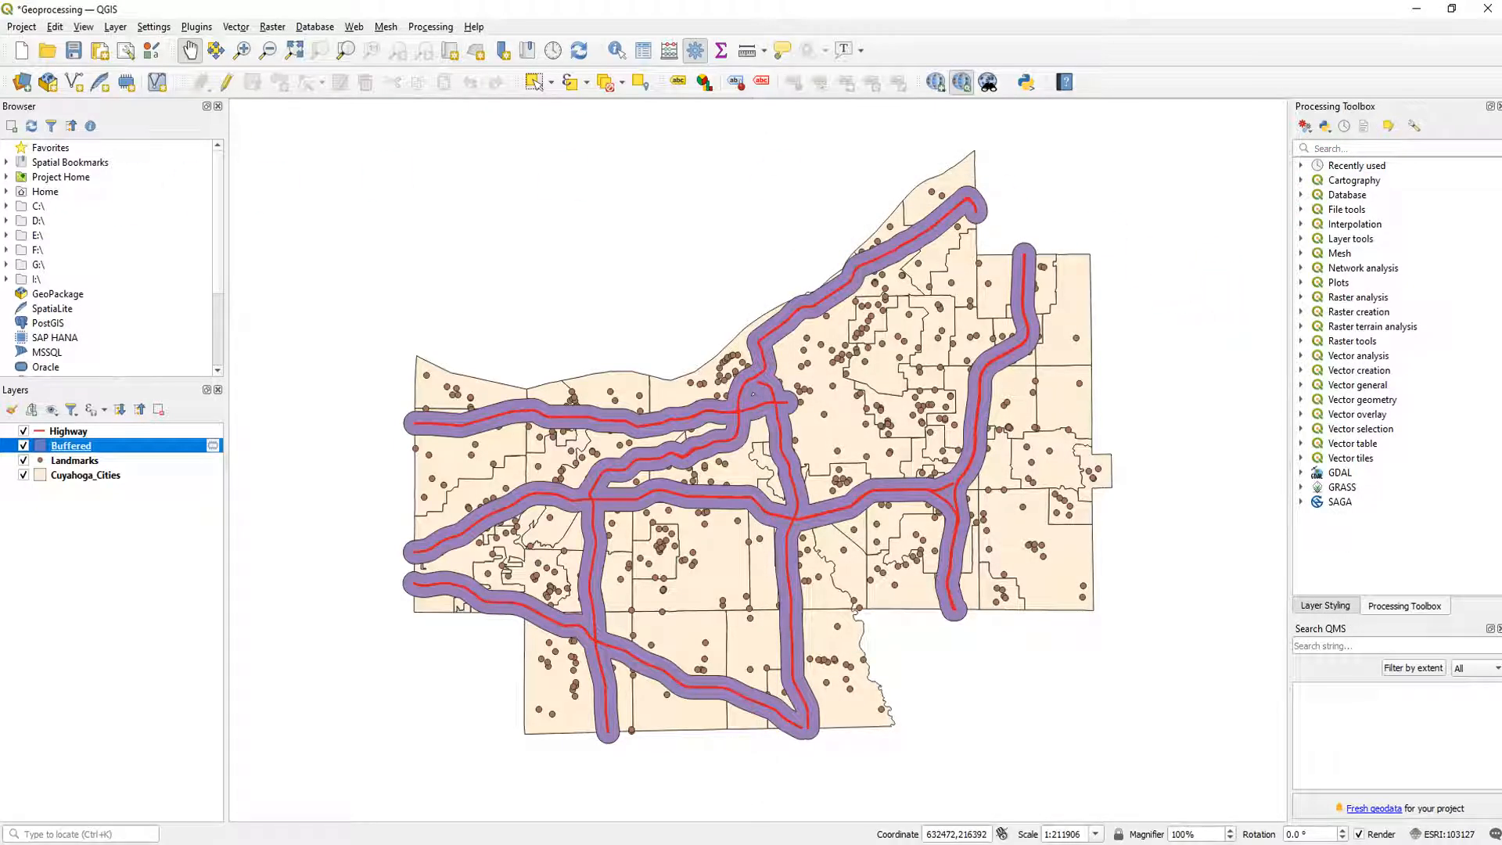
- Return to the assignment document in Word and reread the first question about landmarks within the 0.5 miles highway buffers
drag(0, 47, 699, 61)
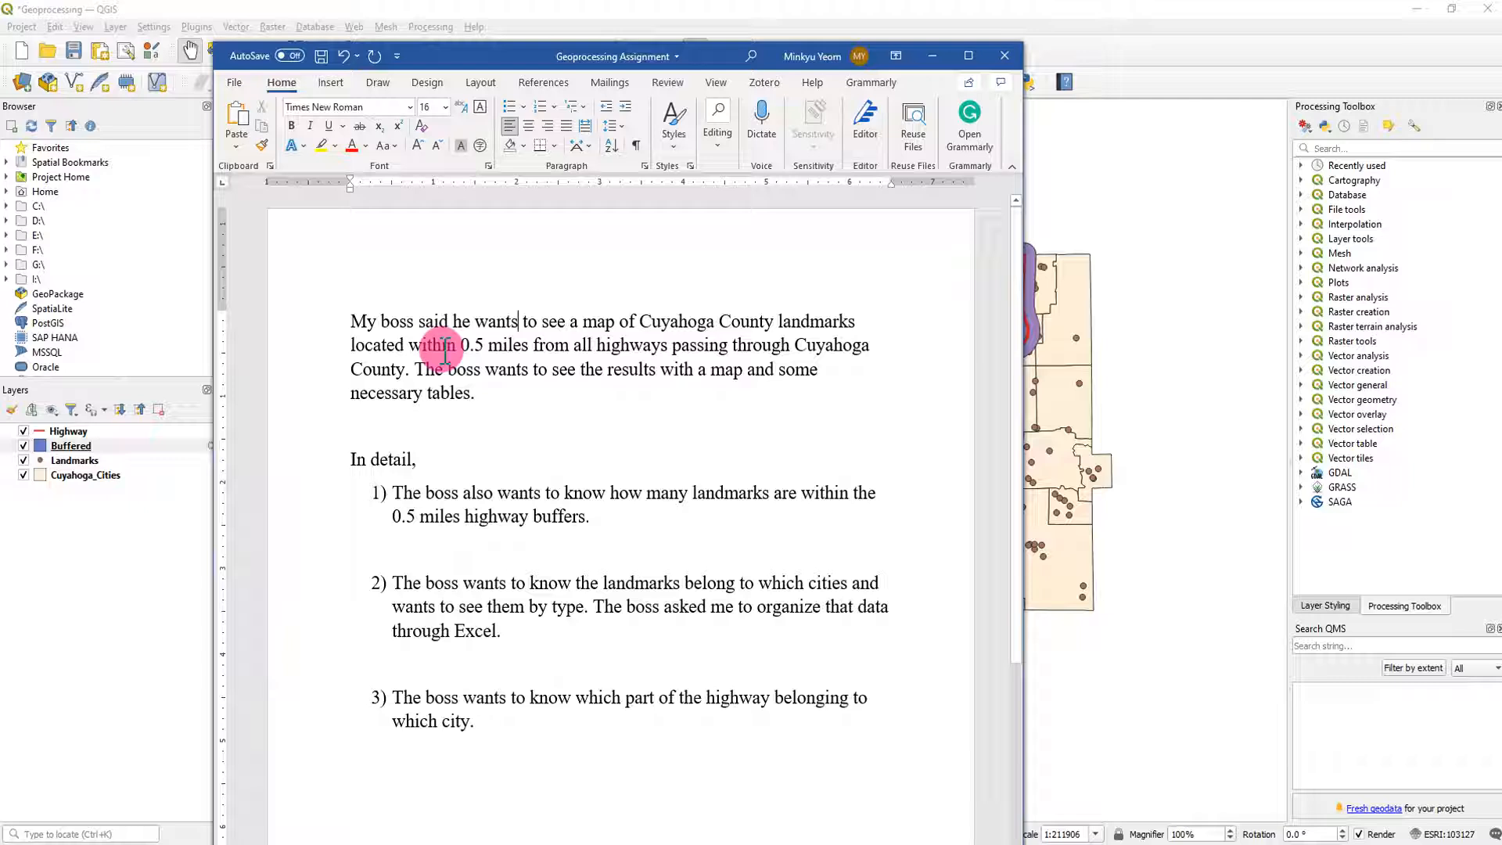
drag(457, 345, 531, 345)
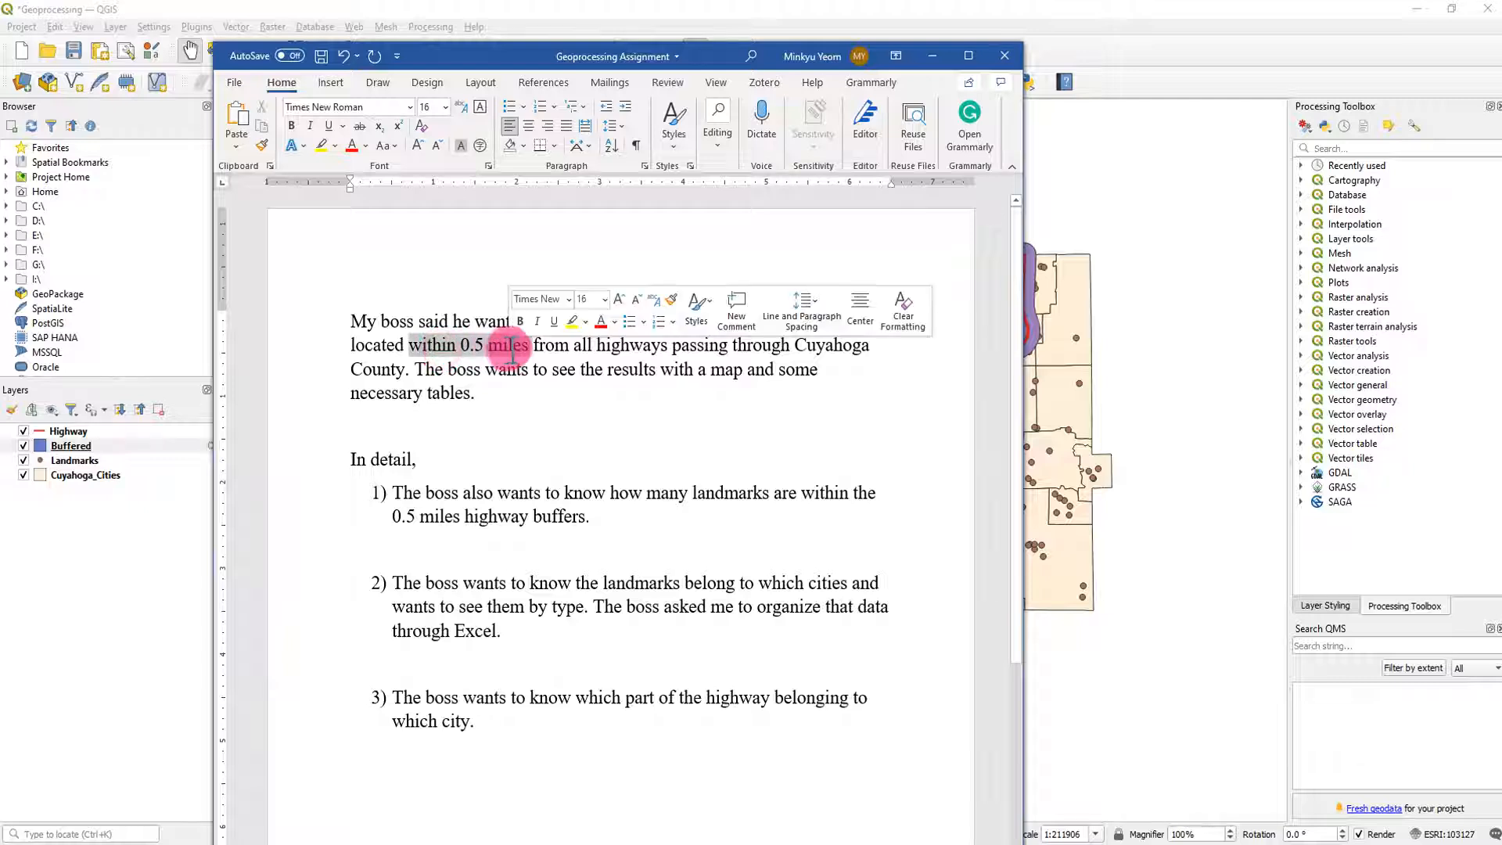
click(585, 505)
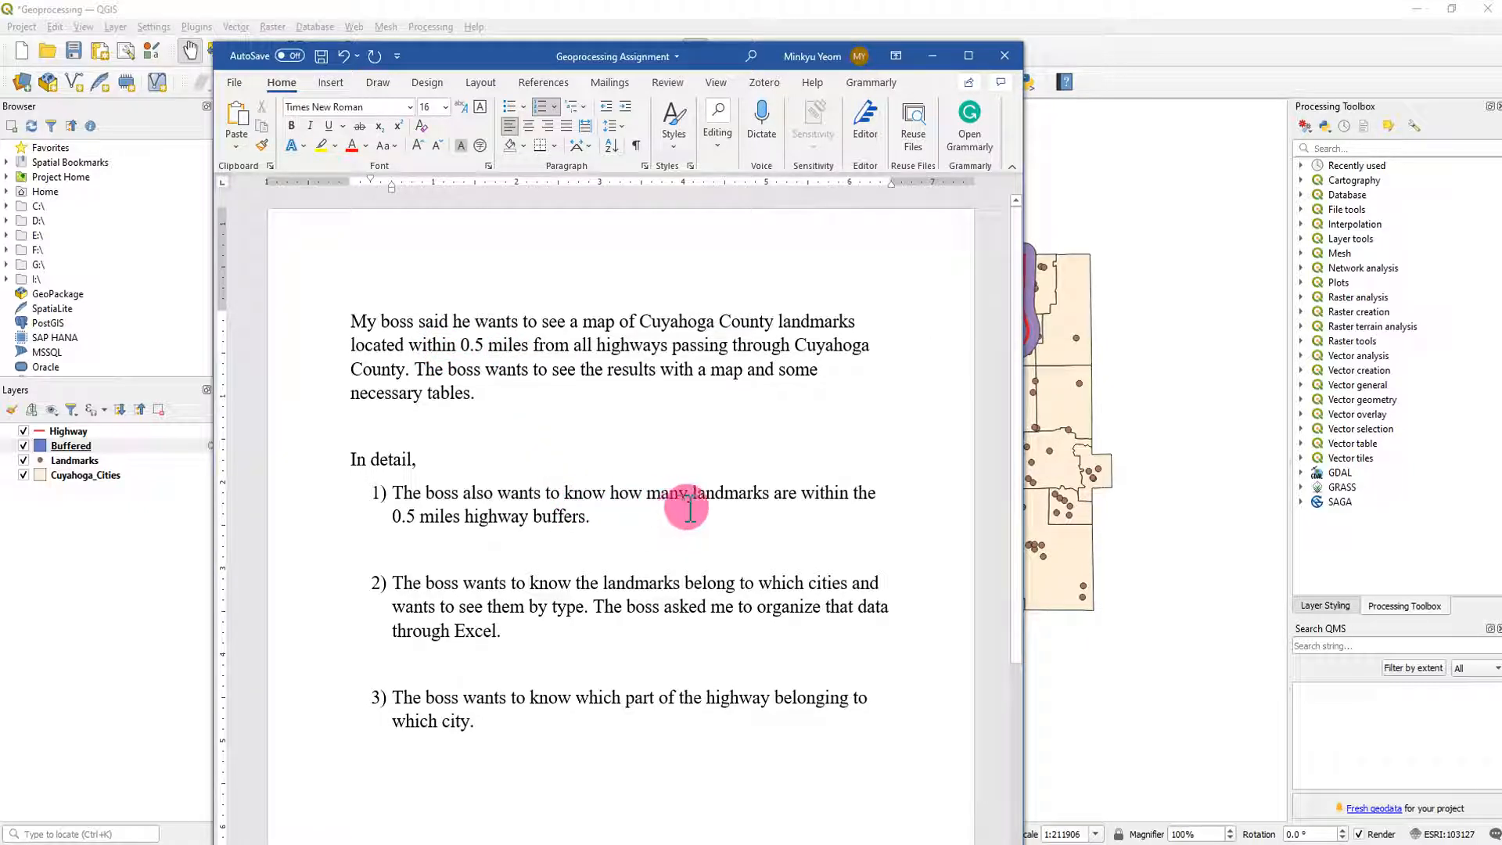
drag(632, 495, 794, 495)
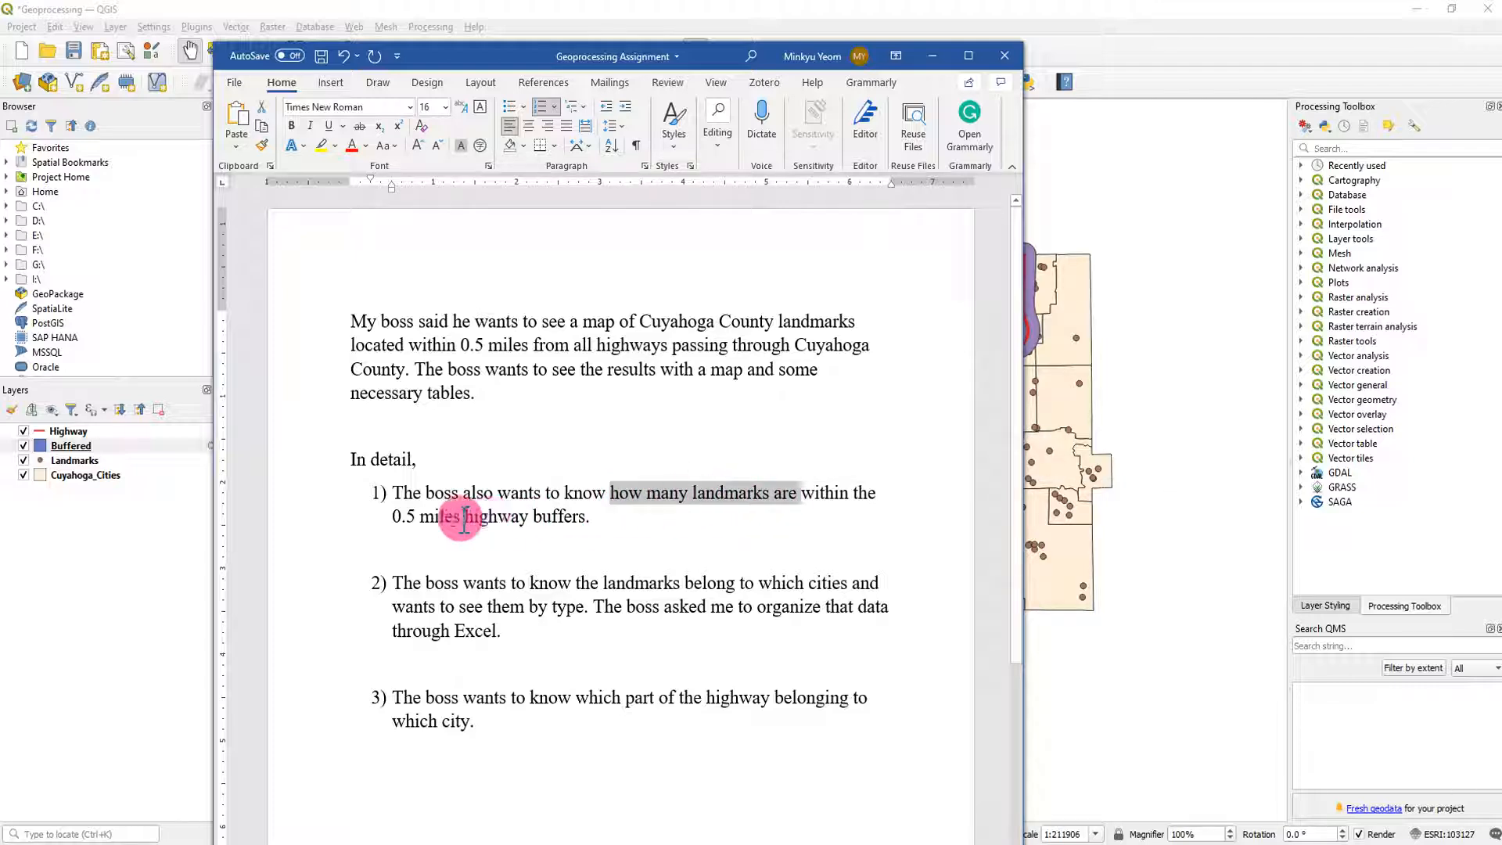
drag(402, 516, 585, 518)
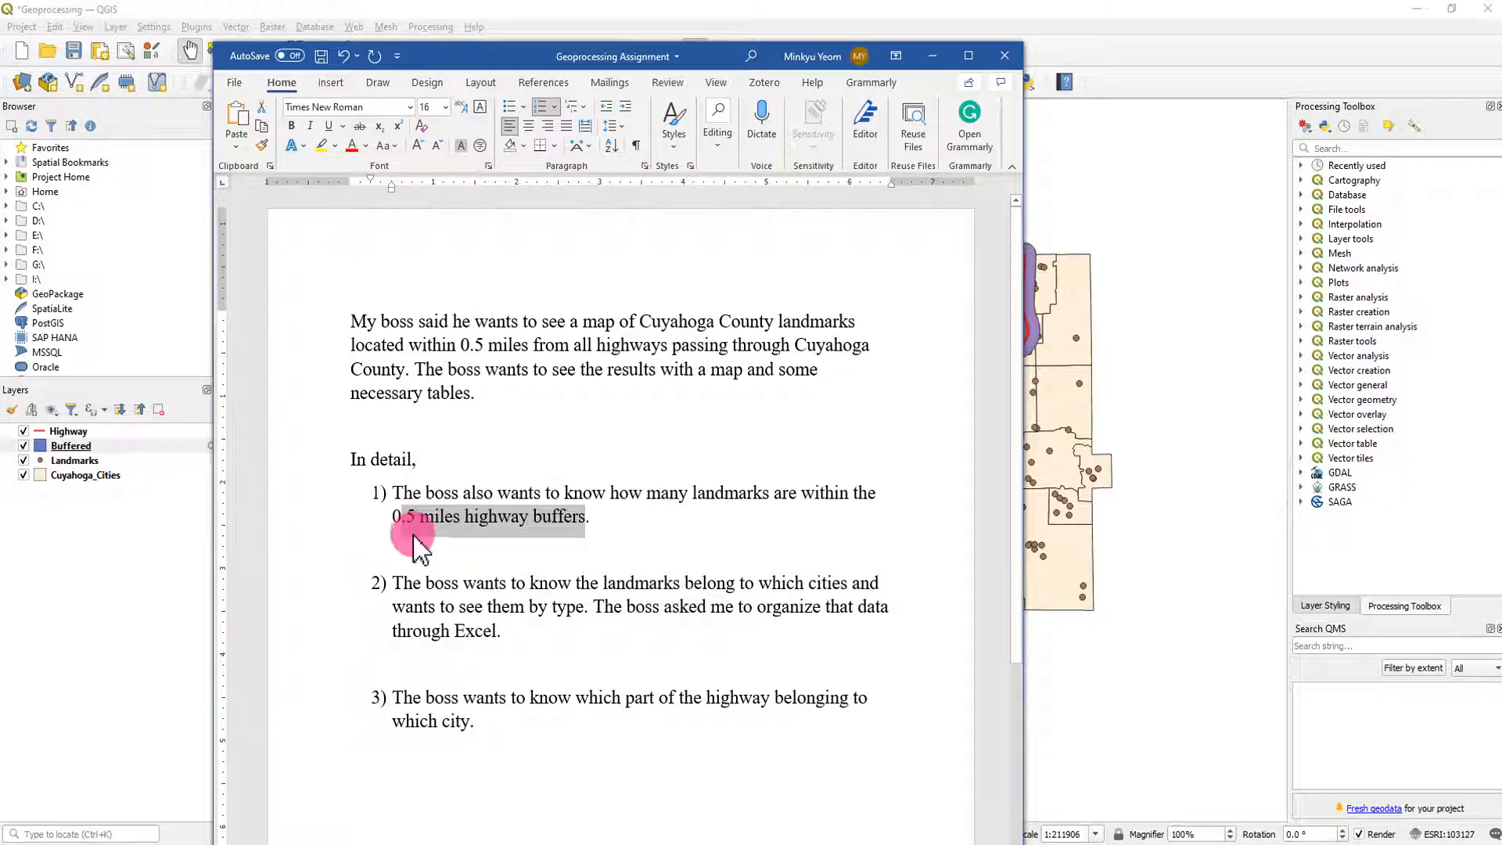
click(479, 521)
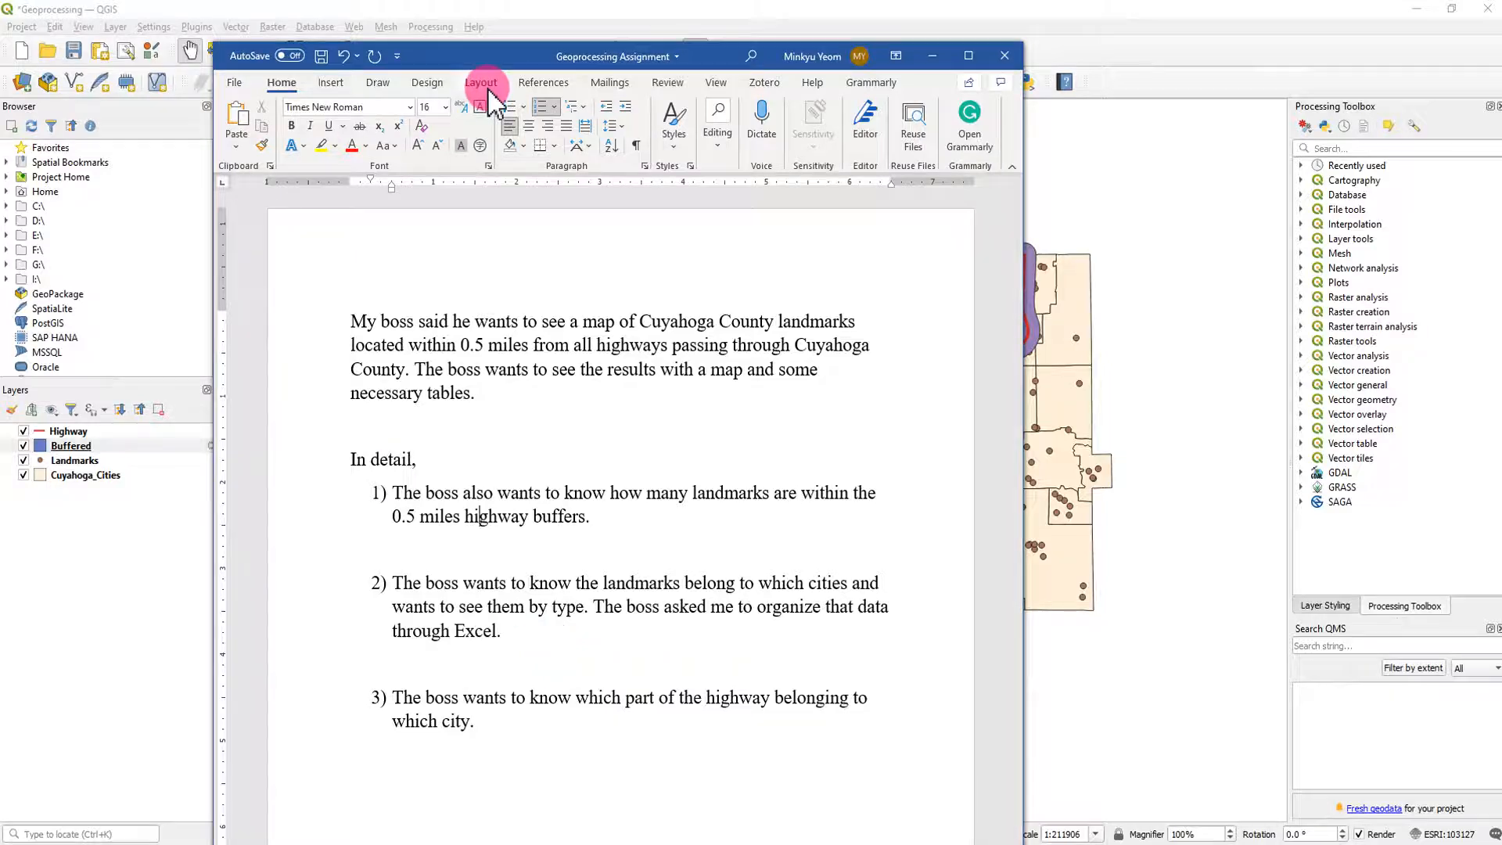
drag(498, 70, 0, 56)
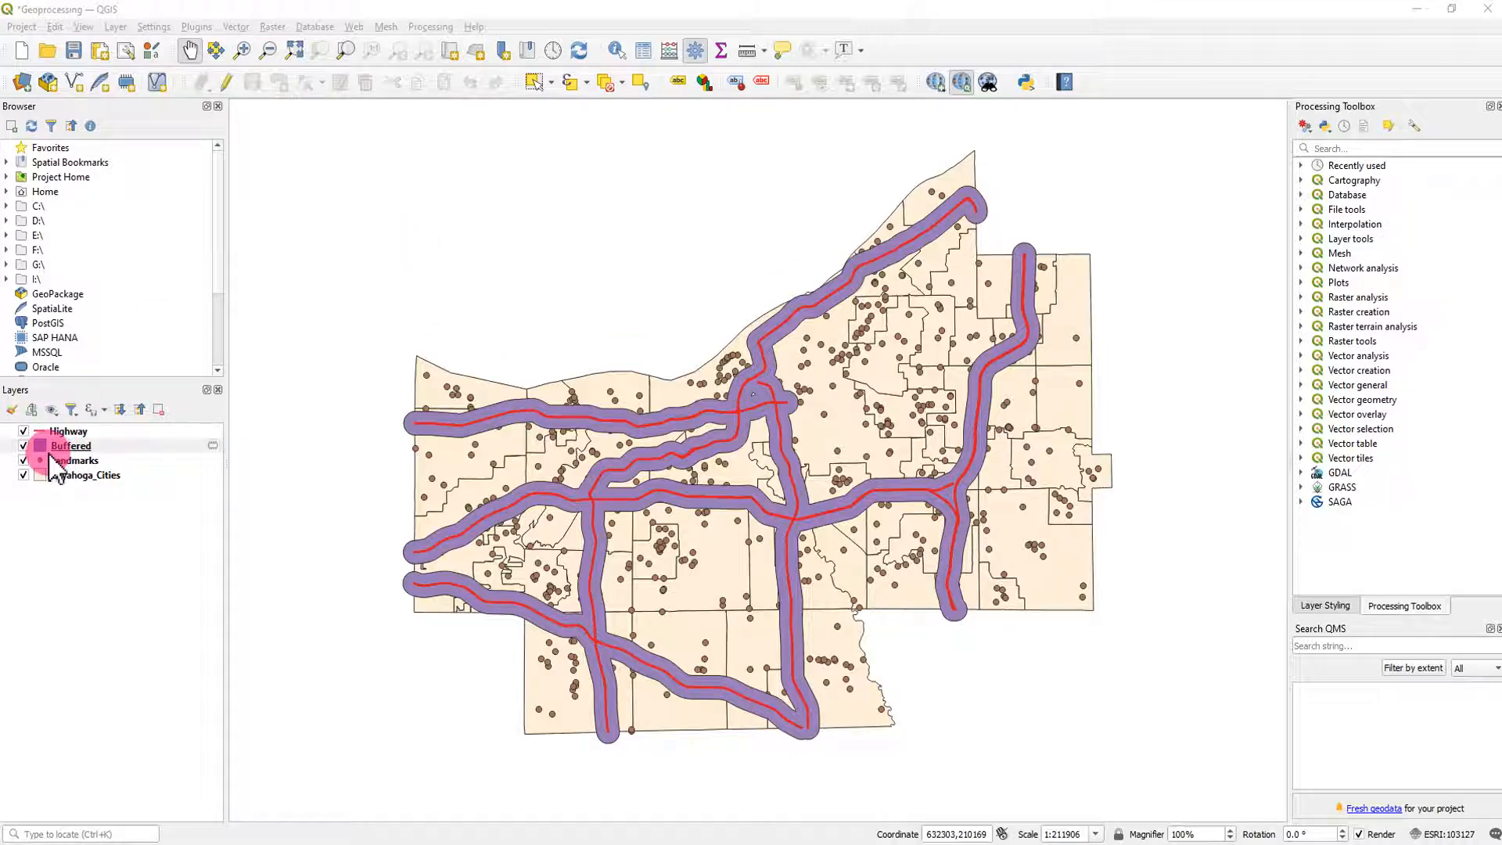
- Examine the Landmarks layer's attribute table for its feature count and landmark types, and close it
click(78, 460)
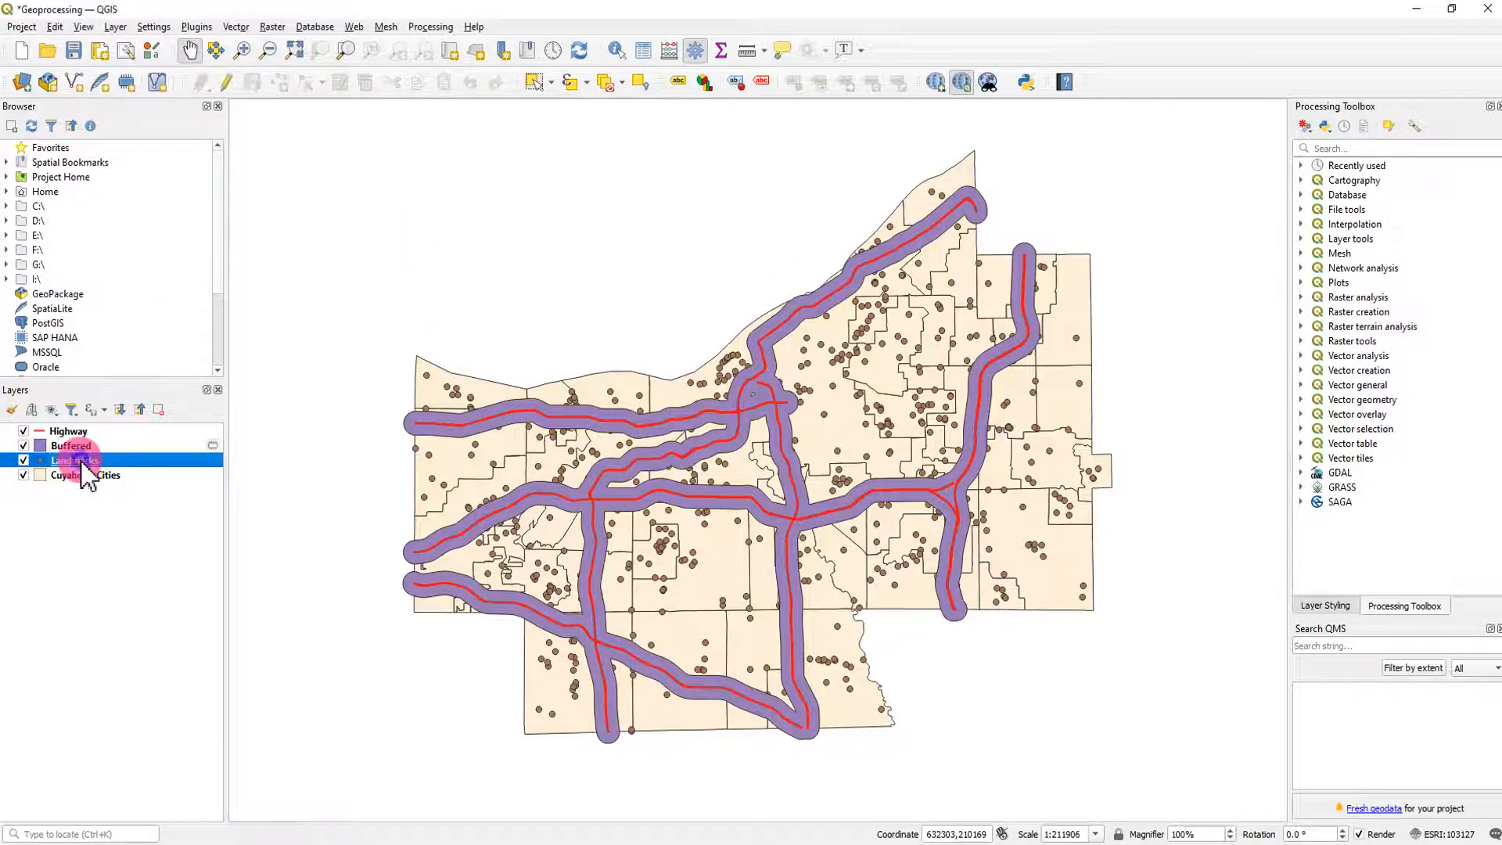
right_click(81, 464)
click(150, 661)
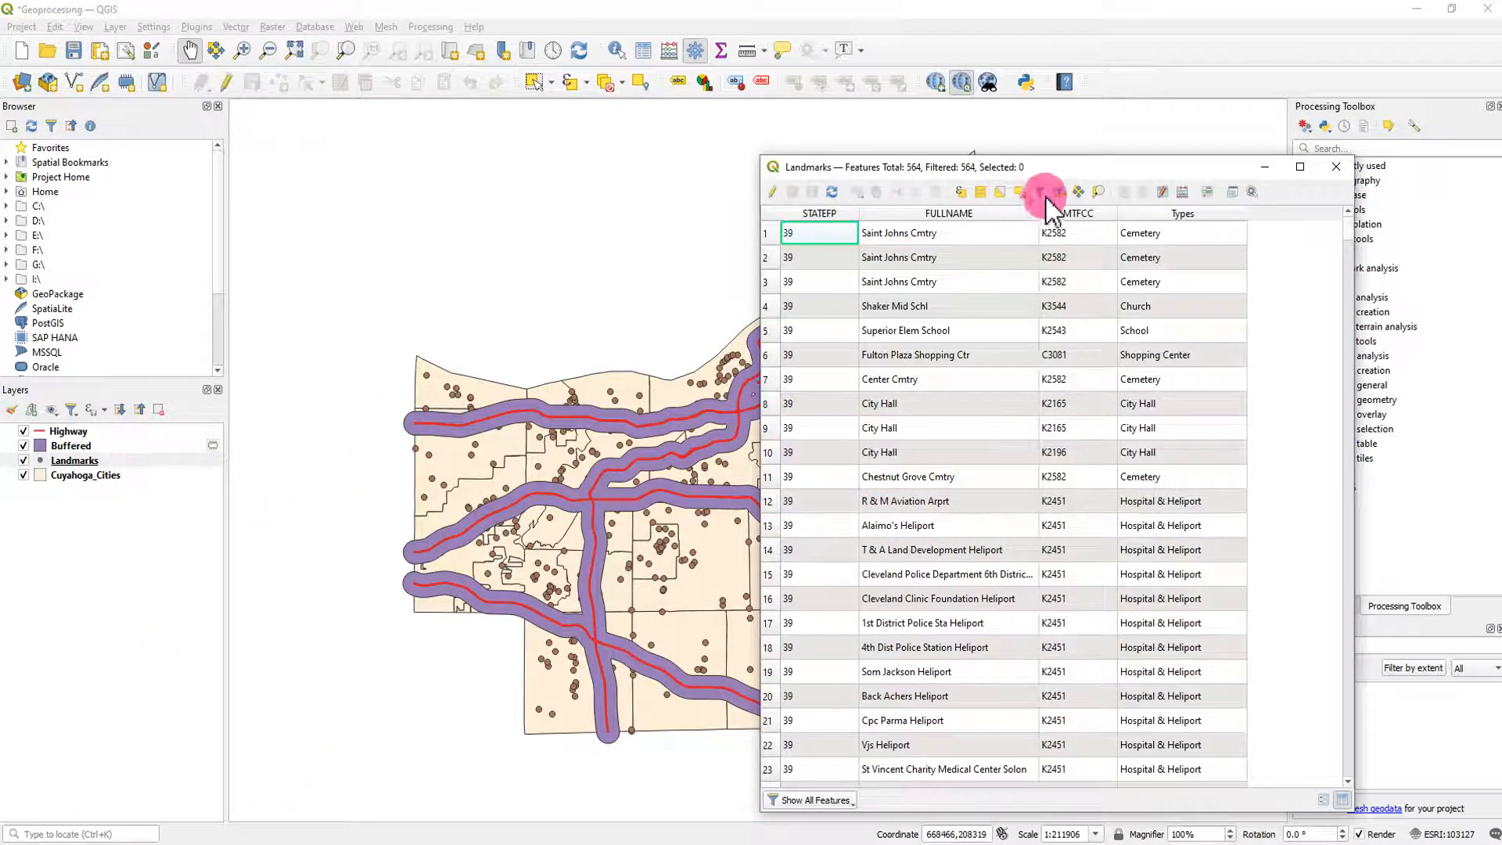
drag(1060, 161, 787, 143)
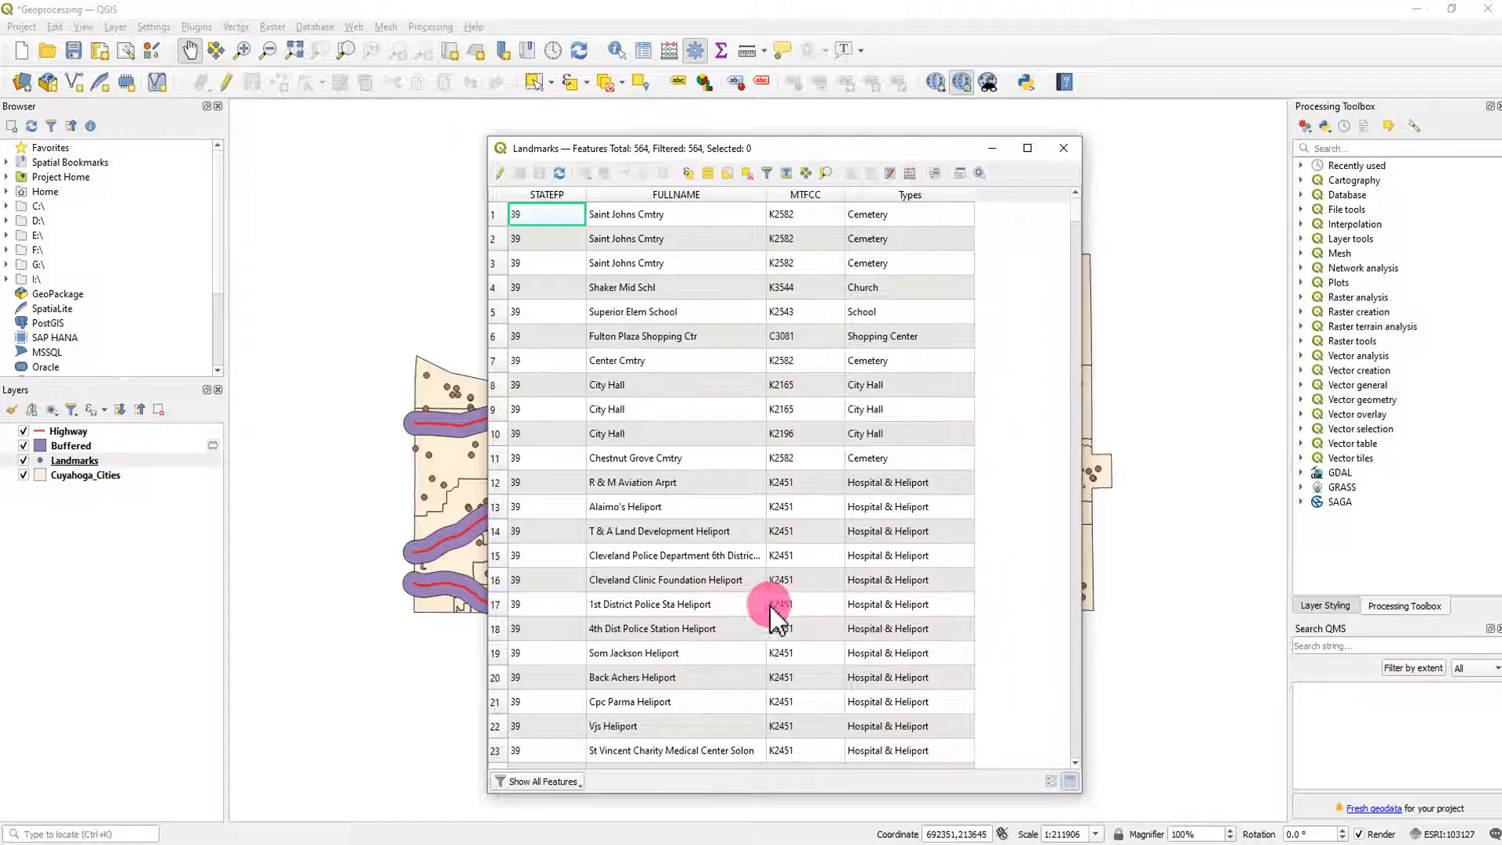
click(1067, 151)
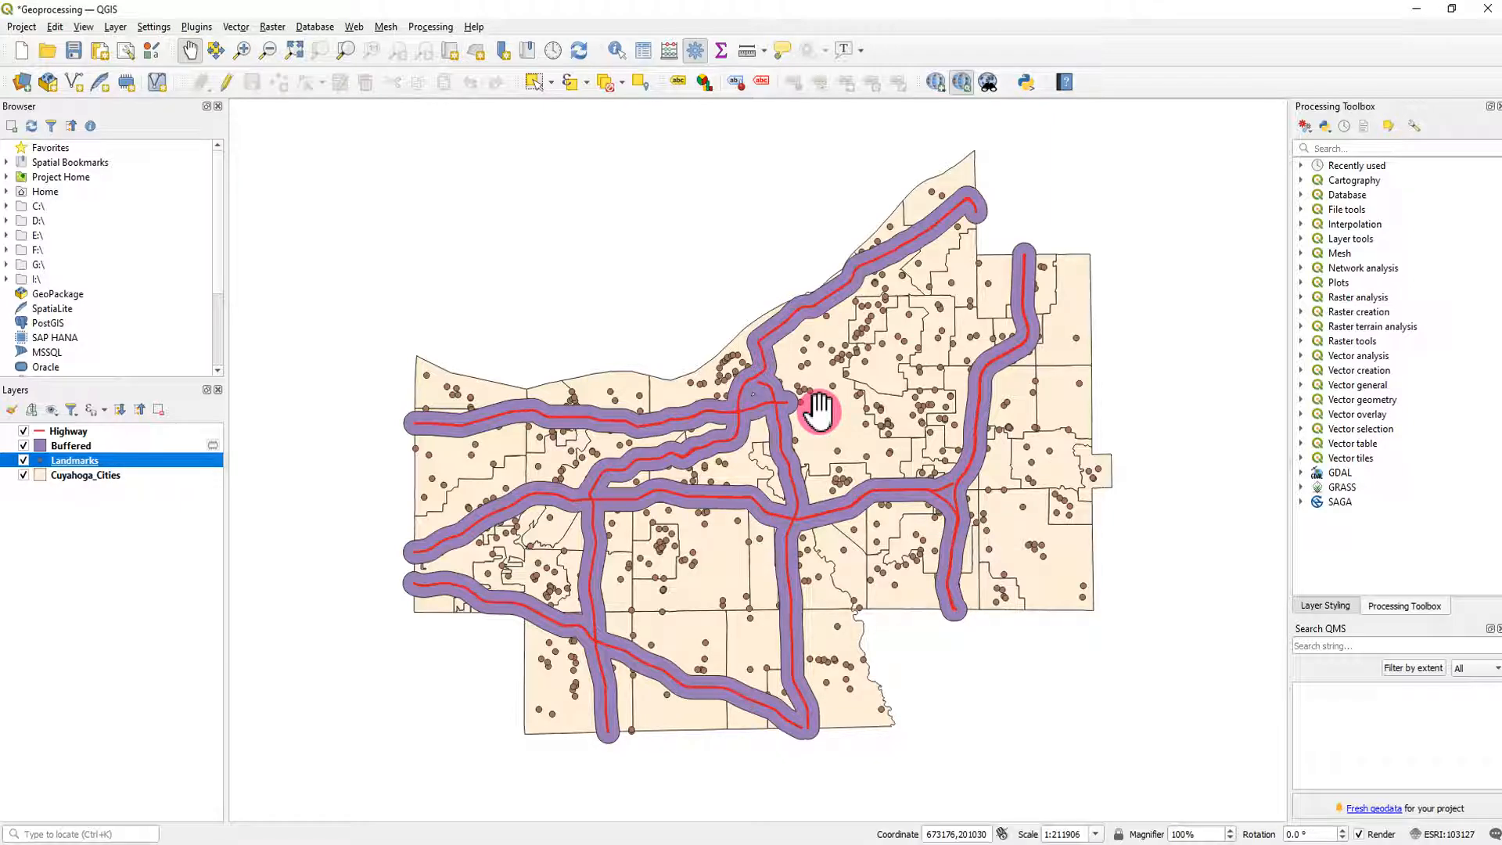
- Examine the landmark names and types in the Landmarks layer's attribute table, and close it
click(154, 561)
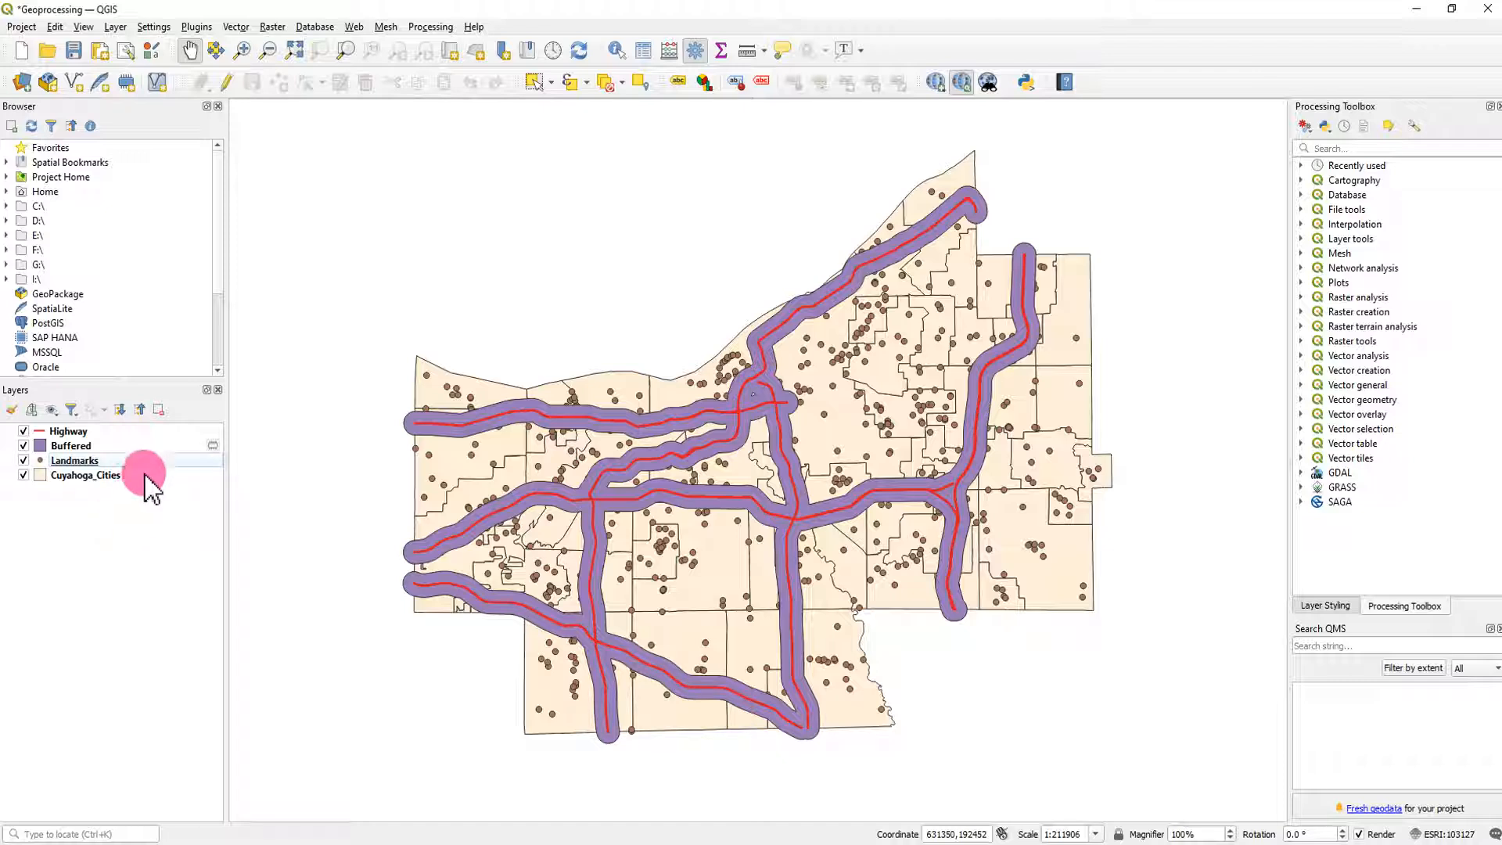
click(83, 463)
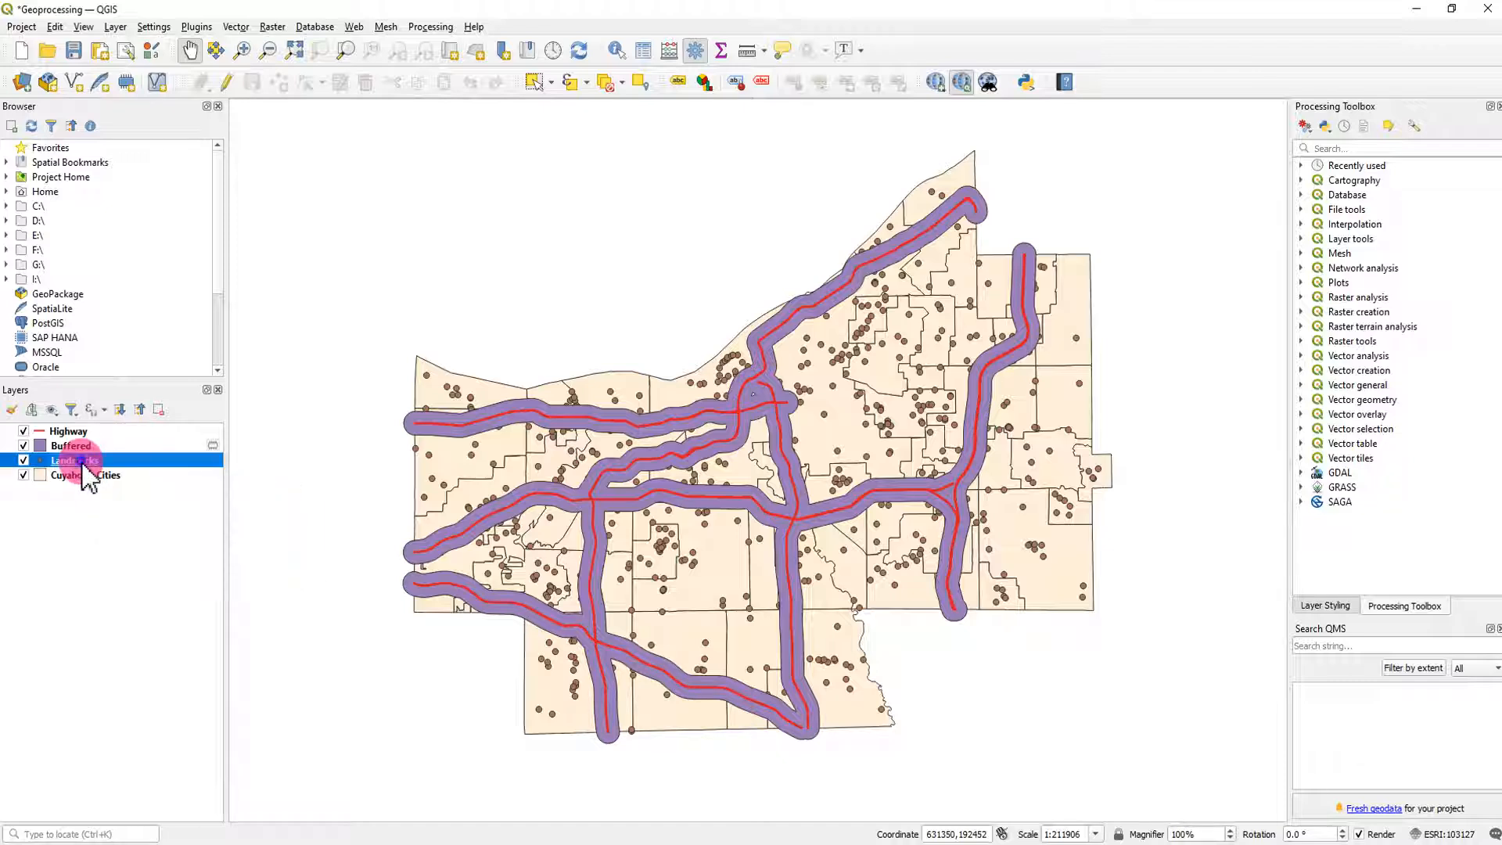
right_click(83, 466)
click(177, 675)
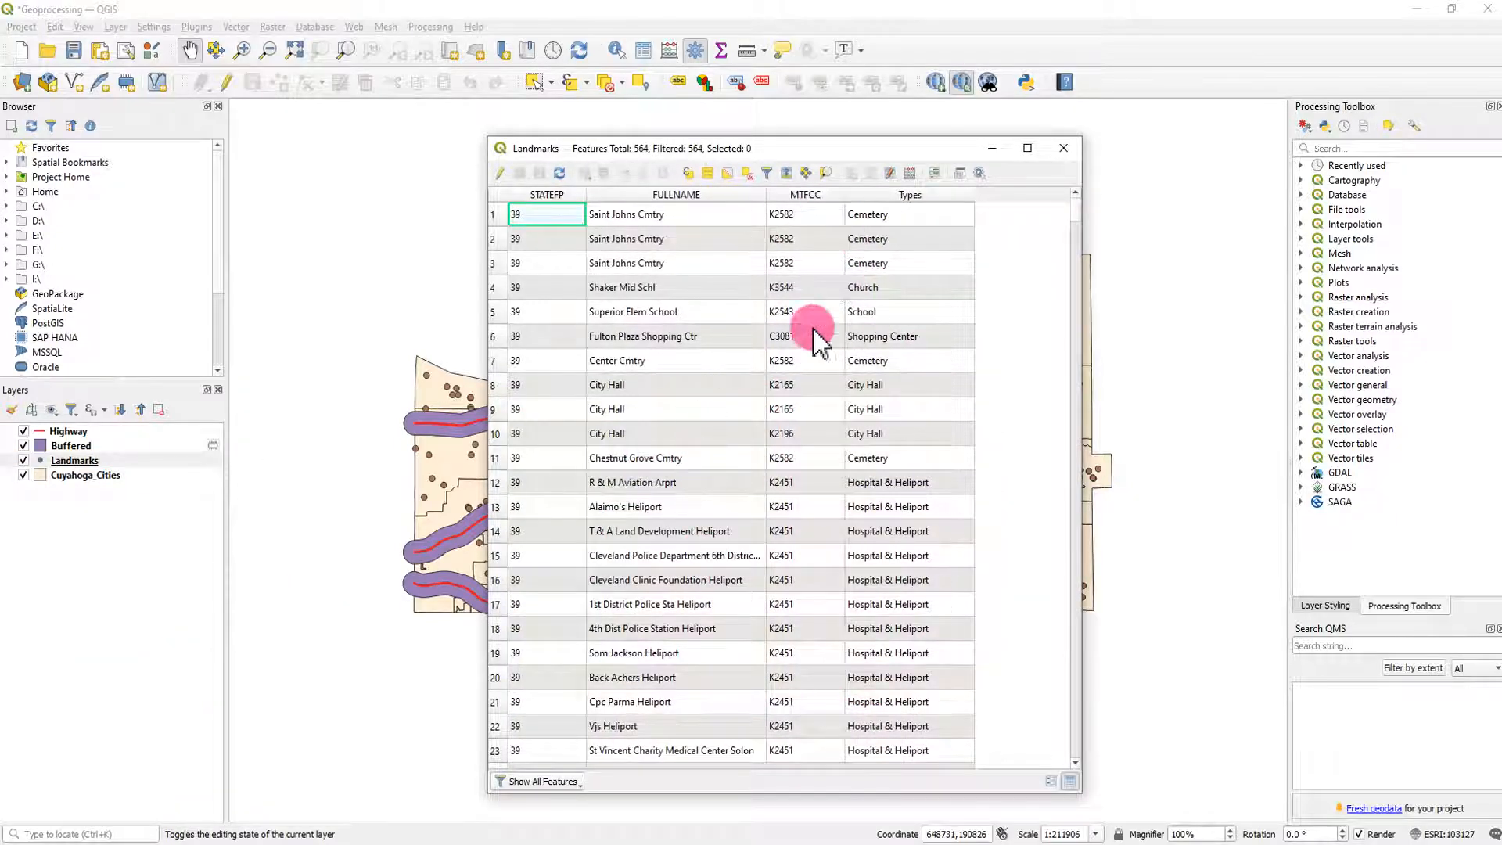
scroll(774, 469, down, 15)
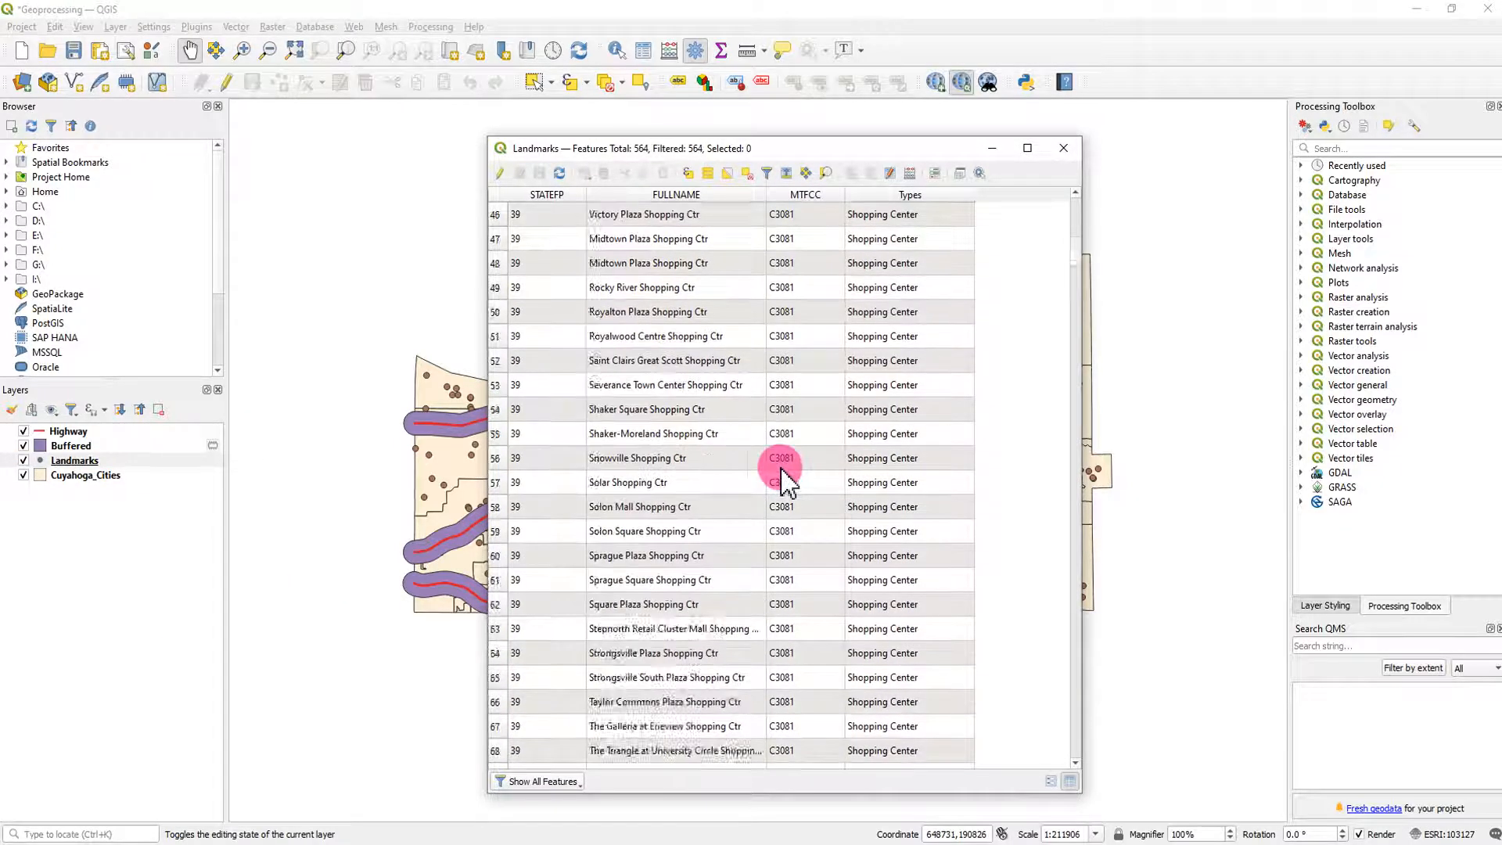
scroll(781, 469, down, 5)
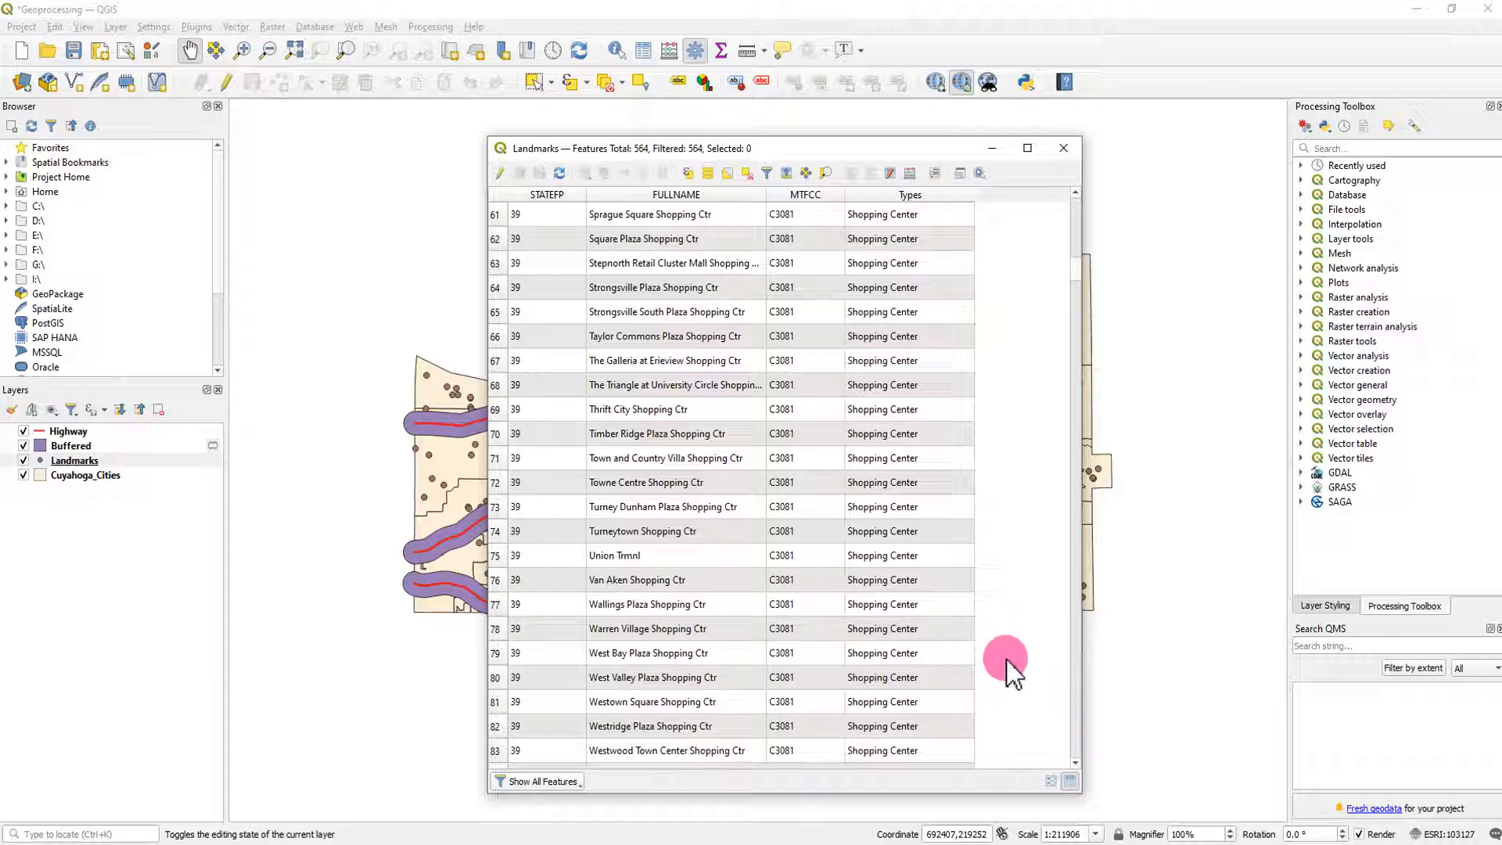
click(1065, 150)
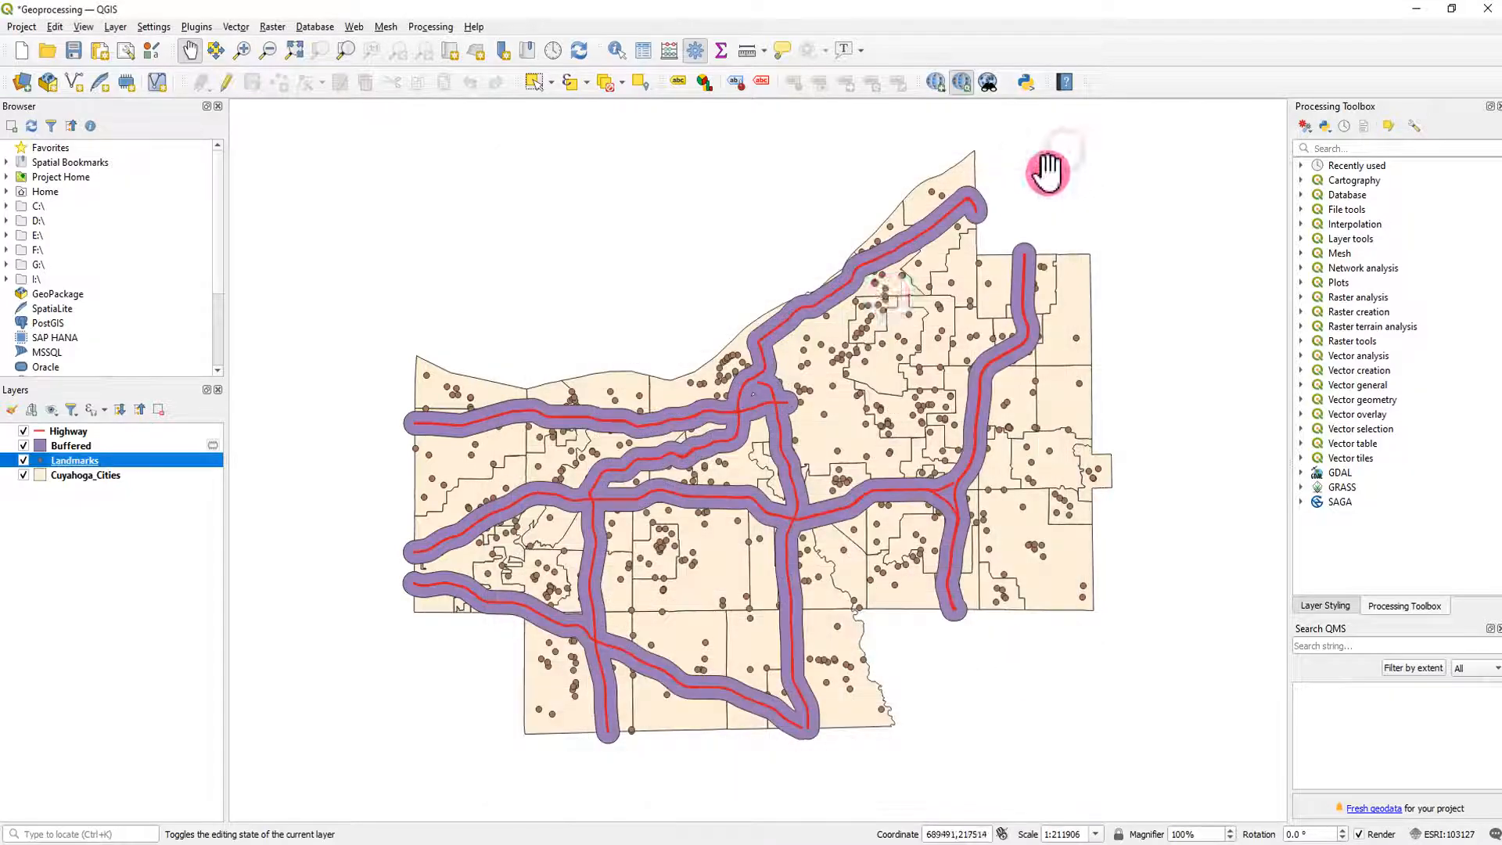
- Open the attribute tables of the Cuyahoga_Cities and Landmarks layers
click(103, 476)
right_click(103, 484)
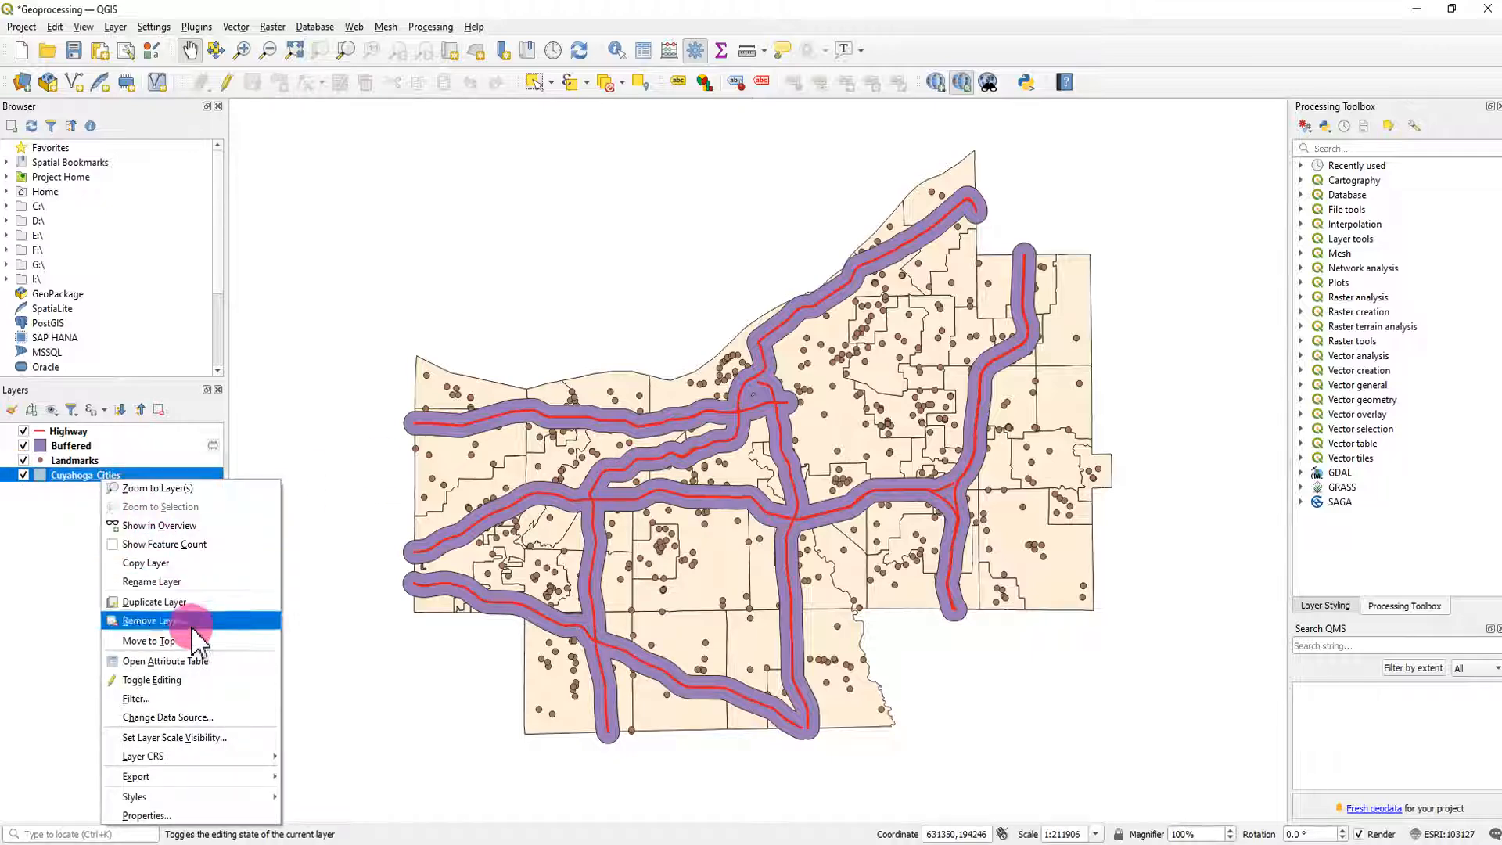
click(203, 662)
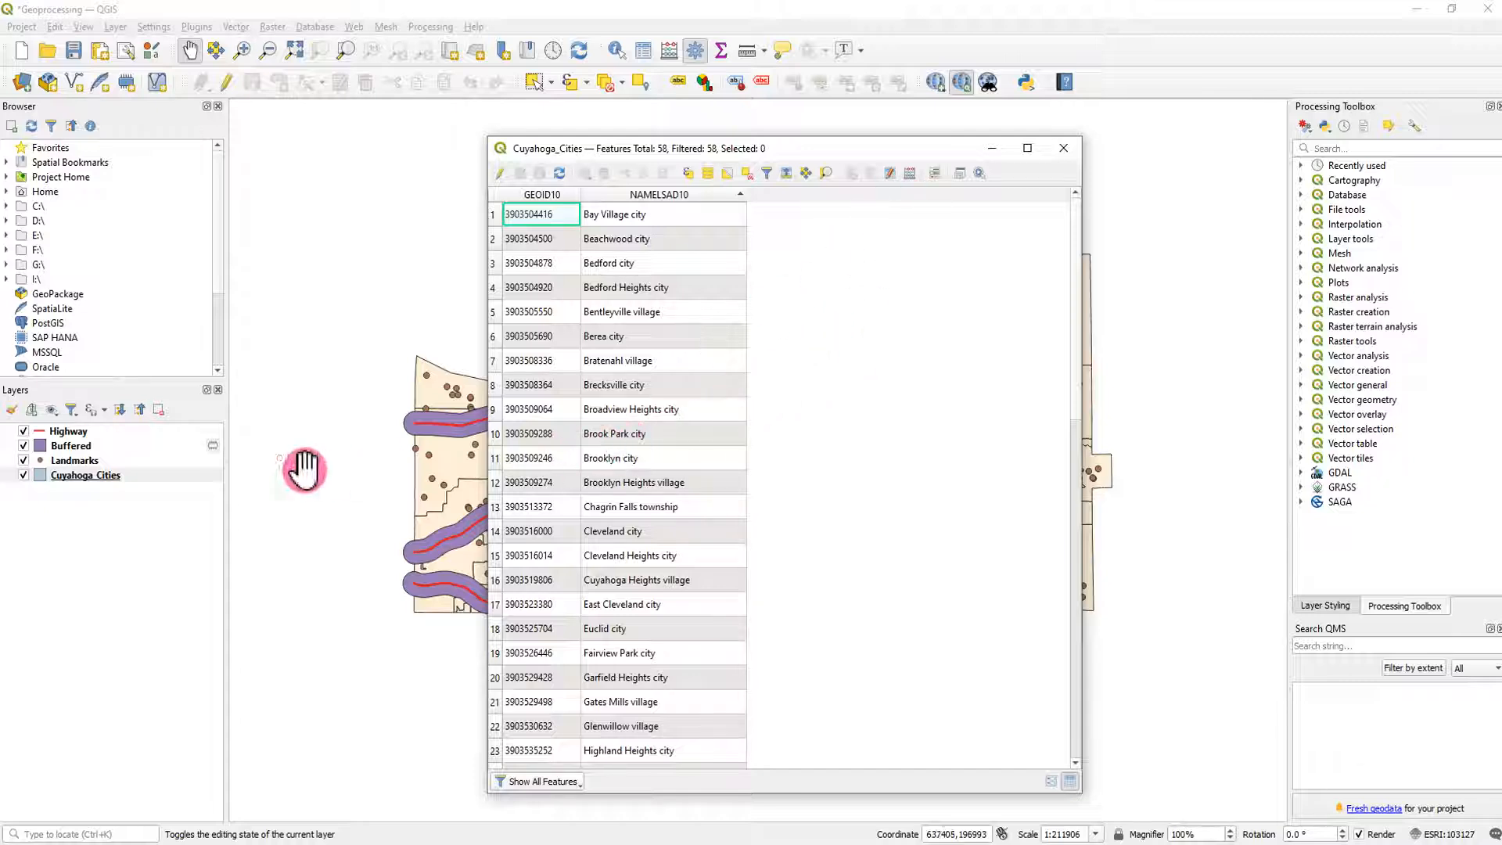
click(90, 474)
right_click(83, 461)
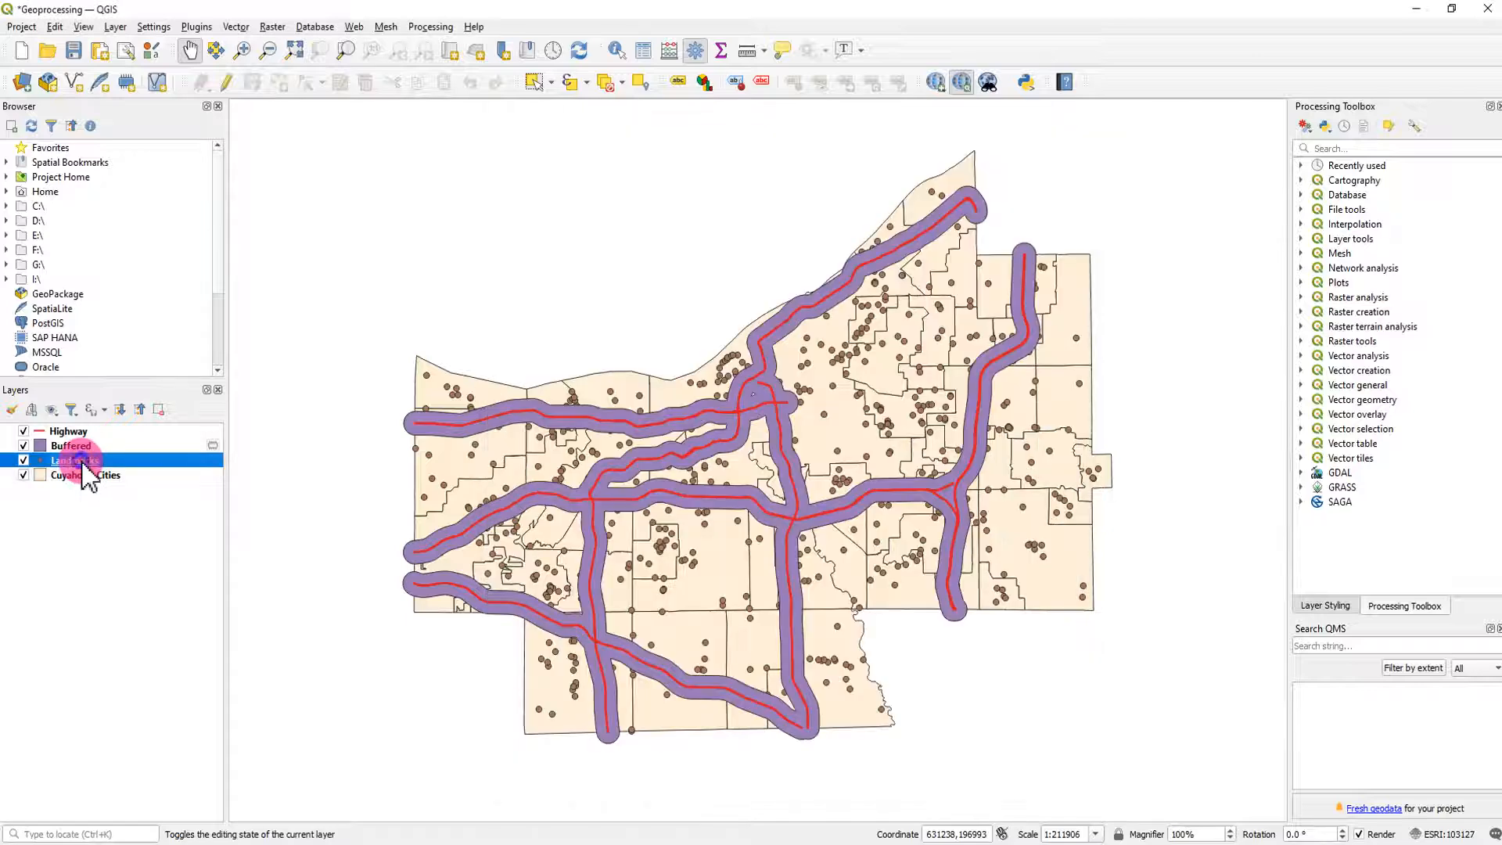
click(185, 662)
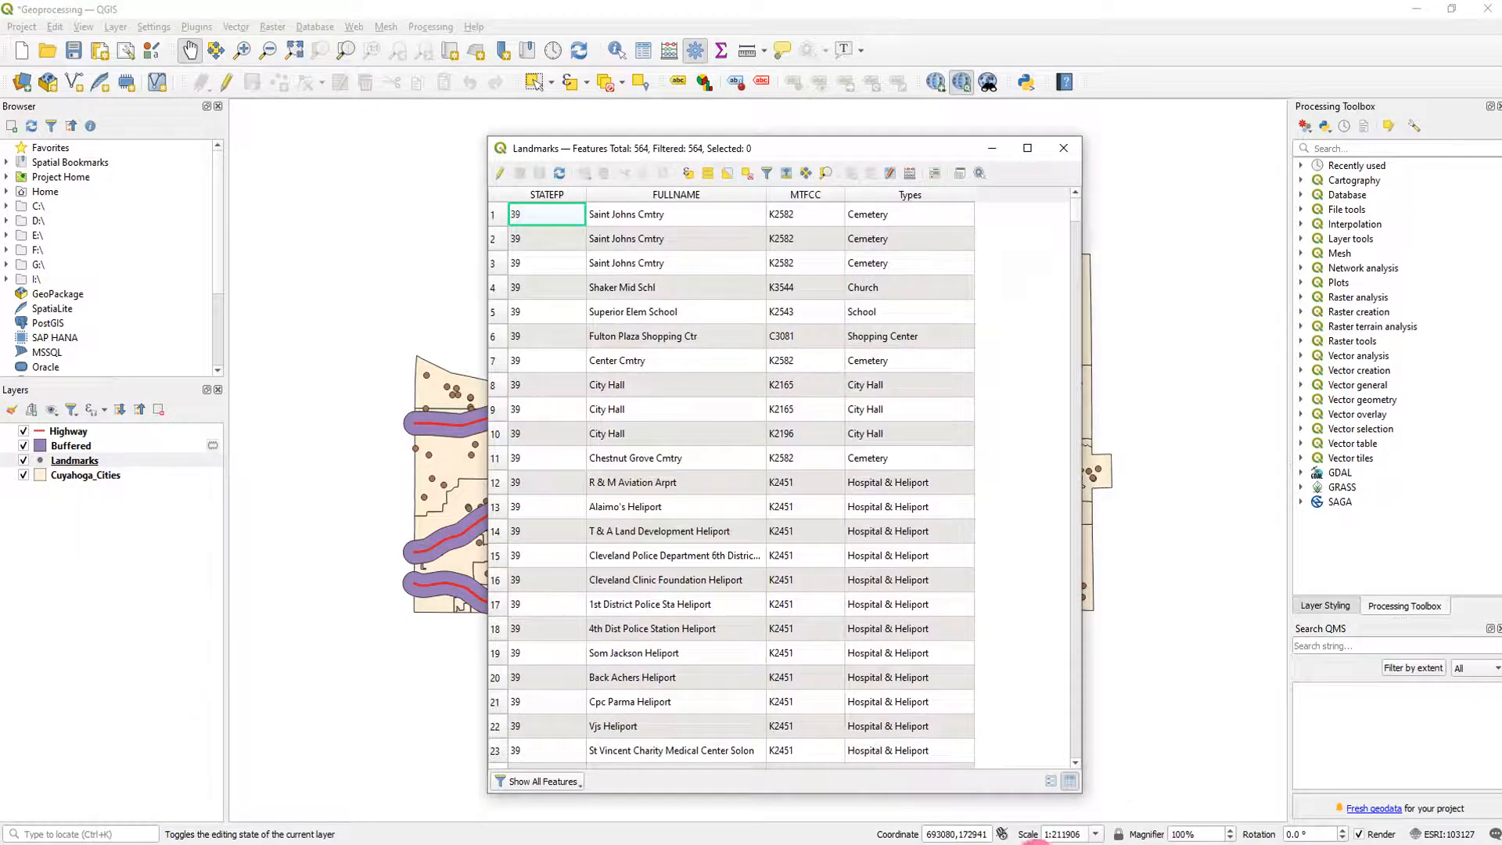
- Arrange the Cuyahoga_Cities and Landmarks tables side by side to compare their fields, and close both
mouse_move(1033, 839)
click(1055, 808)
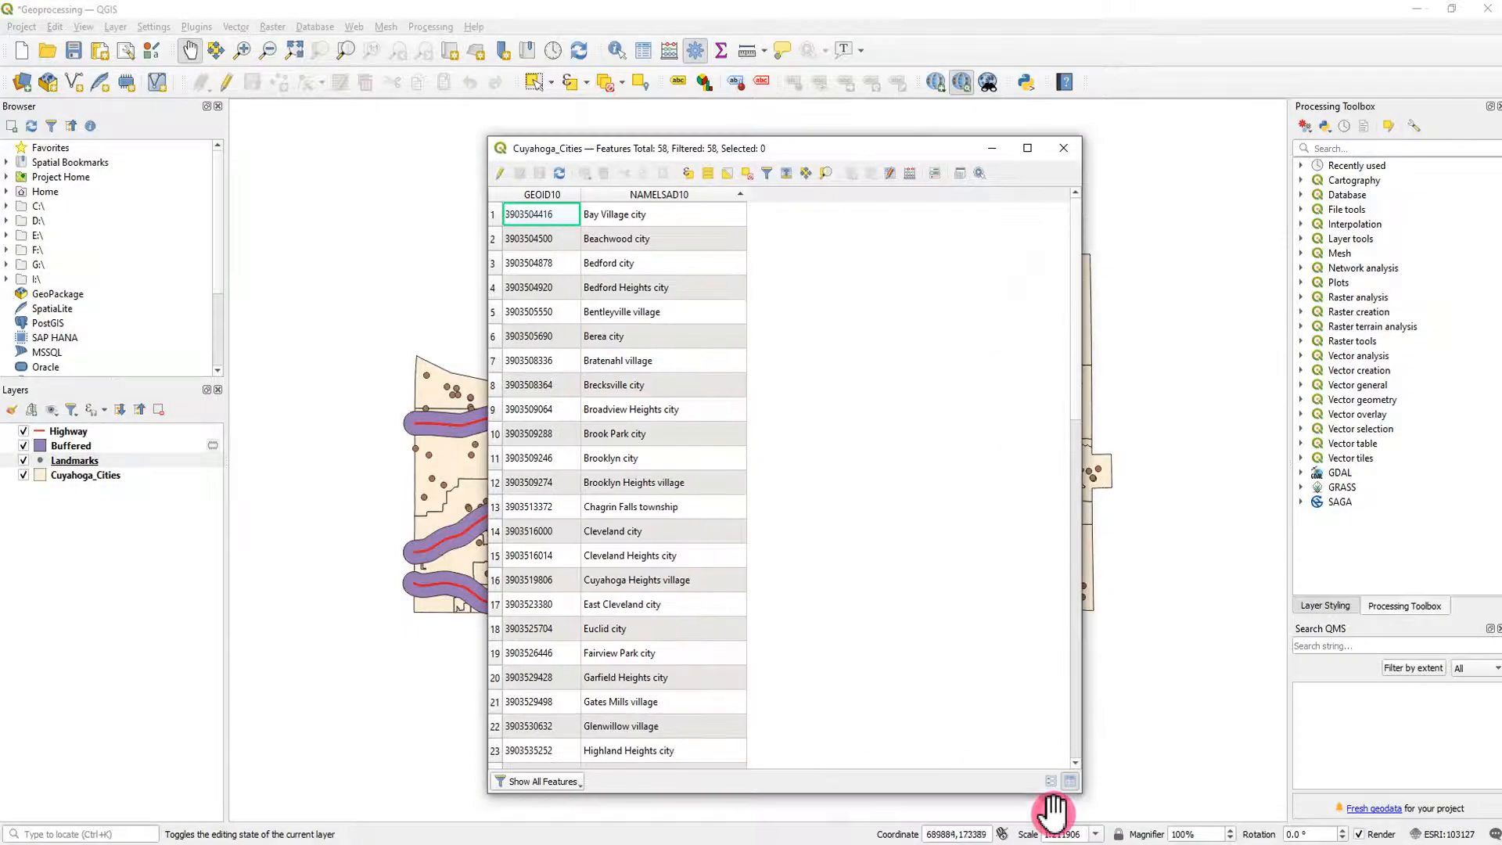
drag(782, 148, 1068, 127)
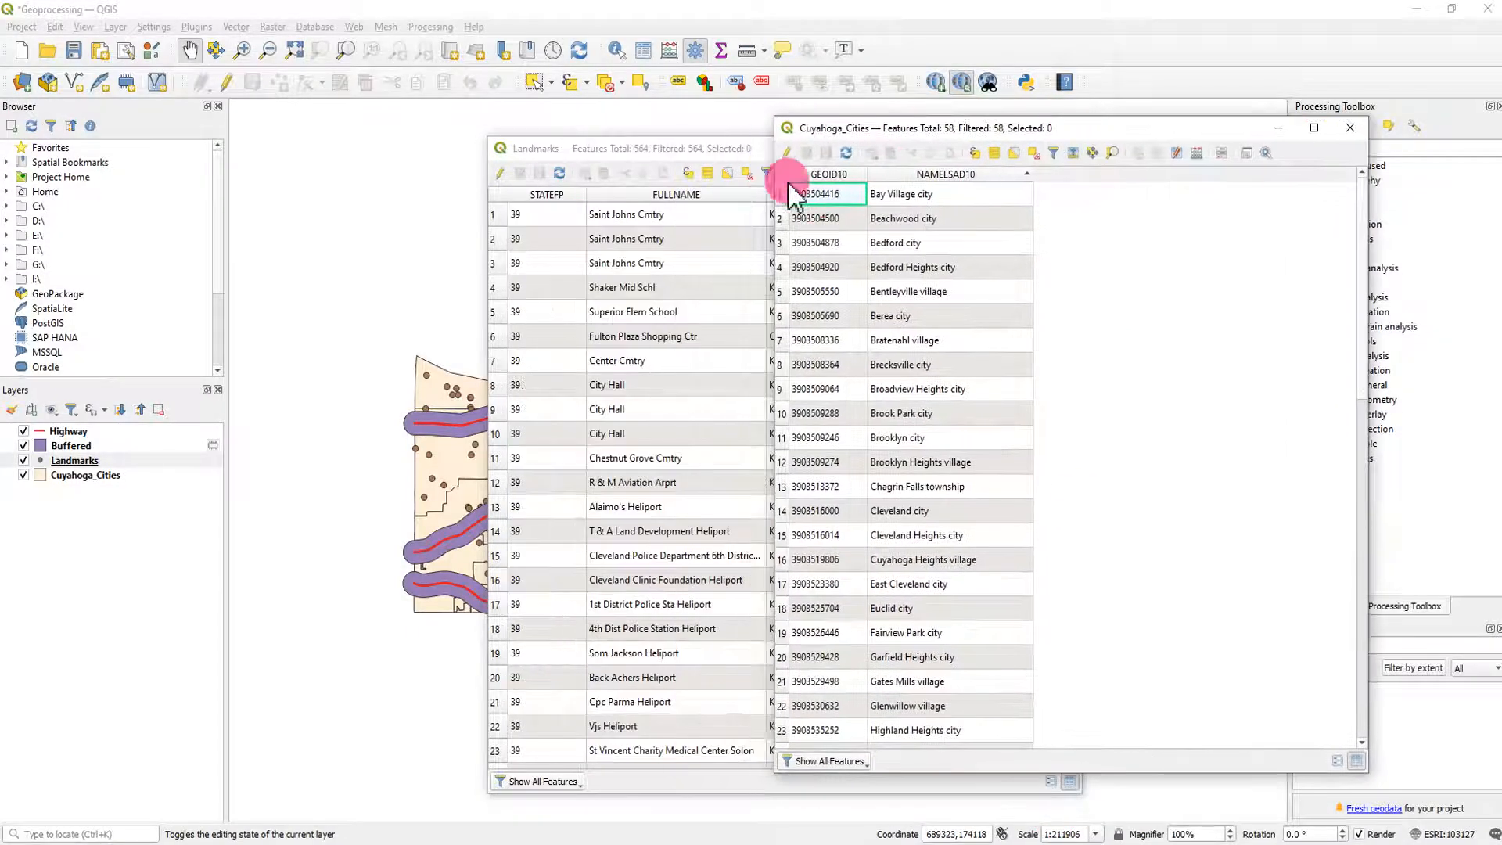
drag(973, 125, 410, 125)
drag(880, 148, 1028, 137)
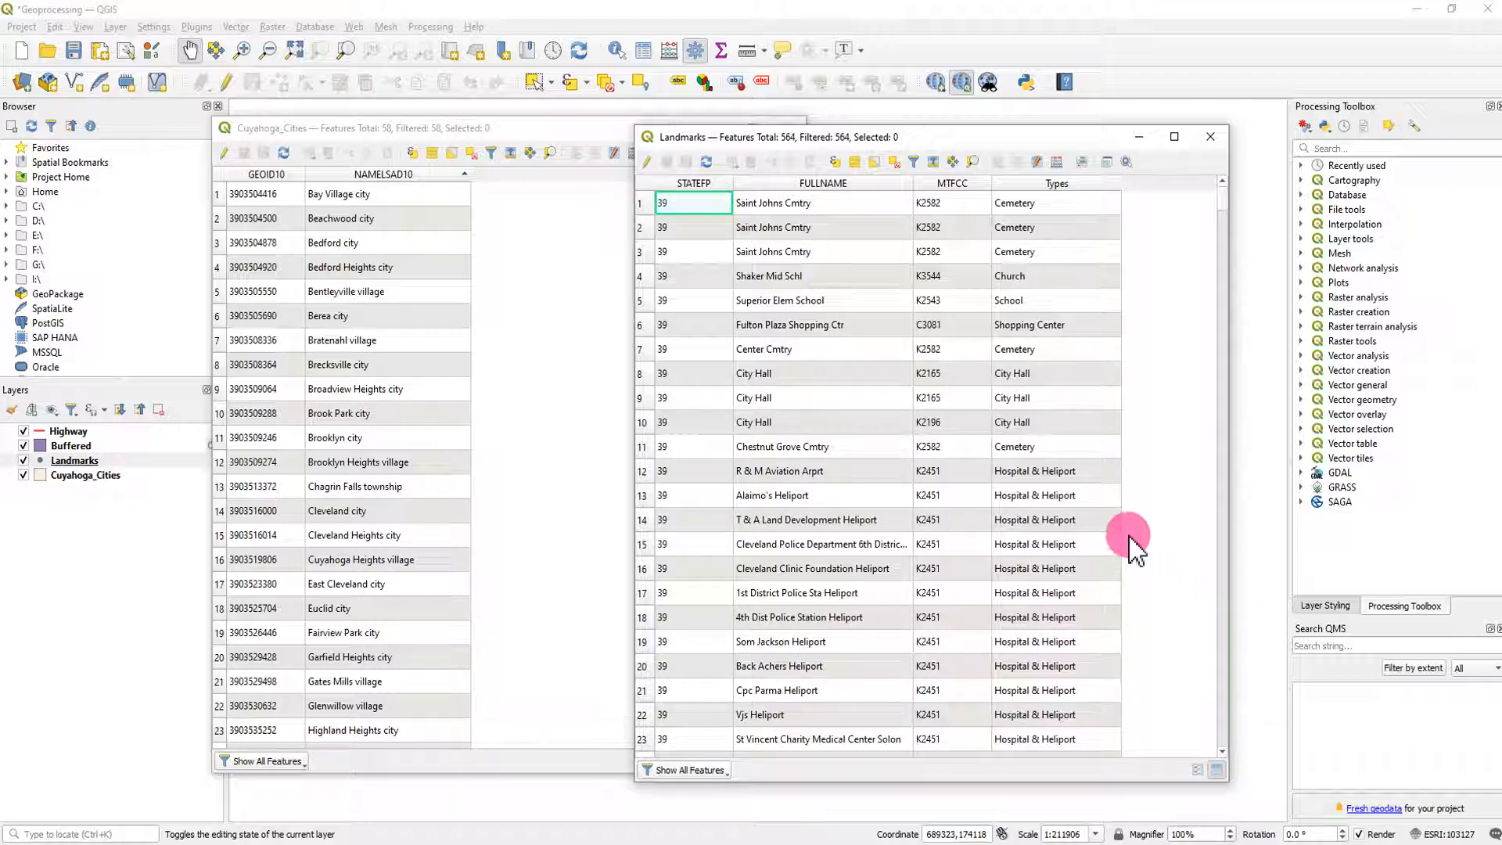
click(1208, 144)
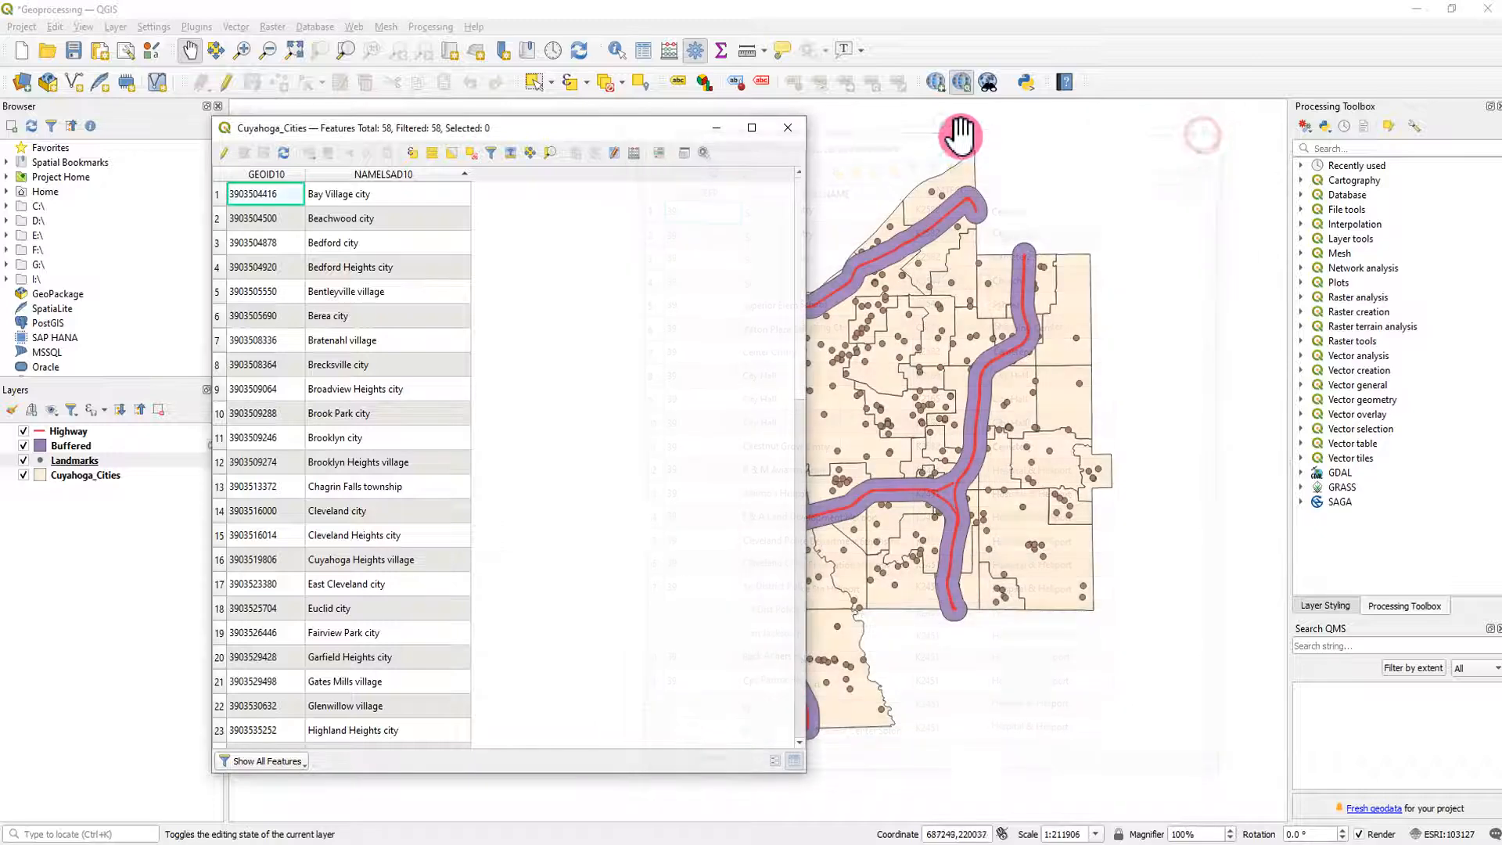
click(793, 130)
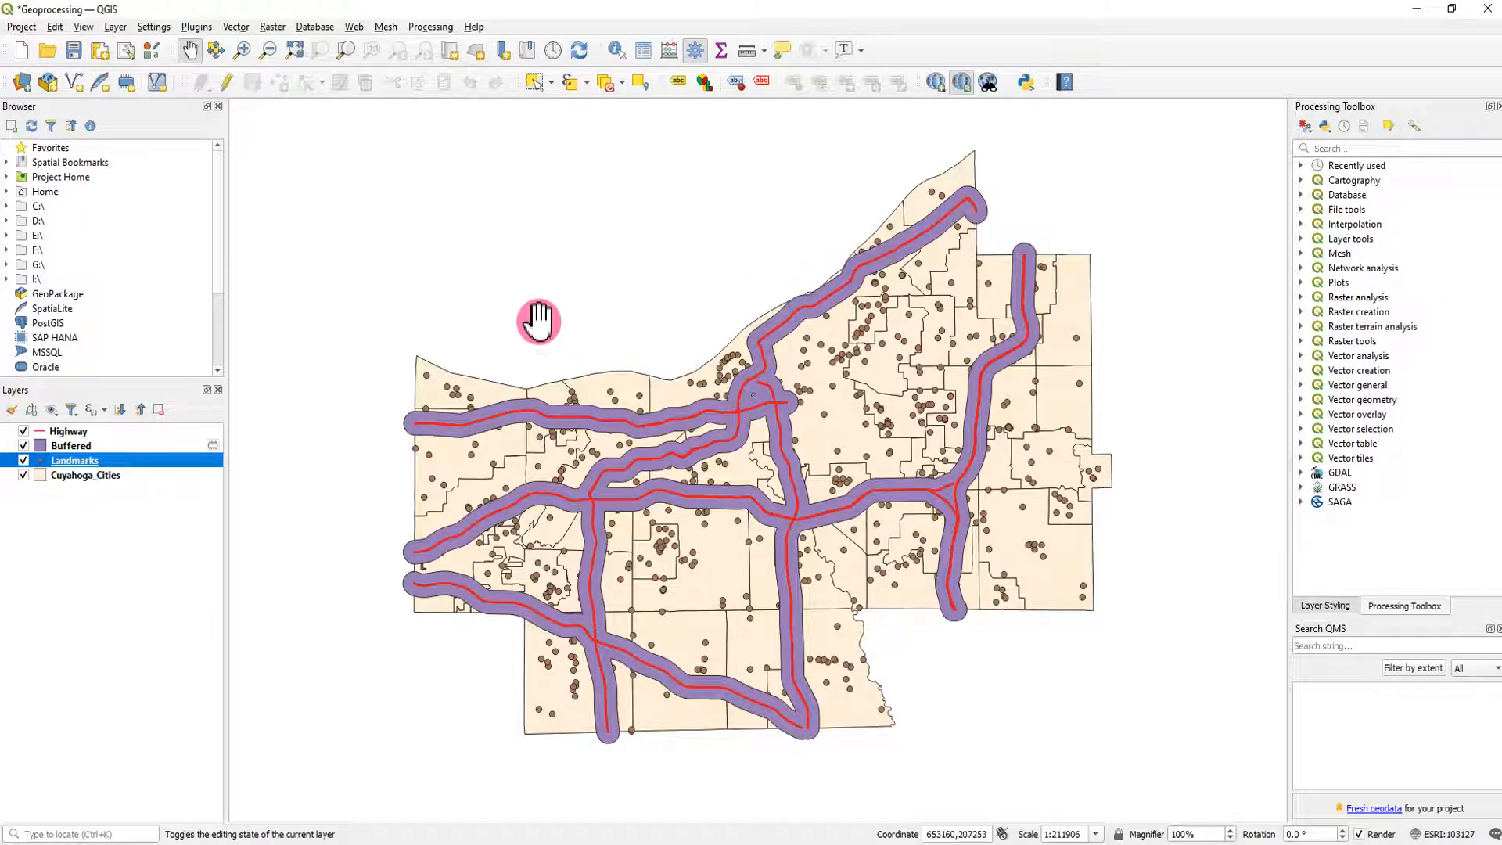
- Run Intersection with Landmarks as the input layer and Cuyahoga_Cities as the overlay, output as a temporary layer, and close the tool
click(236, 28)
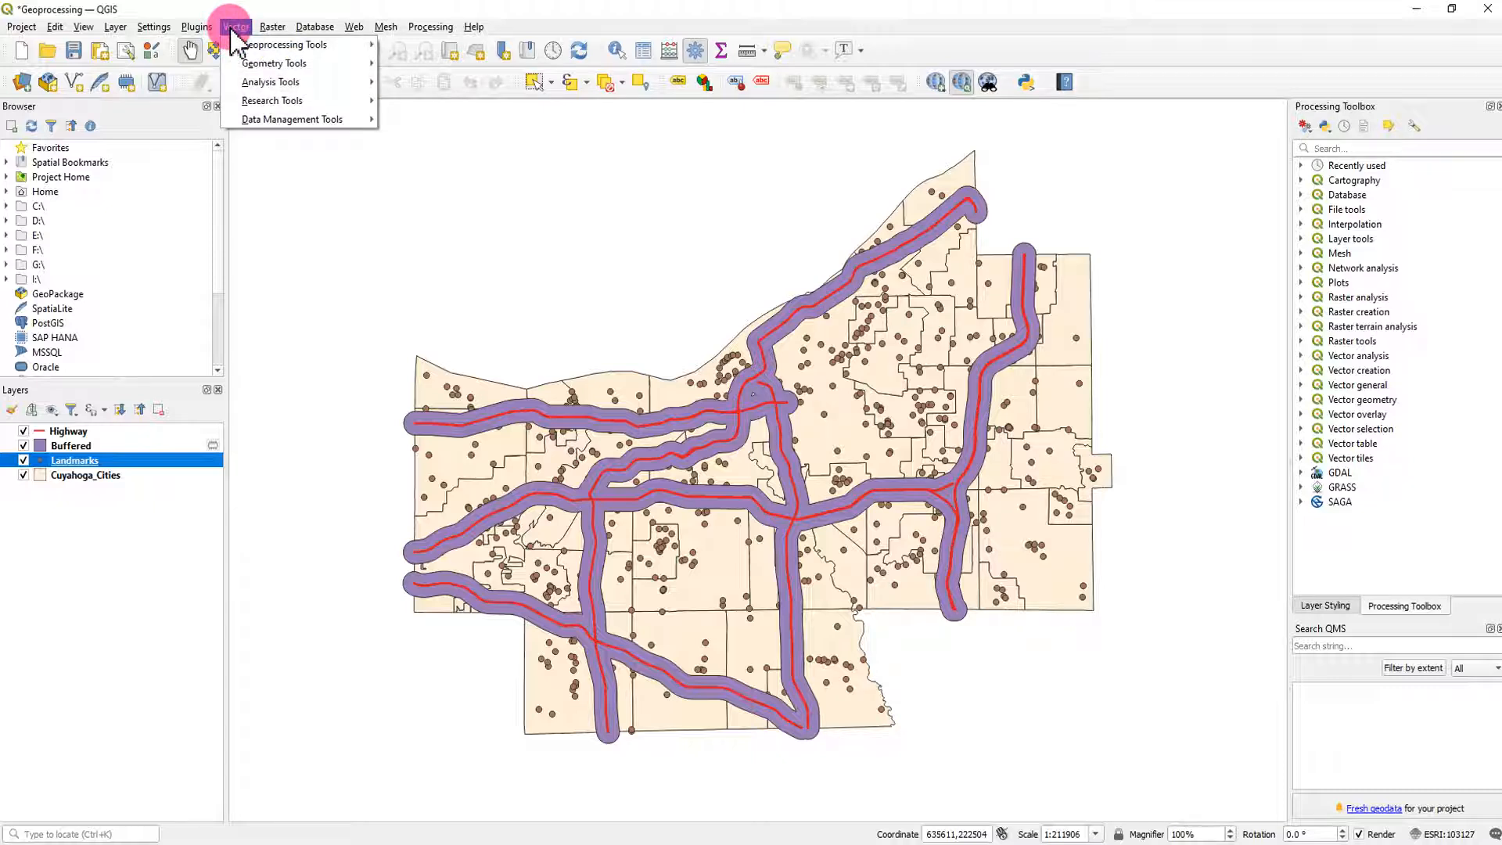
click(324, 47)
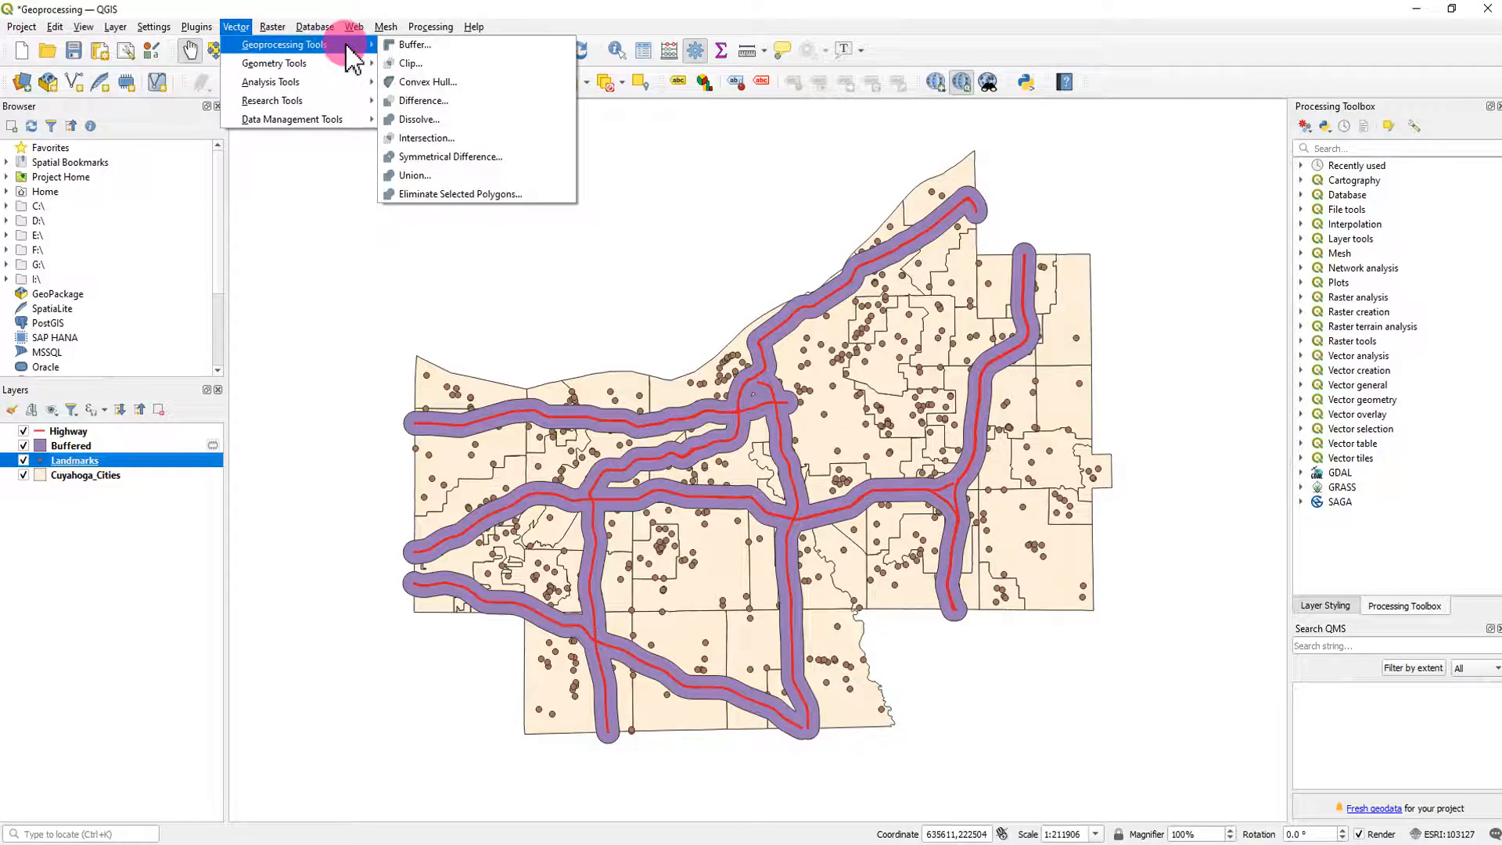
click(468, 140)
mouse_move(654, 296)
mouse_down()
mouse_move(805, 295)
mouse_move(673, 294)
mouse_up()
click(556, 361)
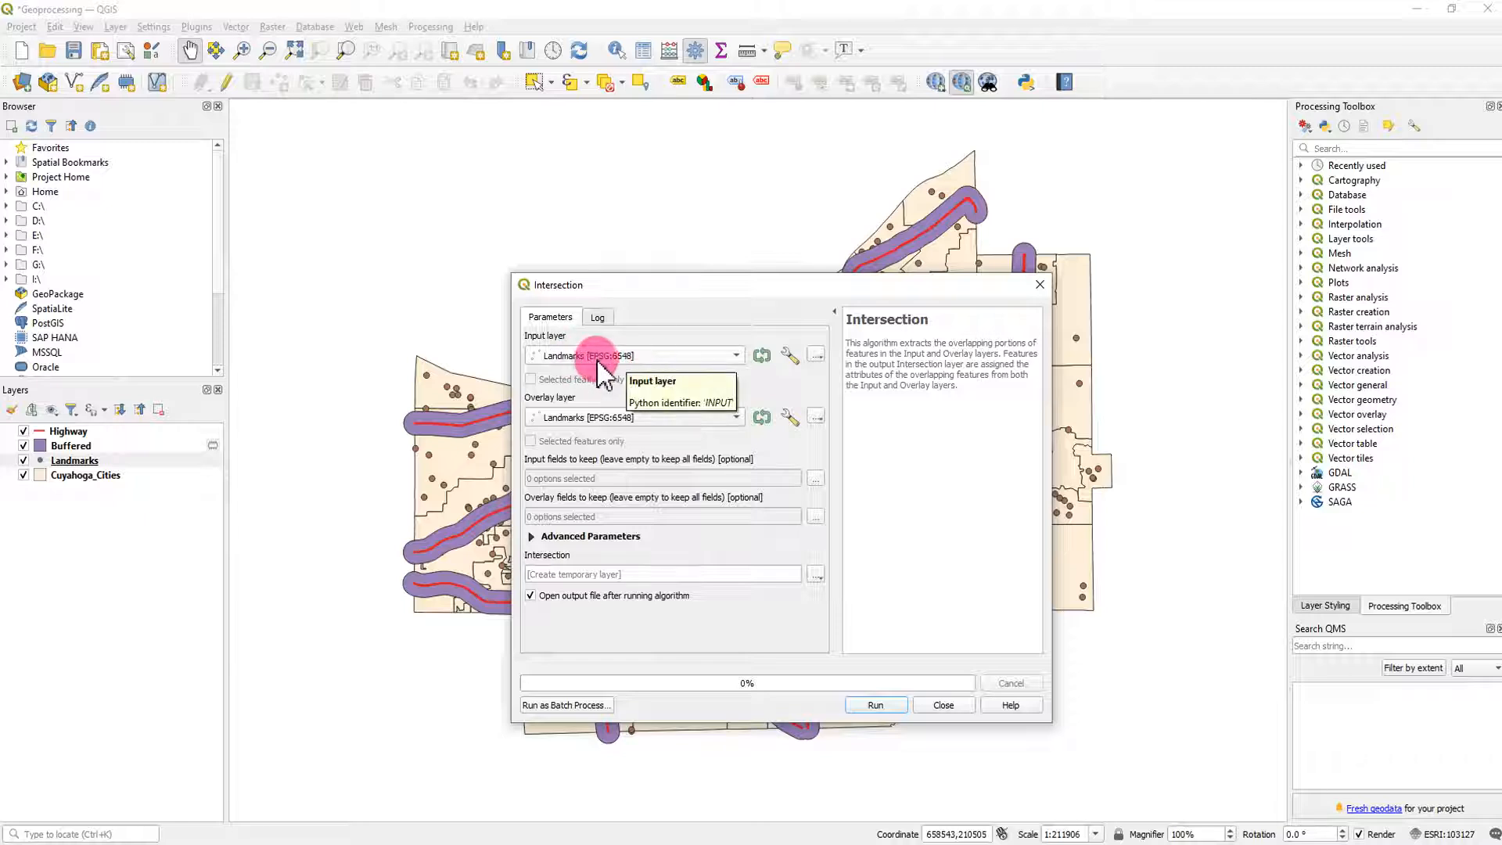
click(615, 430)
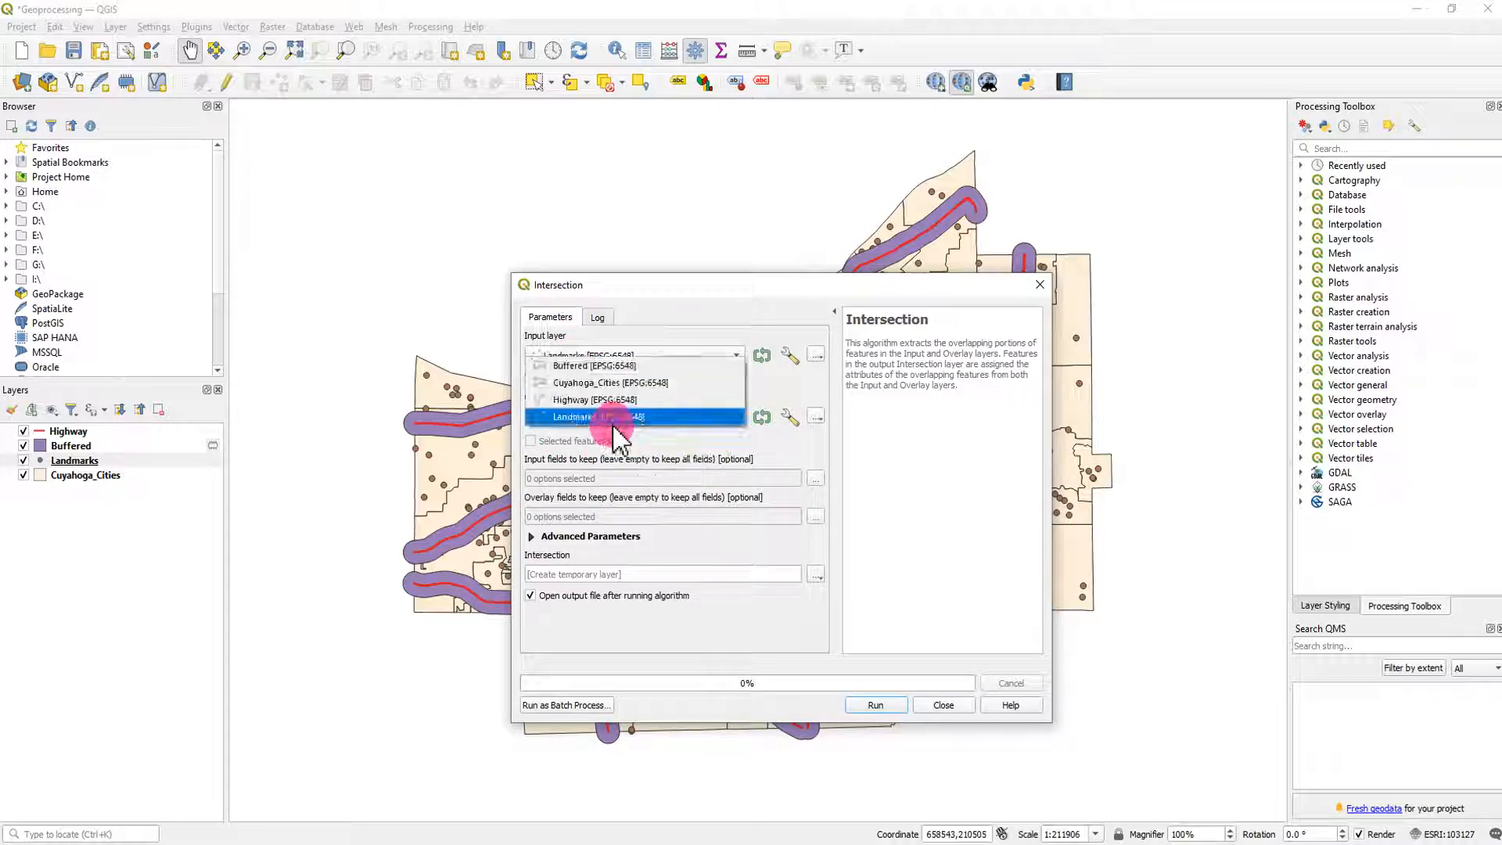
click(606, 383)
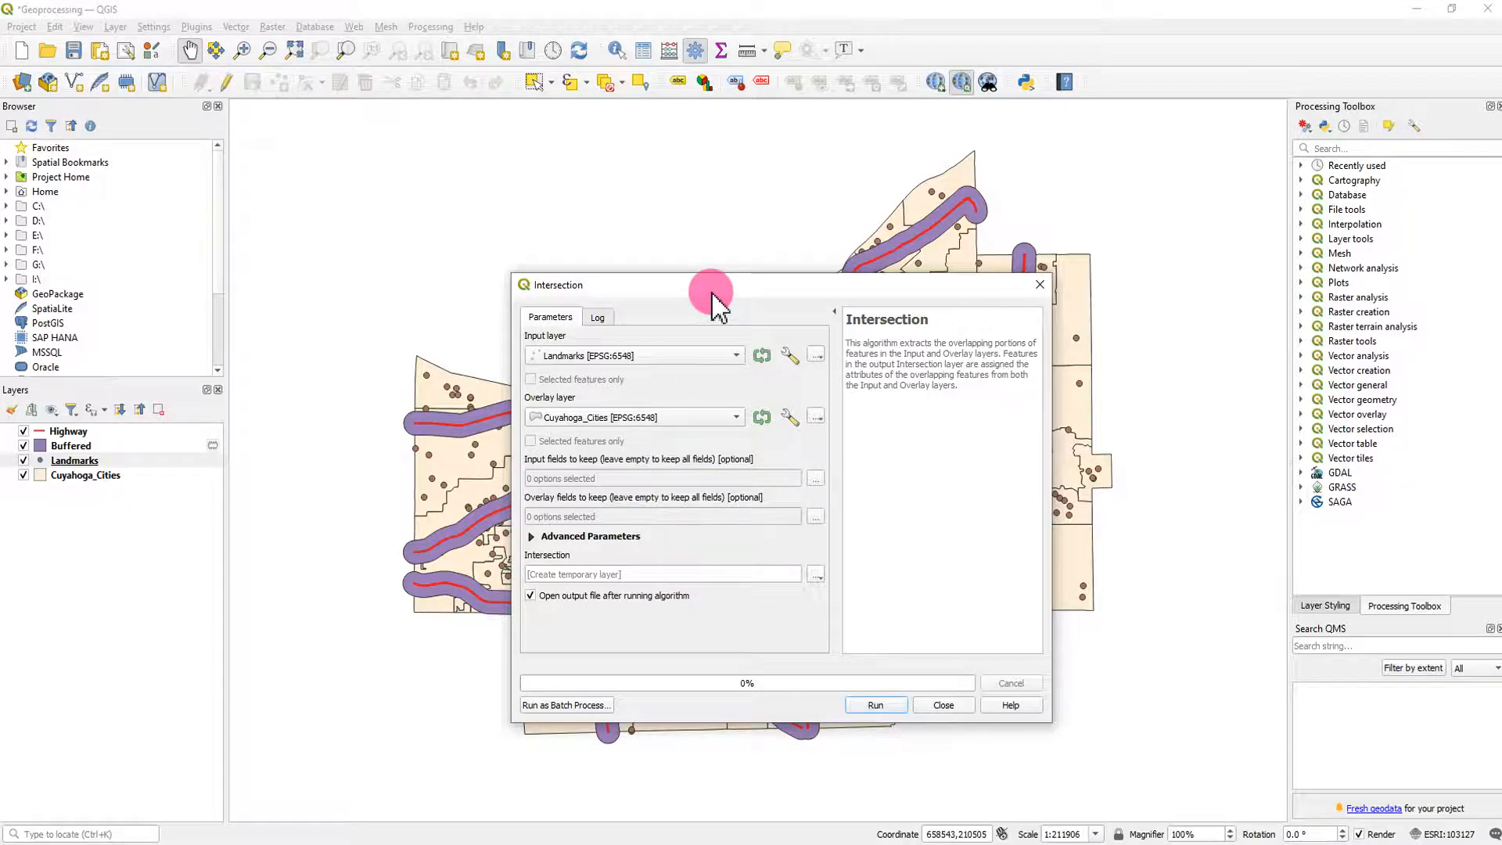
drag(714, 306, 602, 209)
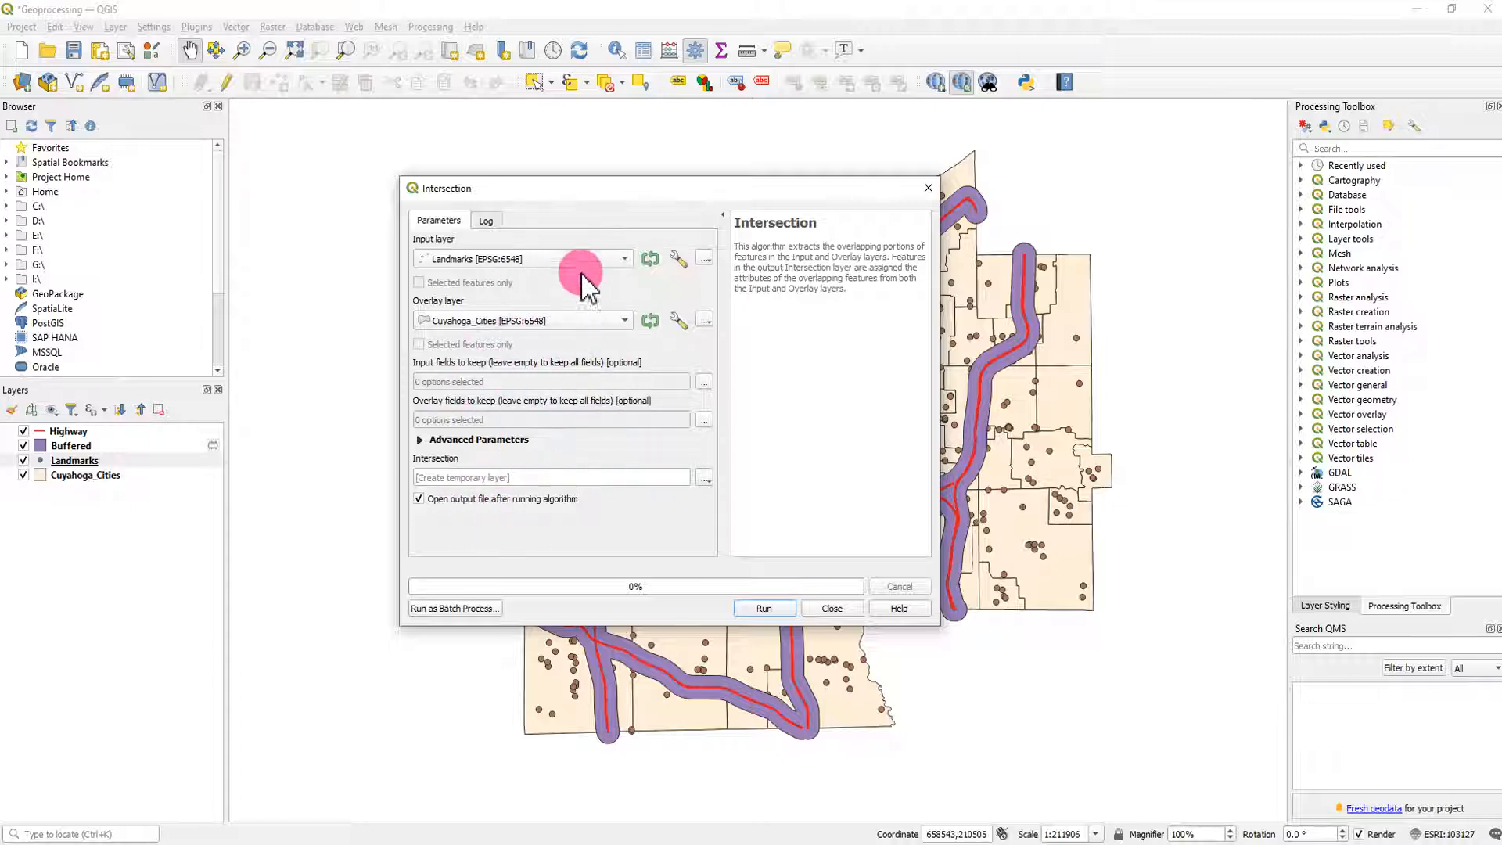
click(766, 609)
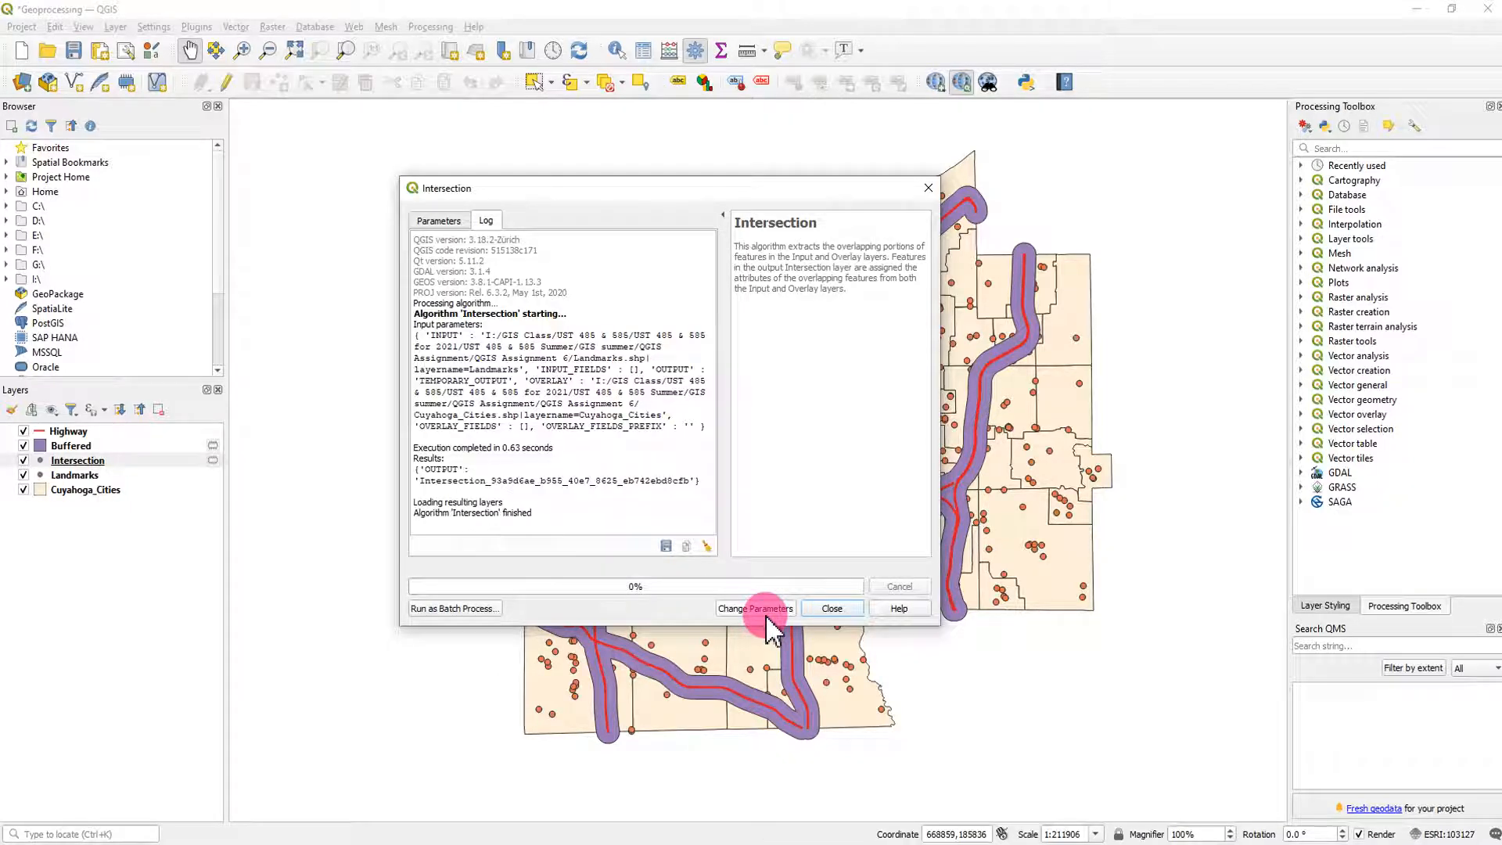
click(831, 611)
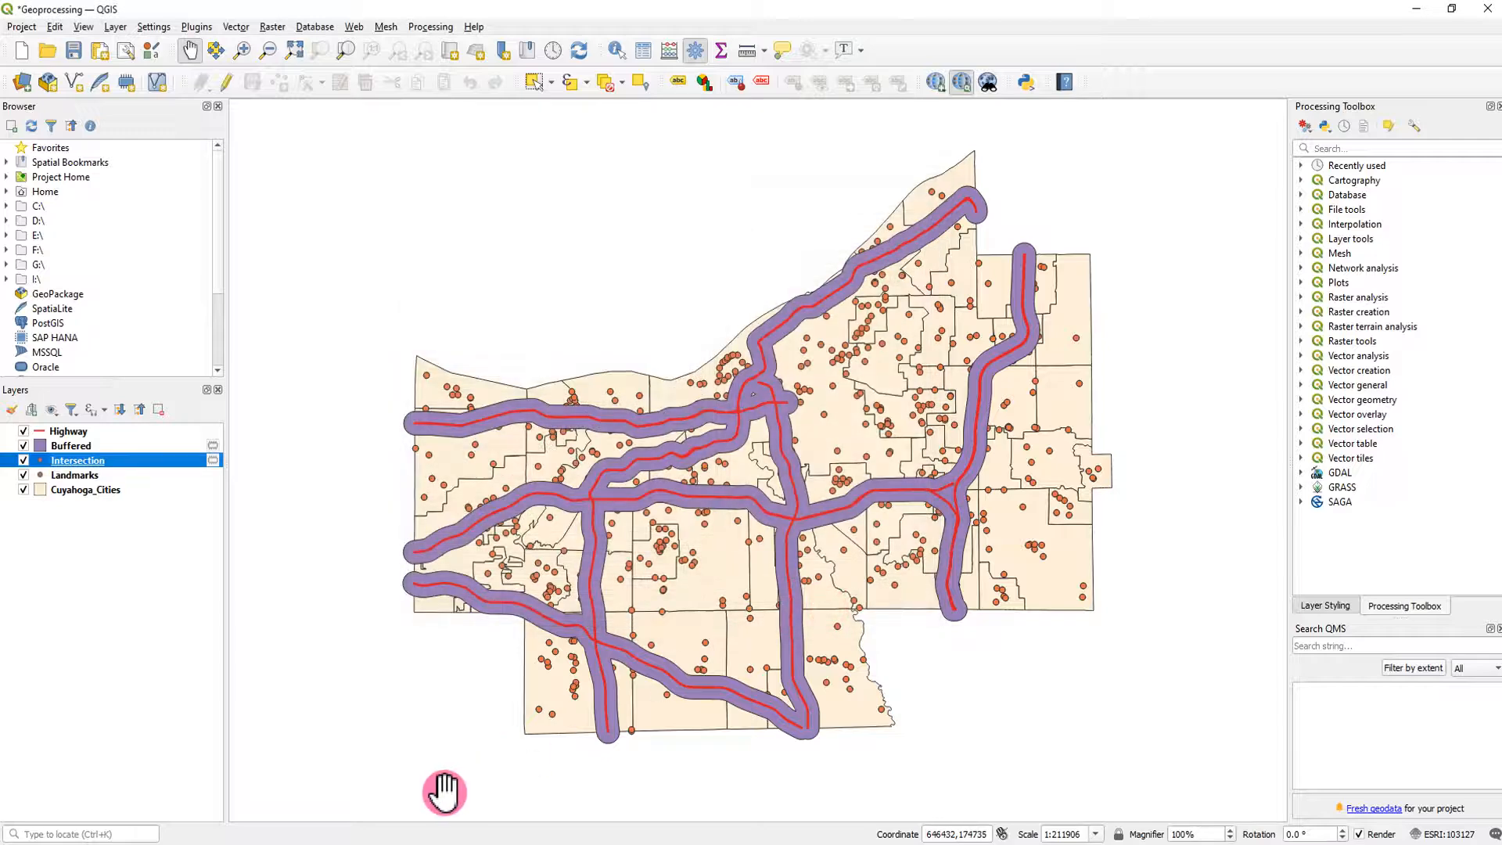
- Examine the Intersection layer's attribute table sorted by NAMELSAD10, briefly selecting and deselecting the first nine rows, and close it
right_click(75, 466)
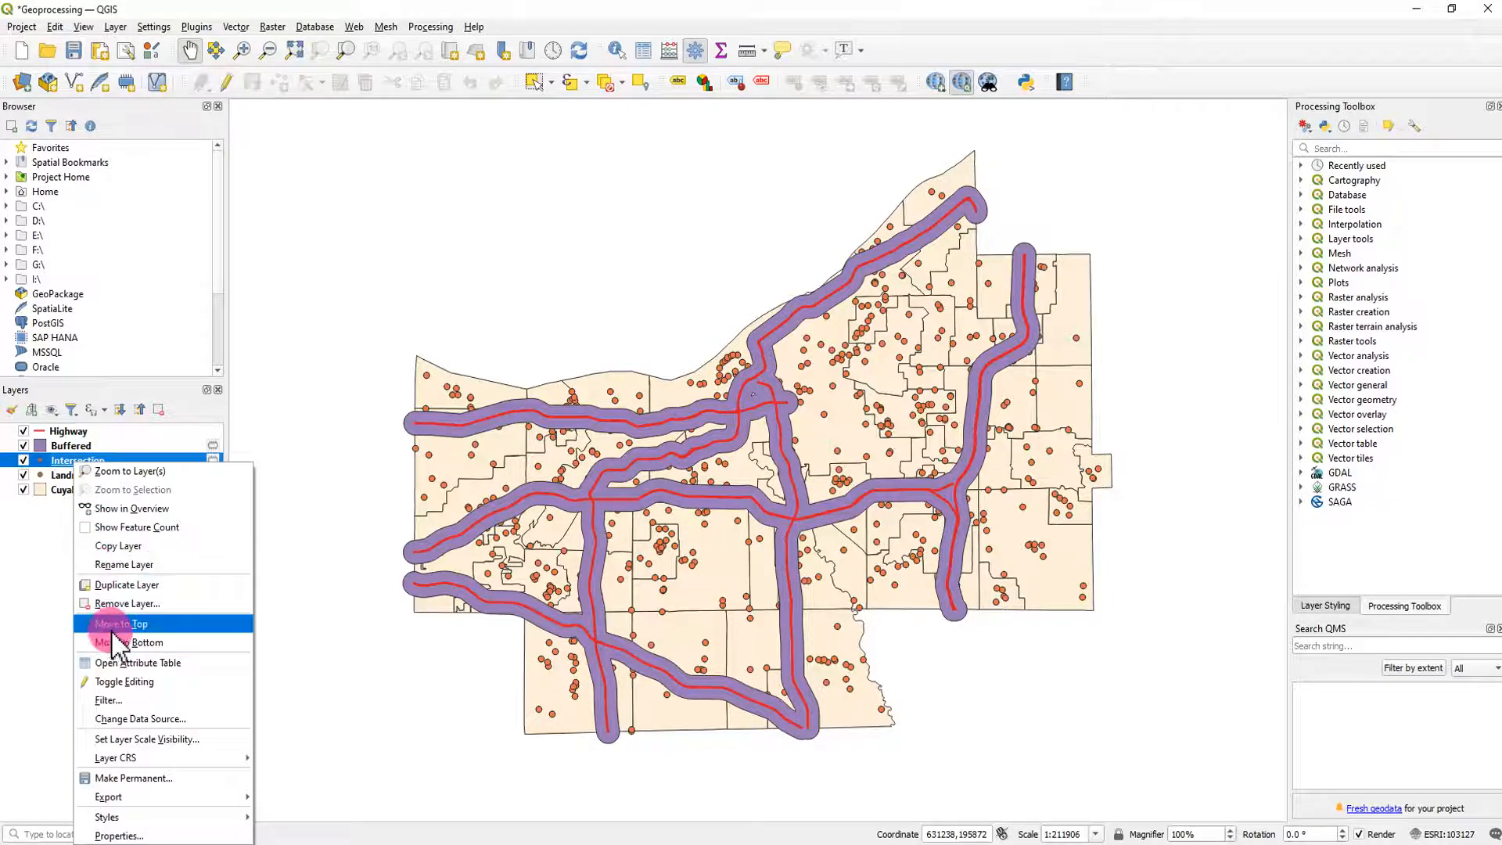
click(133, 662)
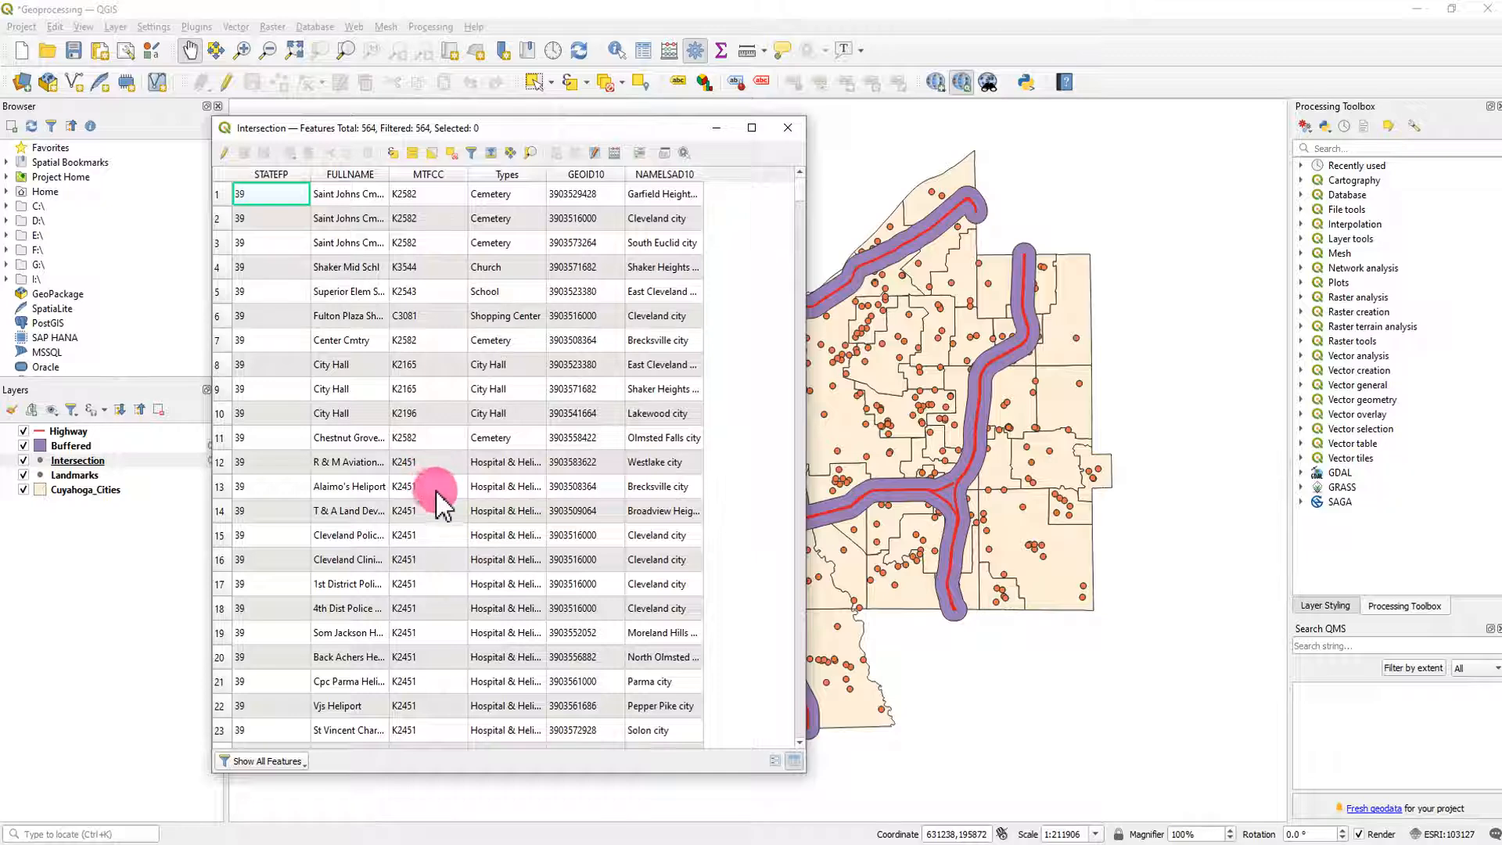
click(676, 176)
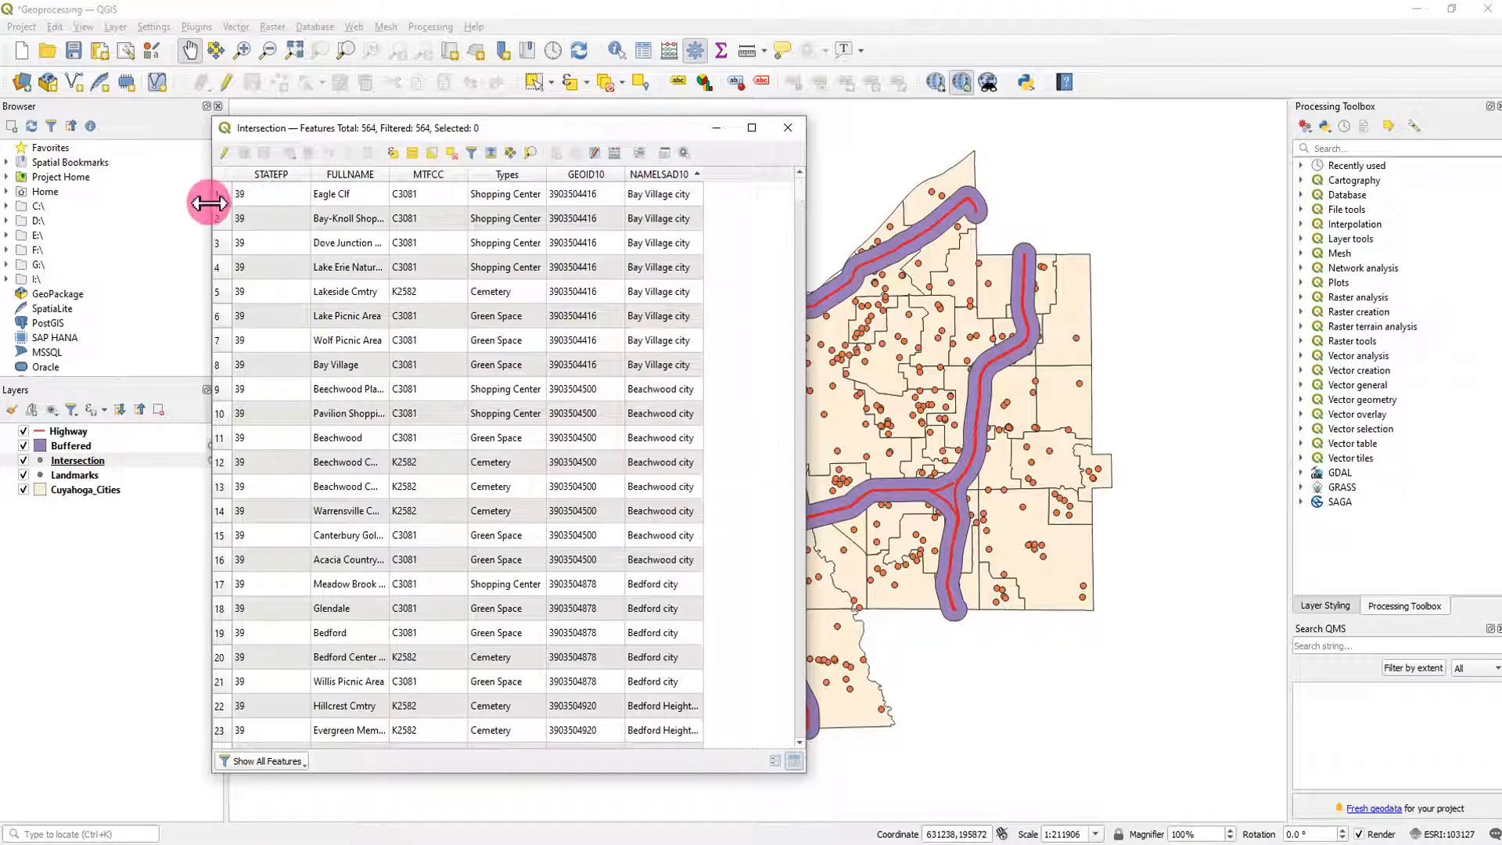
drag(218, 199, 233, 401)
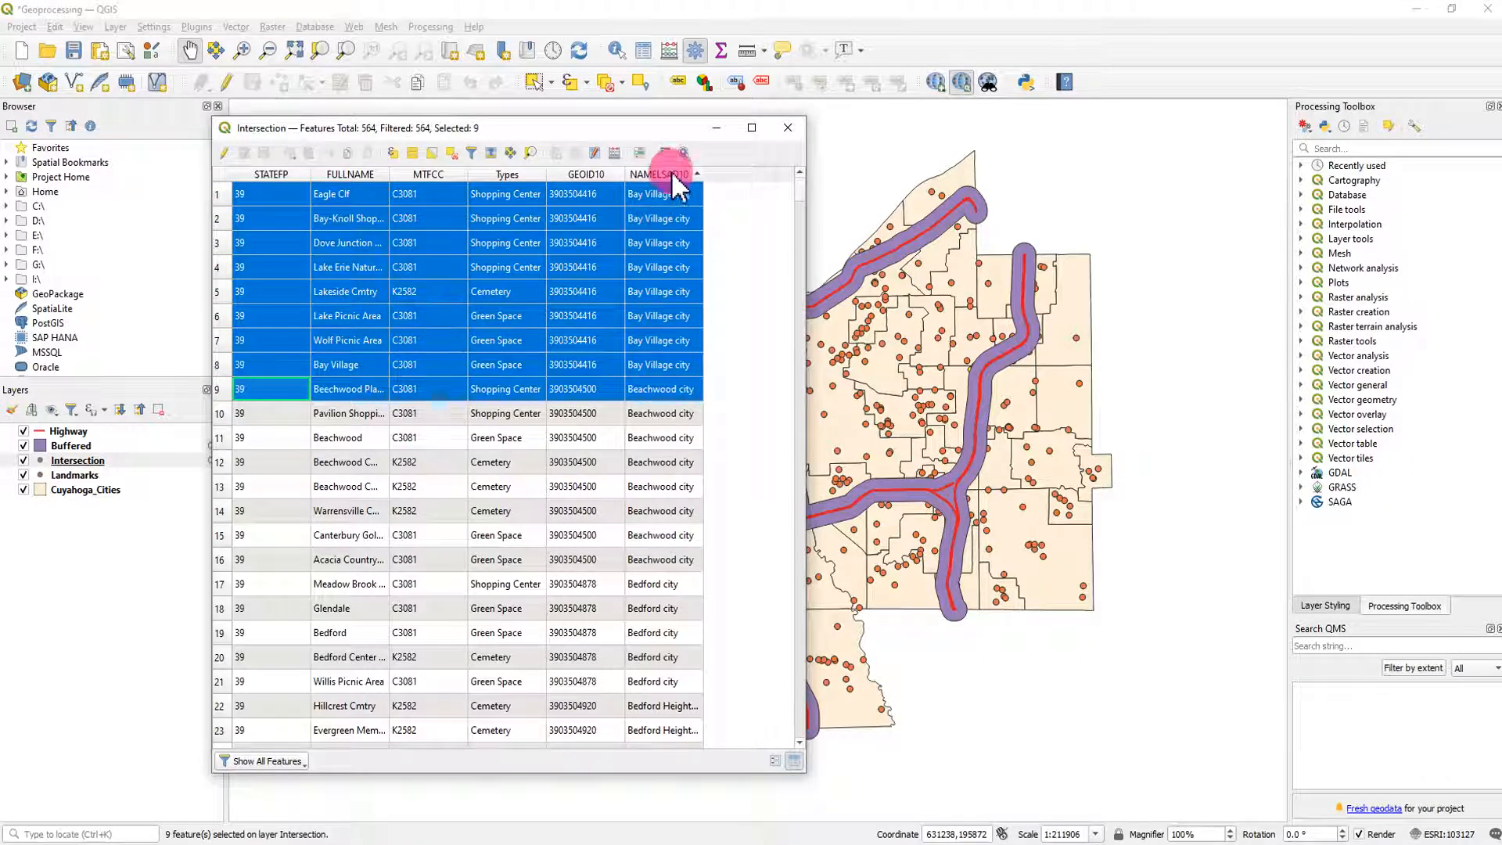
click(453, 153)
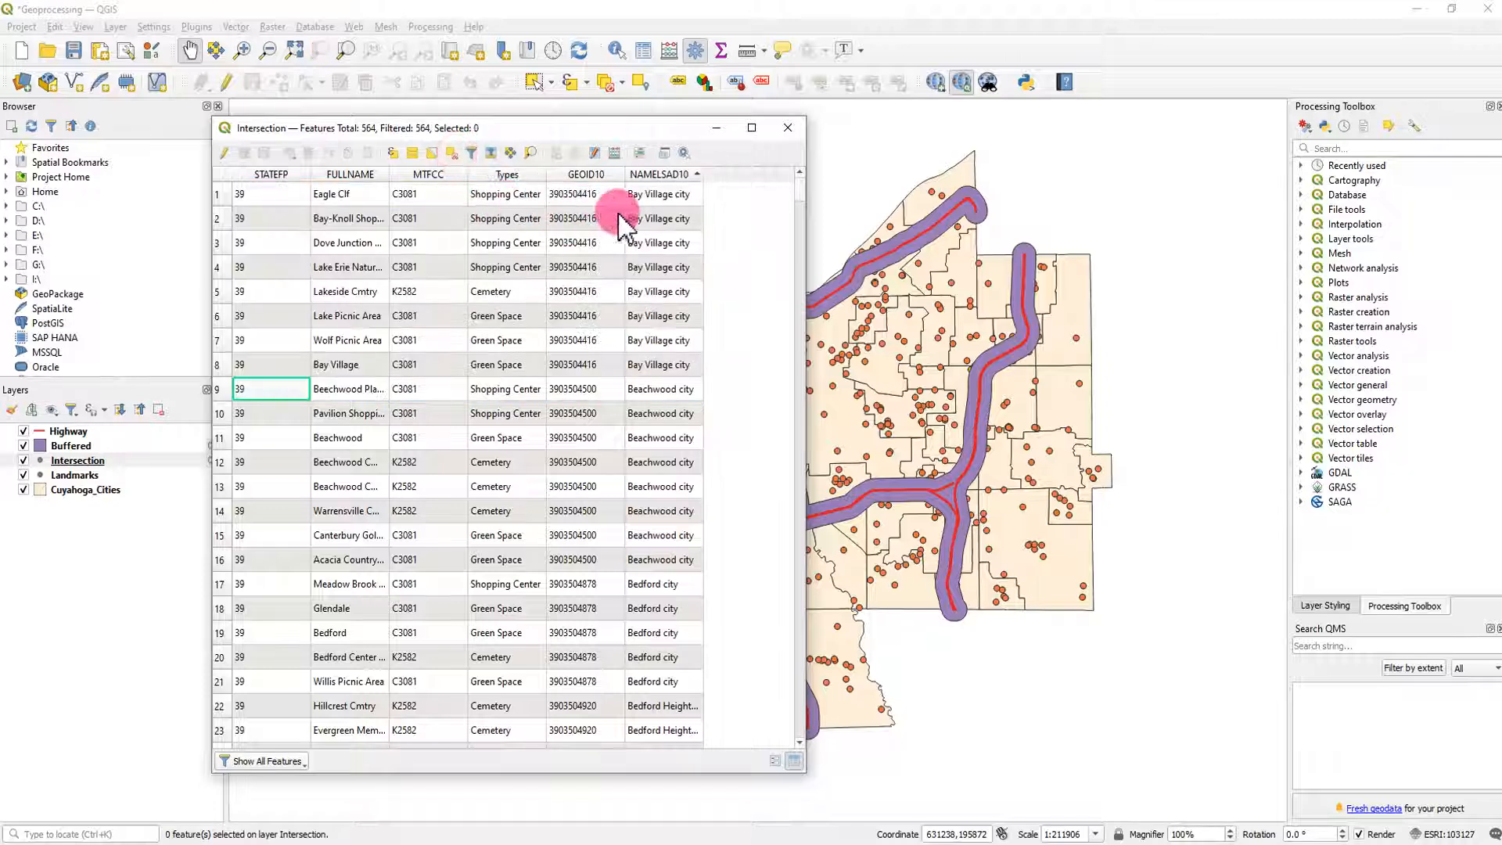
click(787, 128)
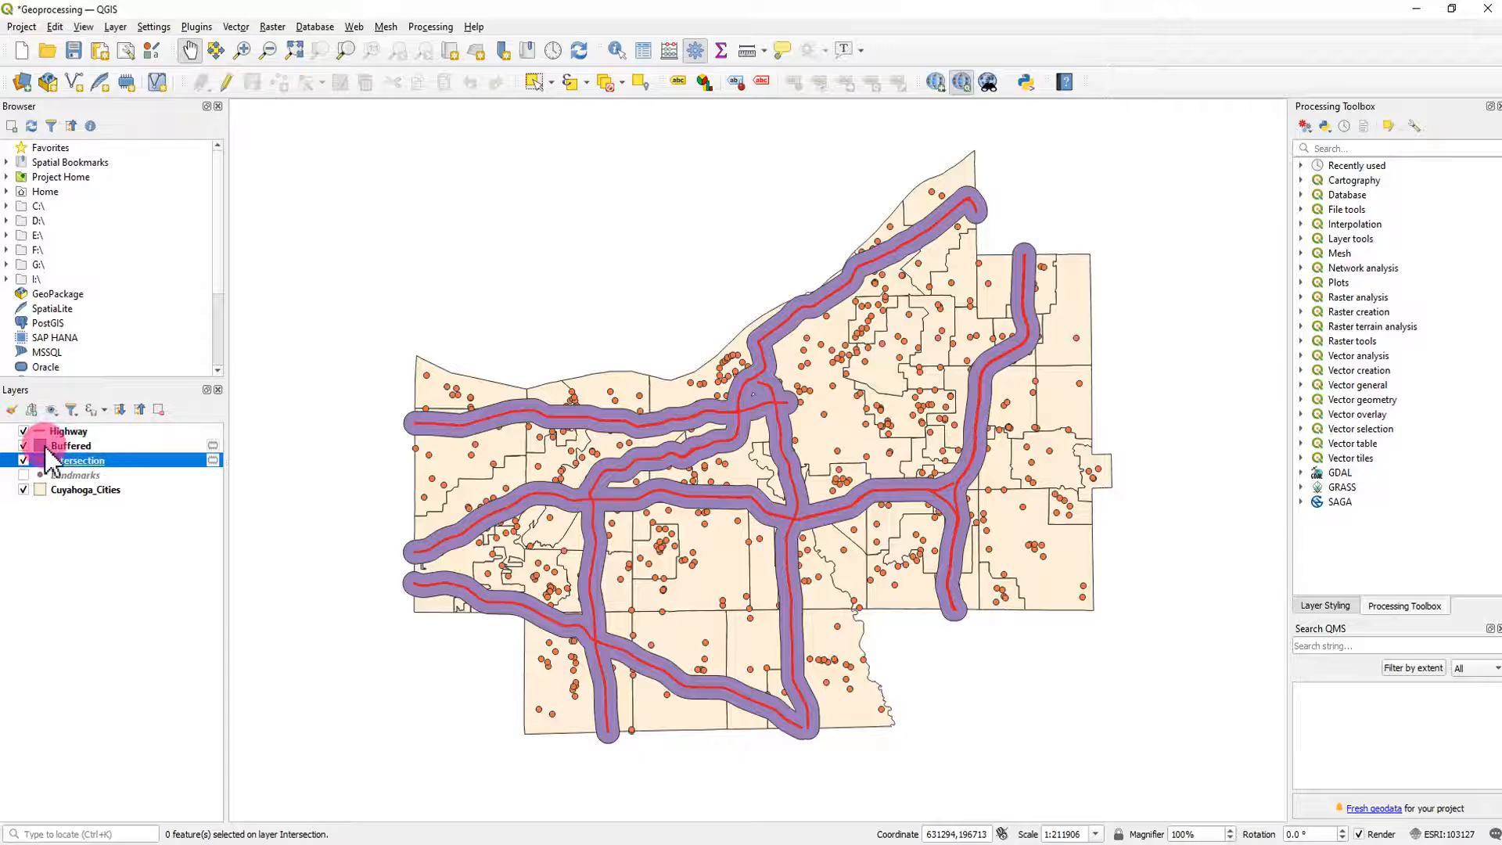
- Set the Buffered layer's symbol opacity to about 56.5% and inspect the landmarks inside the highway buffers
click(71, 445)
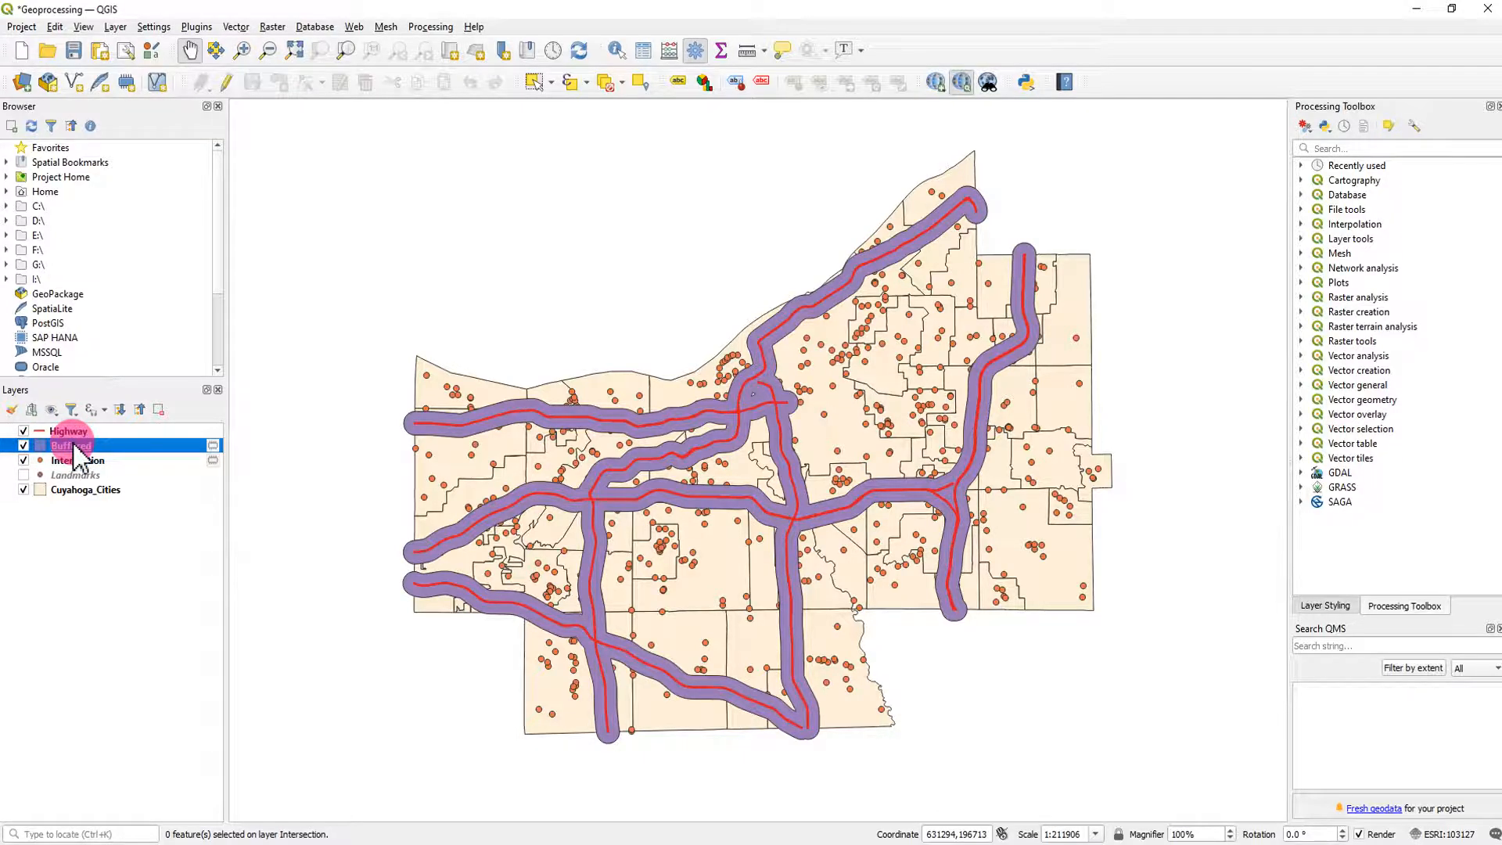
double_click(71, 445)
drag(937, 335, 786, 336)
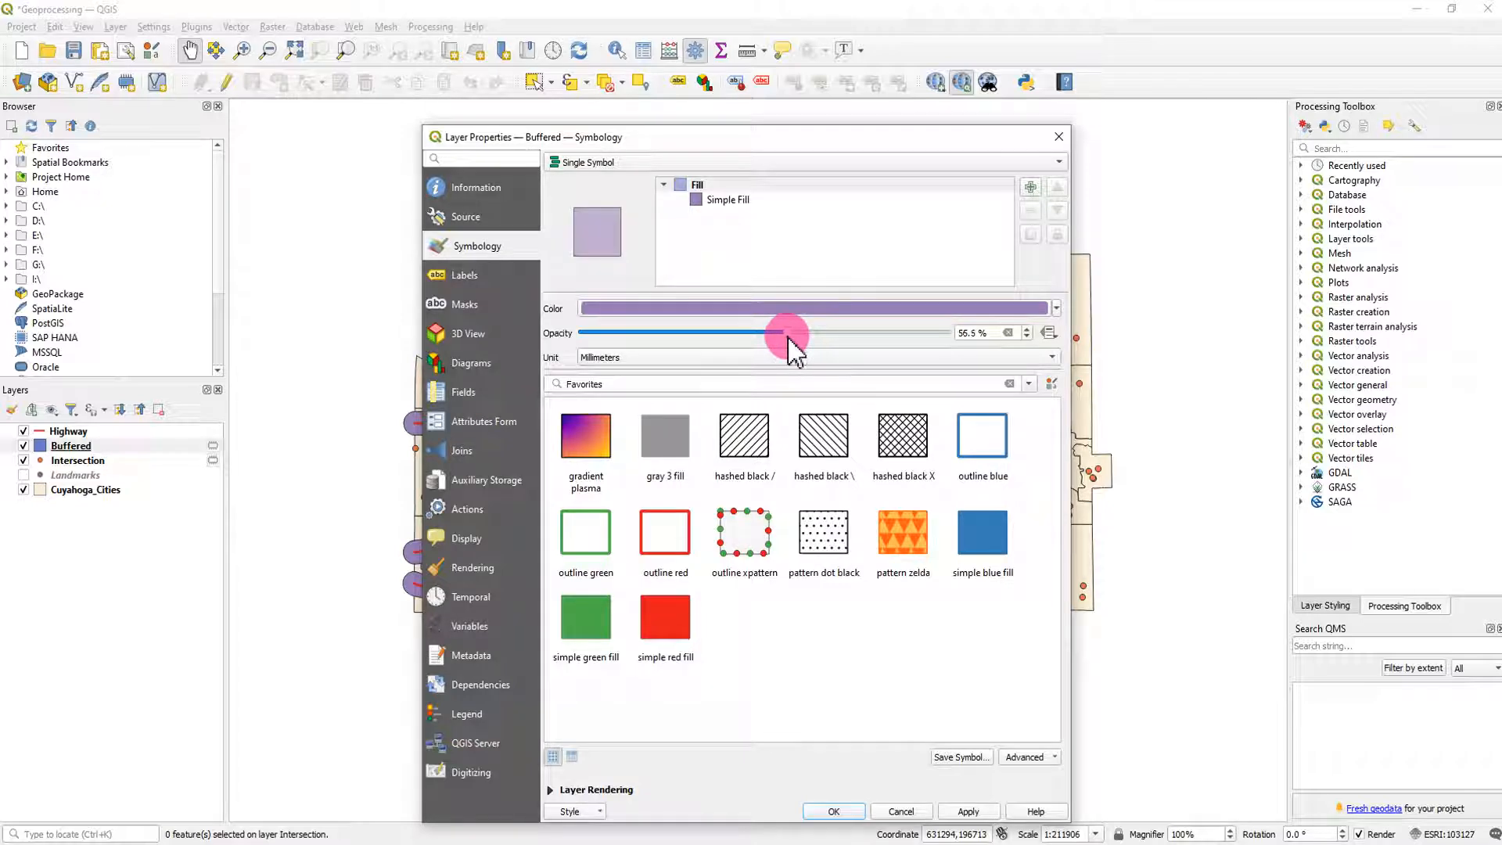
click(857, 811)
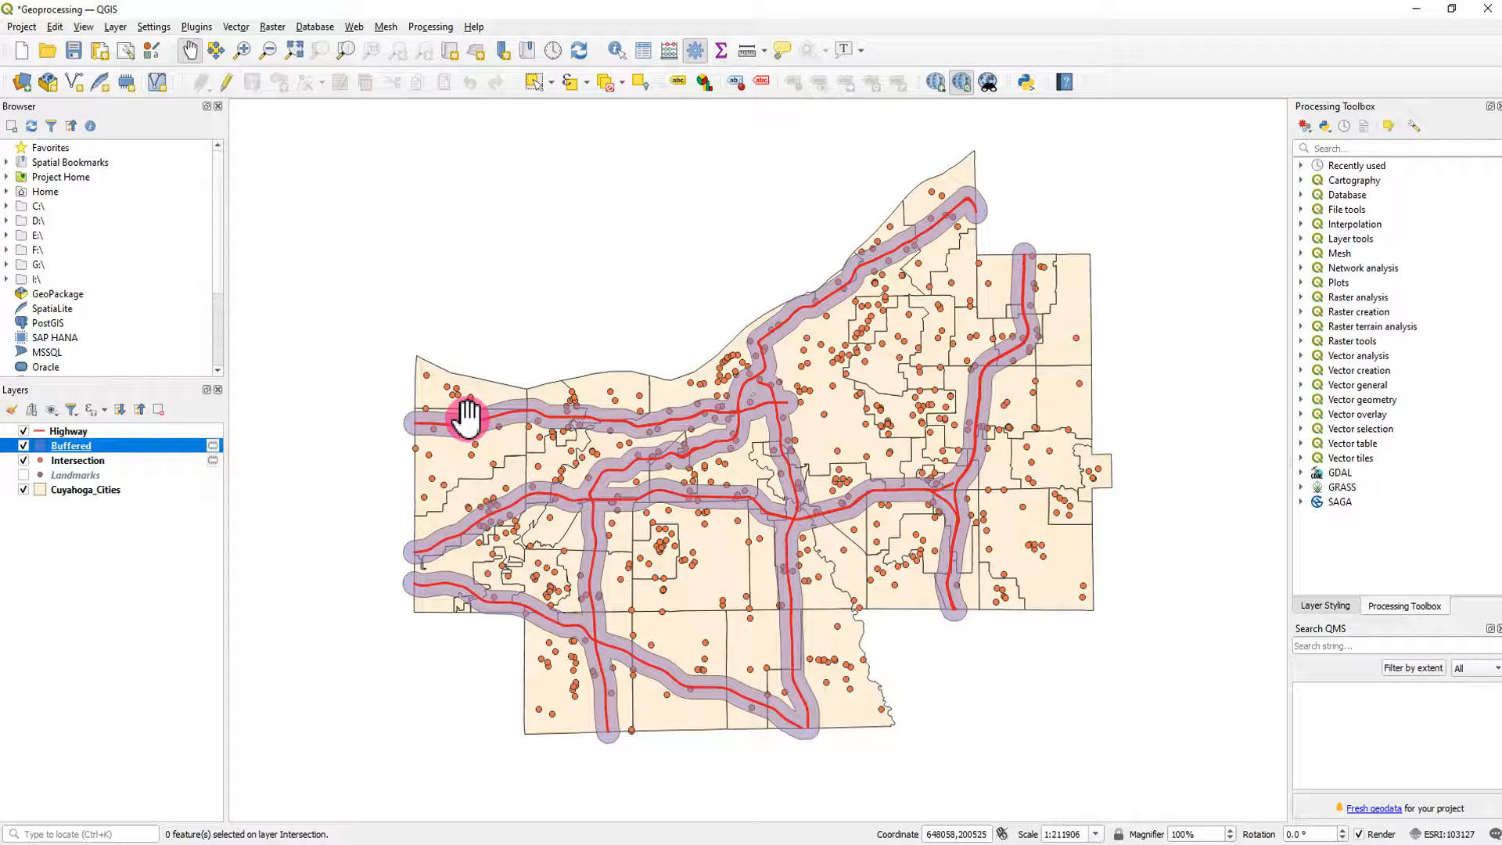
scroll(467, 418, up, 2)
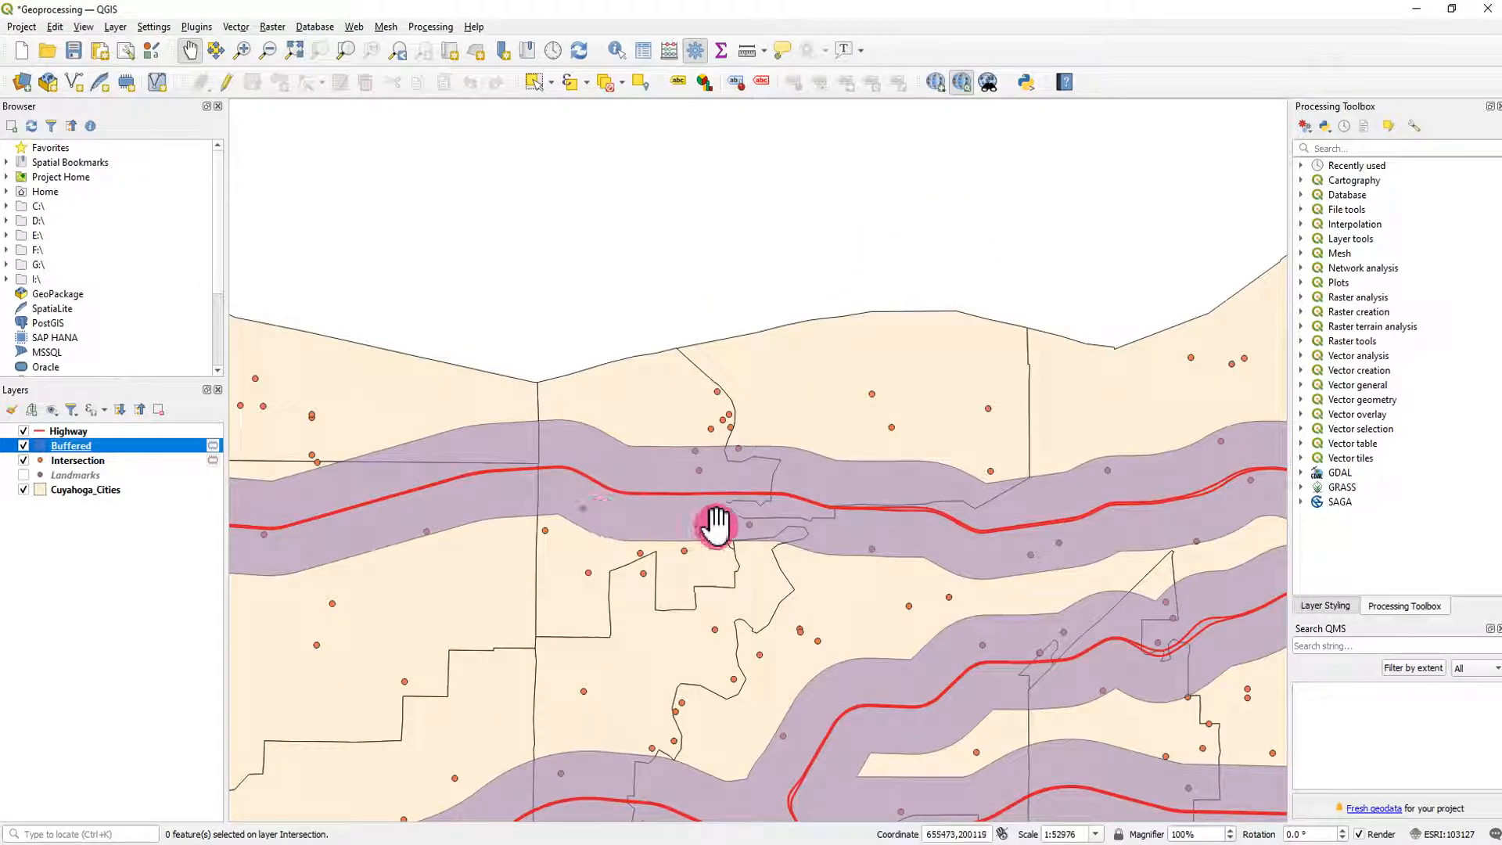
drag(942, 553, 731, 429)
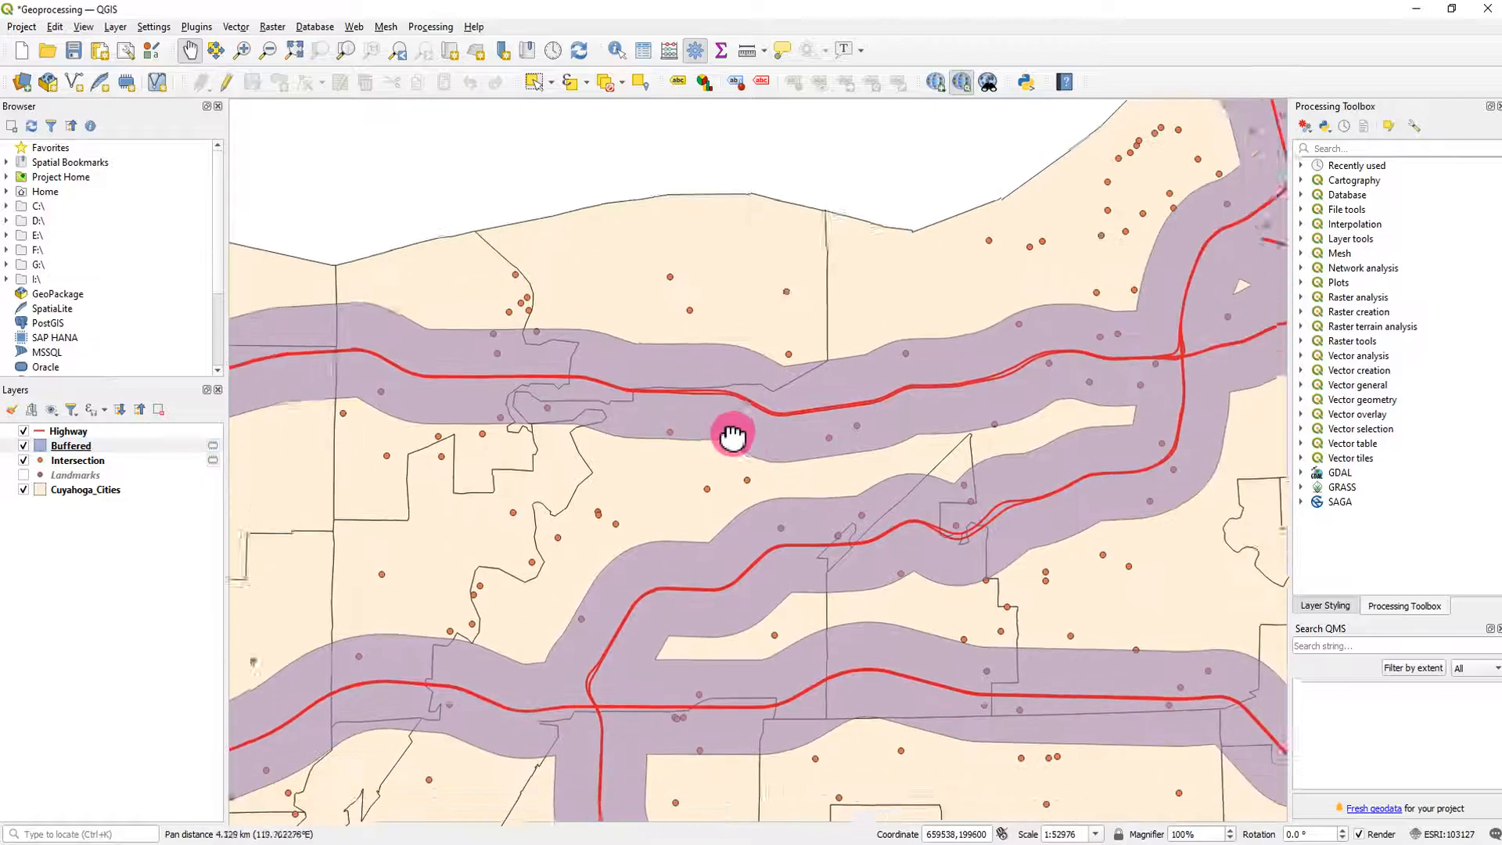
drag(1008, 524, 926, 524)
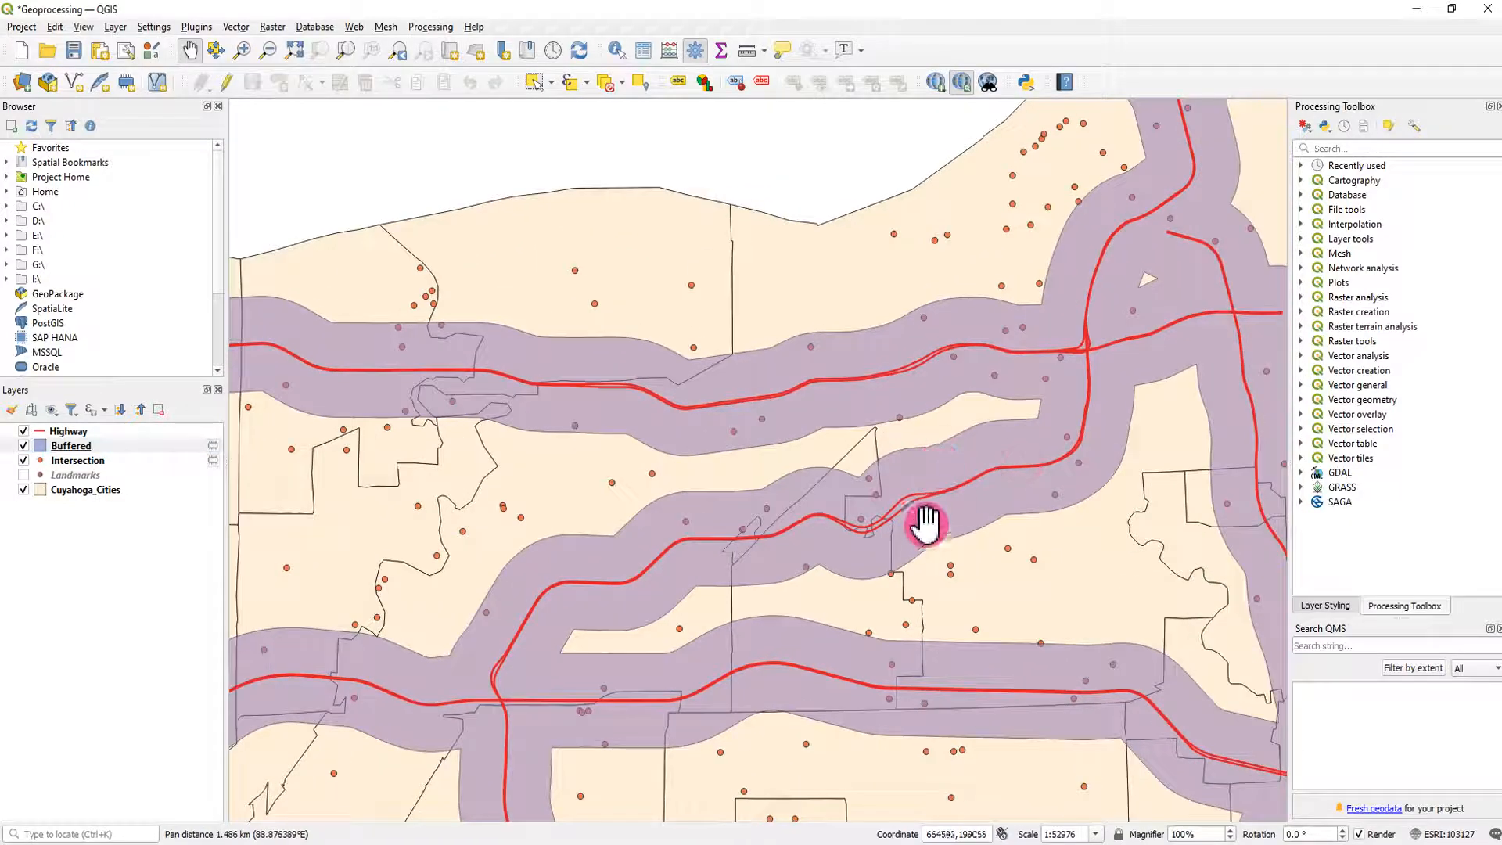
- Inspect the landmarks inside the highway buffers up close and across the whole county
scroll(925, 522, up, 1)
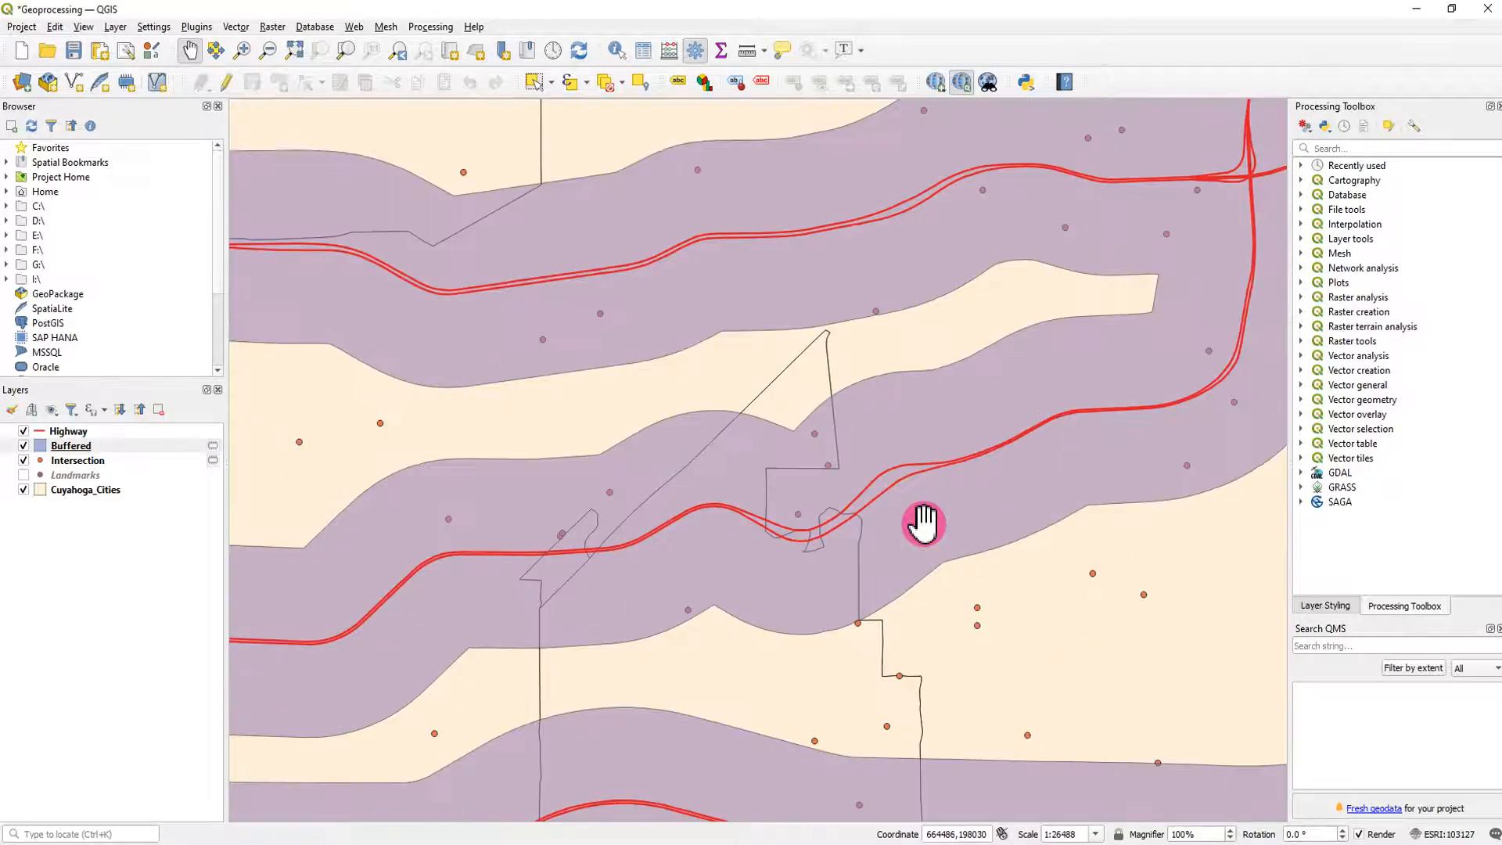
scroll(923, 522, down, 4)
drag(913, 513, 807, 503)
scroll(808, 503, down, 1)
scroll(807, 503, up, 2)
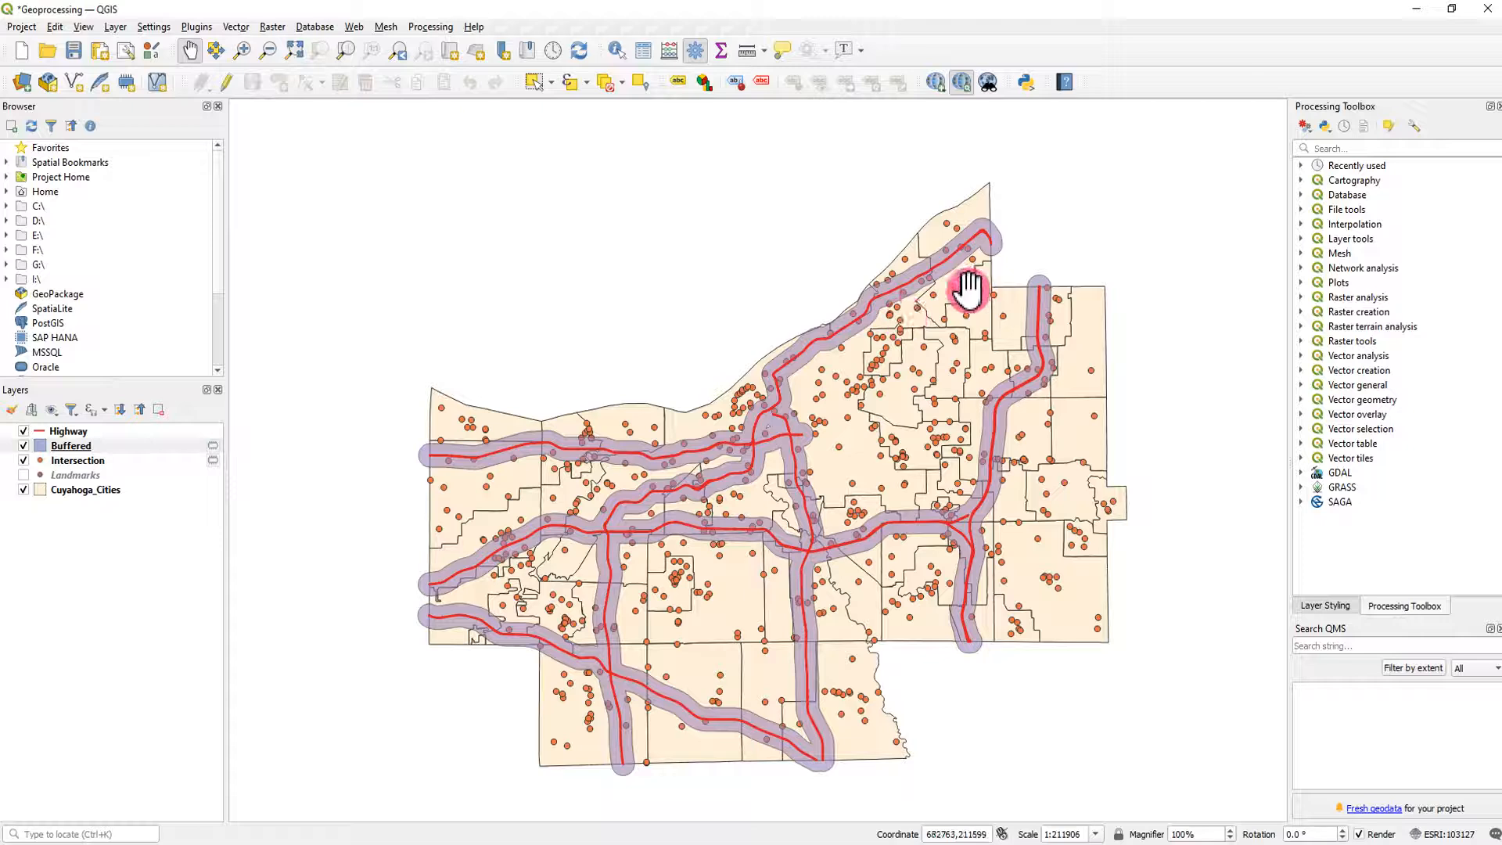
click(88, 606)
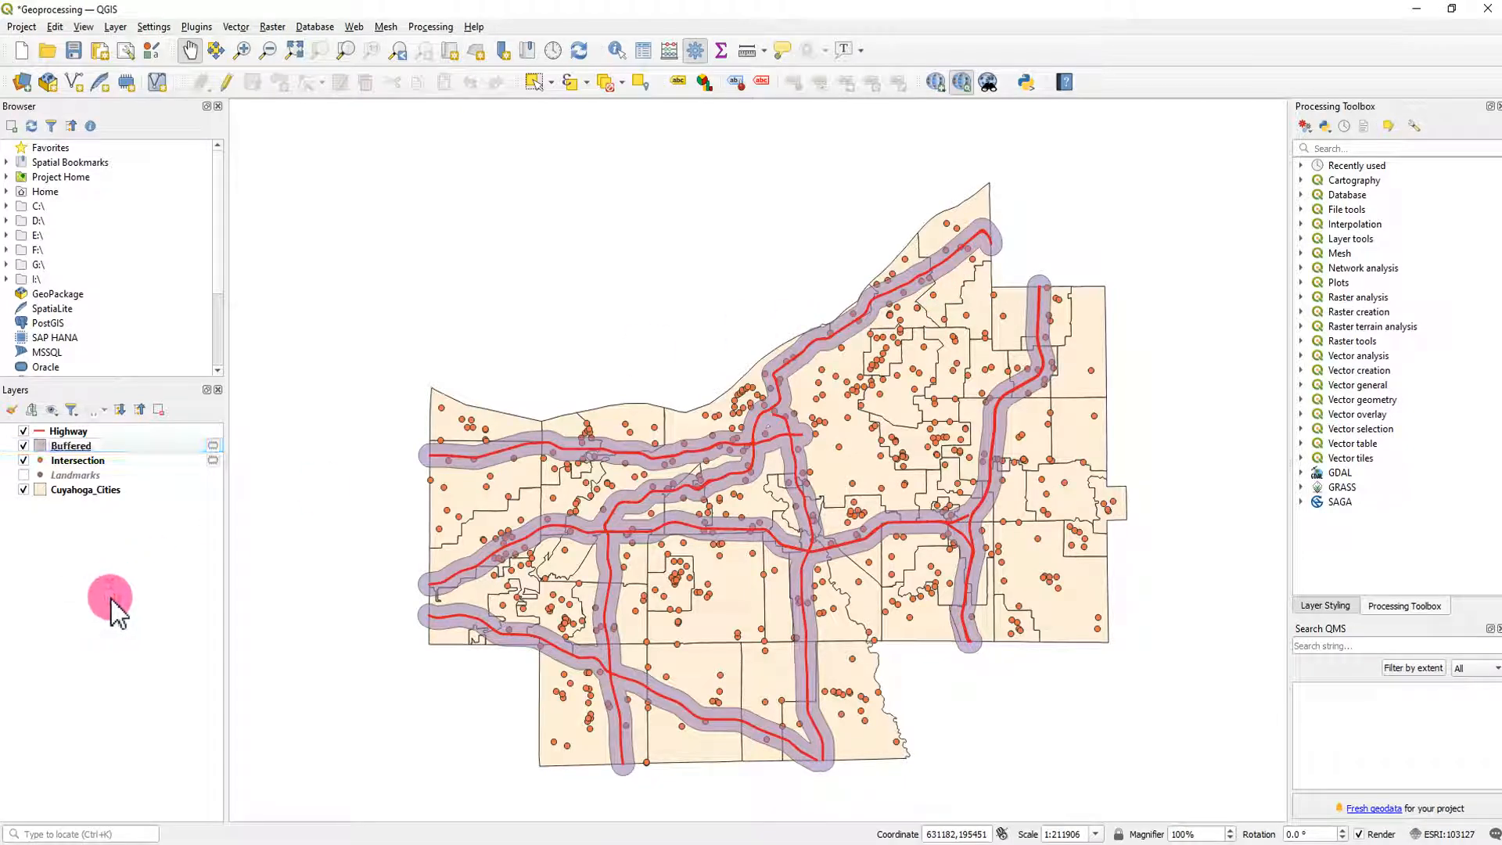
- Run Clip with Intersection as the input layer and Buffered as the overlay, output as a temporary layer, and close the tool
click(236, 26)
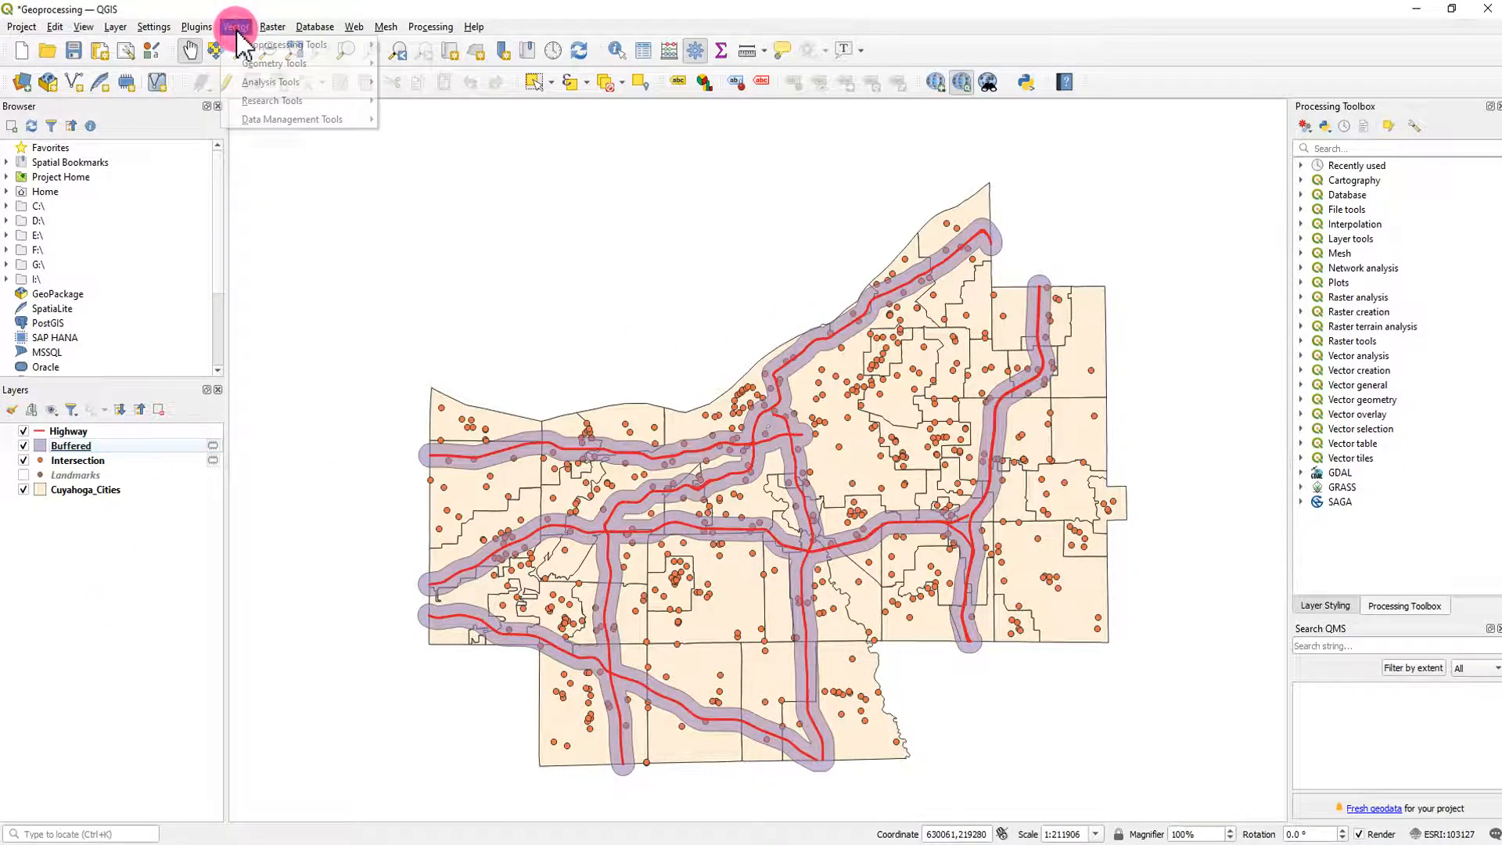
mouse_move(334, 47)
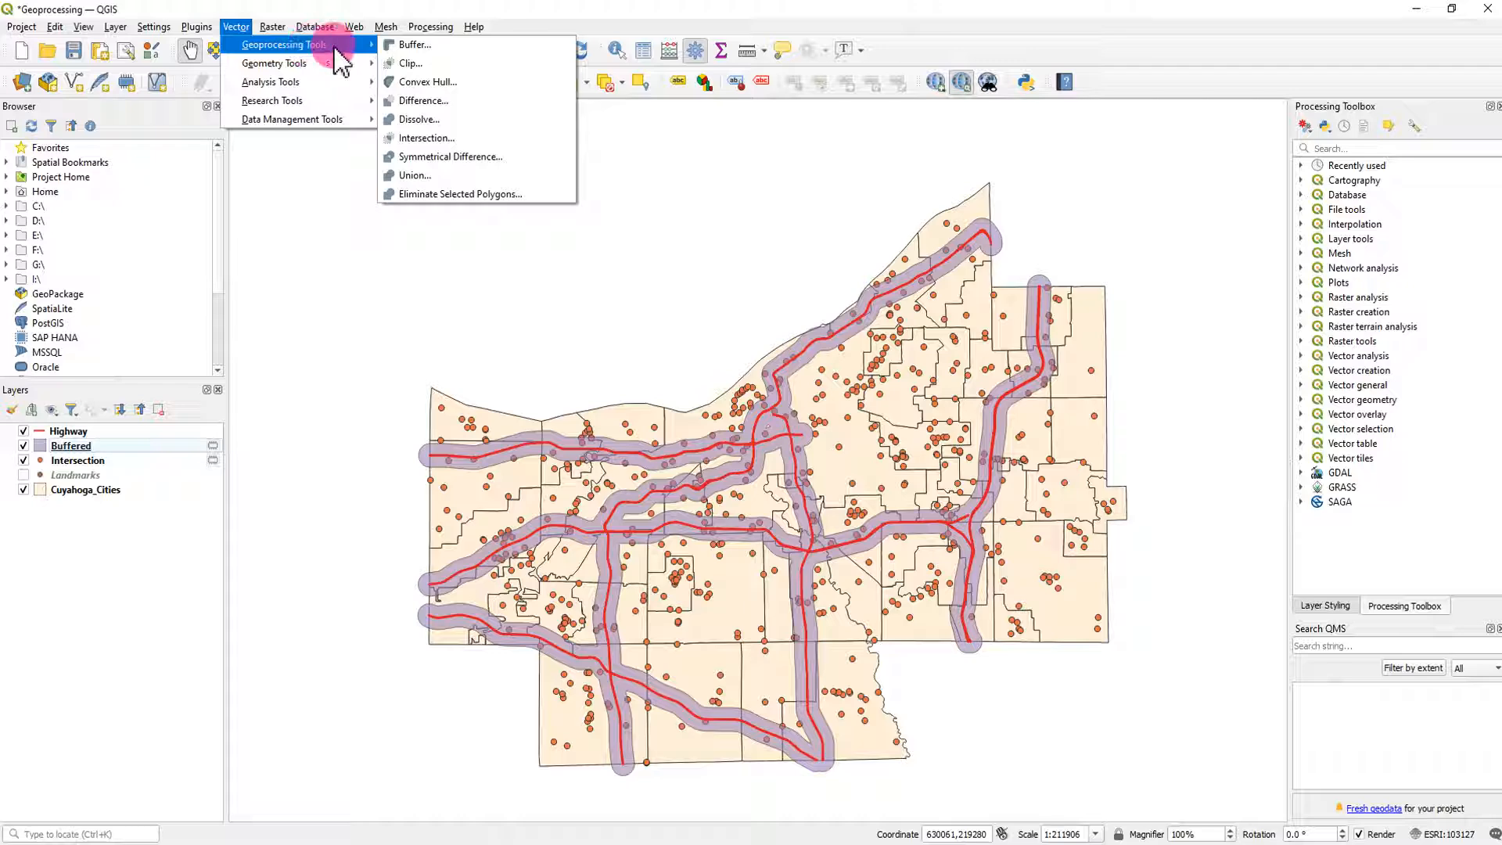
click(410, 63)
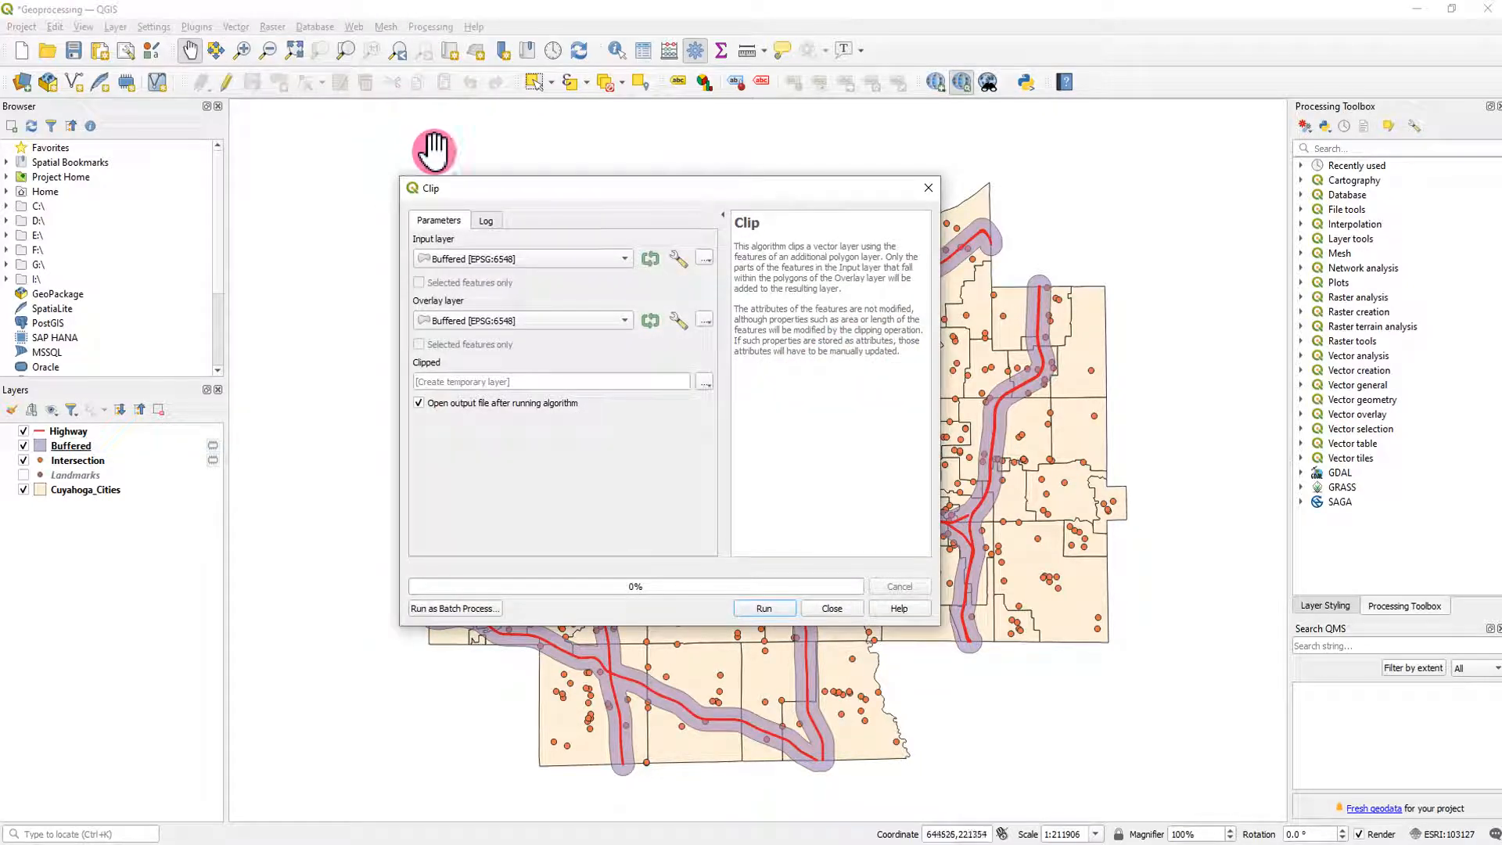
drag(577, 196, 857, 244)
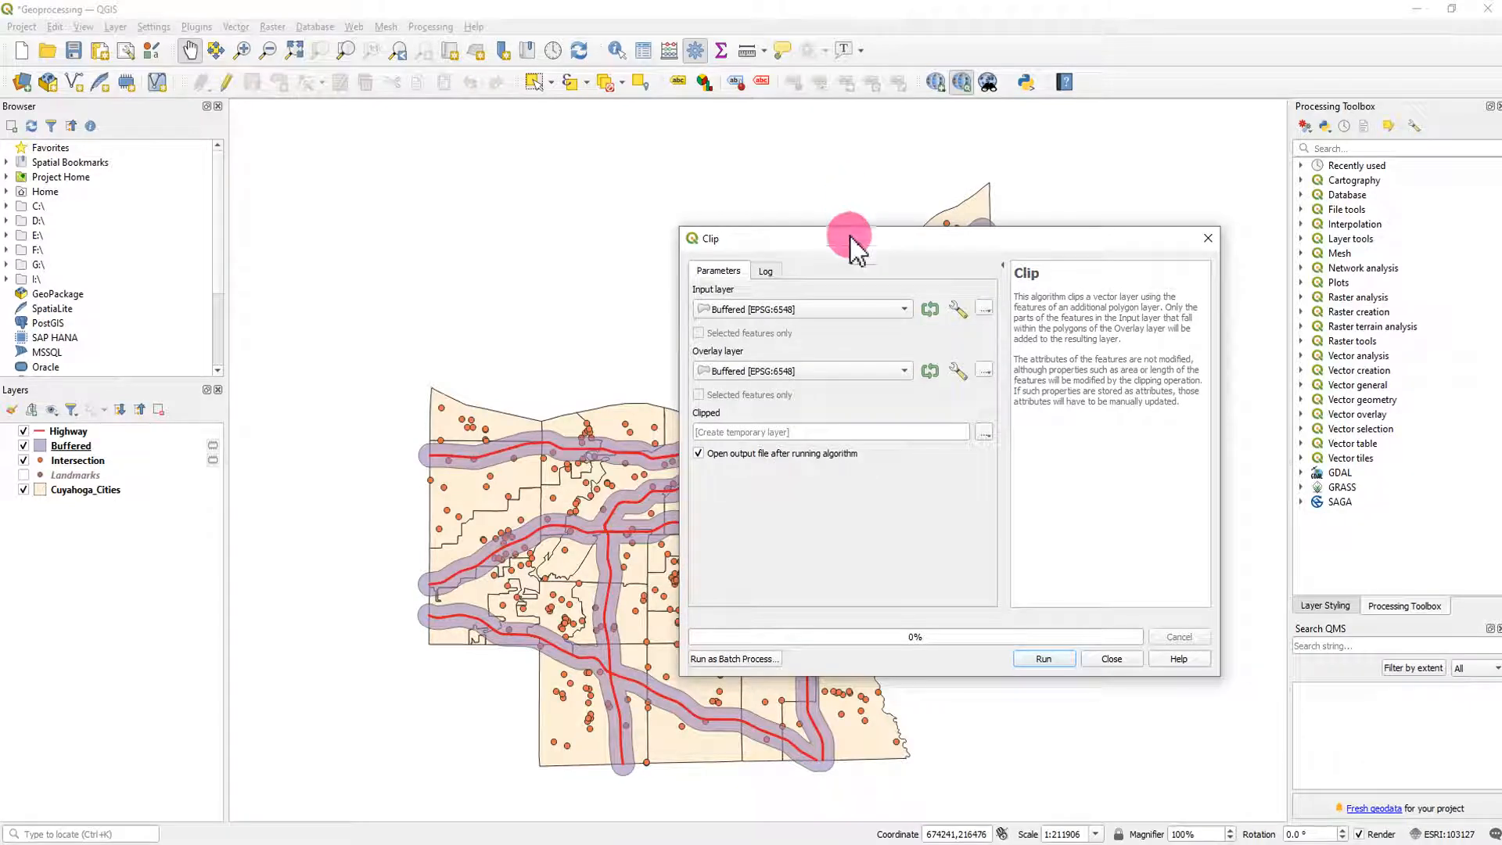
click(851, 313)
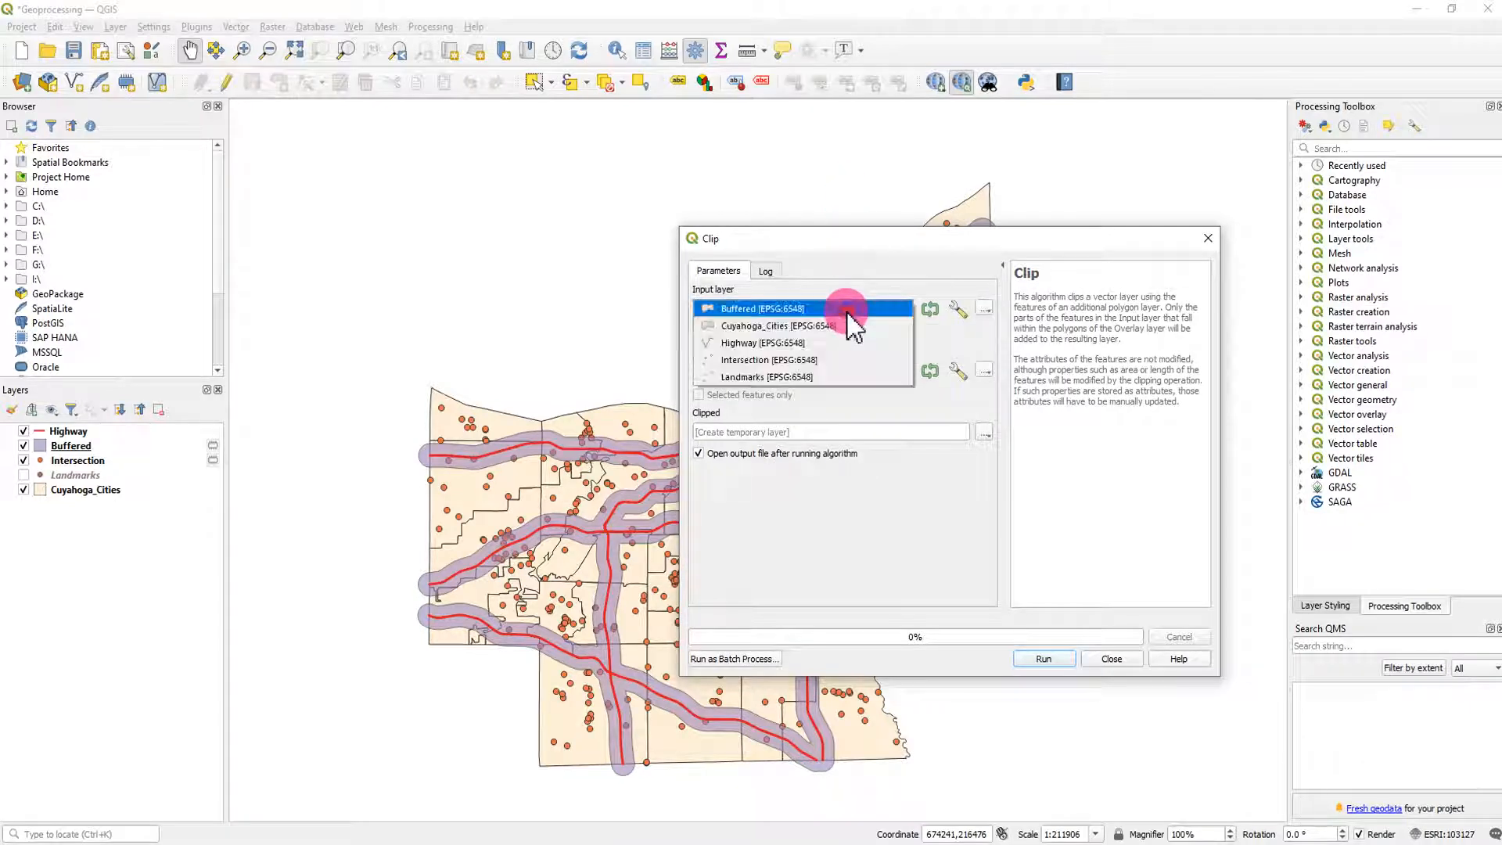
click(784, 361)
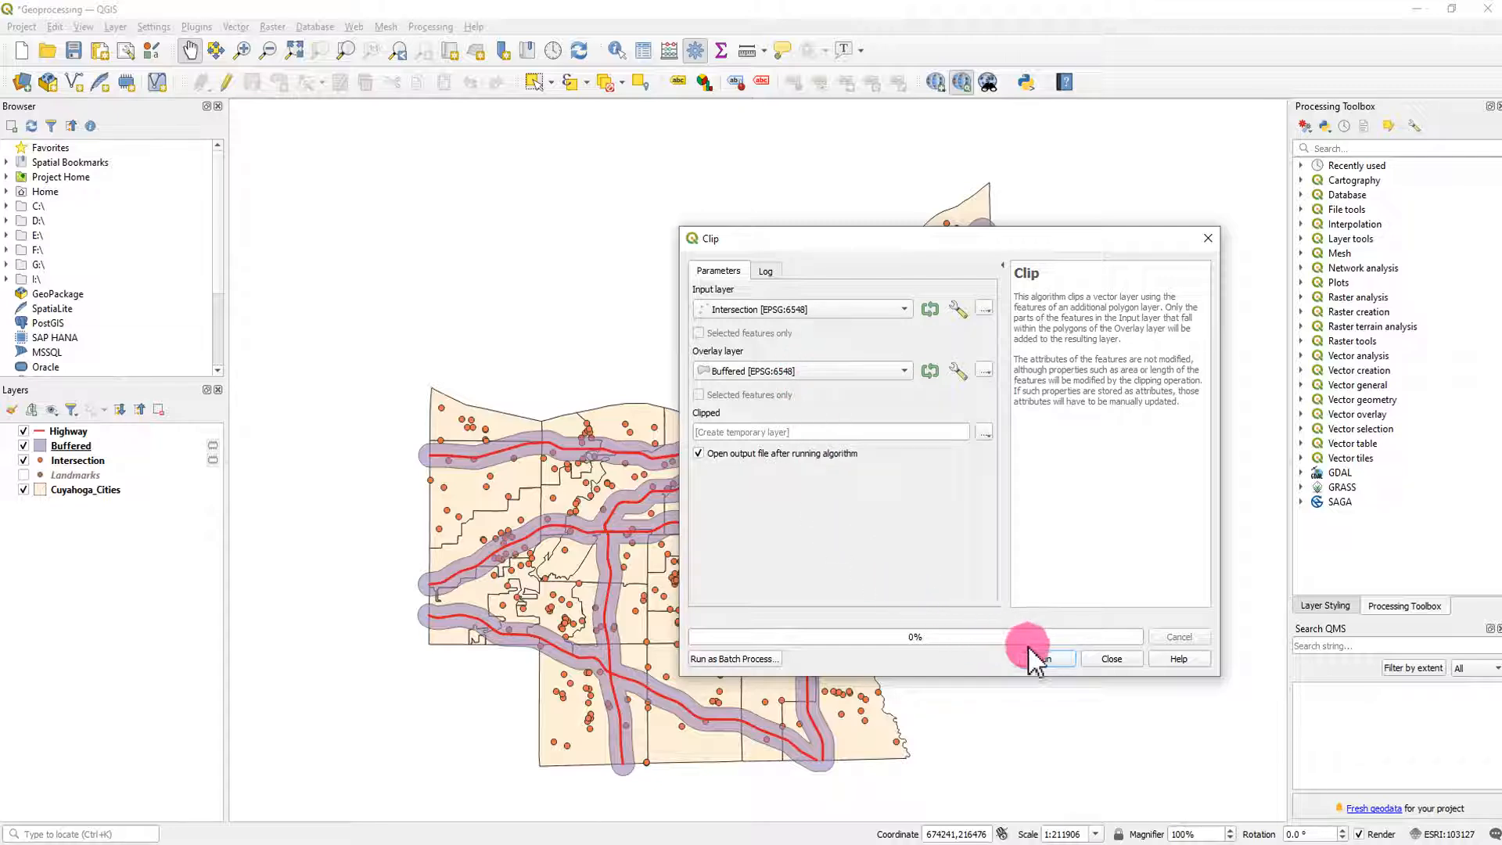
click(1062, 661)
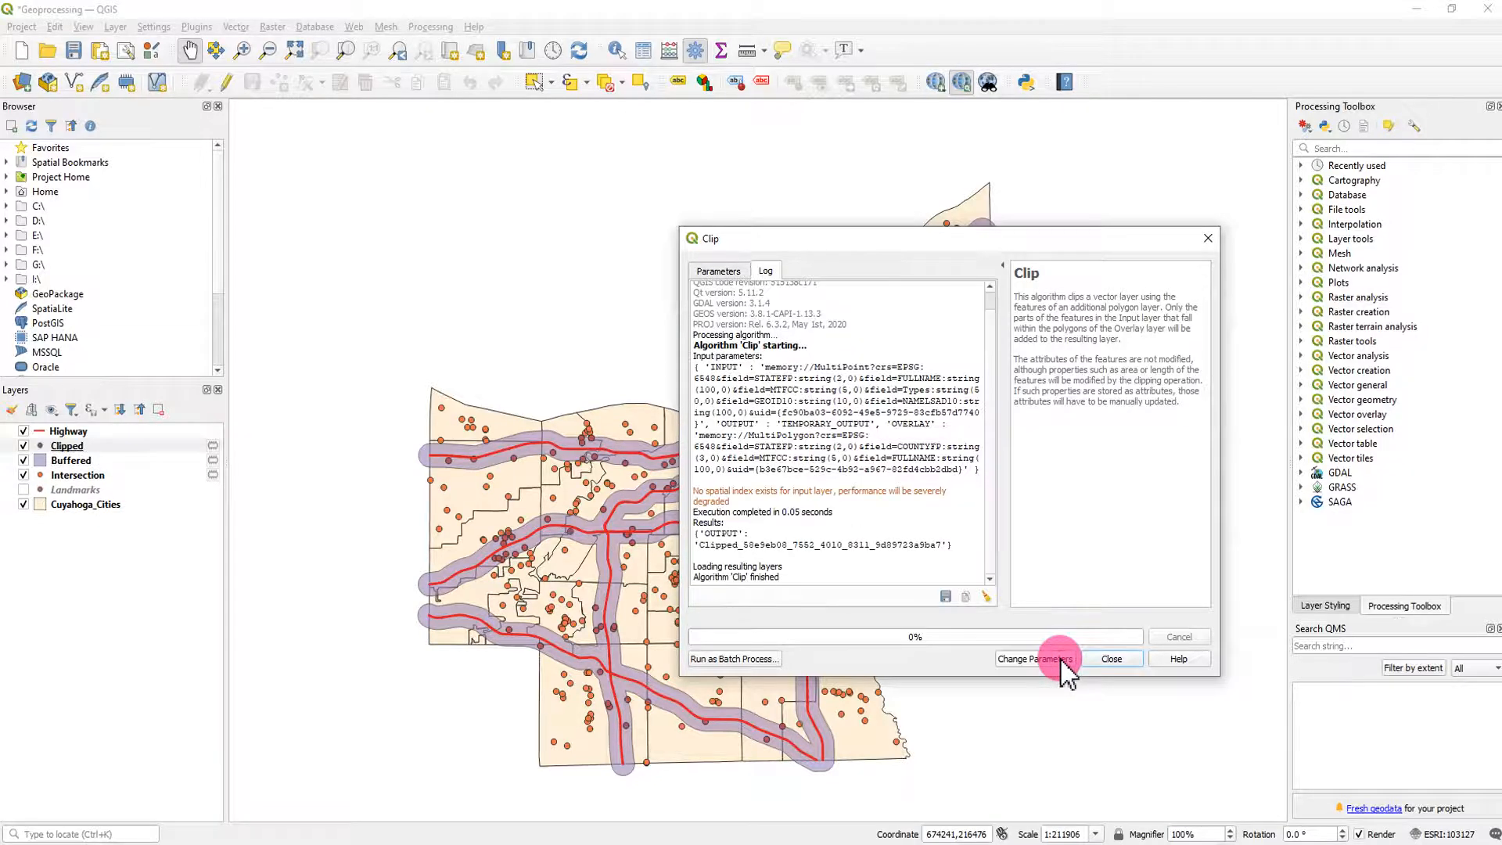
click(1110, 662)
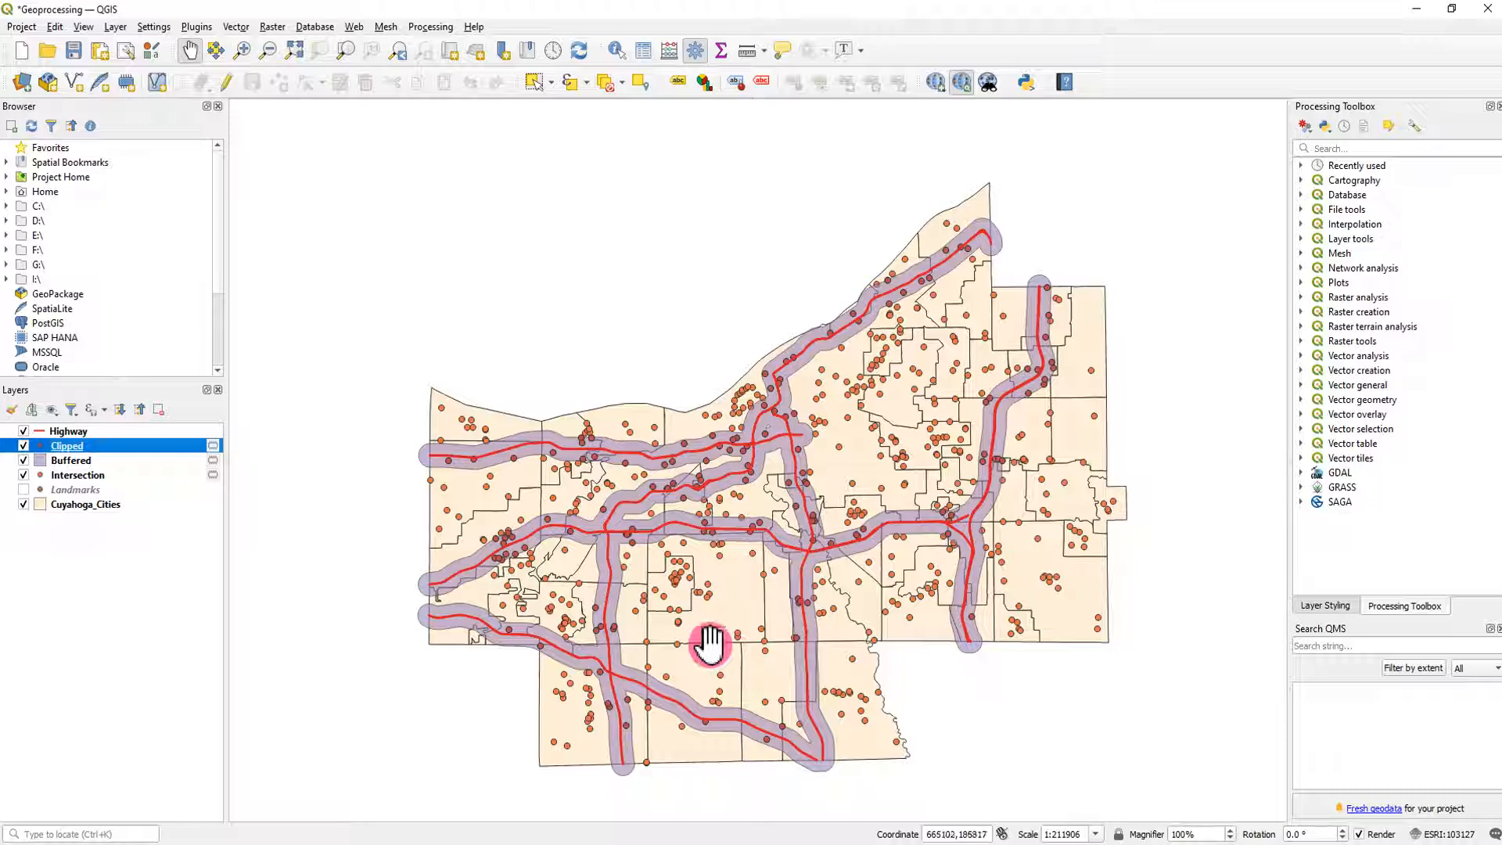
- Hide the Intersection layer, examine the Clipped layer's attribute table from beginning to end, and close the table
click(23, 476)
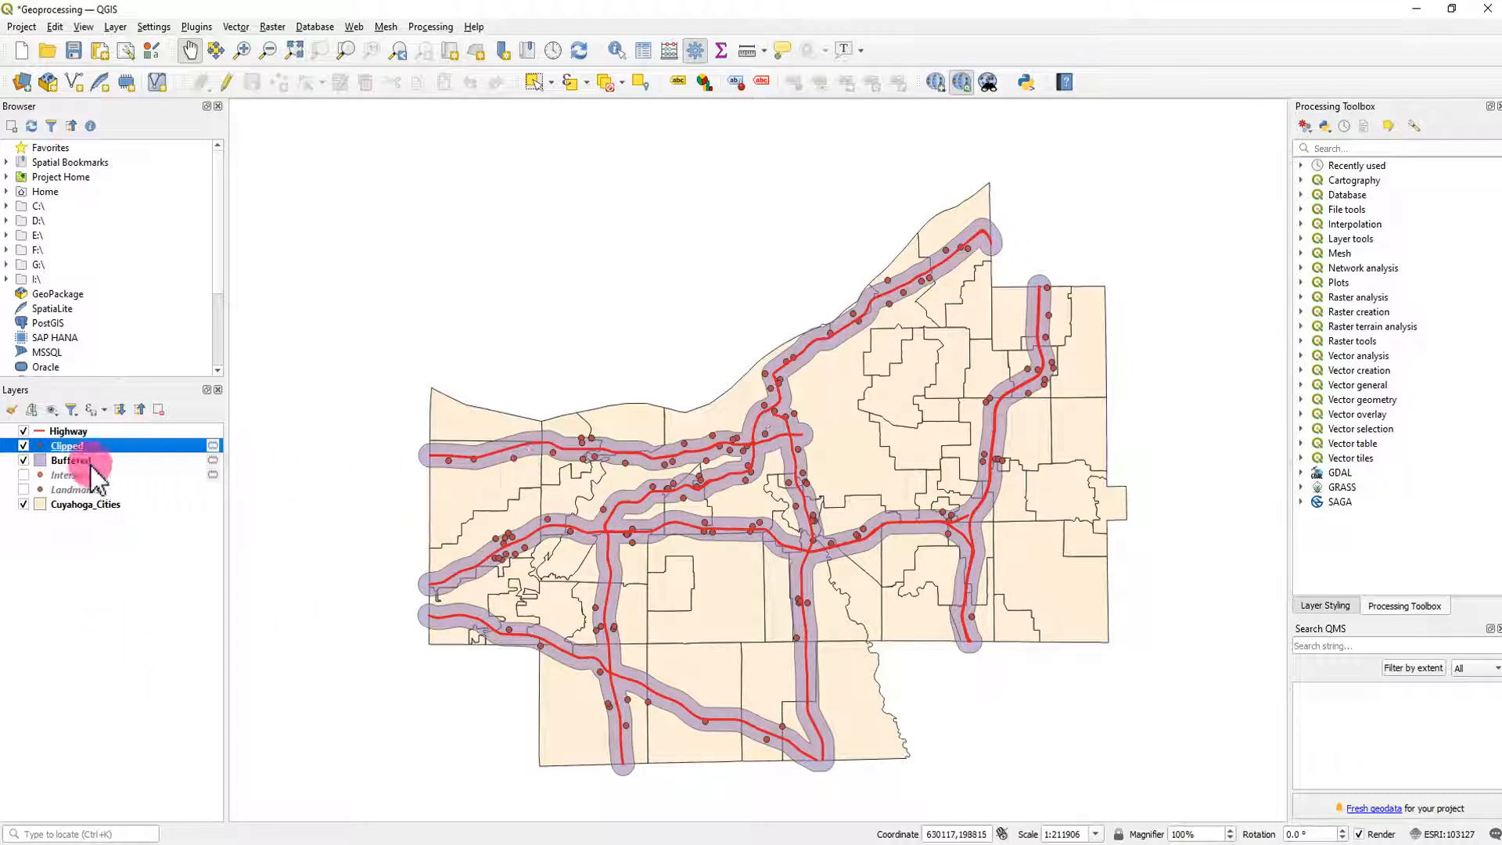
right_click(69, 445)
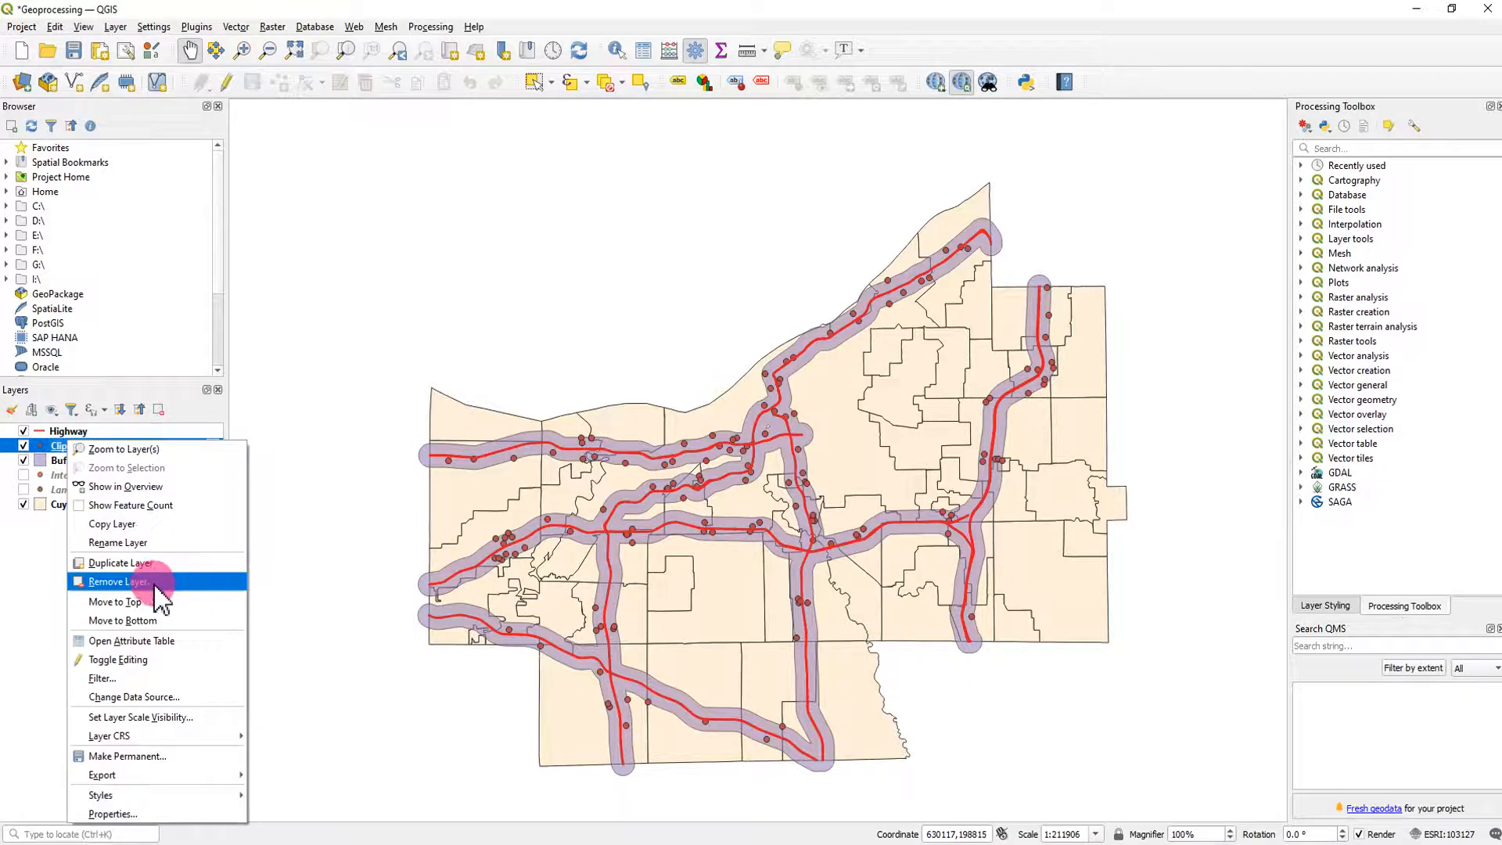
click(161, 641)
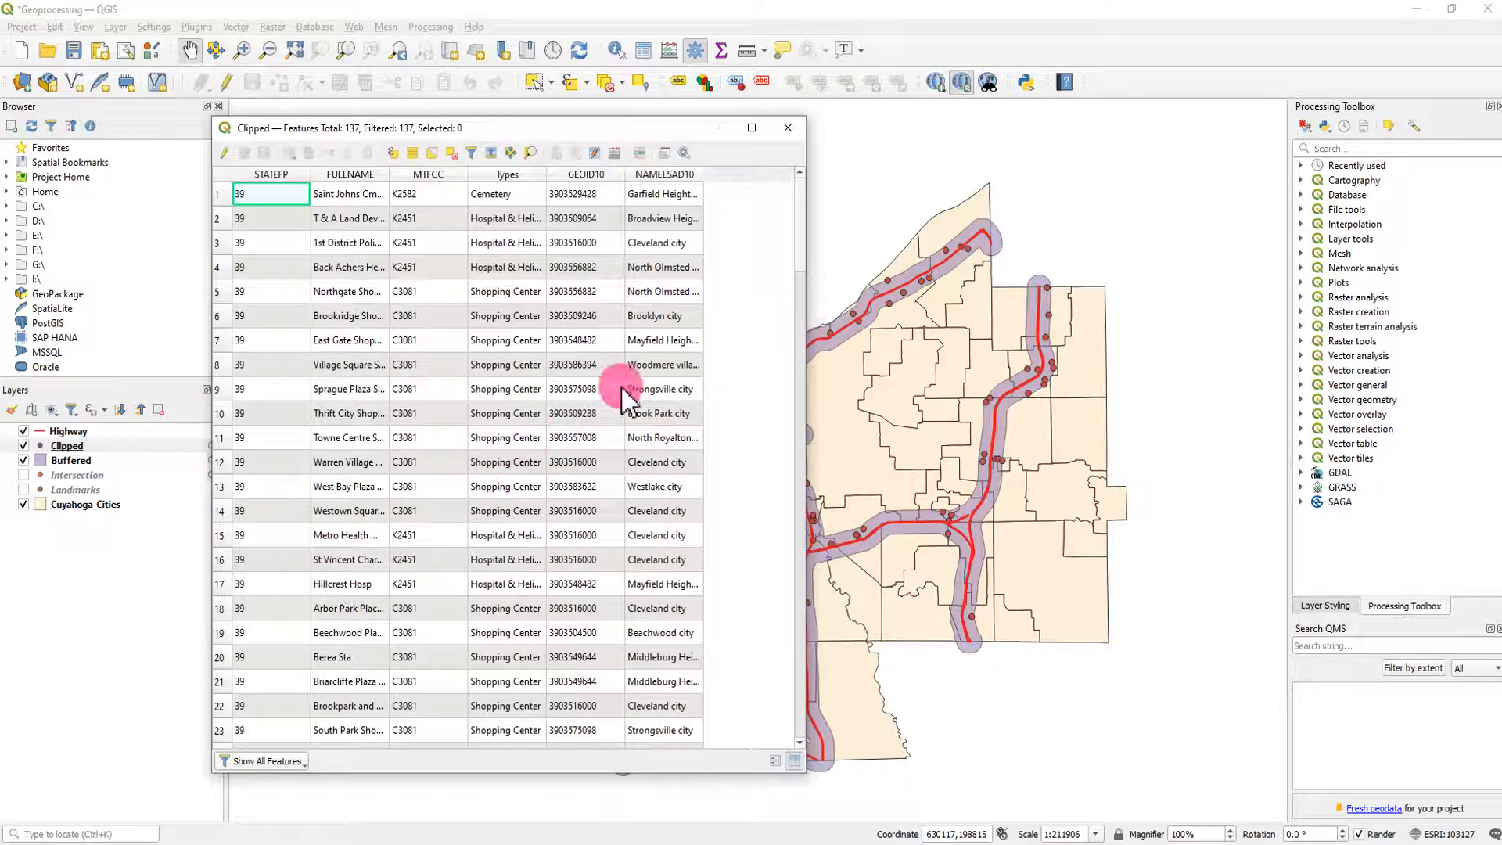
scroll(613, 364, down, 7)
scroll(613, 364, down, 20)
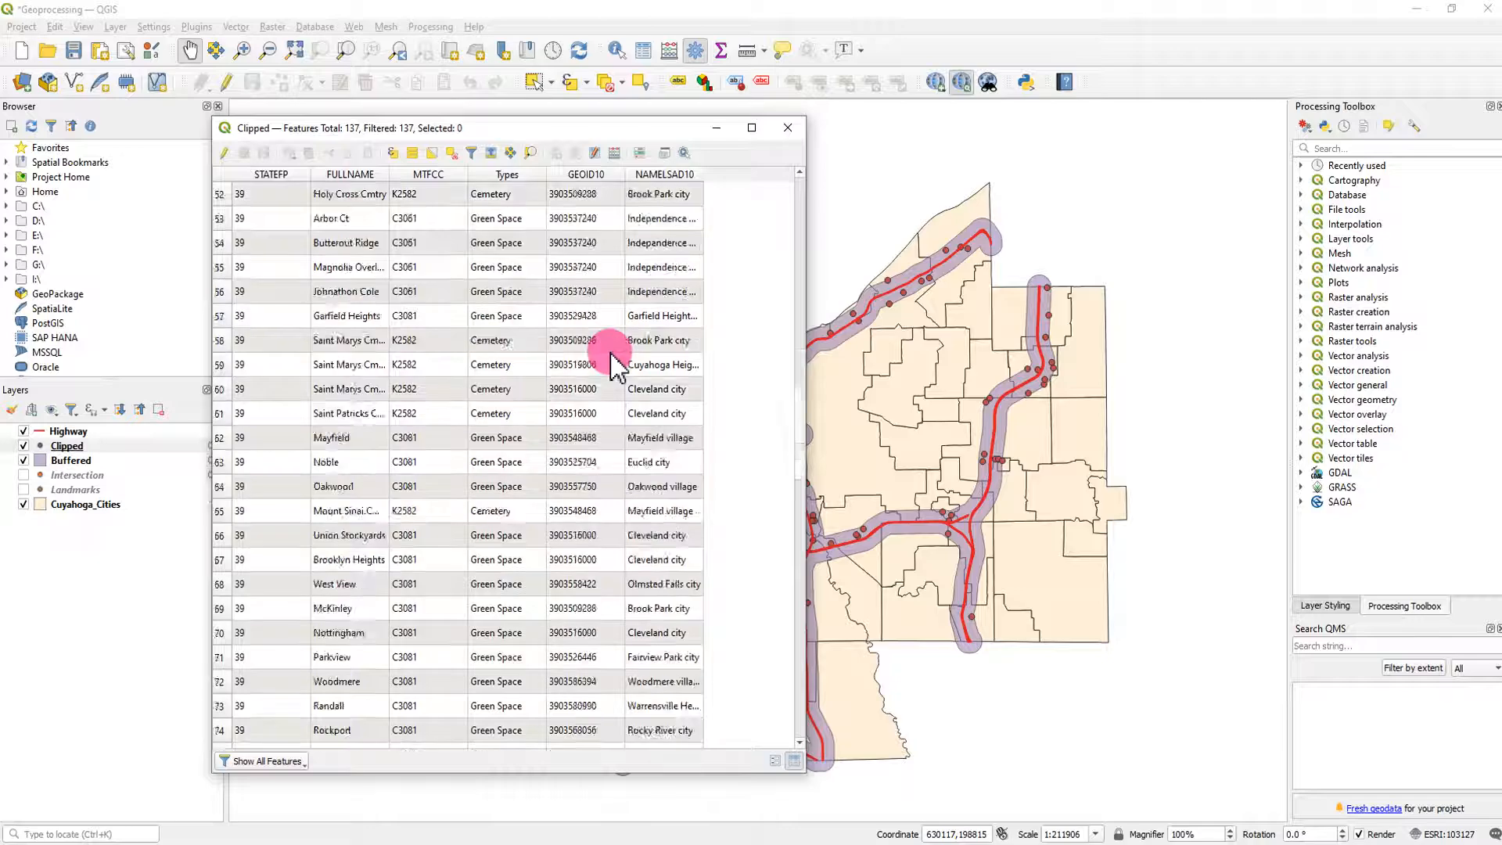
scroll(601, 477, up, 13)
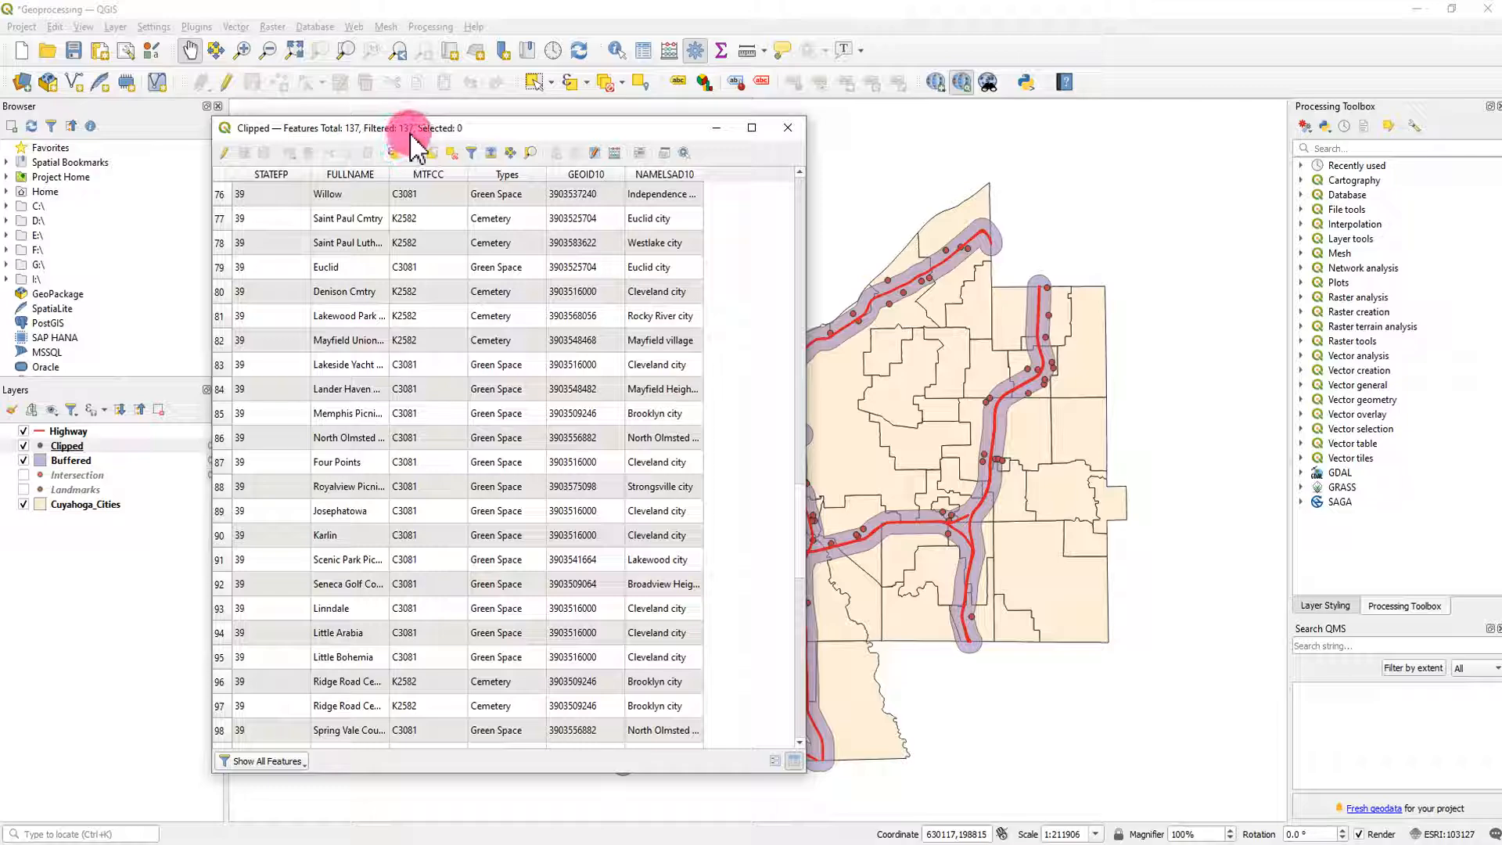
scroll(579, 290, down, 4)
drag(804, 552, 814, 209)
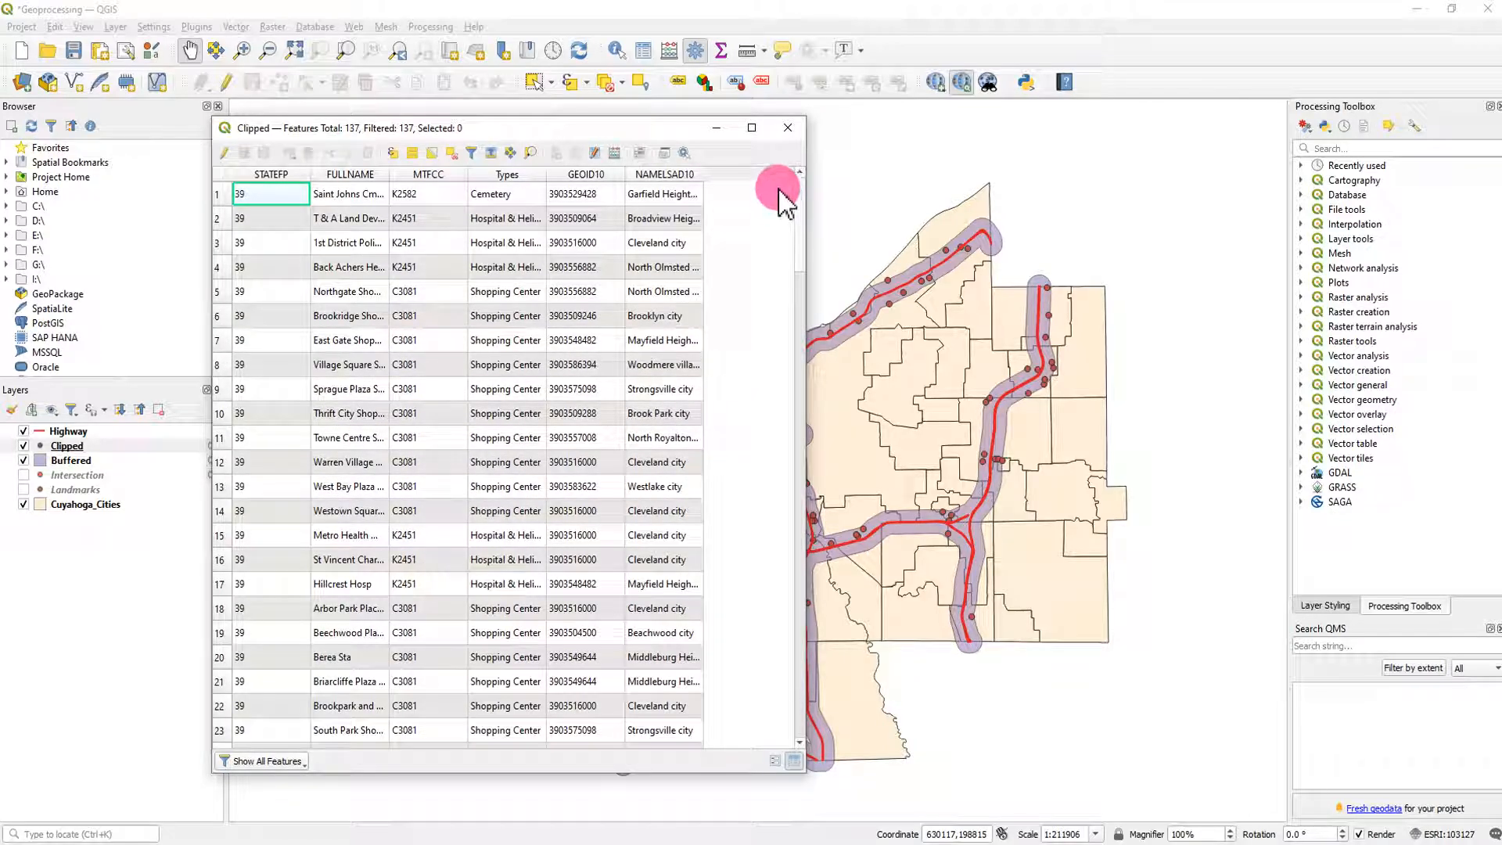
click(791, 133)
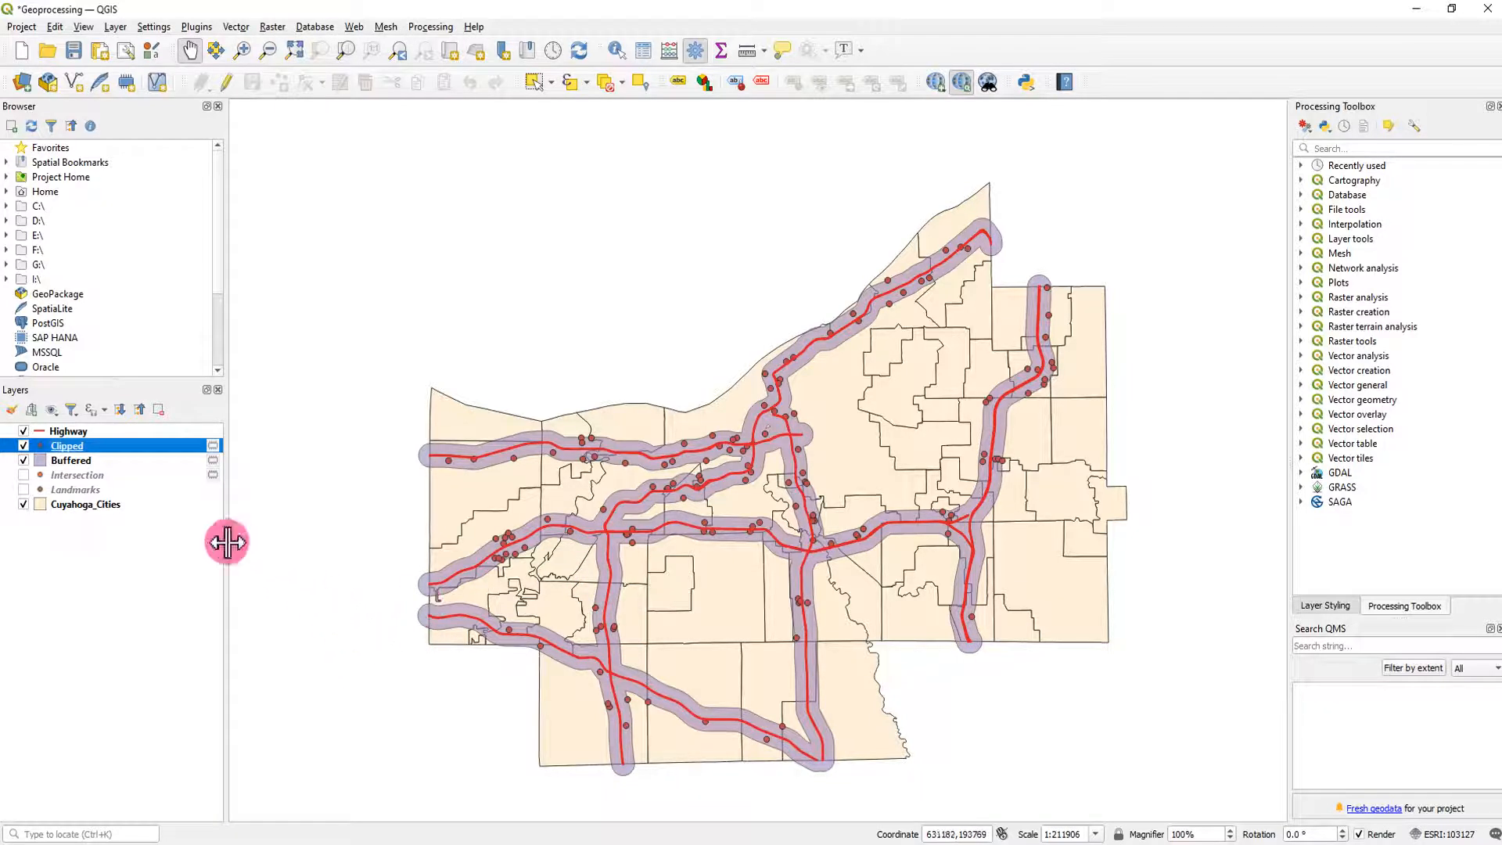
- With Clipped hidden and Intersection shown, use Select by Location to create a new selection of Intersection features that are within Buffered
click(23, 446)
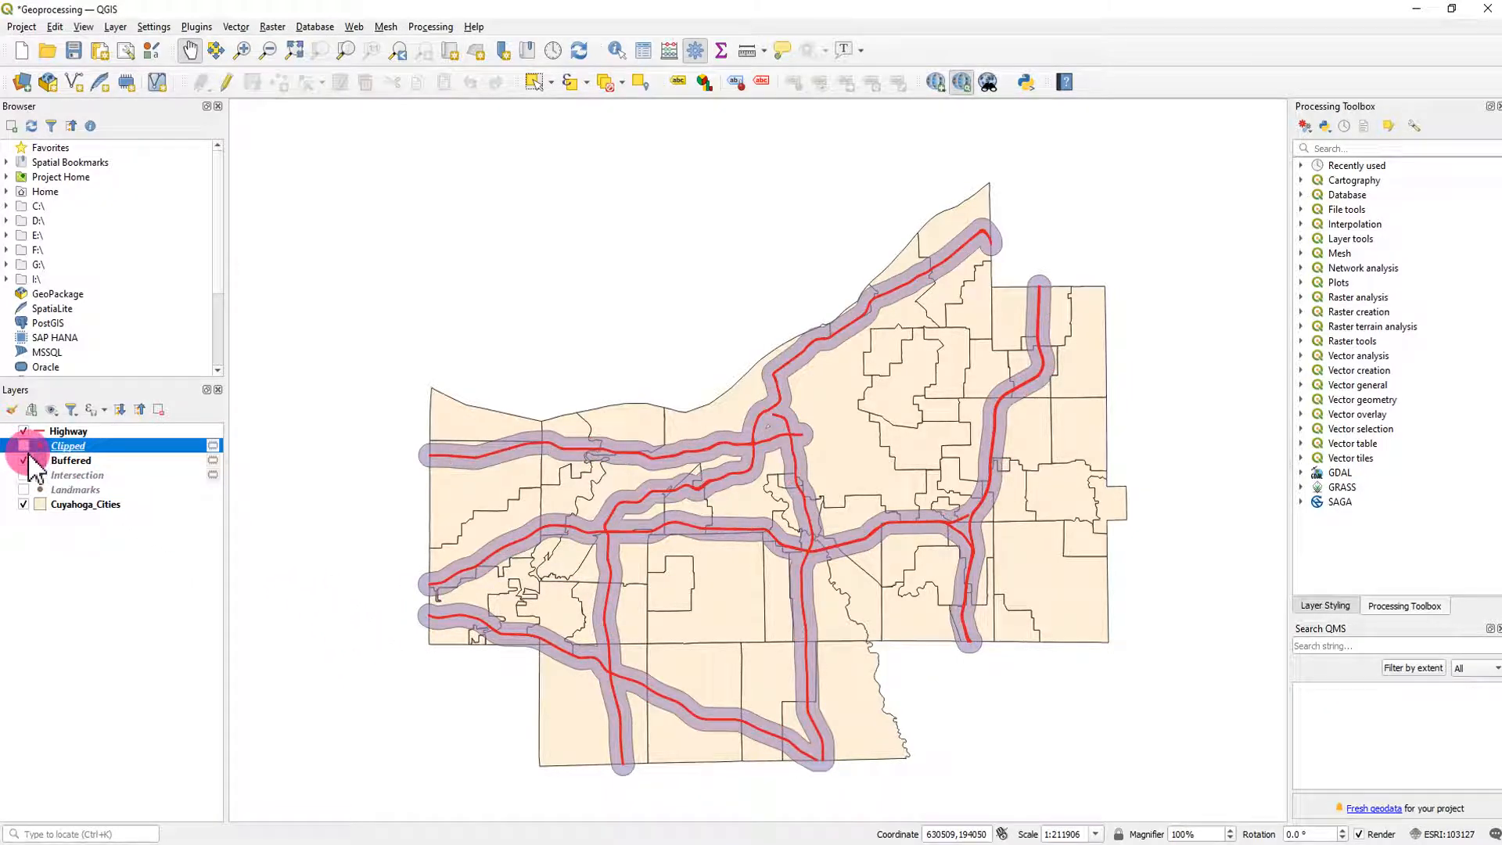
click(23, 475)
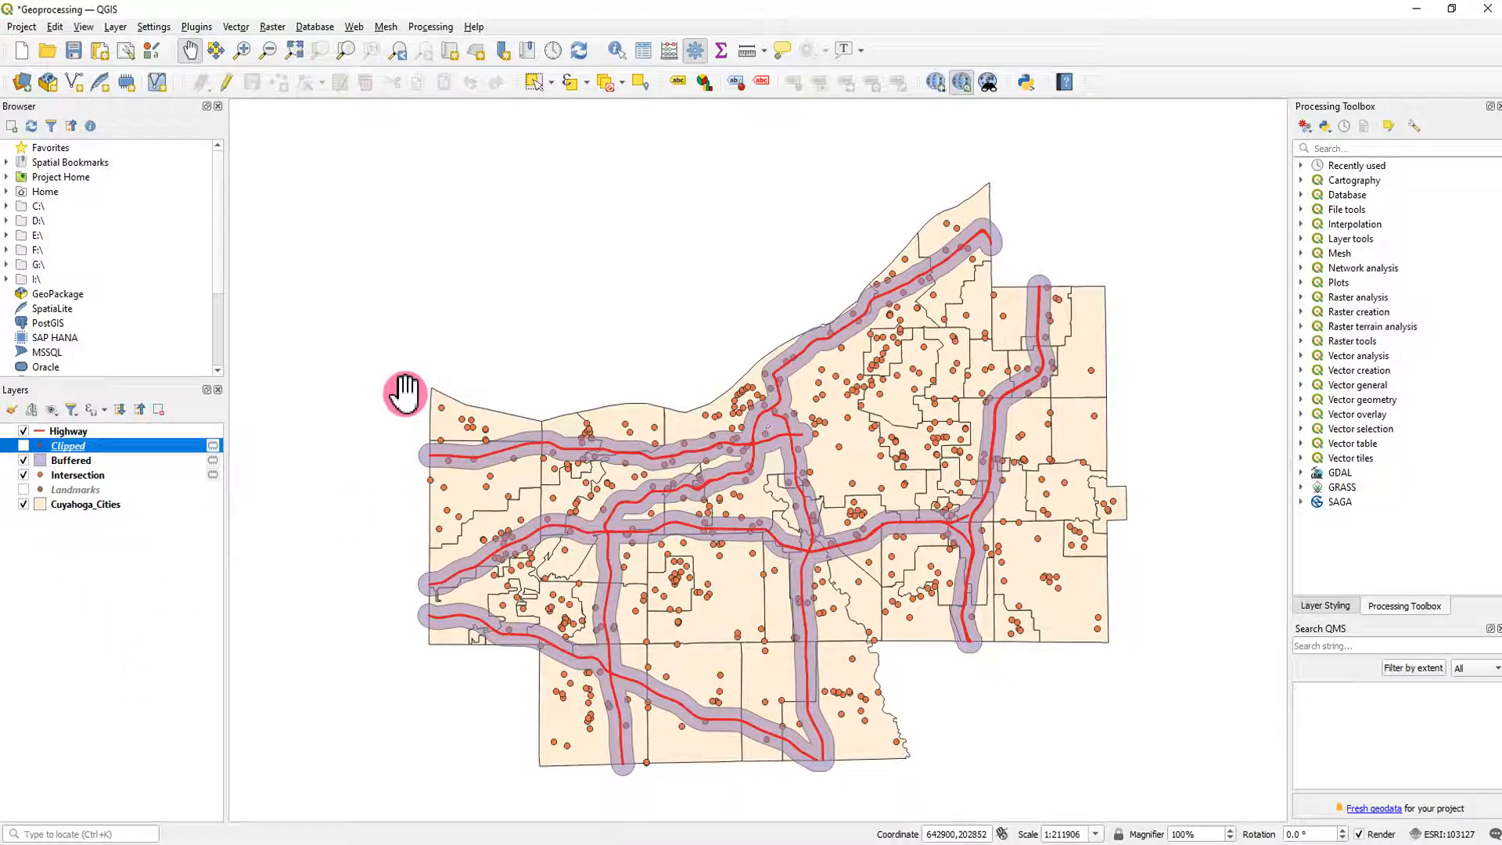
click(238, 29)
click(266, 100)
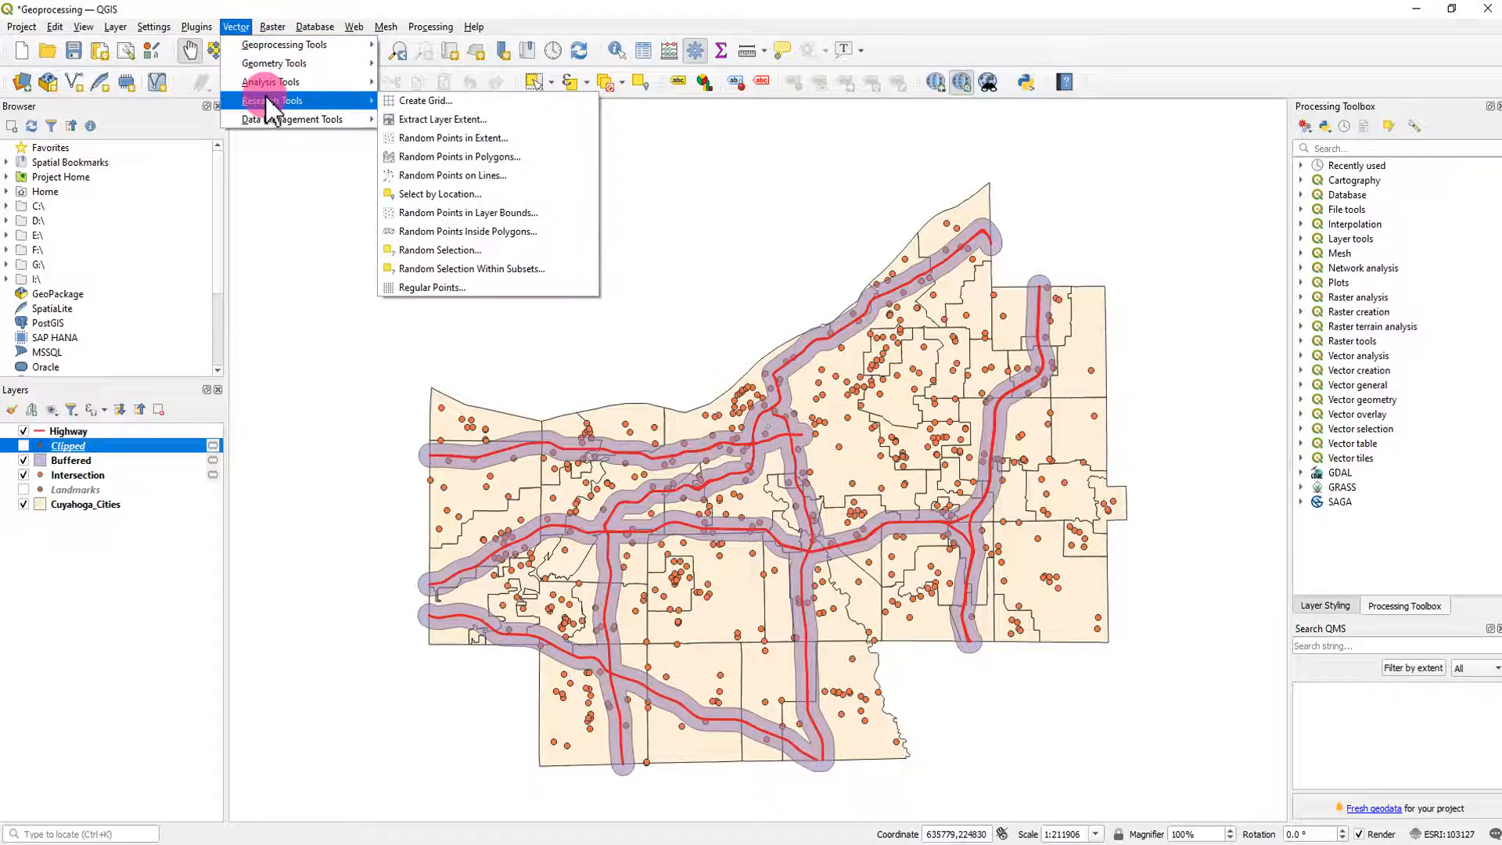
click(500, 193)
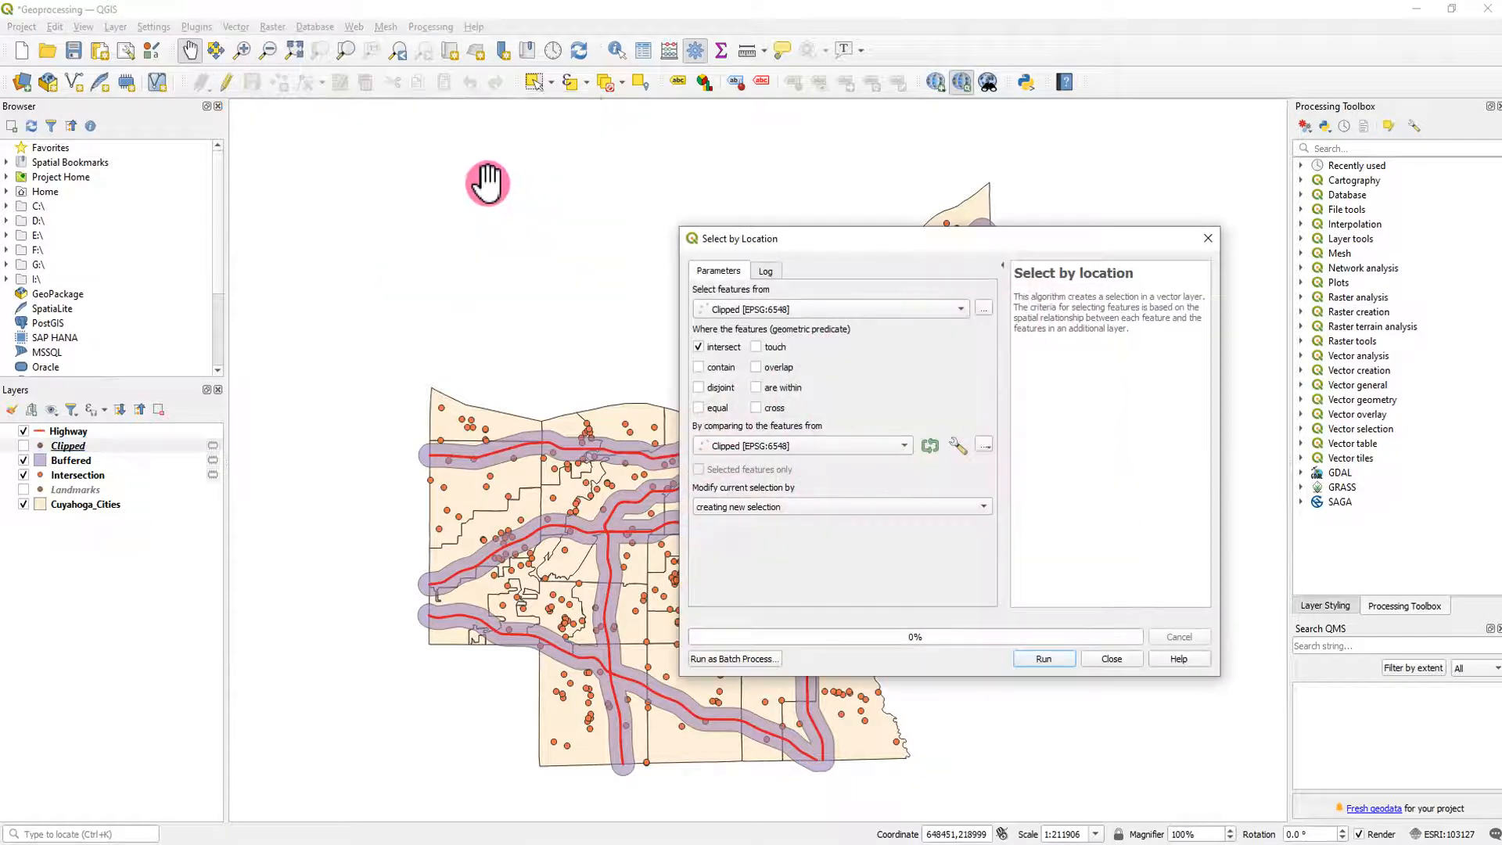
drag(878, 242, 636, 244)
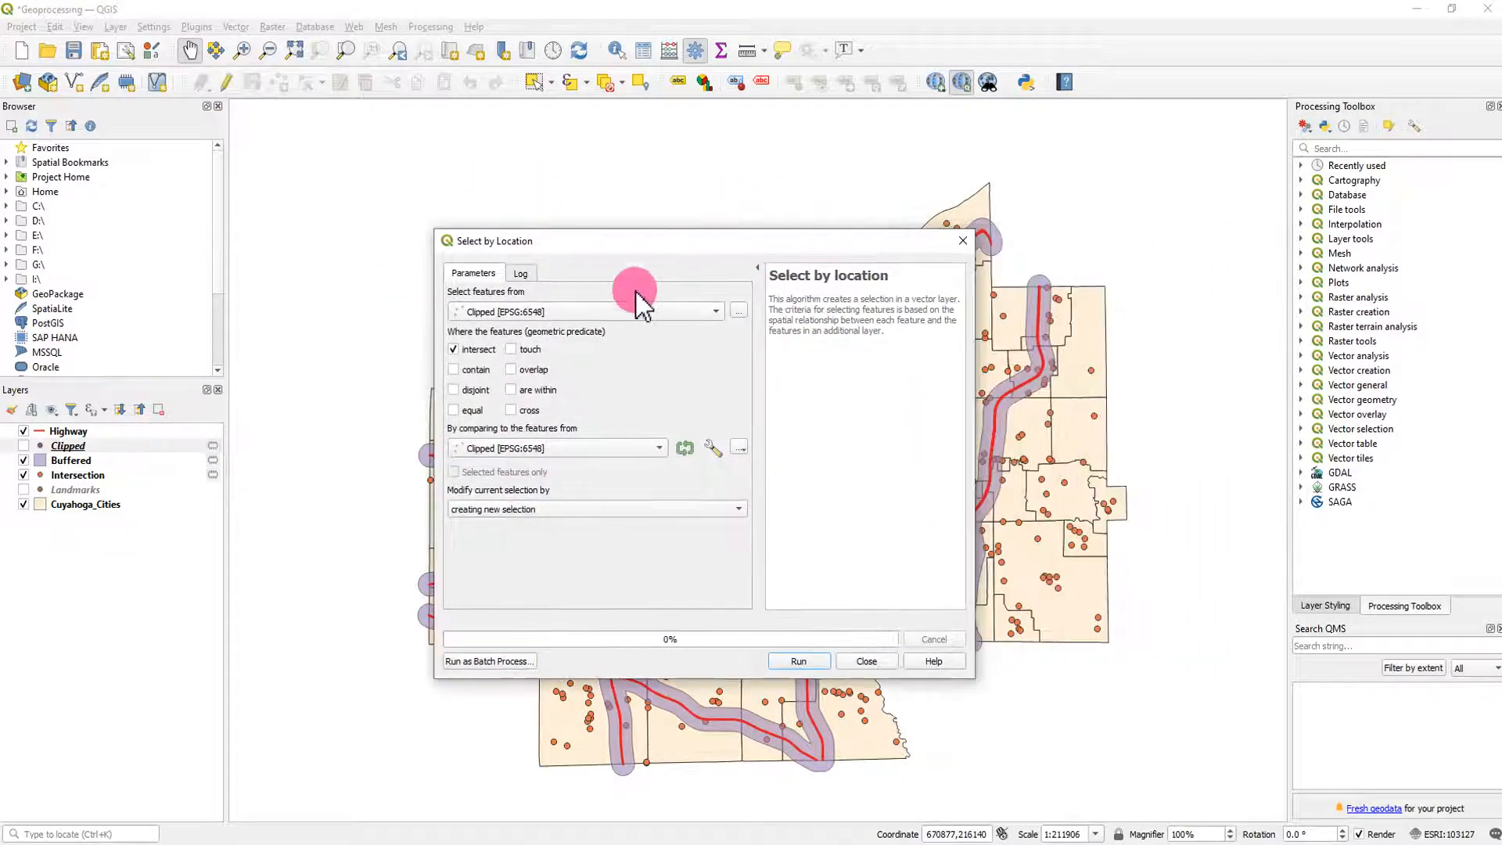
click(617, 321)
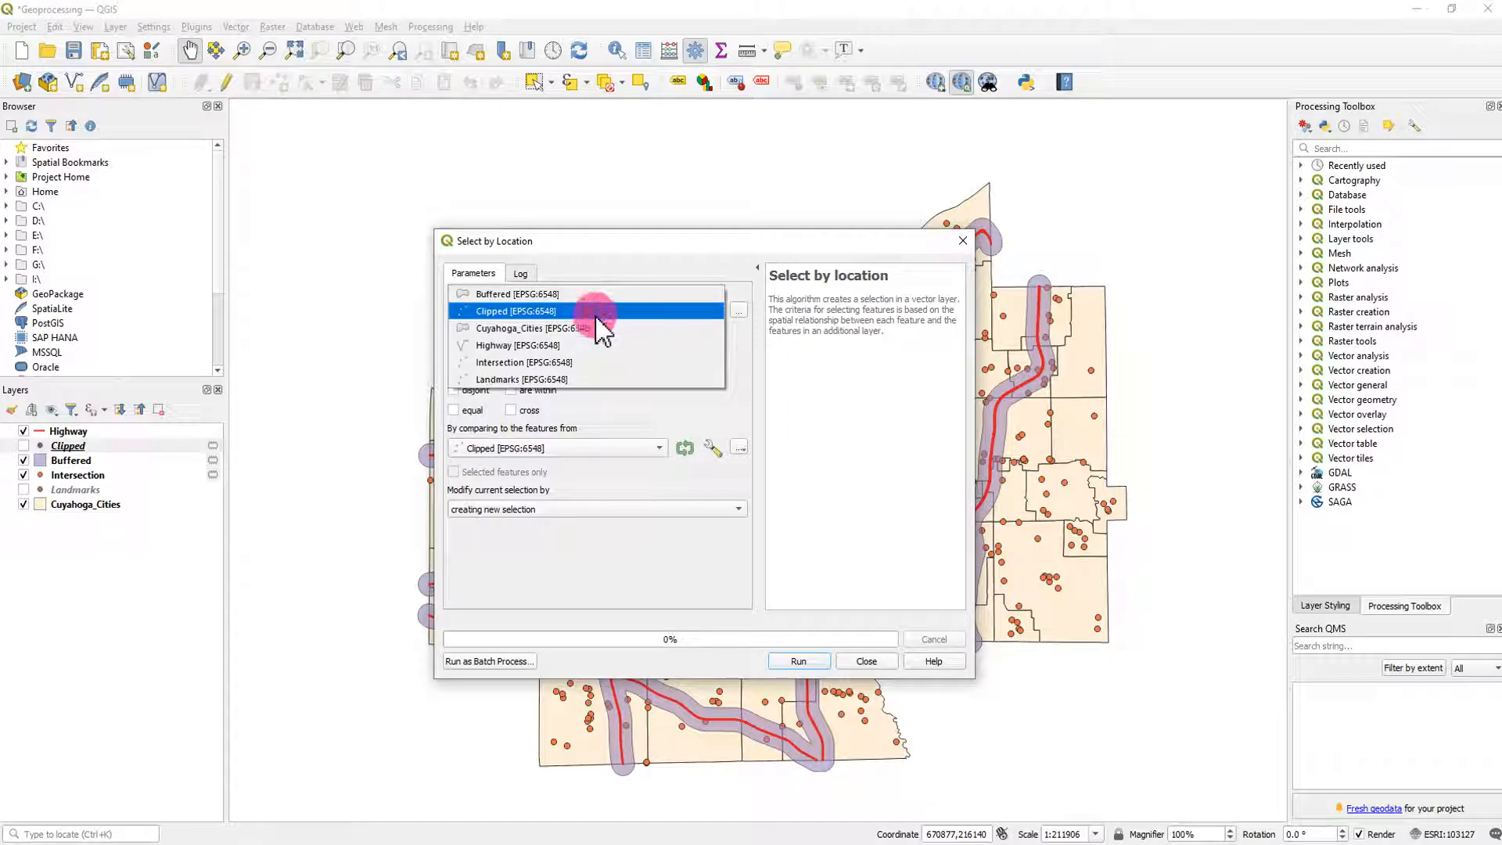
click(570, 362)
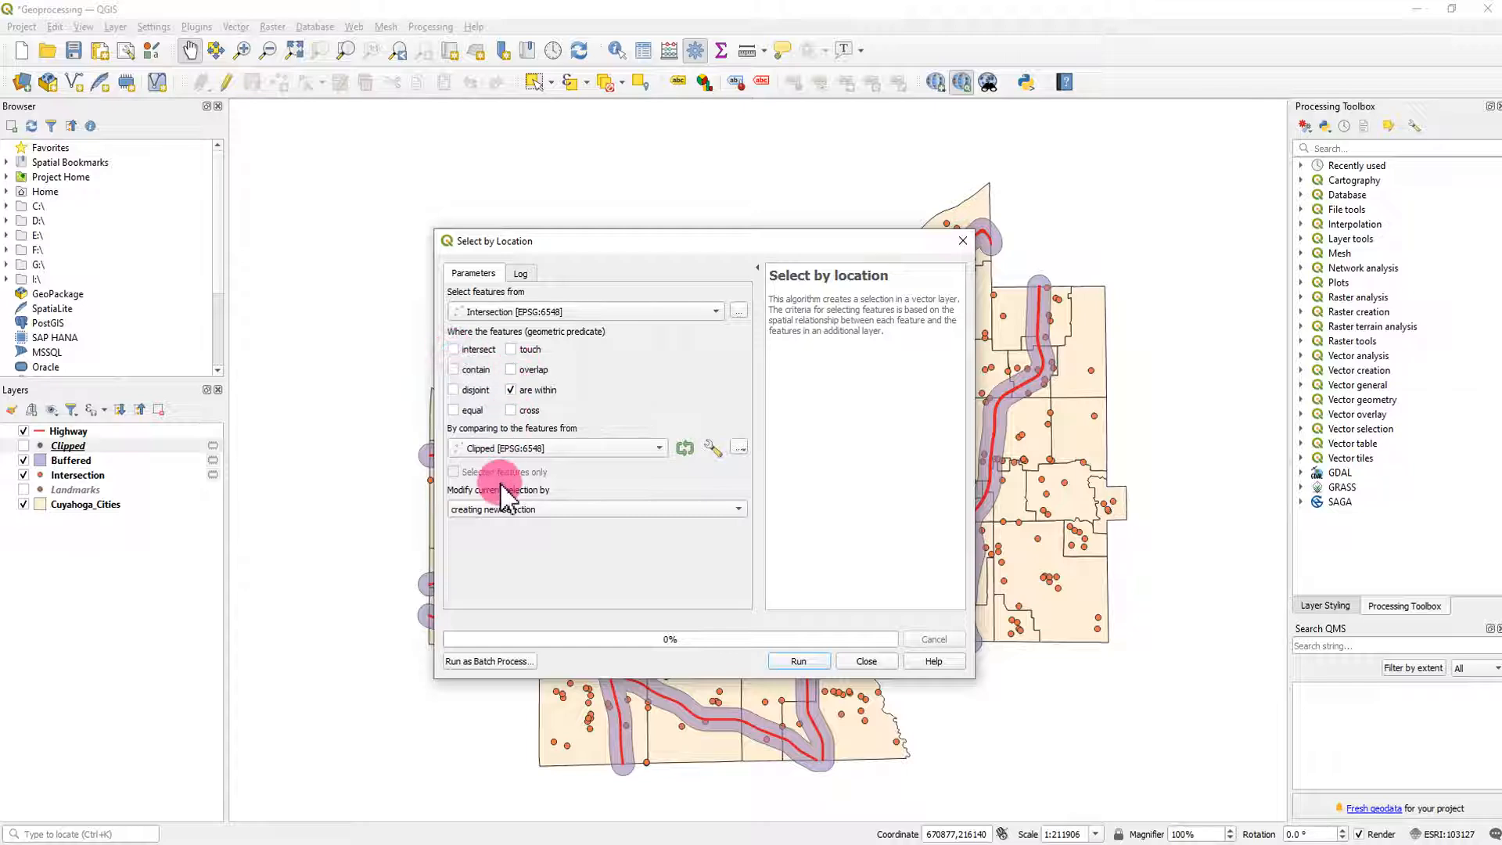
click(577, 449)
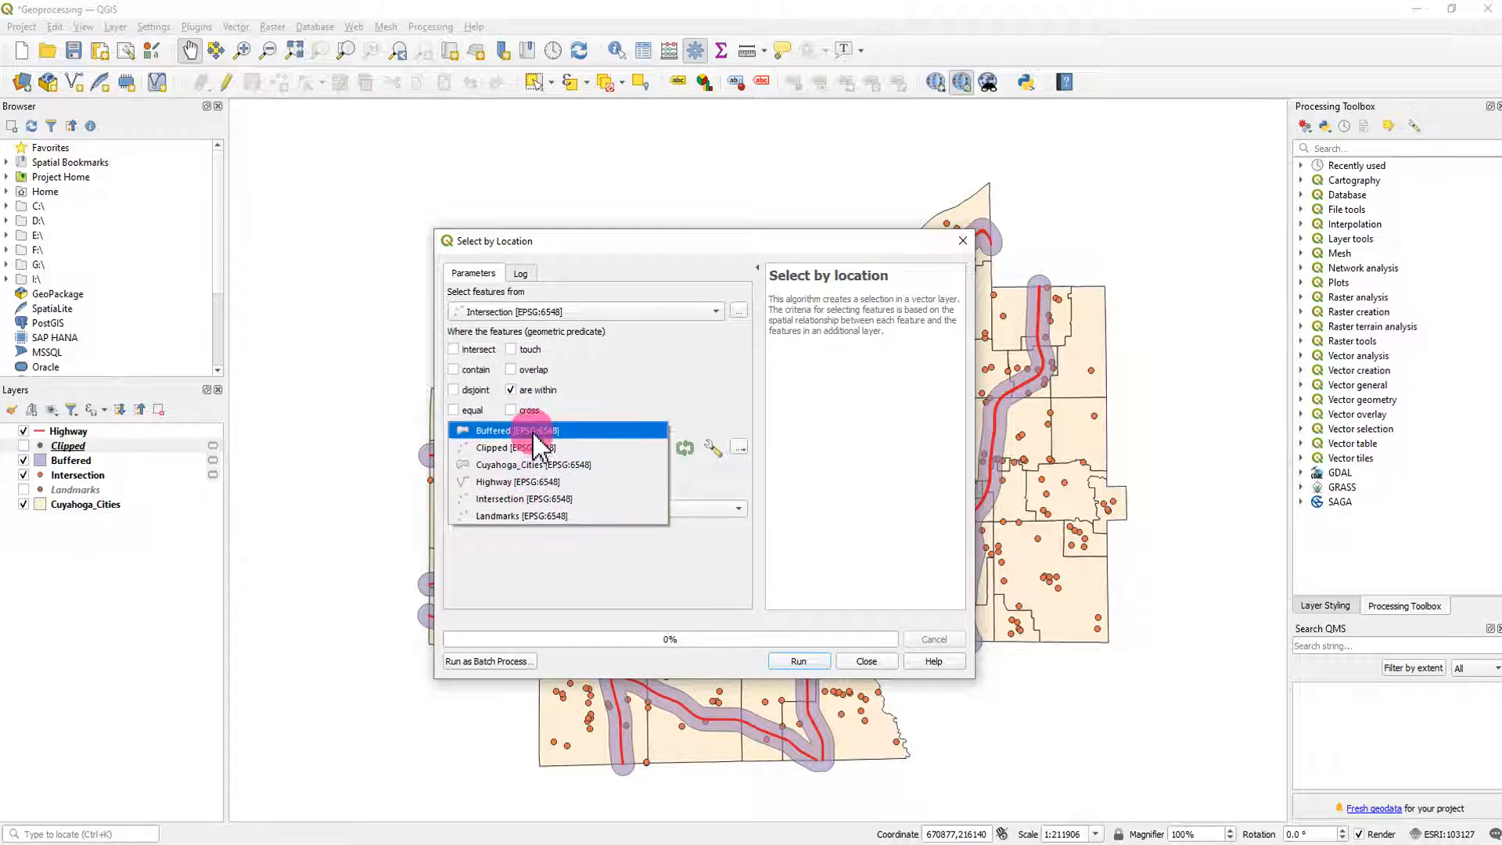
click(538, 431)
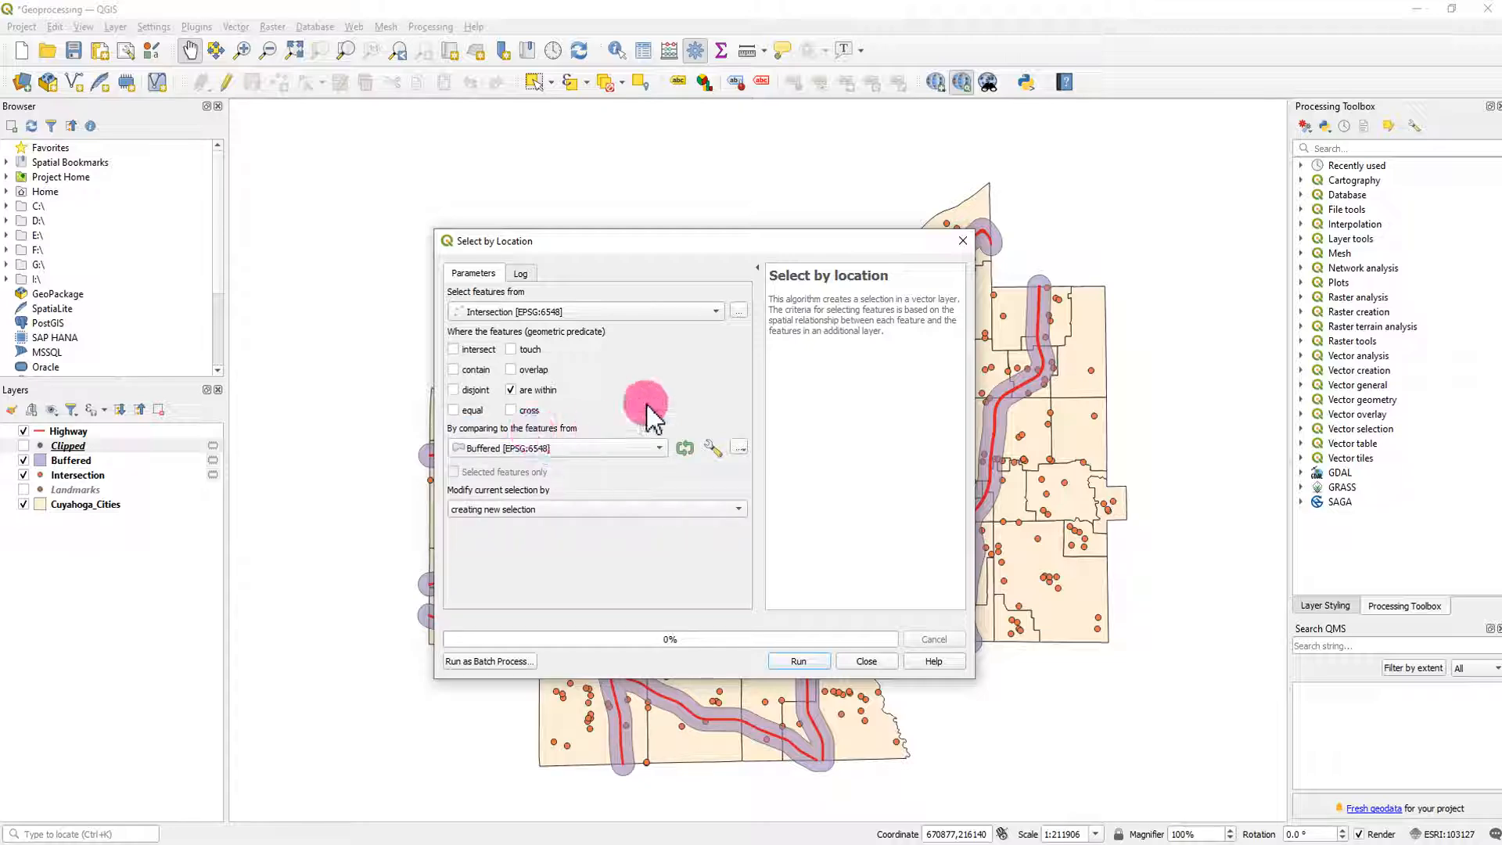
click(799, 661)
click(868, 662)
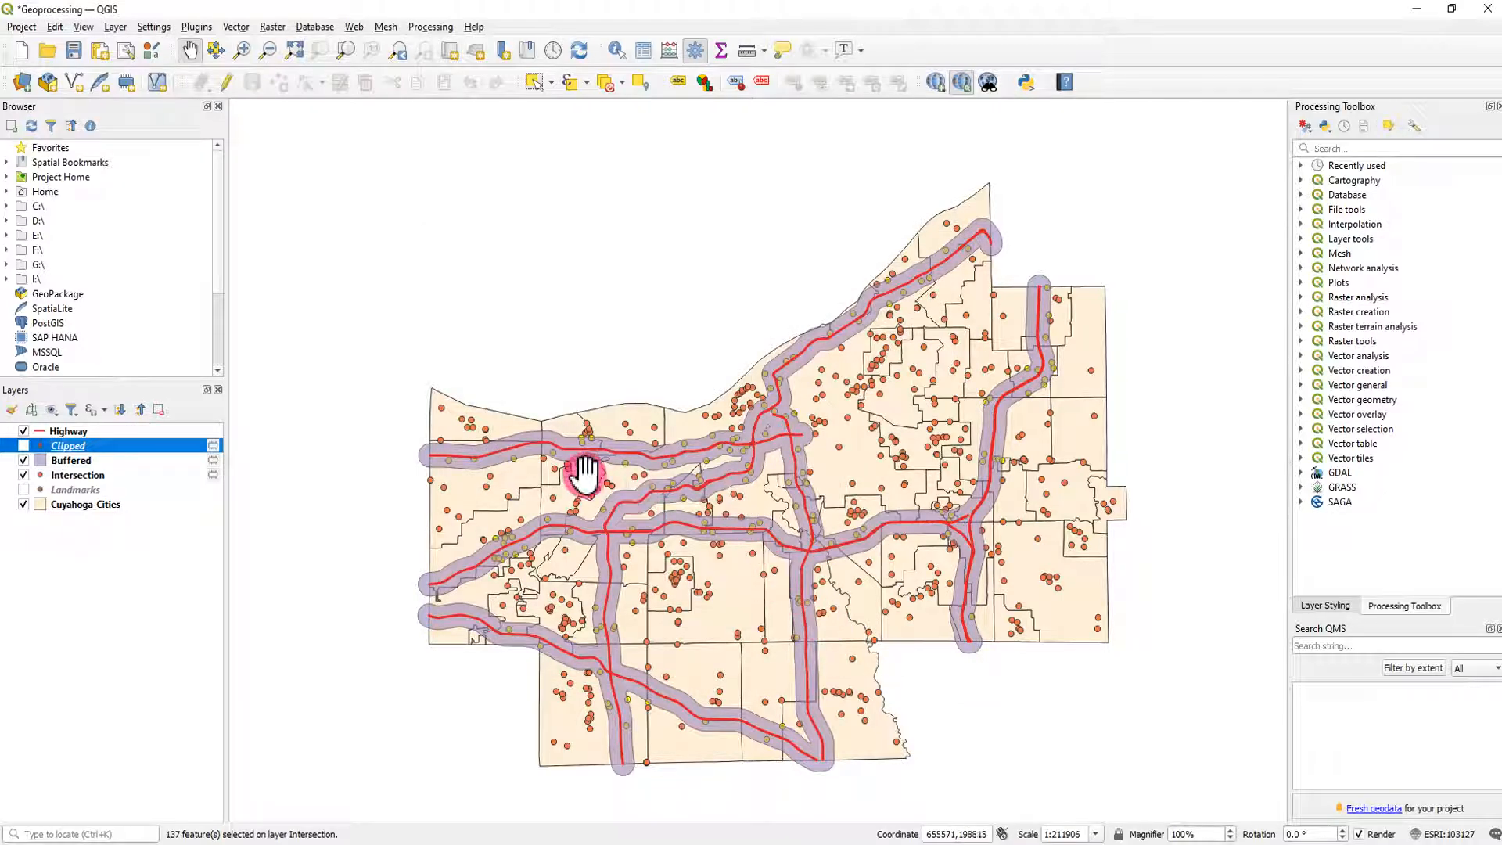
- Check the selected landmarks with the Buffered layer briefly hidden, and move the selected rows to the top of Intersection's attribute table
click(23, 461)
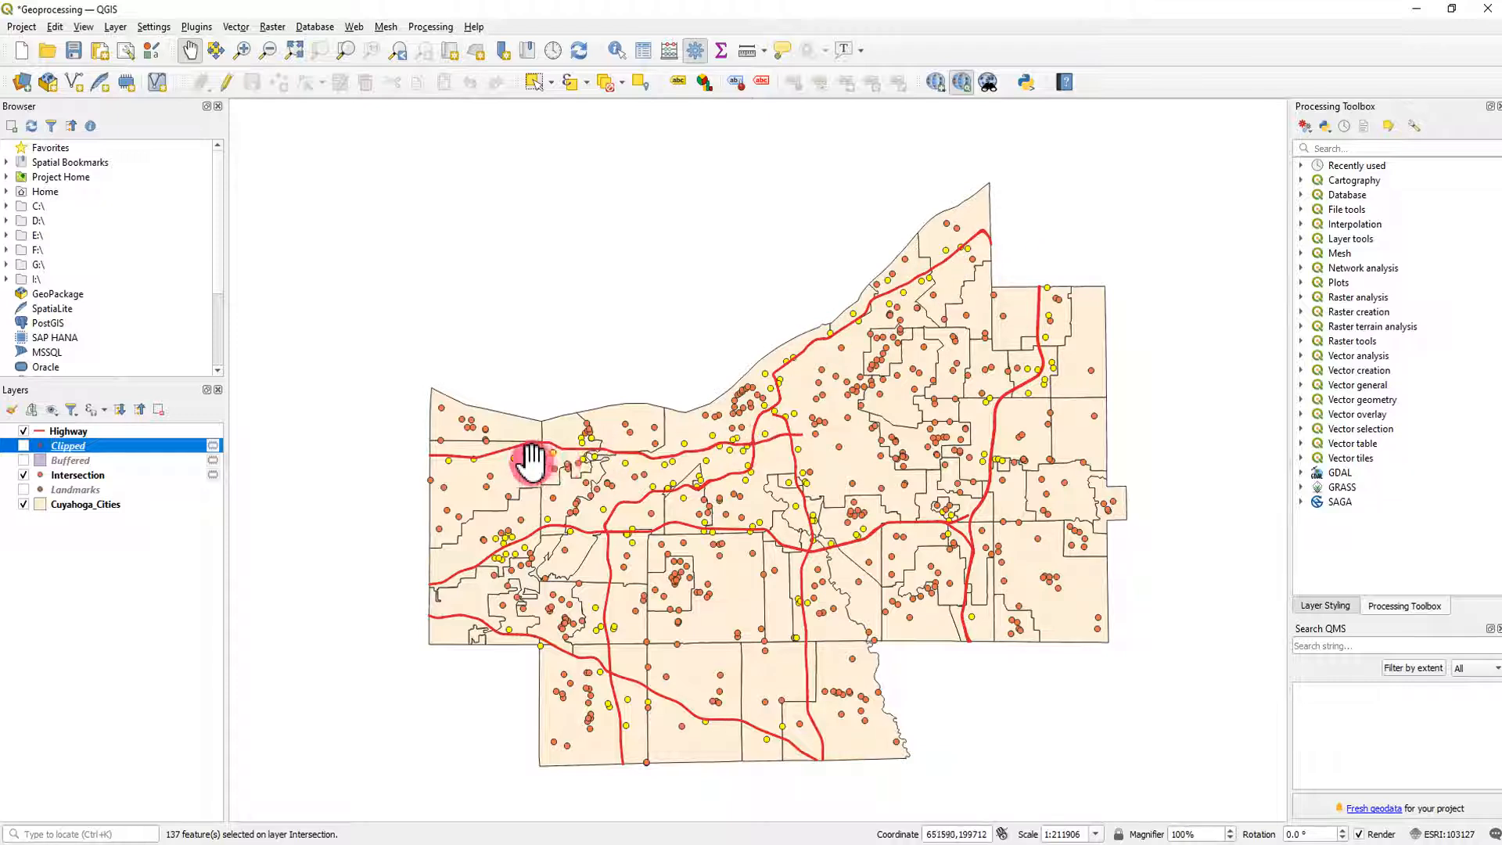
click(24, 460)
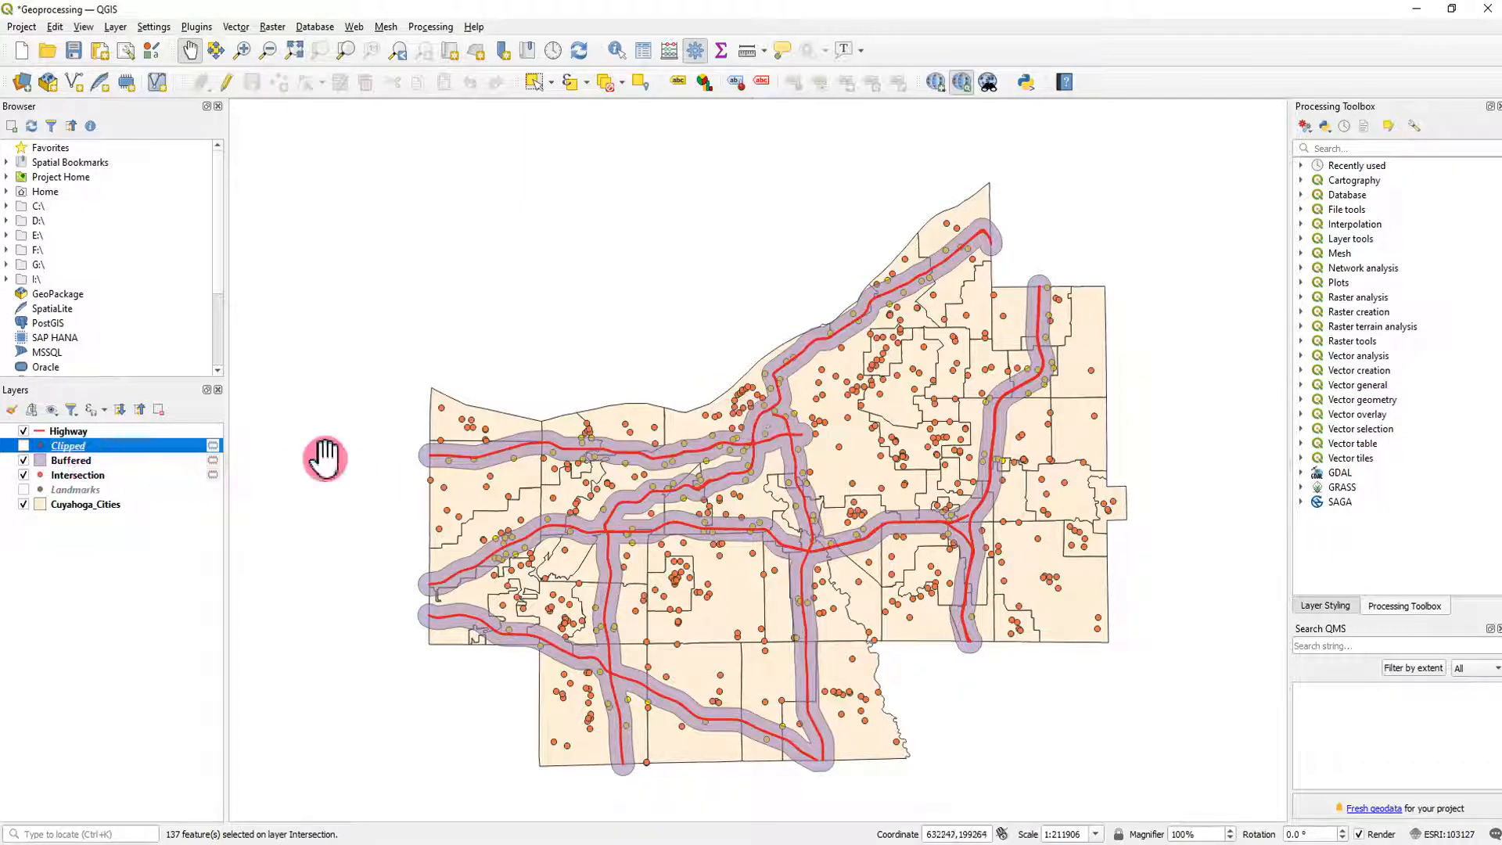
right_click(92, 482)
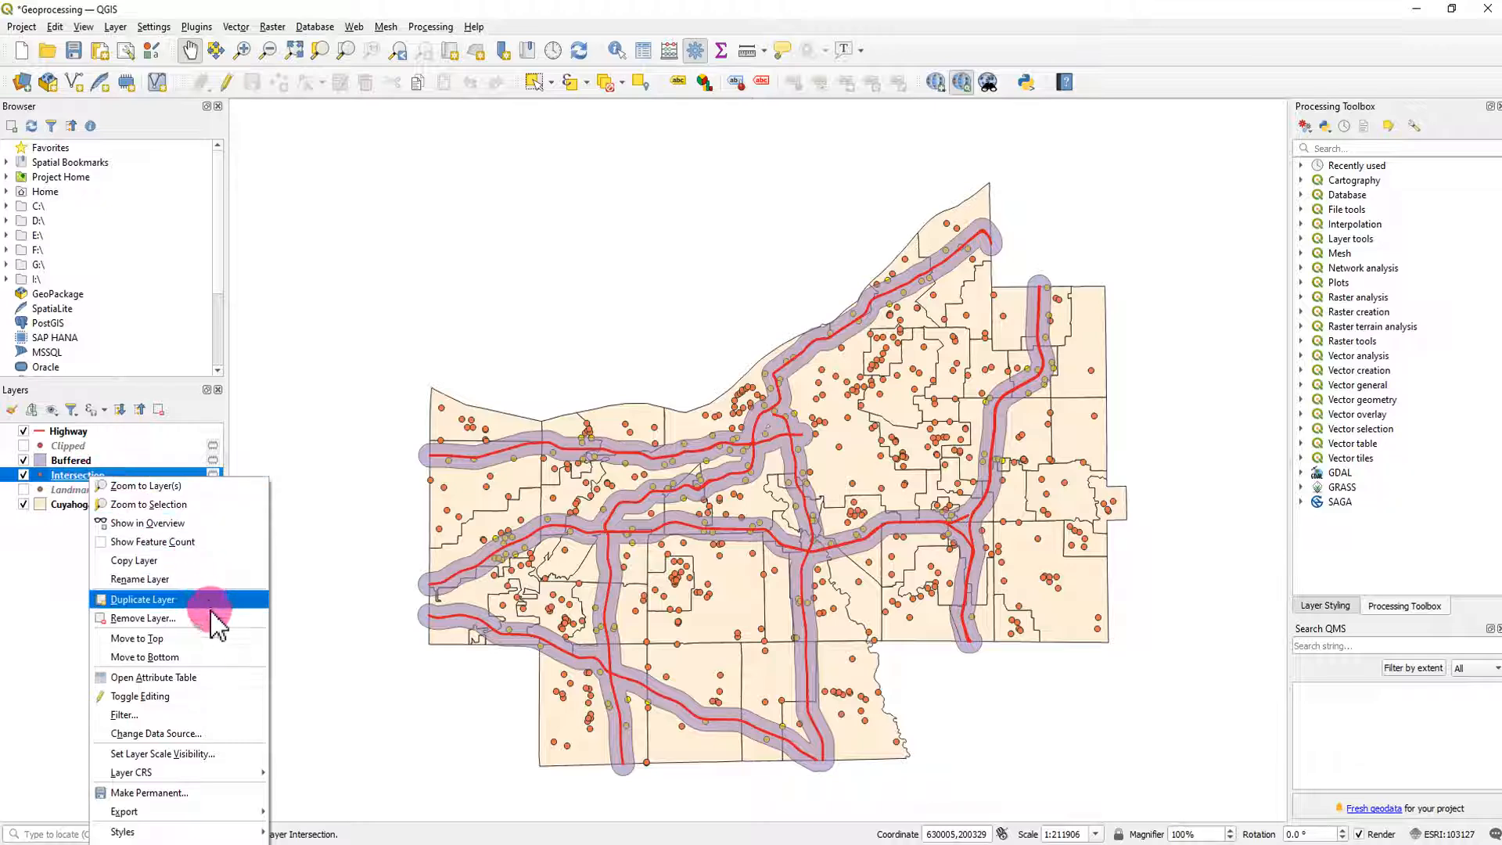
click(215, 676)
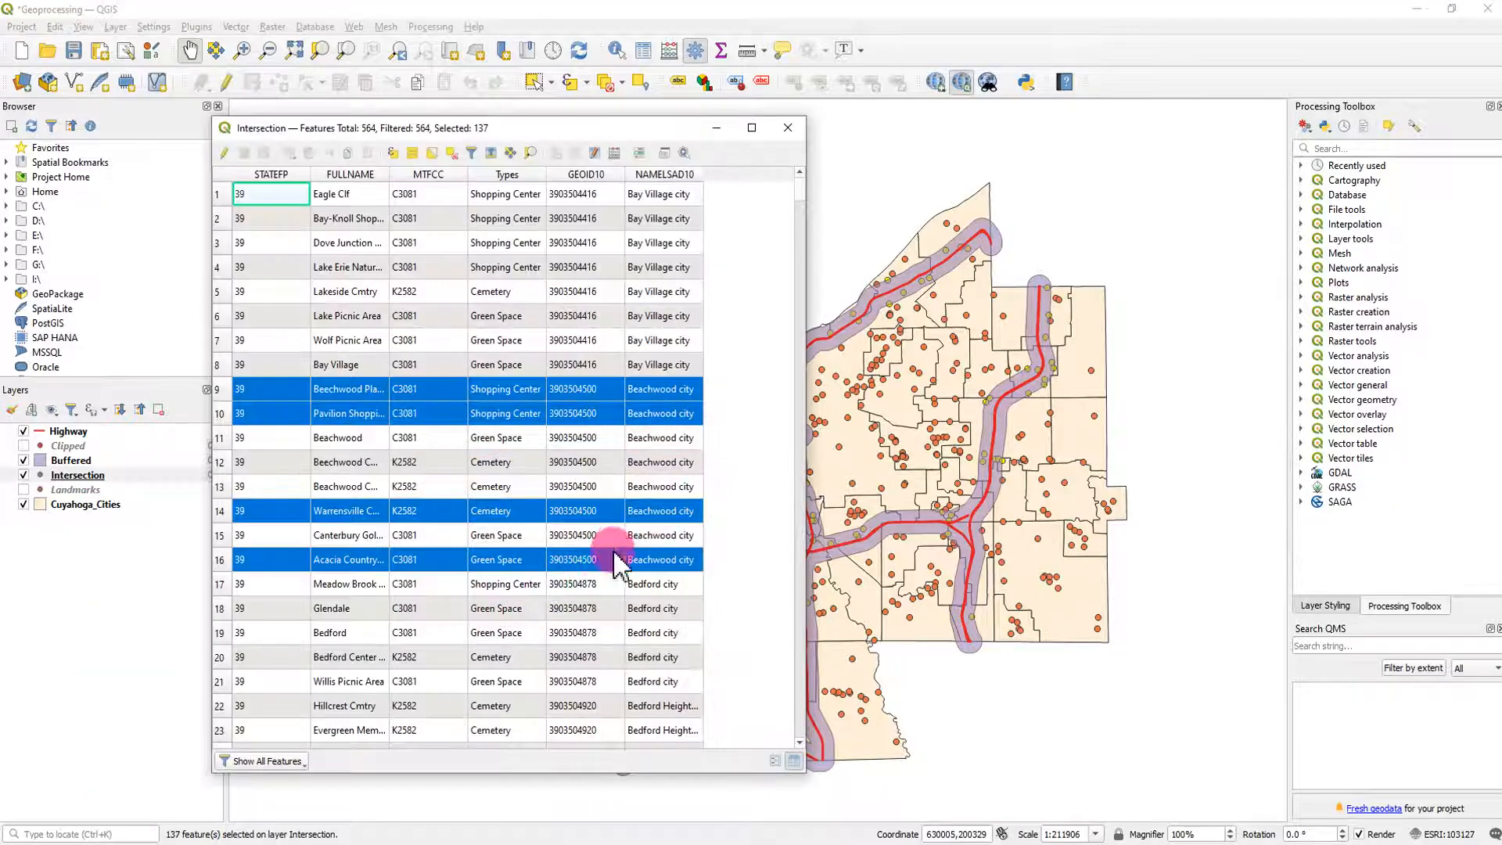
click(492, 154)
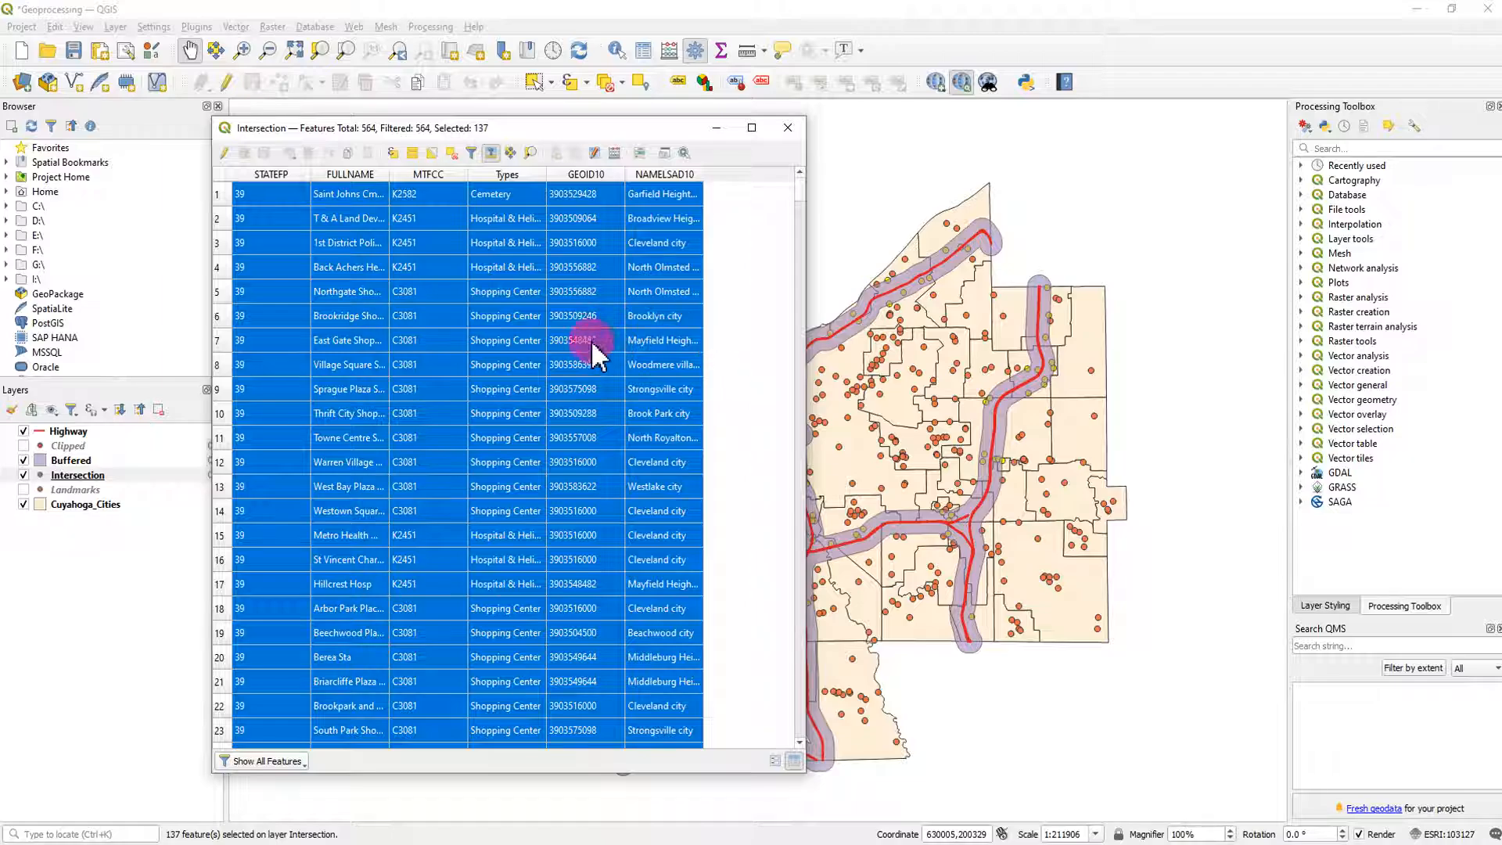
drag(801, 196, 788, 308)
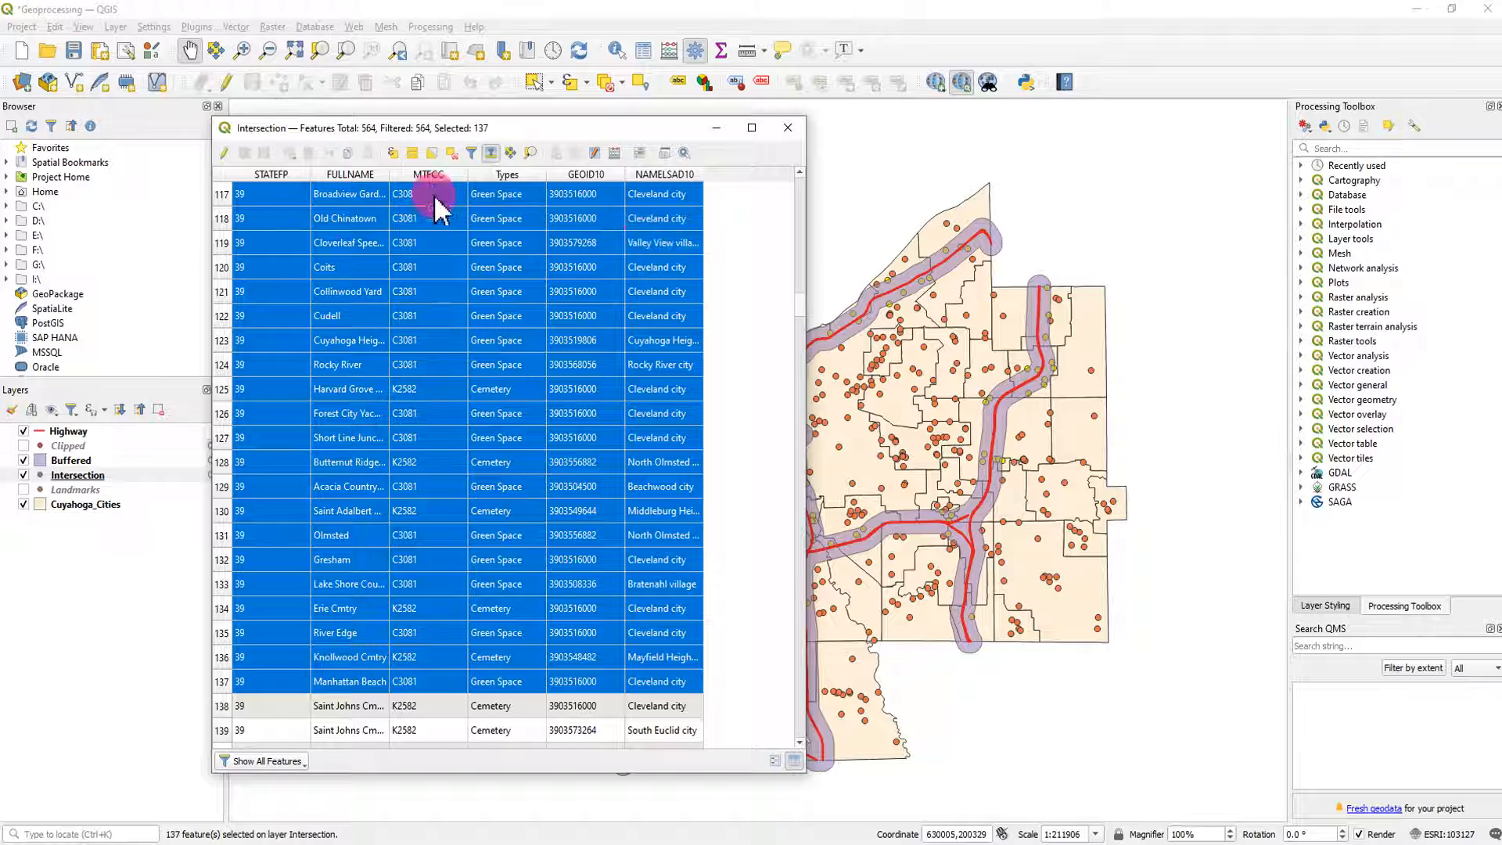
- Copy the selected Intersection rows to the clipboard, switch to a blank Excel workbook, and paste them at cell A1
click(349, 153)
click(830, 844)
drag(0, 80, 1071, 101)
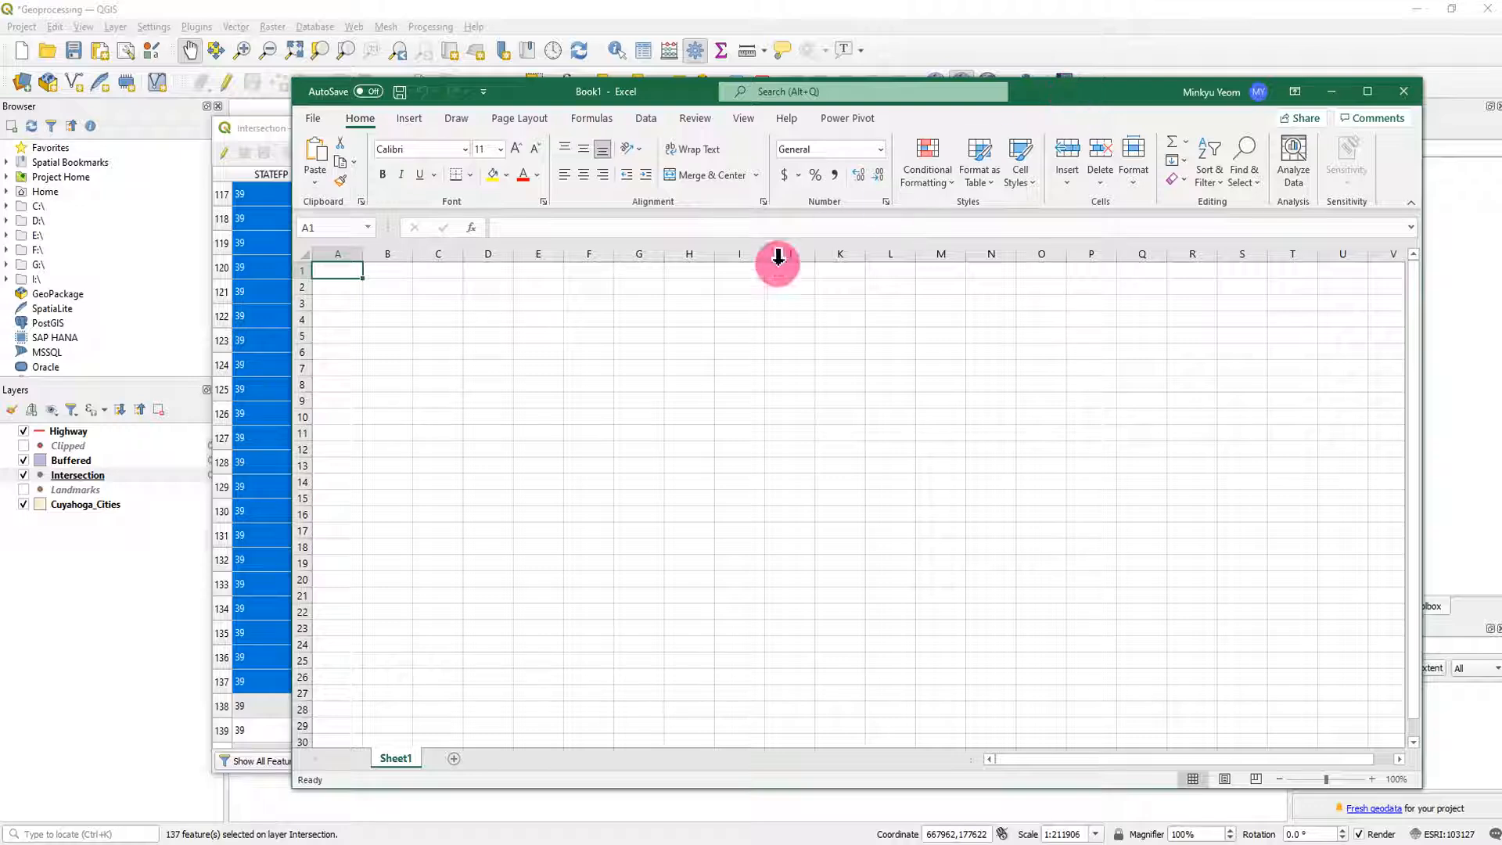
key(ctrl+v)
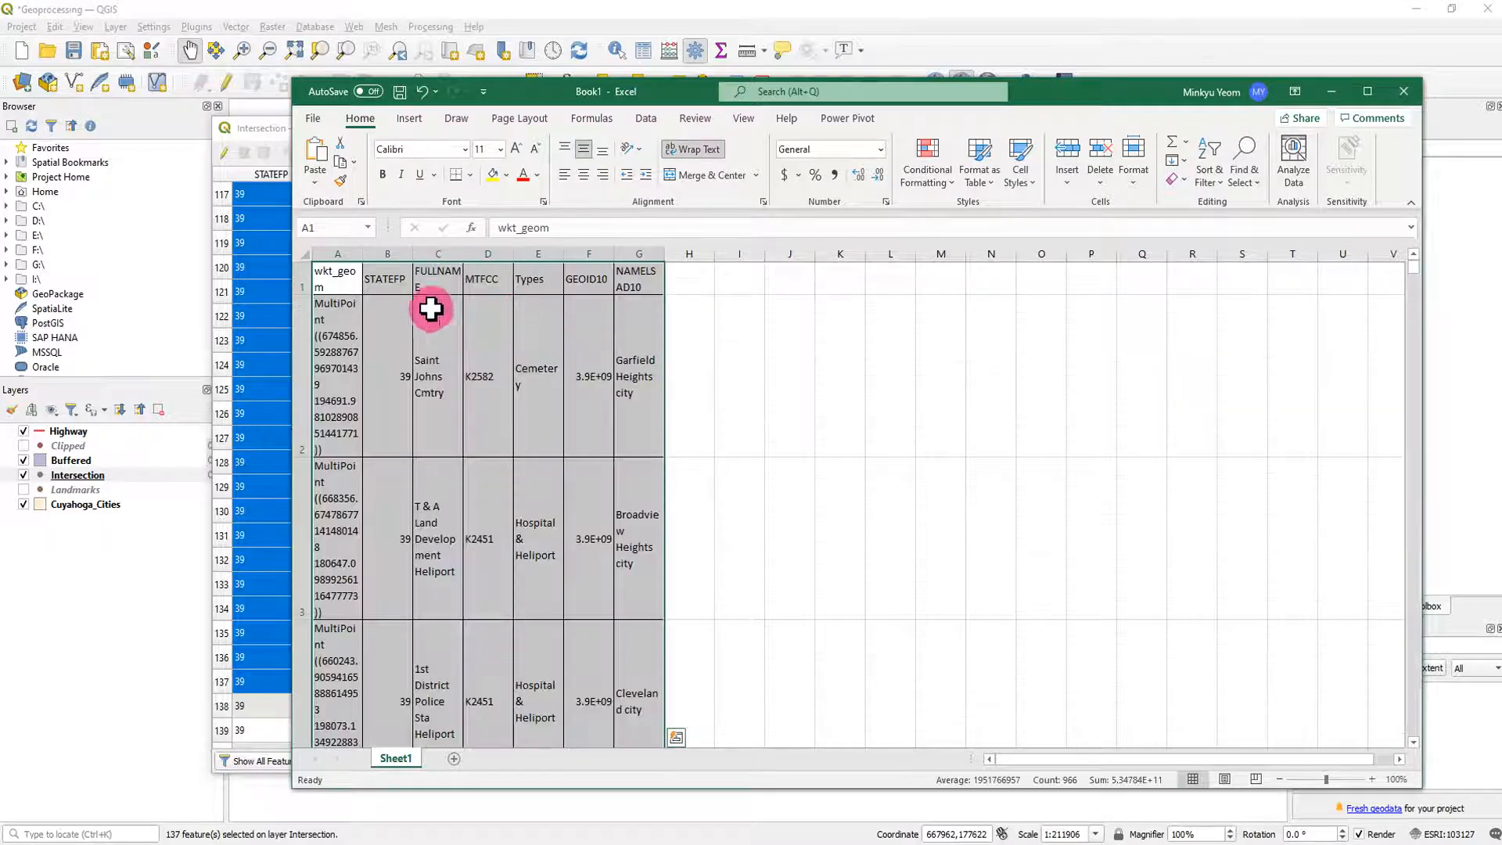
- Delete the wkt_geom column from the pasted table
click(338, 254)
right_click(339, 255)
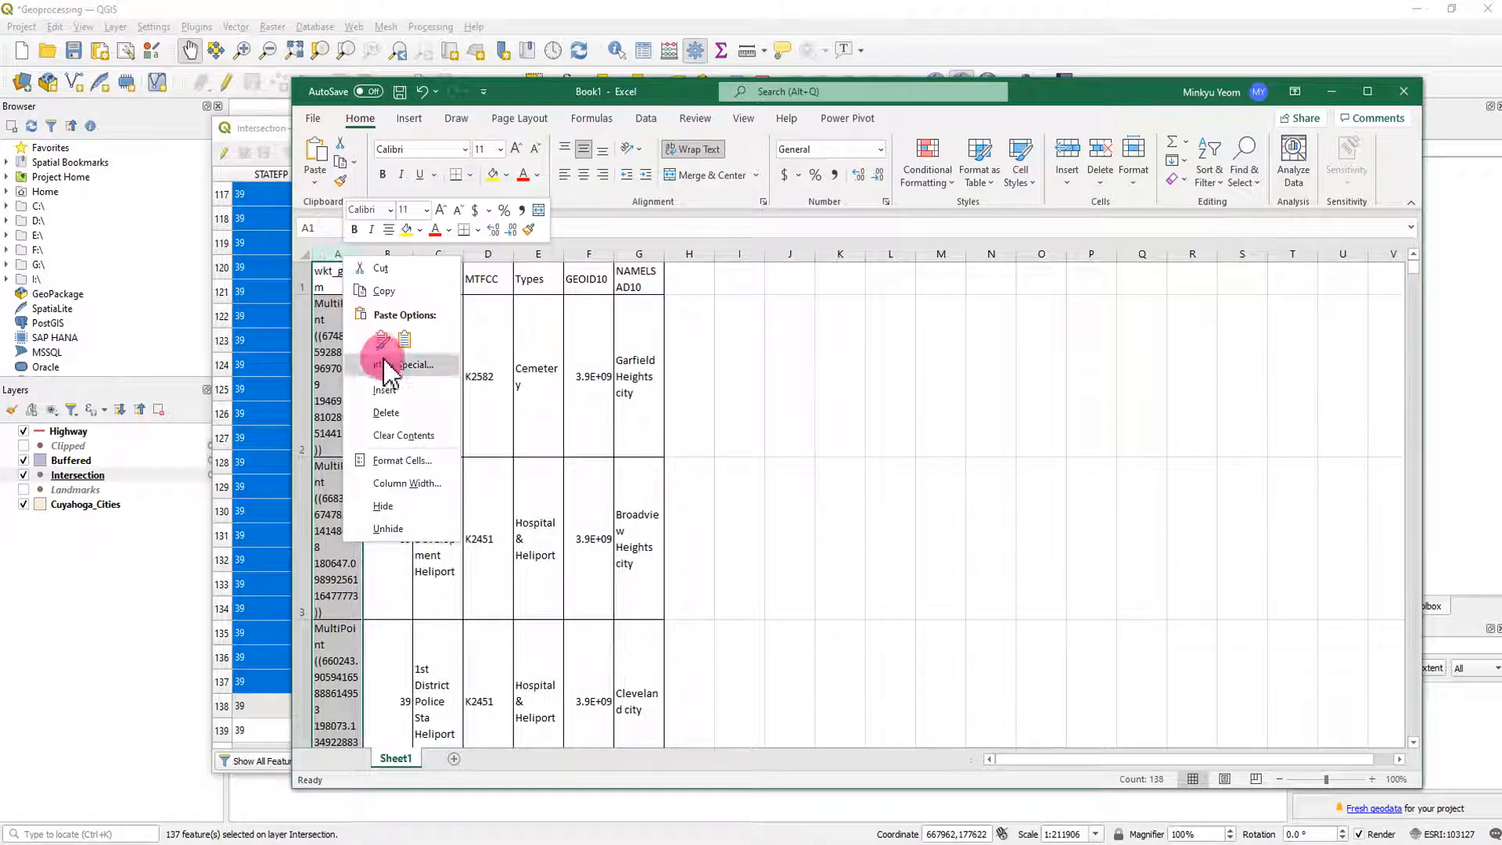
click(387, 412)
click(794, 367)
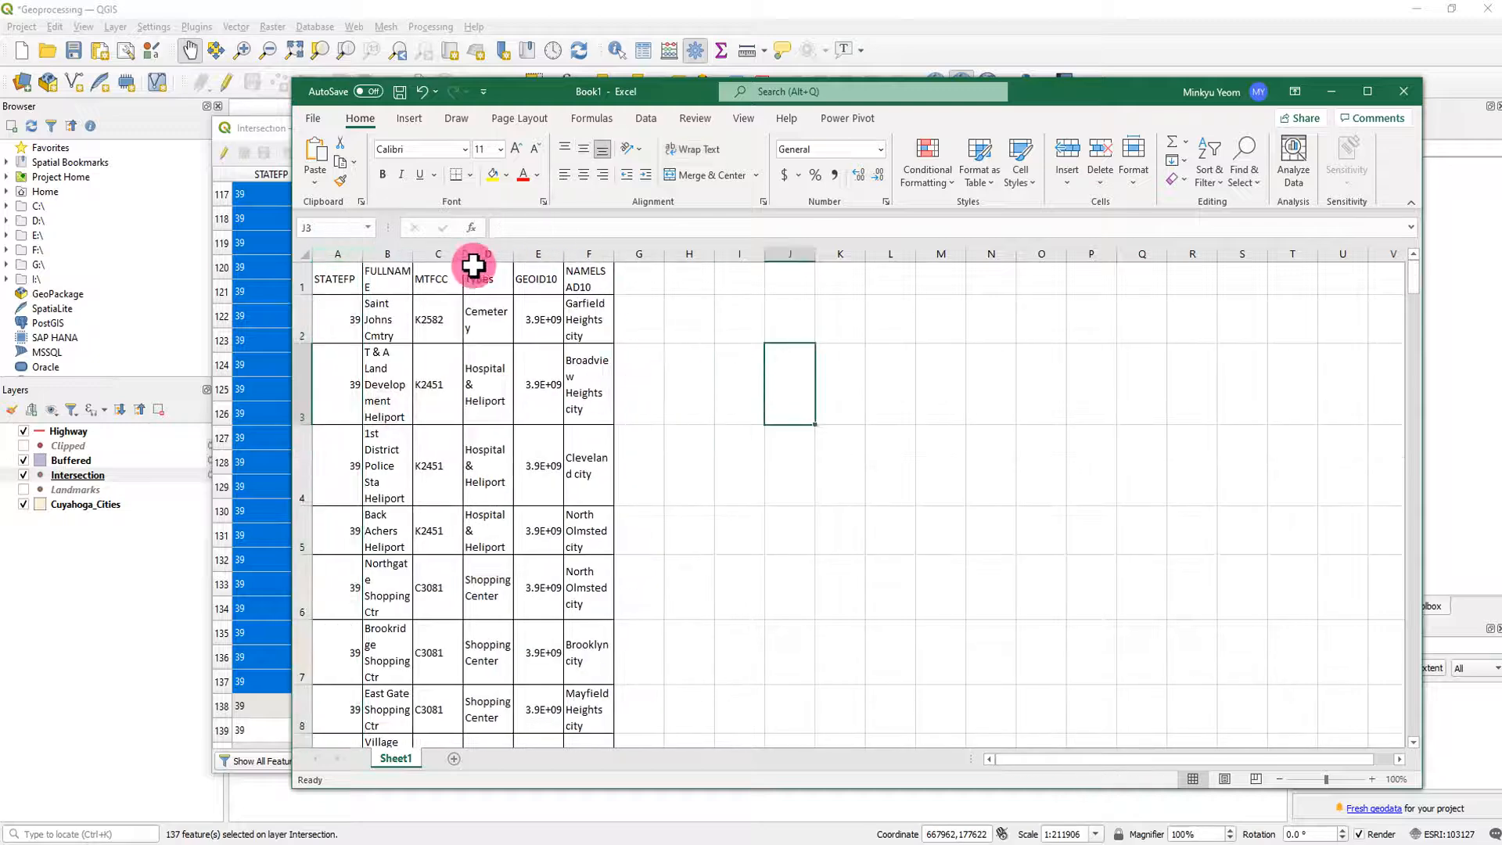
- Widen columns A through F equally so the text is readable, and auto-fit the heights of all data rows
drag(339, 248, 710, 243)
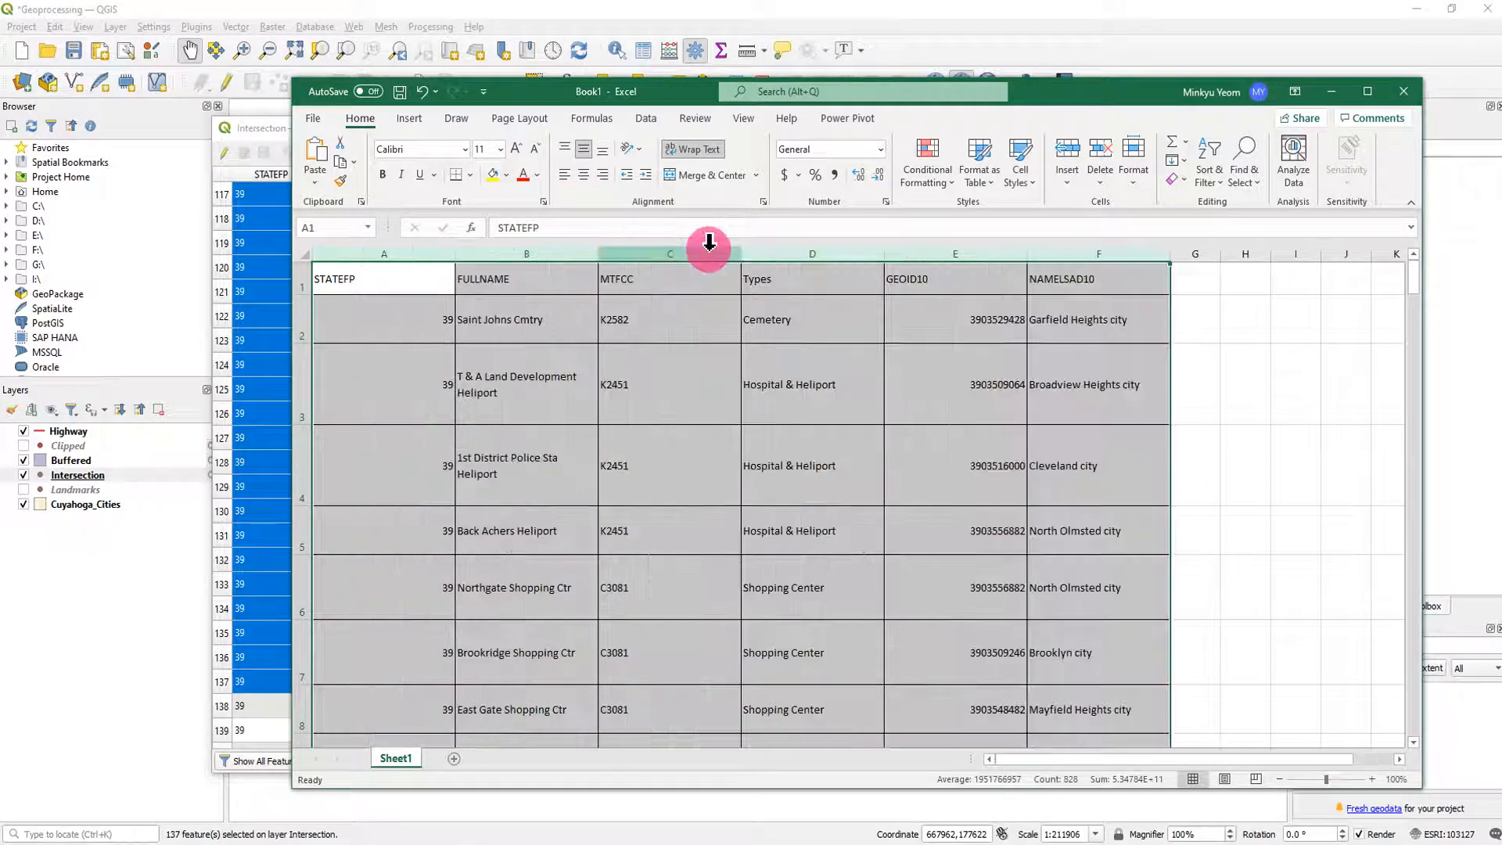
click(297, 279)
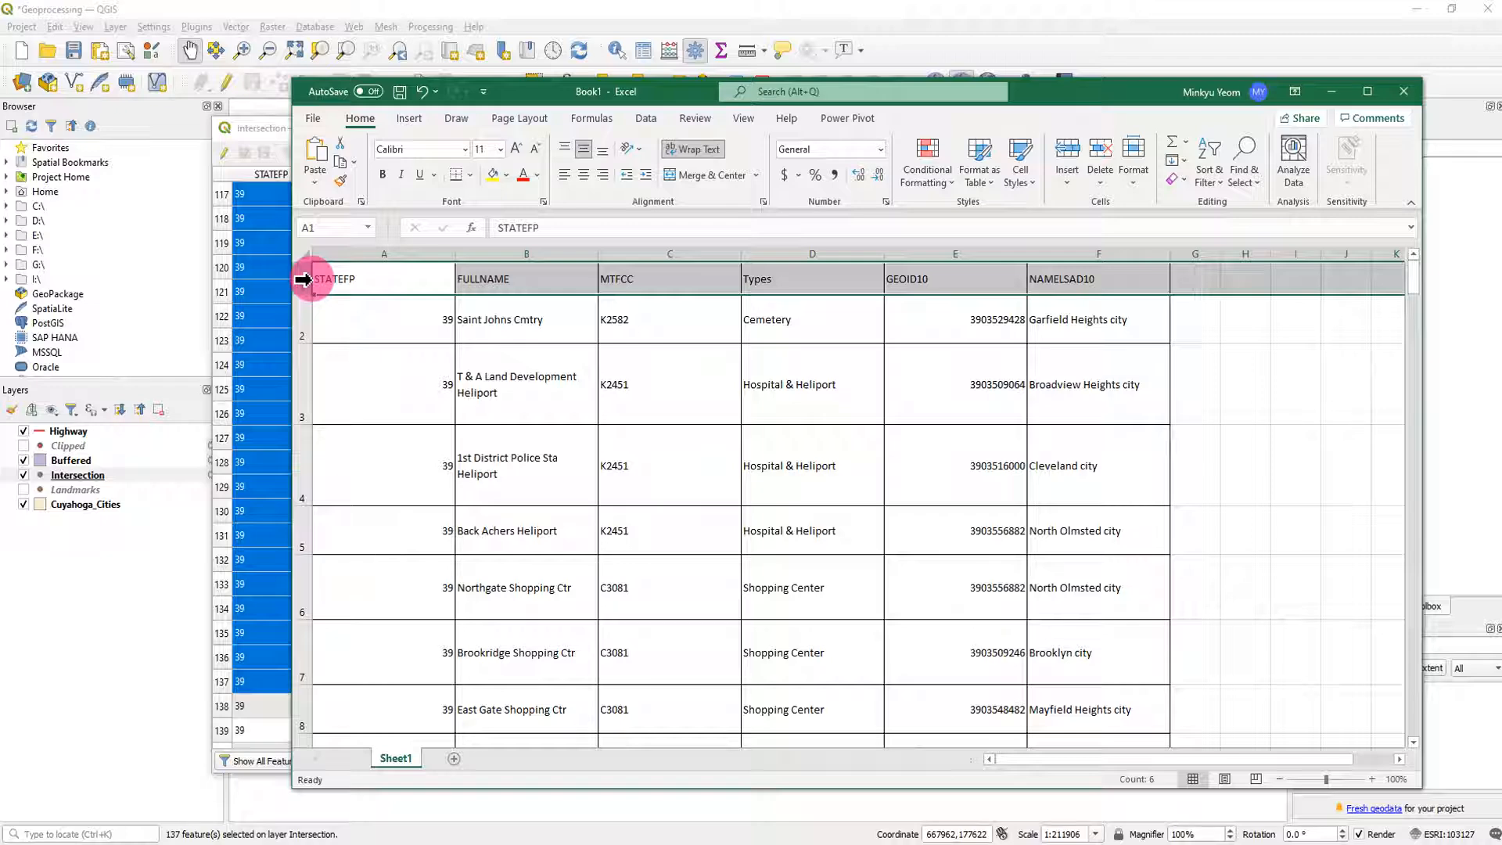
key(ctrl+shift+Down)
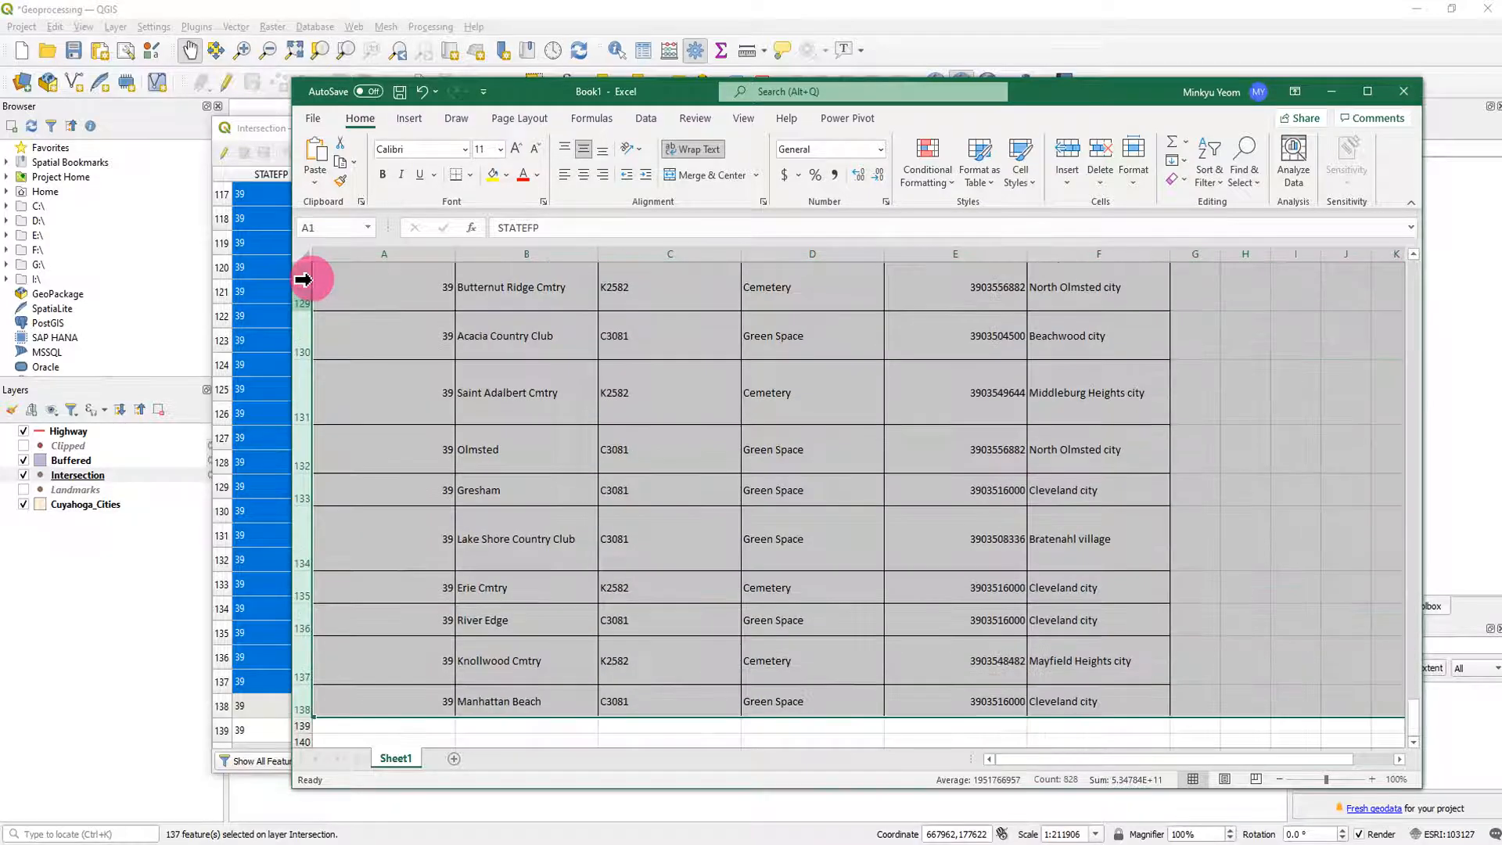
double_click(305, 357)
scroll(1111, 507, up, 2)
scroll(1145, 509, up, 20)
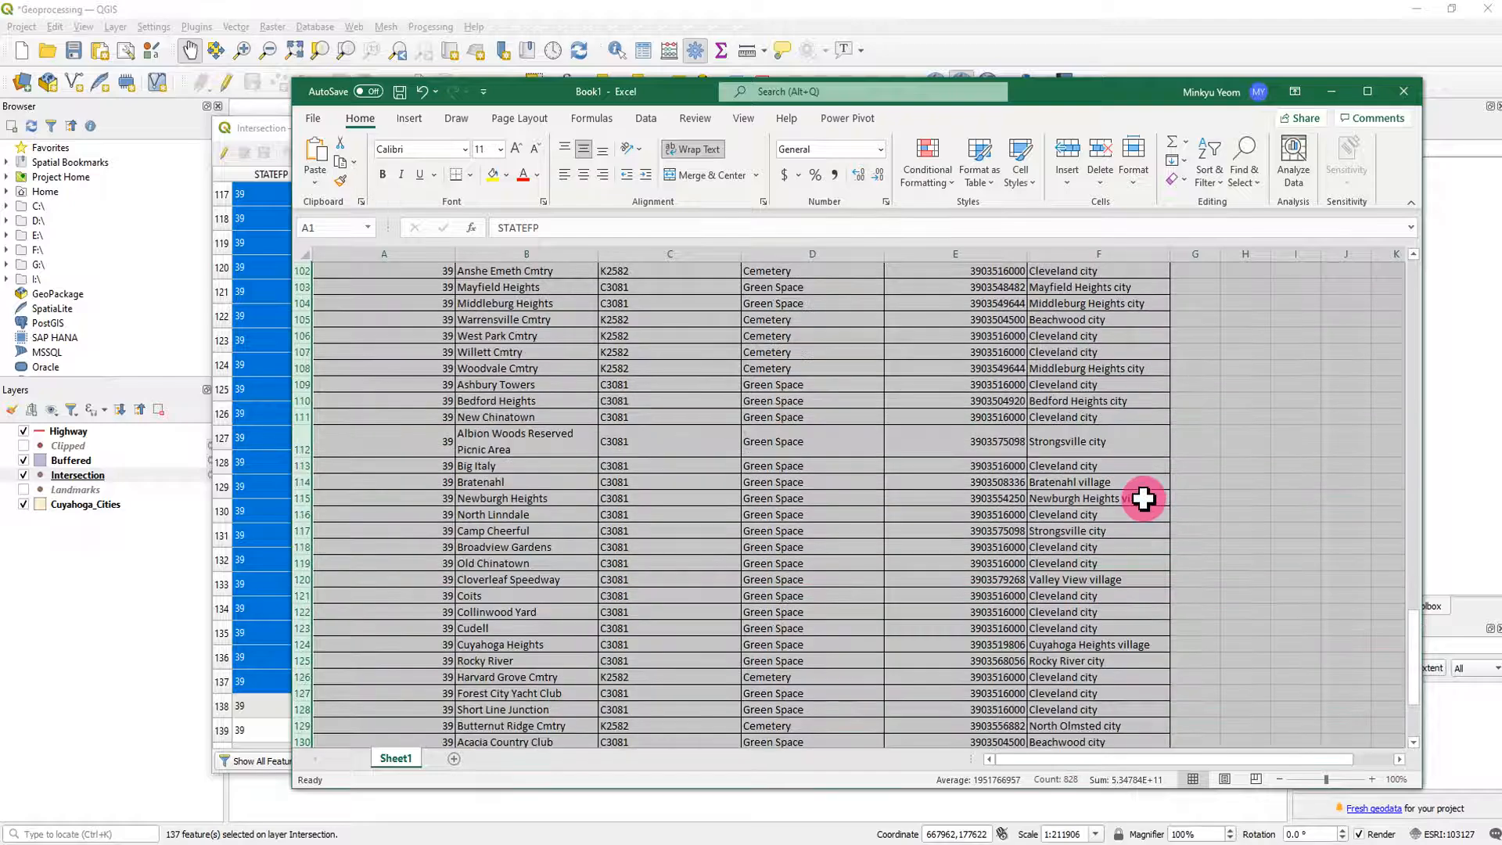
scroll(1141, 458, up, 4)
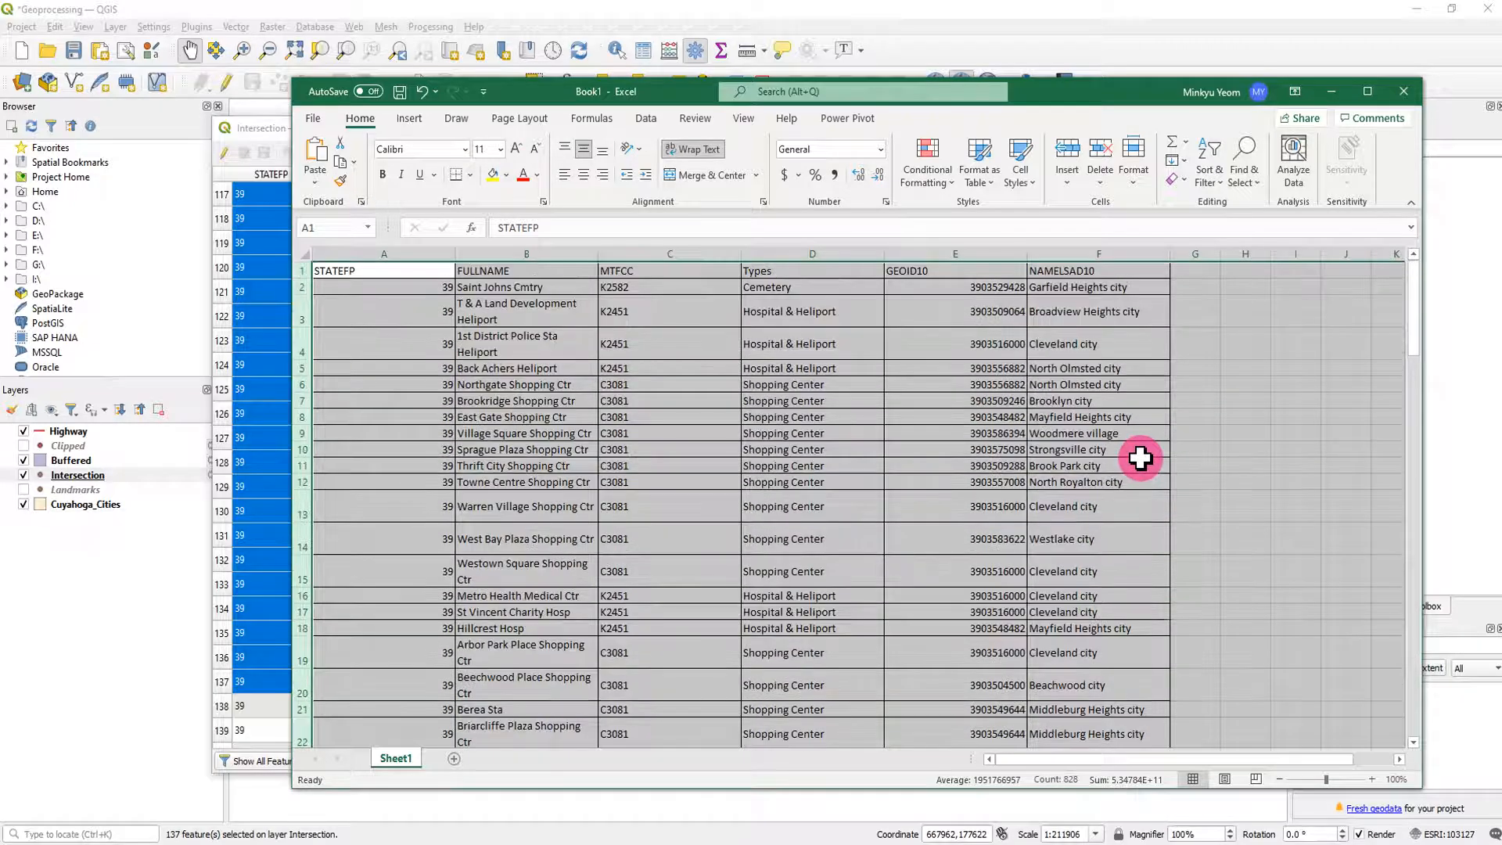
- Delete the GEOID10 column from the table
click(955, 255)
right_click(955, 256)
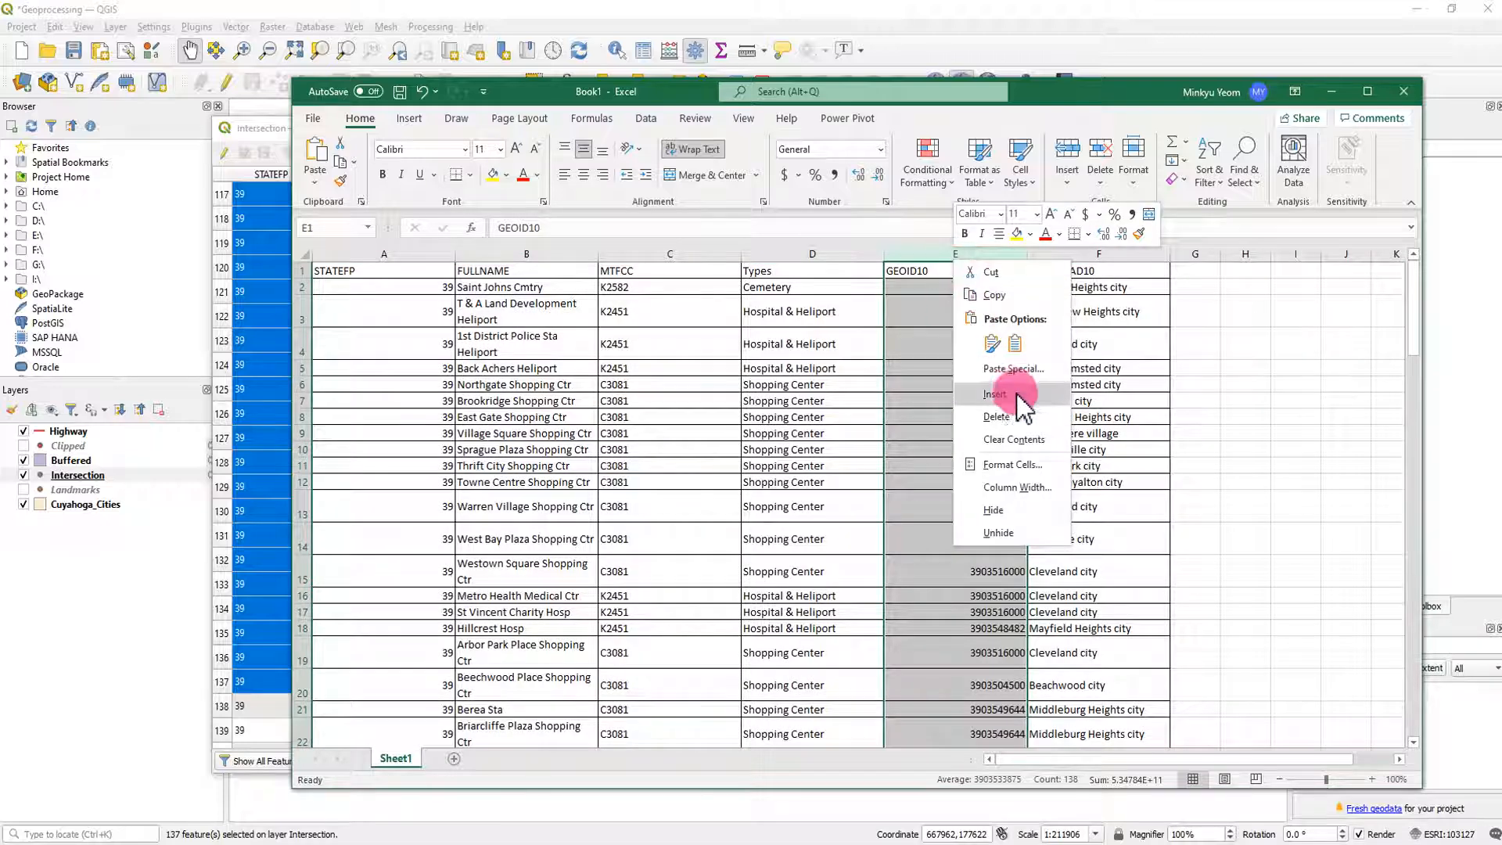
click(1000, 417)
click(1139, 423)
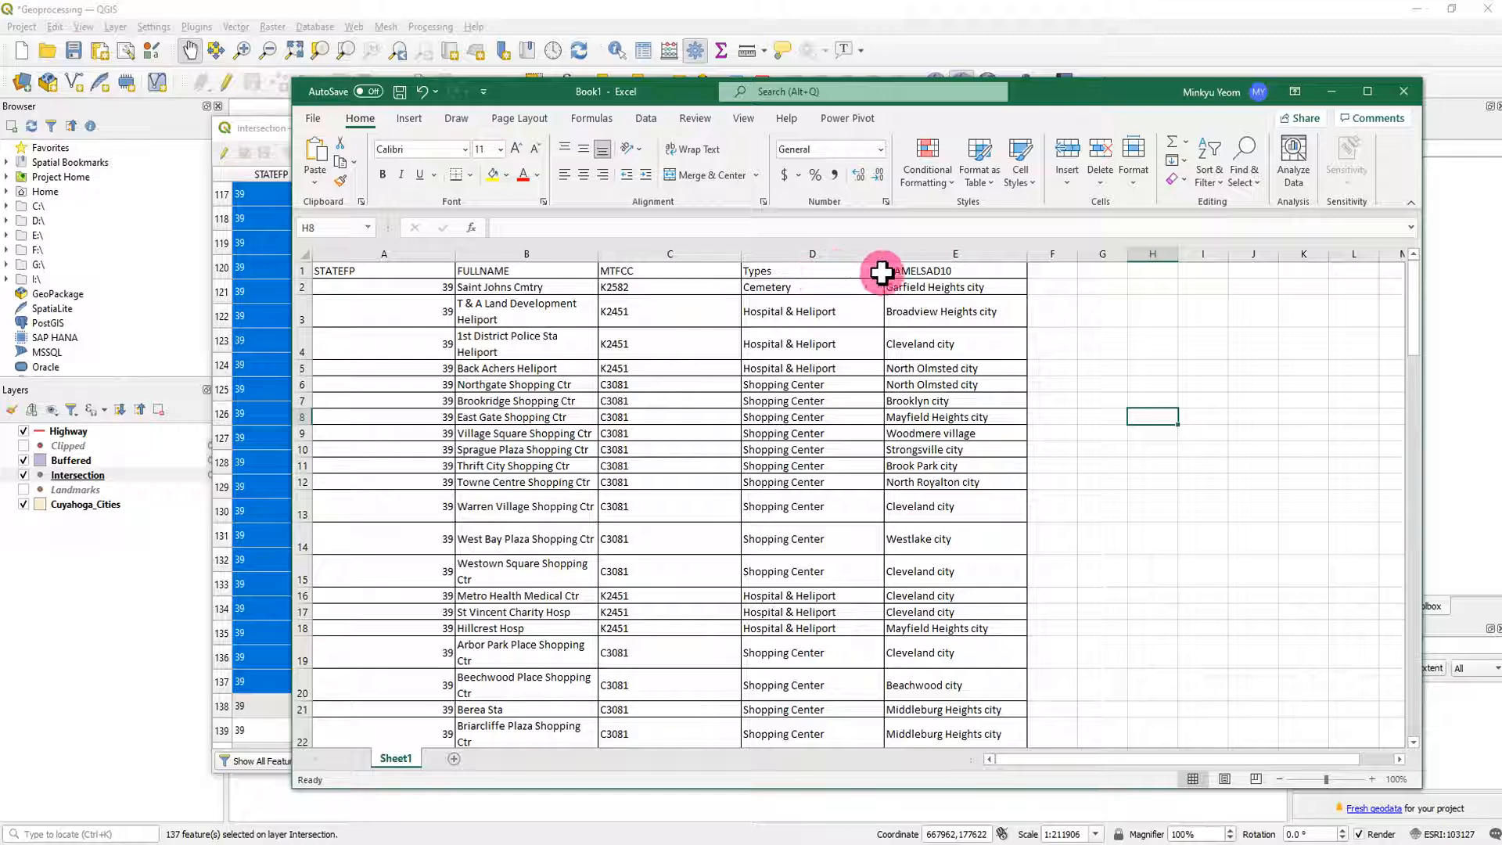
- Rename the NAMELSAD10 column header to City
click(921, 272)
text(Ci)
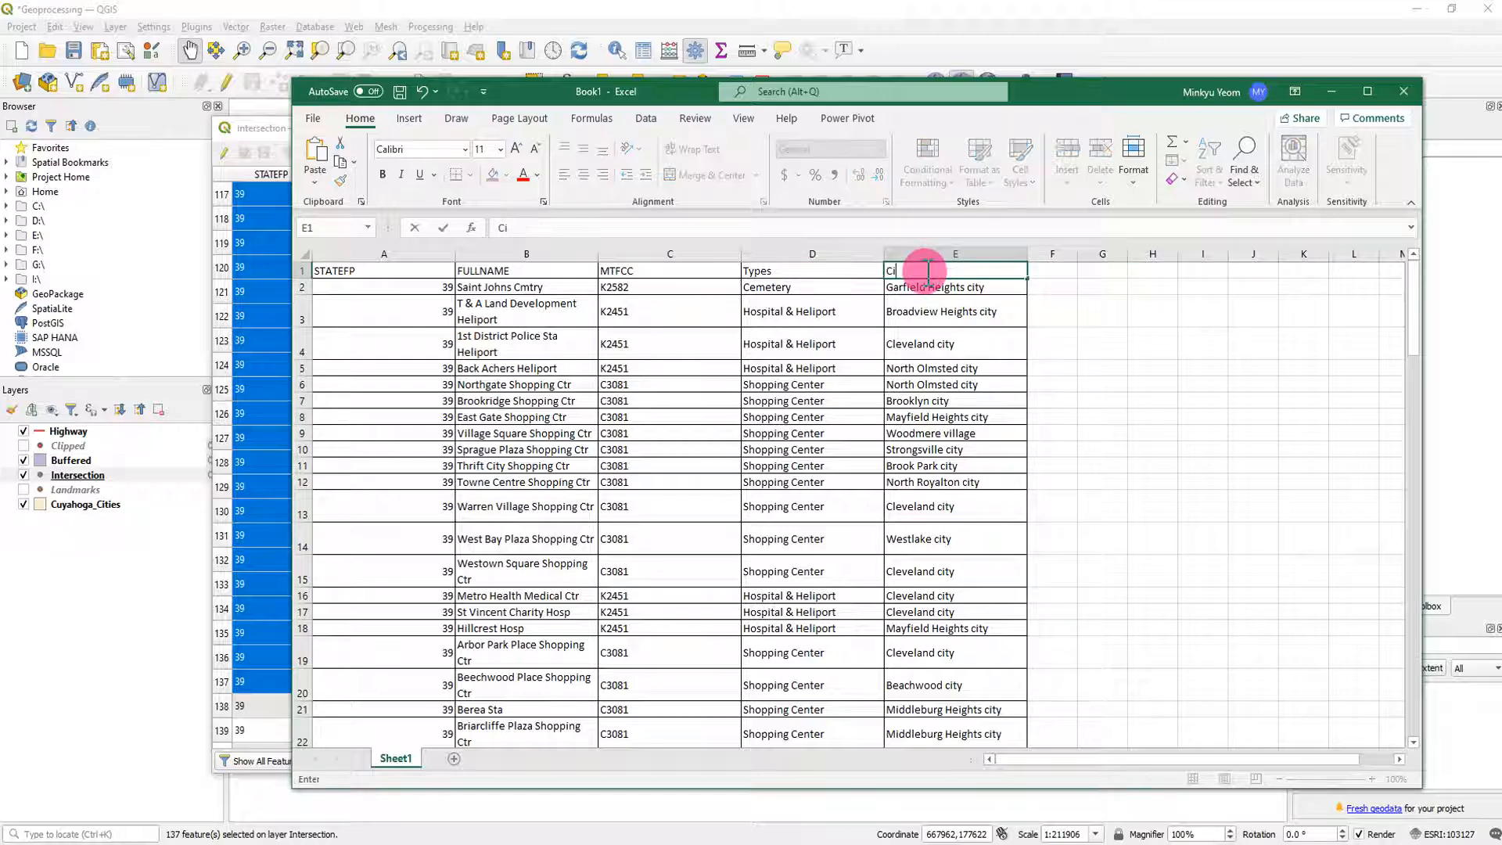
text(ty)
click(1147, 310)
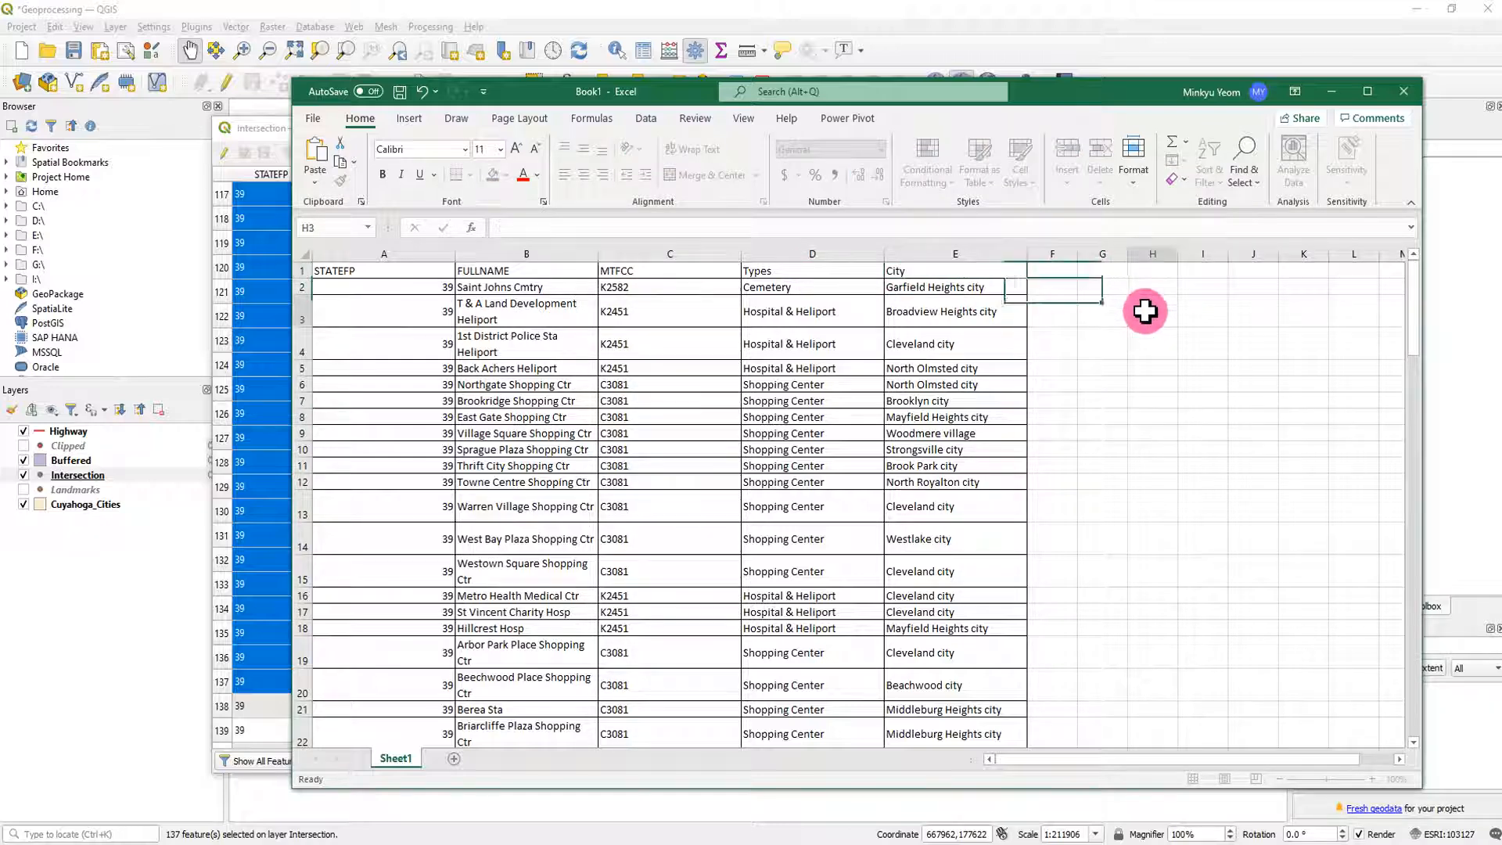
- Add a Count column beside City and fill it with 1 for every landmark row
click(1069, 270)
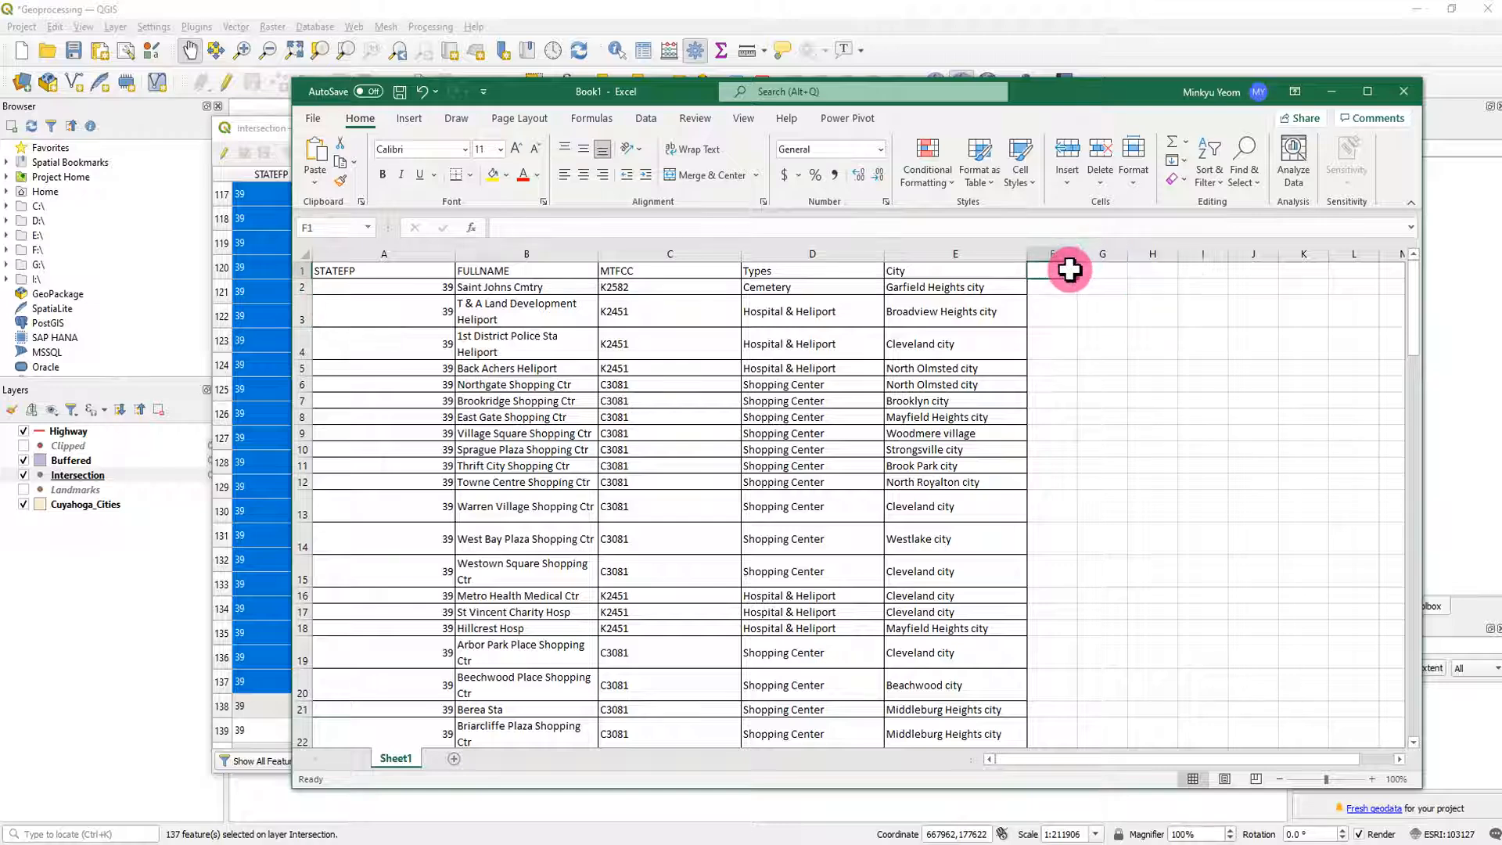
text(Count)
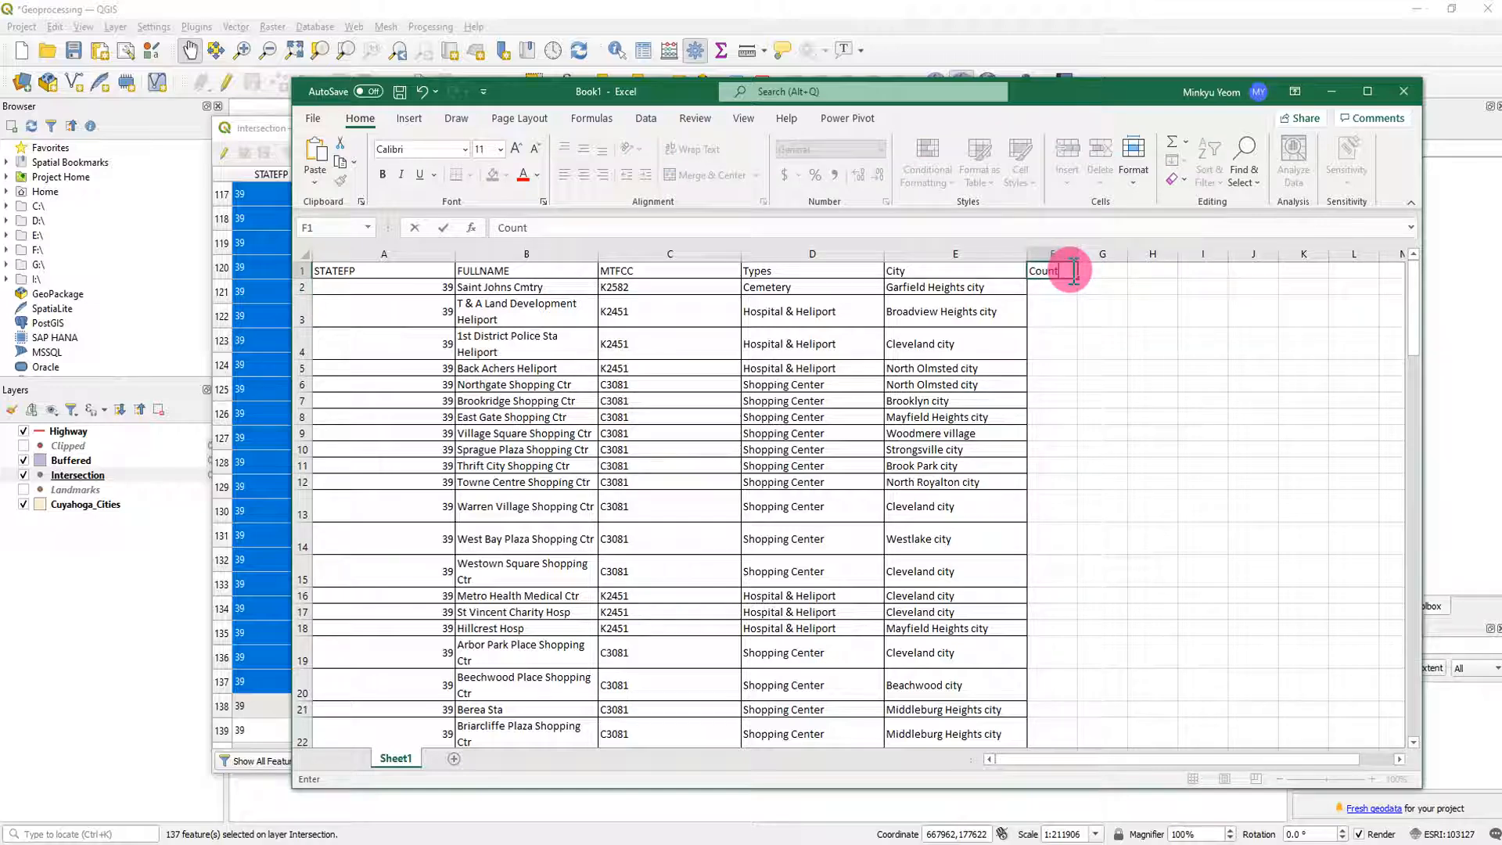
key(Return)
drag(1068, 291, 1074, 311)
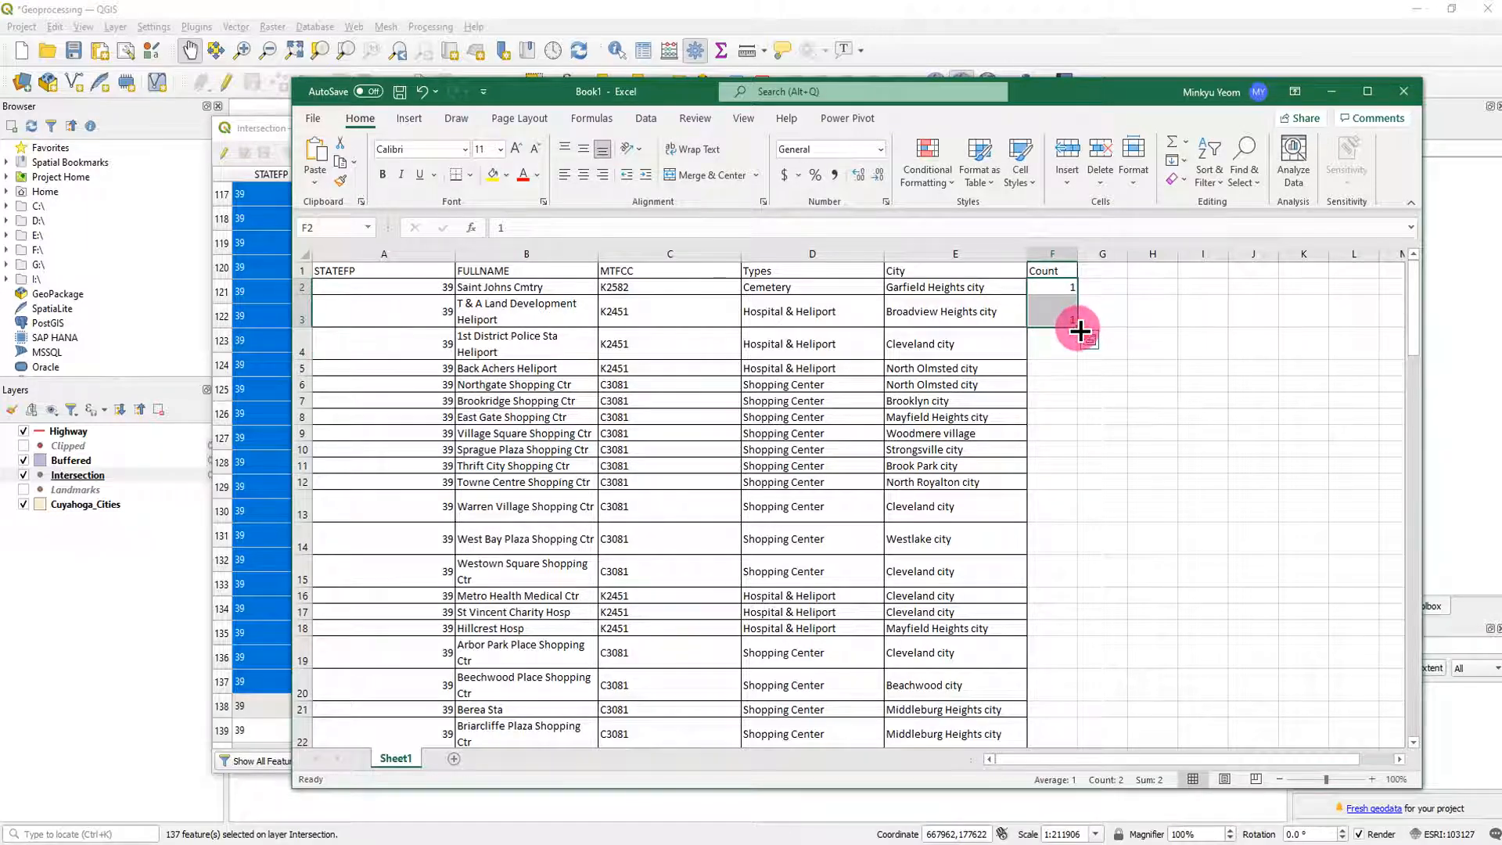
double_click(1080, 331)
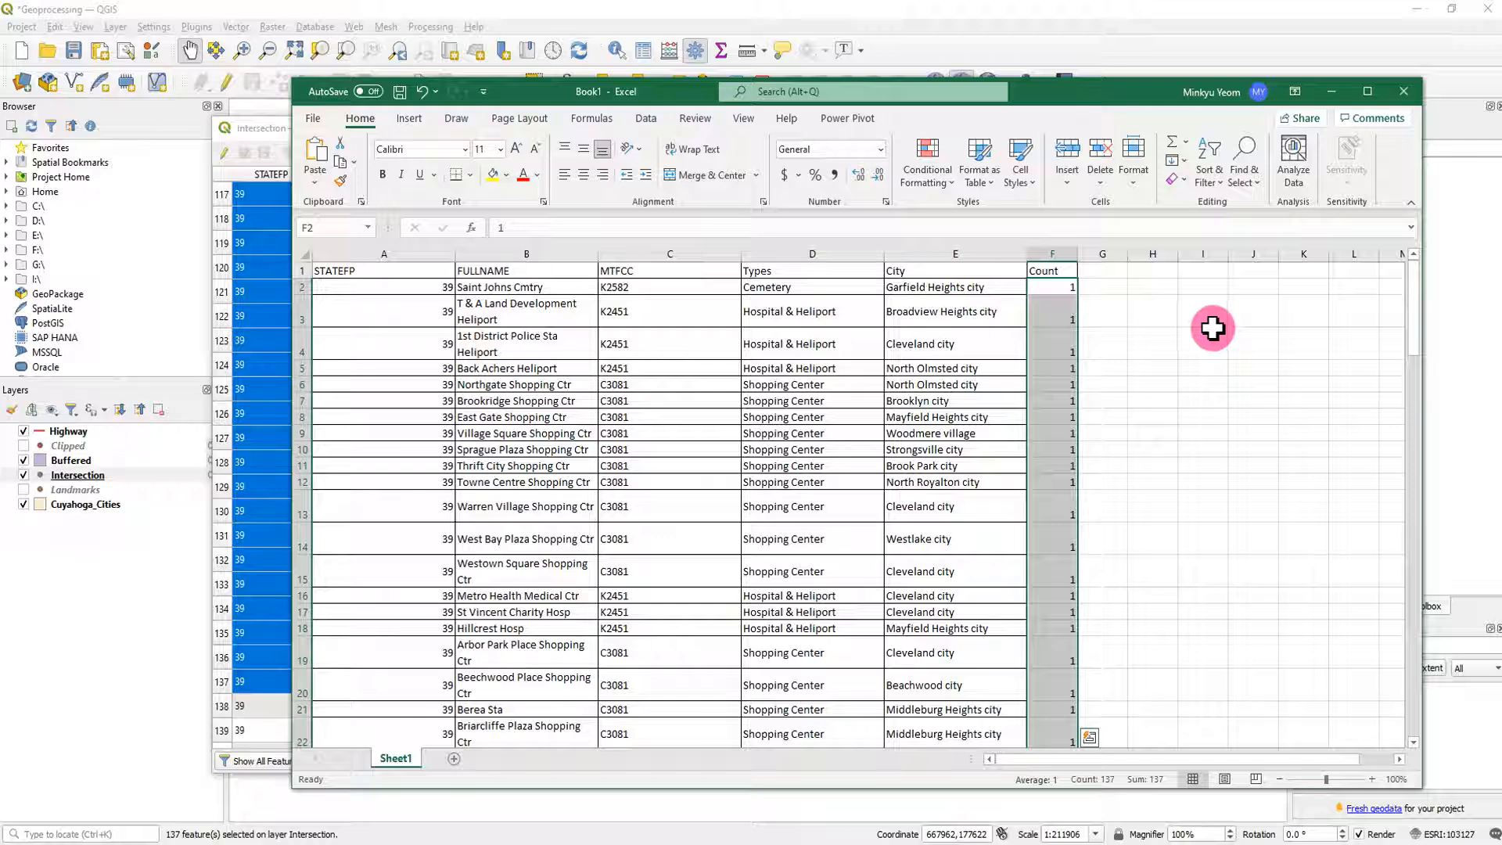
click(1209, 338)
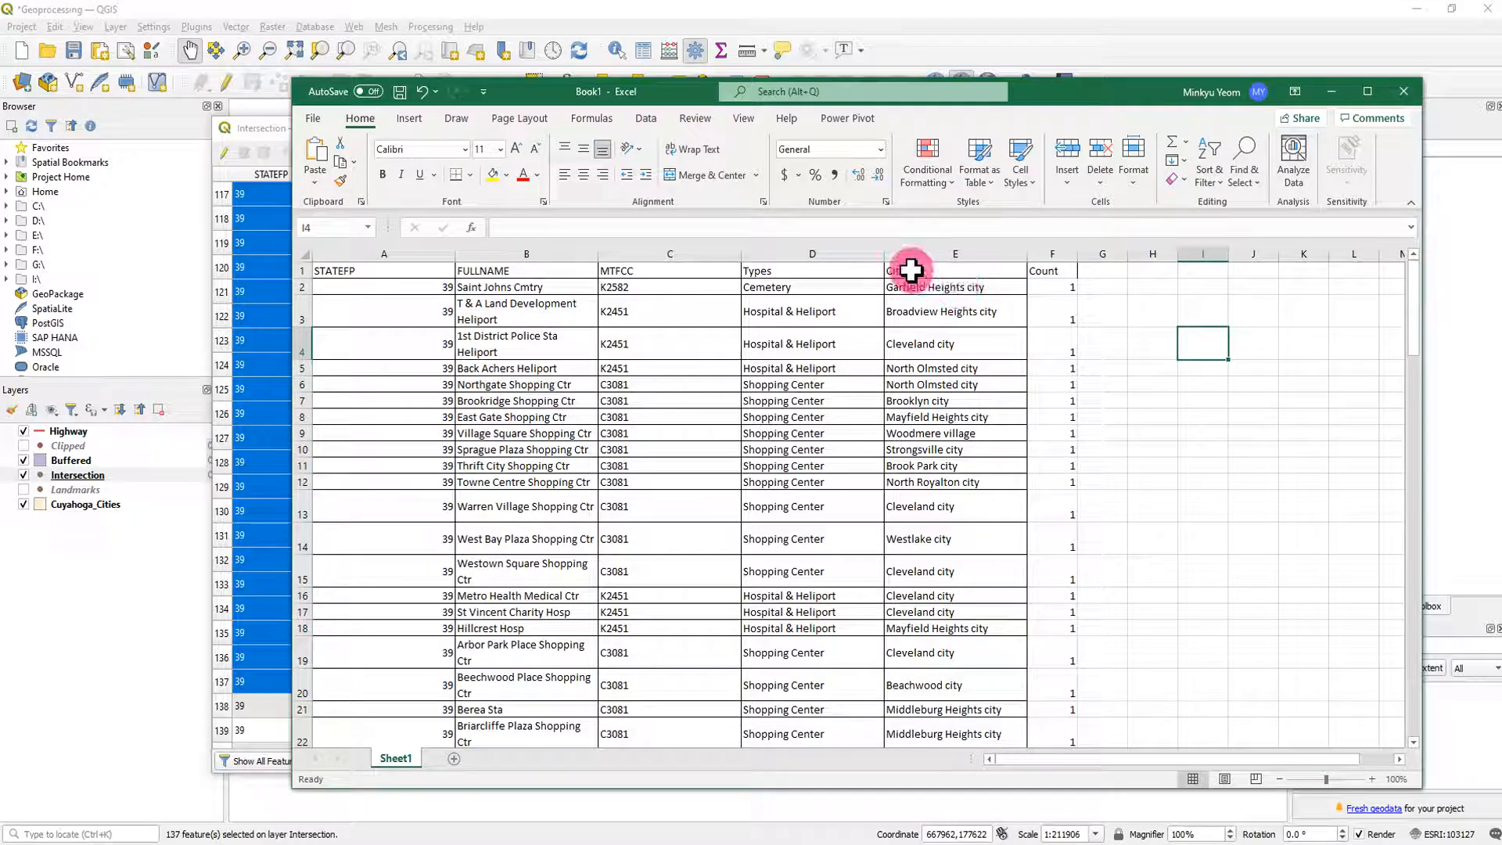
drag(910, 271, 1052, 271)
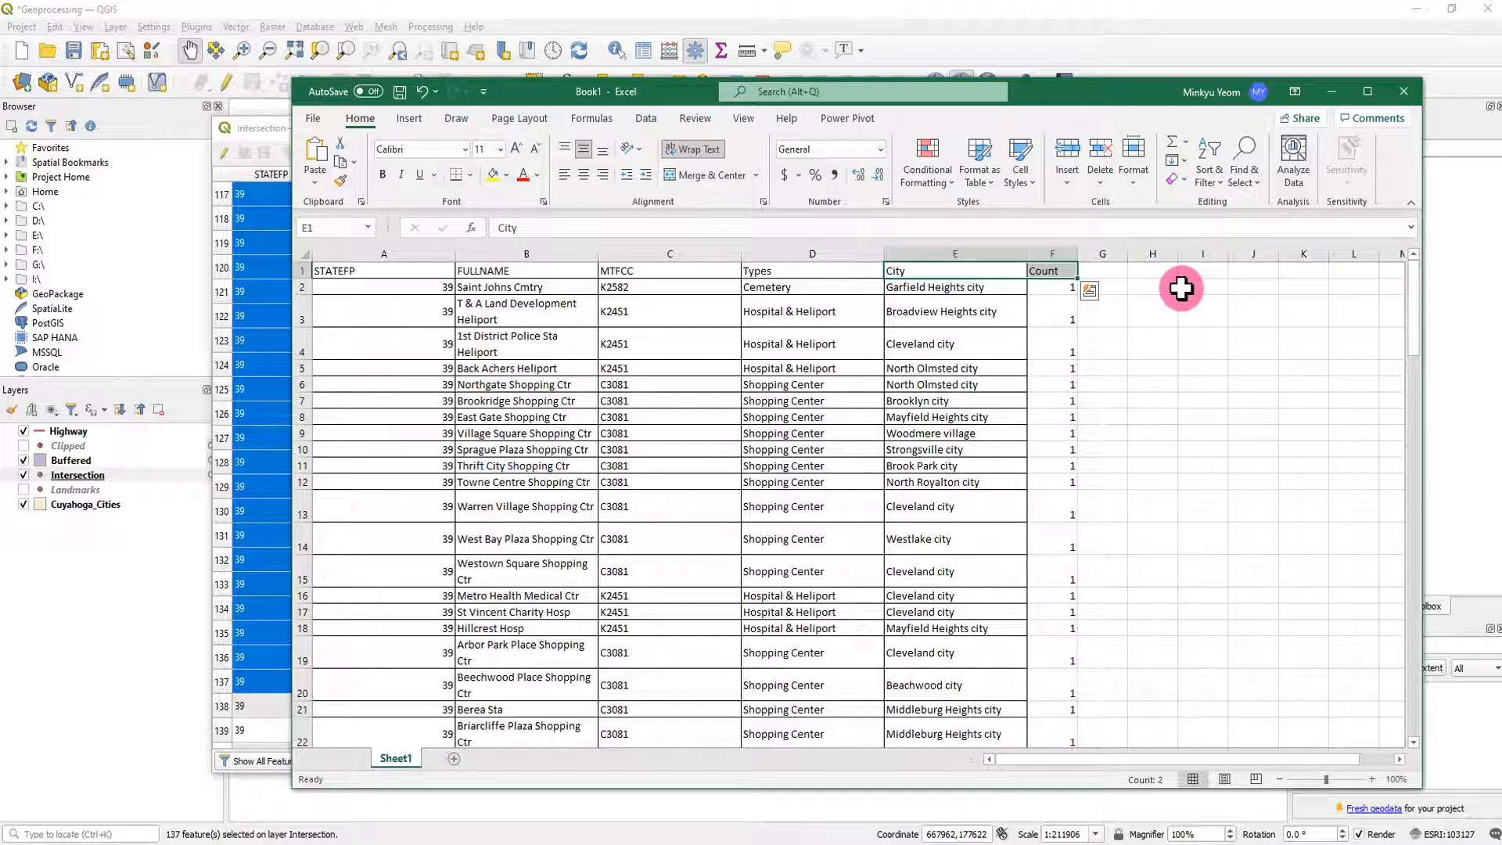
key(ctrl+shift+Down)
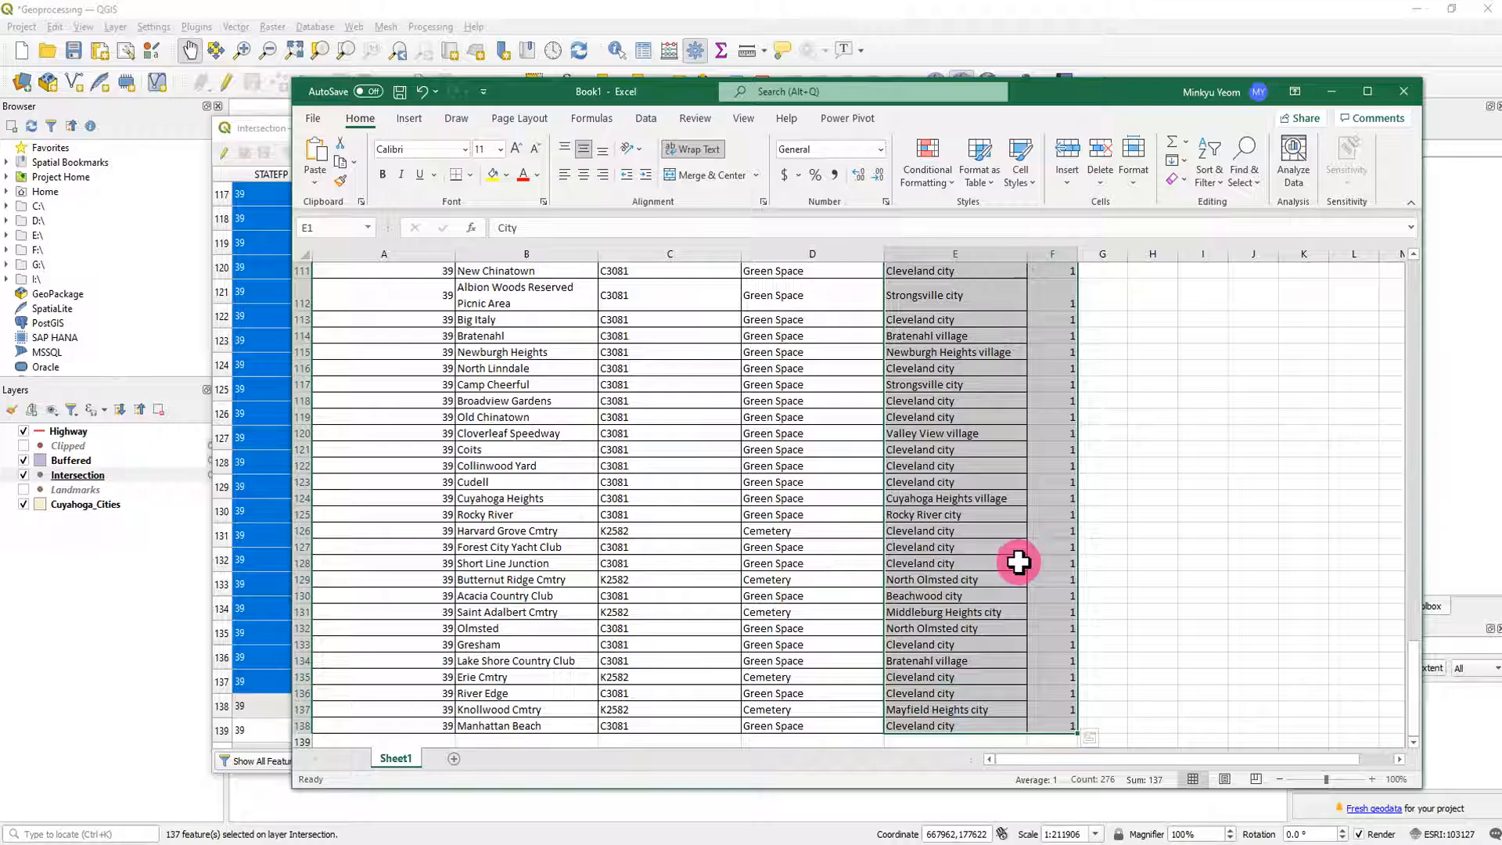
scroll(1017, 562, up, 16)
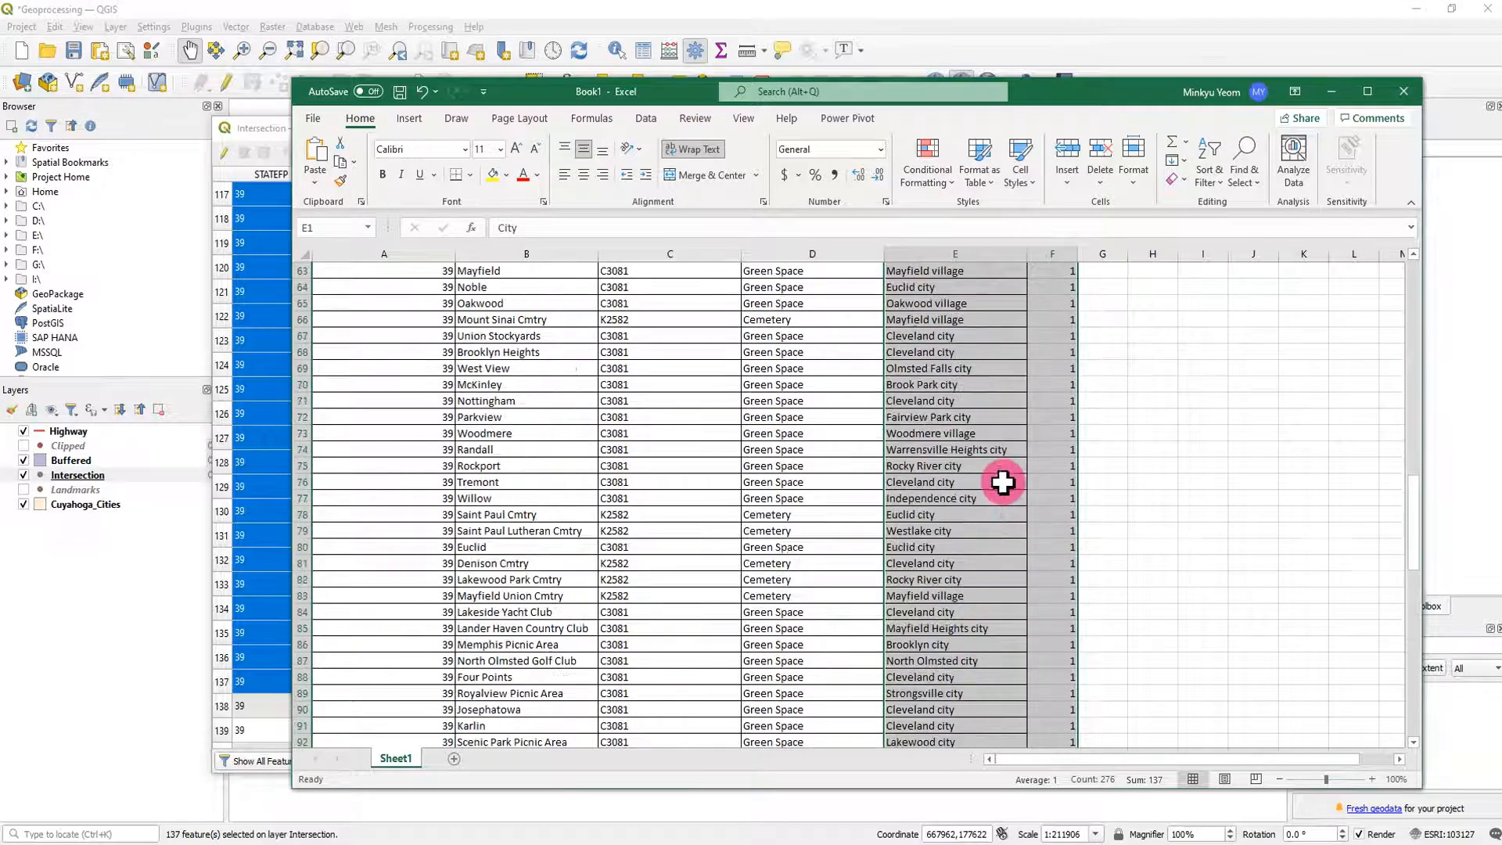
scroll(1008, 492, up, 20)
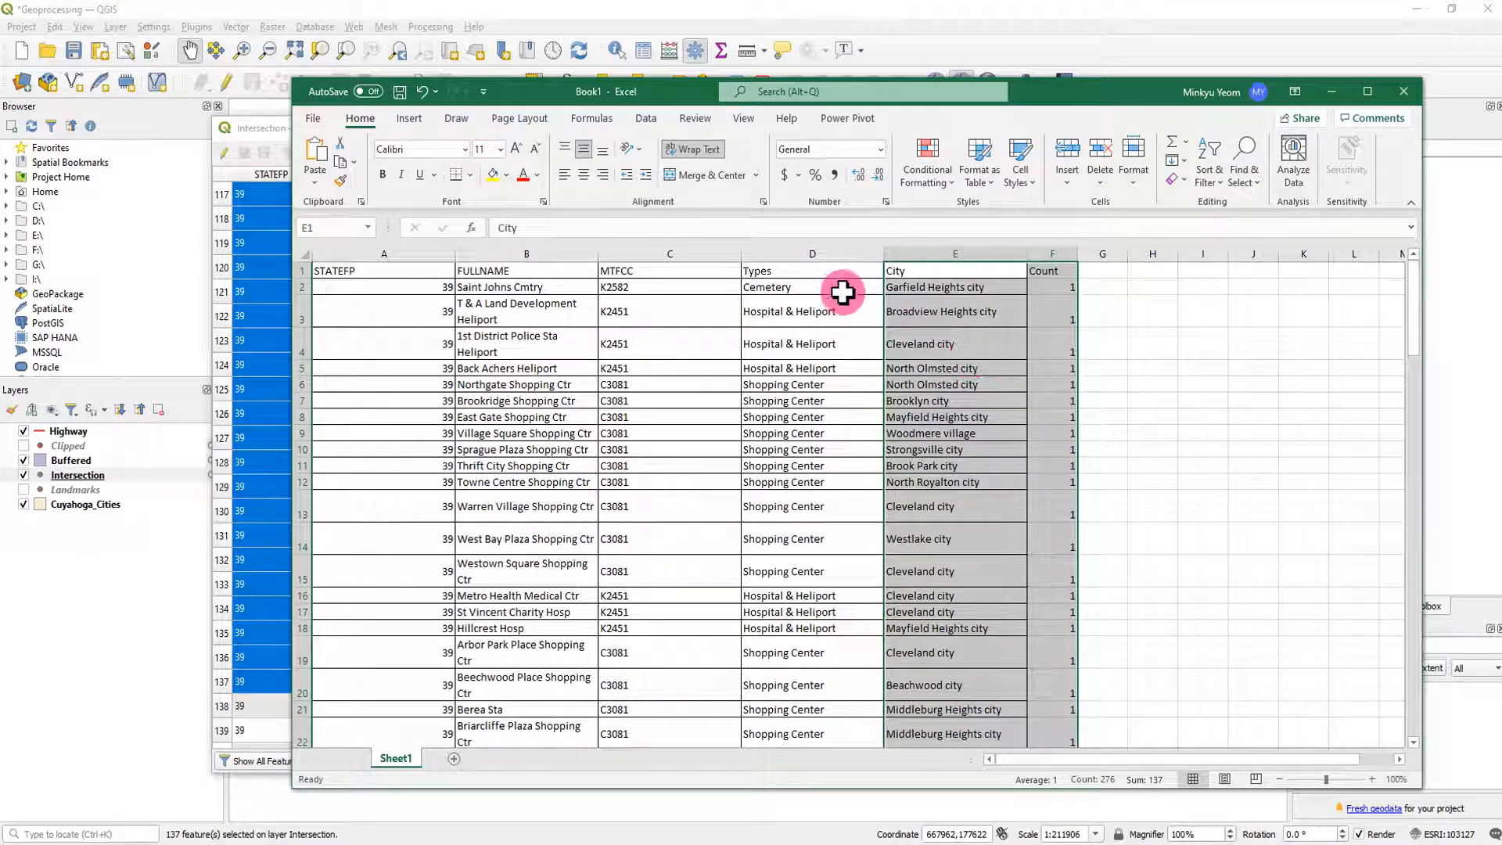
- Insert a PivotTable on a new worksheet from all rows of the Types, City and Count columns
drag(810, 271, 1039, 274)
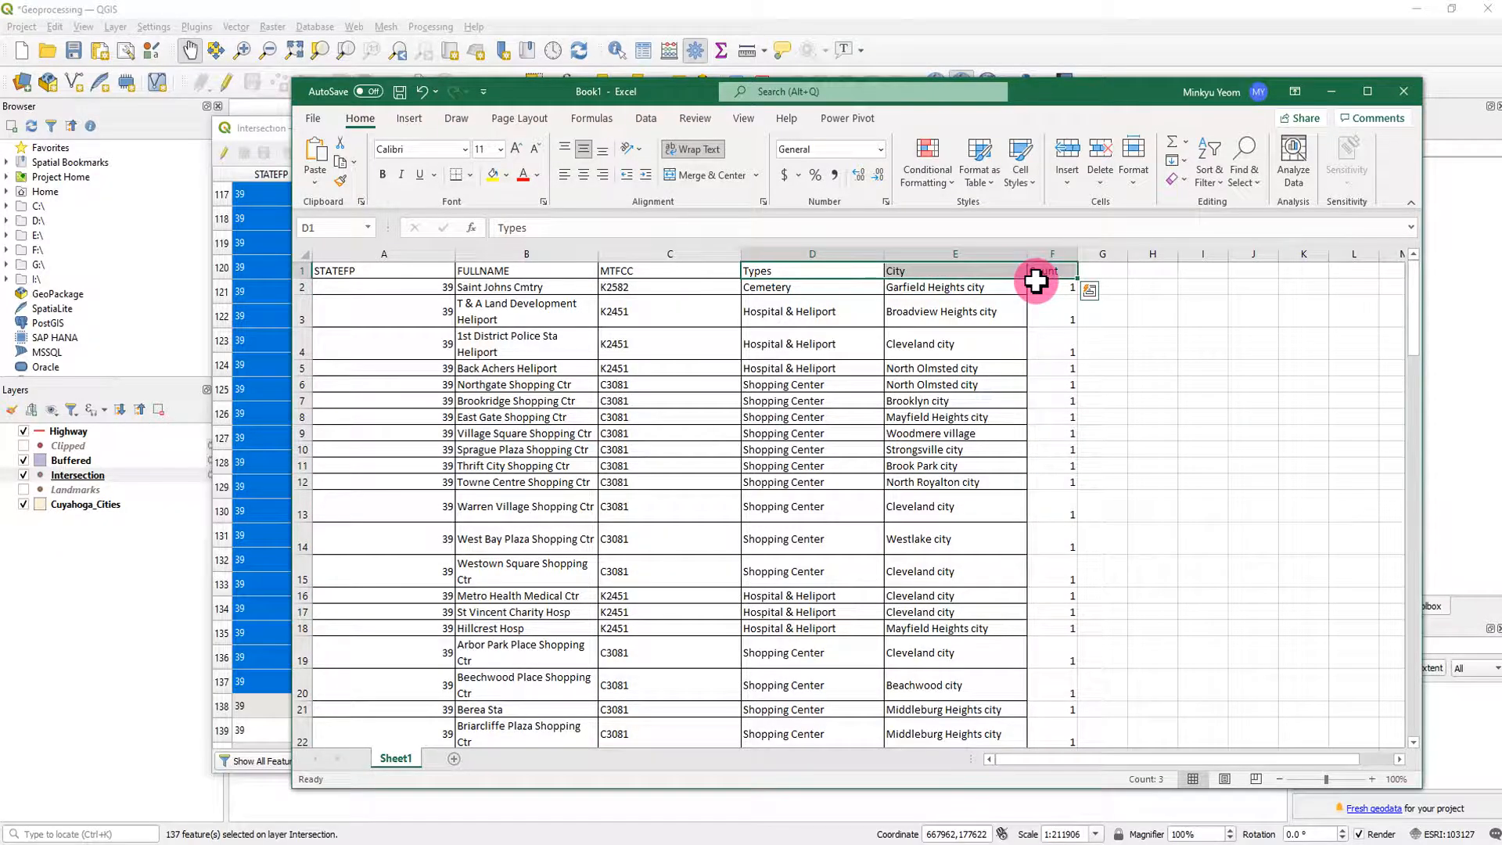
key(ctrl+shift+Down)
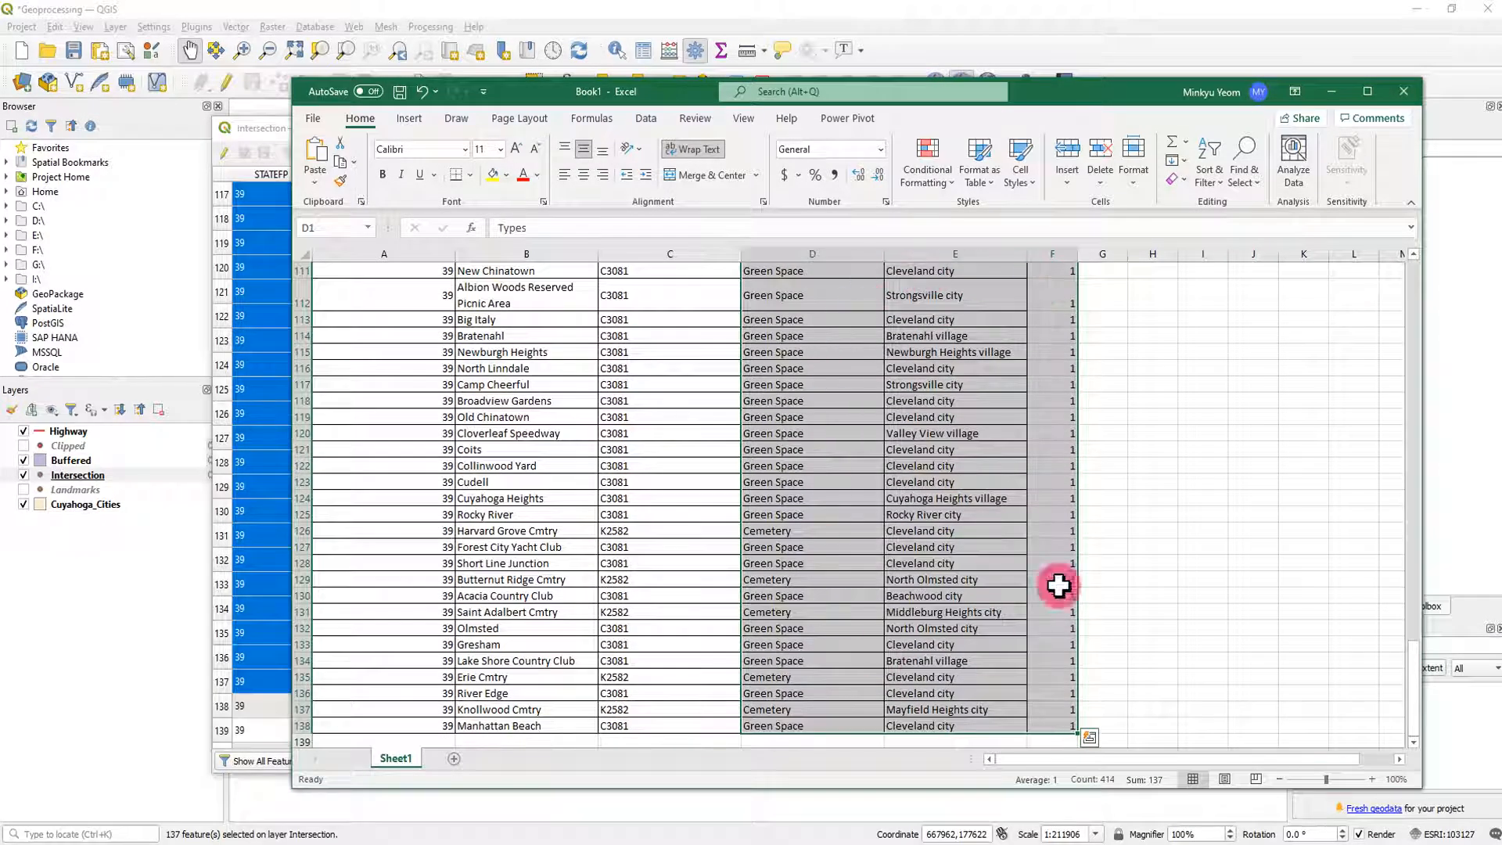
click(411, 120)
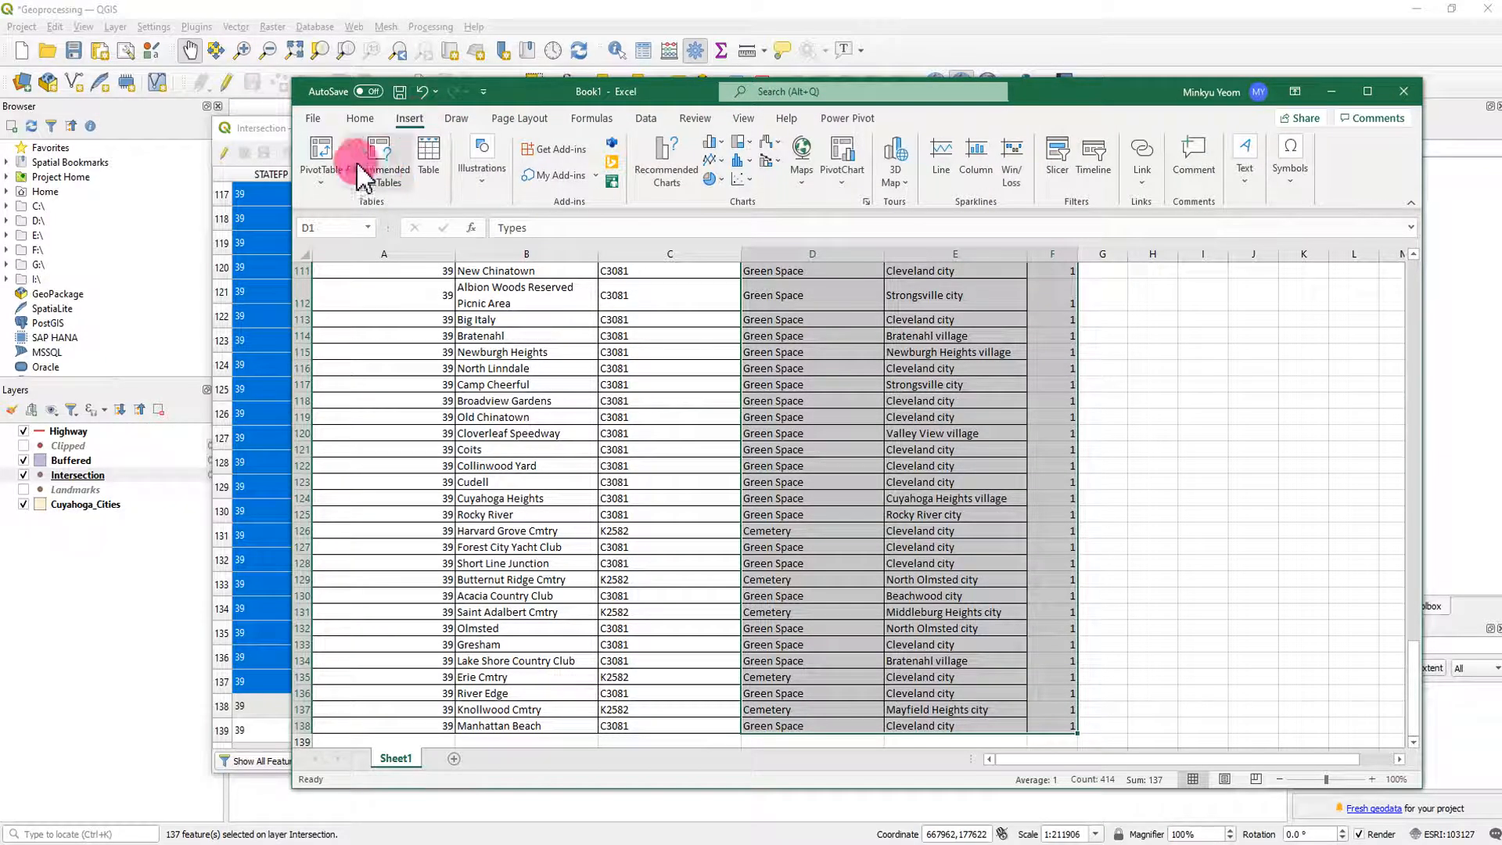
click(332, 160)
click(752, 716)
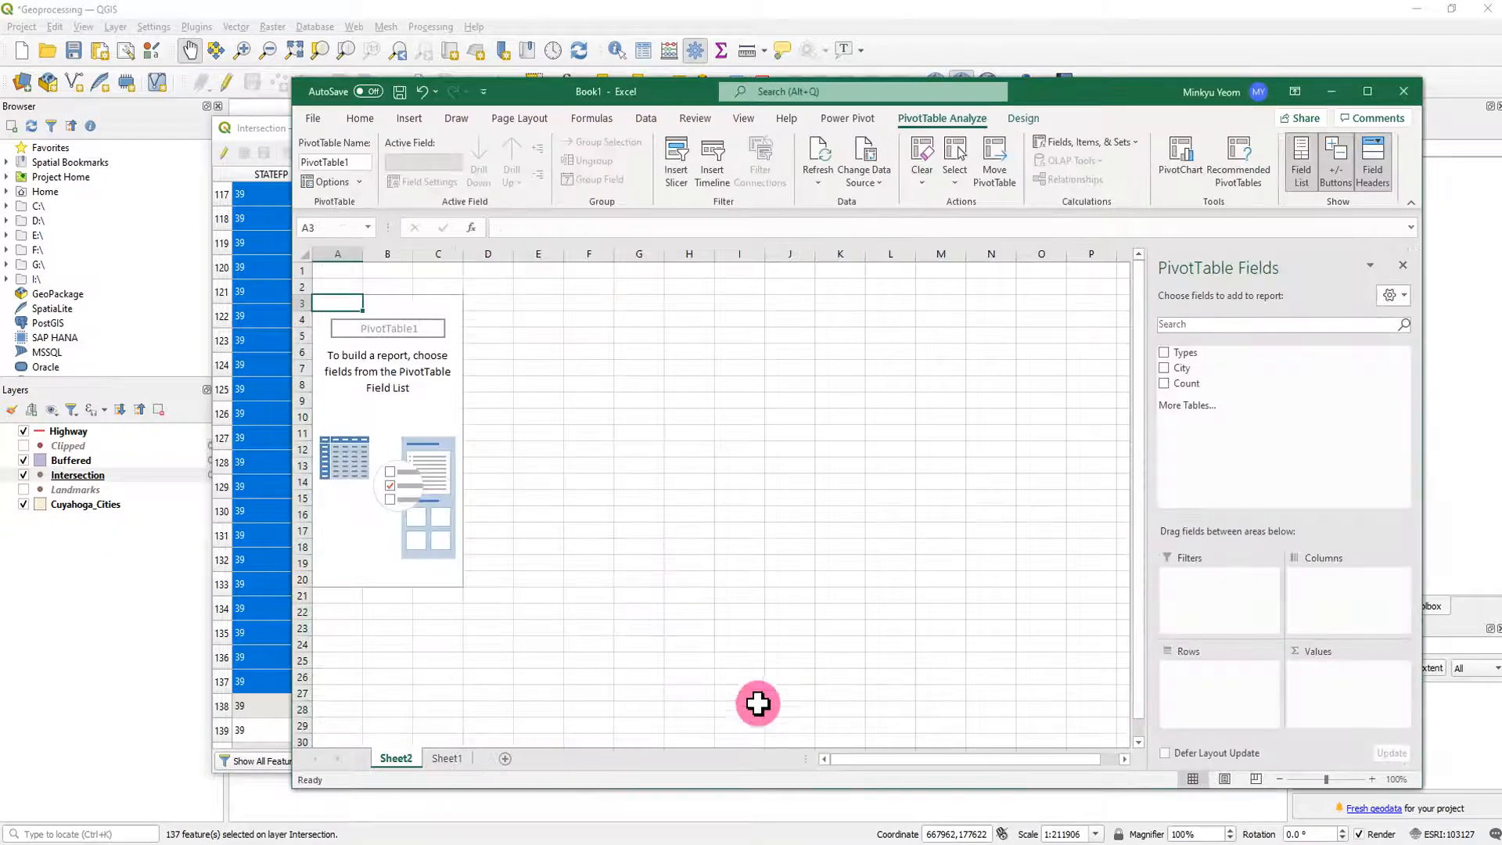
- Lay out the PivotTable with City as rows, Types as columns and Sum of Count as values, and enlarge the workbook window
click(1165, 352)
click(1165, 368)
click(1165, 383)
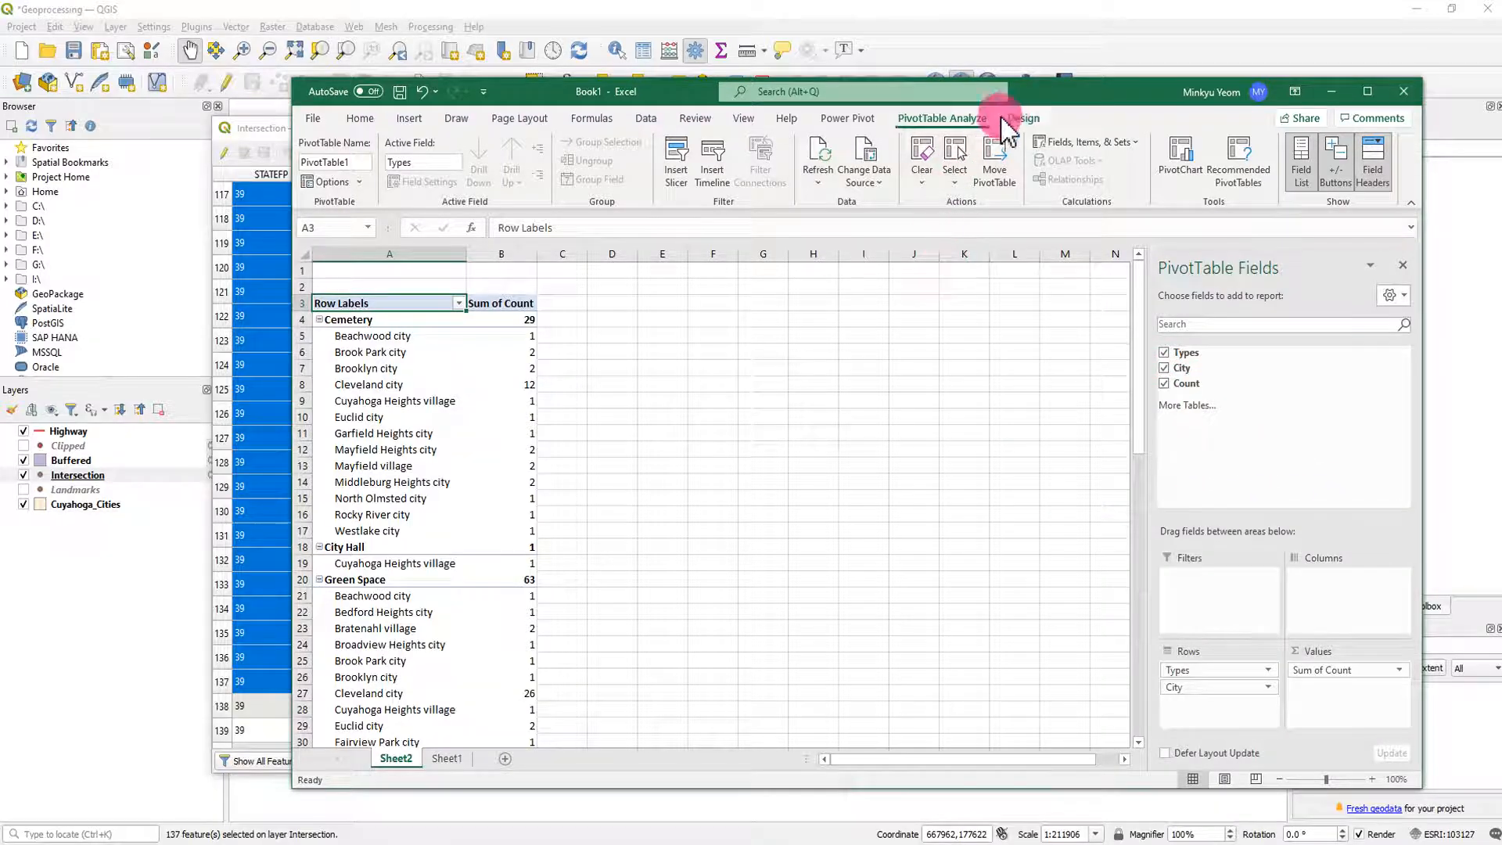
drag(1046, 99, 926, 63)
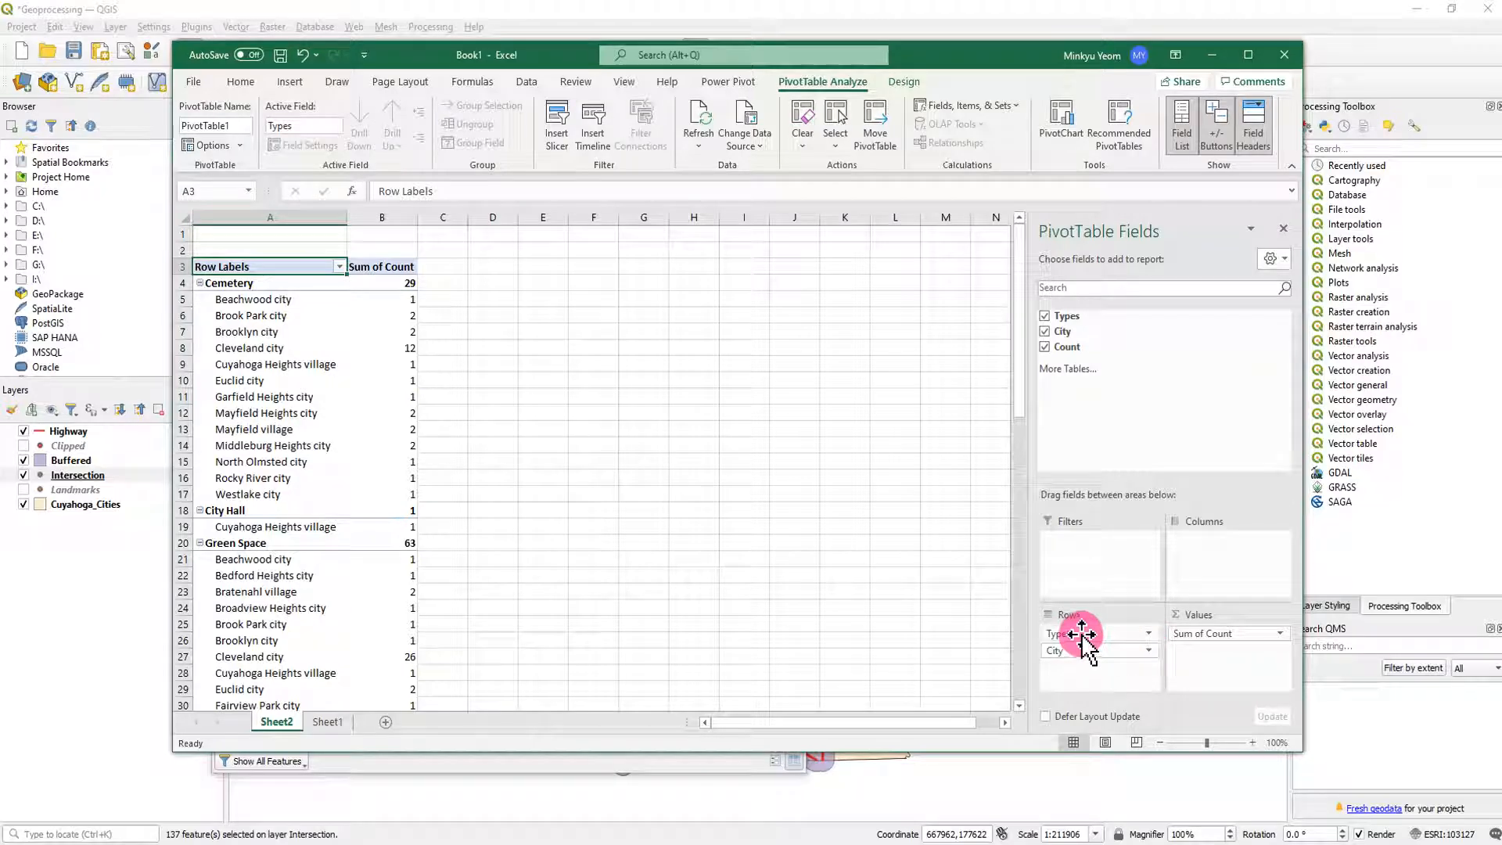
drag(1096, 643, 1224, 599)
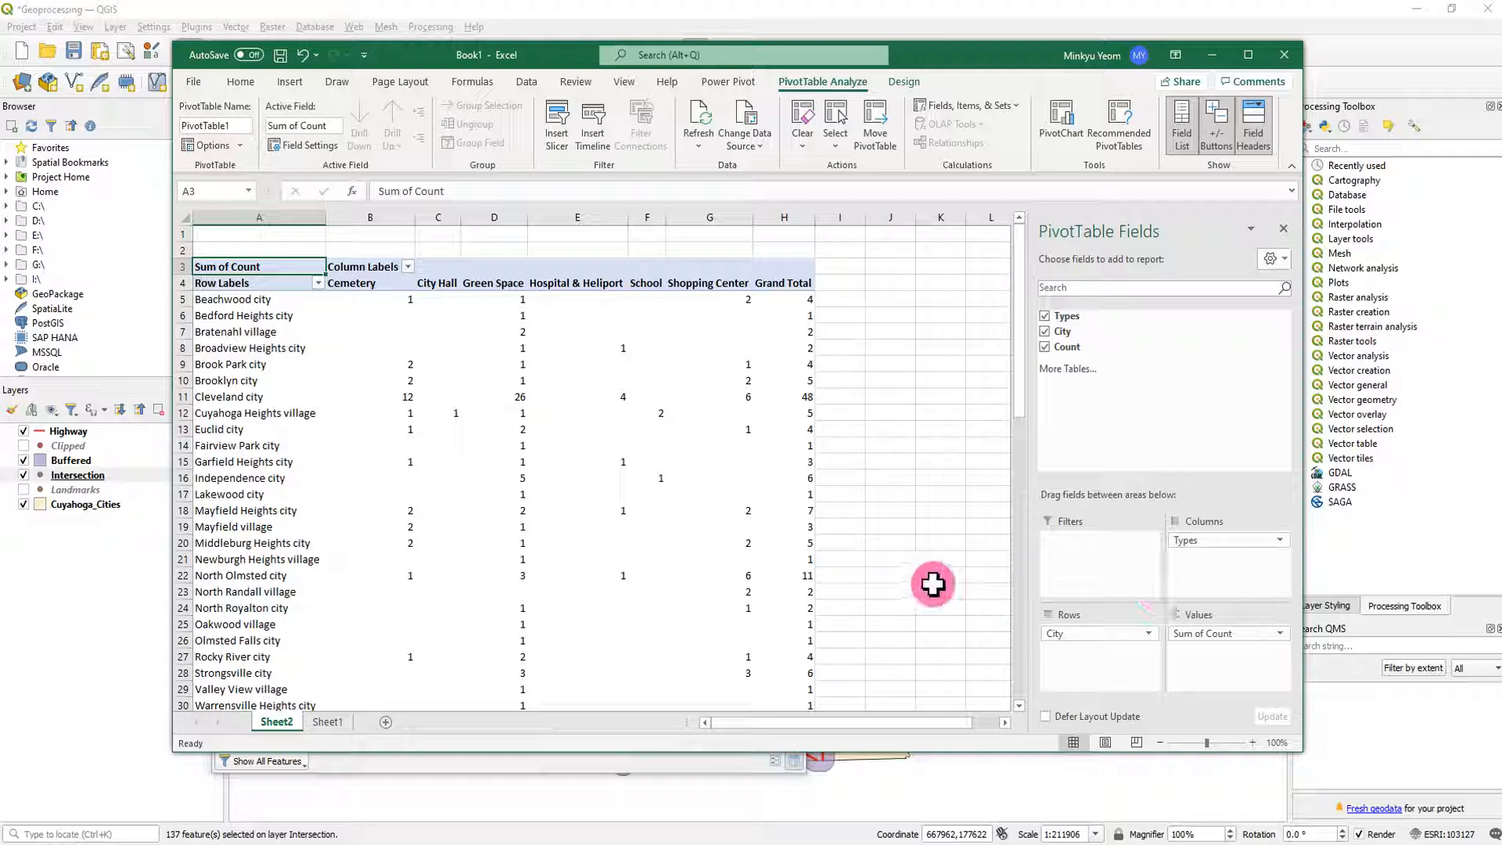
drag(946, 753, 929, 791)
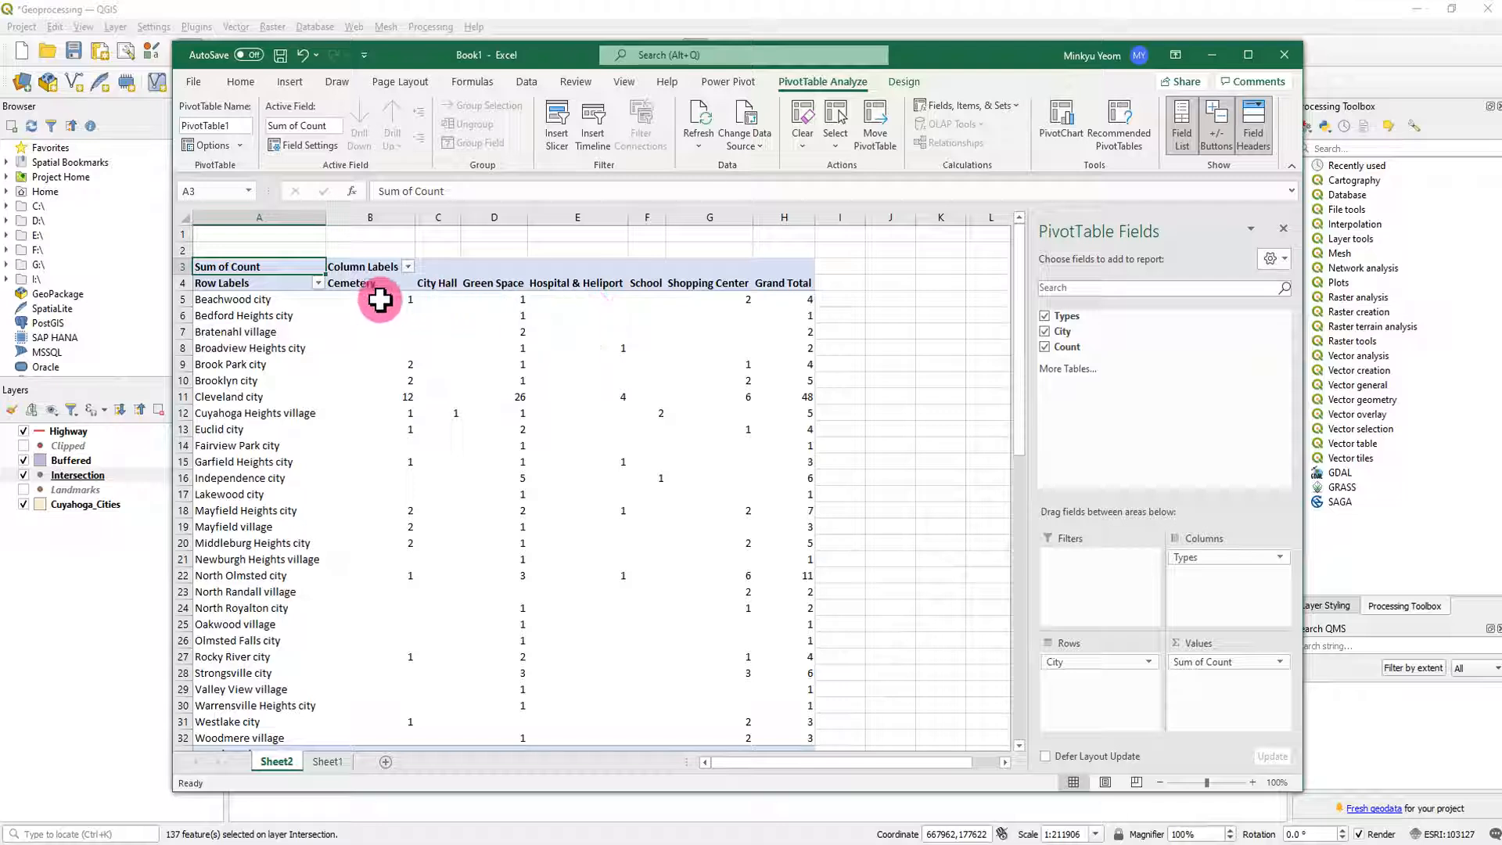
- Examine the Beachwood city row's landmark counts for the cemetery, city hall, green space and shopping center types
click(264, 300)
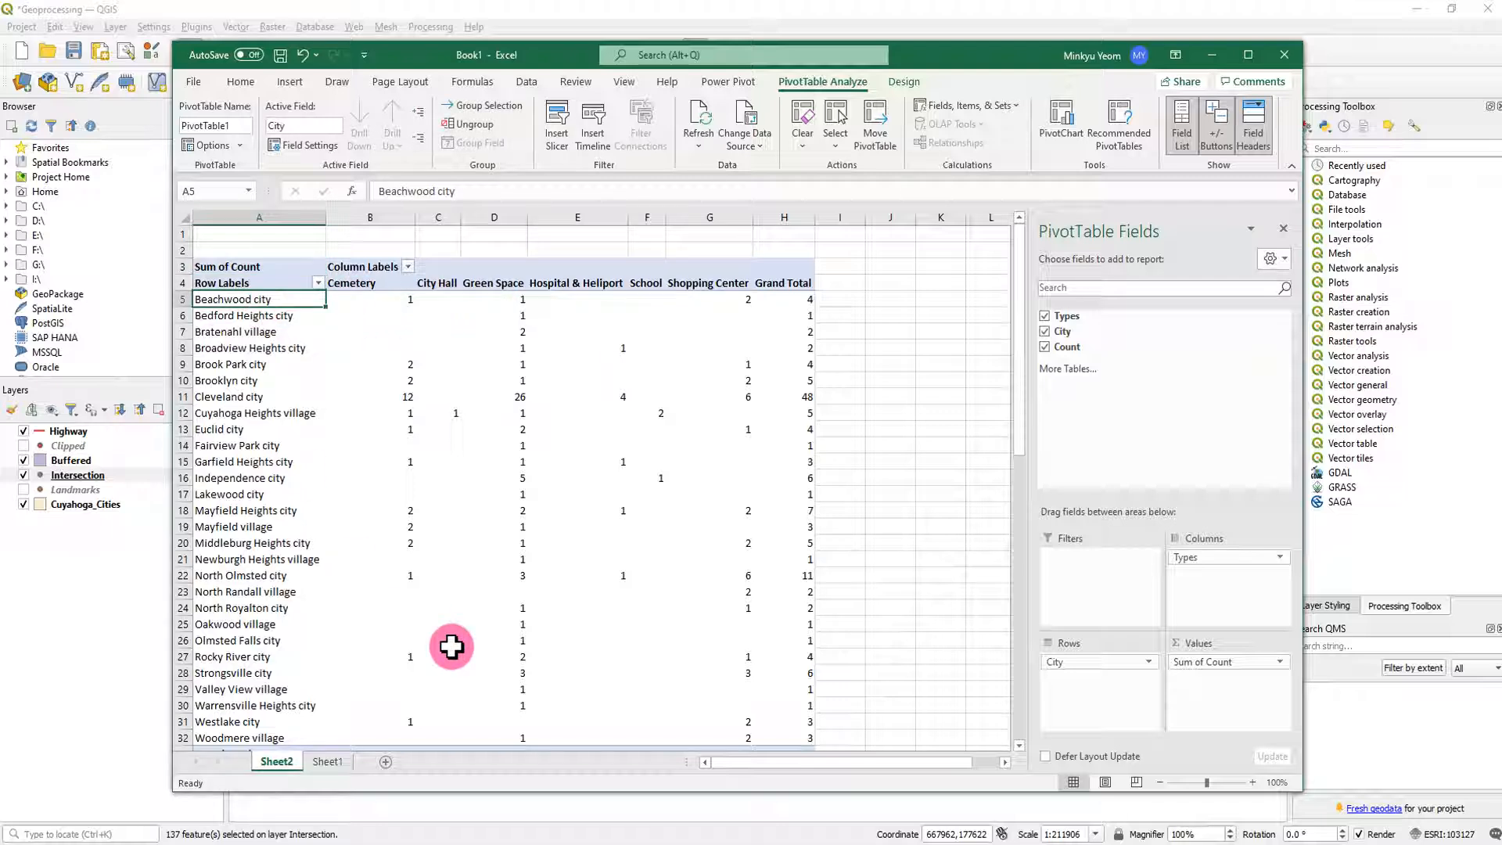
click(397, 298)
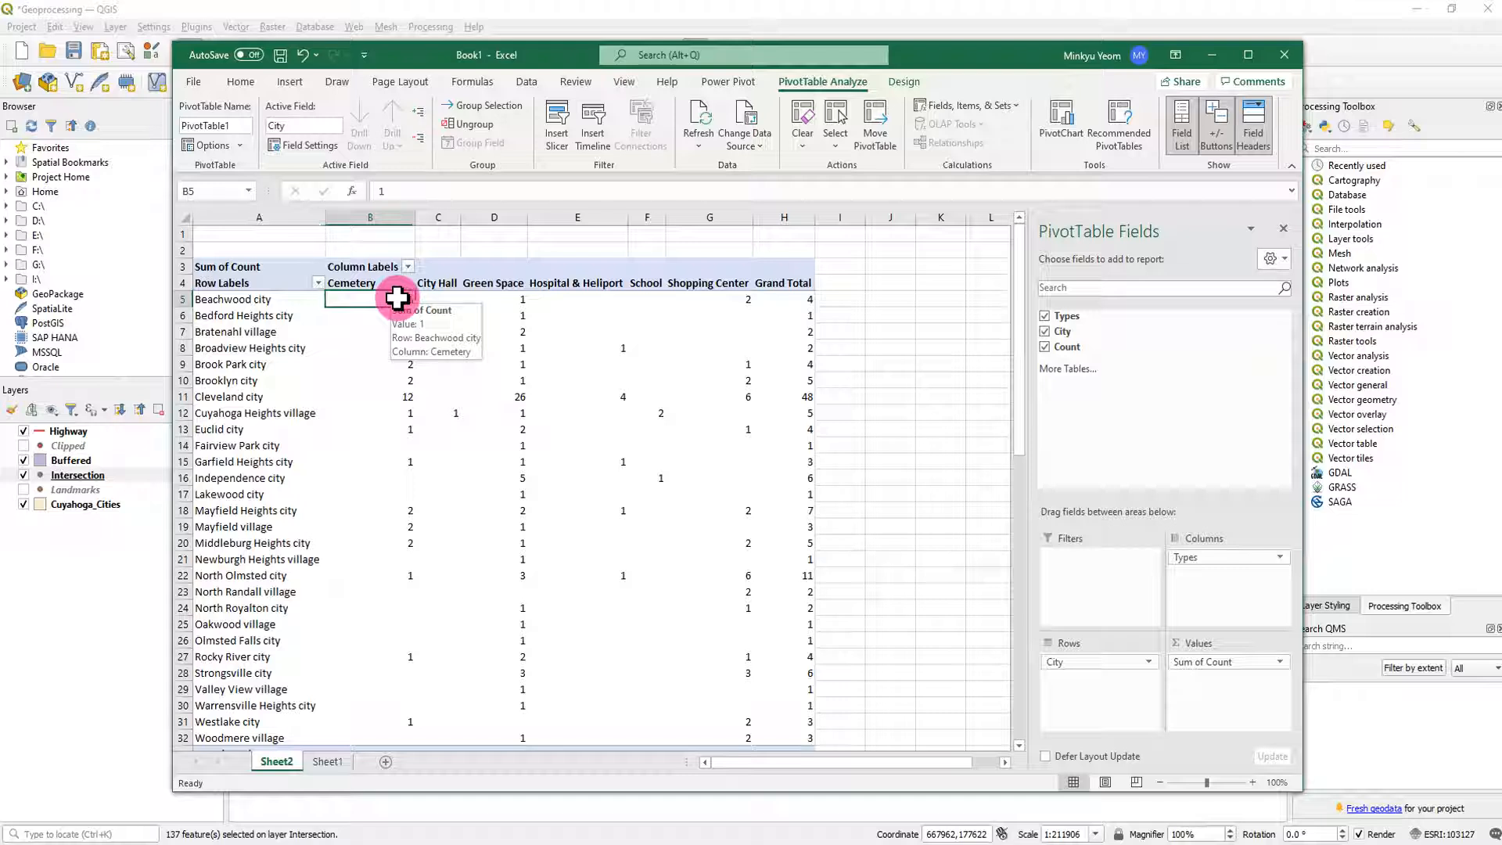
click(439, 298)
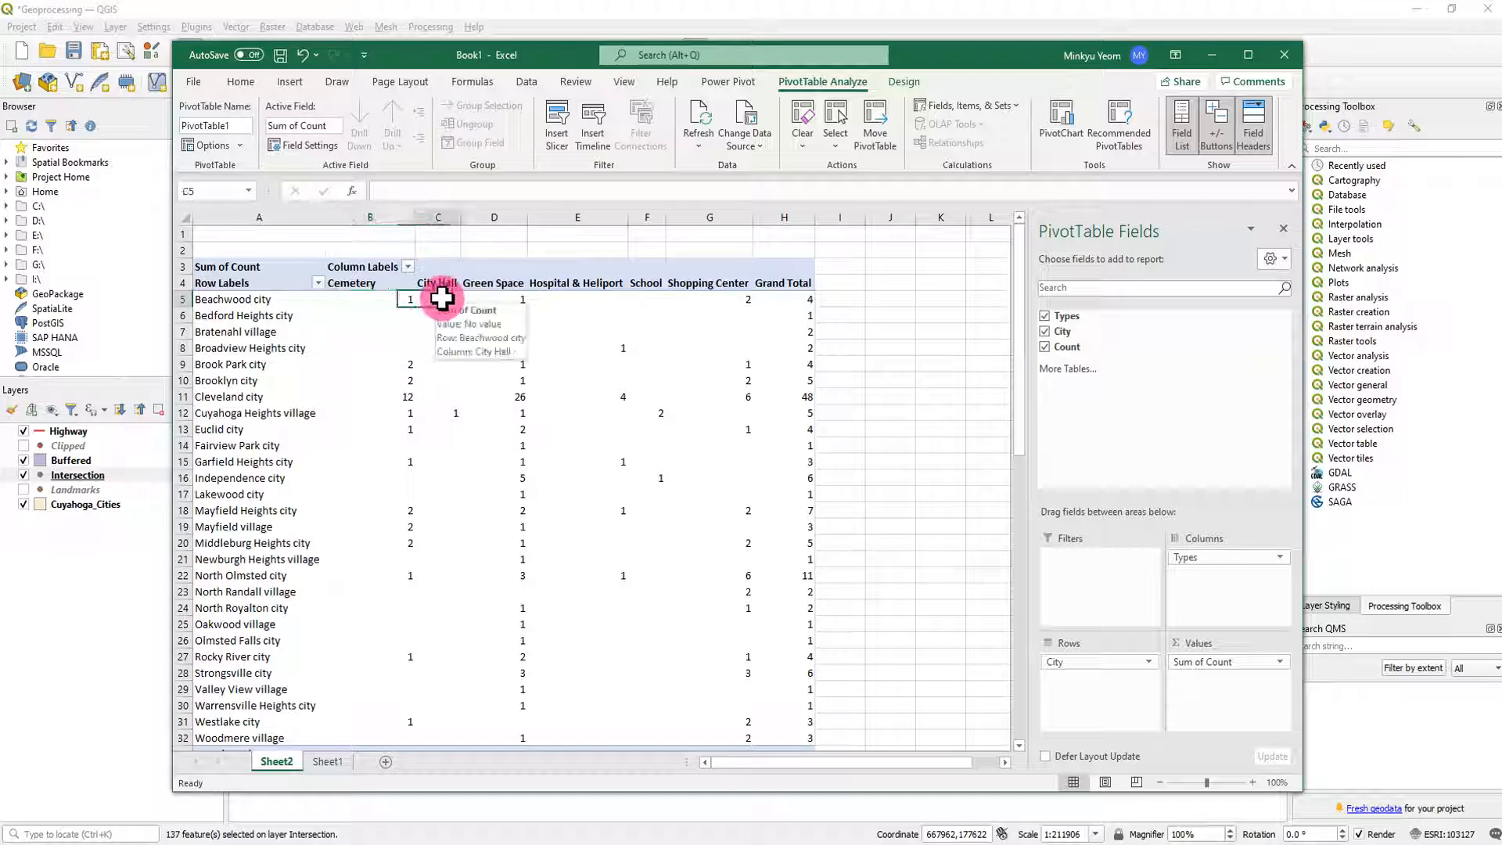
click(500, 299)
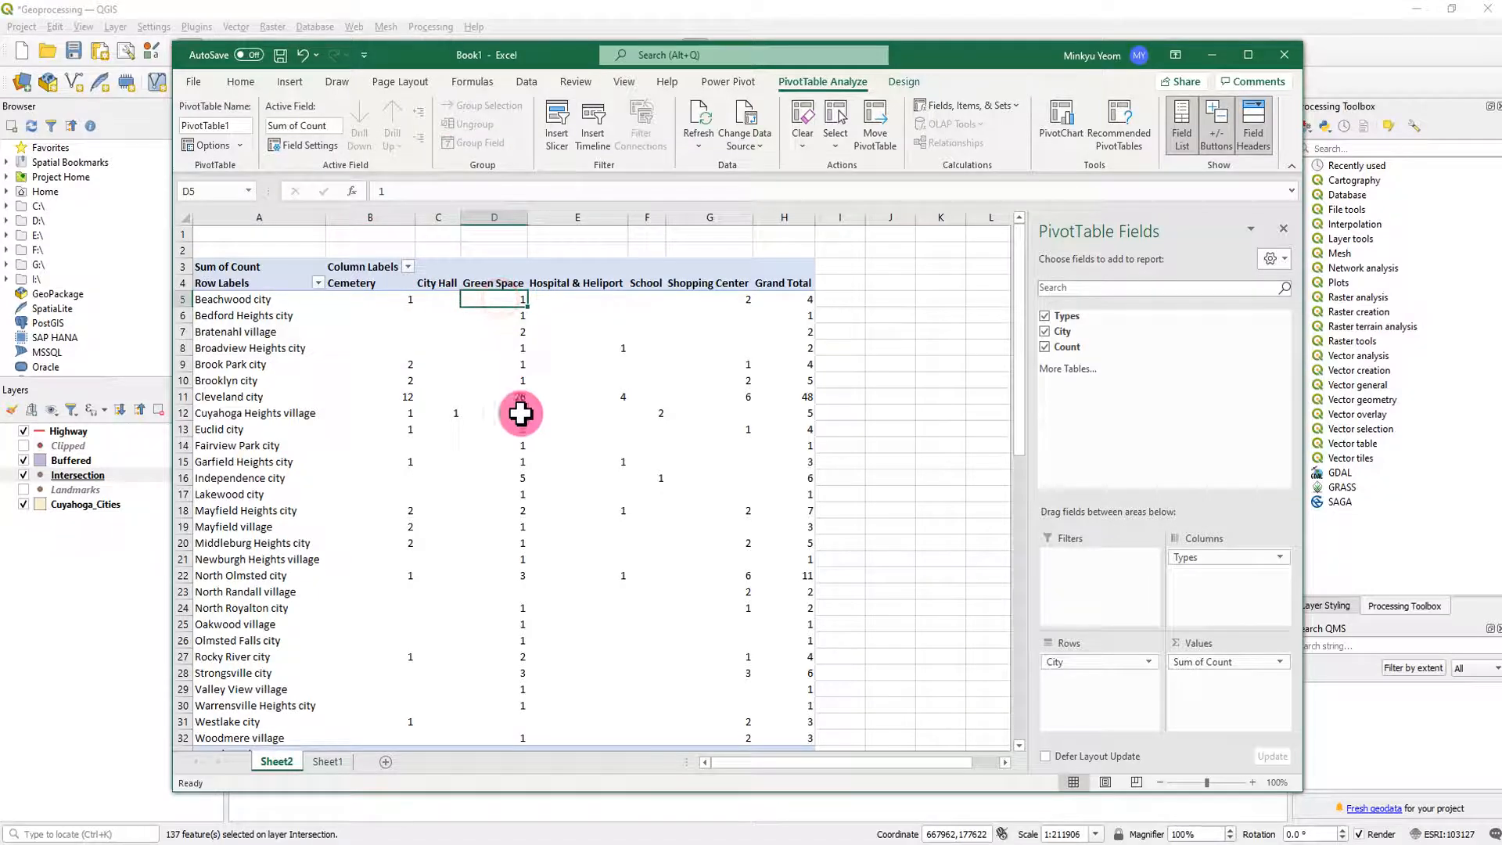
click(718, 298)
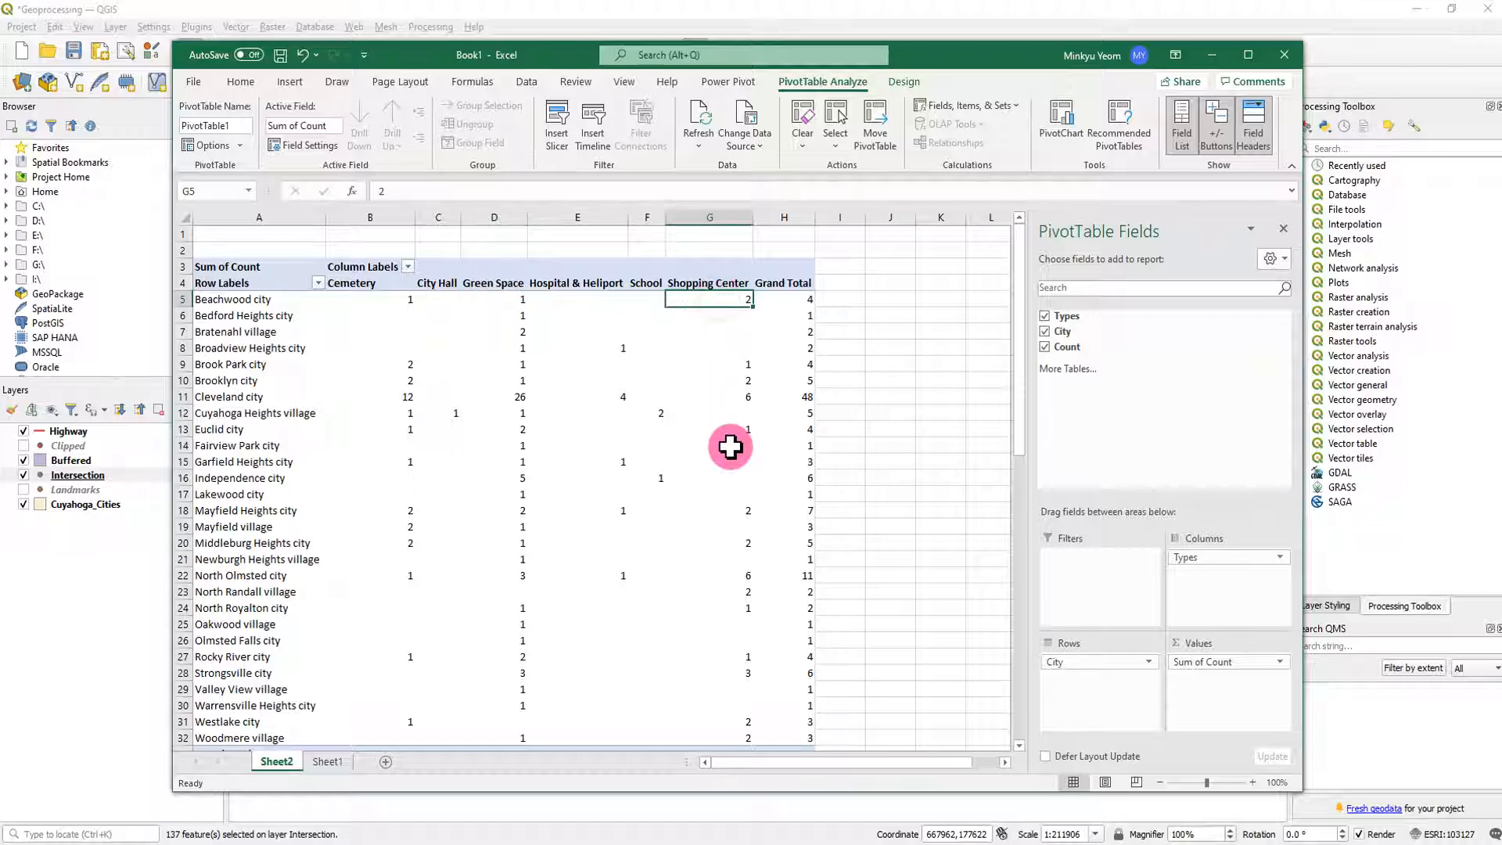
- Examine the PivotTable's landmark totals, from the Beachwood city total down to the Grand Total row
click(812, 299)
scroll(892, 432, down, 1)
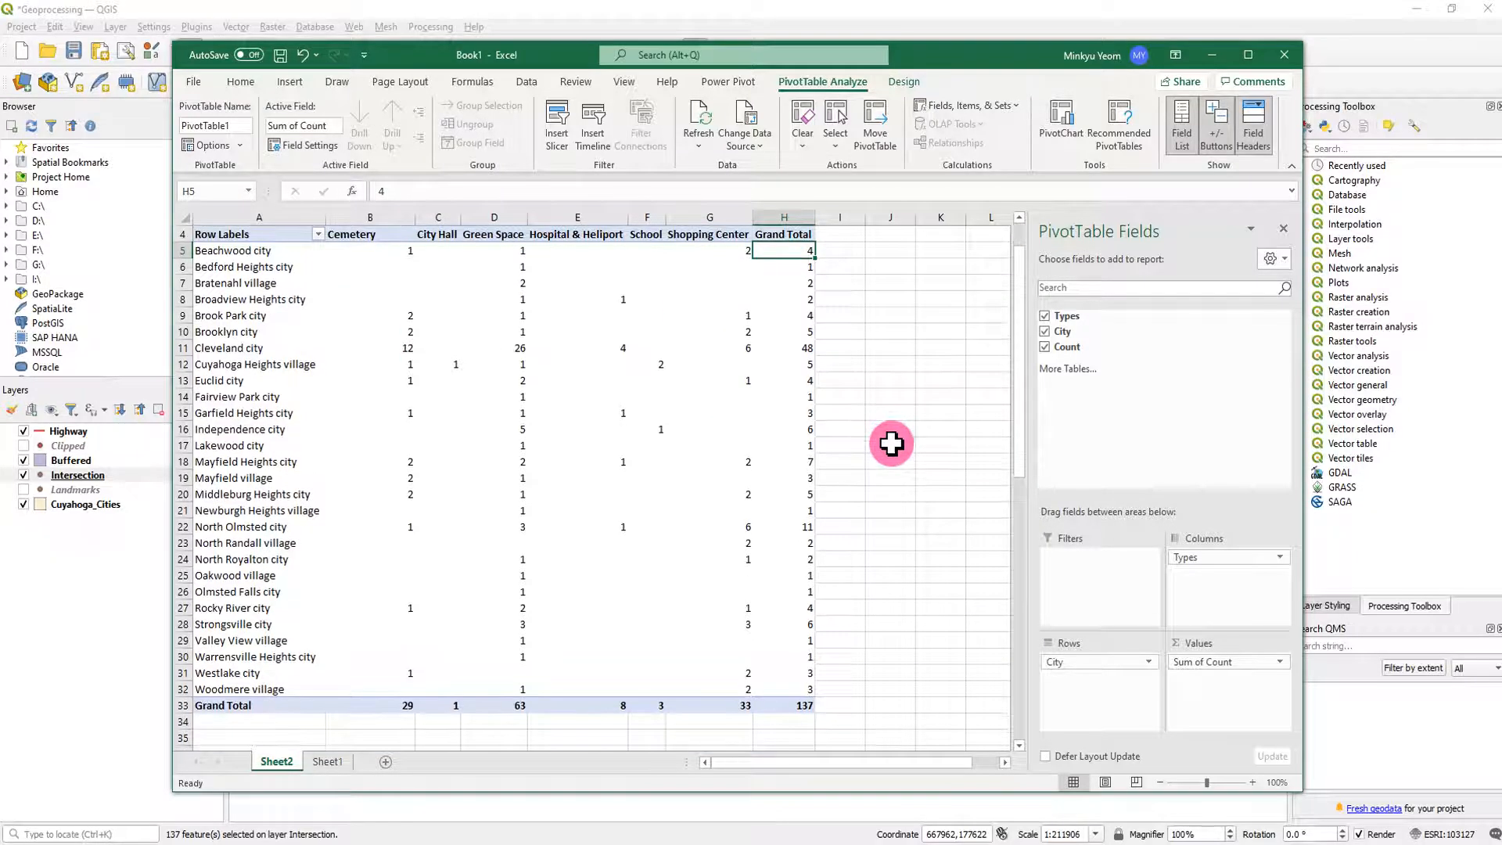
drag(803, 705, 252, 266)
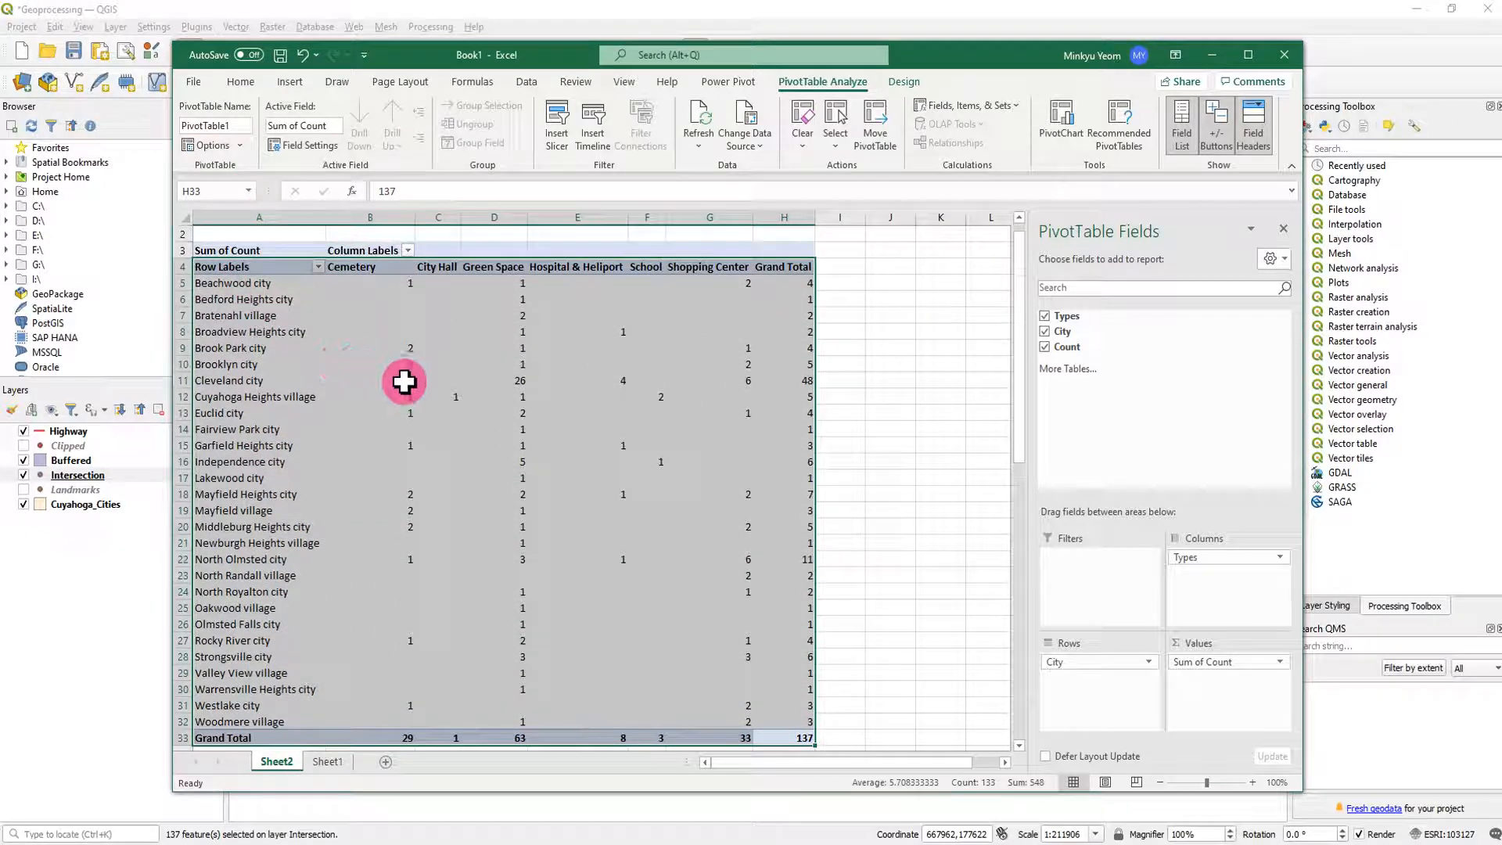
- Switch to the Geoprocessing Assignment document in Word and review its three numbered requirements on landmark counts, cities by type and highways
drag(0, 34, 973, 53)
drag(958, 632, 849, 584)
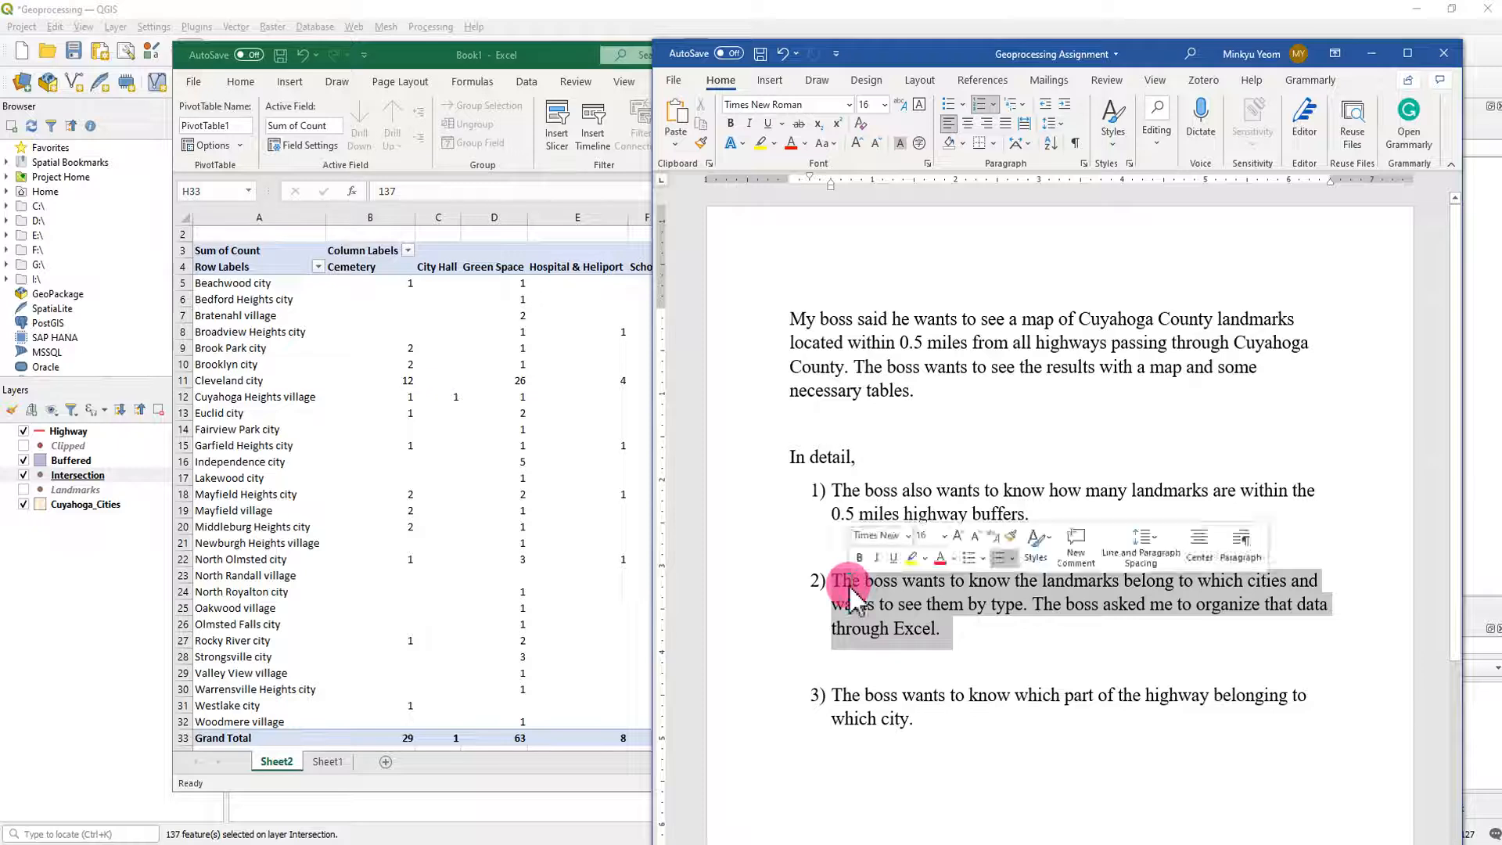
drag(1055, 522, 821, 493)
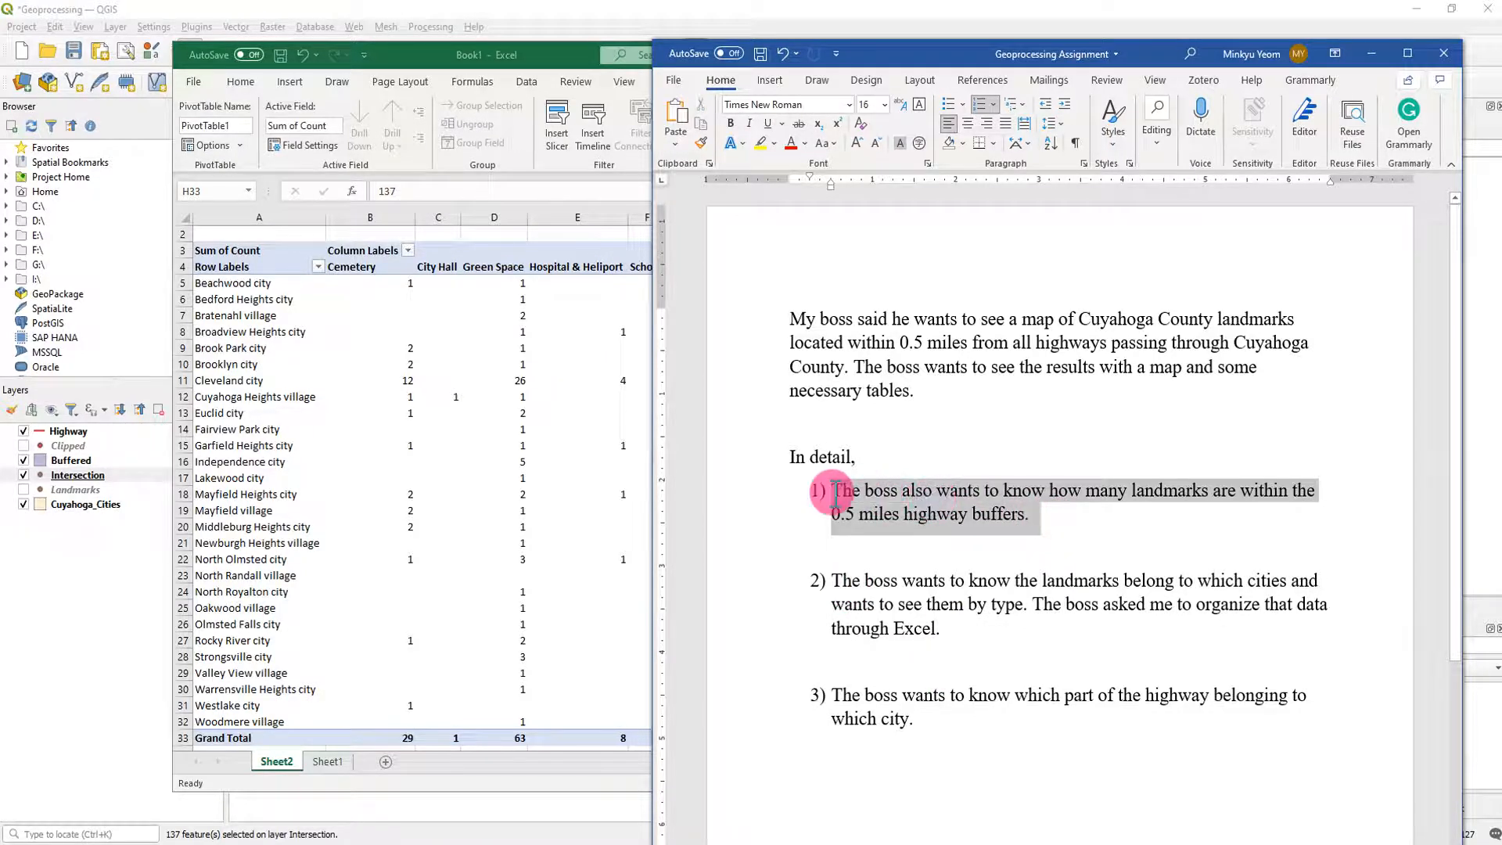
click(943, 726)
drag(934, 725, 832, 695)
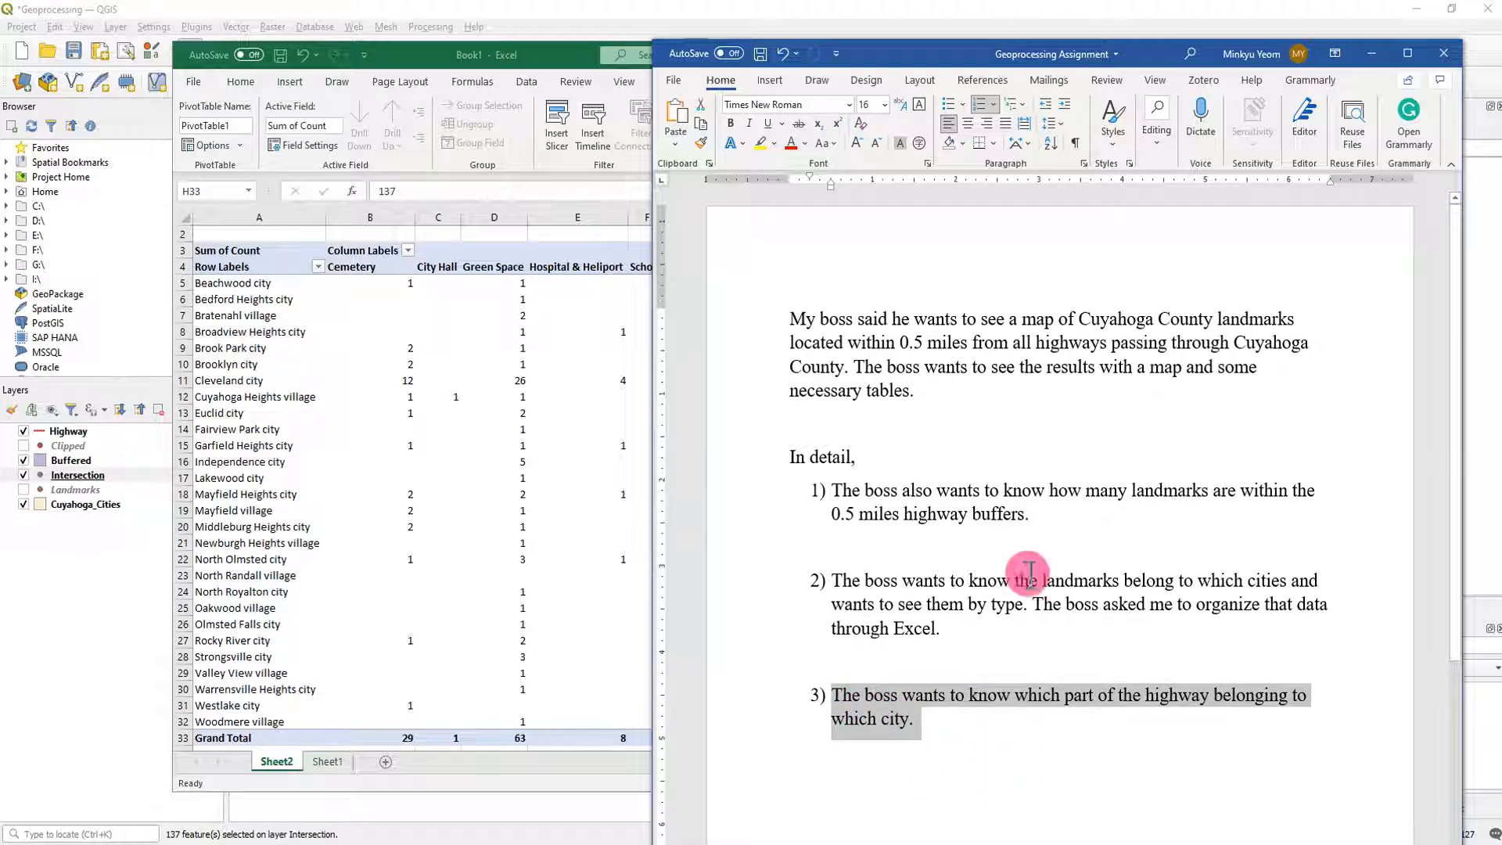
drag(939, 67, 0, 63)
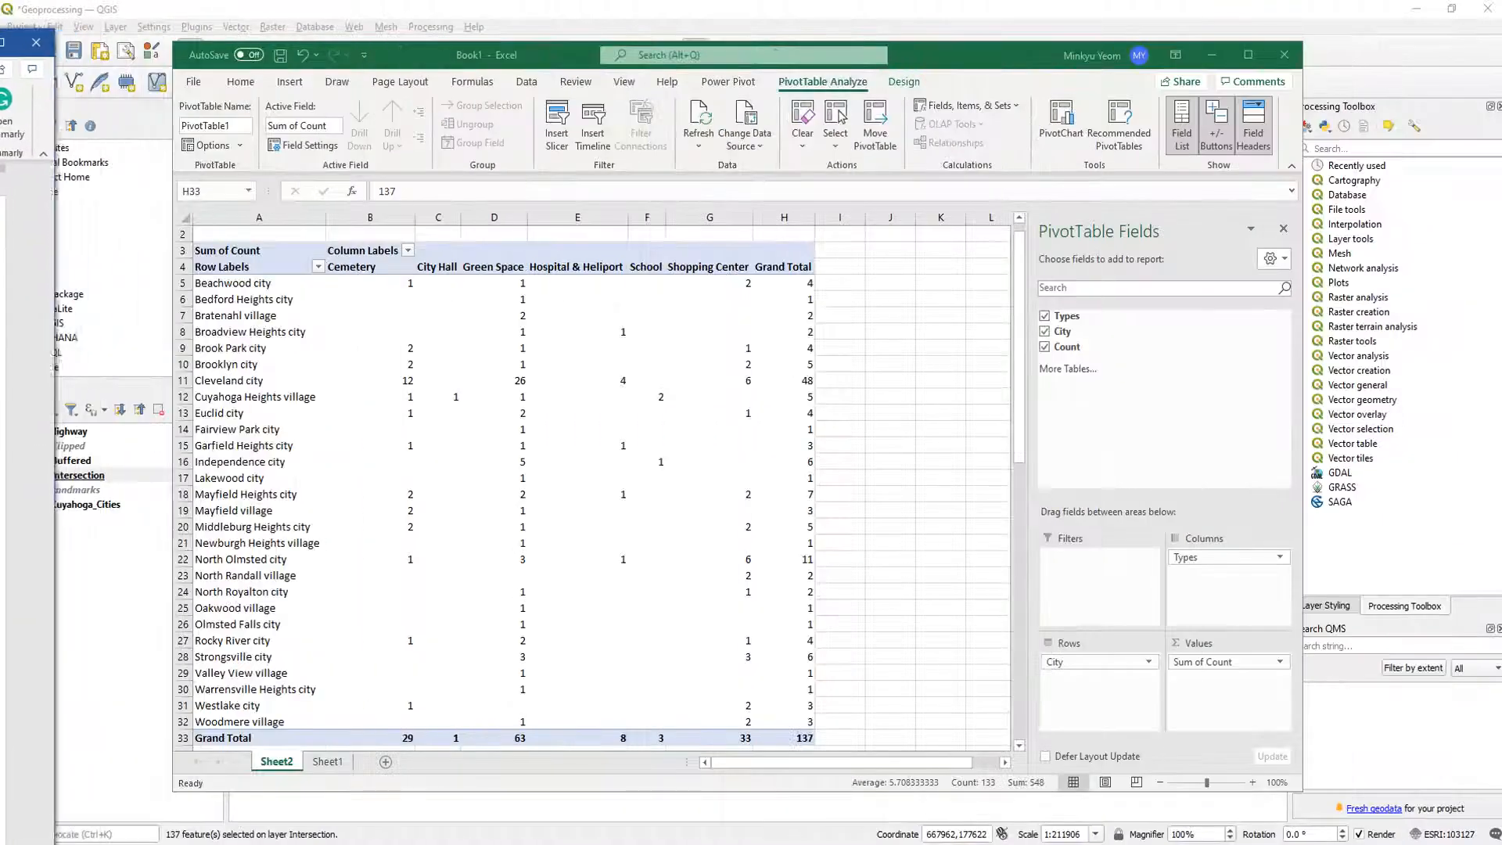
- Return to QGIS, close the Intersection attribute table and deselect all selected landmark features
drag(972, 64, 1501, 58)
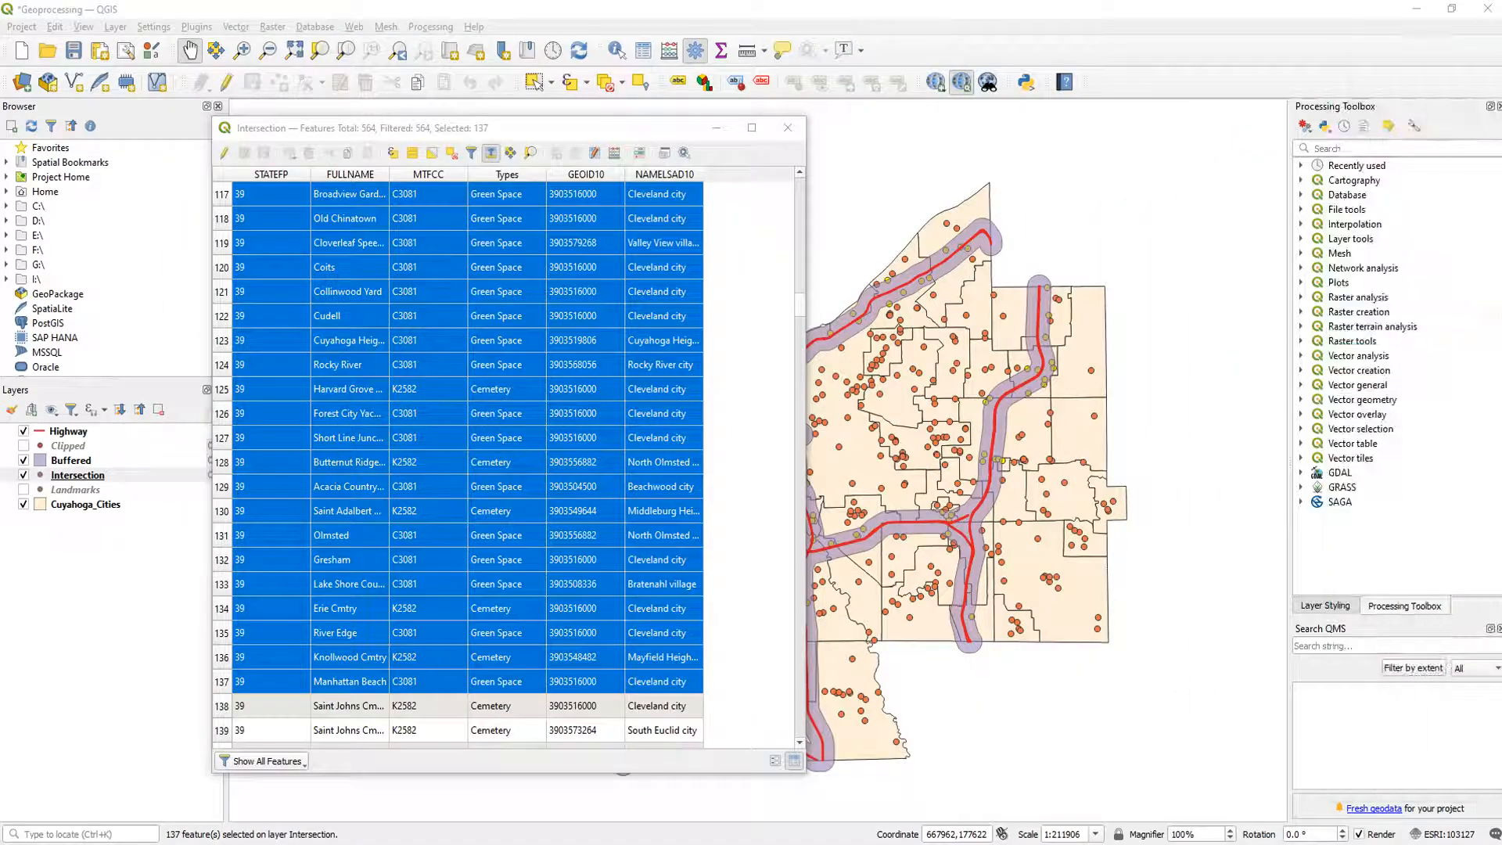
click(795, 131)
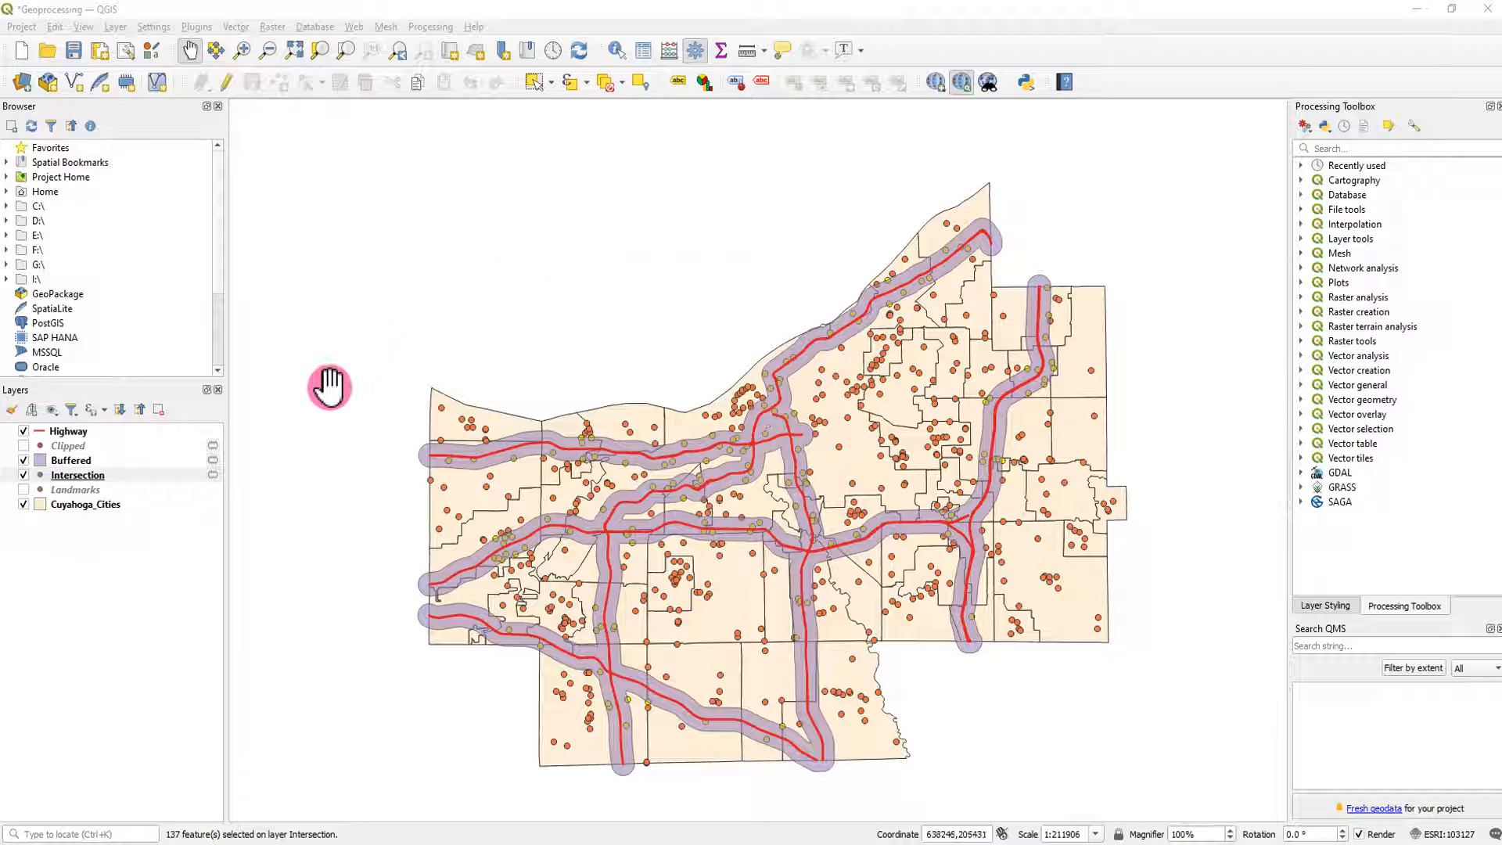
click(196, 470)
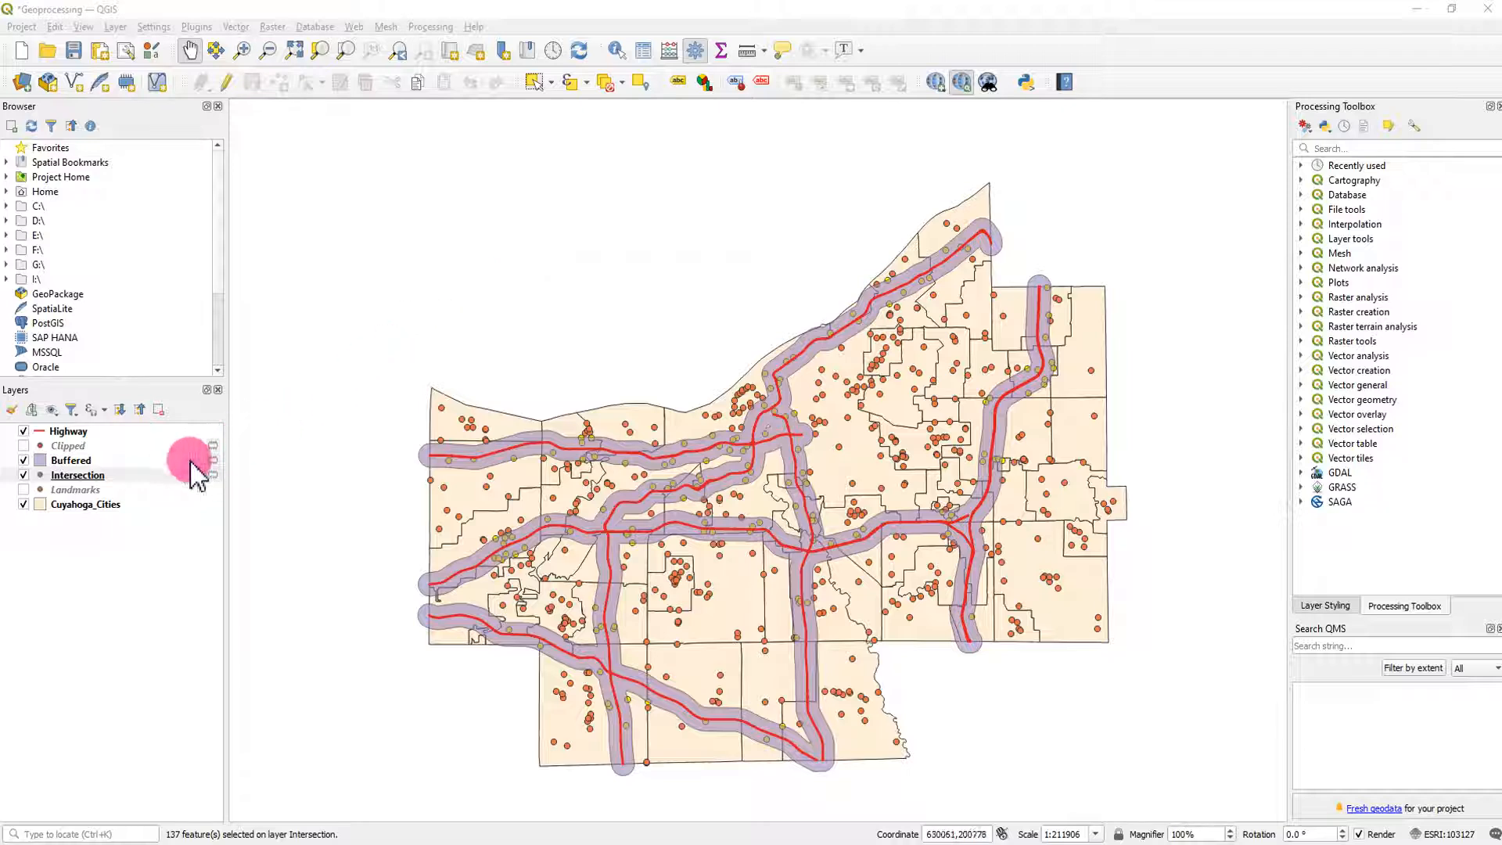
click(608, 88)
click(145, 554)
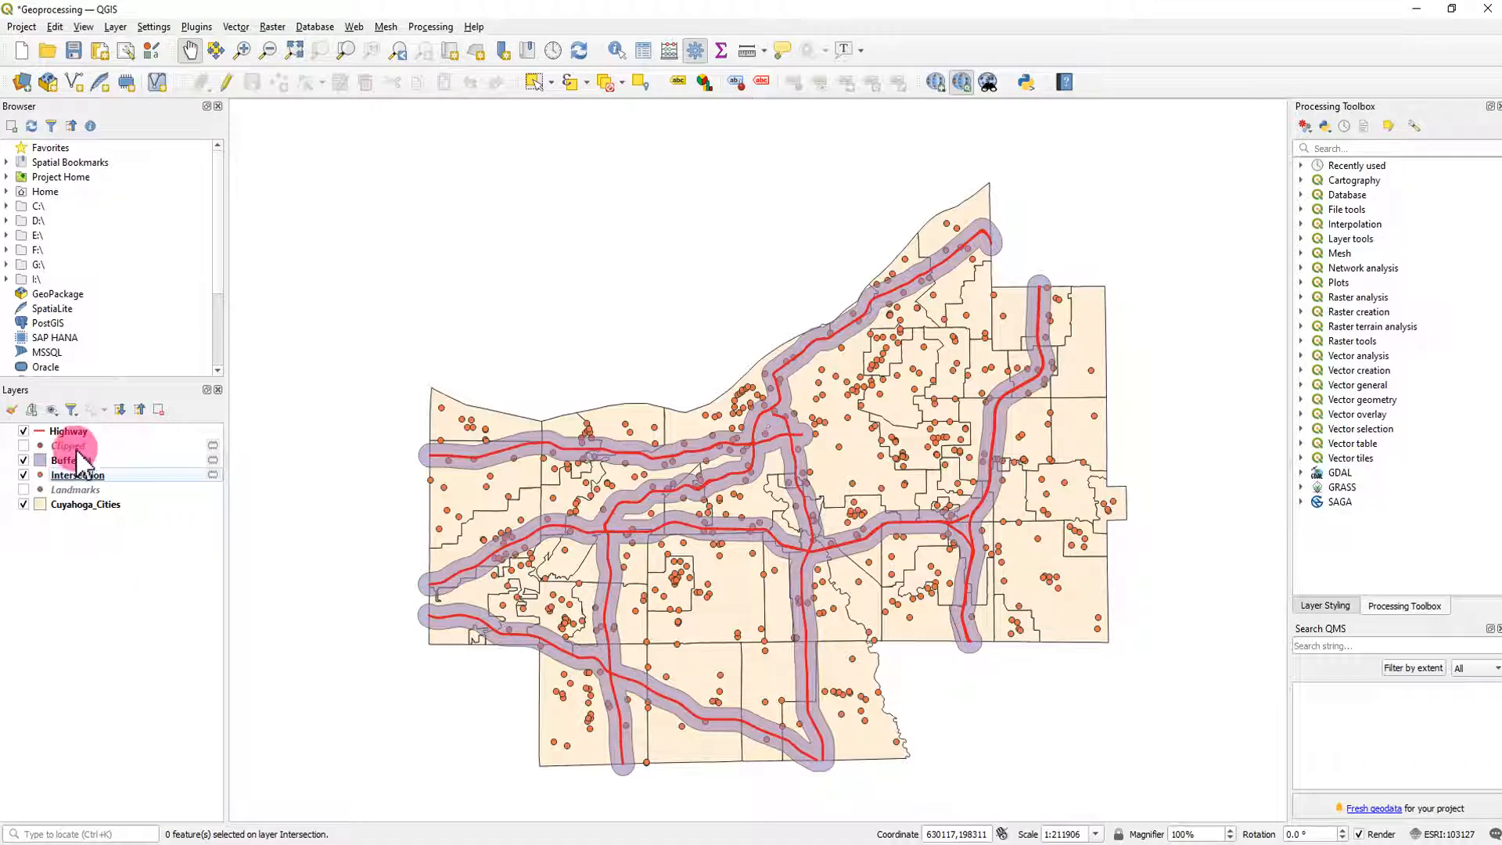
- Show the Clipped layer and set its symbology to Categorized on the Types field
click(24, 446)
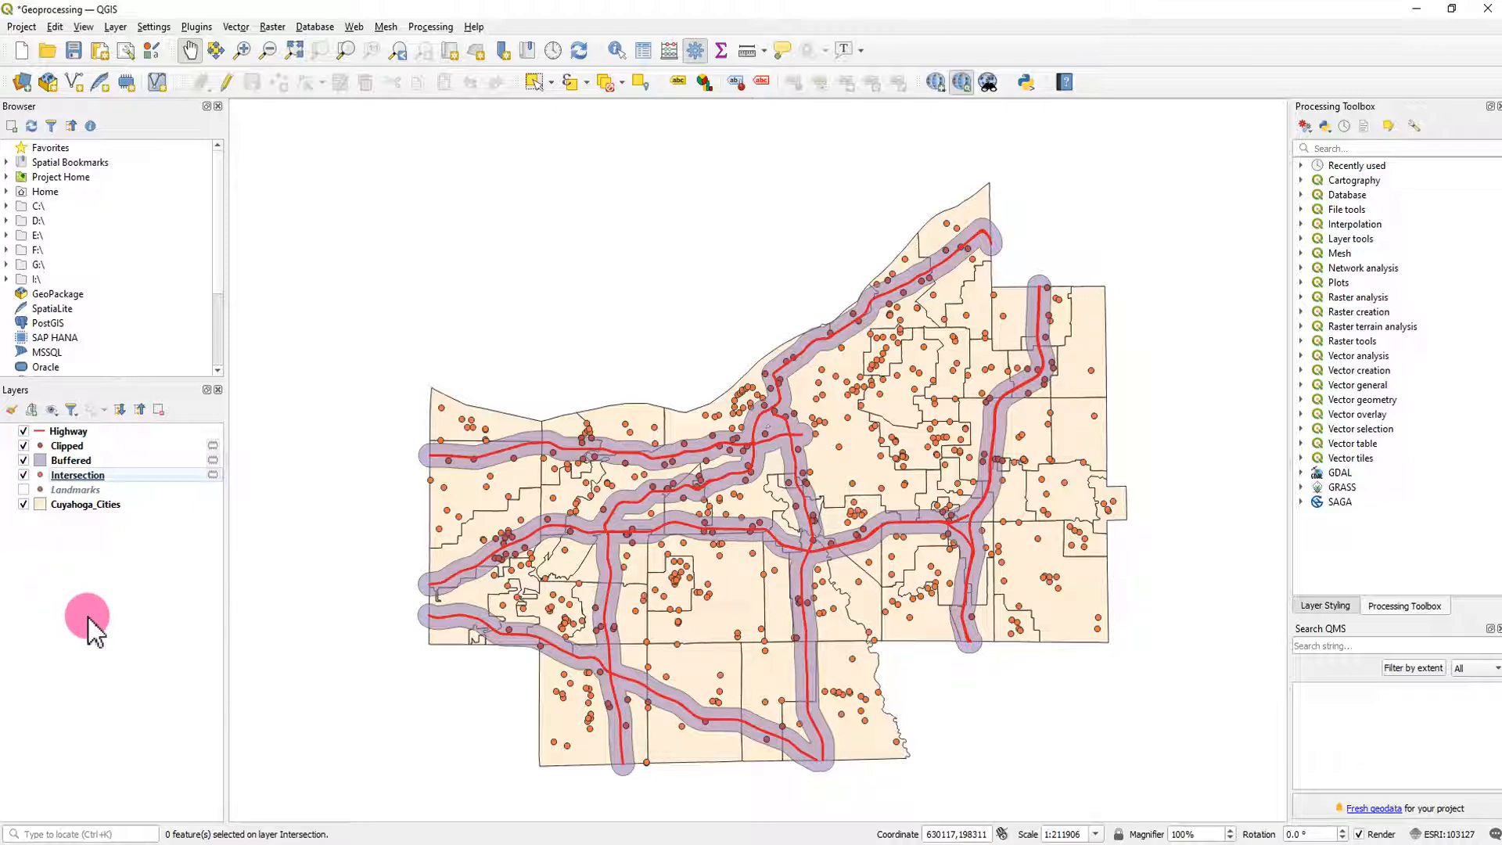
right_click(78, 449)
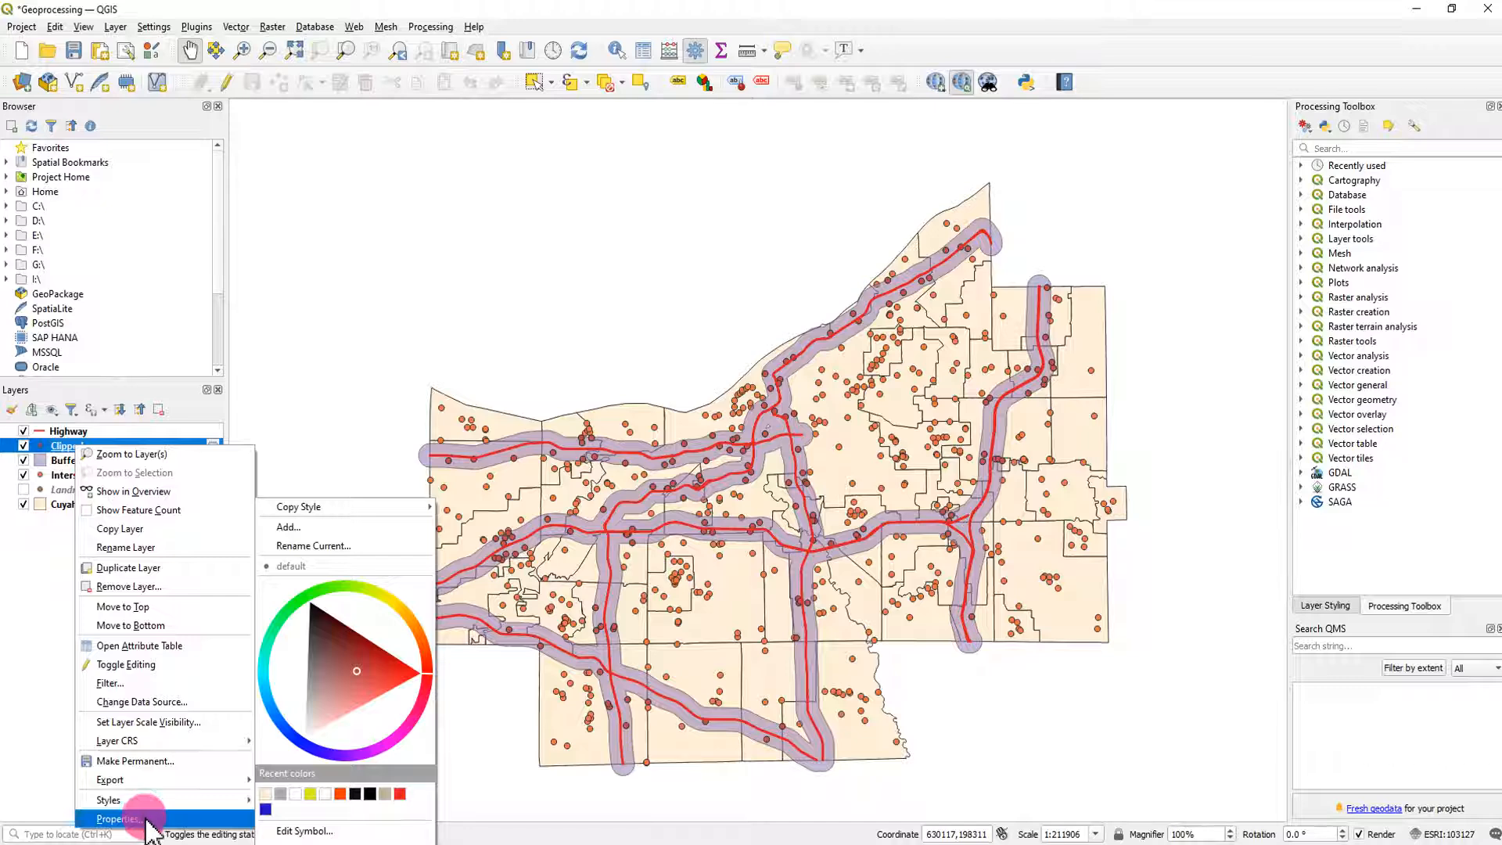
click(117, 819)
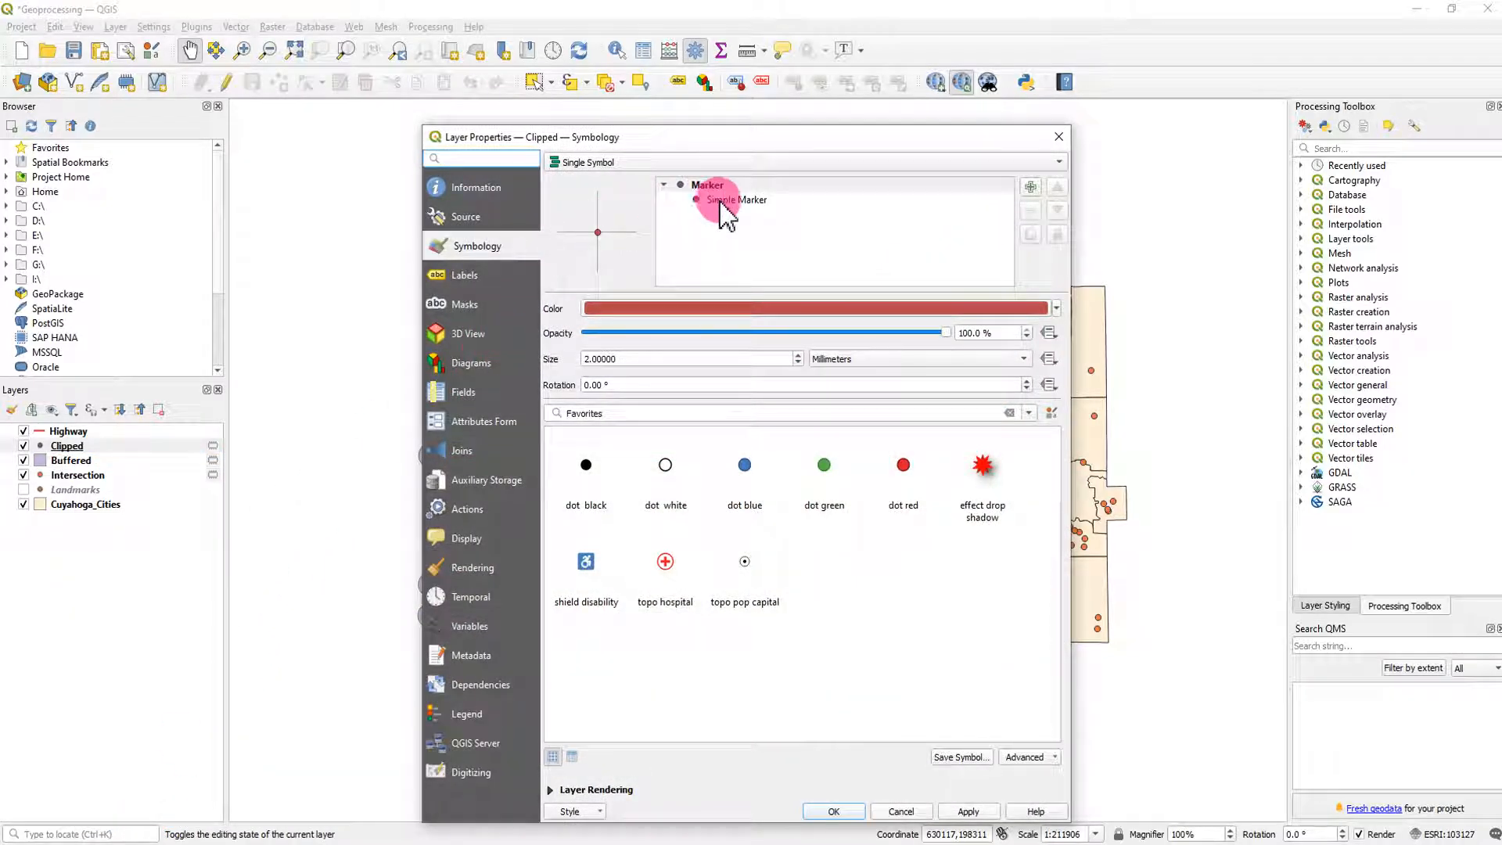
click(668, 163)
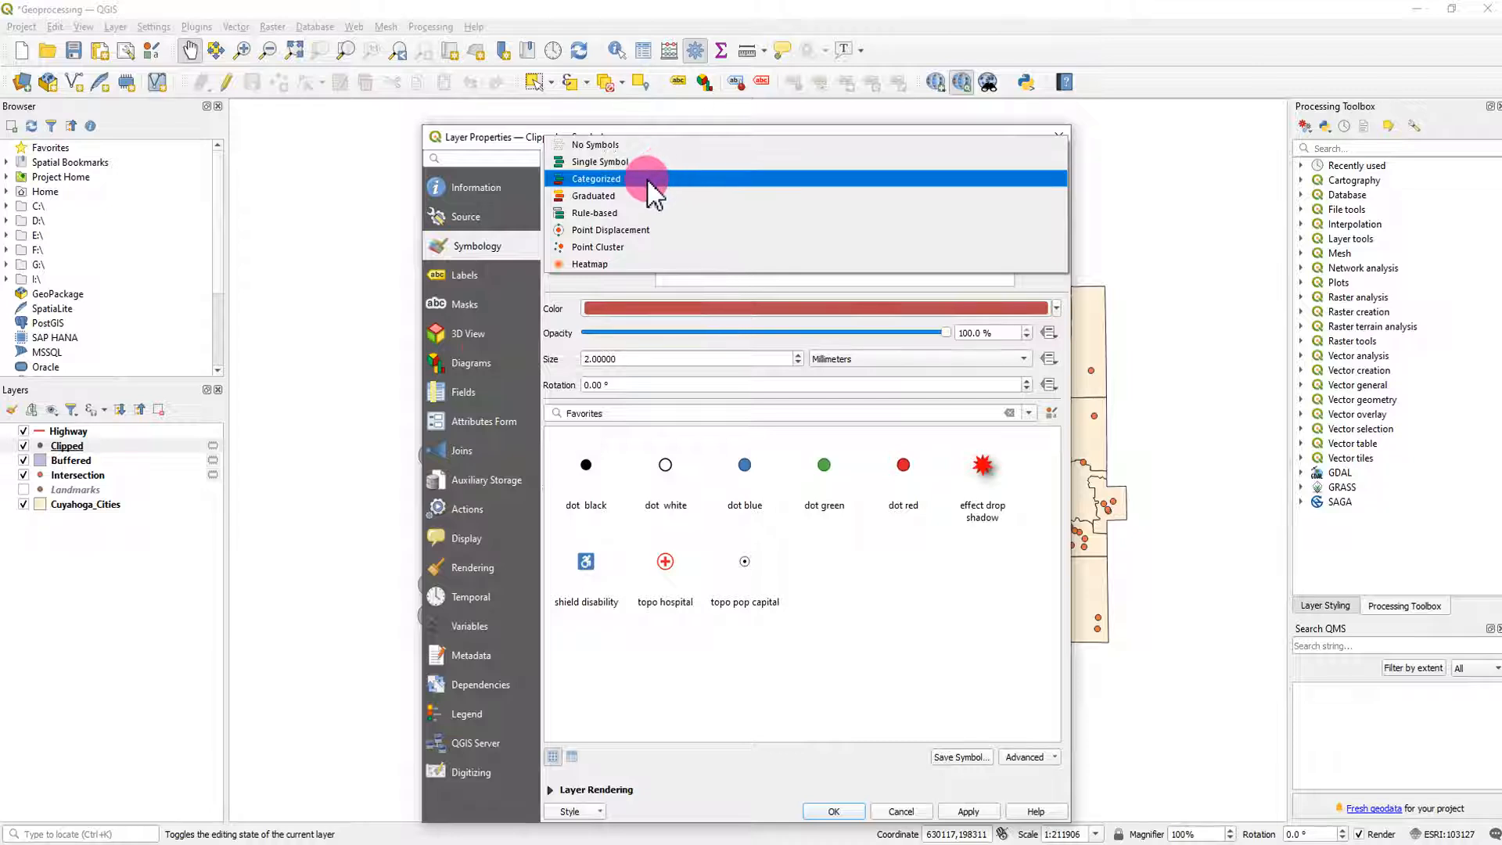
click(652, 181)
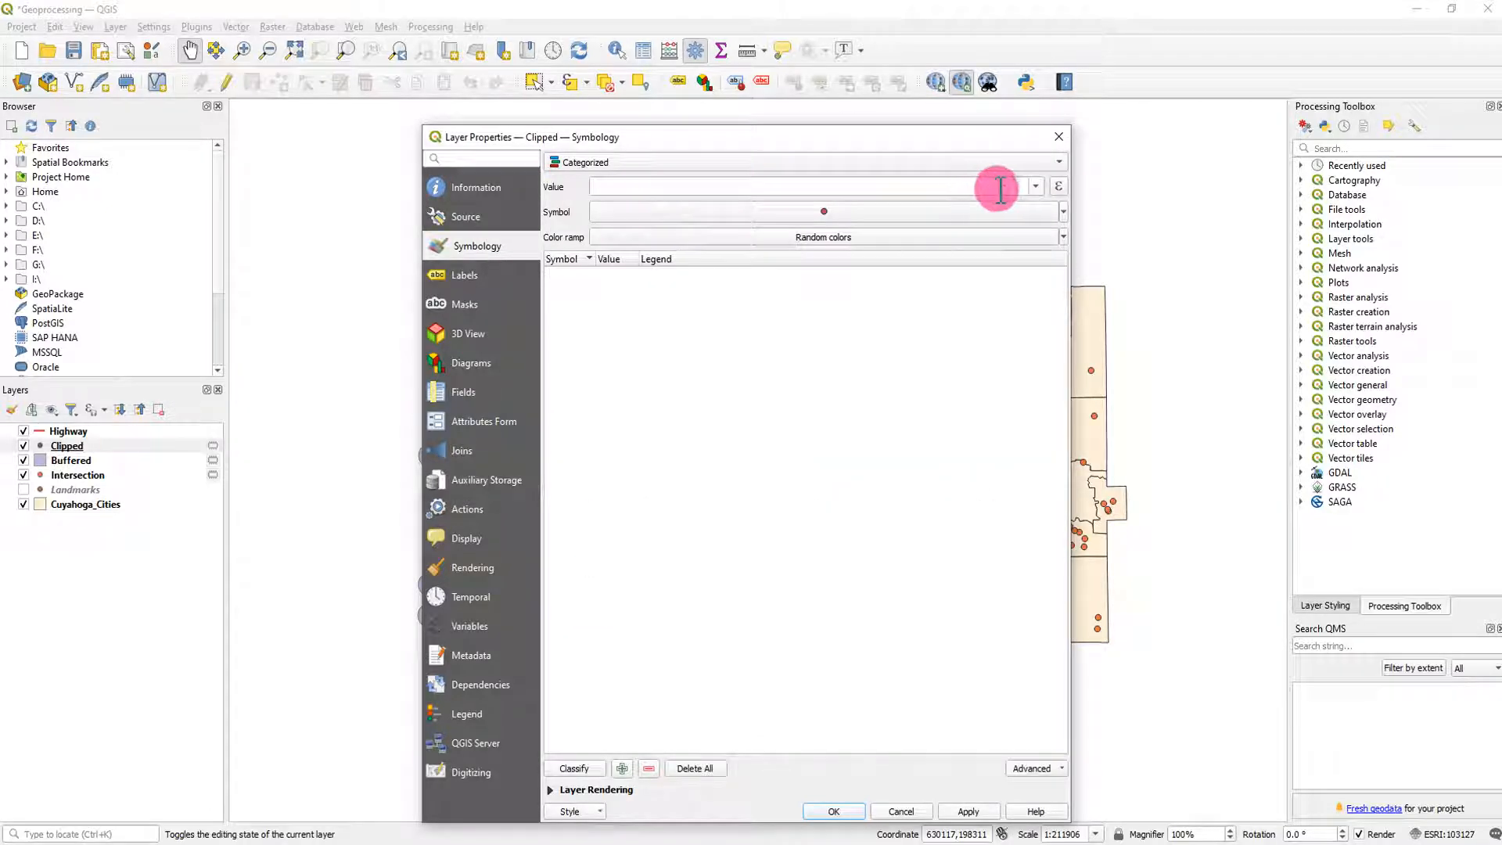
click(1035, 188)
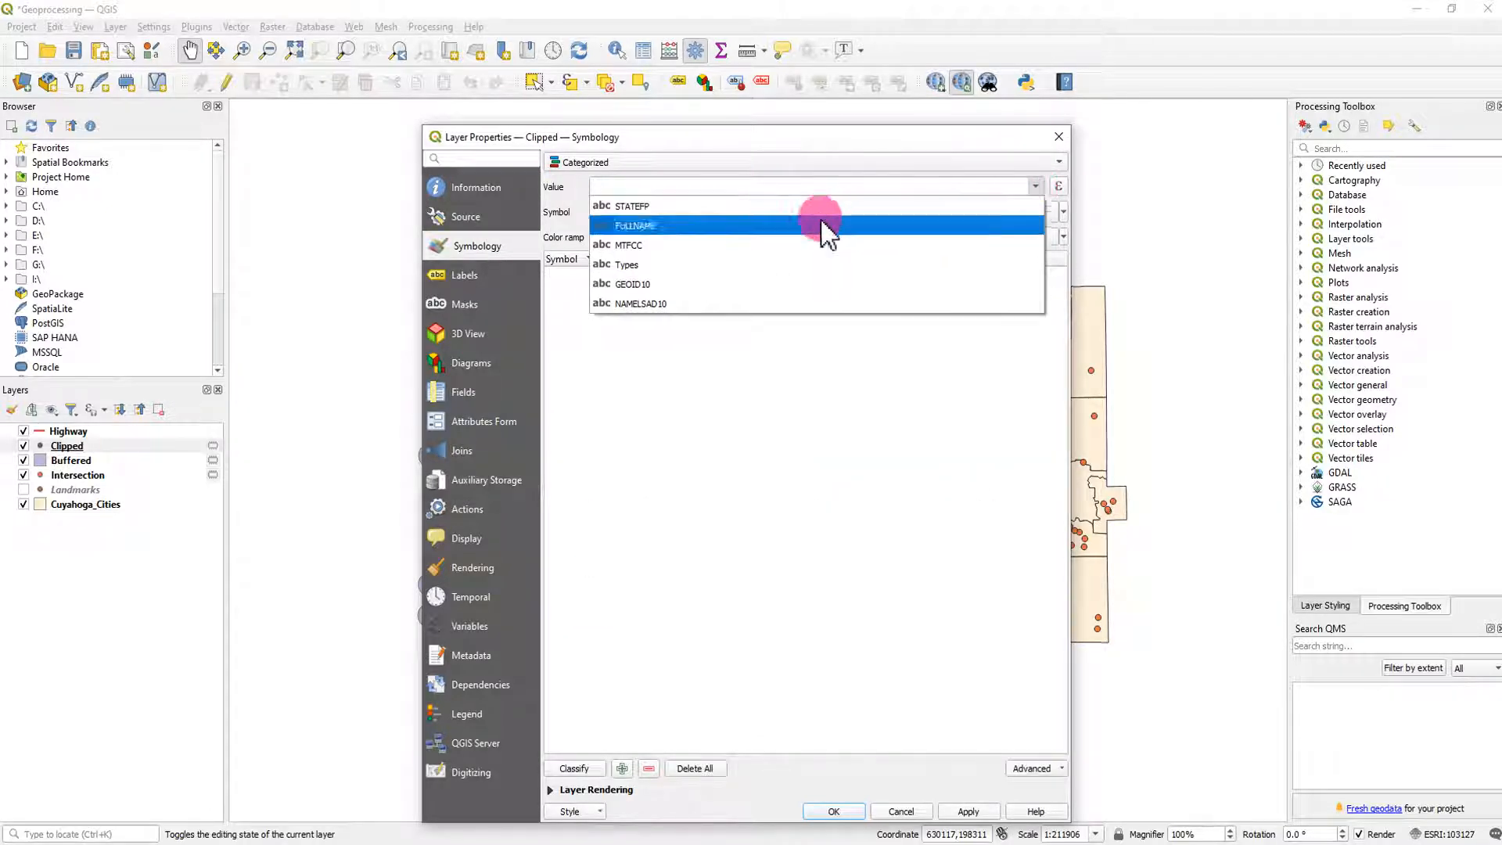
click(747, 265)
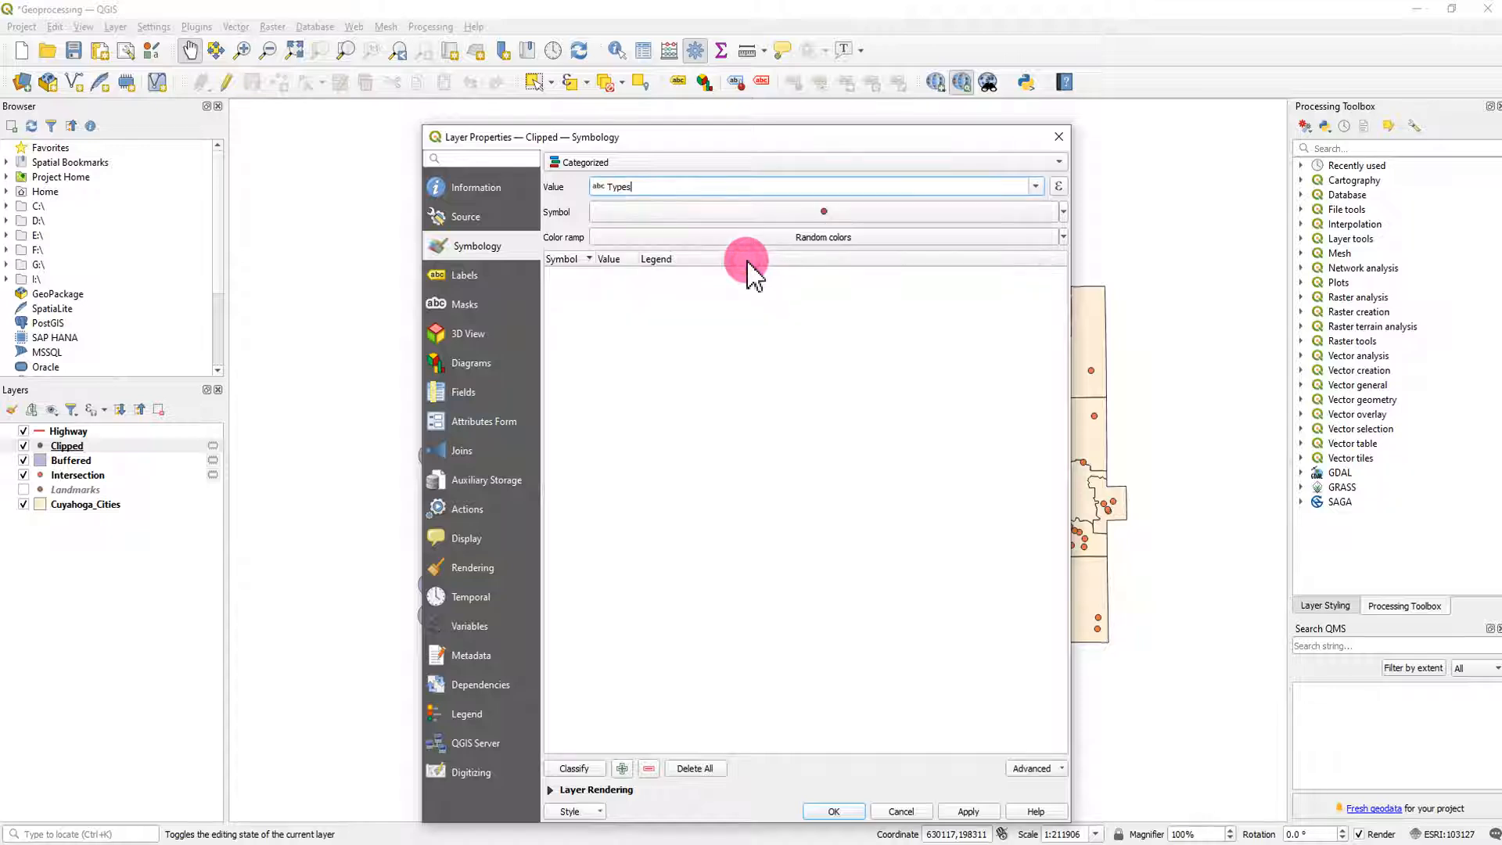
- Classify the Clipped landmarks into their types without the all-other-values category, and hide the Intersection layer
click(584, 764)
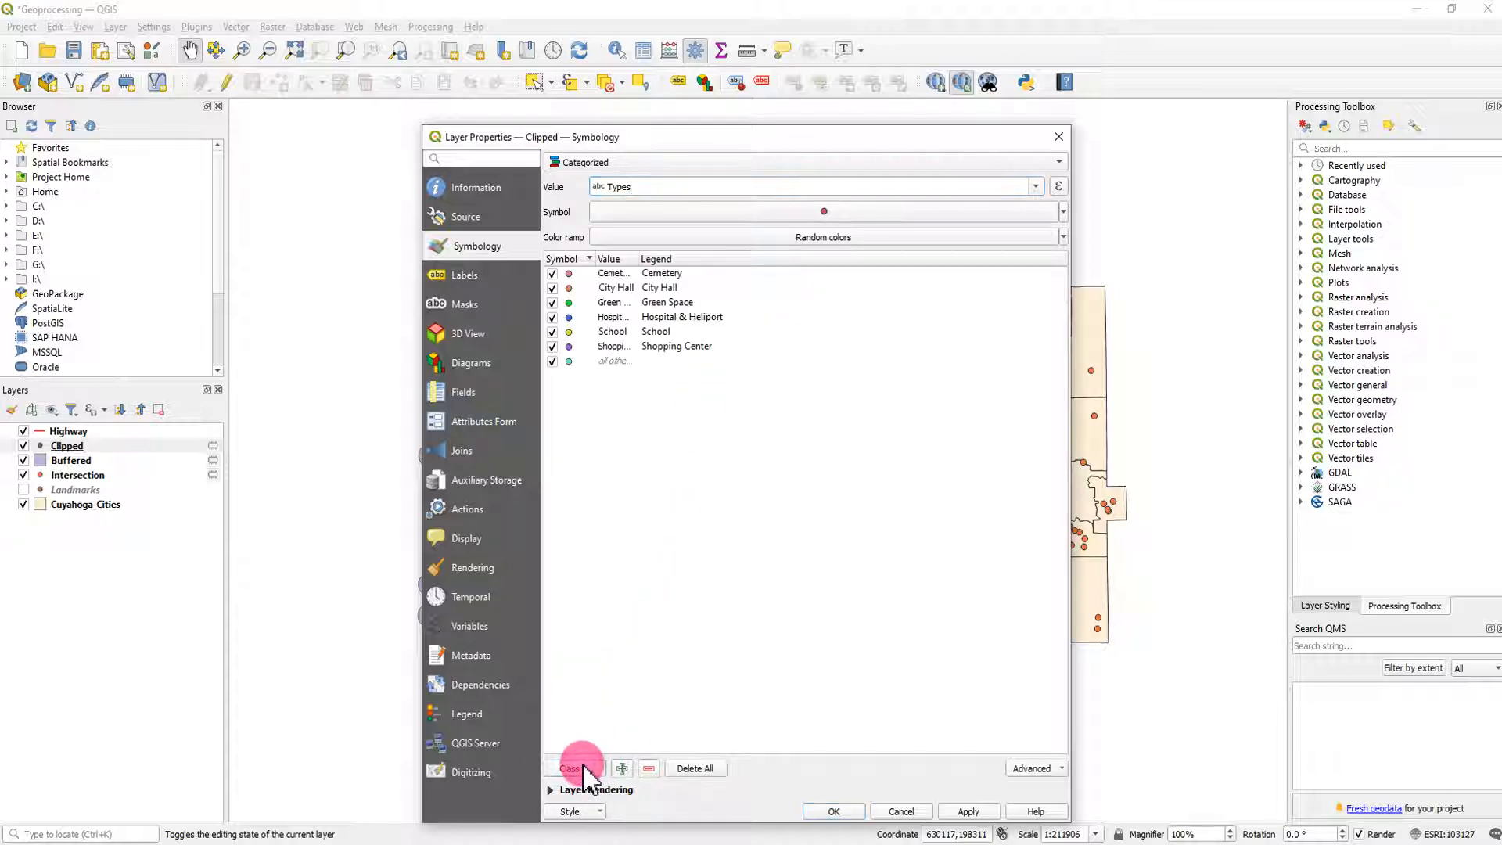
click(553, 361)
click(834, 812)
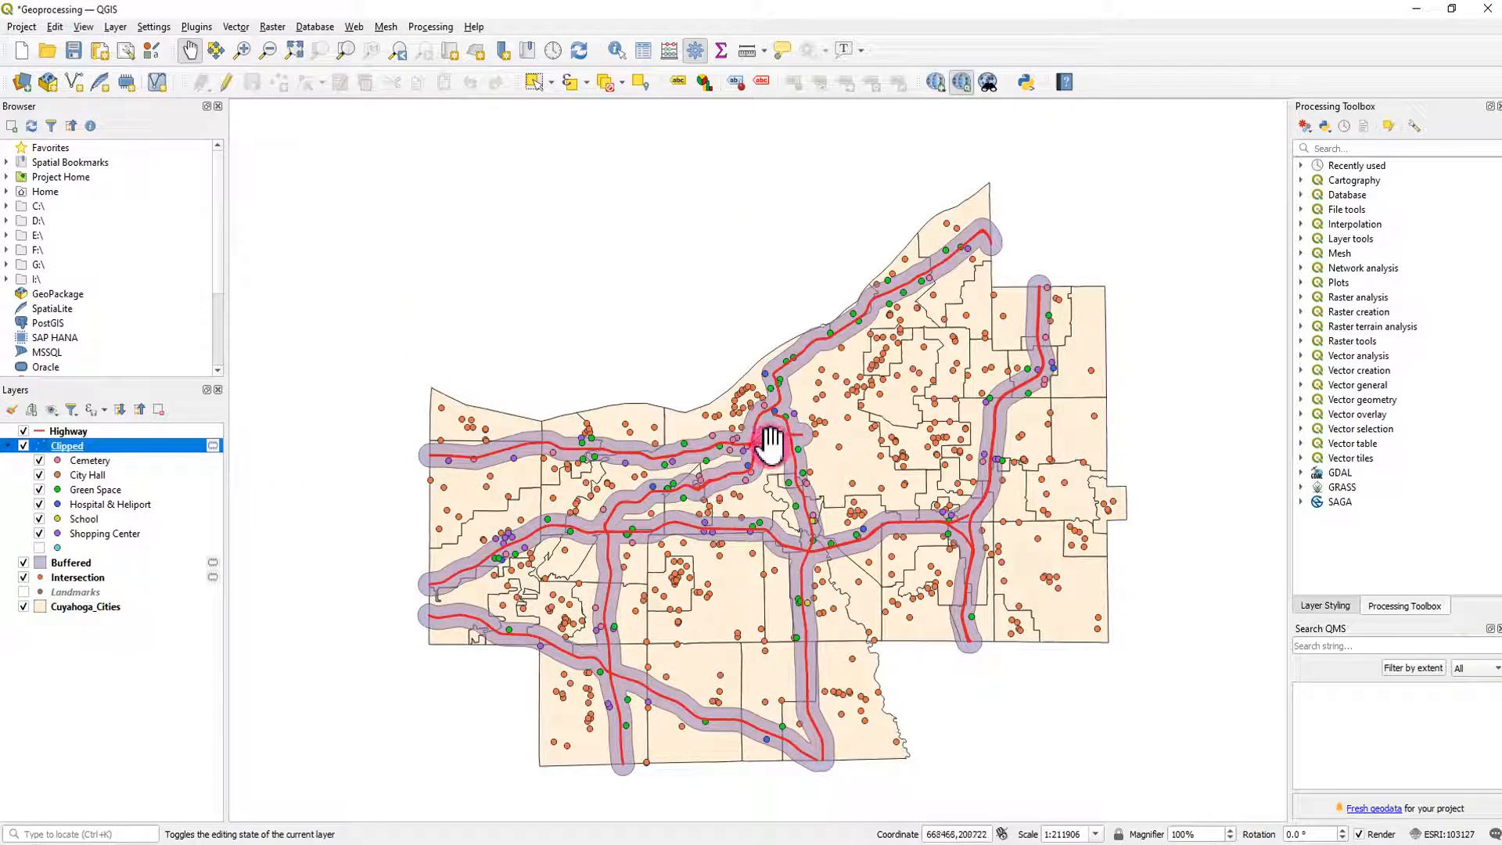
click(23, 578)
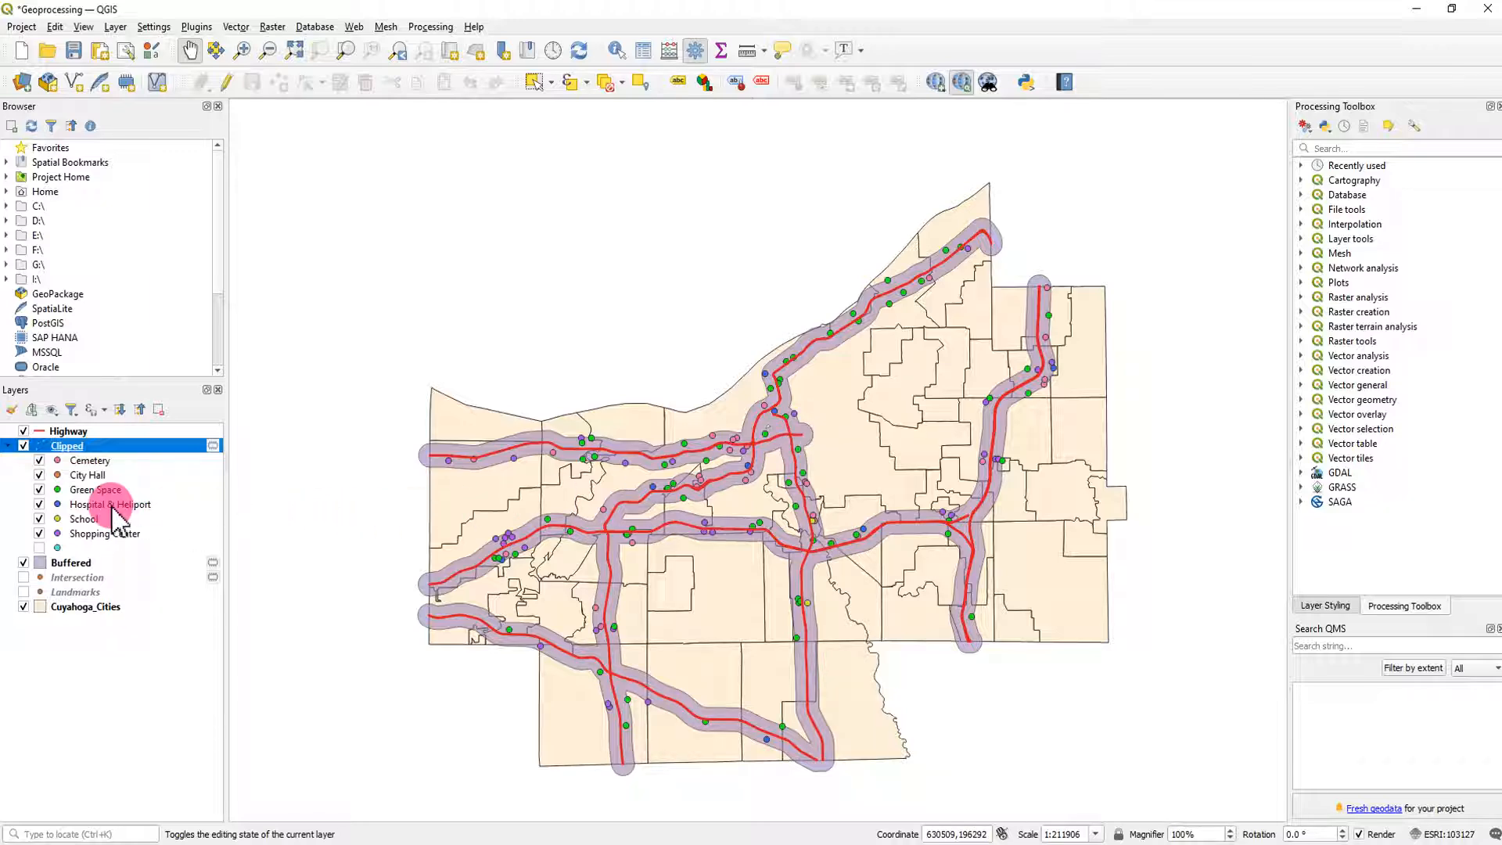
- Open the Buffered layer's symbology properties at its Simple Fill symbol layer
double_click(67, 562)
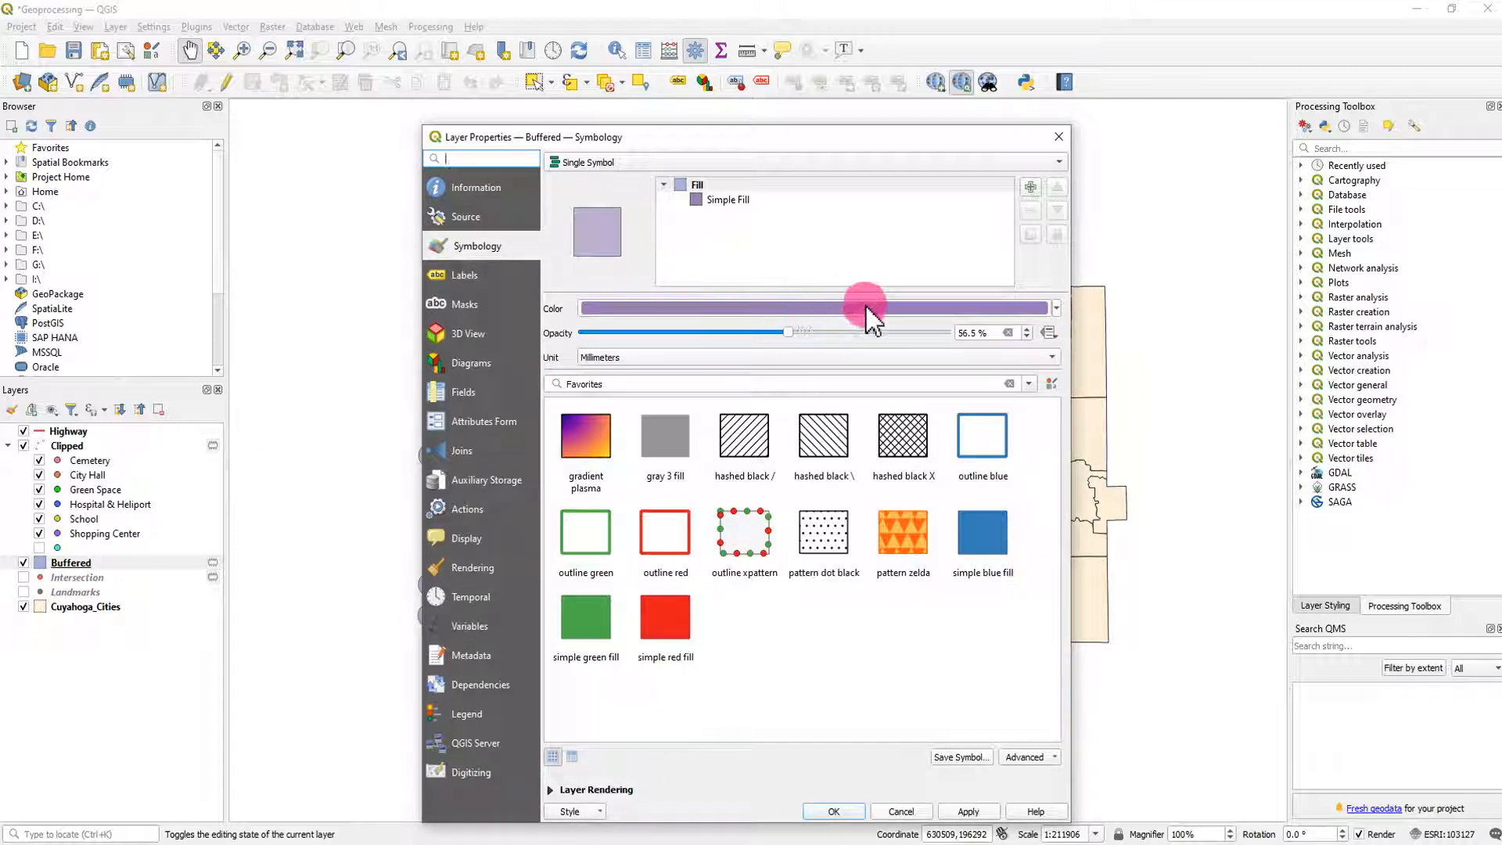
click(728, 201)
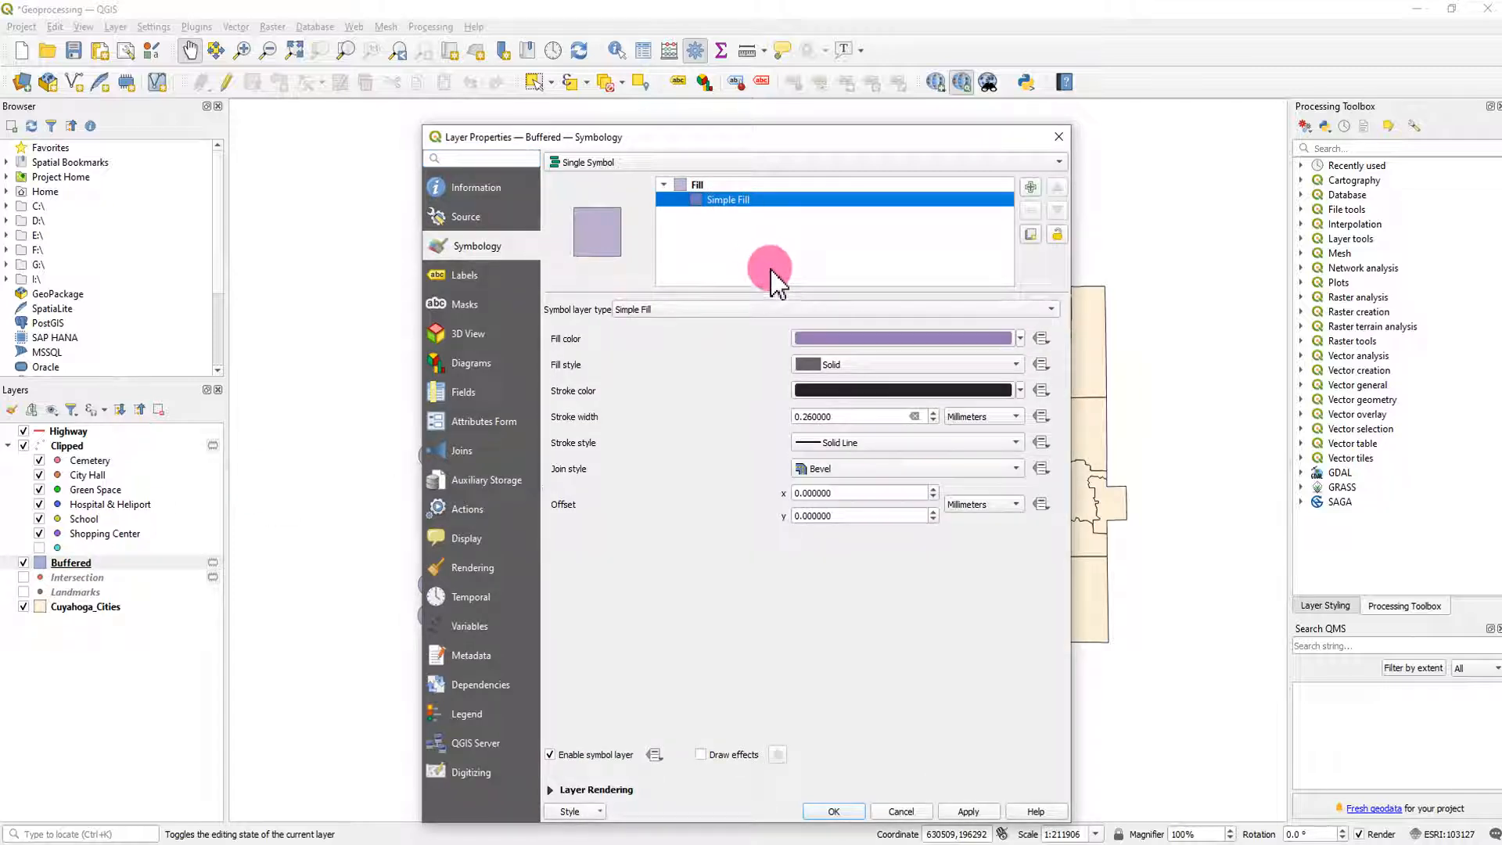
click(692, 186)
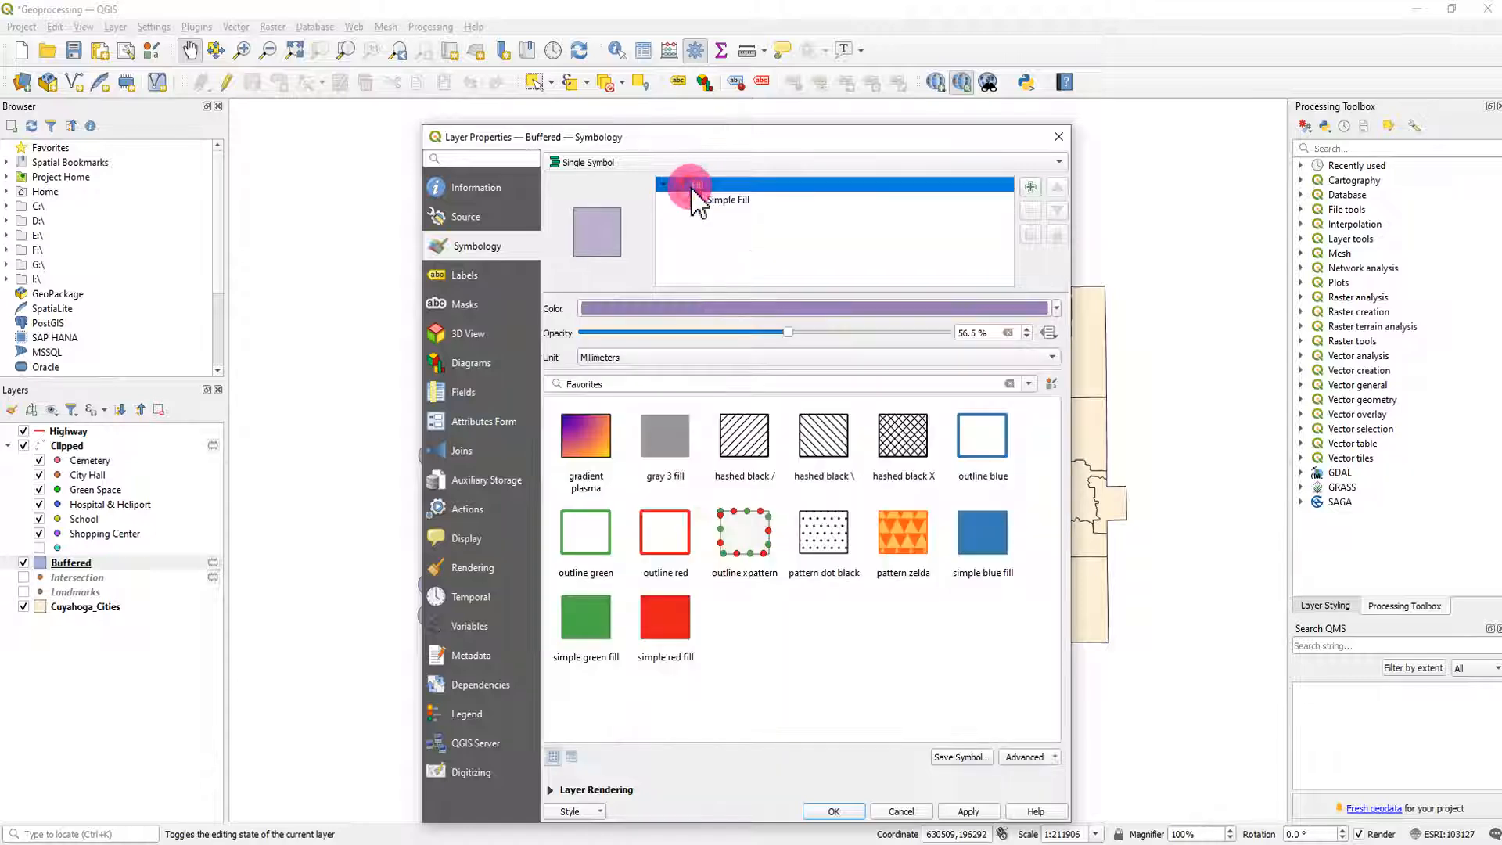
click(1057, 309)
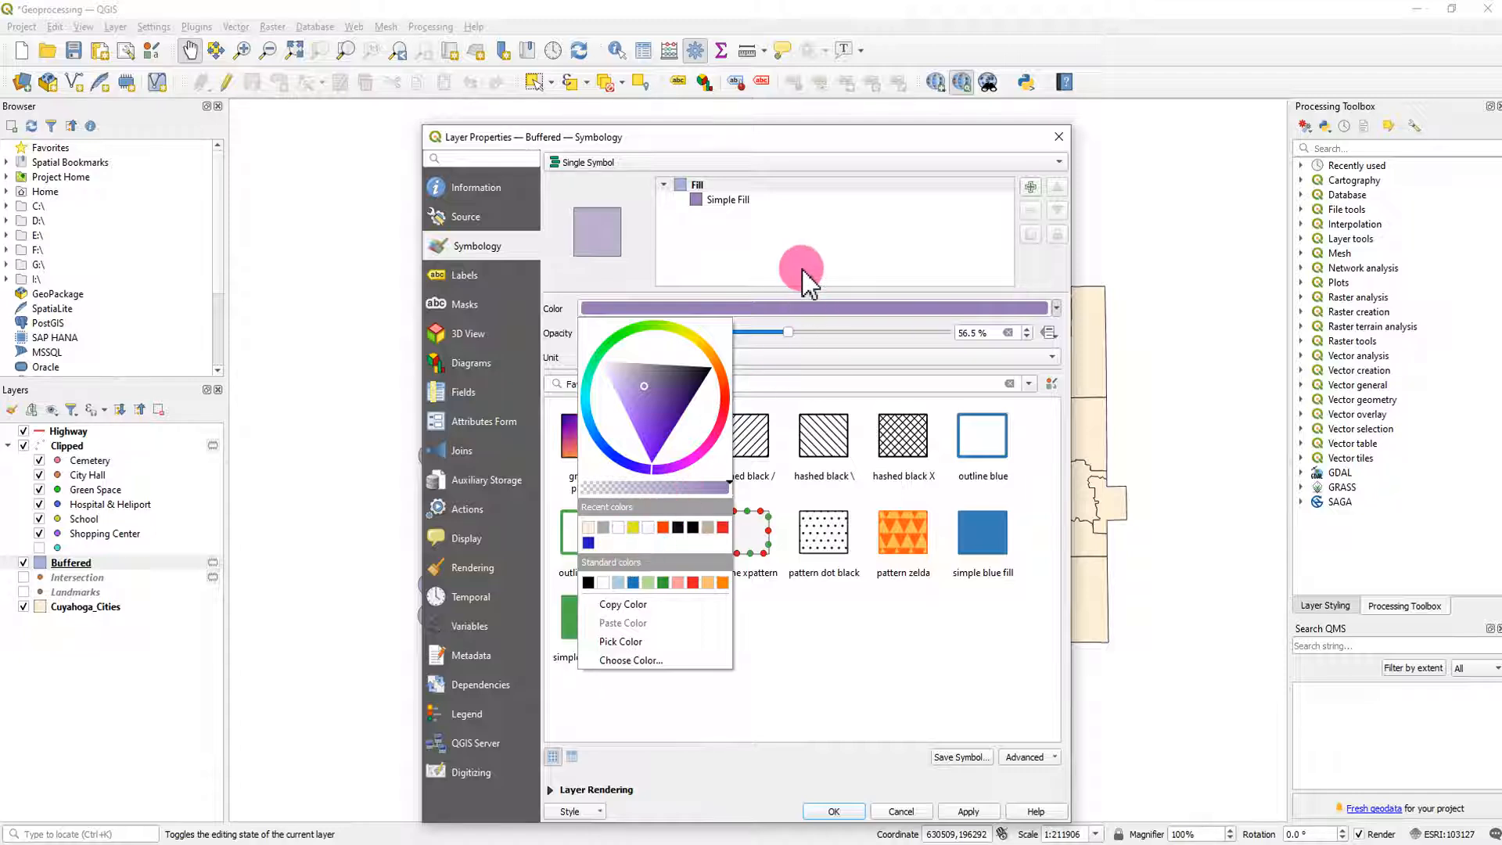
click(826, 298)
click(755, 199)
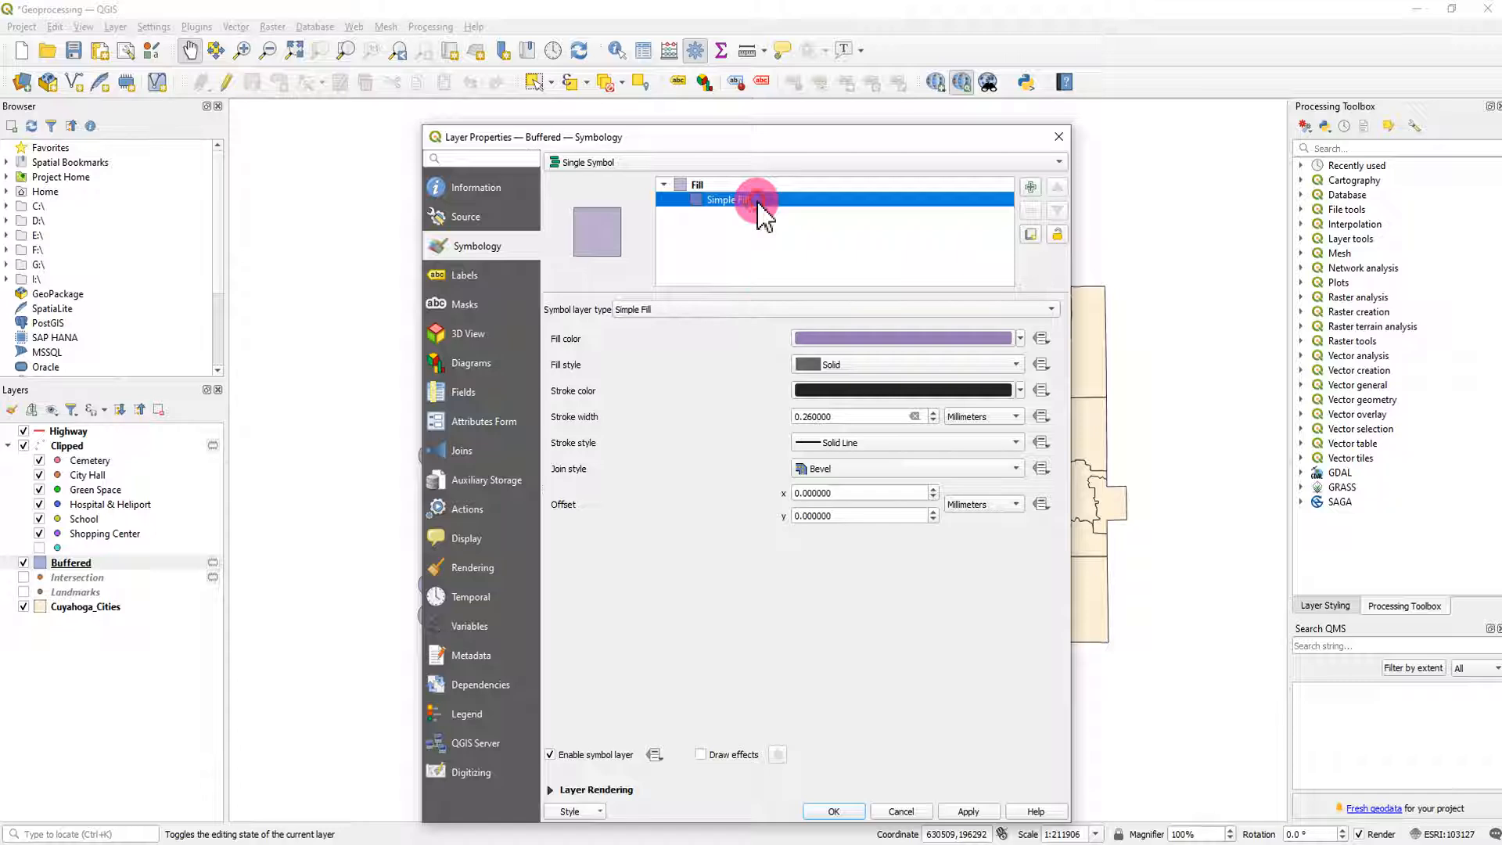
- Change the Buffered symbol layer type to Outline: Simple Line with a 0.5 mm stroke width
click(755, 310)
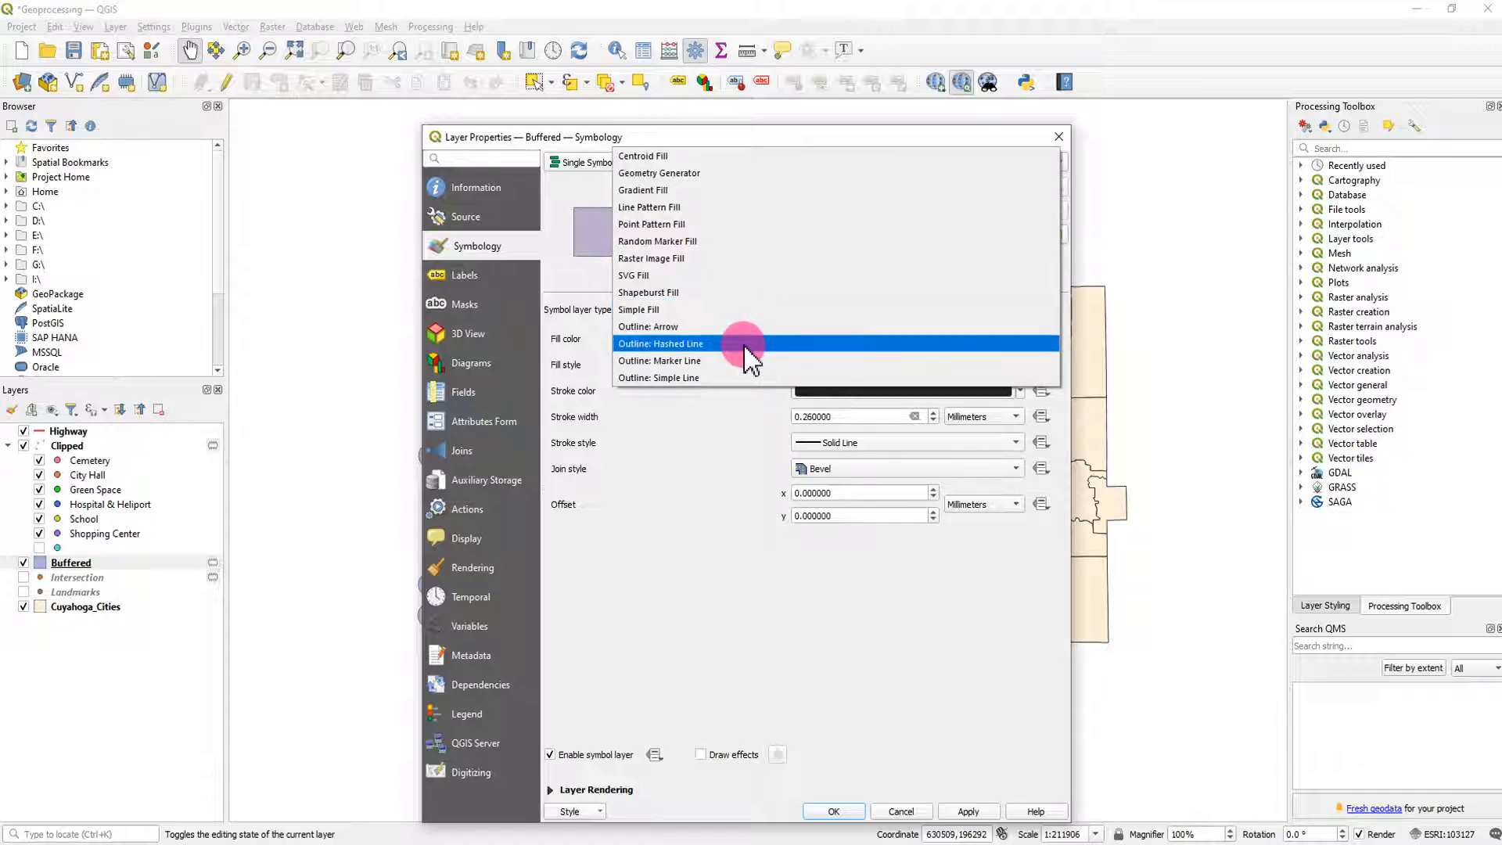
click(745, 377)
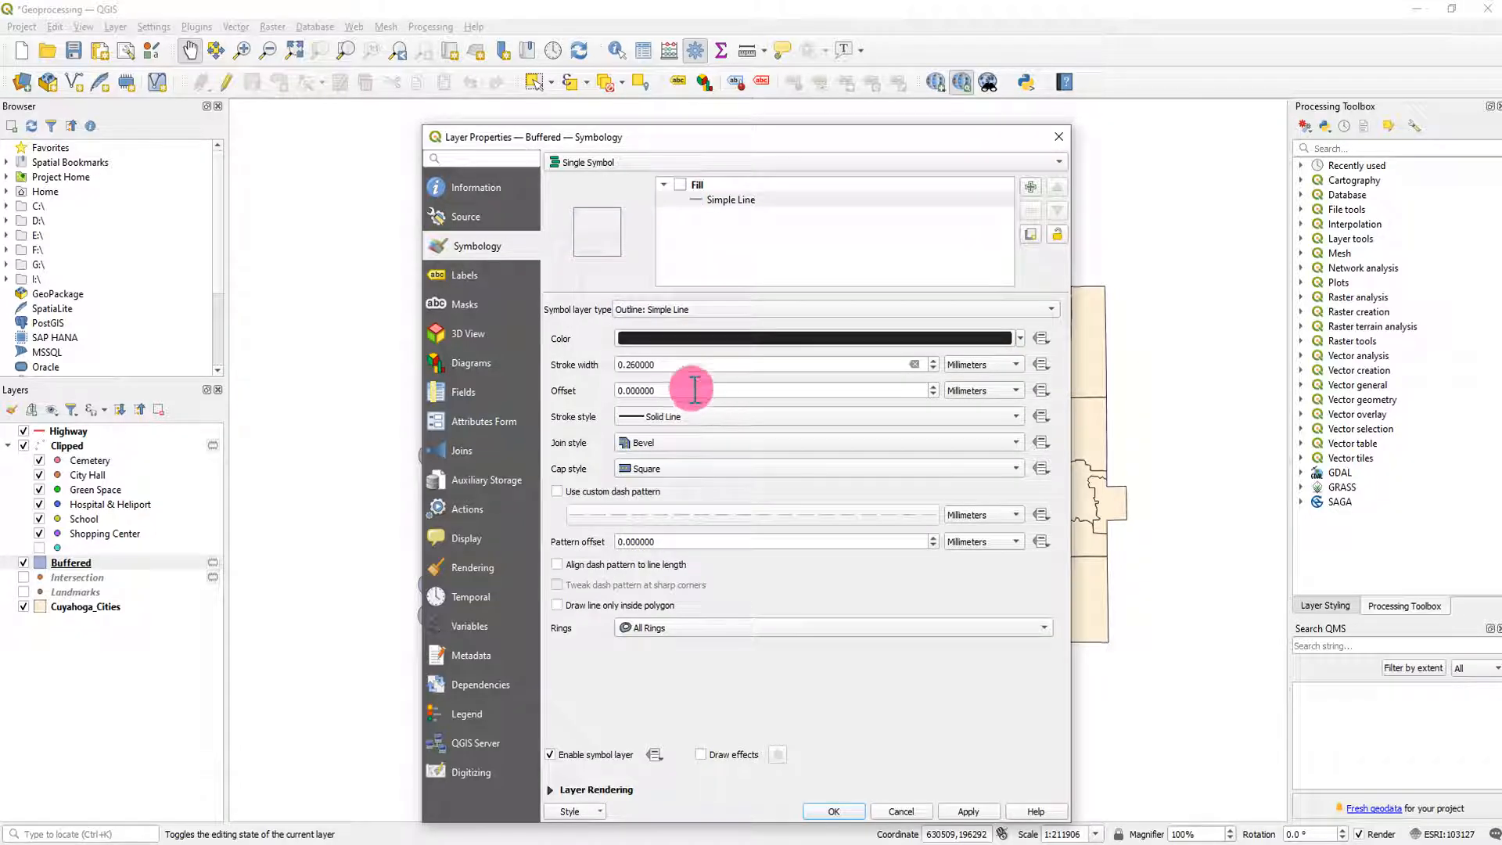
double_click(630, 365)
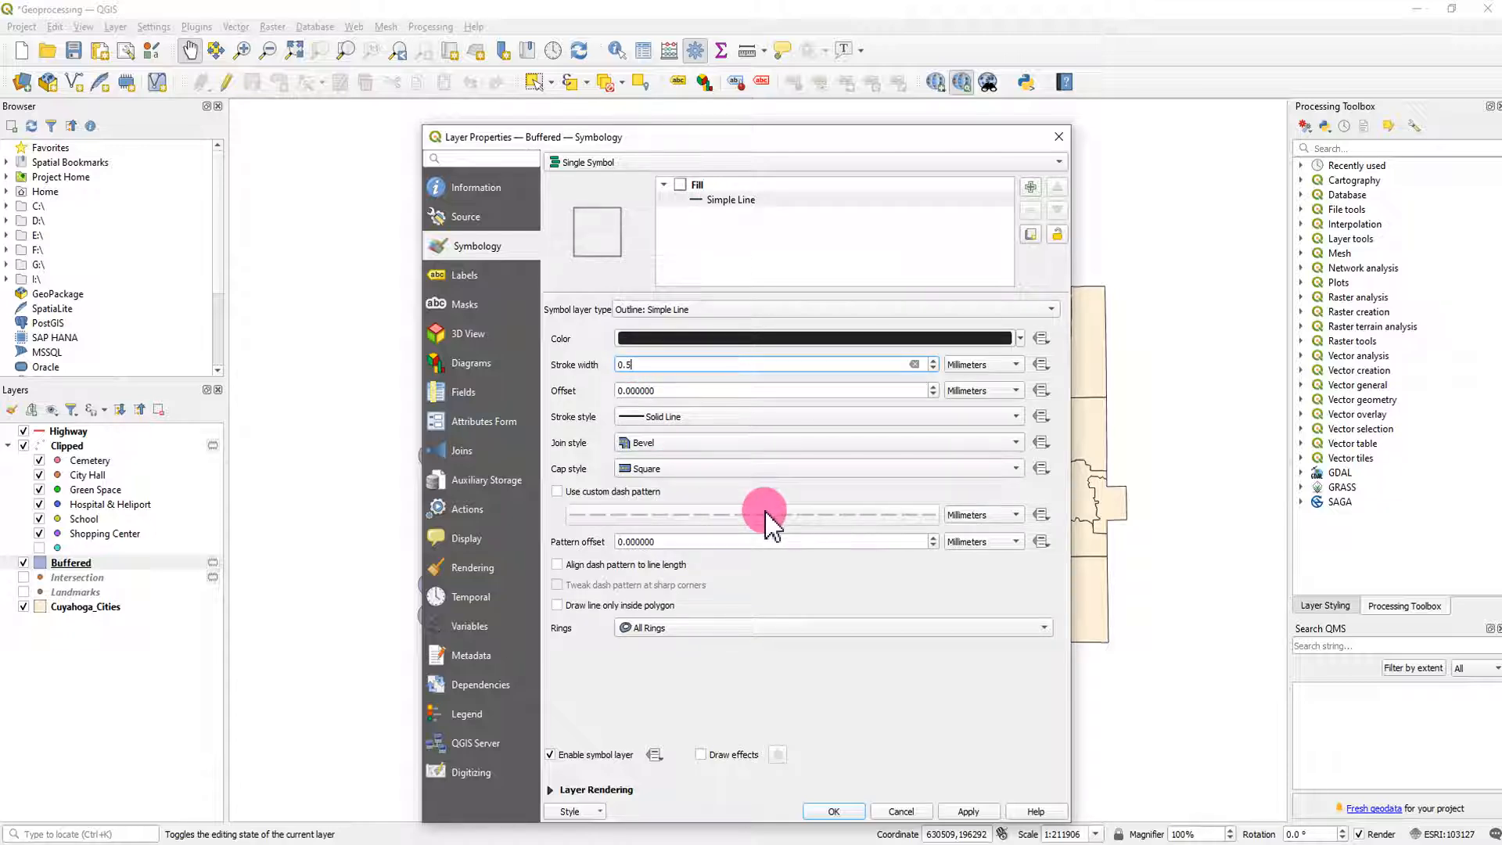
click(968, 814)
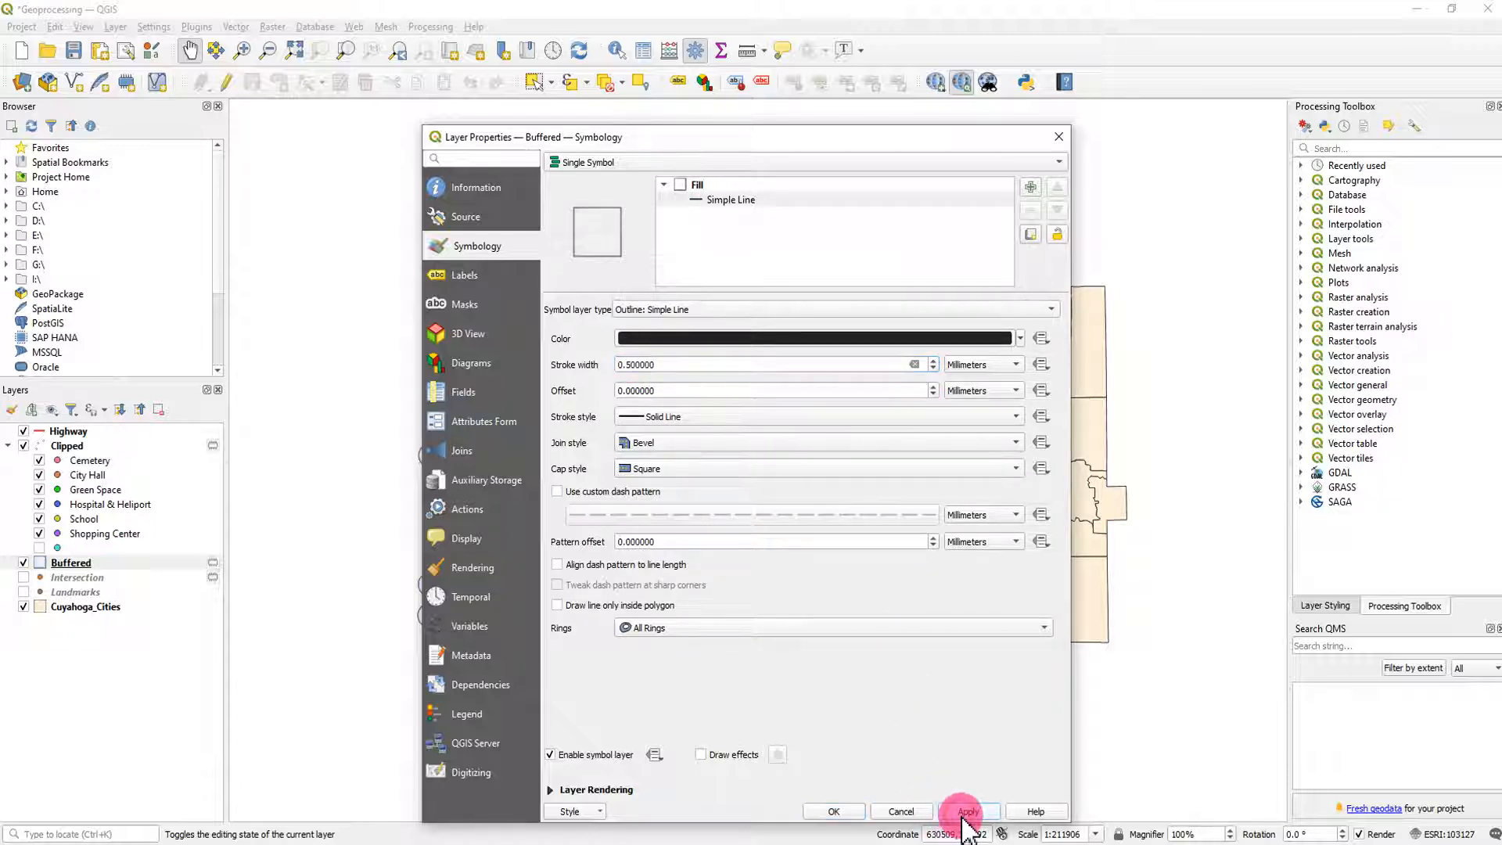
click(837, 811)
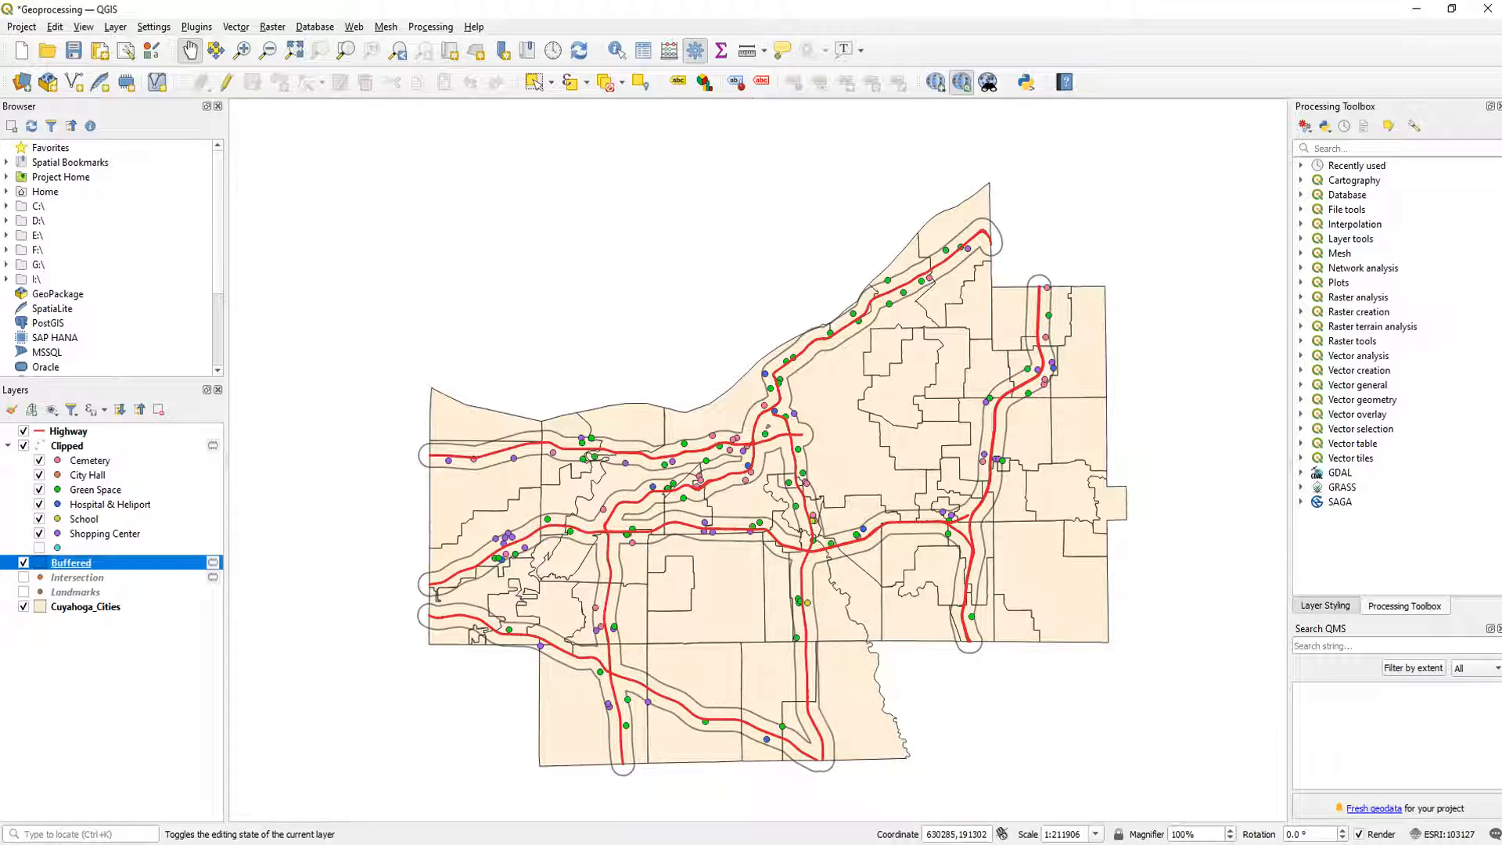
- Review the assignment document's third requirement about which part of the highway belongs to which city
drag(0, 36, 559, 45)
click(529, 714)
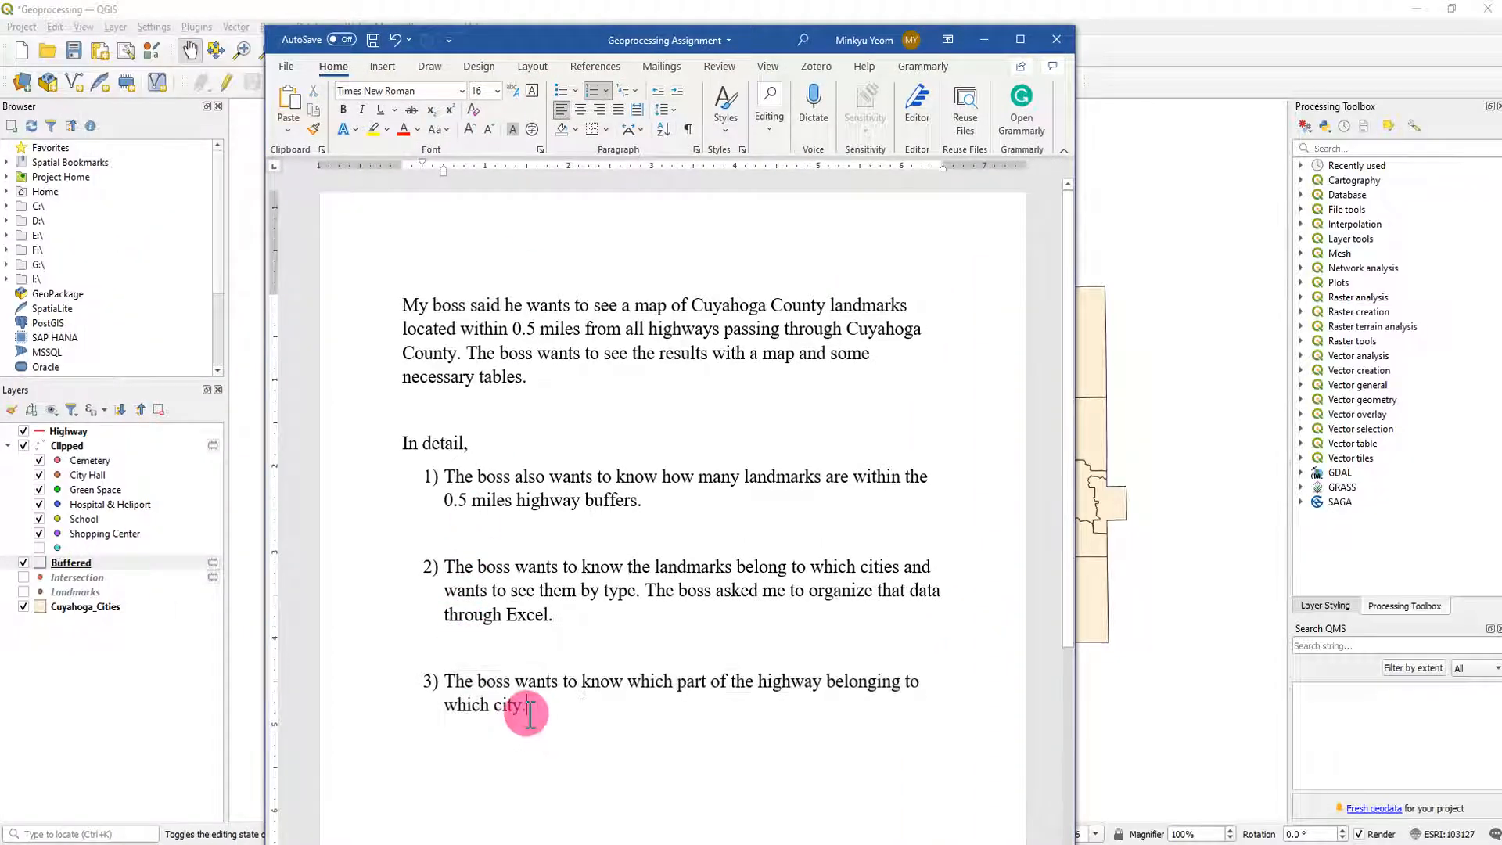
drag(528, 710, 485, 685)
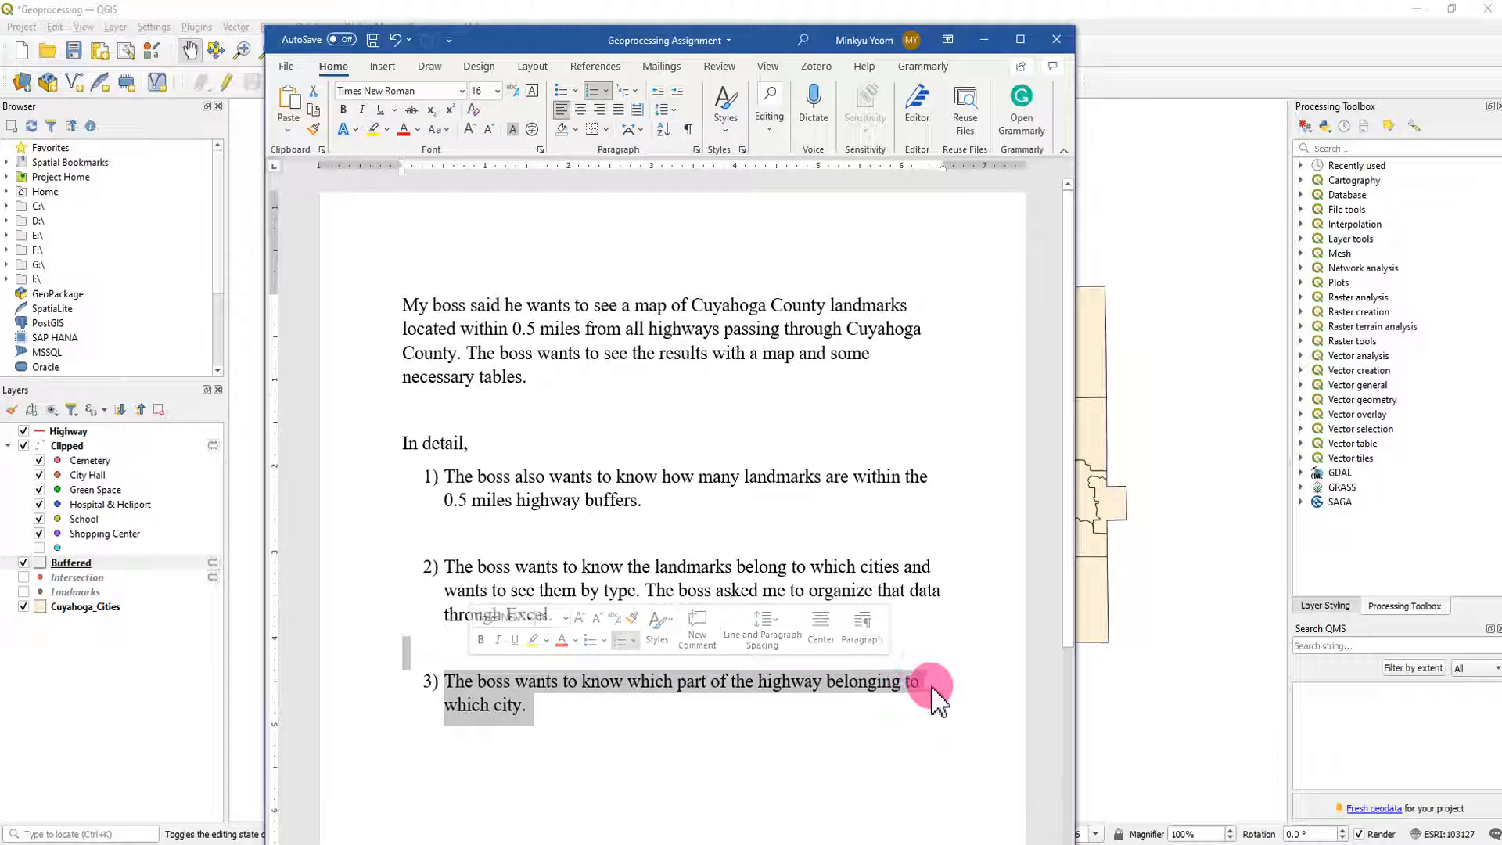
click(637, 695)
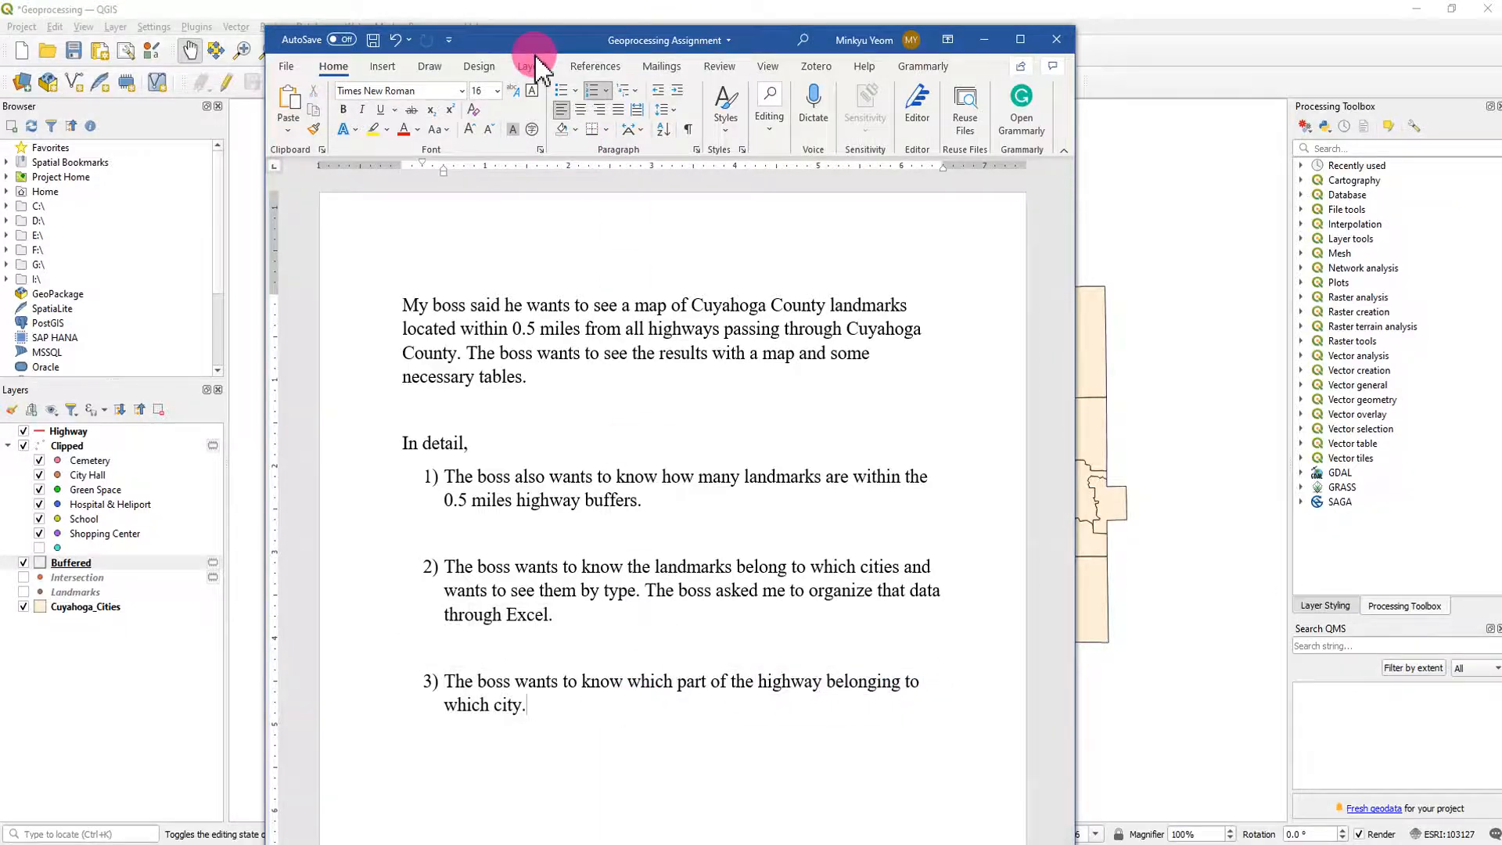
drag(539, 61, 0, 55)
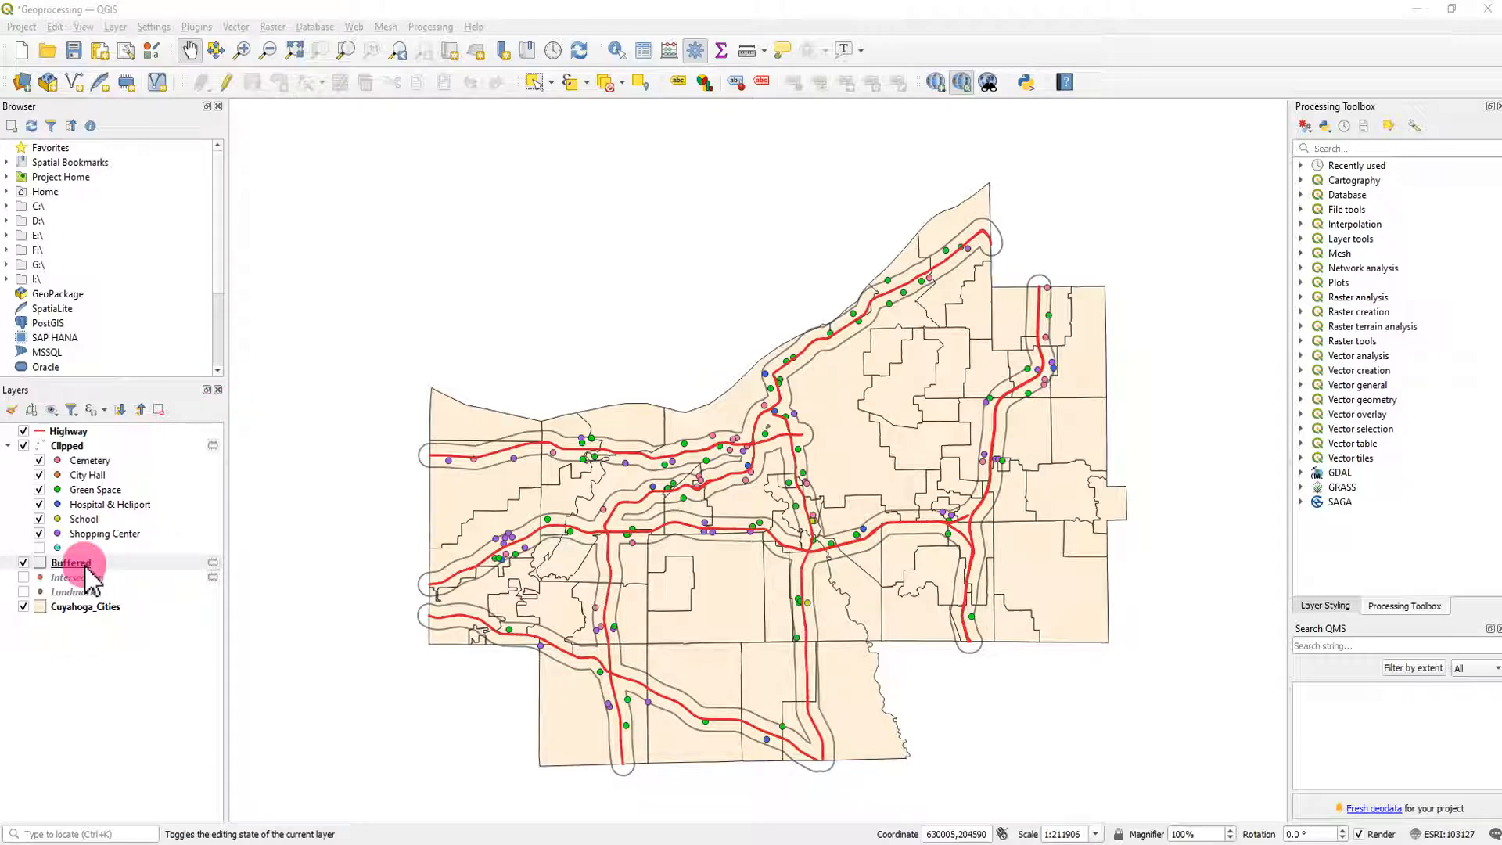
- Review the Buffered layer's attribute table for the highway name stored in its record
right_click(86, 565)
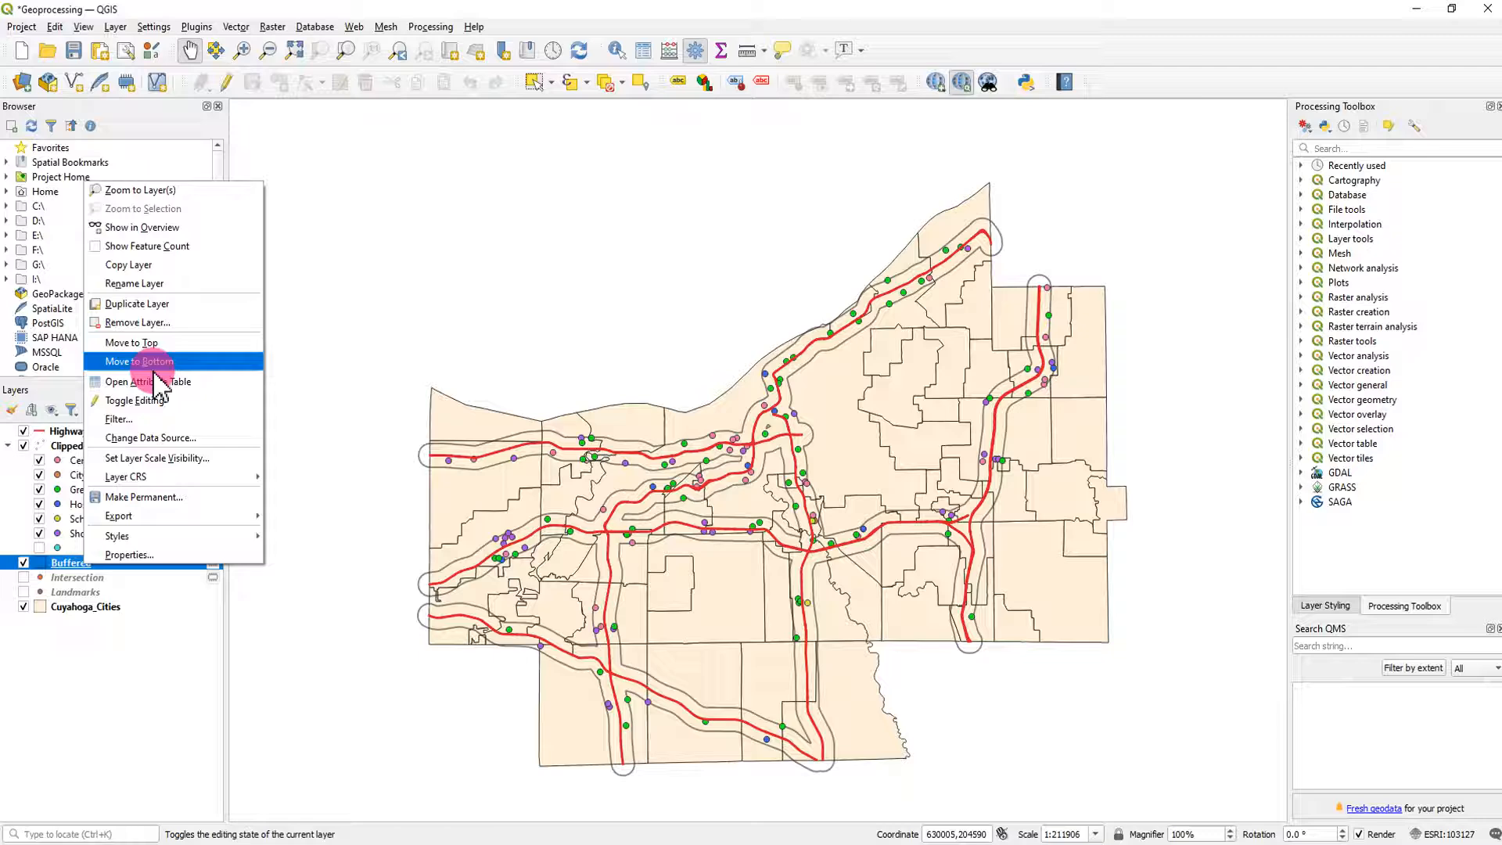
click(150, 382)
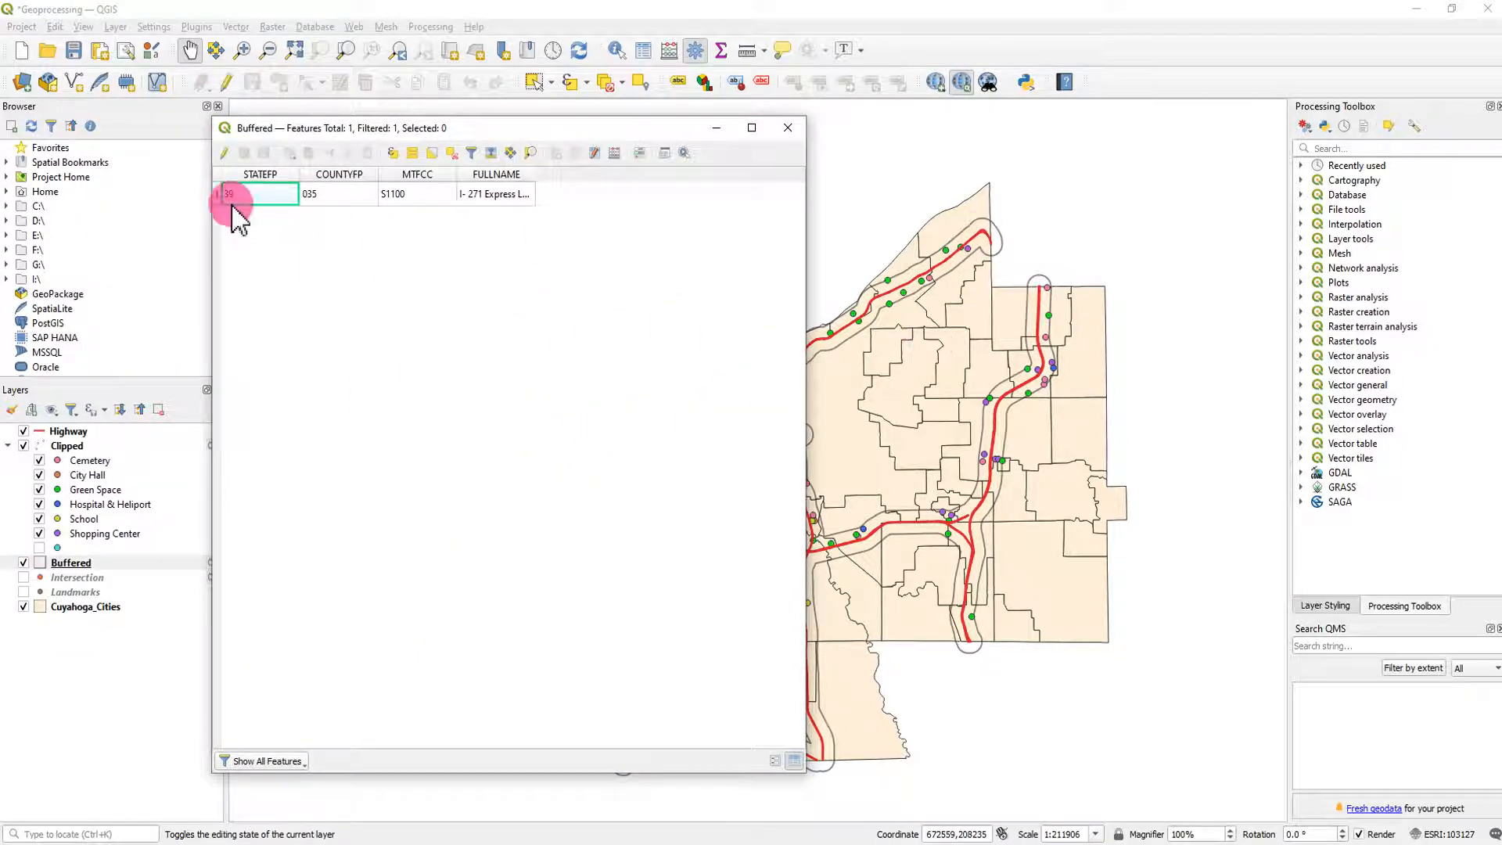
click(801, 125)
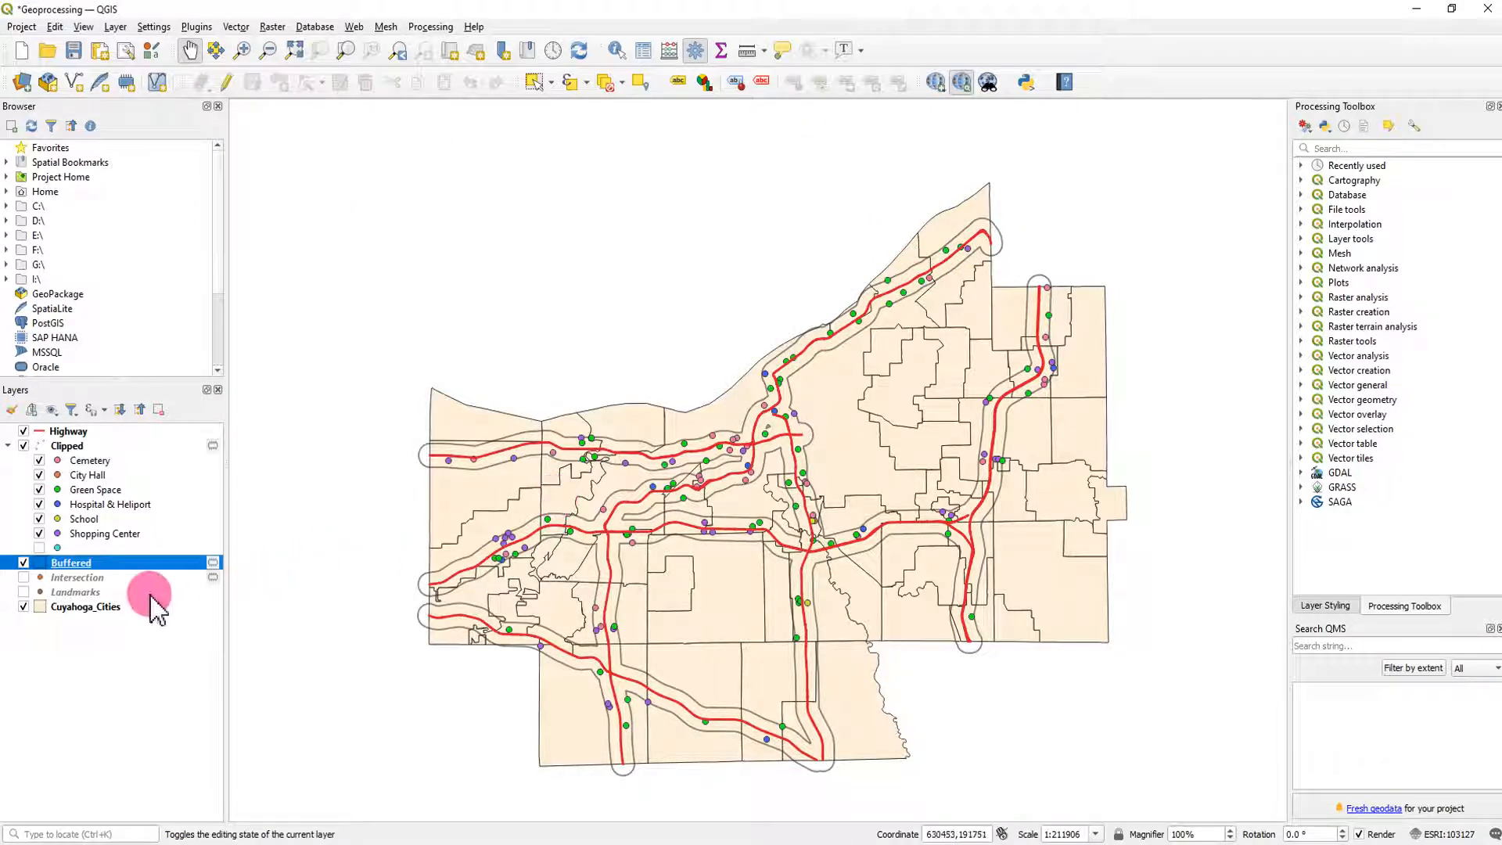
right_click(86, 571)
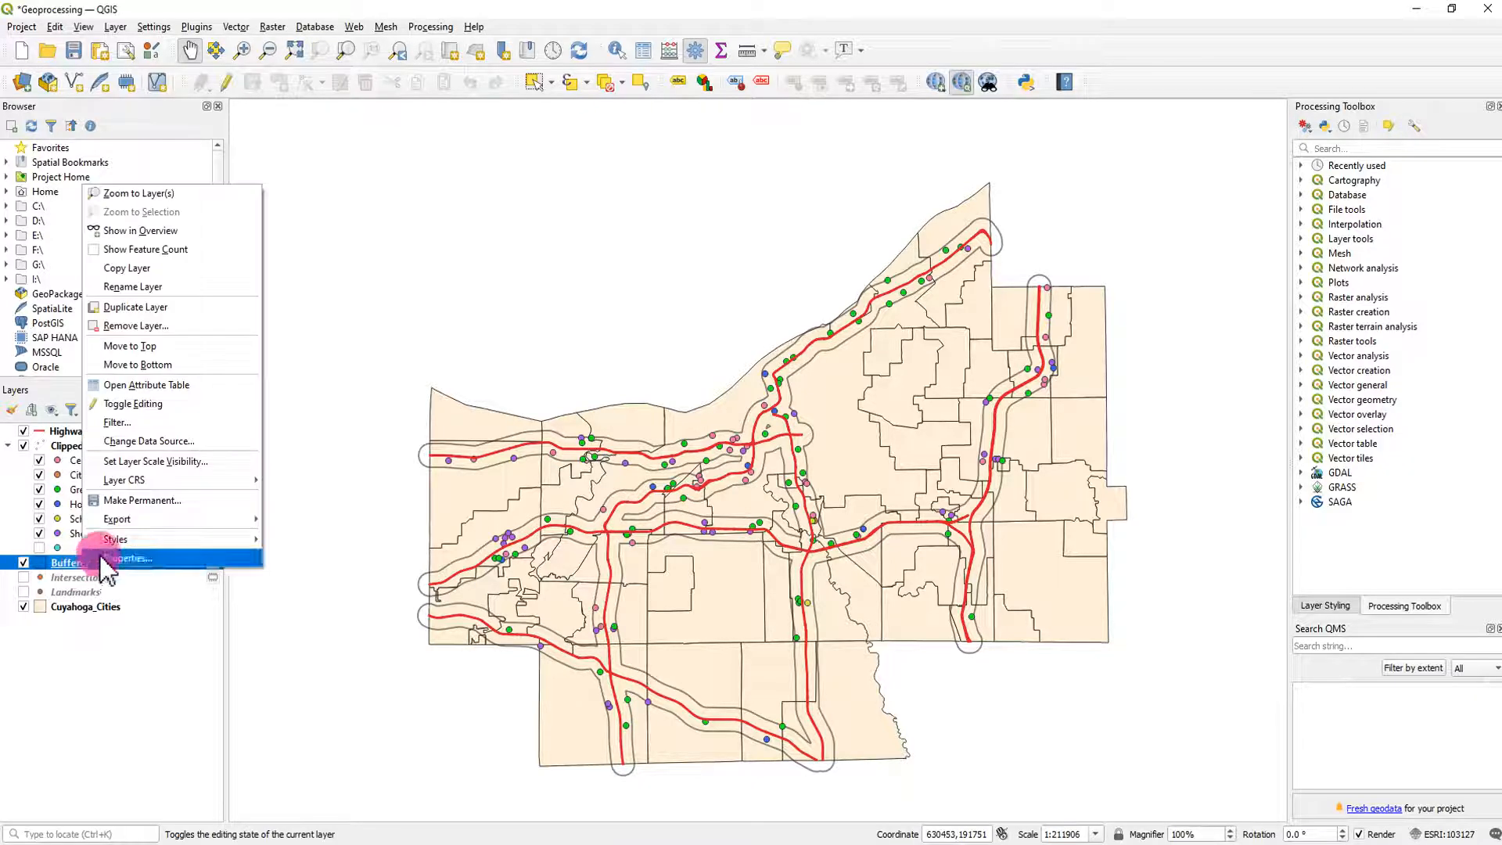
click(147, 385)
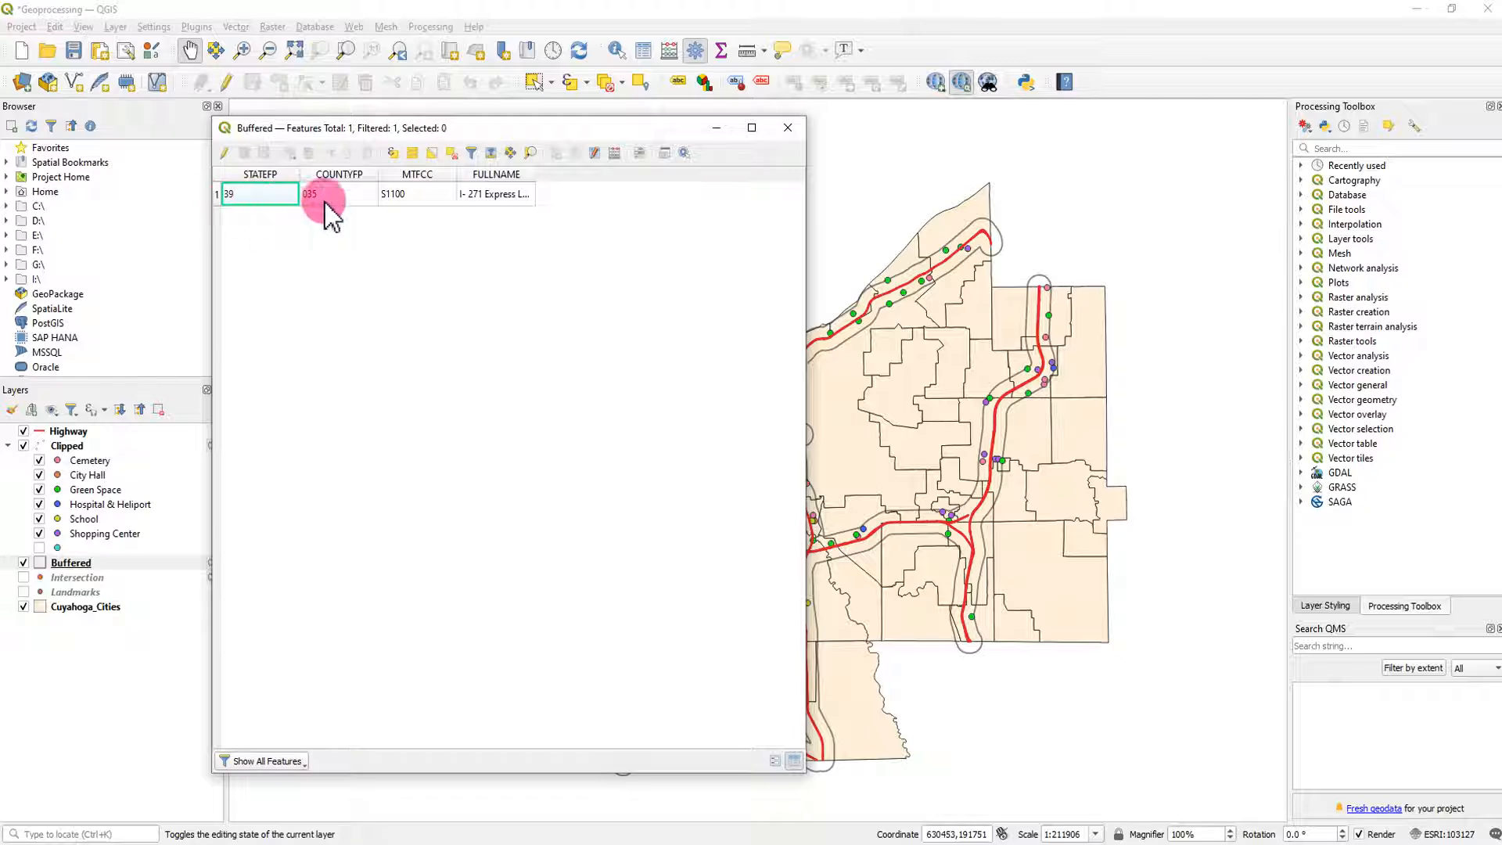
click(786, 129)
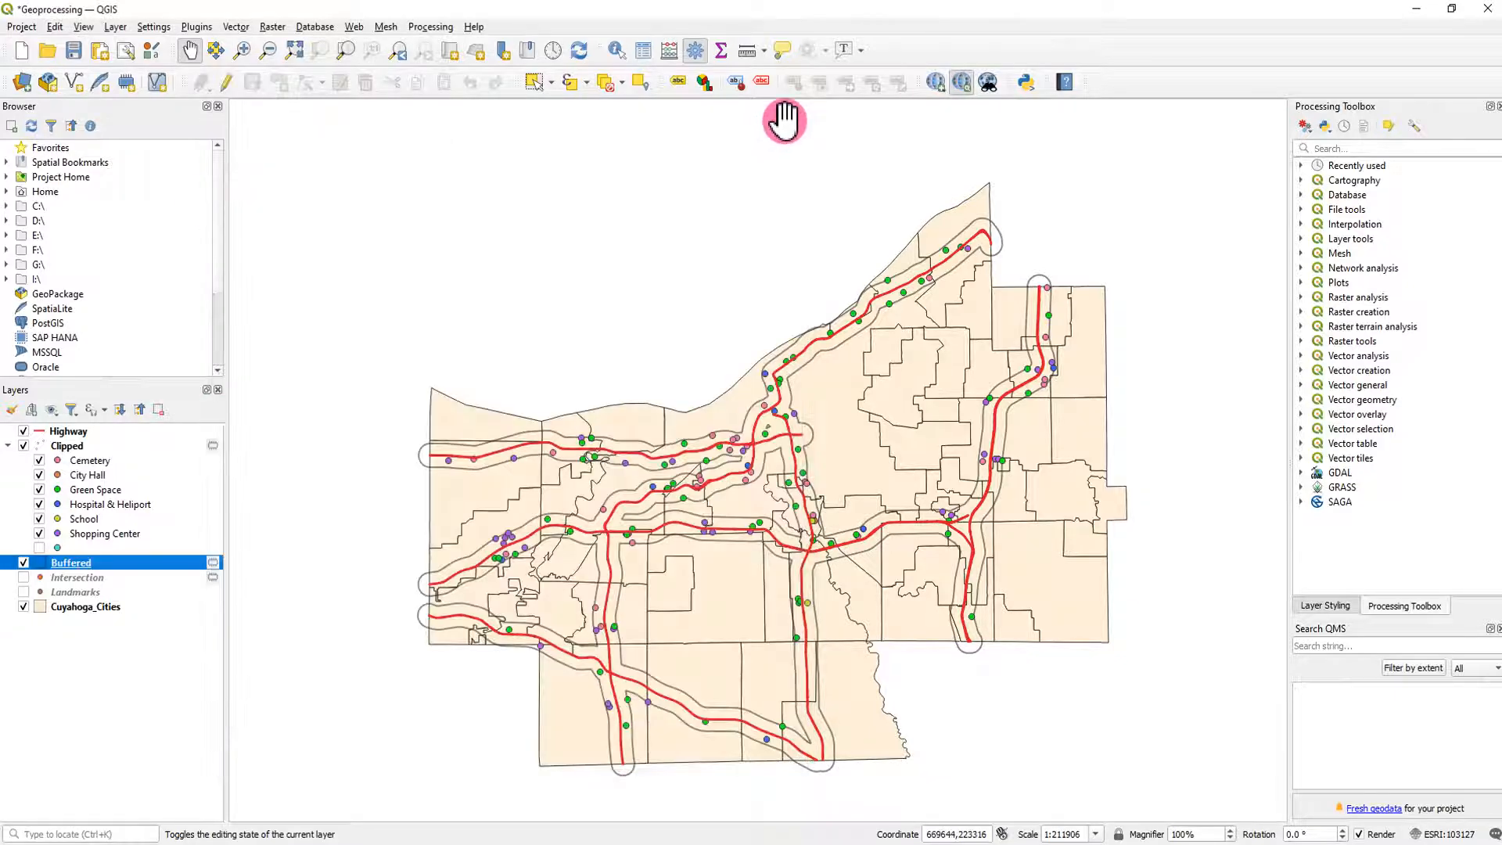
- Try intersecting the Buffered layer with Cuyahoga_Cities as the overlay, output to a temporary layer
click(236, 28)
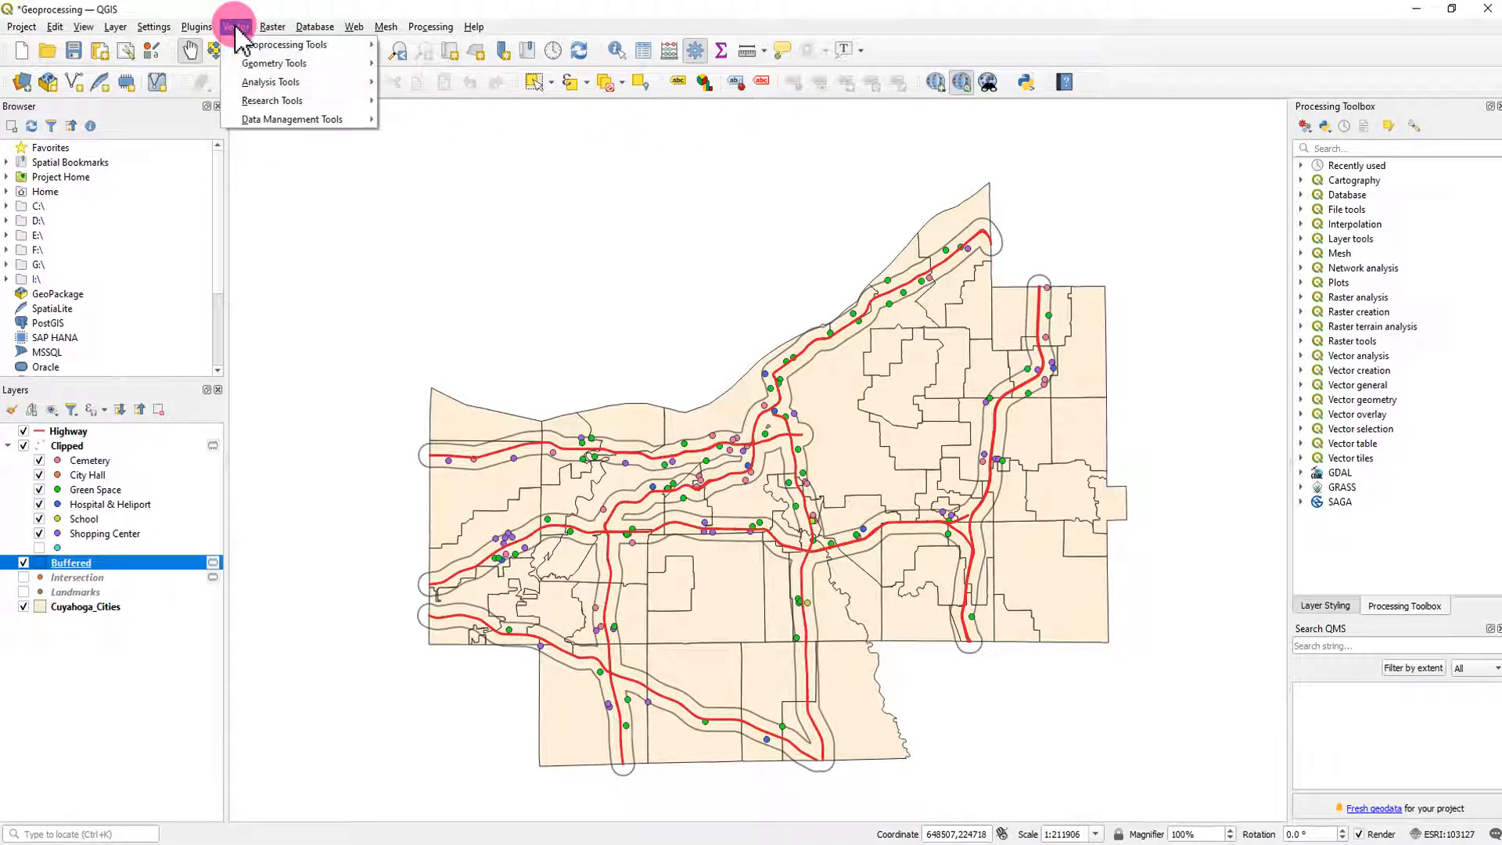
mouse_move(322, 43)
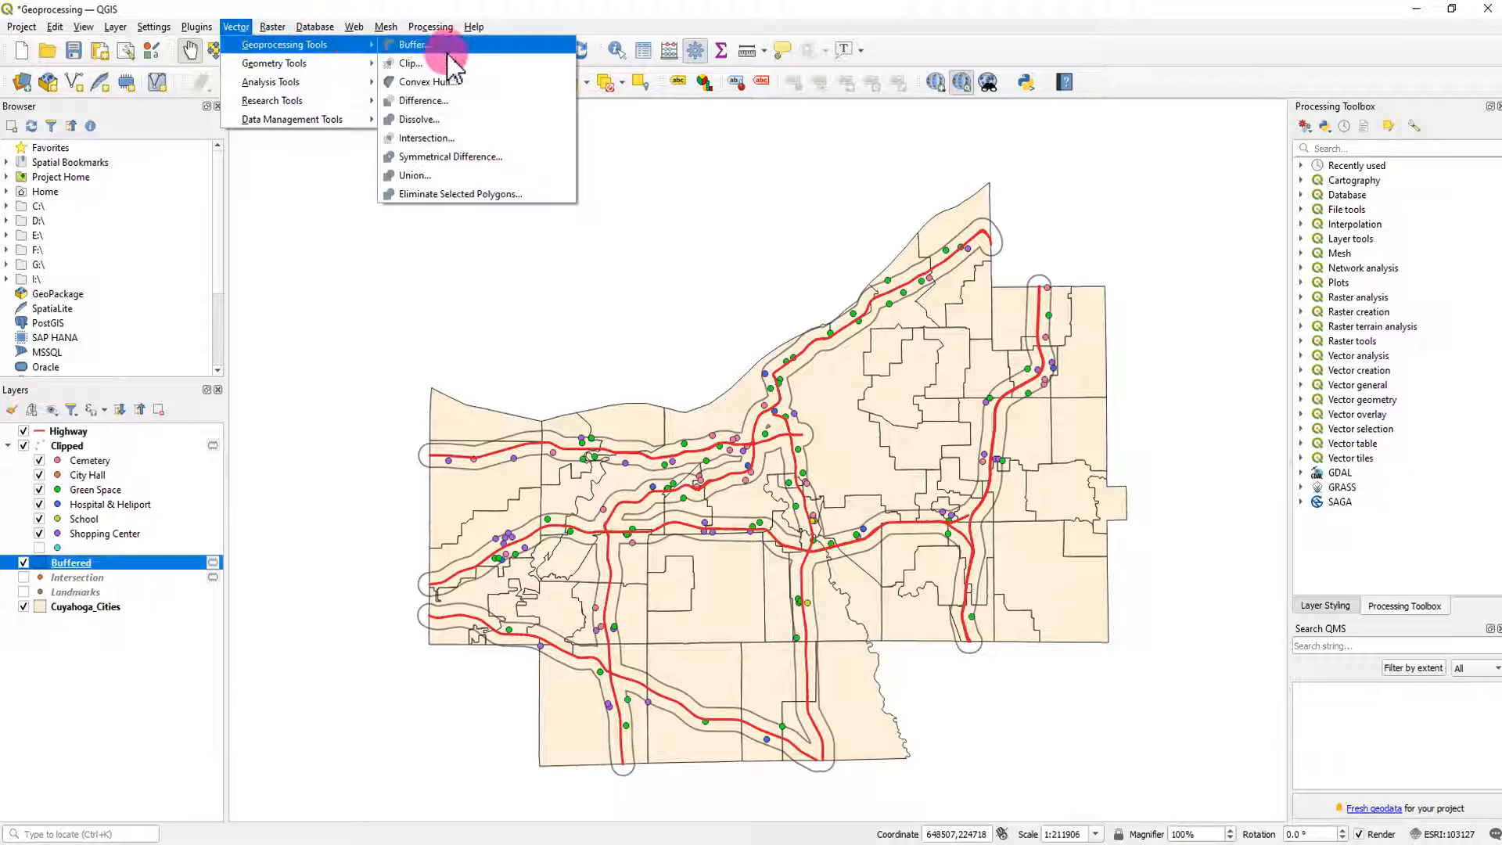
click(454, 139)
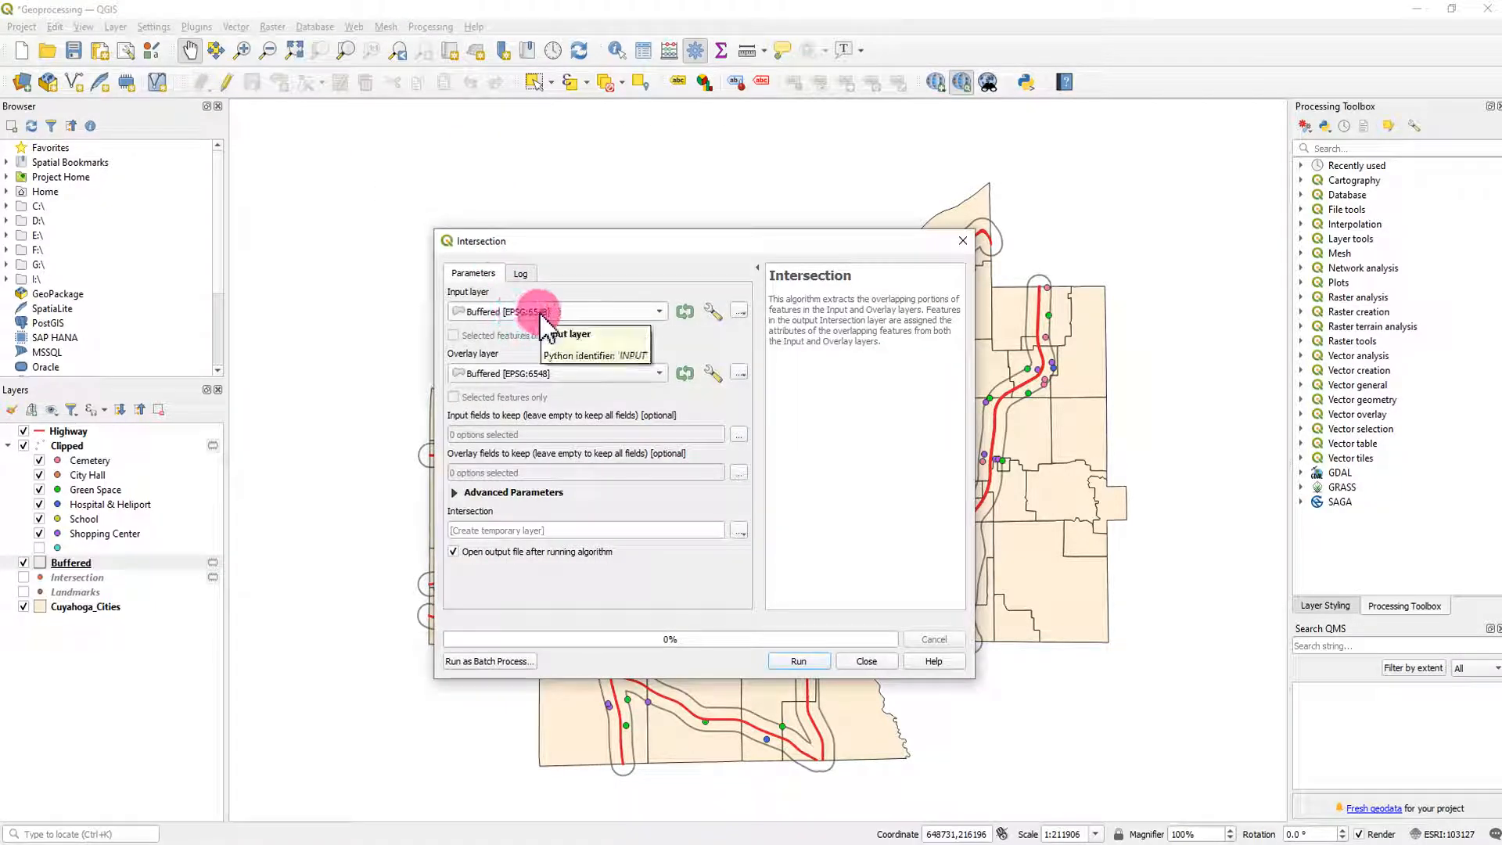
click(552, 374)
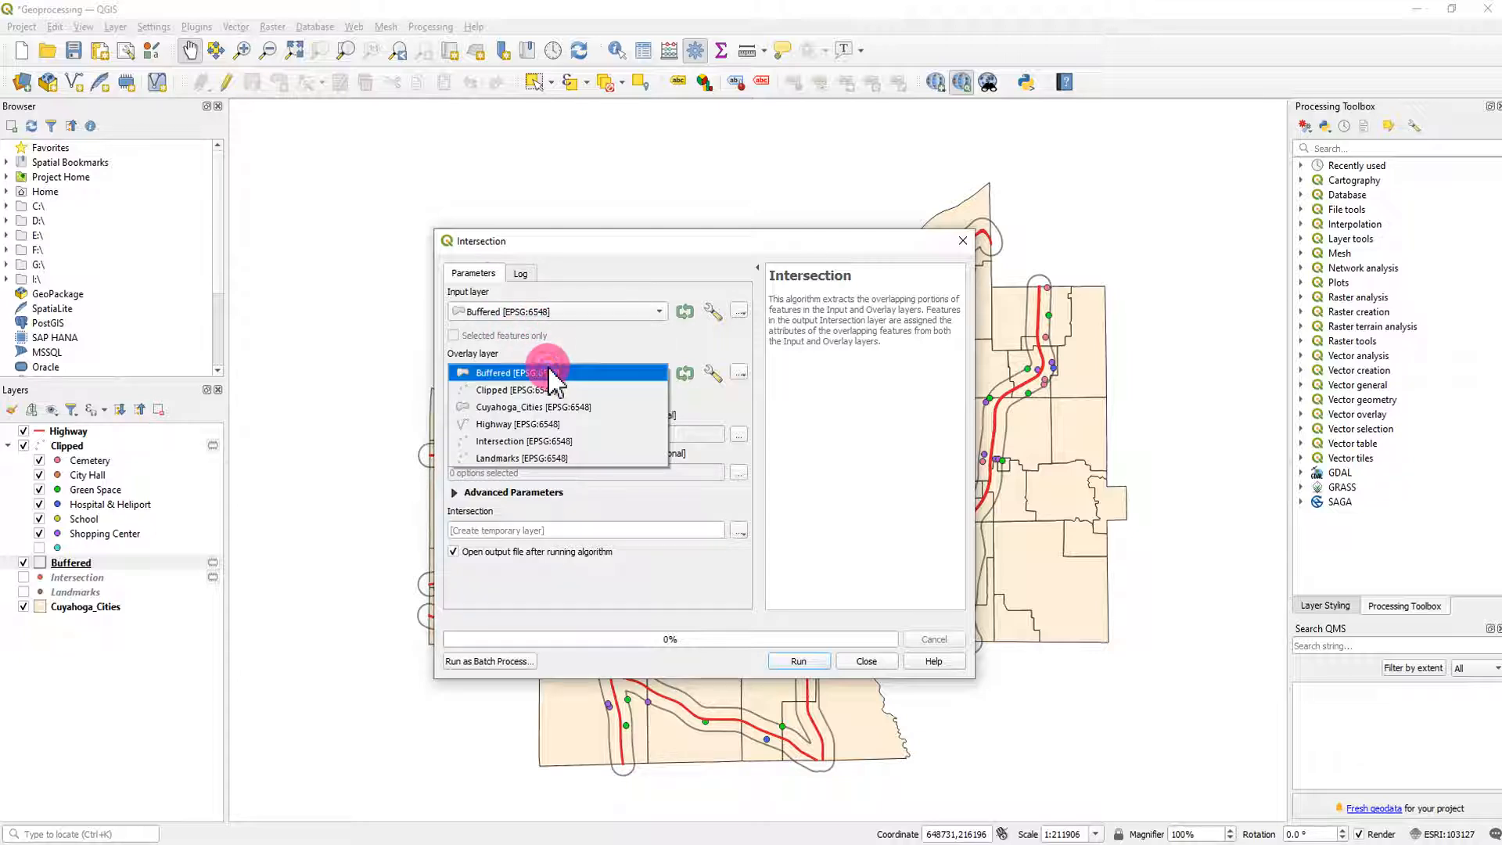
click(557, 408)
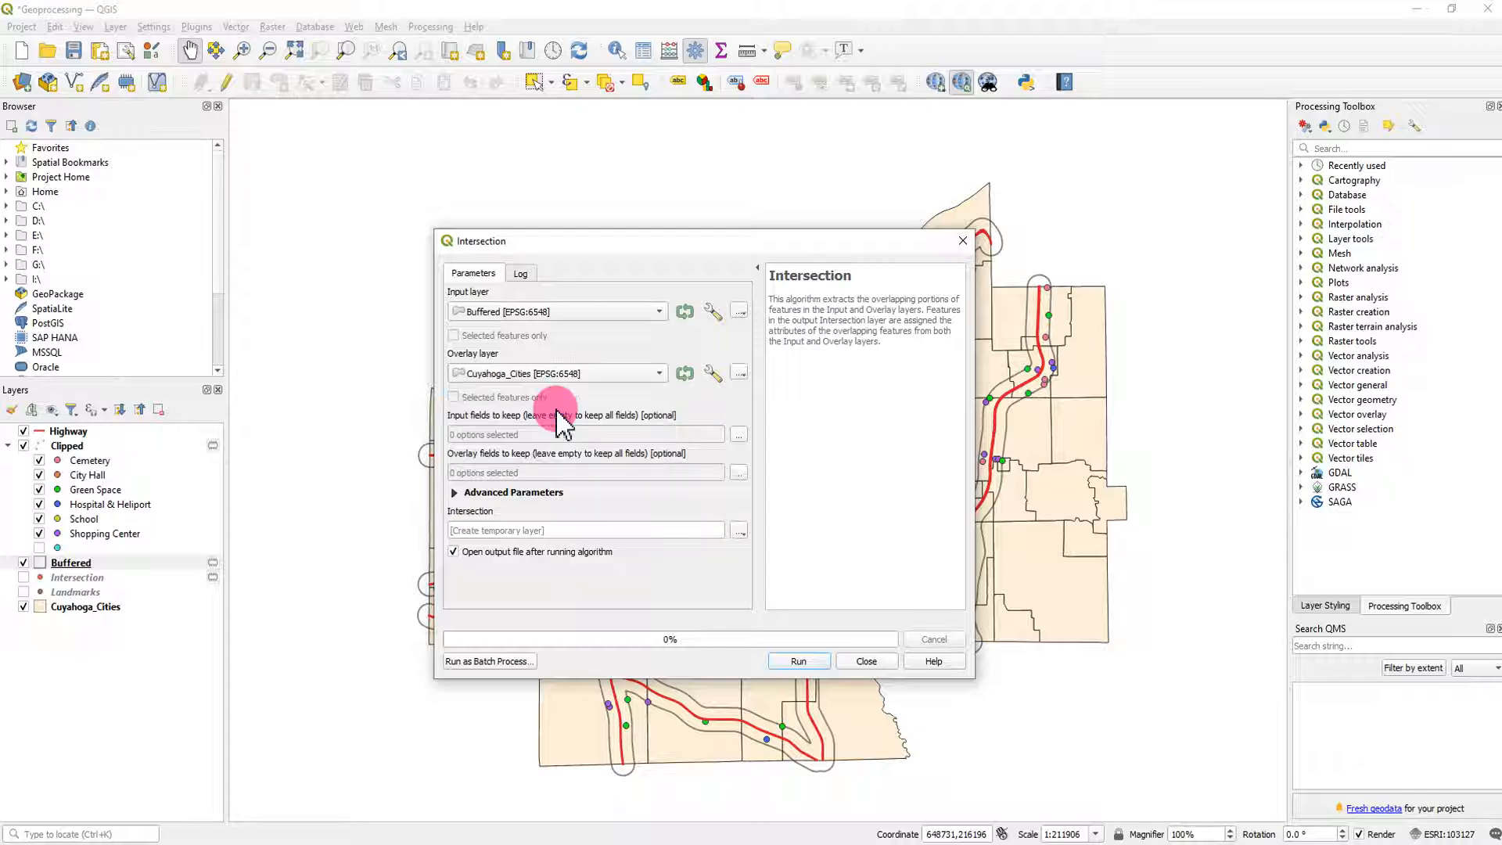
click(792, 660)
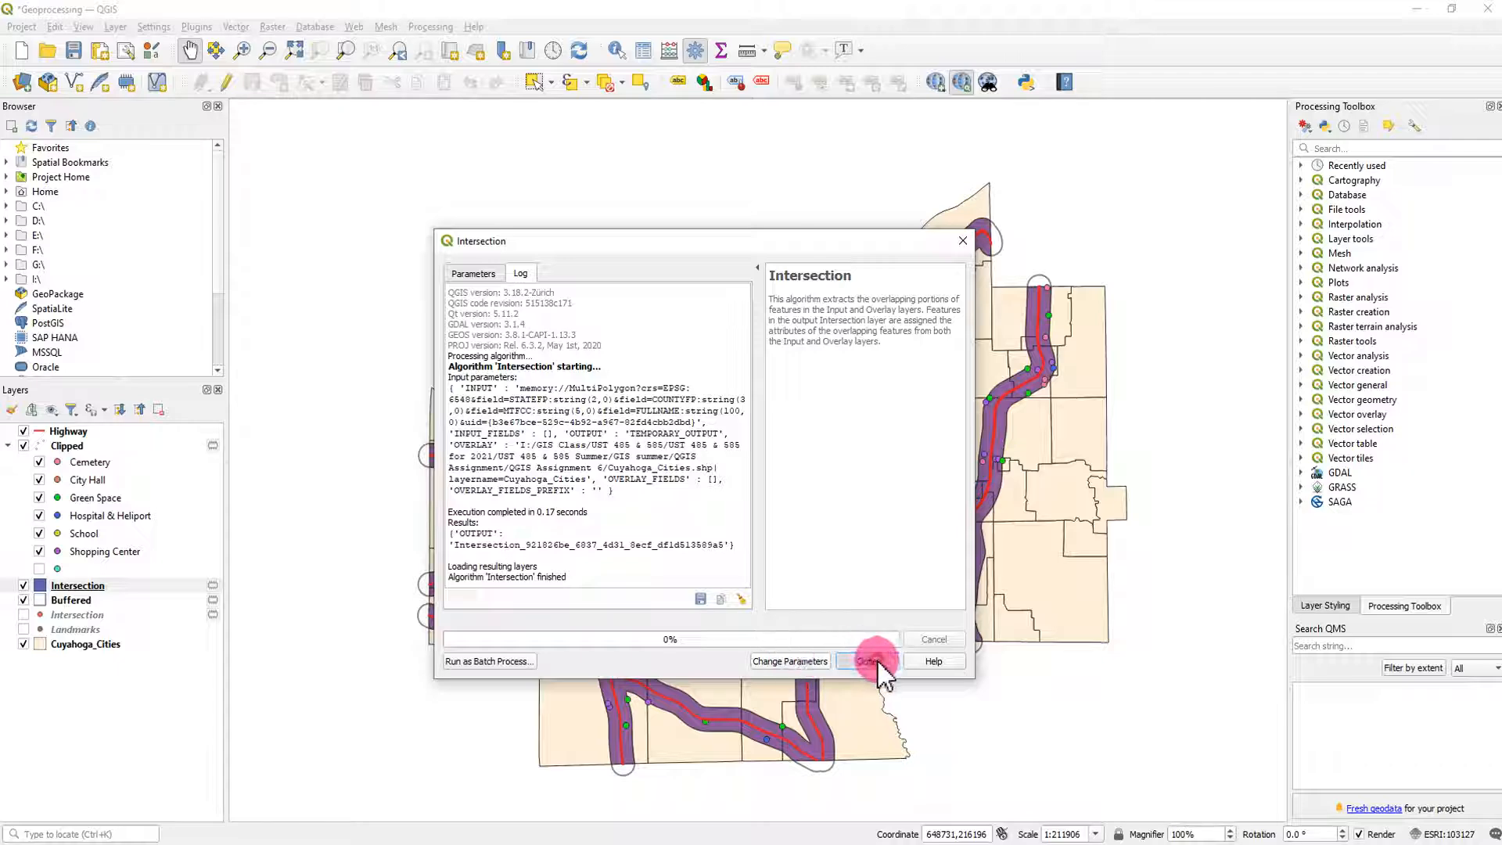
click(868, 661)
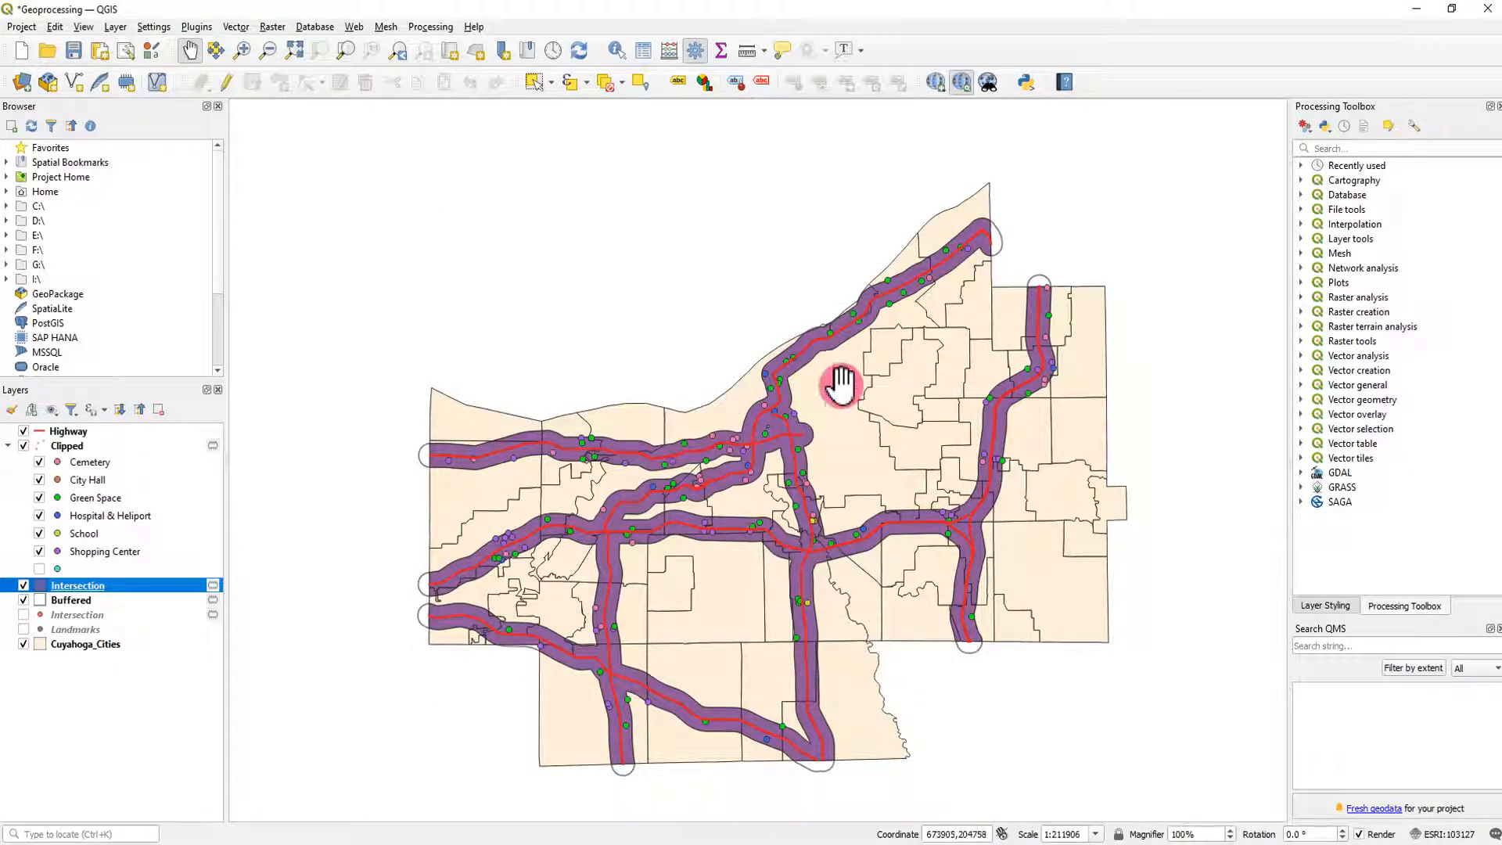
- Examine the new Intersection polygon layer's attribute table, widening the FULLNAME column to read the highway name for each city
right_click(93, 587)
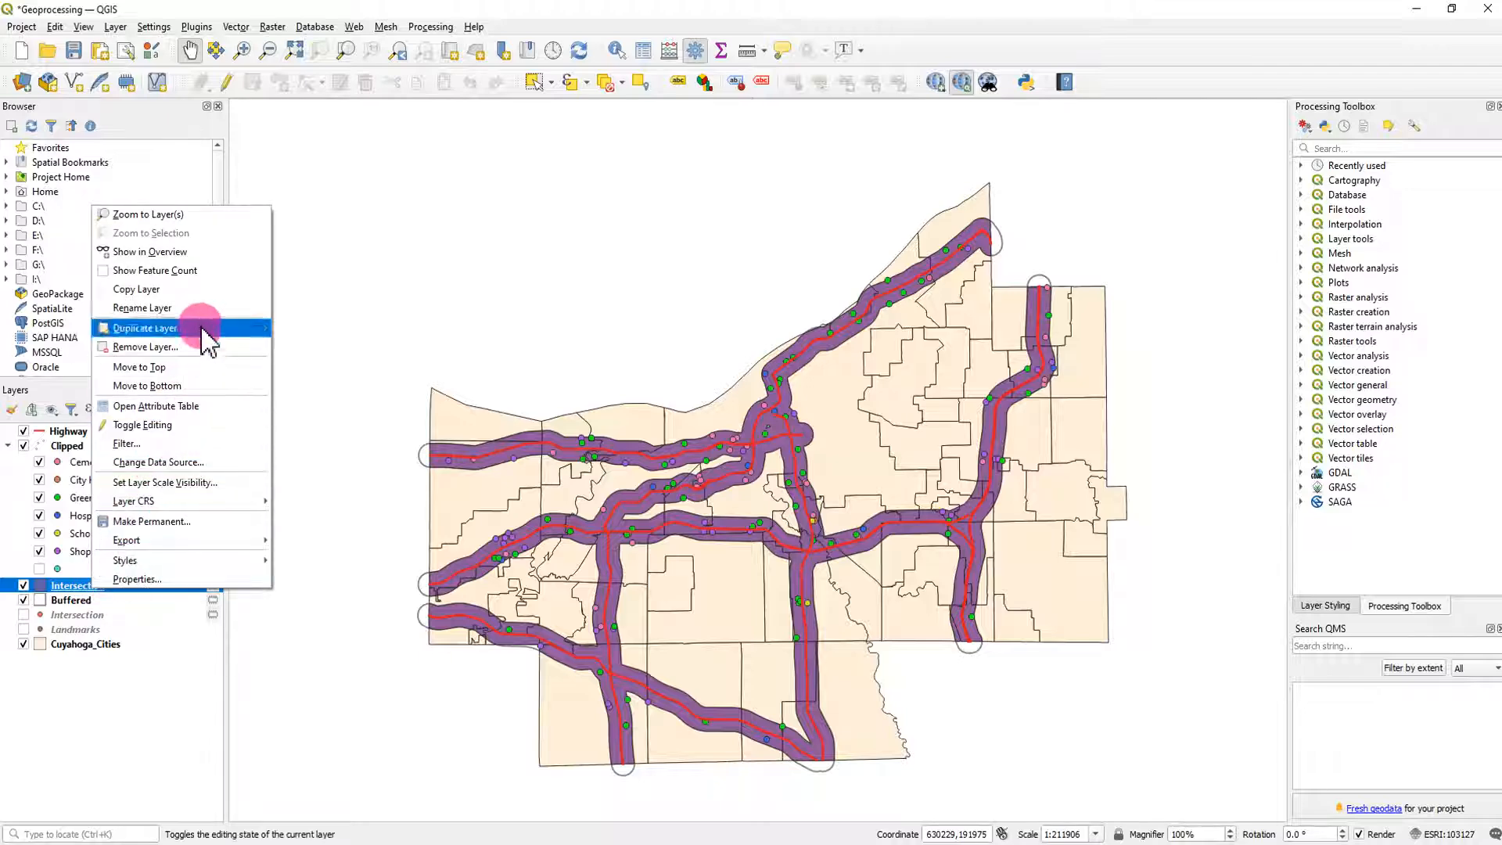
click(201, 406)
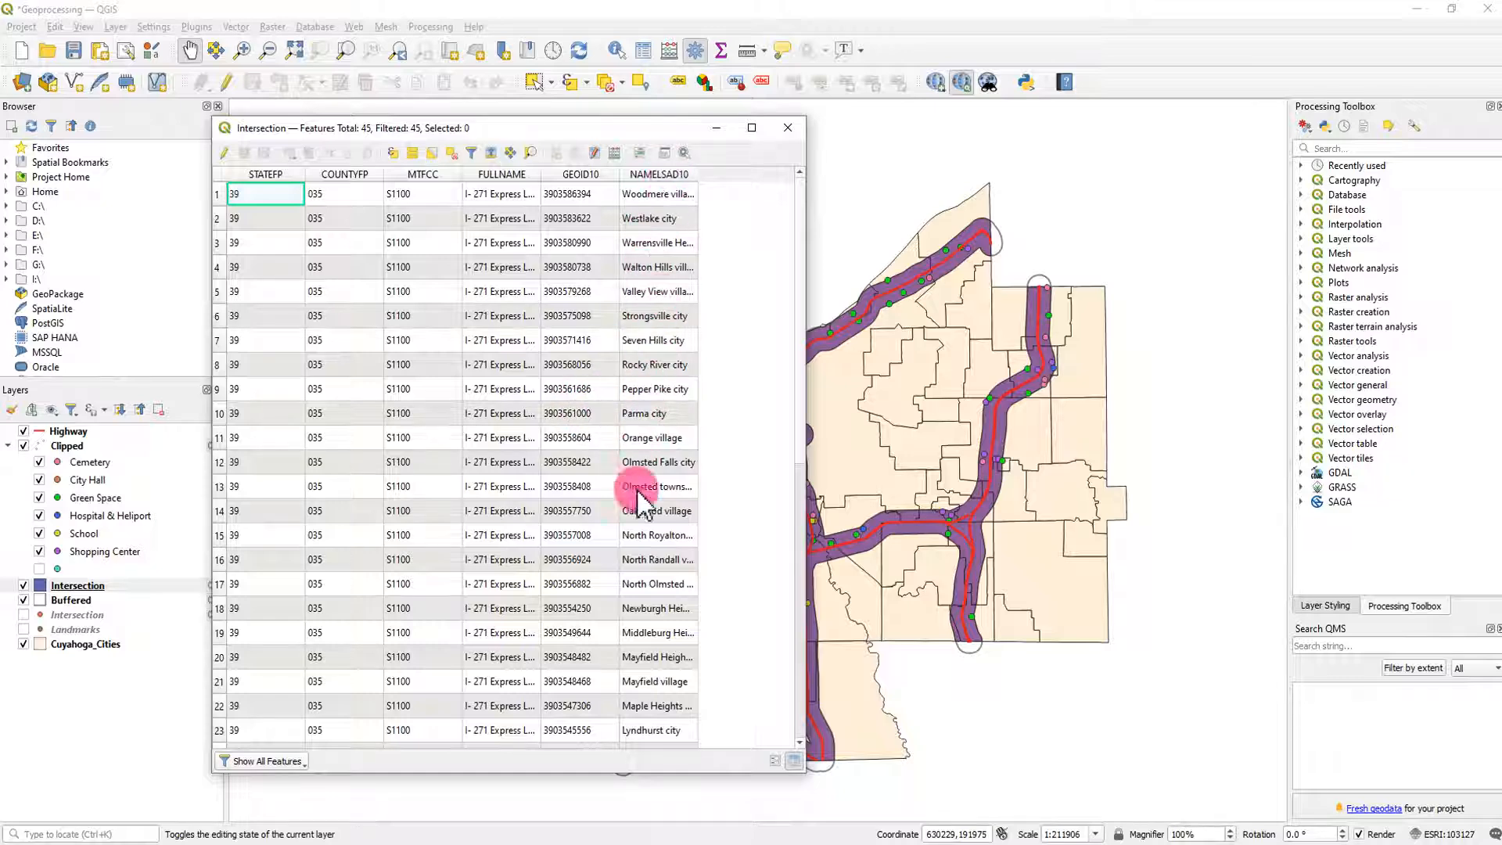
drag(801, 335, 793, 603)
drag(541, 174, 578, 175)
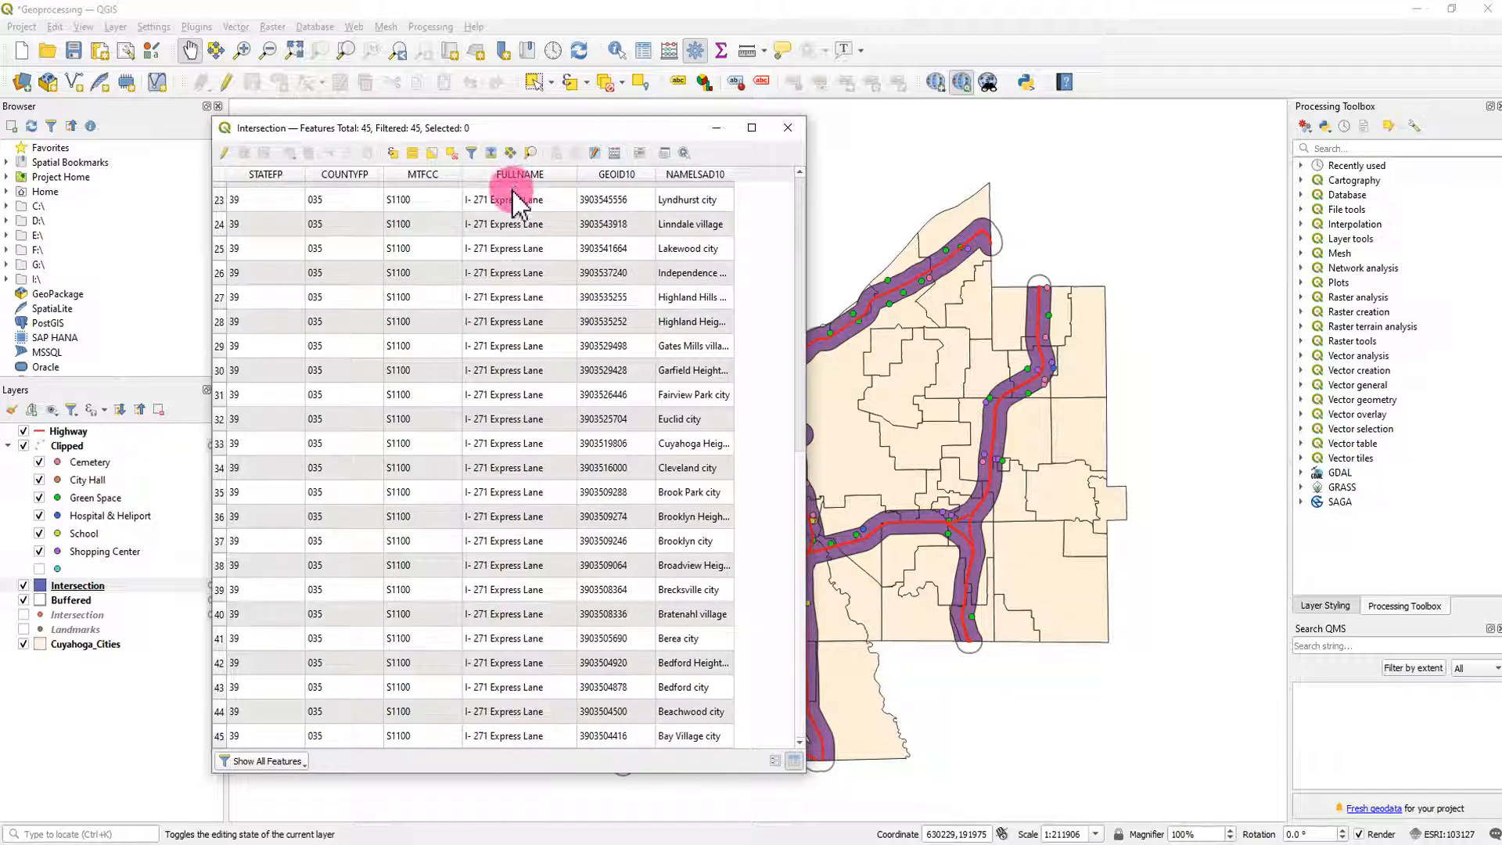
click(515, 224)
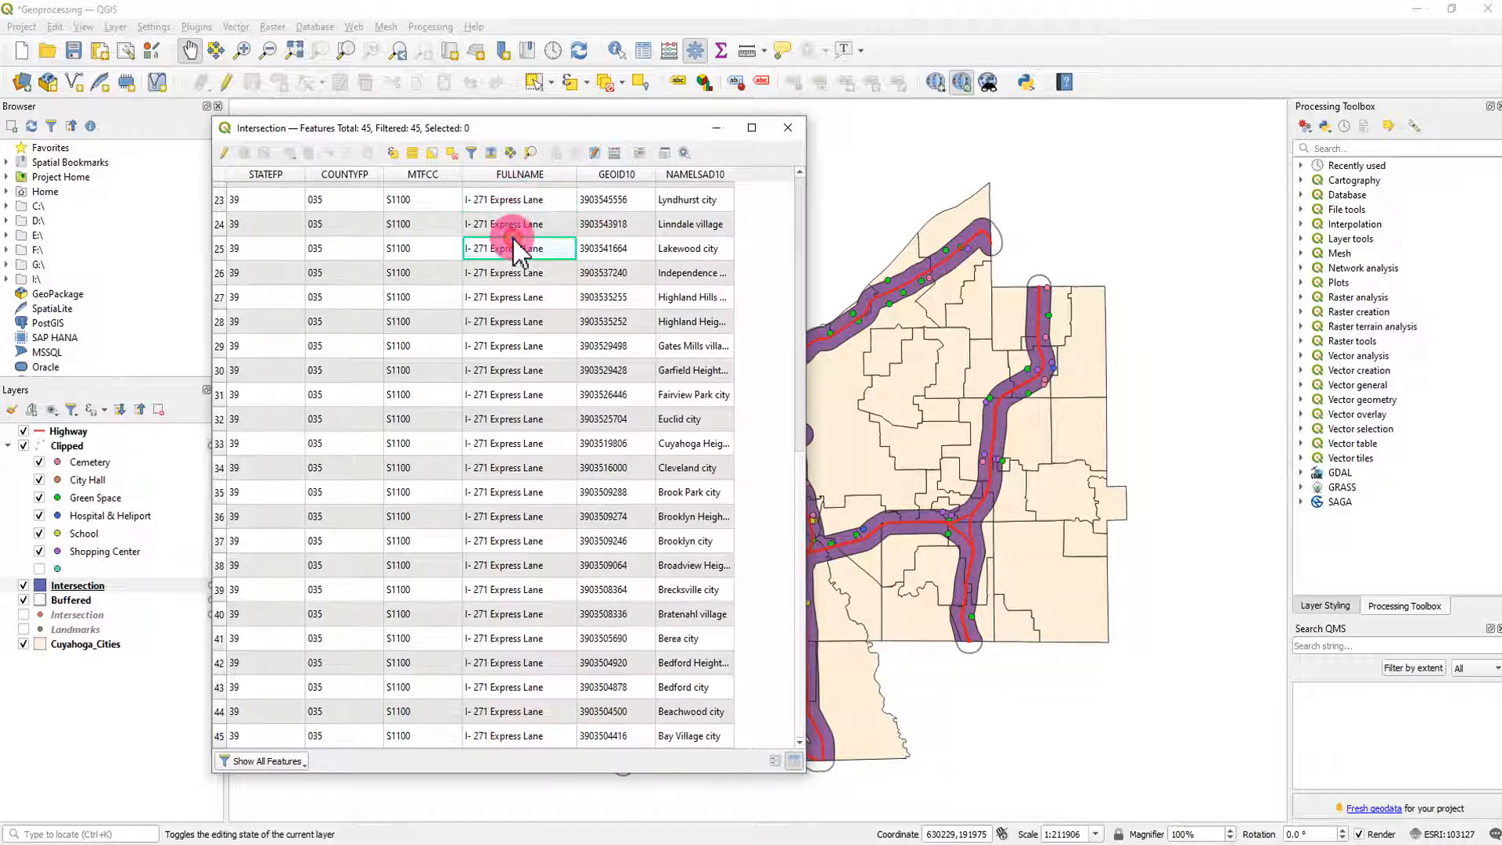
click(516, 272)
click(516, 297)
click(517, 322)
click(516, 346)
click(516, 370)
click(516, 395)
click(517, 418)
click(516, 443)
click(517, 467)
click(516, 492)
click(516, 516)
click(516, 540)
click(516, 565)
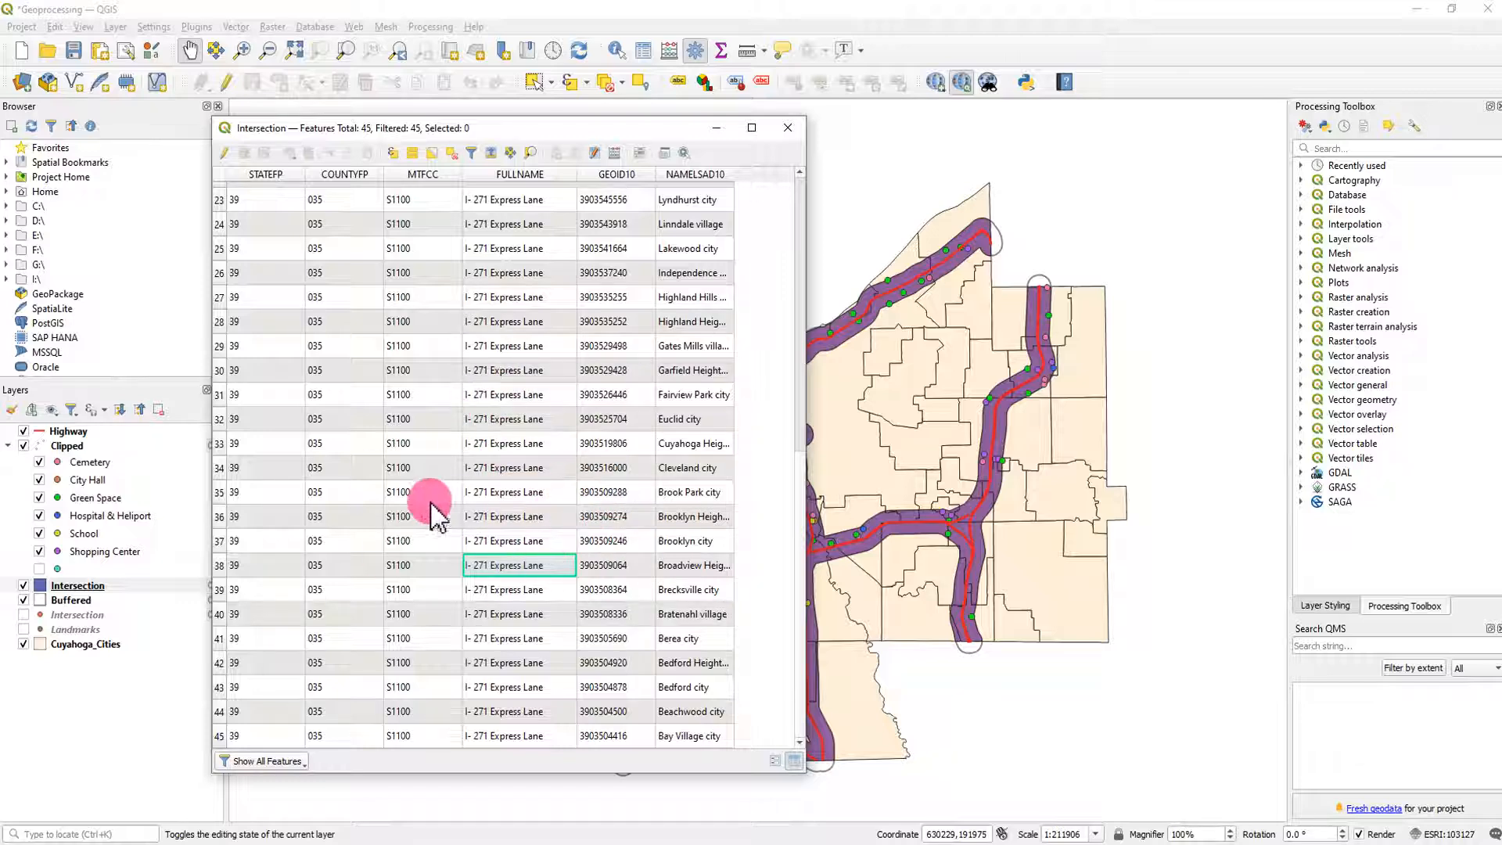
click(791, 130)
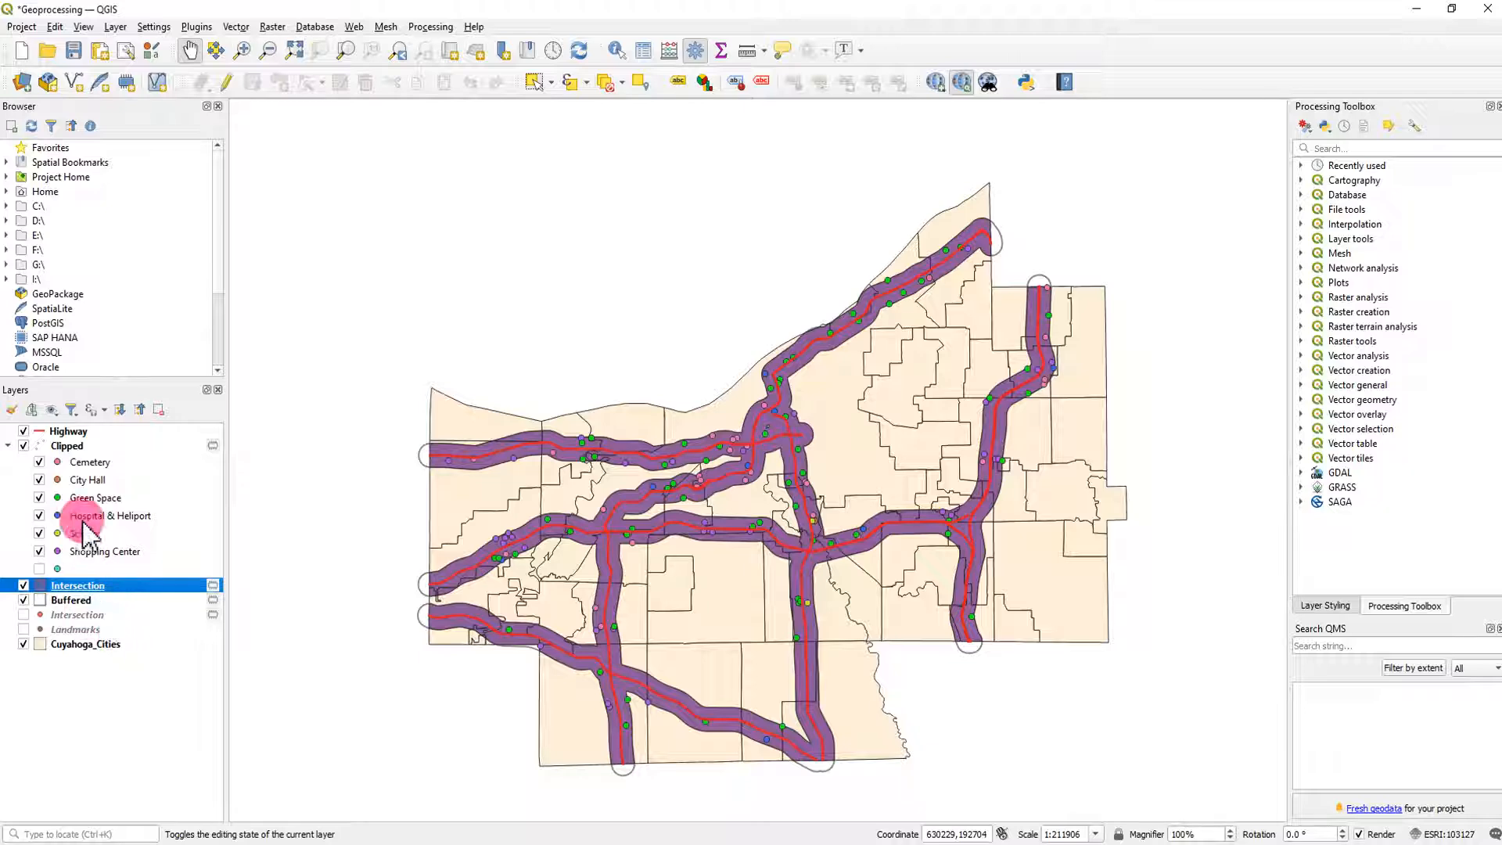
- Examine the Highway layer's attribute table for the different highway names in its FULLNAME column
click(83, 433)
right_click(85, 435)
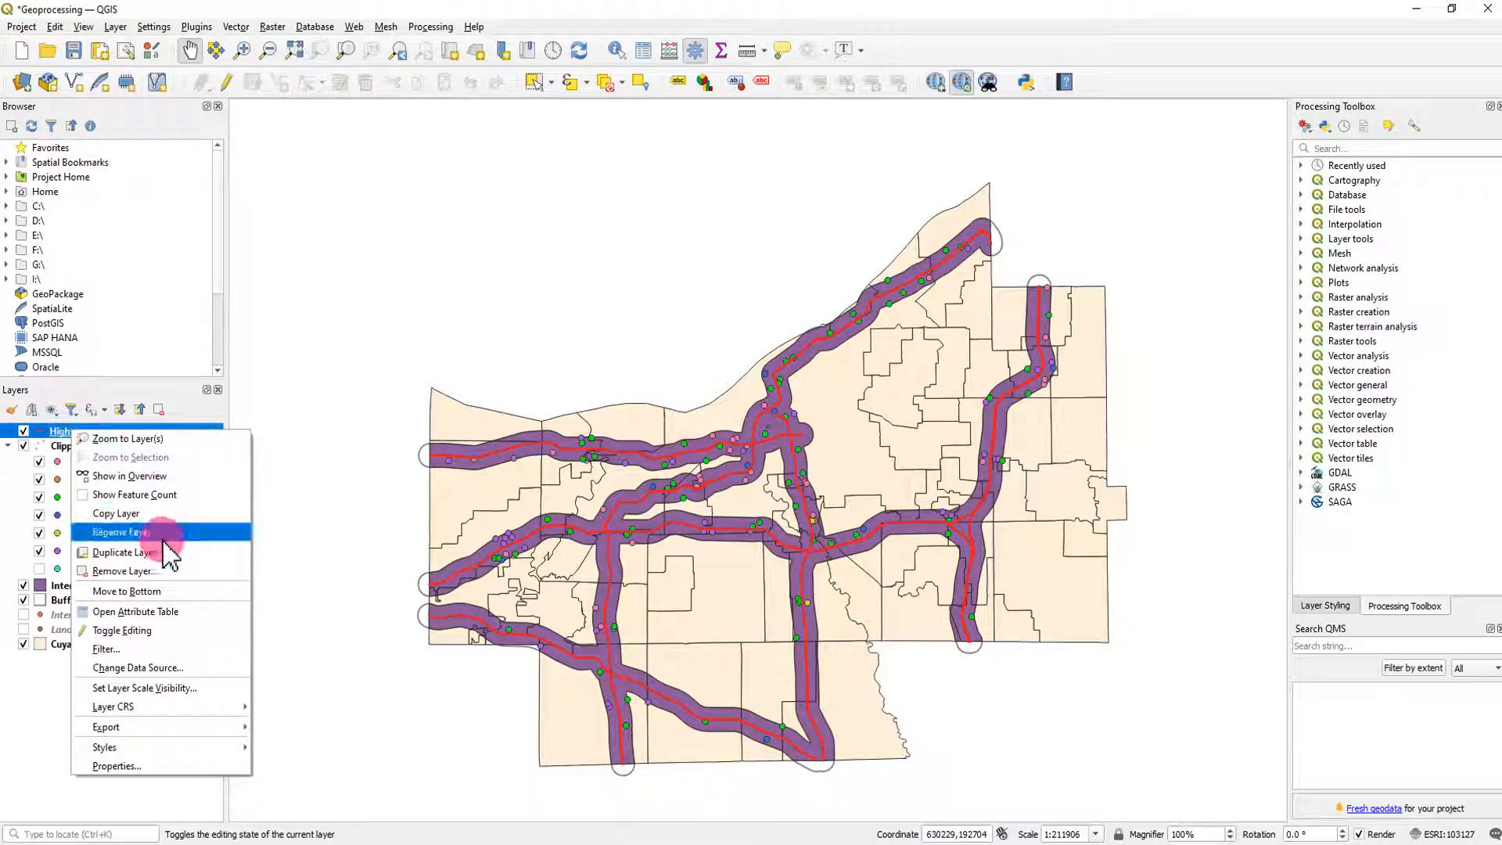
click(158, 611)
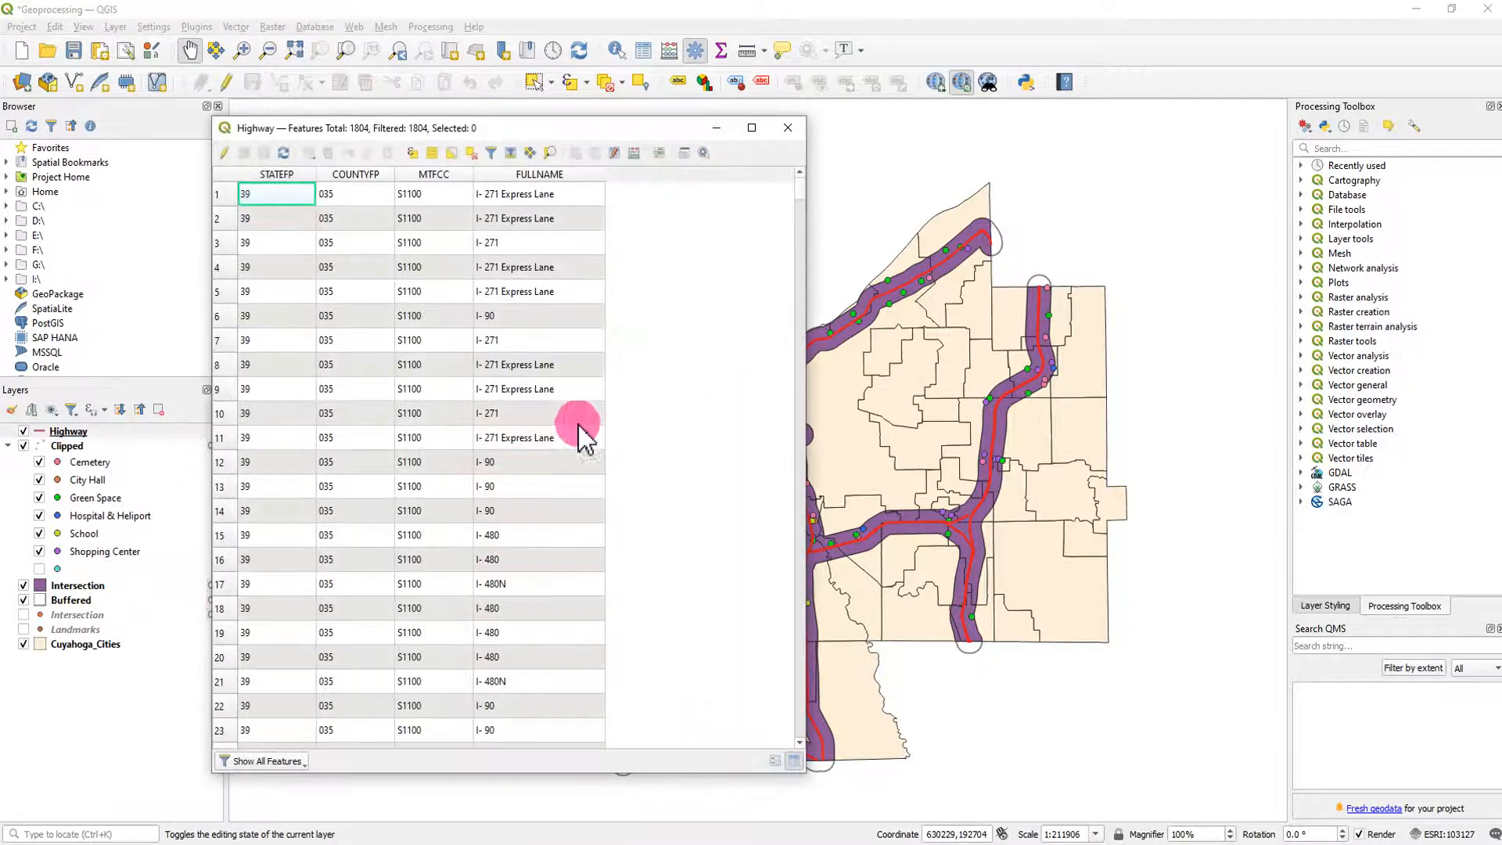
scroll(485, 367, down, 18)
scroll(500, 438, down, 20)
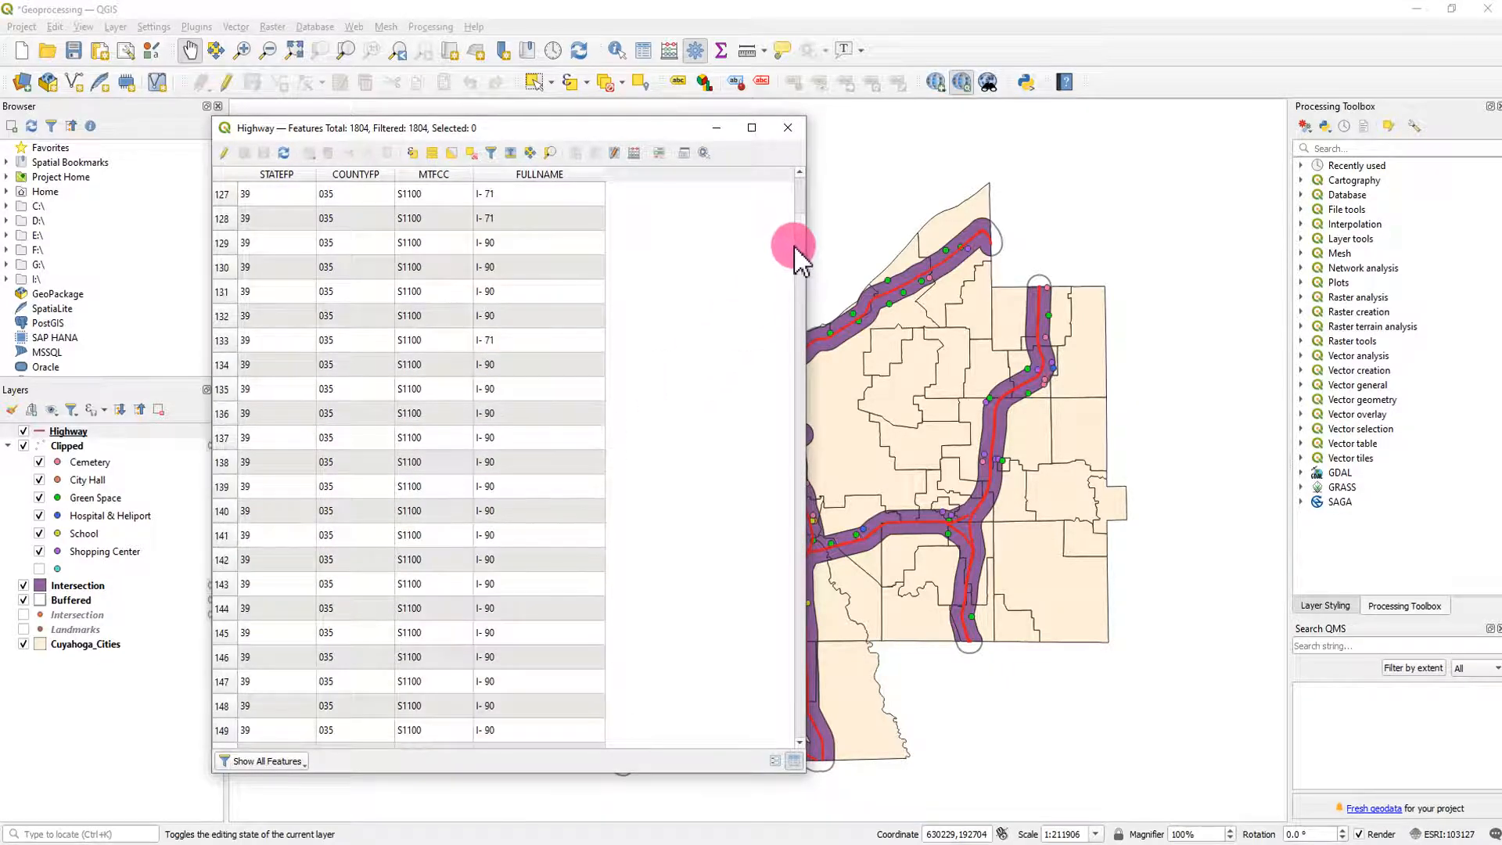
drag(798, 231, 789, 299)
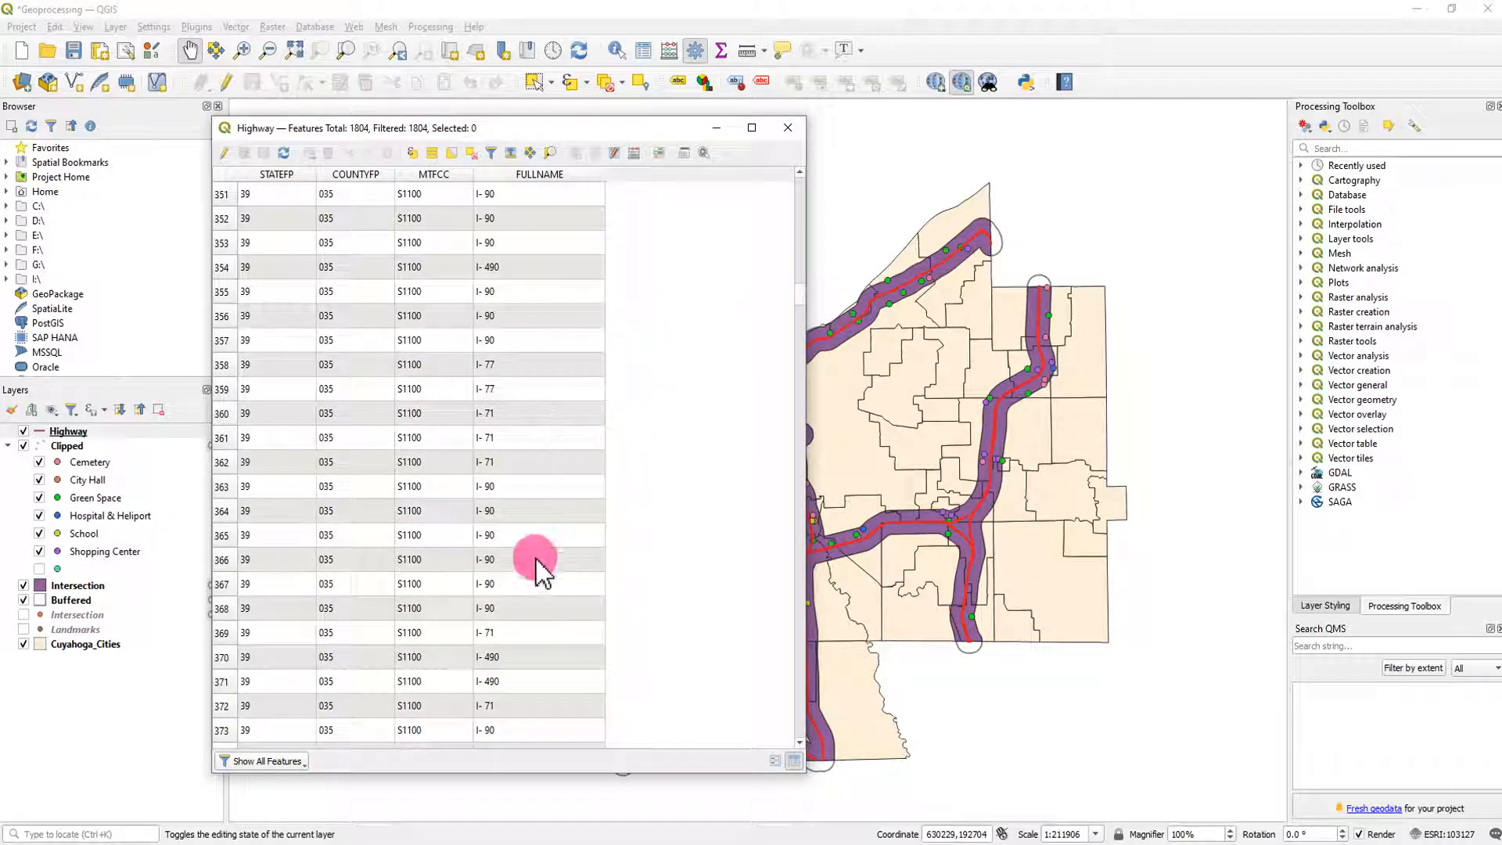
click(787, 133)
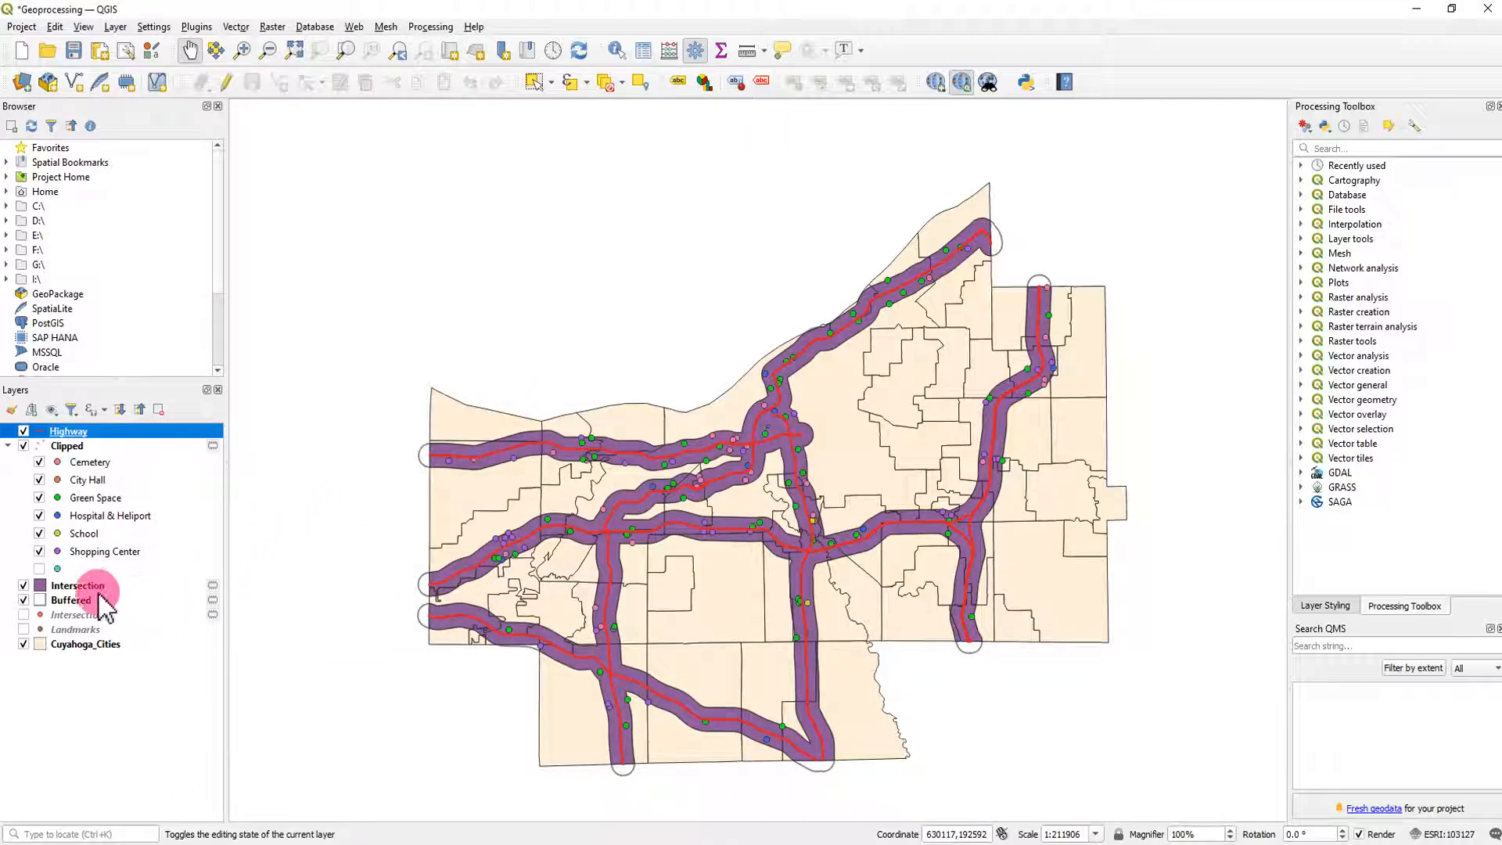
- Remove the Intersection polygon layer made from the dissolved buffer
right_click(92, 586)
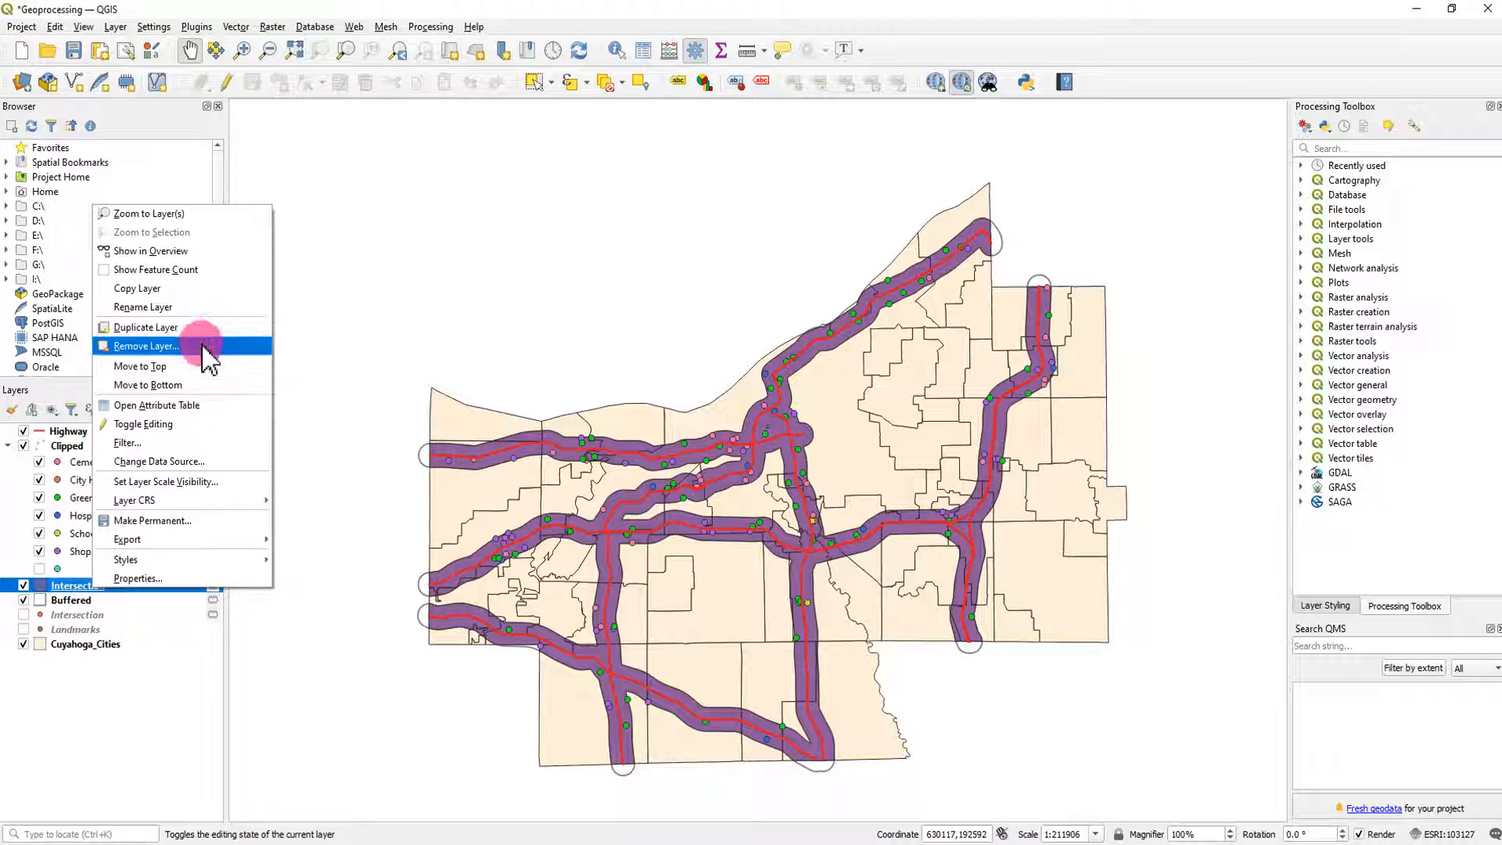
click(145, 345)
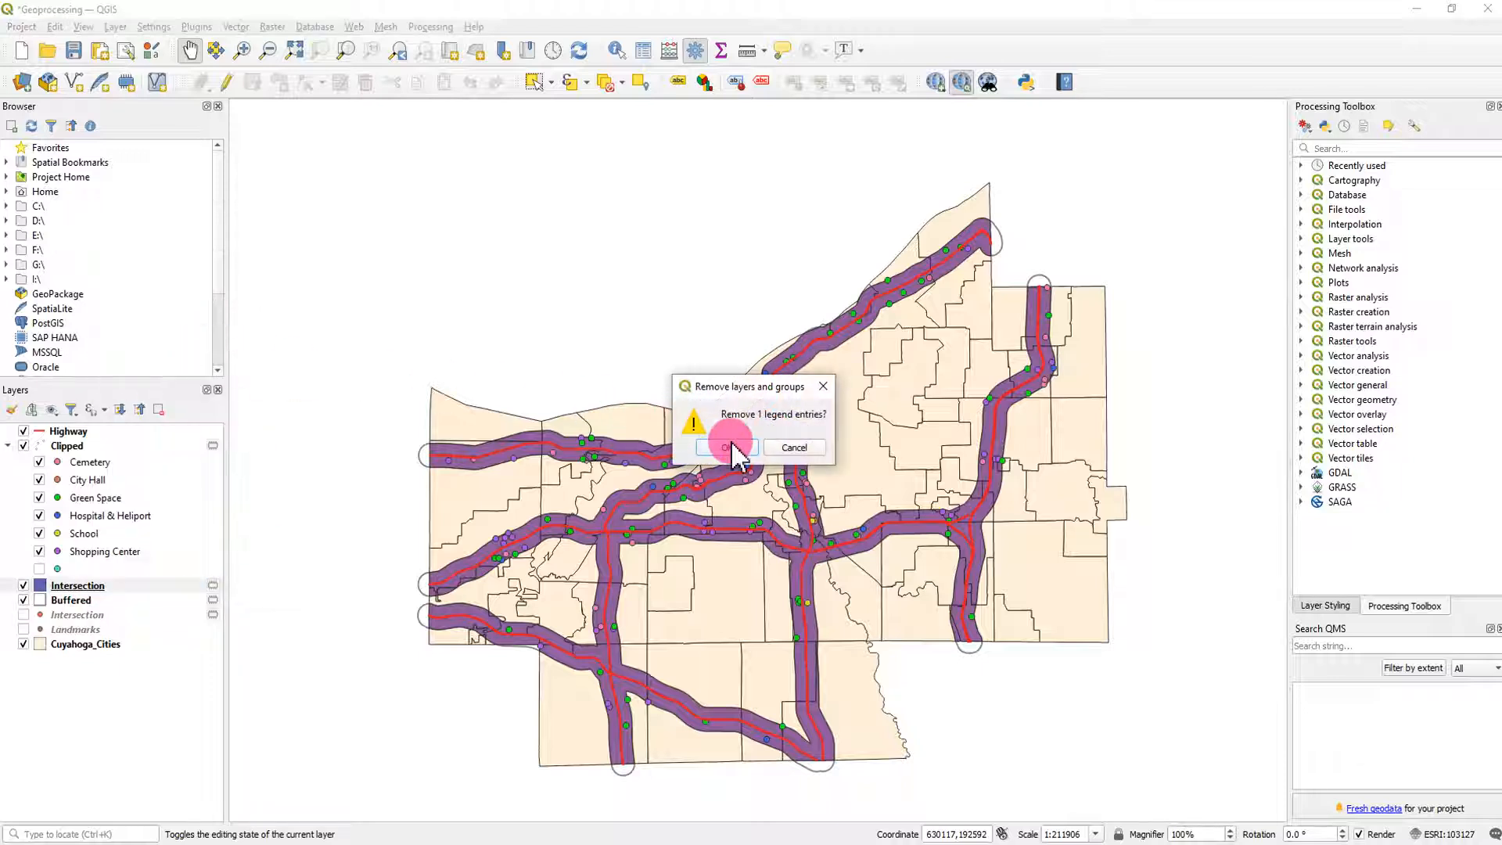
click(724, 445)
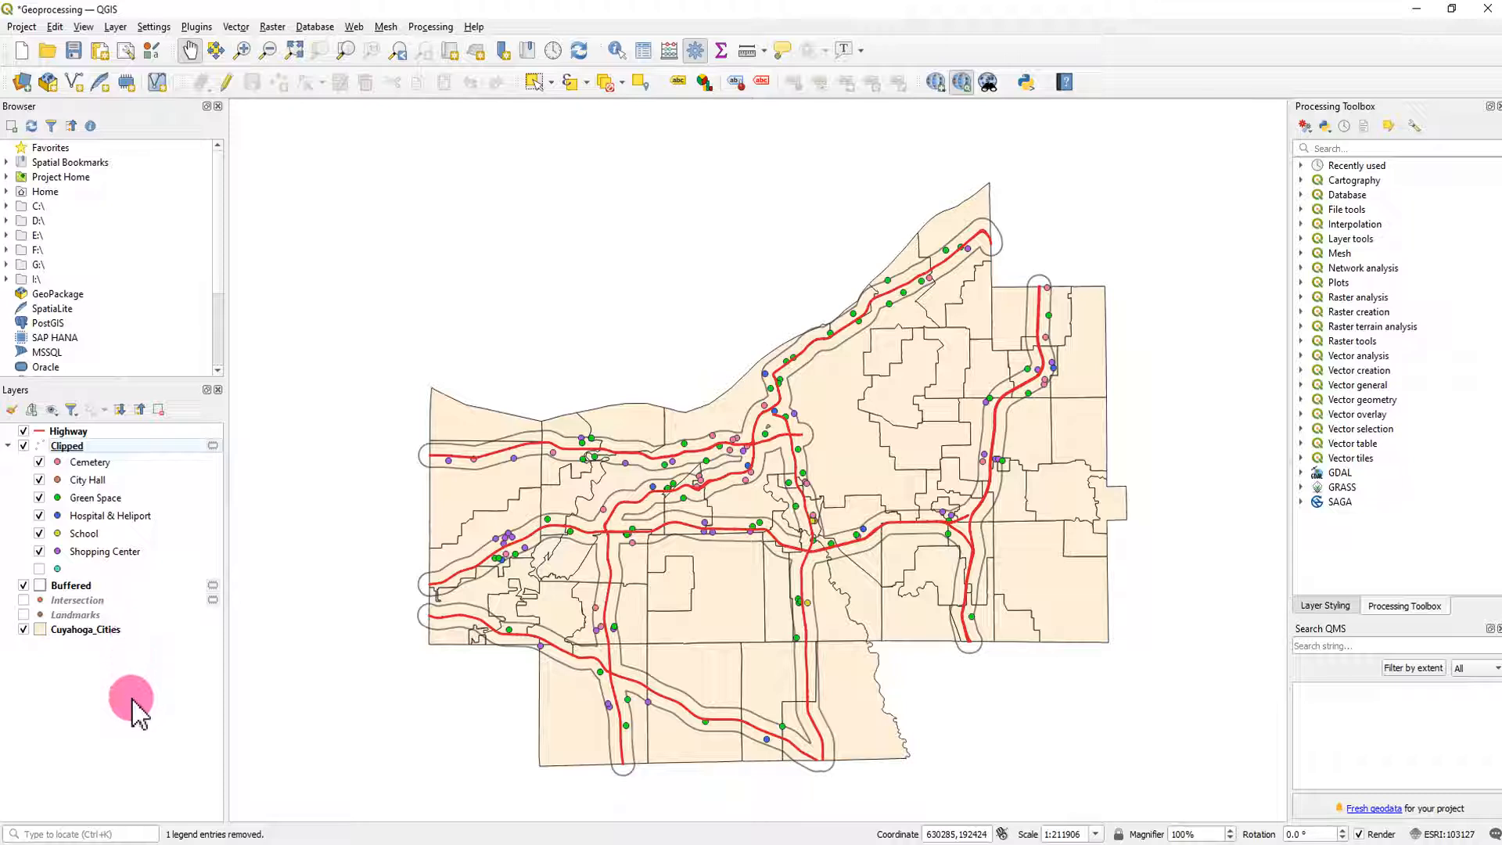
- Buffer the Highway layer by 0.5 miles into a temporary layer without dissolving the result
click(235, 27)
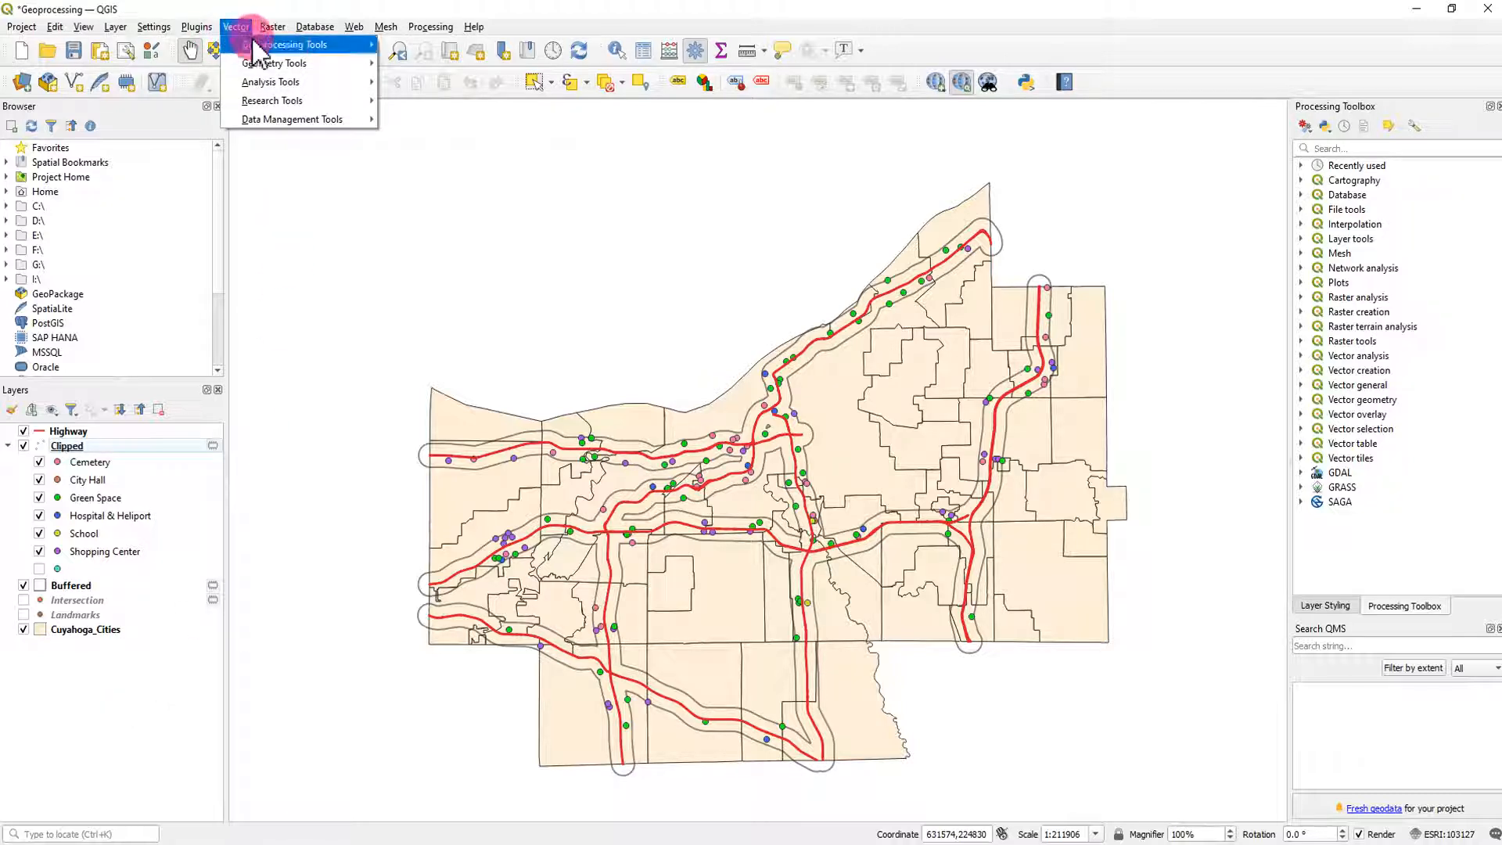
click(291, 44)
click(415, 46)
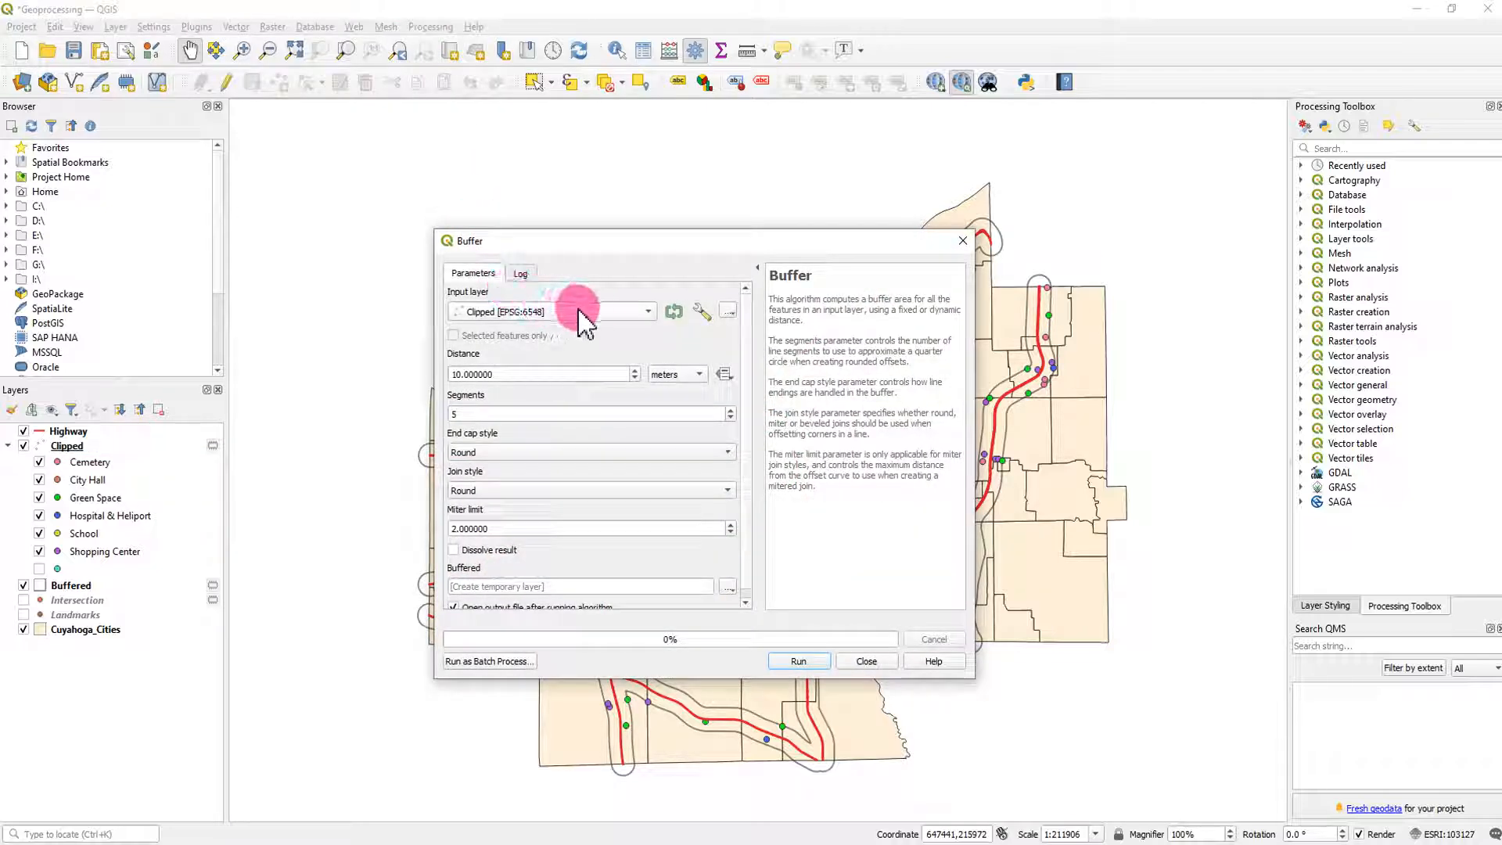
click(592, 313)
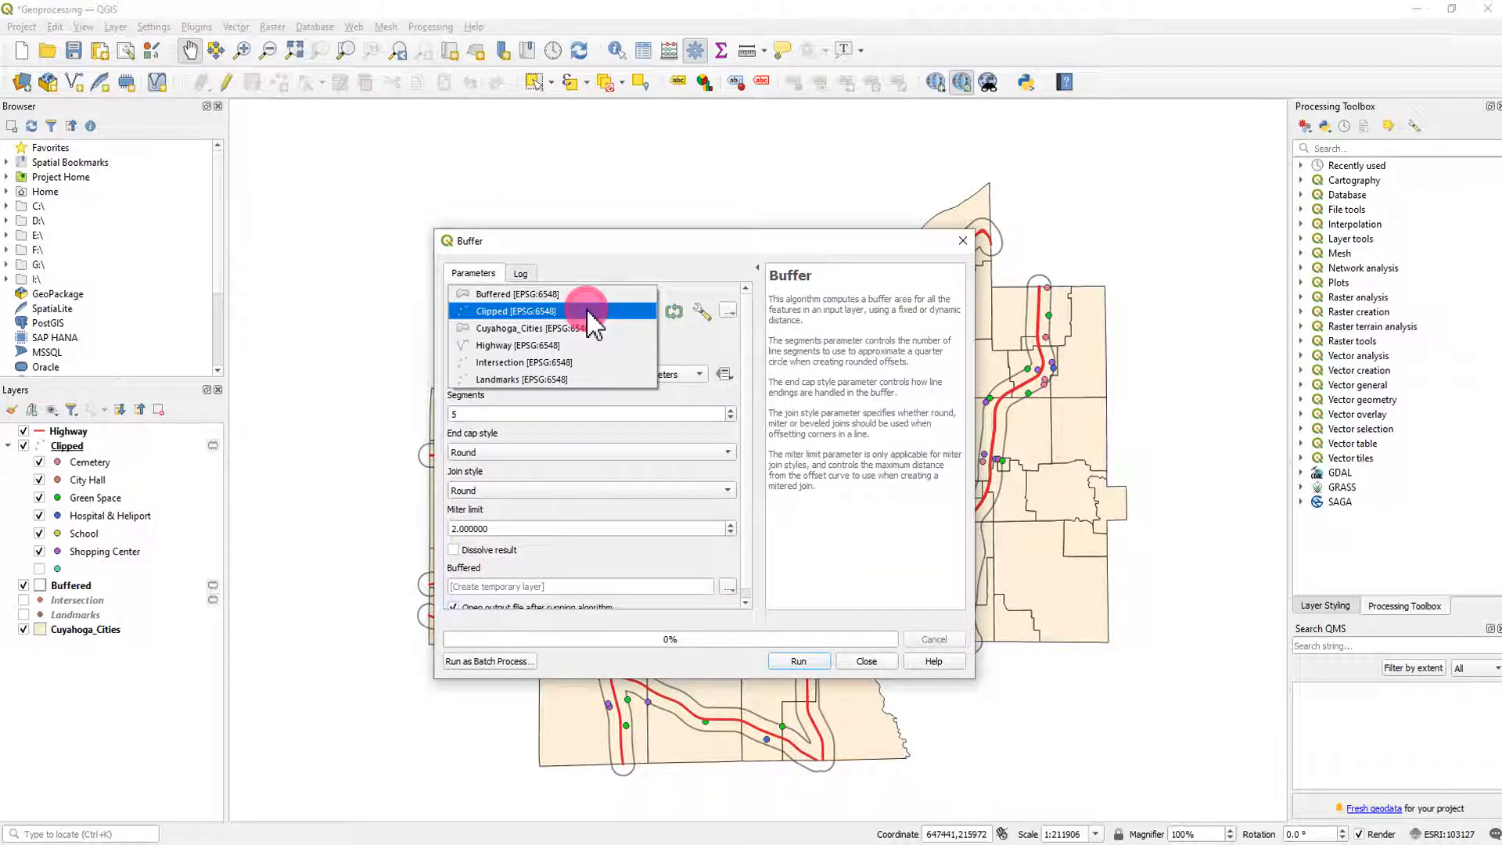
click(582, 353)
drag(529, 374, 419, 376)
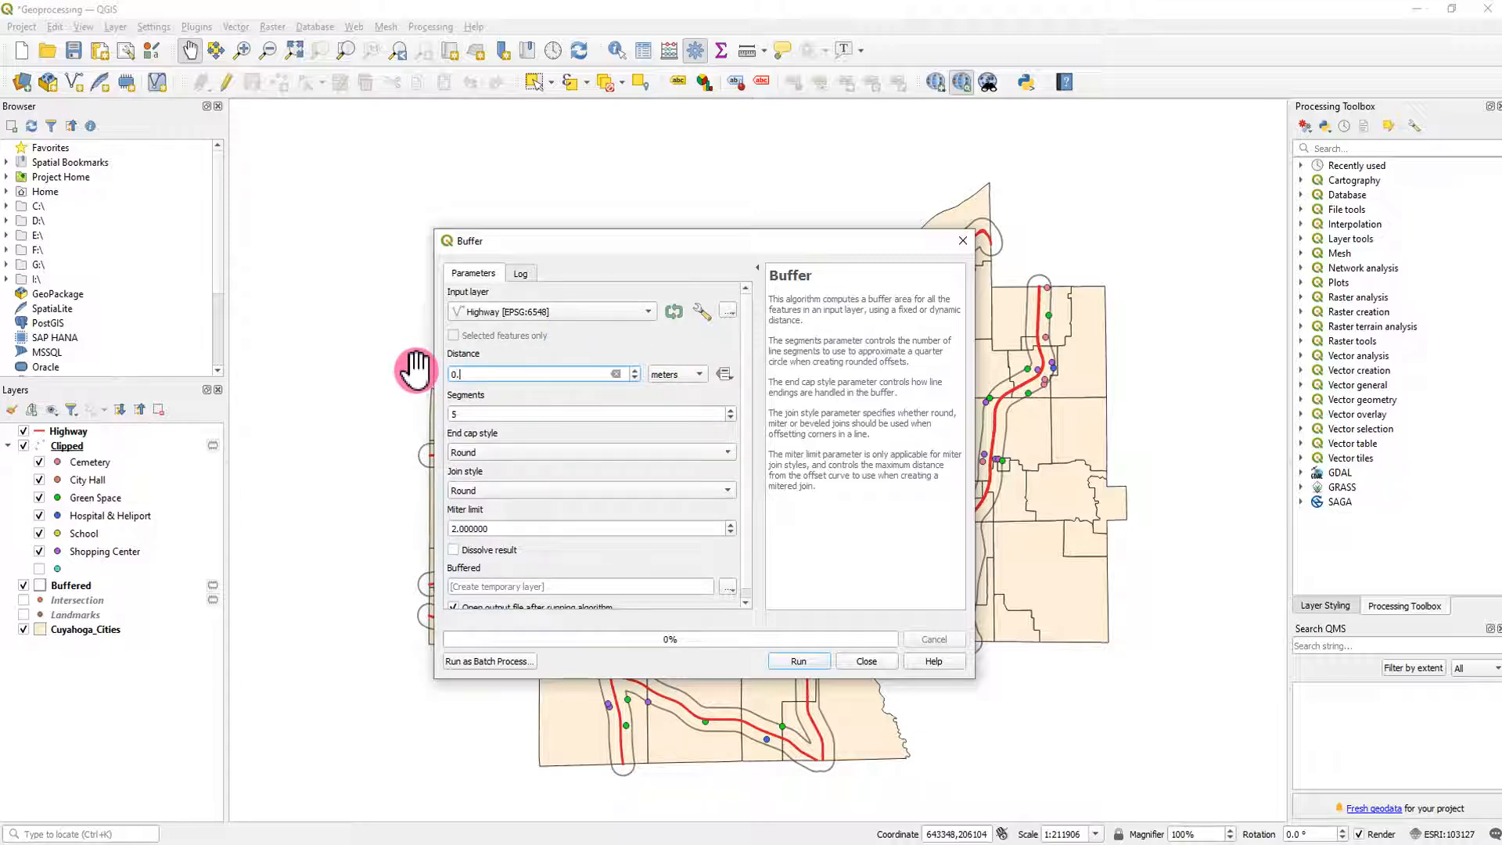
click(679, 374)
click(679, 426)
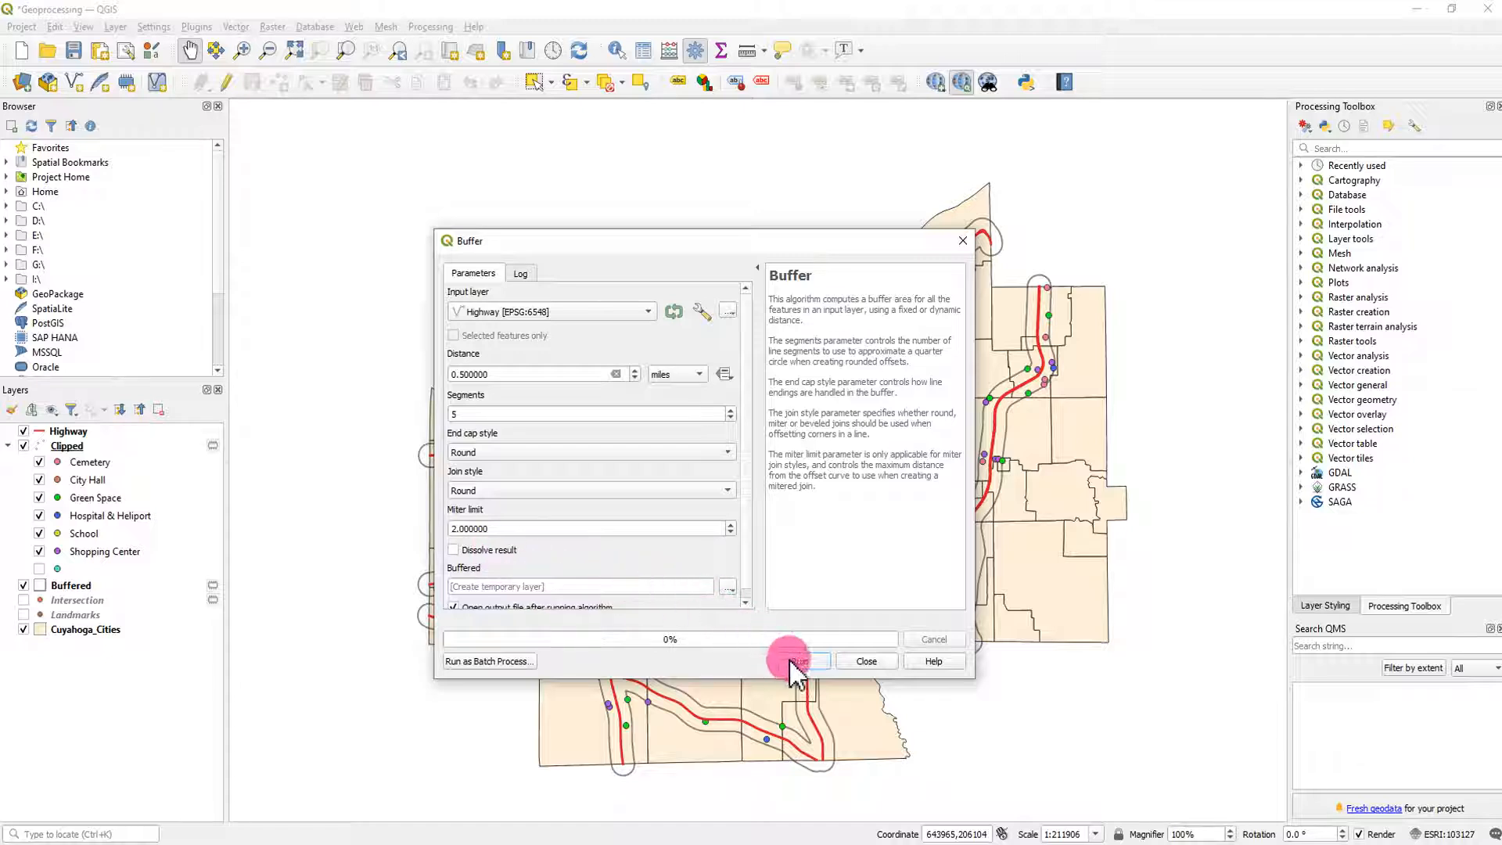
click(794, 662)
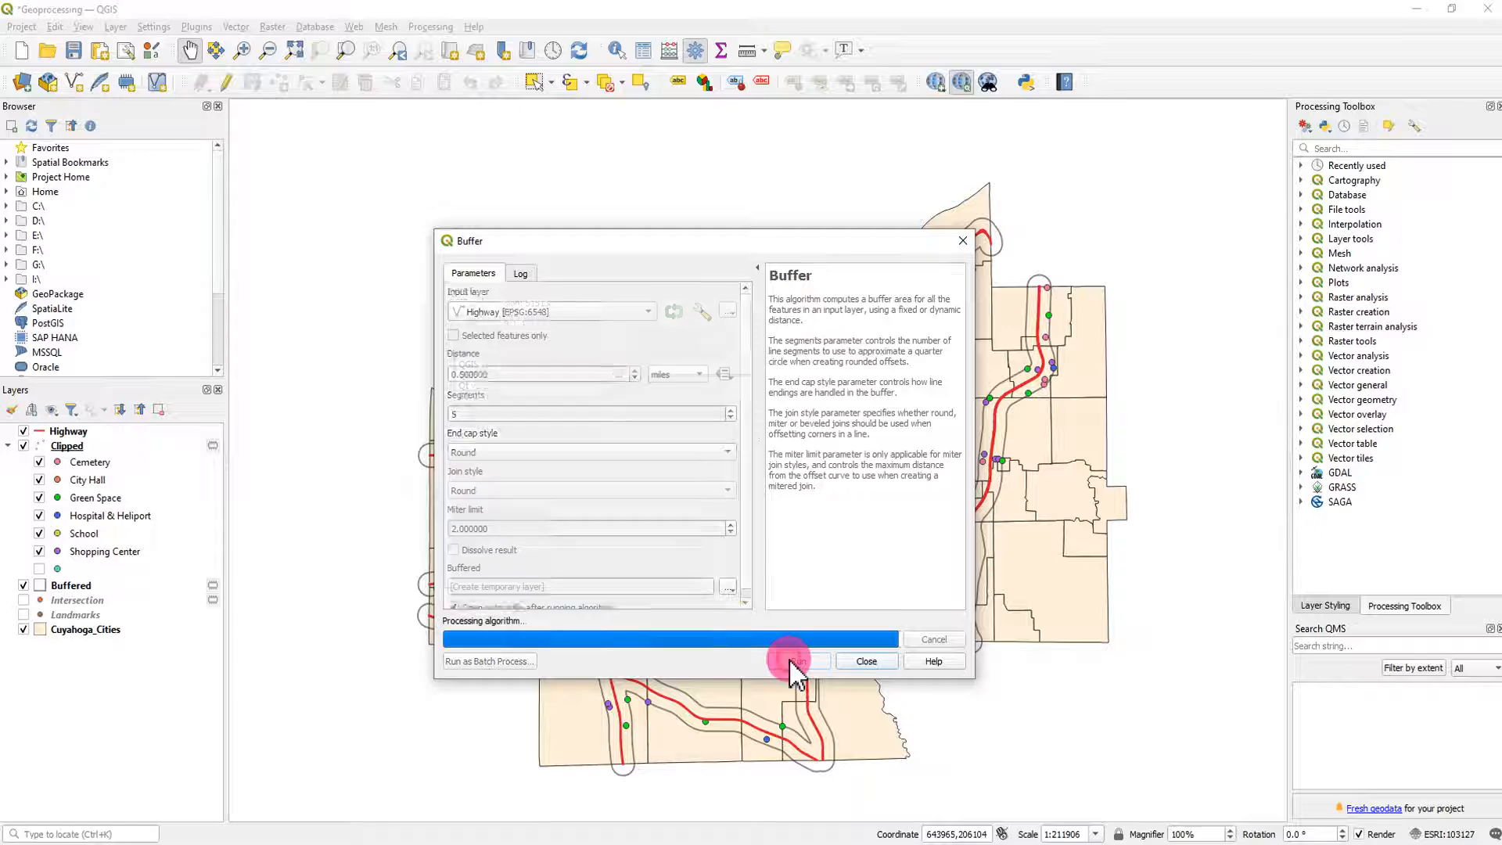
click(863, 662)
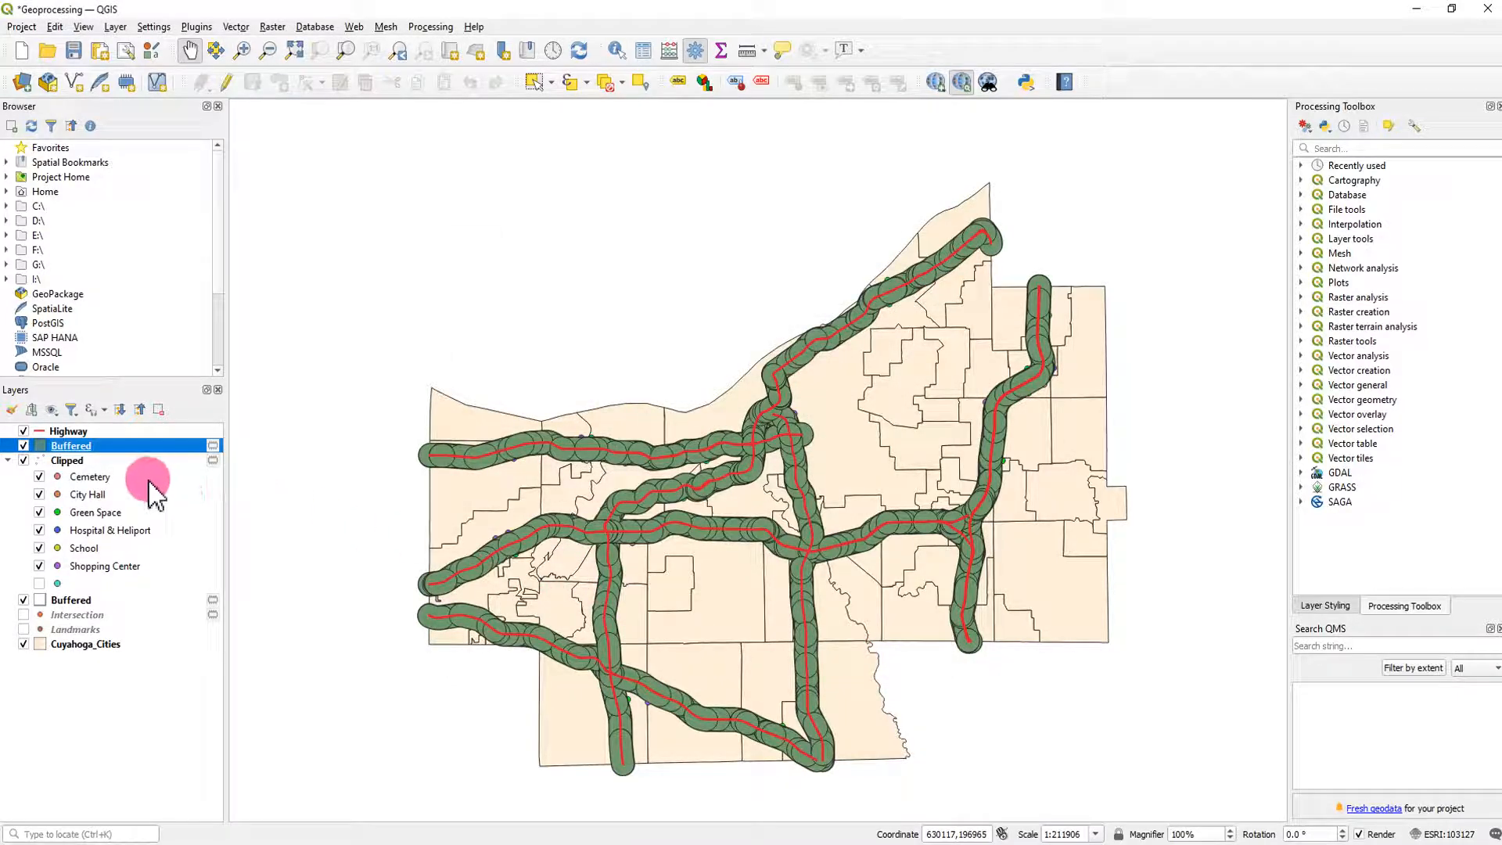
- Examine the undissolved Buffered layer's attribute table for the highway names in its FULLNAME column
right_click(79, 451)
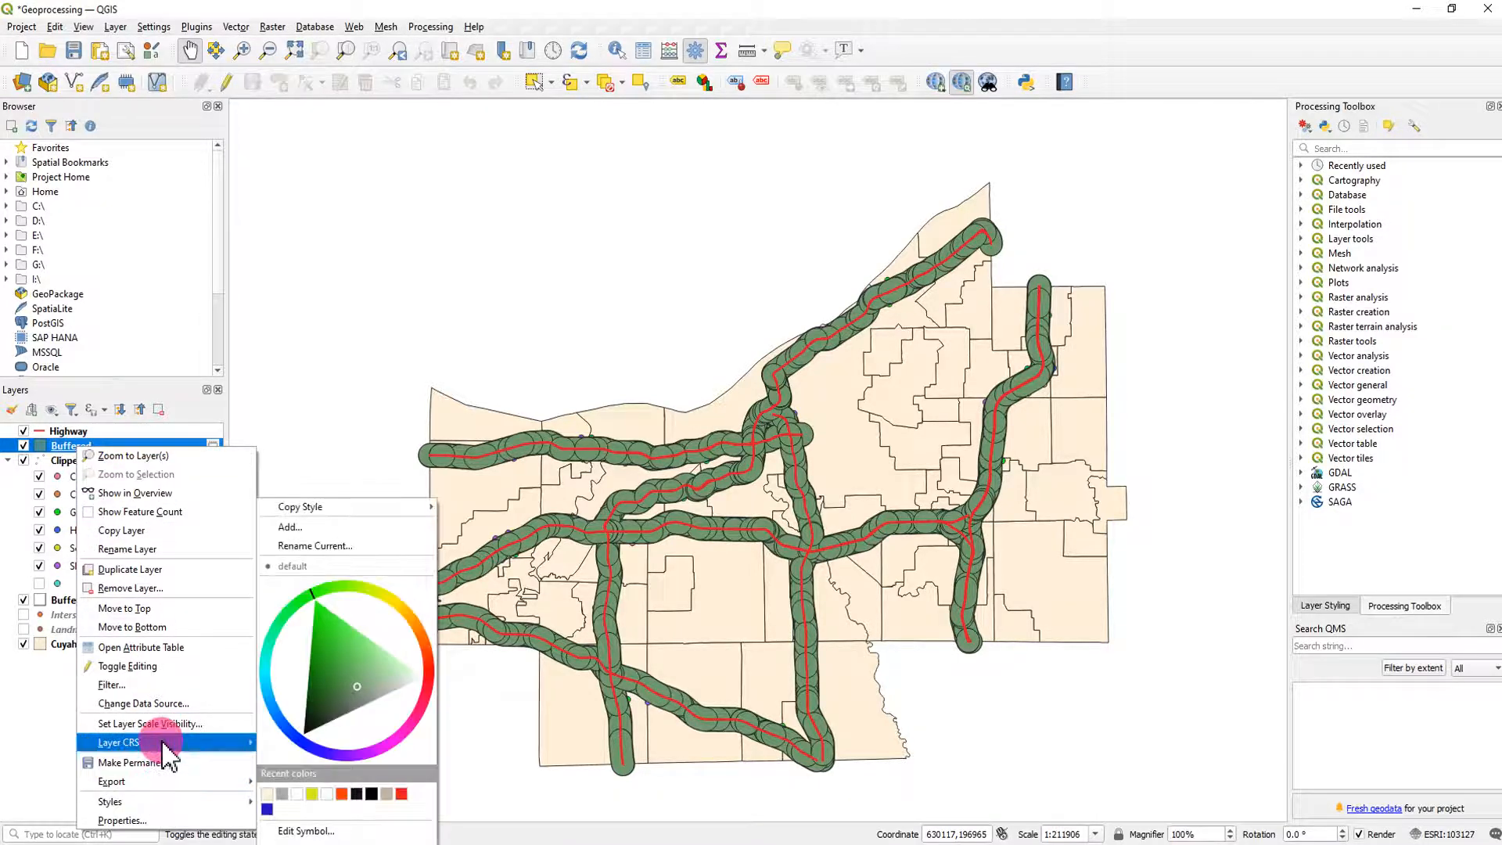
click(167, 654)
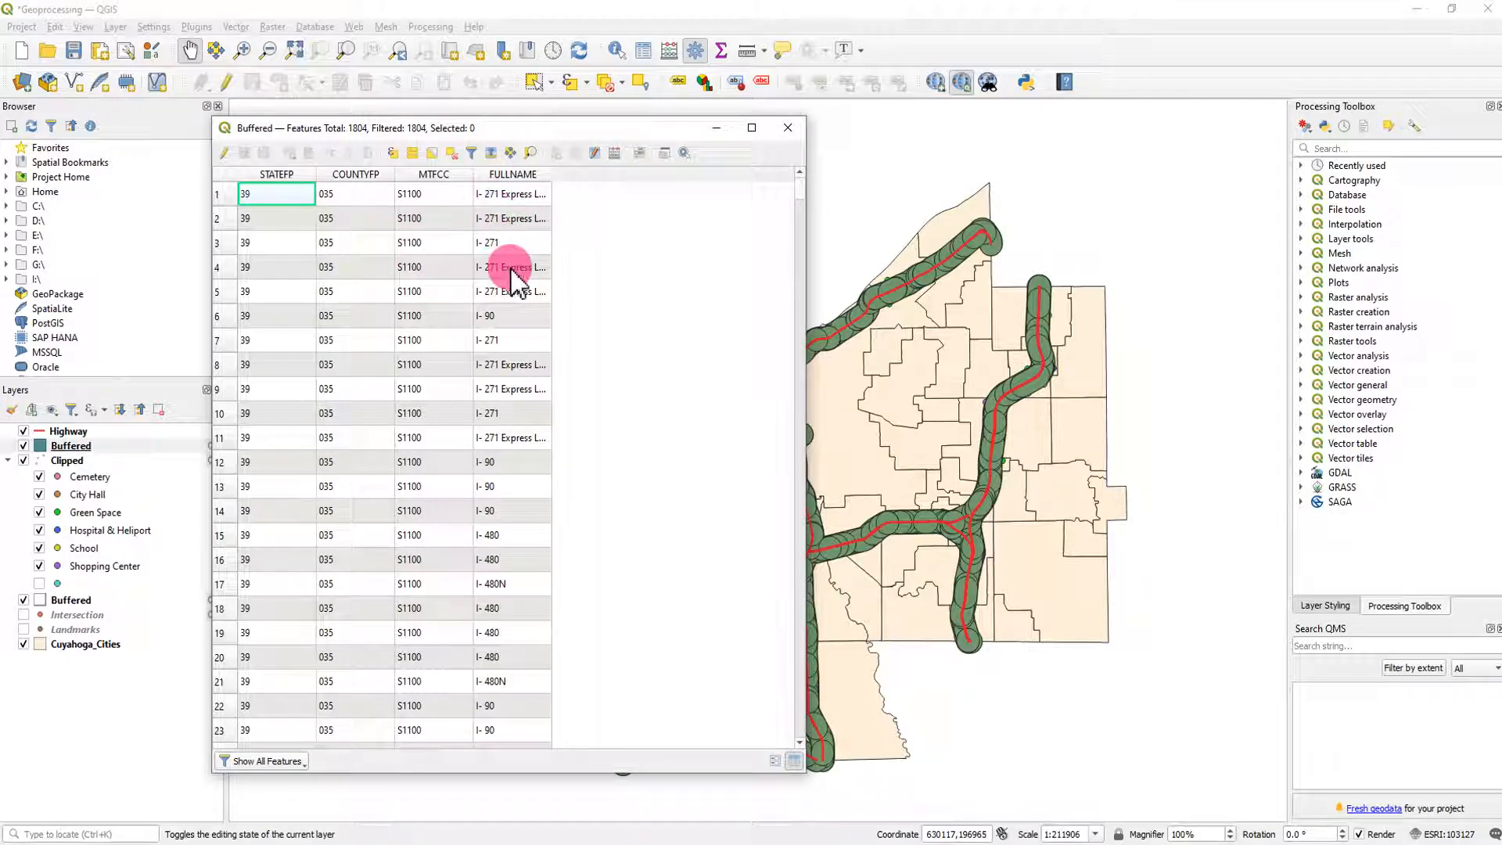
scroll(540, 595, down, 11)
scroll(519, 619, down, 11)
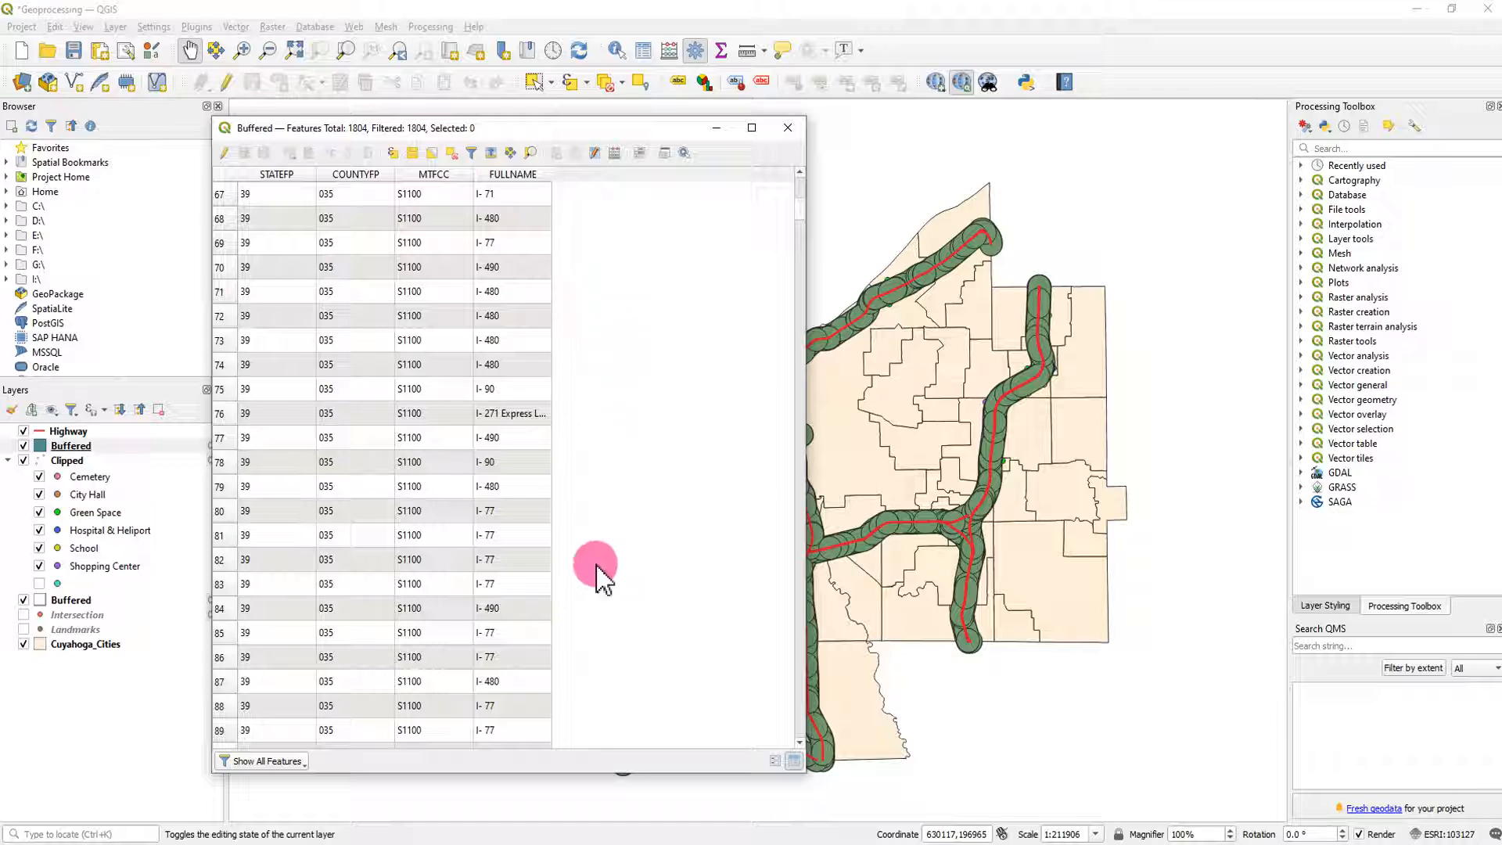
click(786, 129)
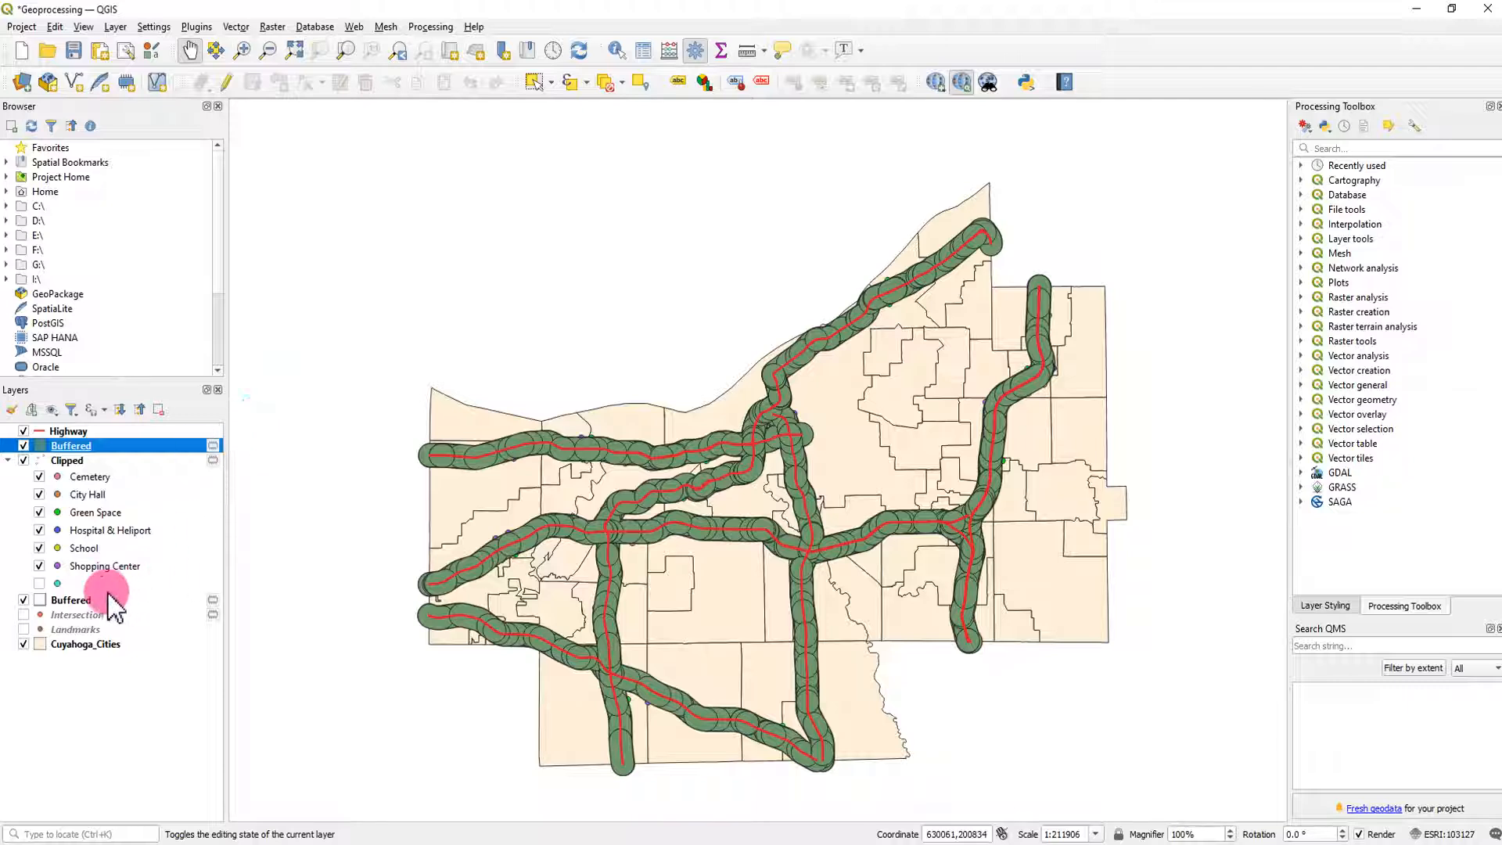
- Intersect the undissolved Buffered layer with the Cuyahoga_Cities overlay into a temporary layer
click(236, 27)
mouse_move(337, 49)
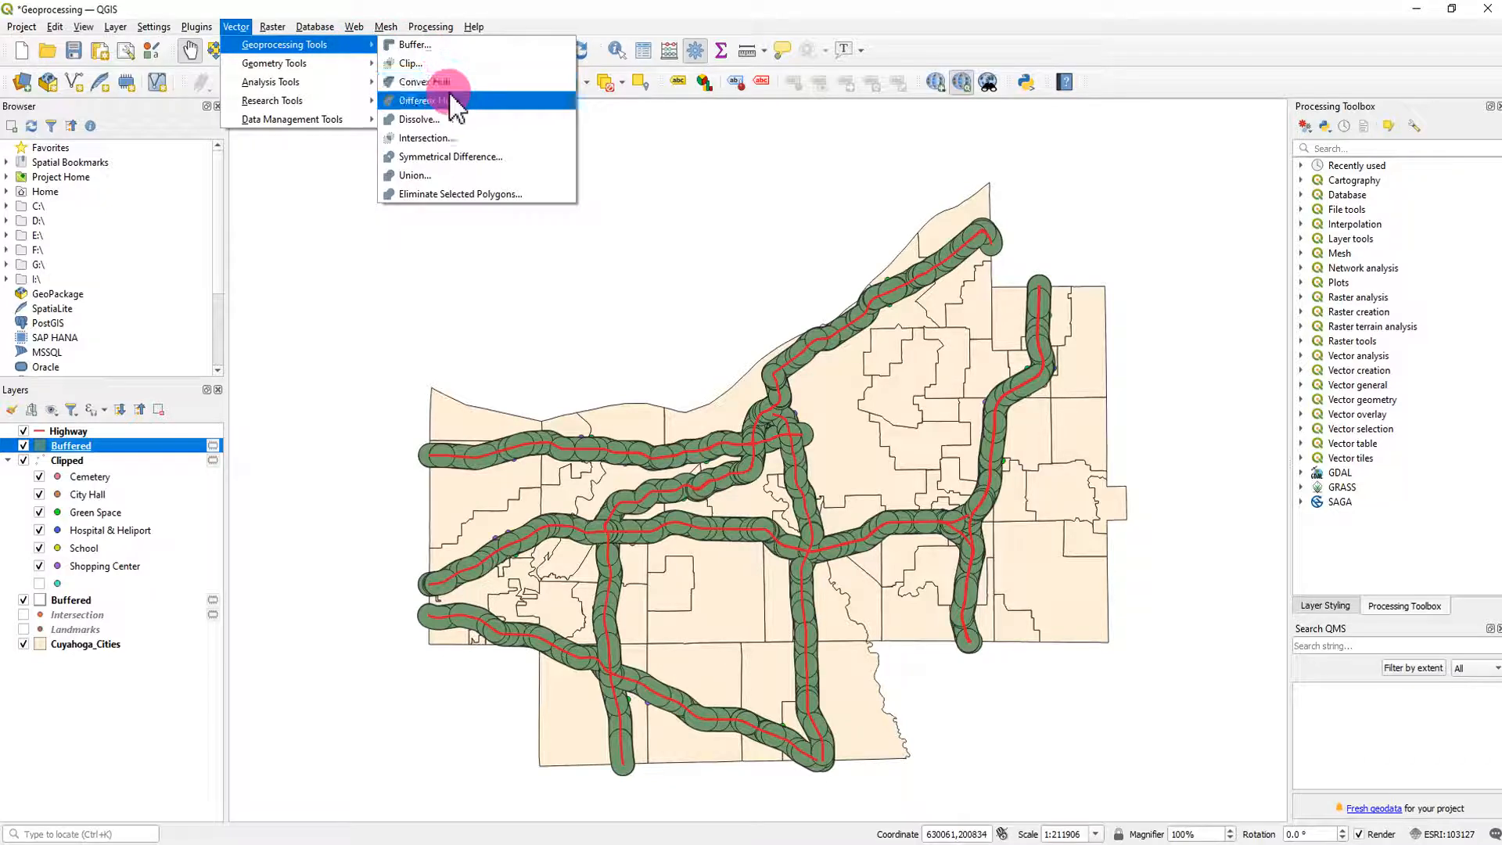
click(467, 141)
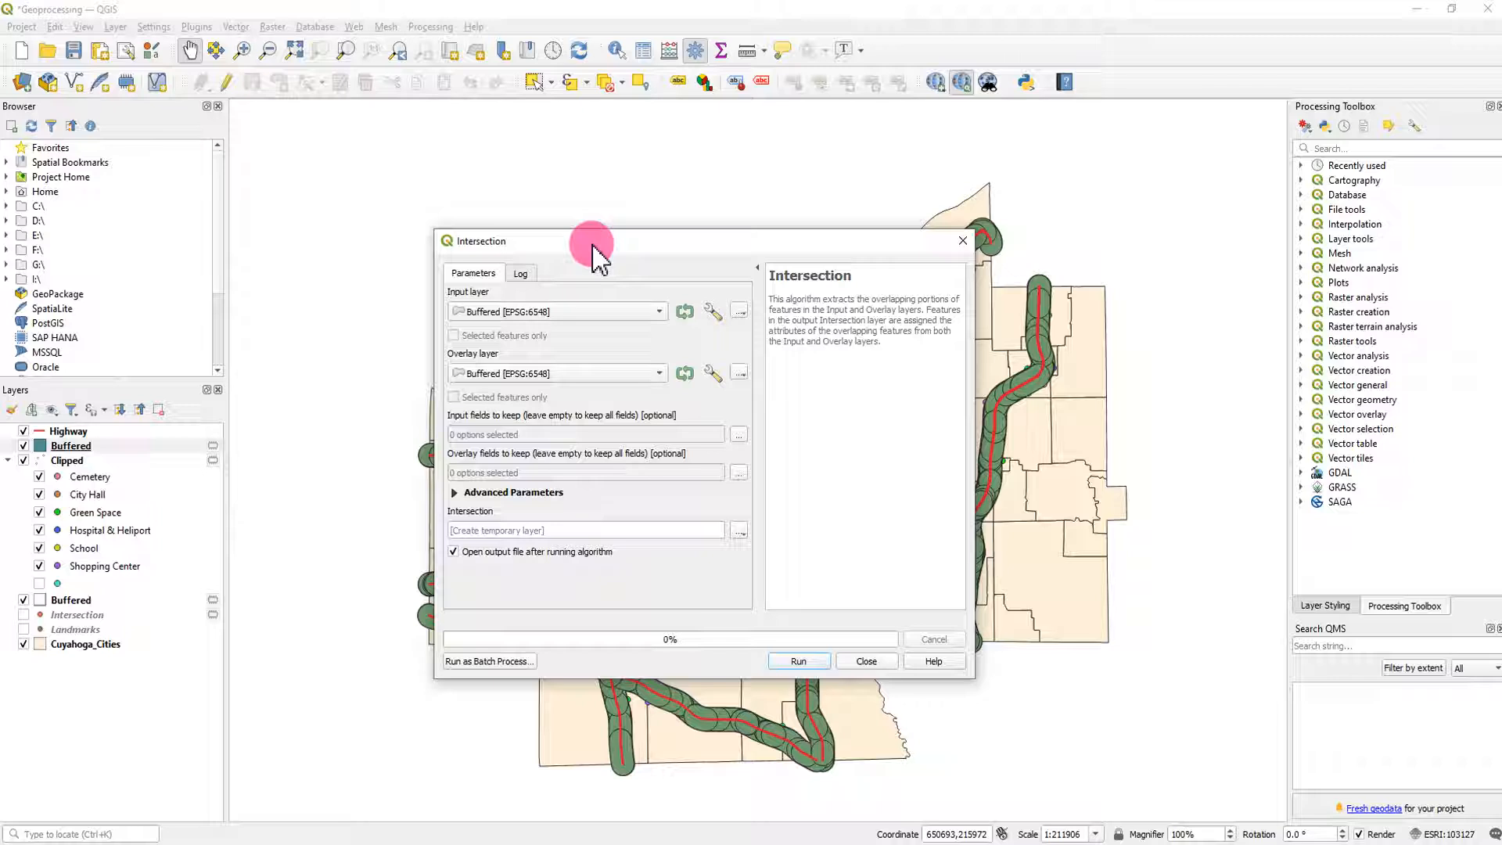
drag(592, 252, 782, 284)
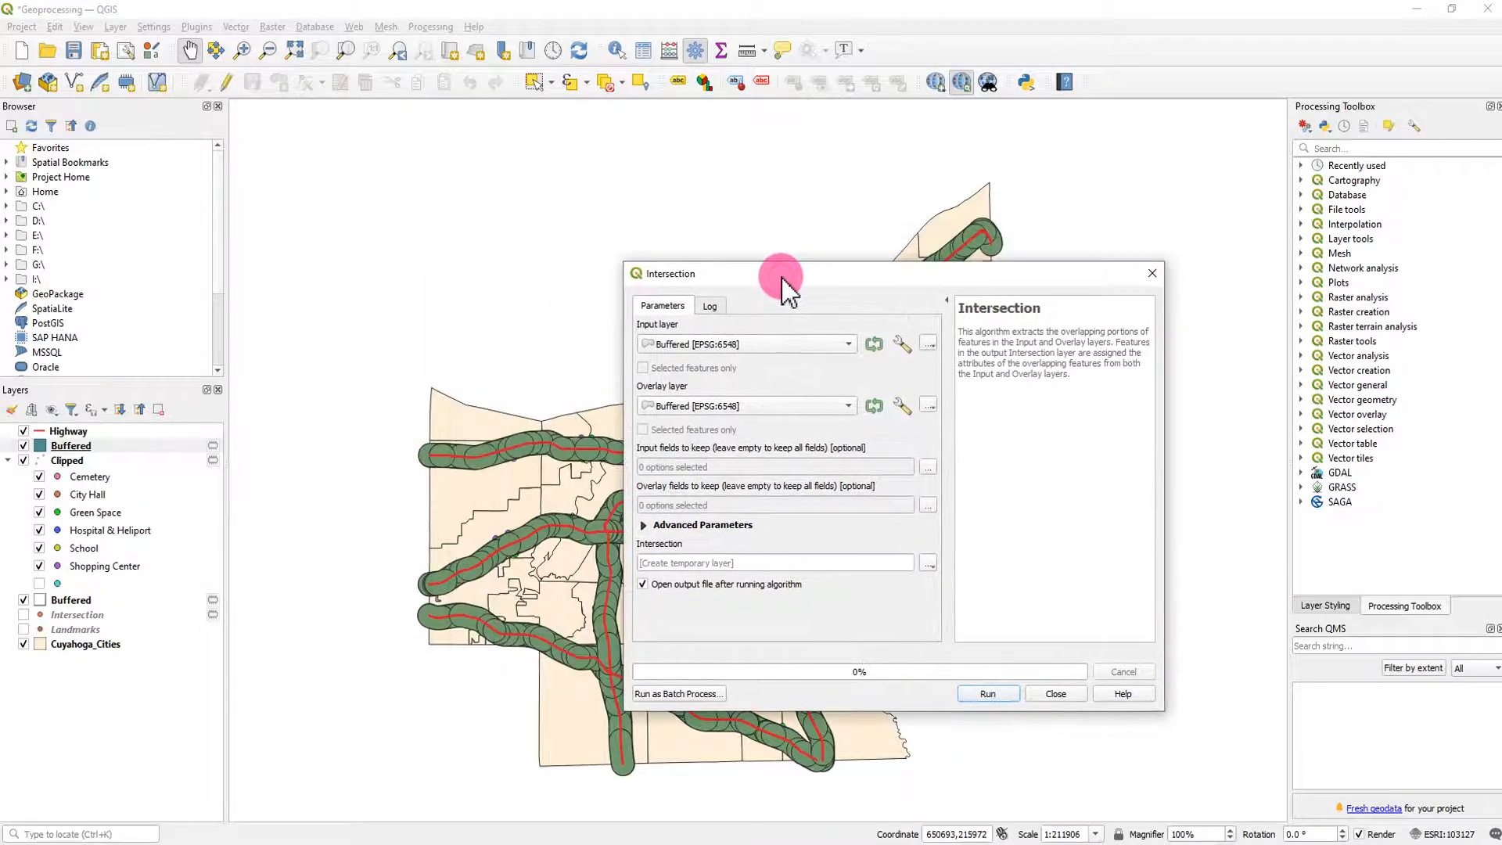
click(753, 405)
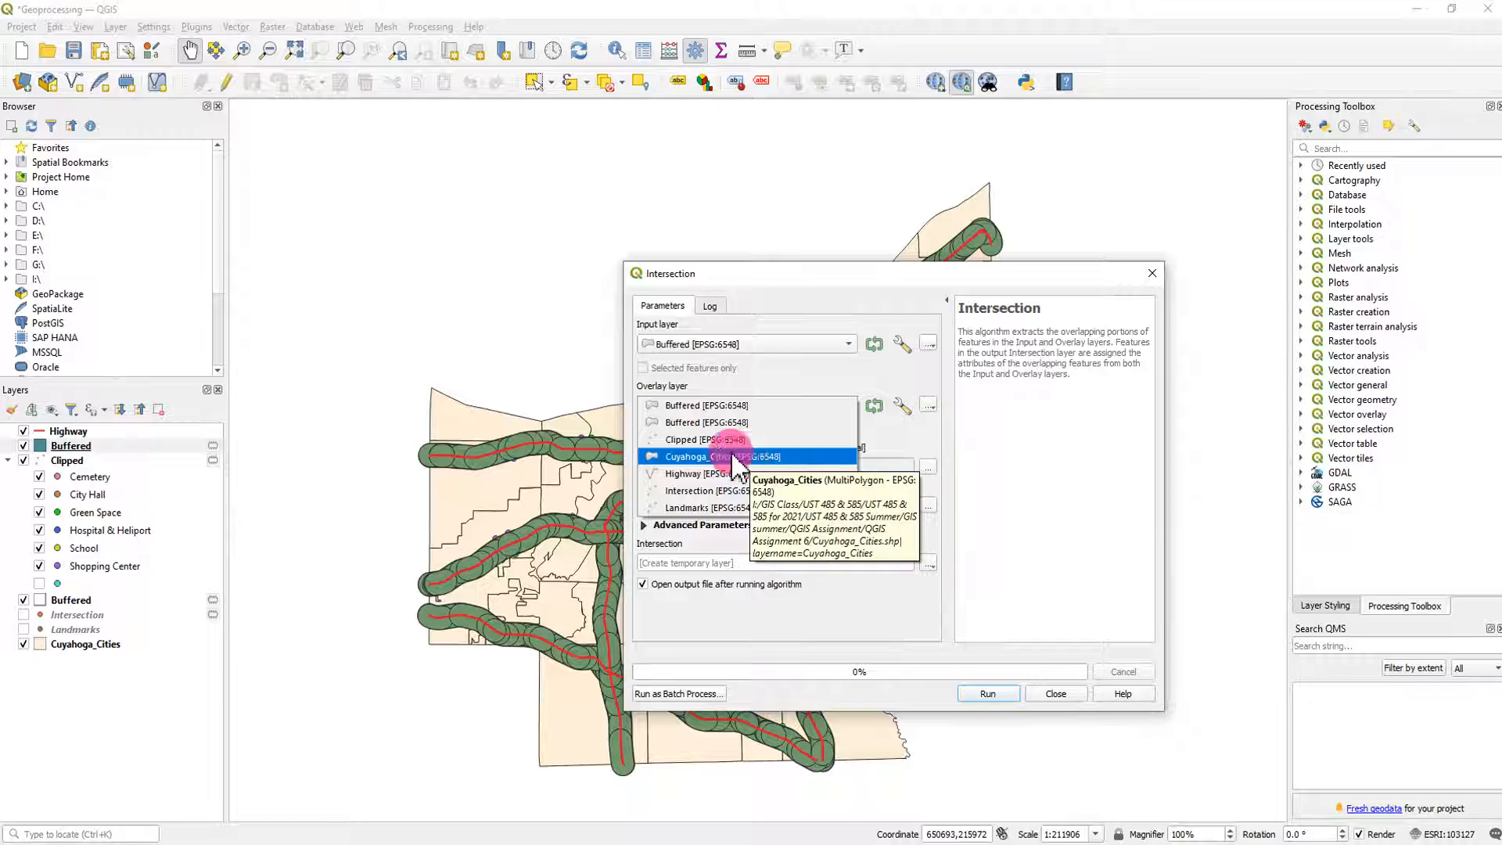
click(853, 351)
click(848, 342)
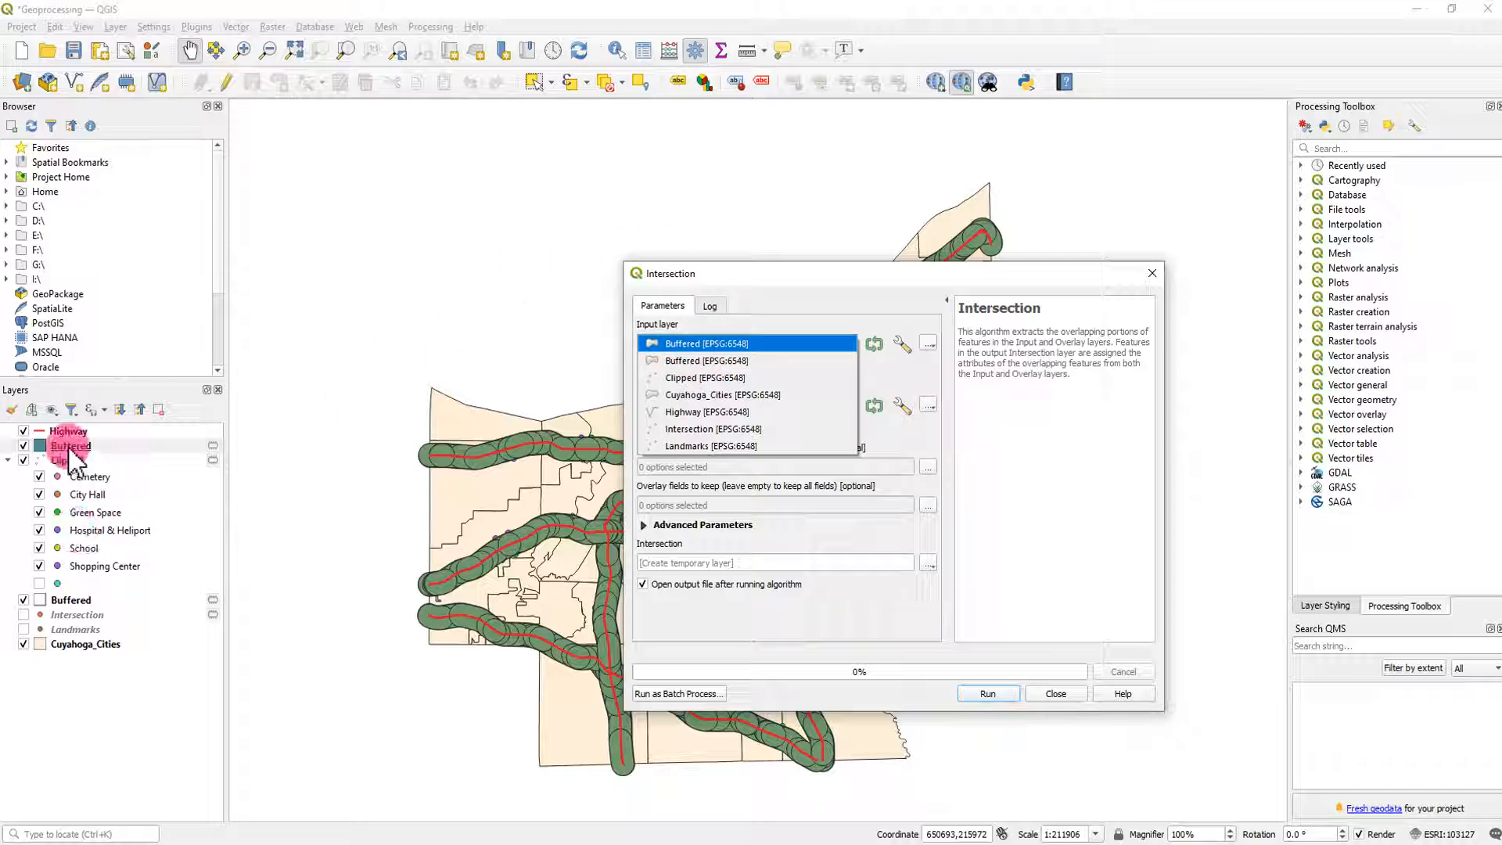
click(700, 344)
click(740, 407)
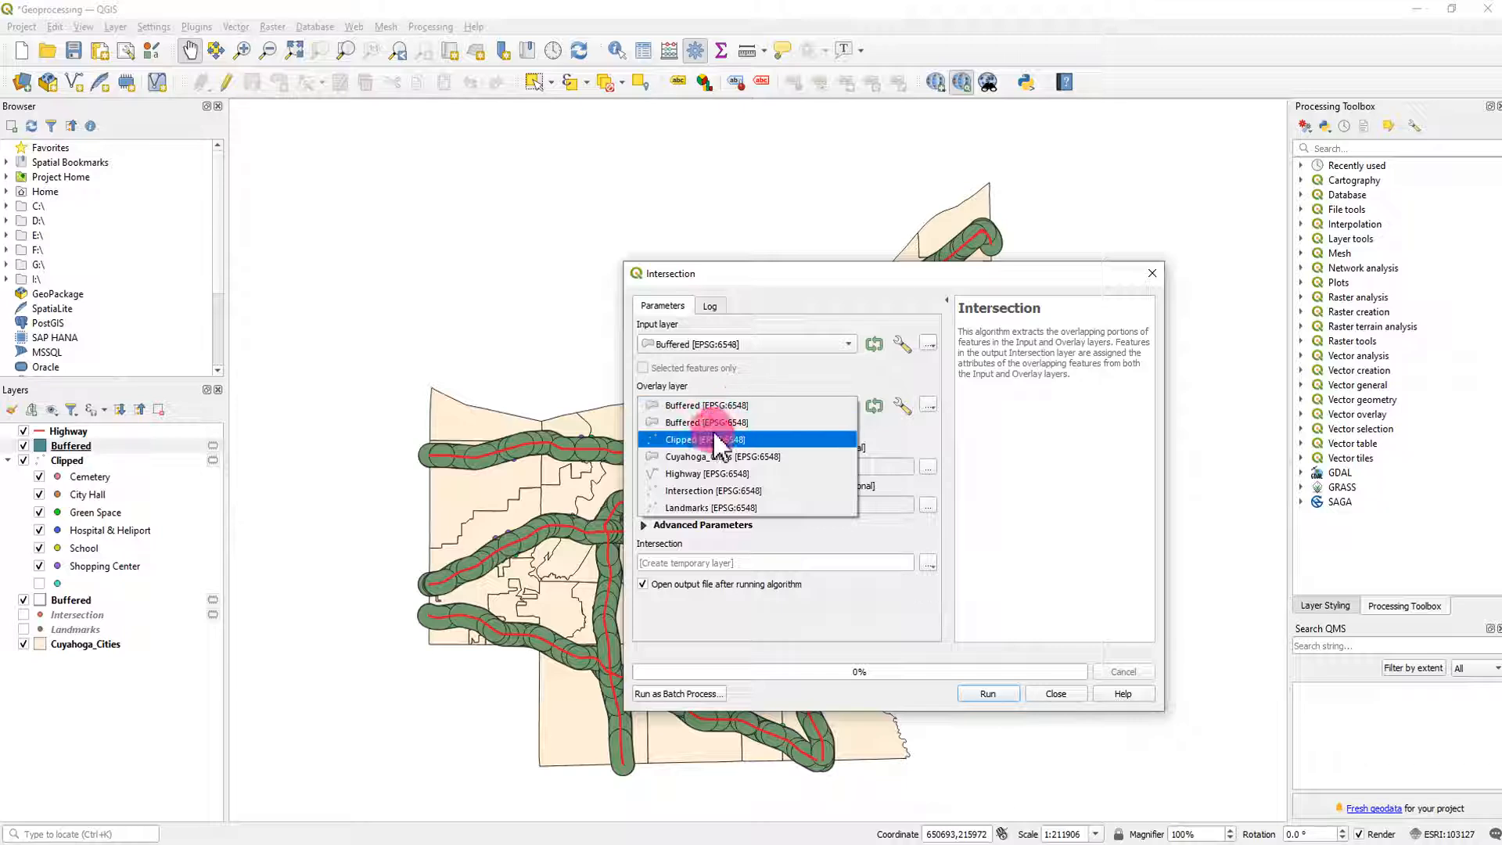
click(757, 458)
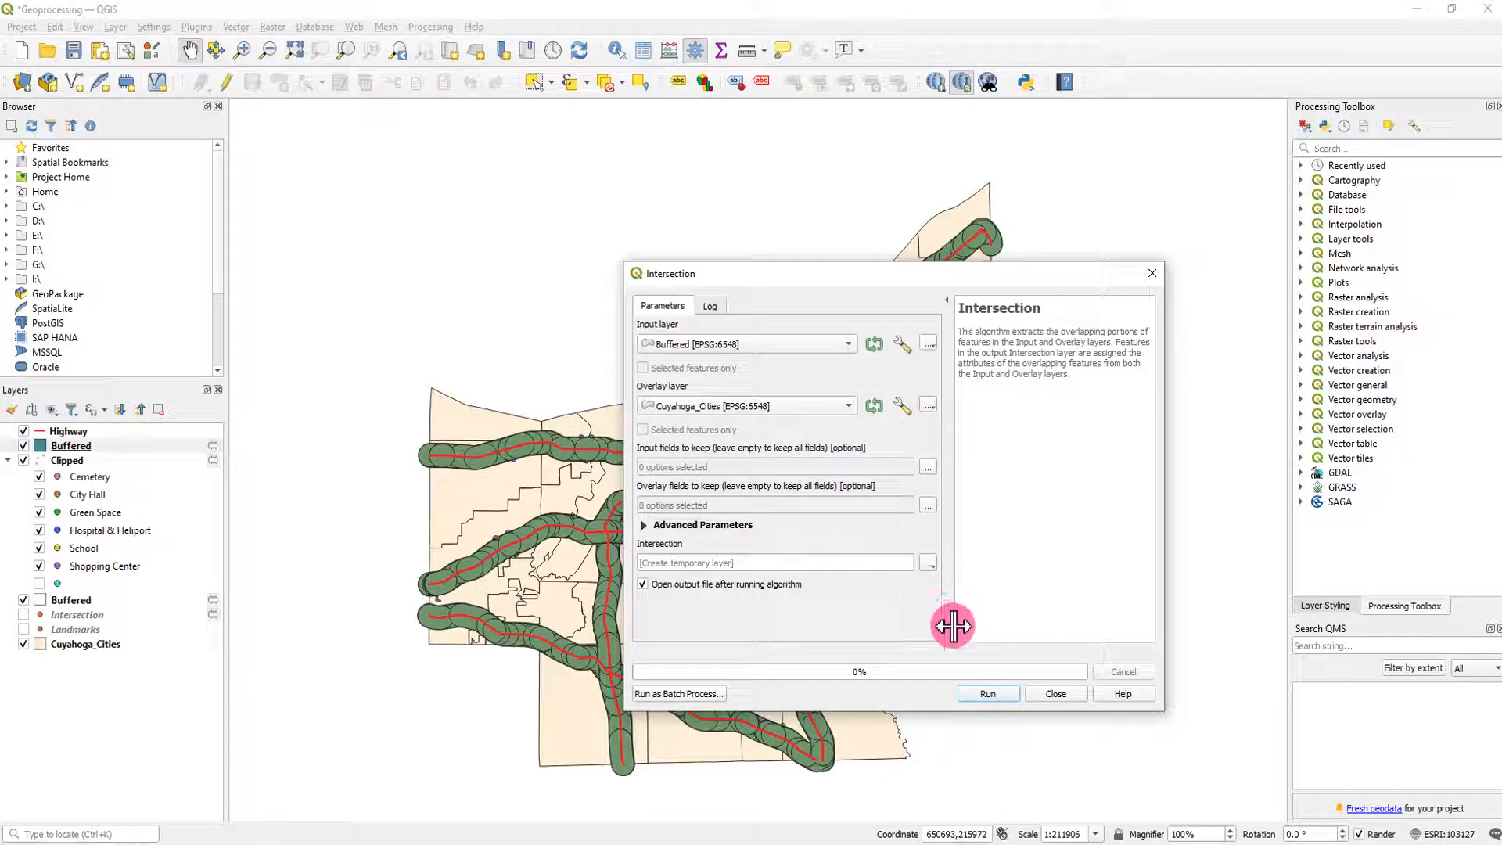
click(1001, 695)
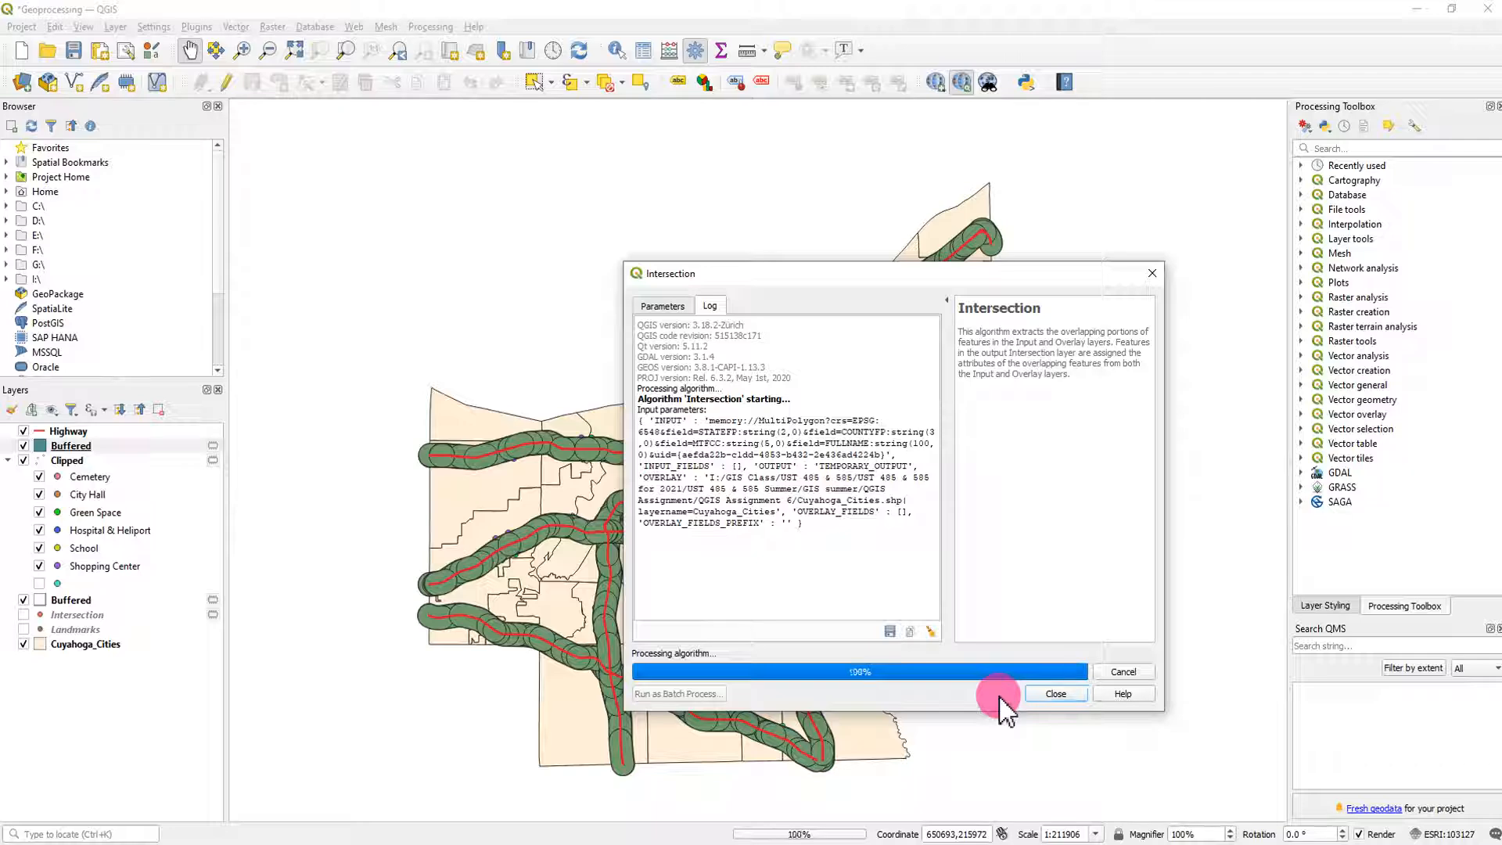
click(1057, 694)
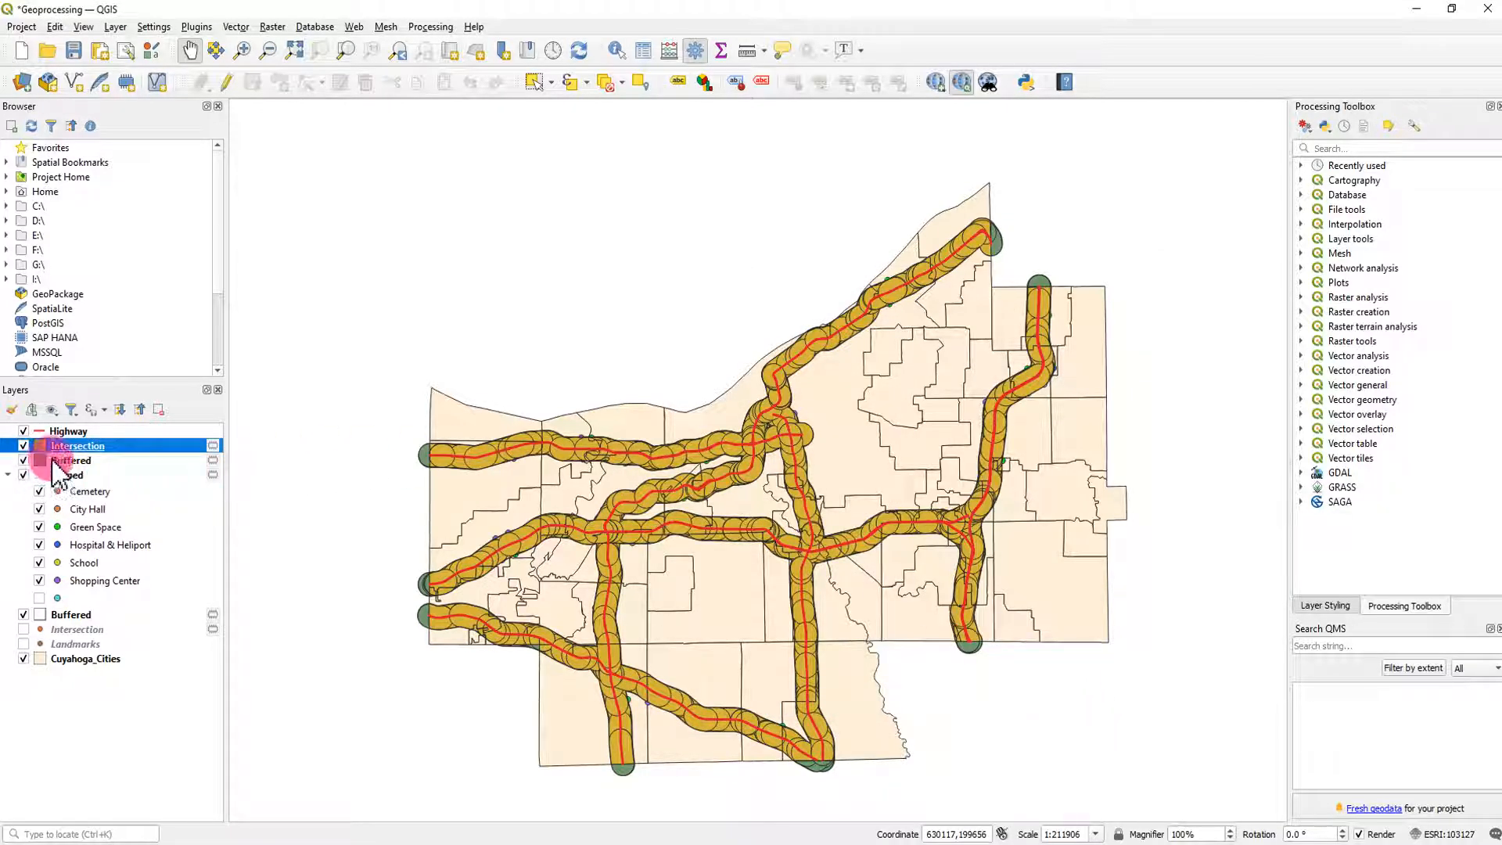
- Examine the new Intersection polygon layer's attribute table for the highway and city name of each record
right_click(100, 452)
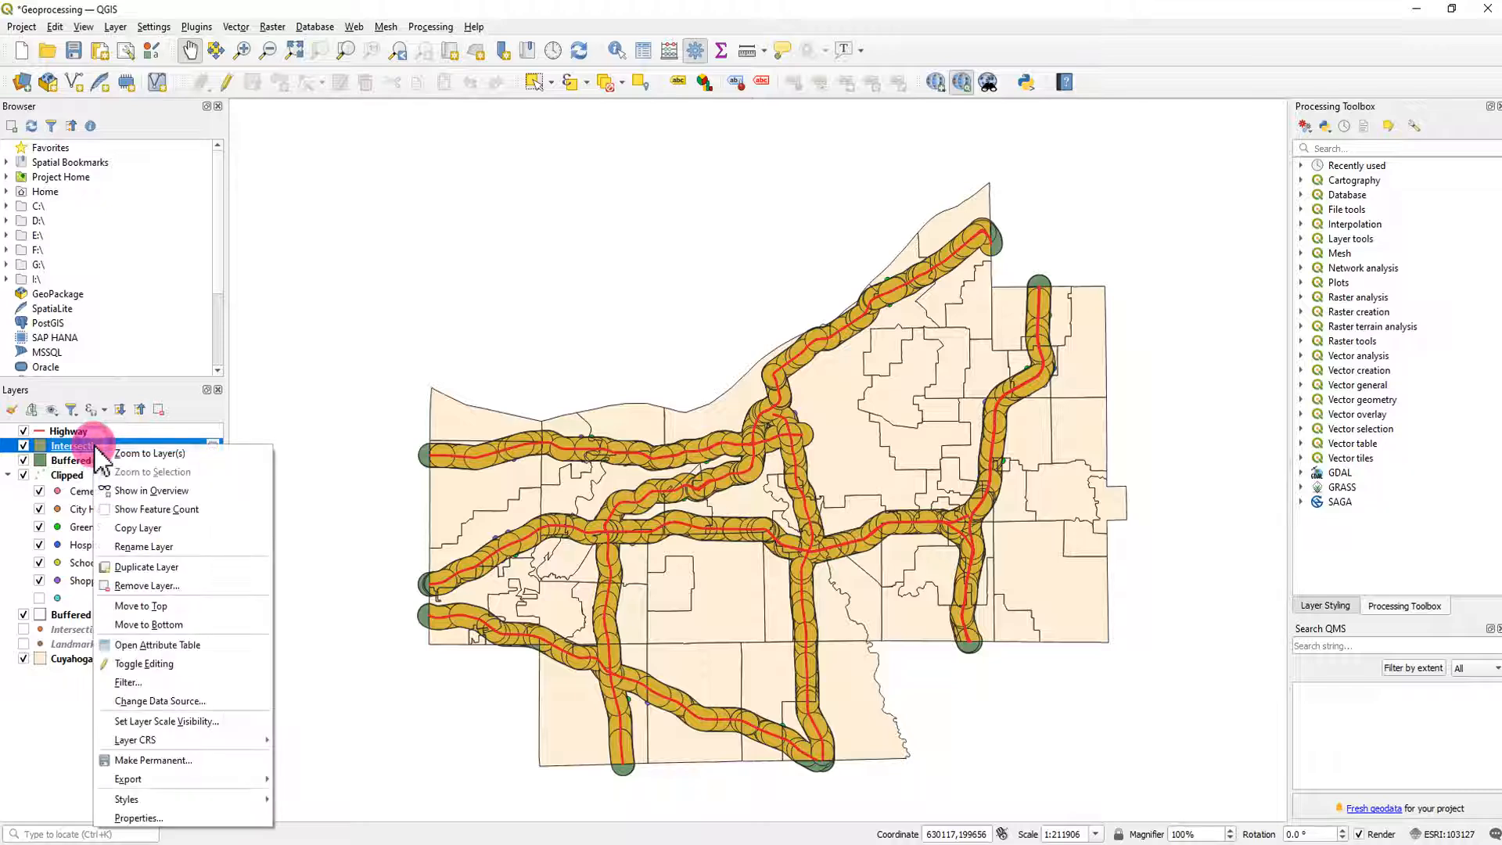
click(195, 646)
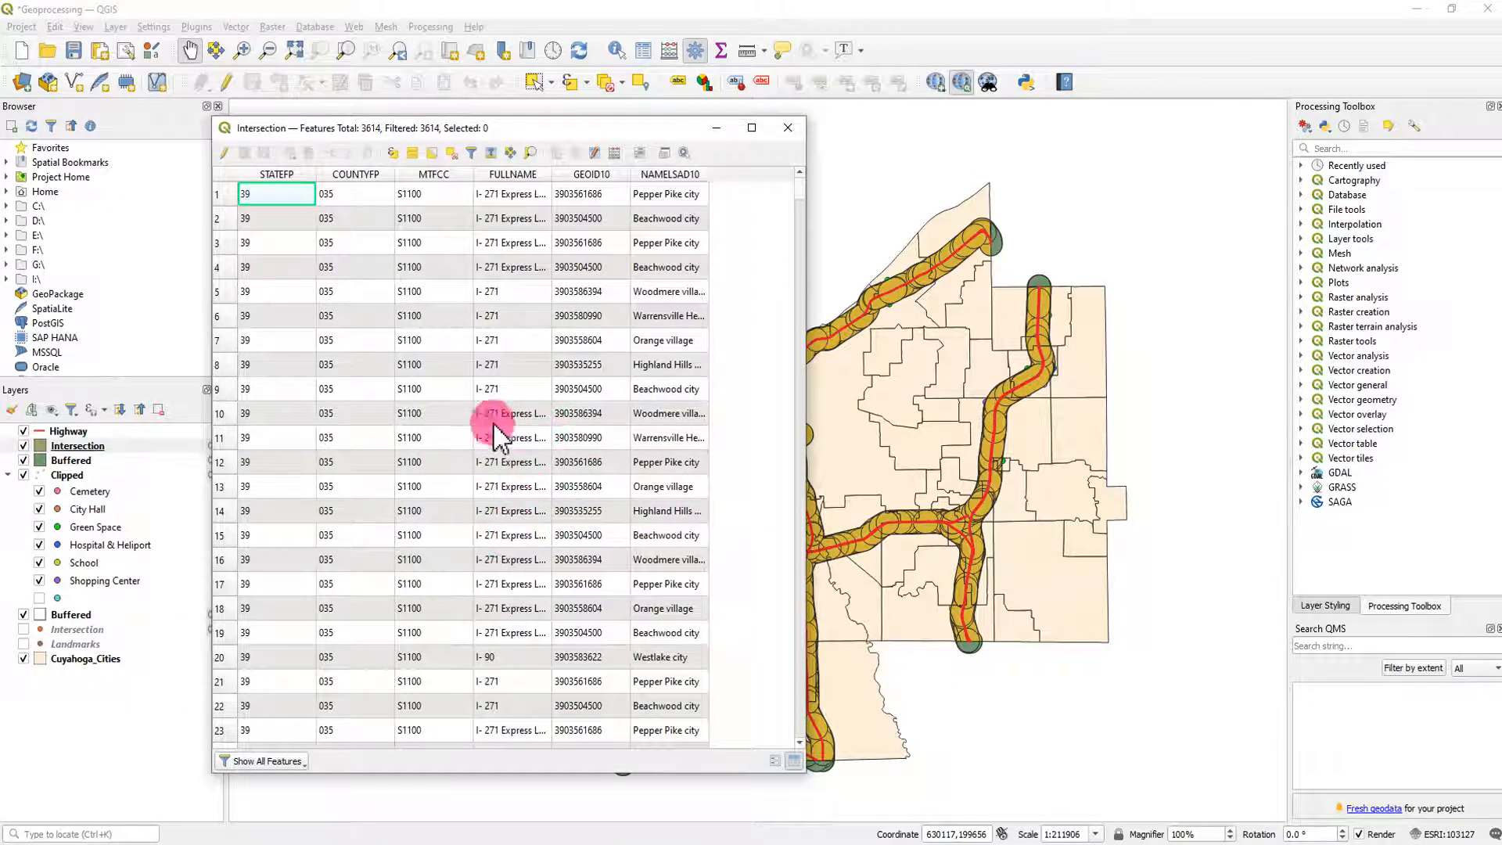
scroll(664, 556, down, 12)
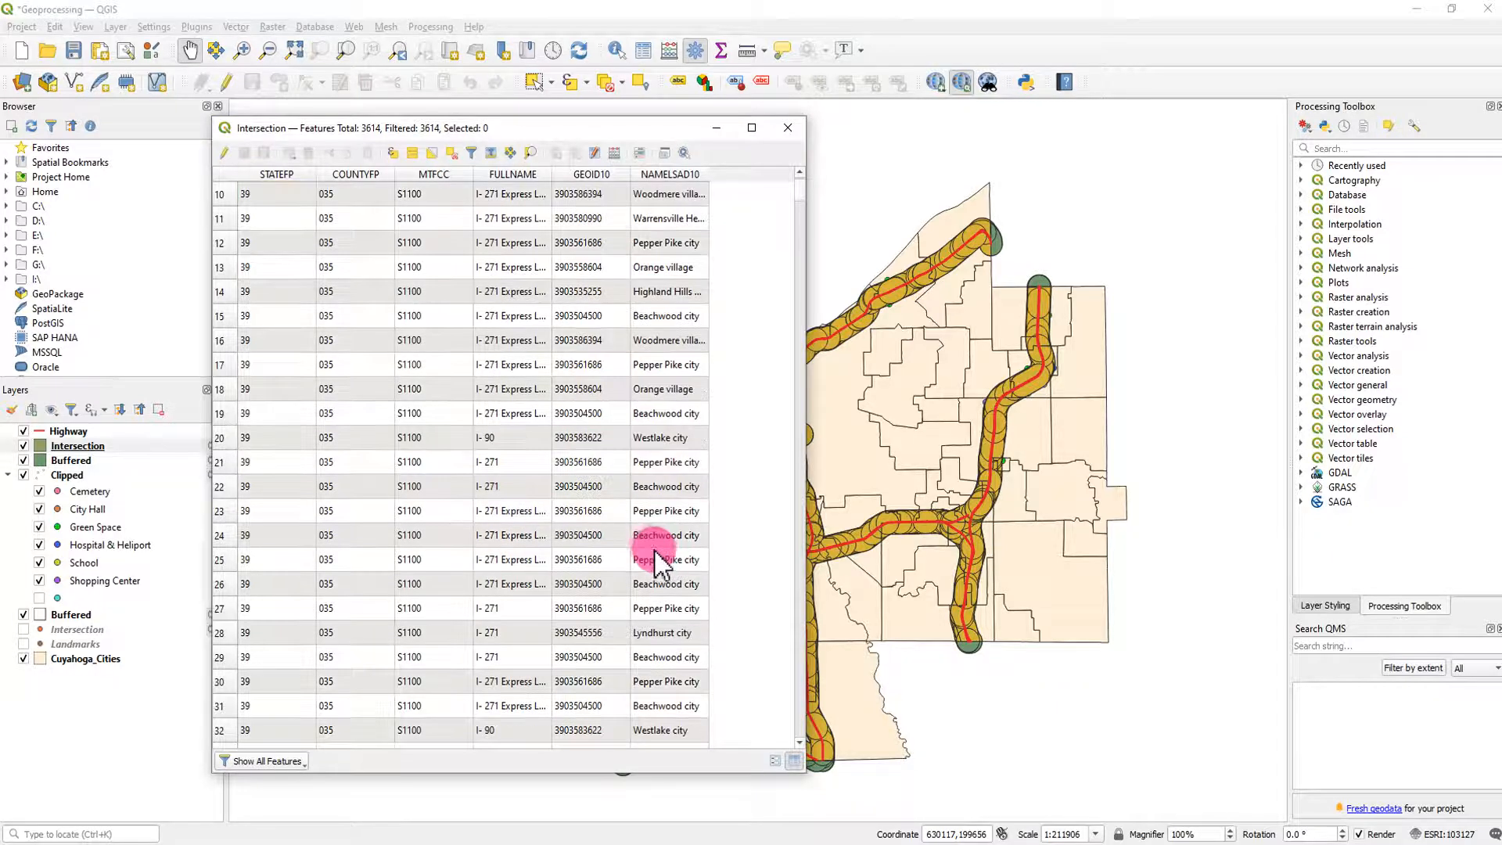
scroll(663, 557, up, 12)
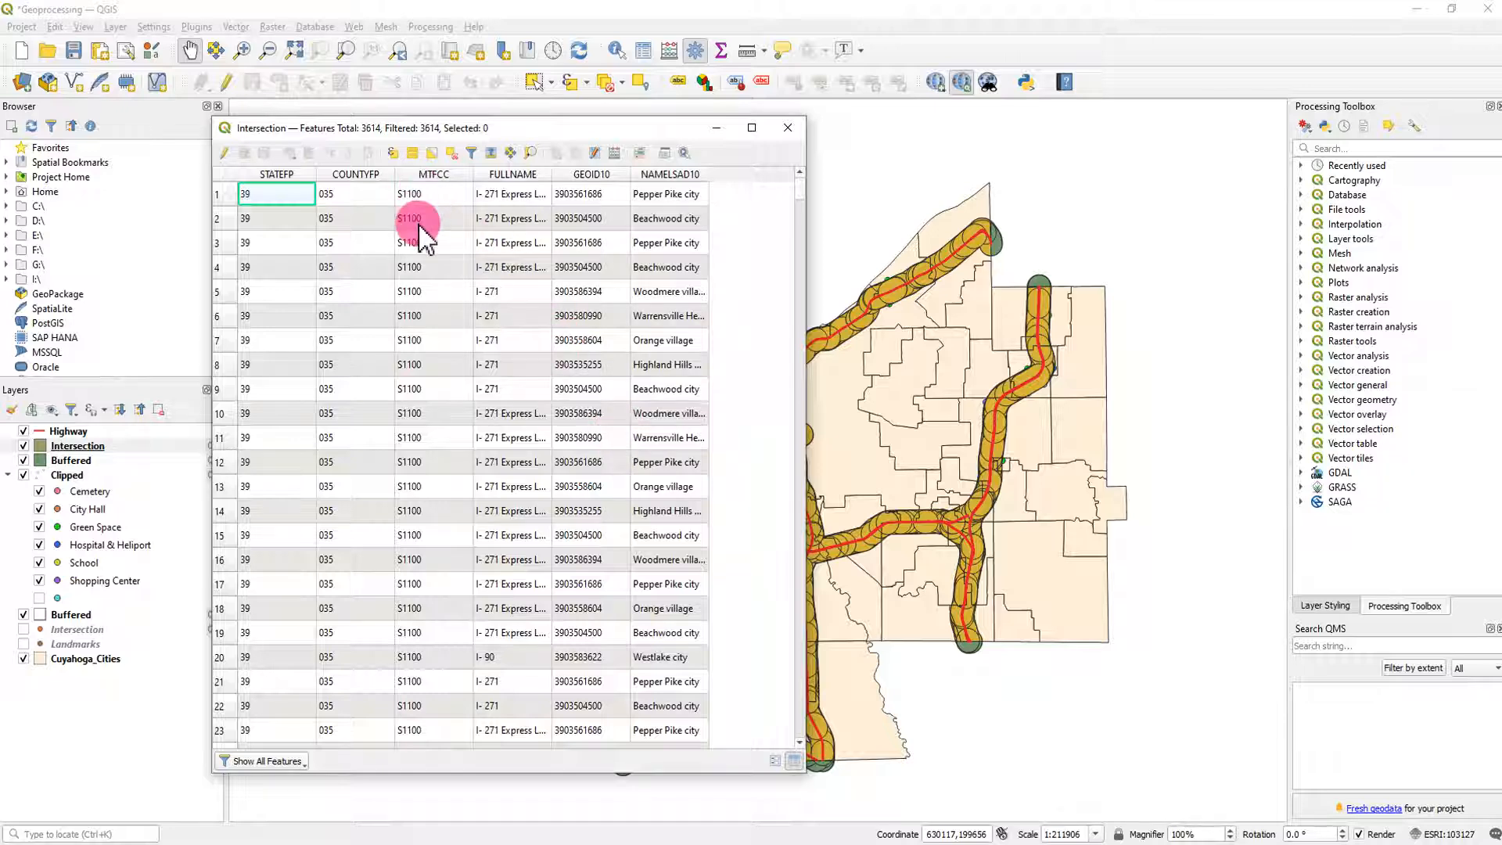
- Copy all Intersection attribute rows and paste them at A1 of a new sheet placed last in the Book1 workbook in Excel
key(ctrl+a)
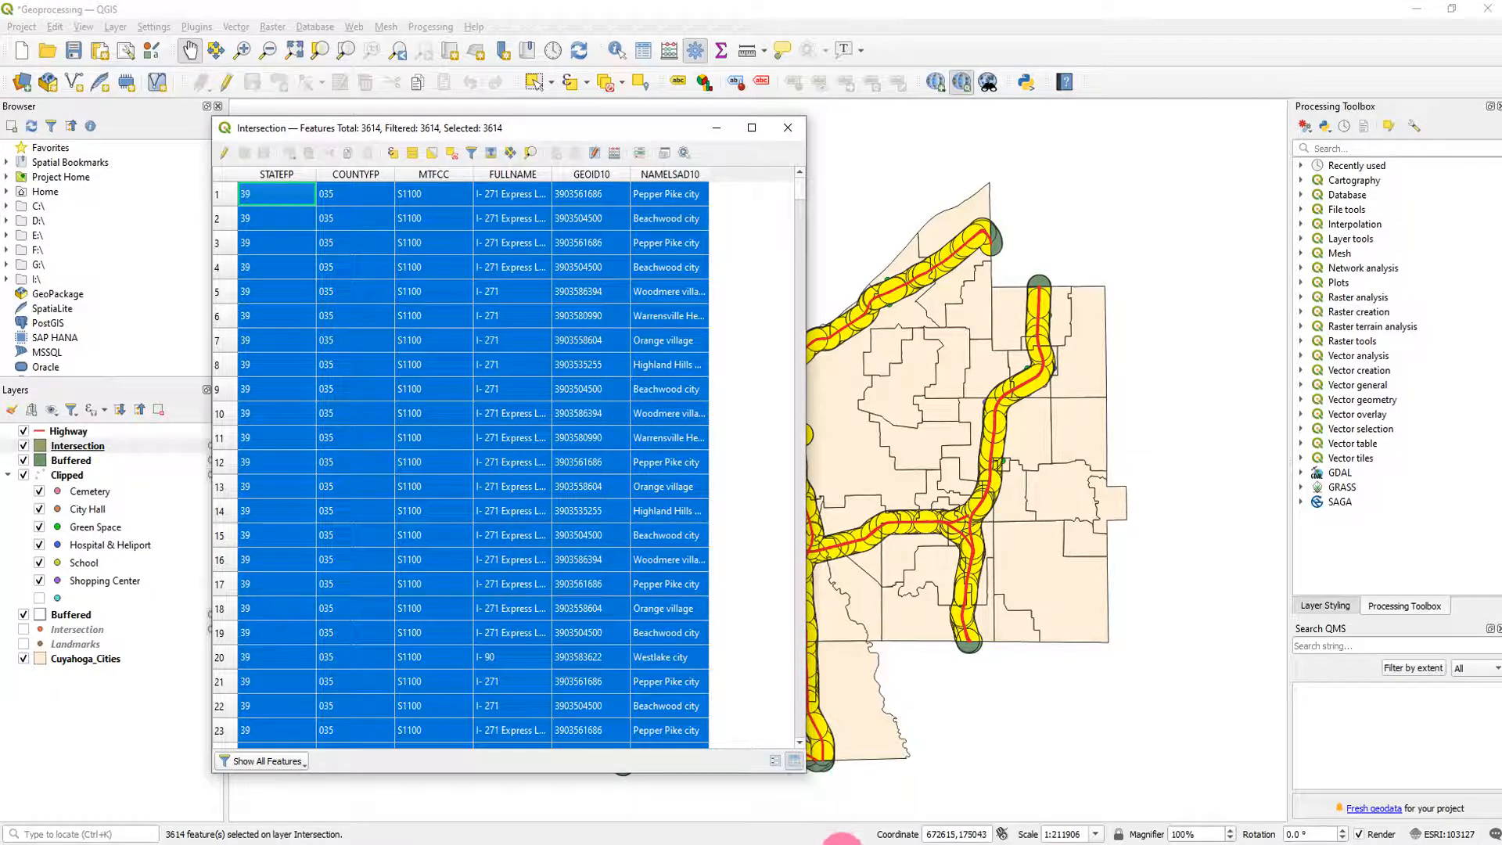
click(832, 844)
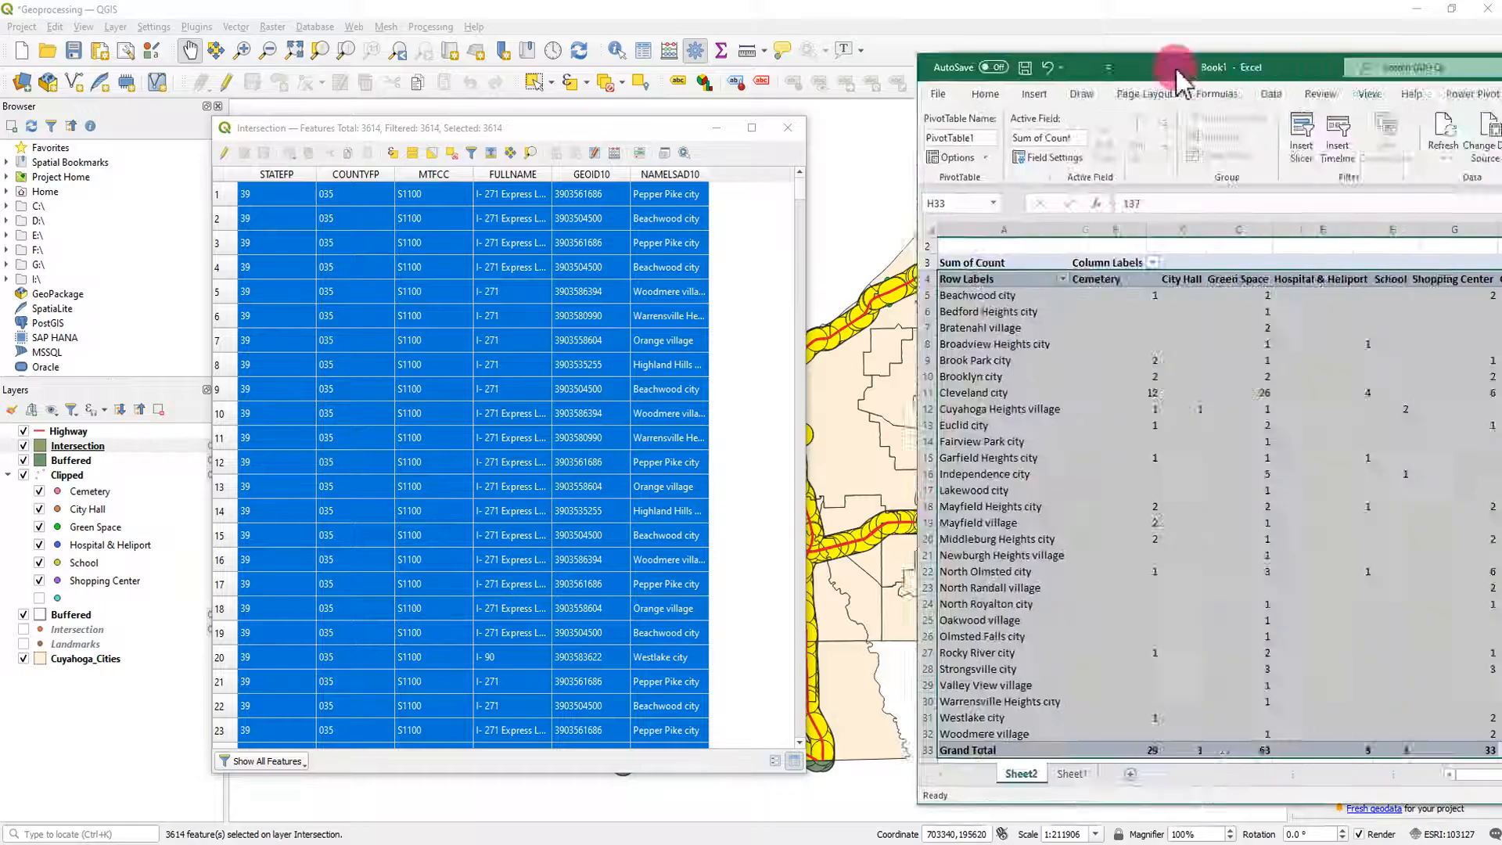
drag(1274, 50, 350, 48)
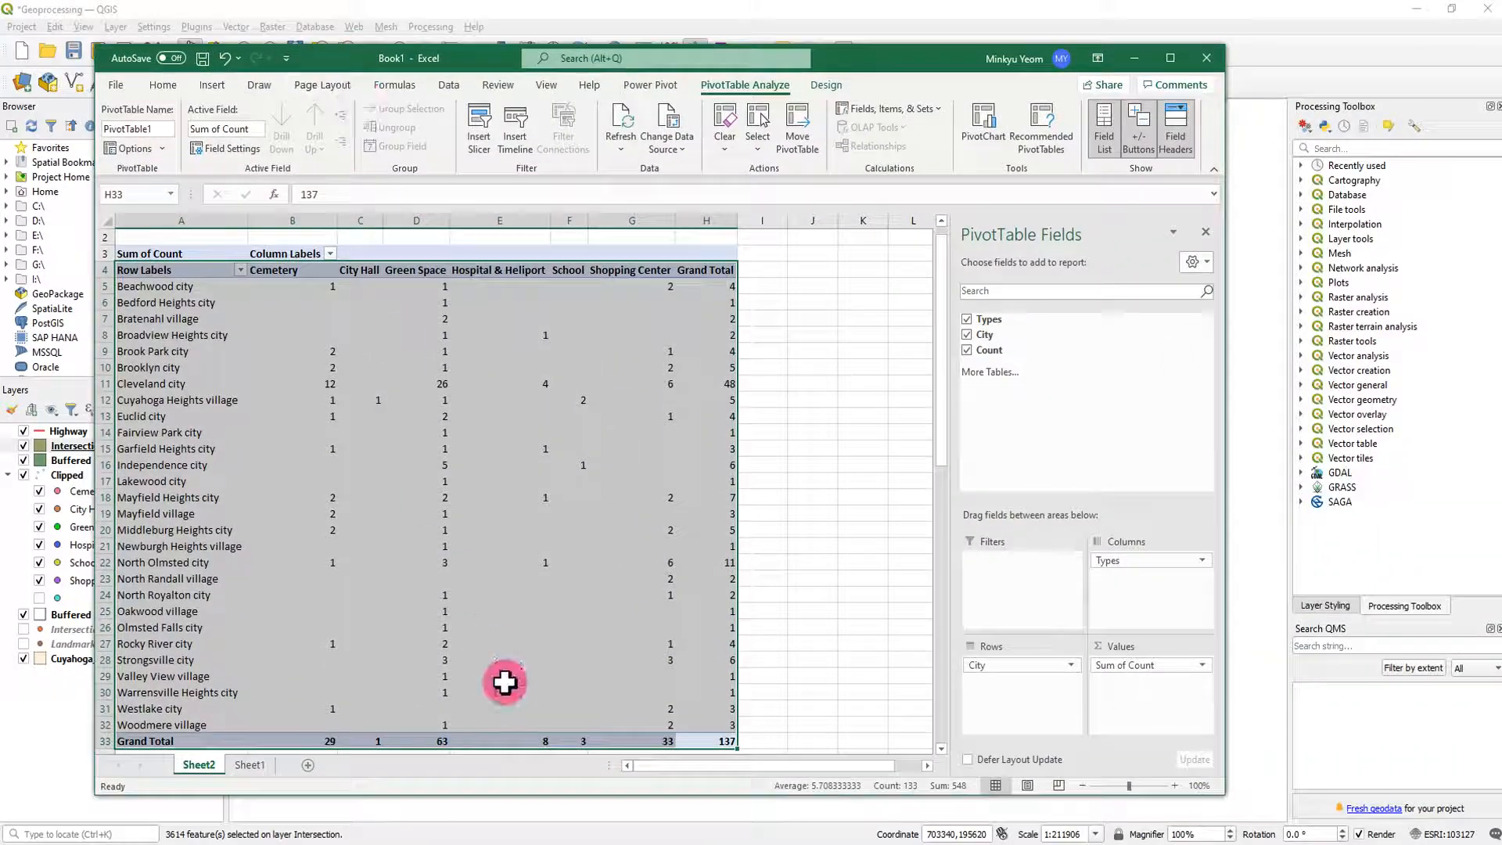
click(308, 768)
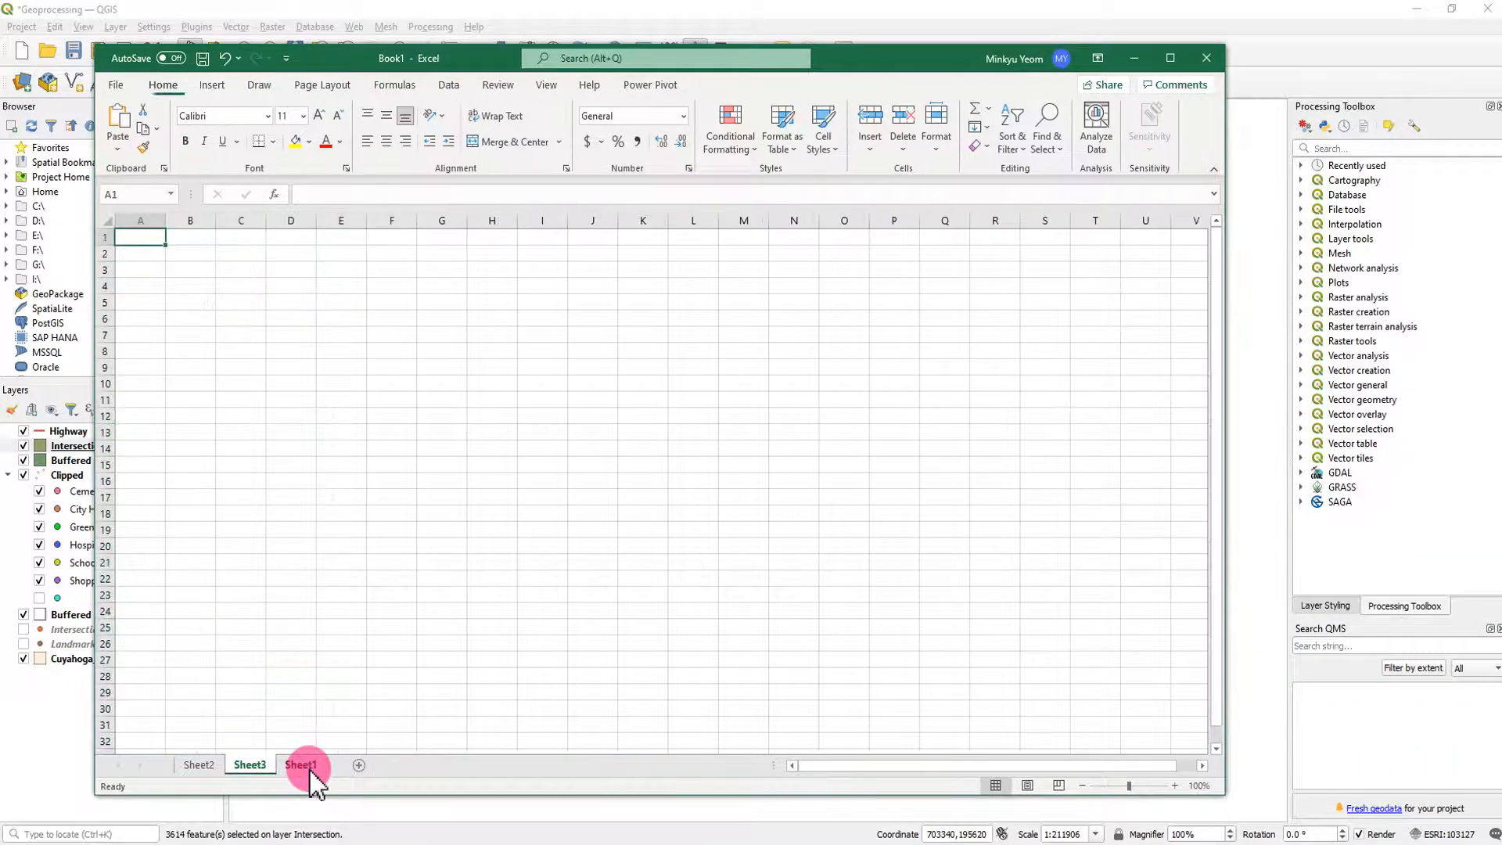
drag(255, 767, 349, 771)
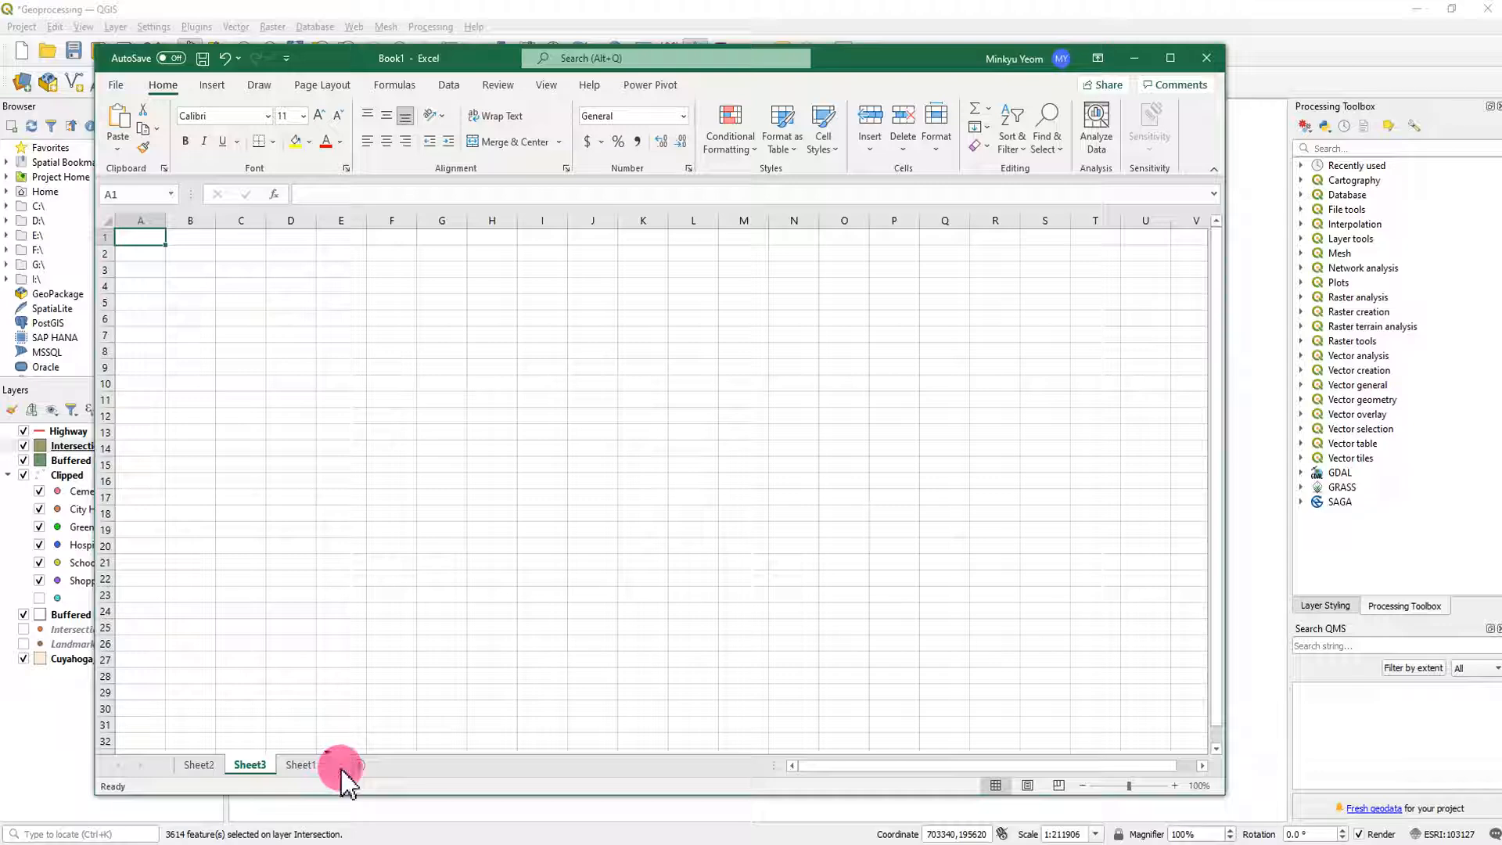
click(140, 236)
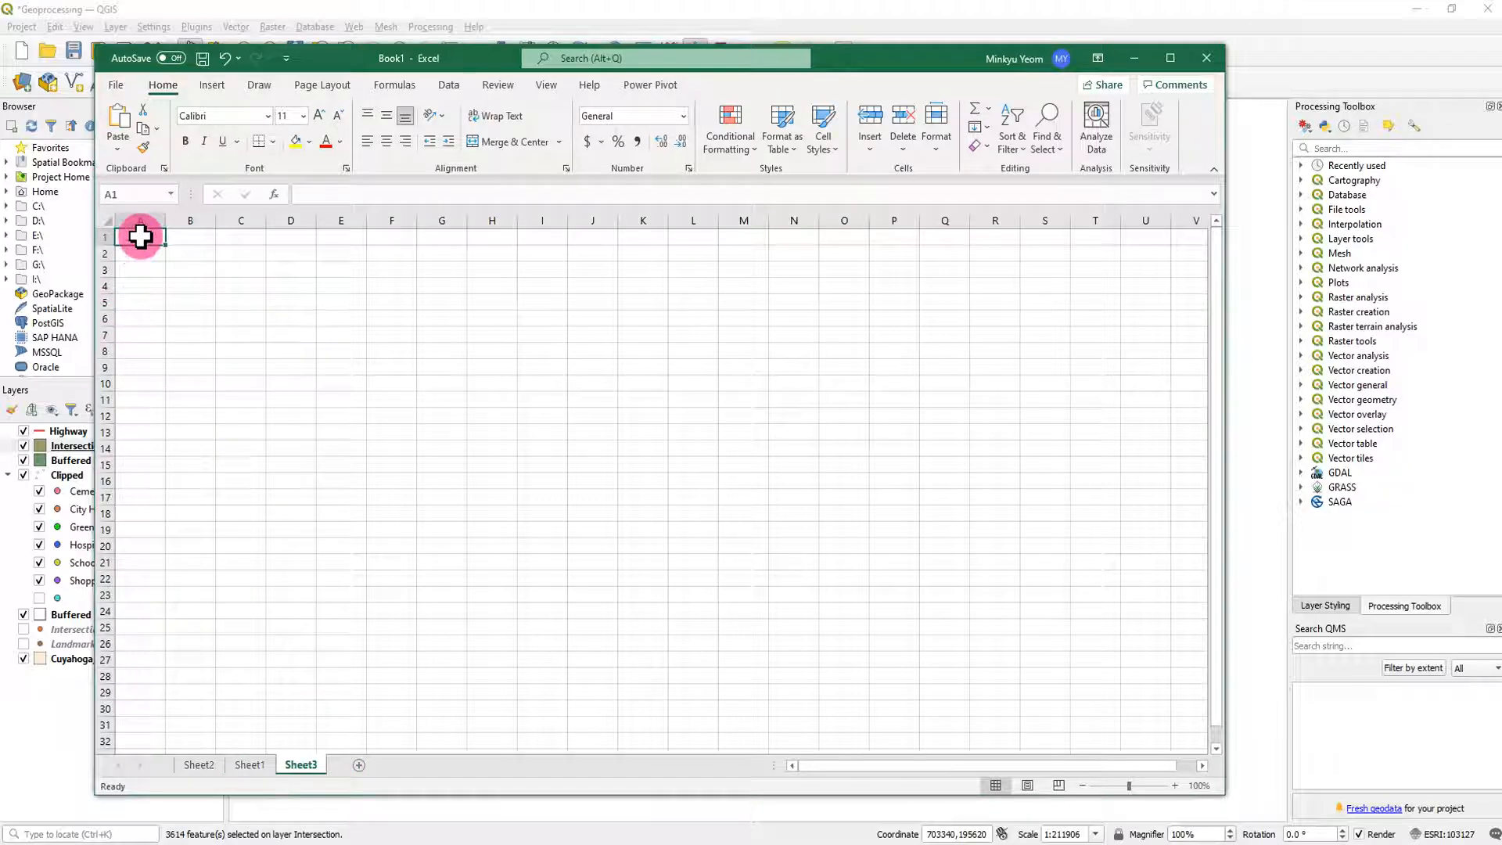
key(ctrl+v)
click(611, 391)
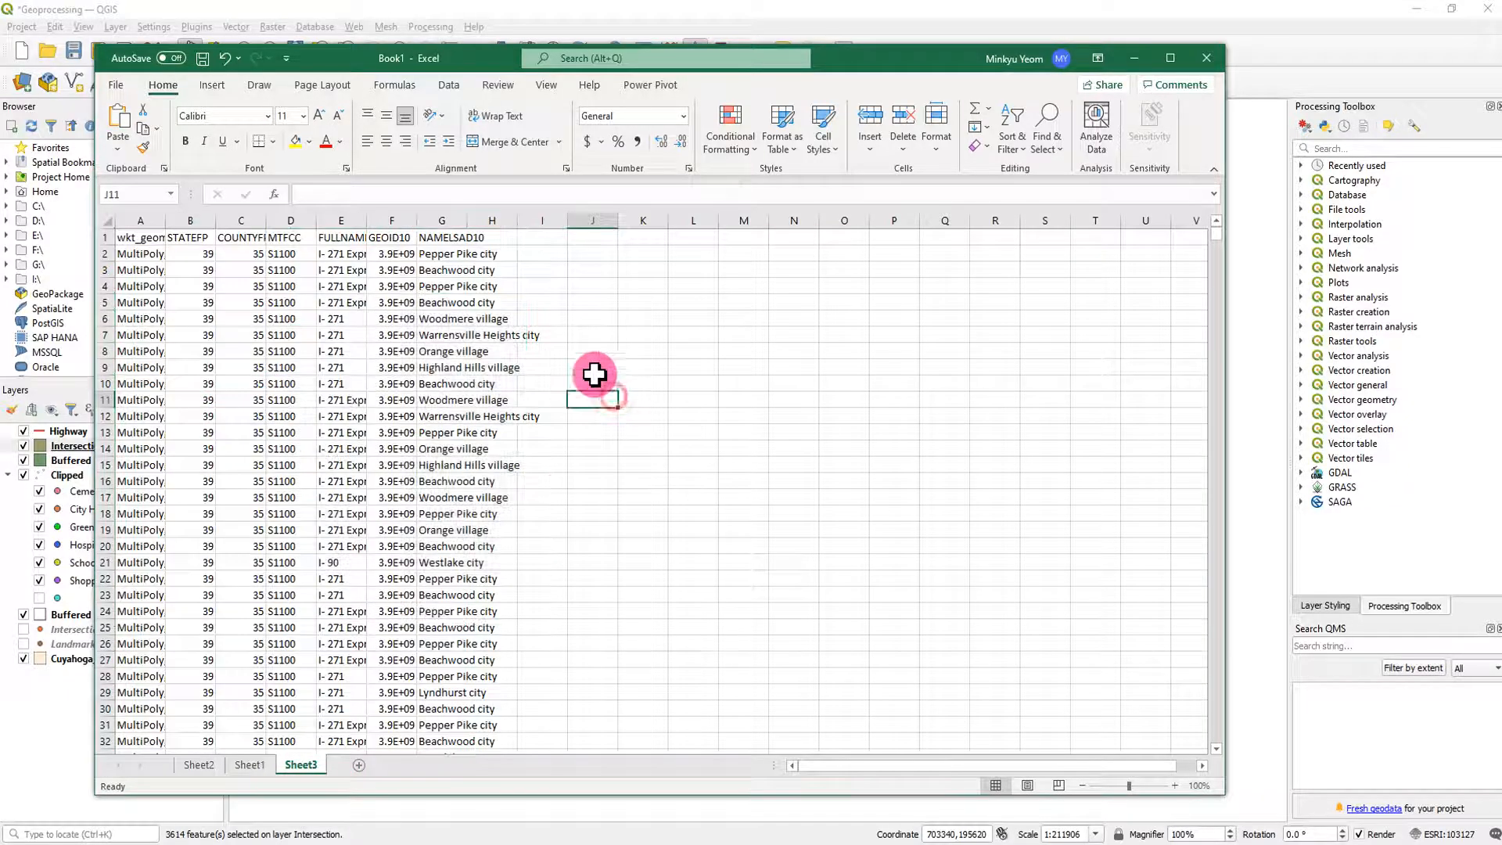
- Widen the FULLNAME and NAMELSAD10 columns of the pasted table and delete the GEOID10 column
drag(349, 219, 553, 214)
click(737, 283)
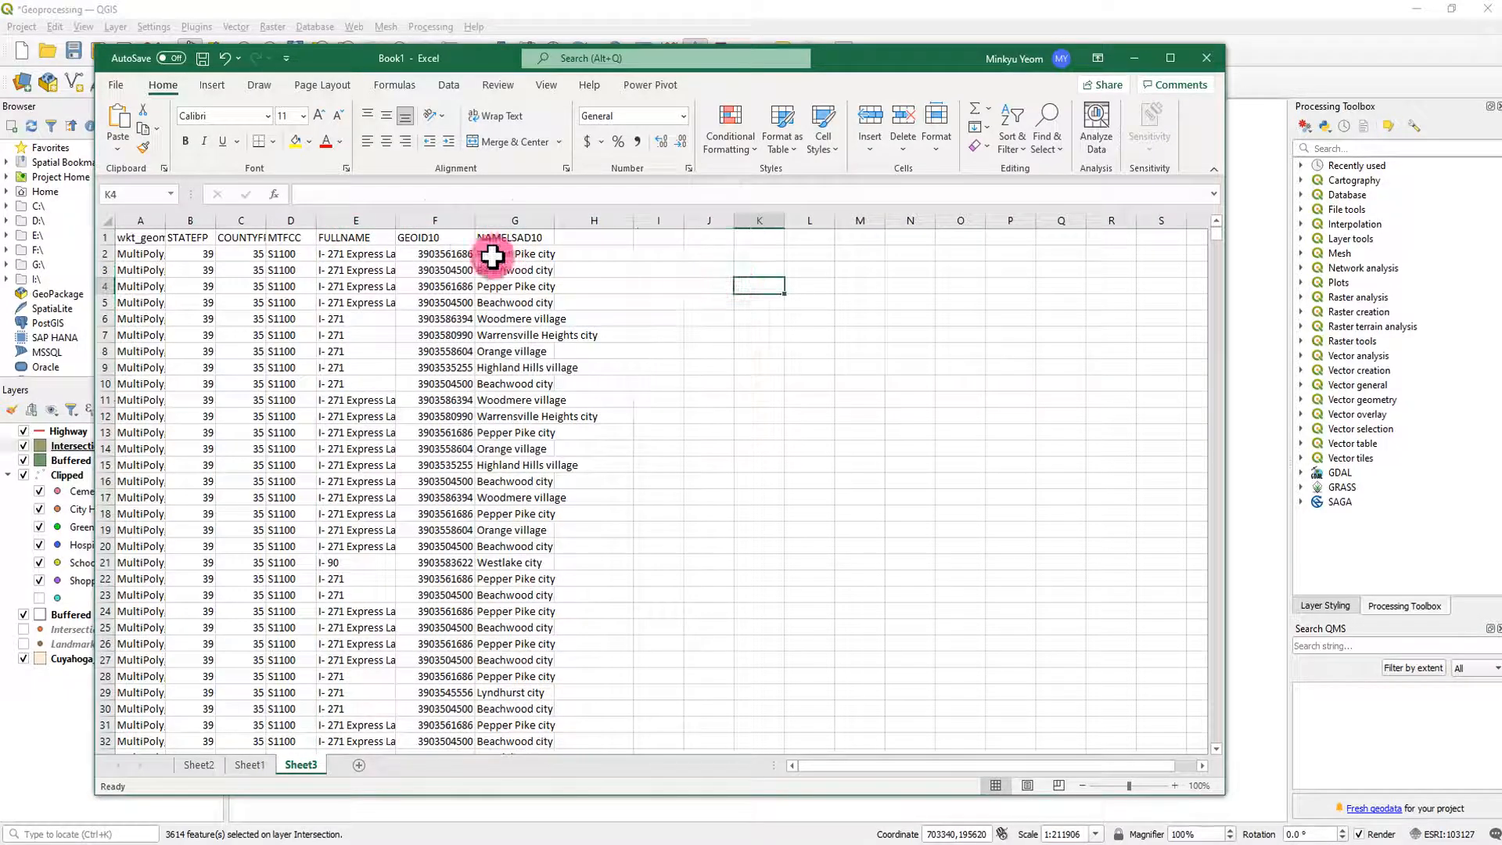
click(408, 212)
right_click(408, 211)
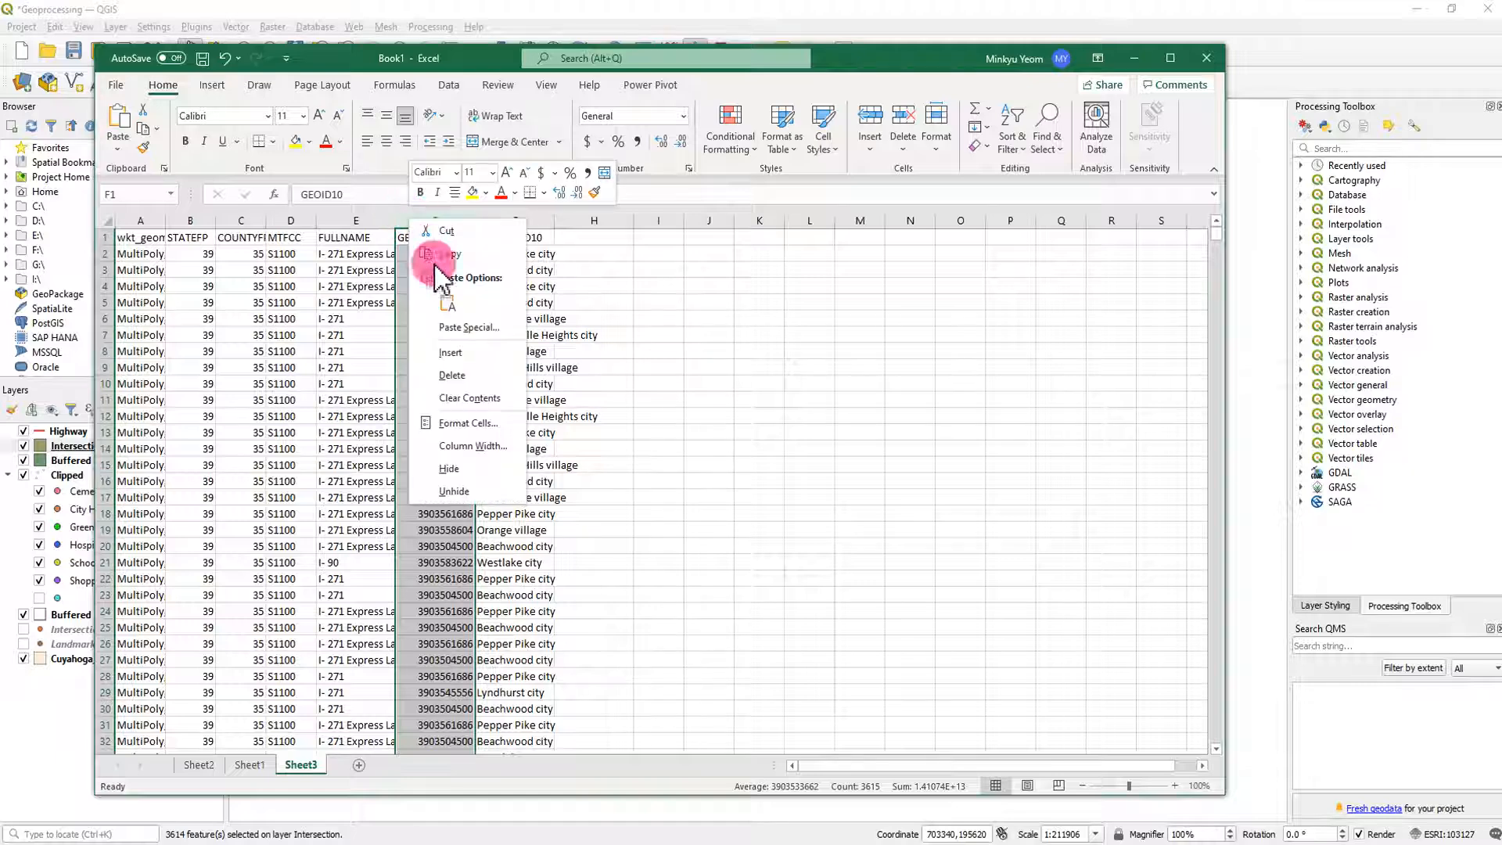
click(453, 376)
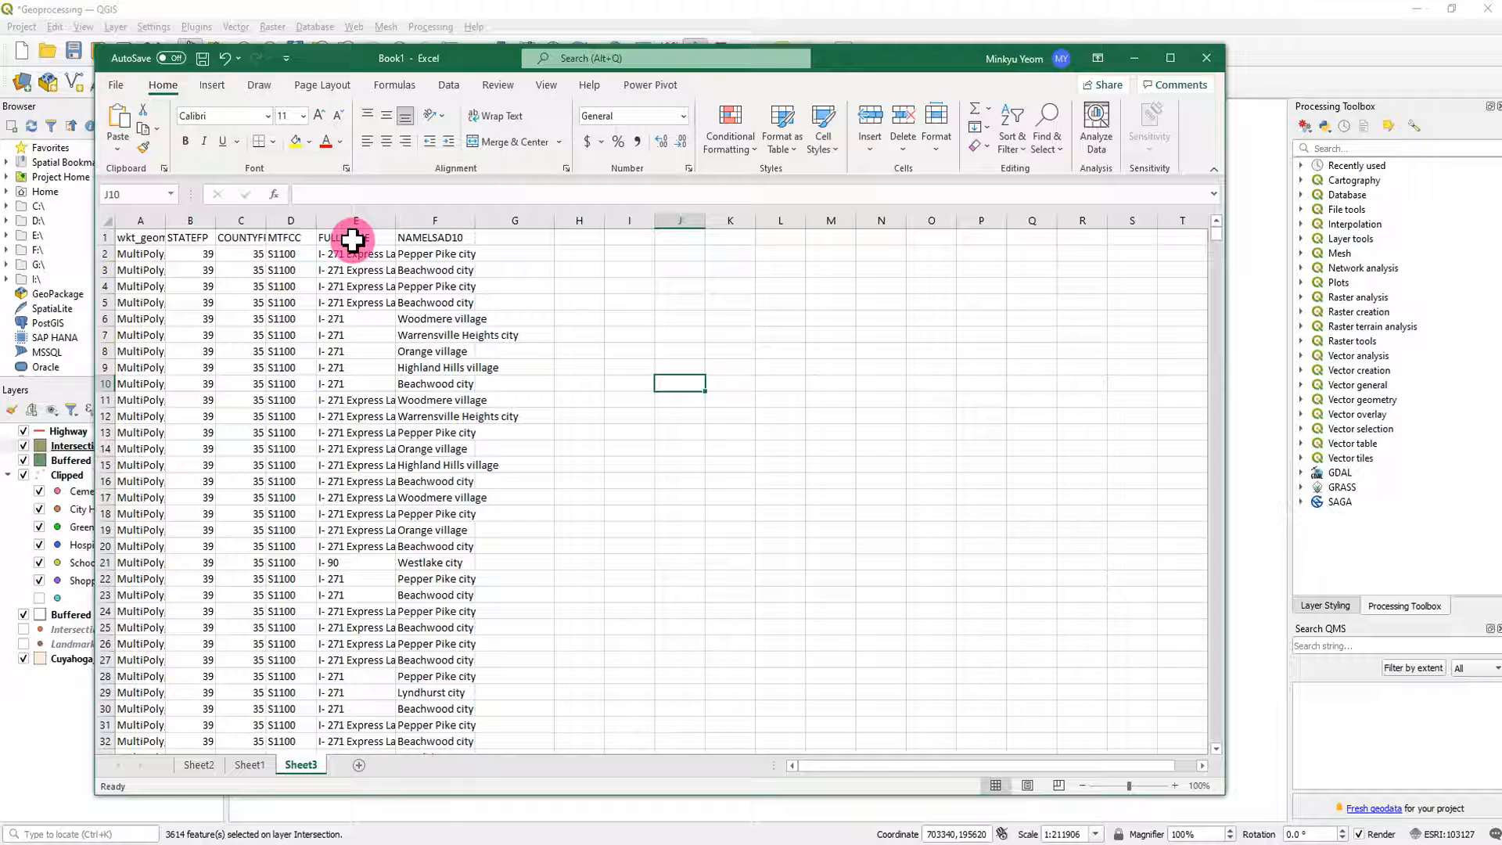
drag(476, 220, 528, 220)
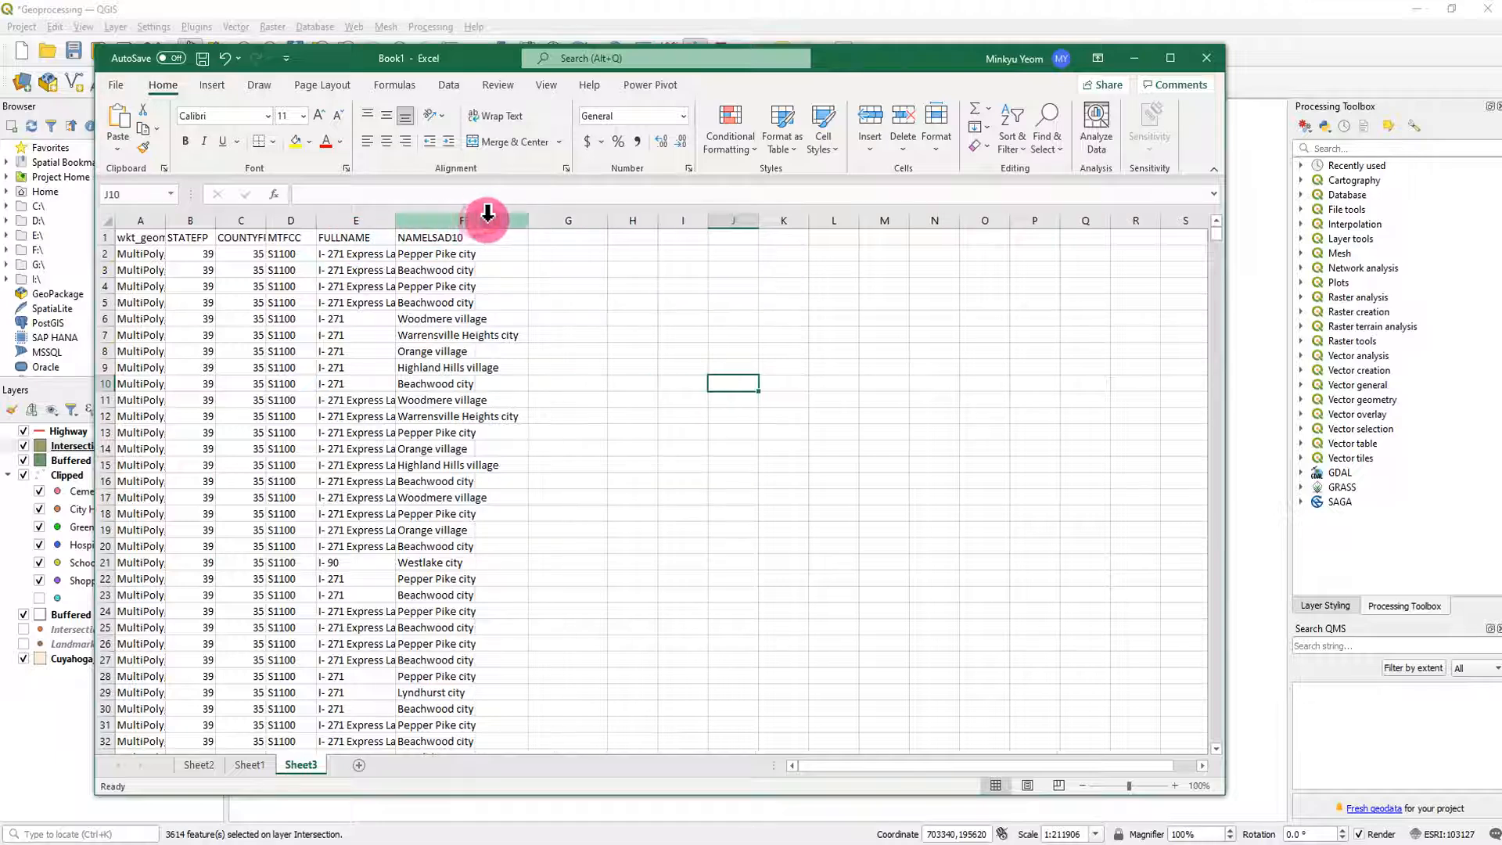
- Begin replacing the FULLNAME header in cell E1 with a name starting with "Hig"
click(358, 238)
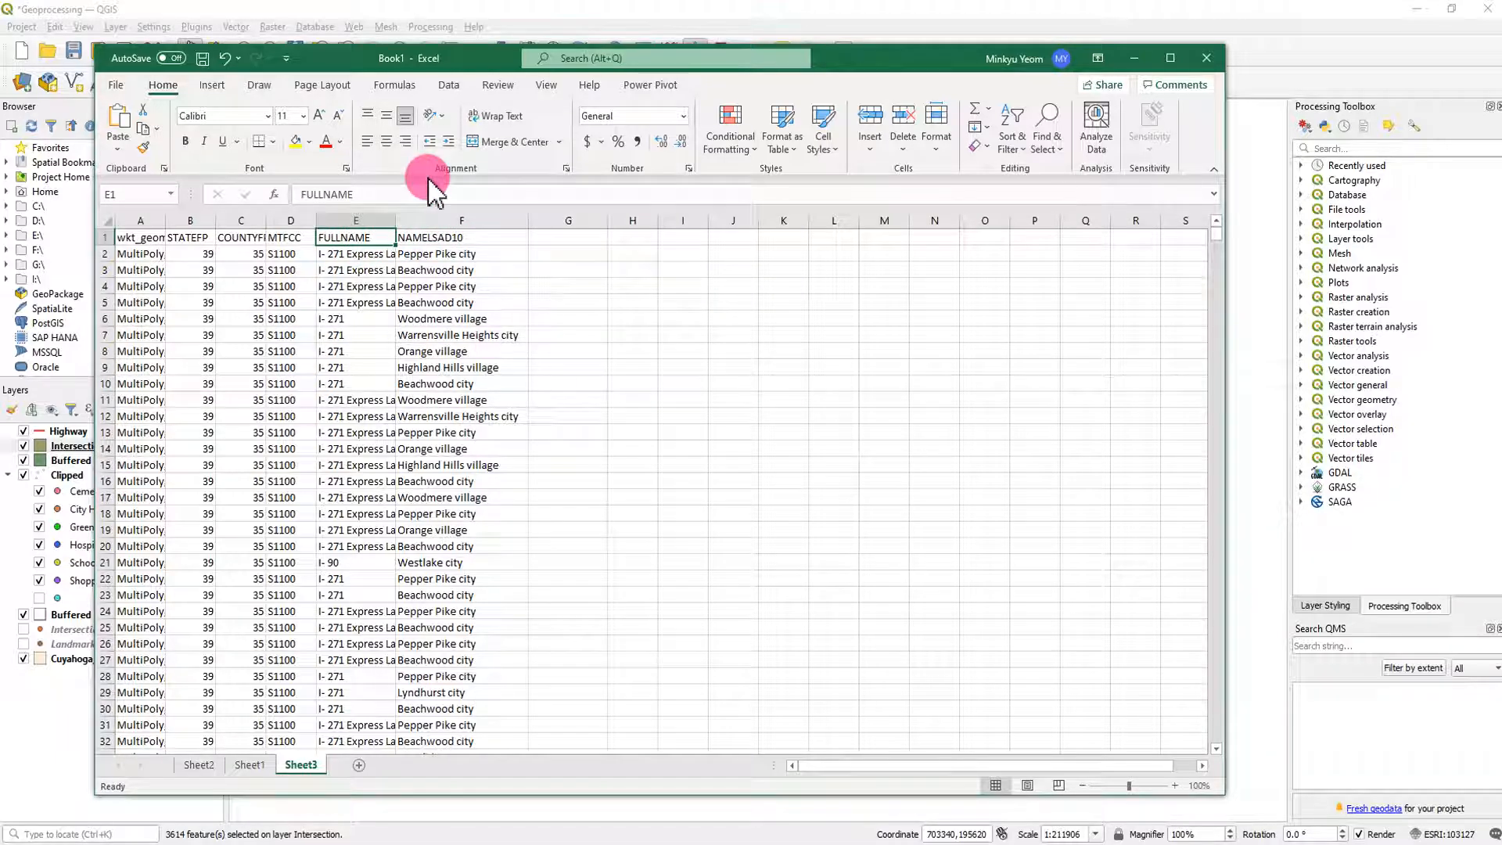
text(Highway)
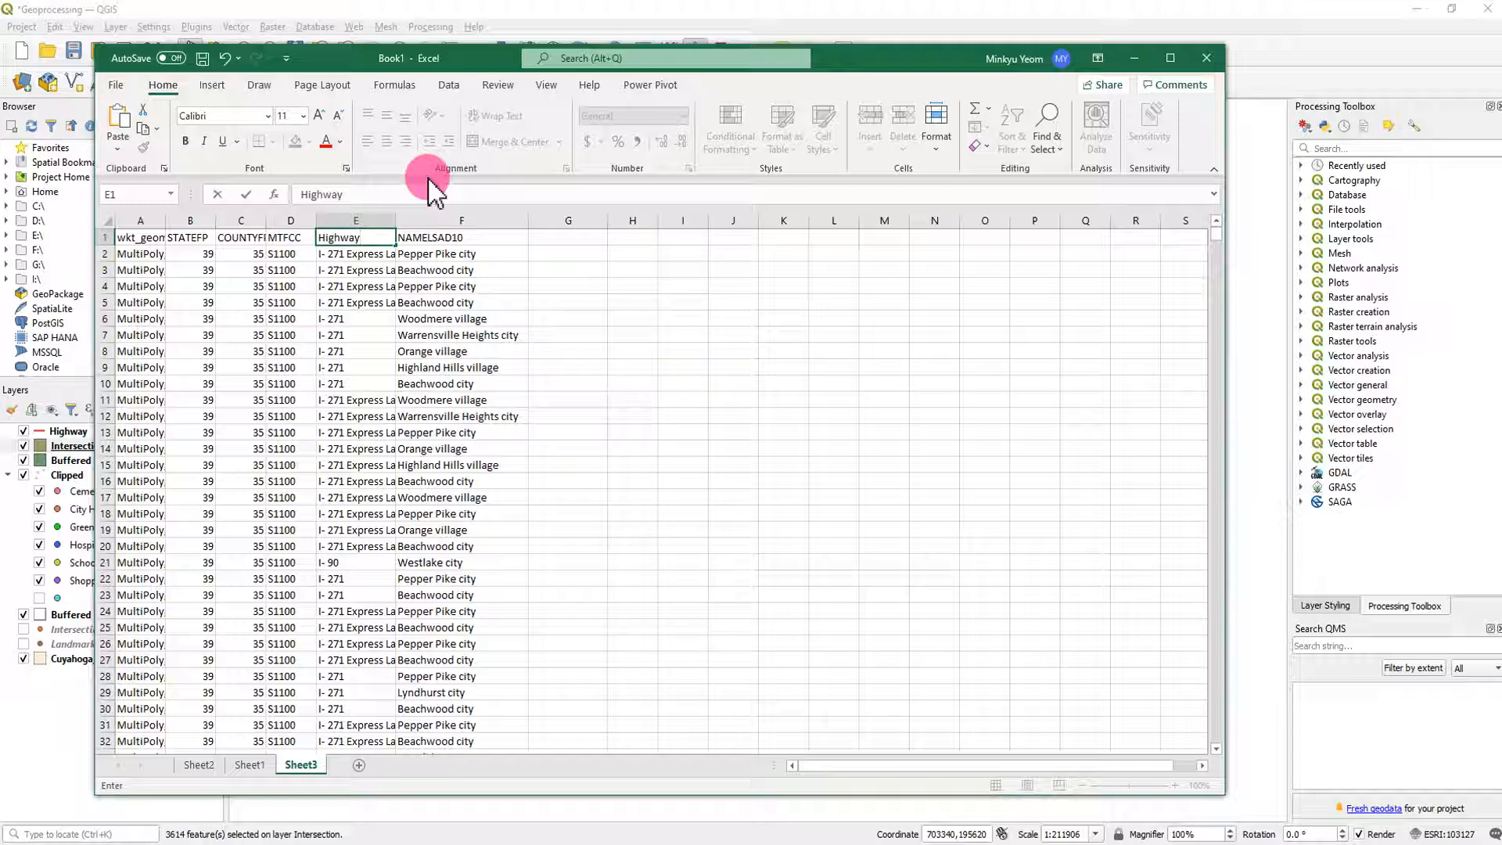
- Finish the Highway header in E1, replace the F1 header with City, and add a Segments header in G1
click(444, 237)
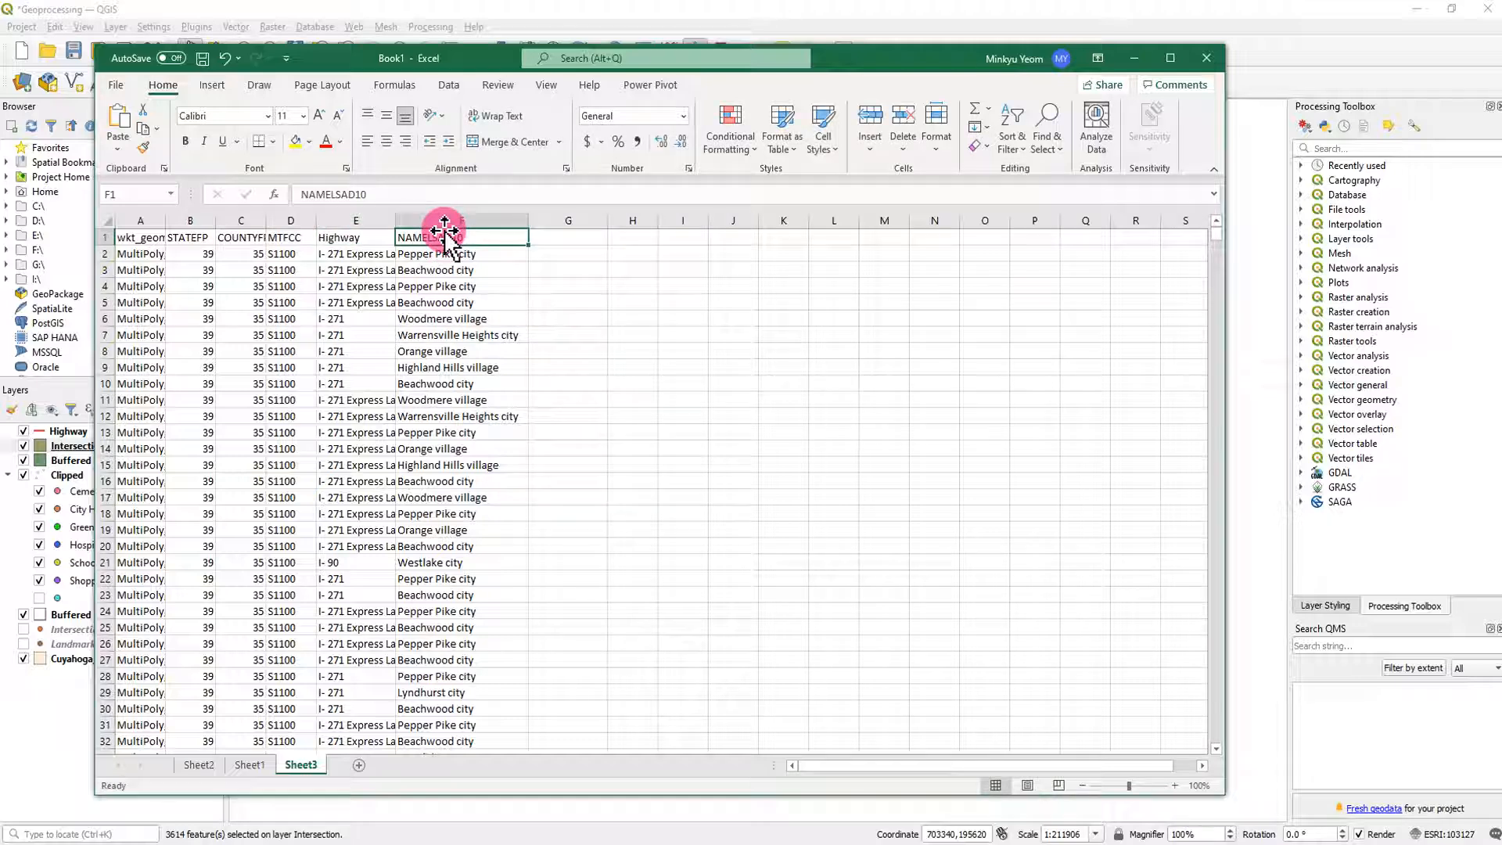
text(Cleveland city)
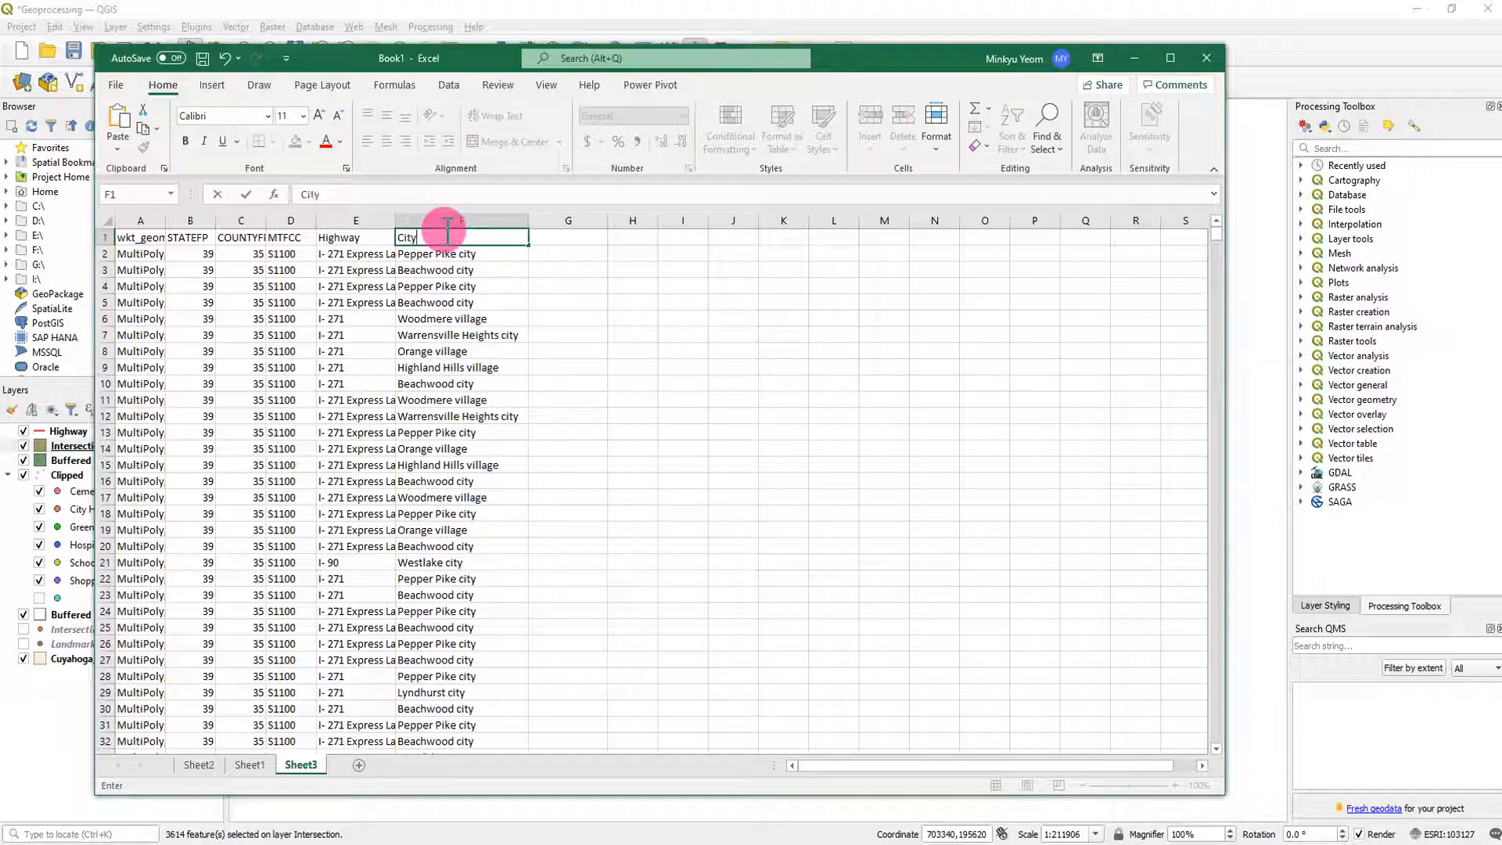
click(541, 240)
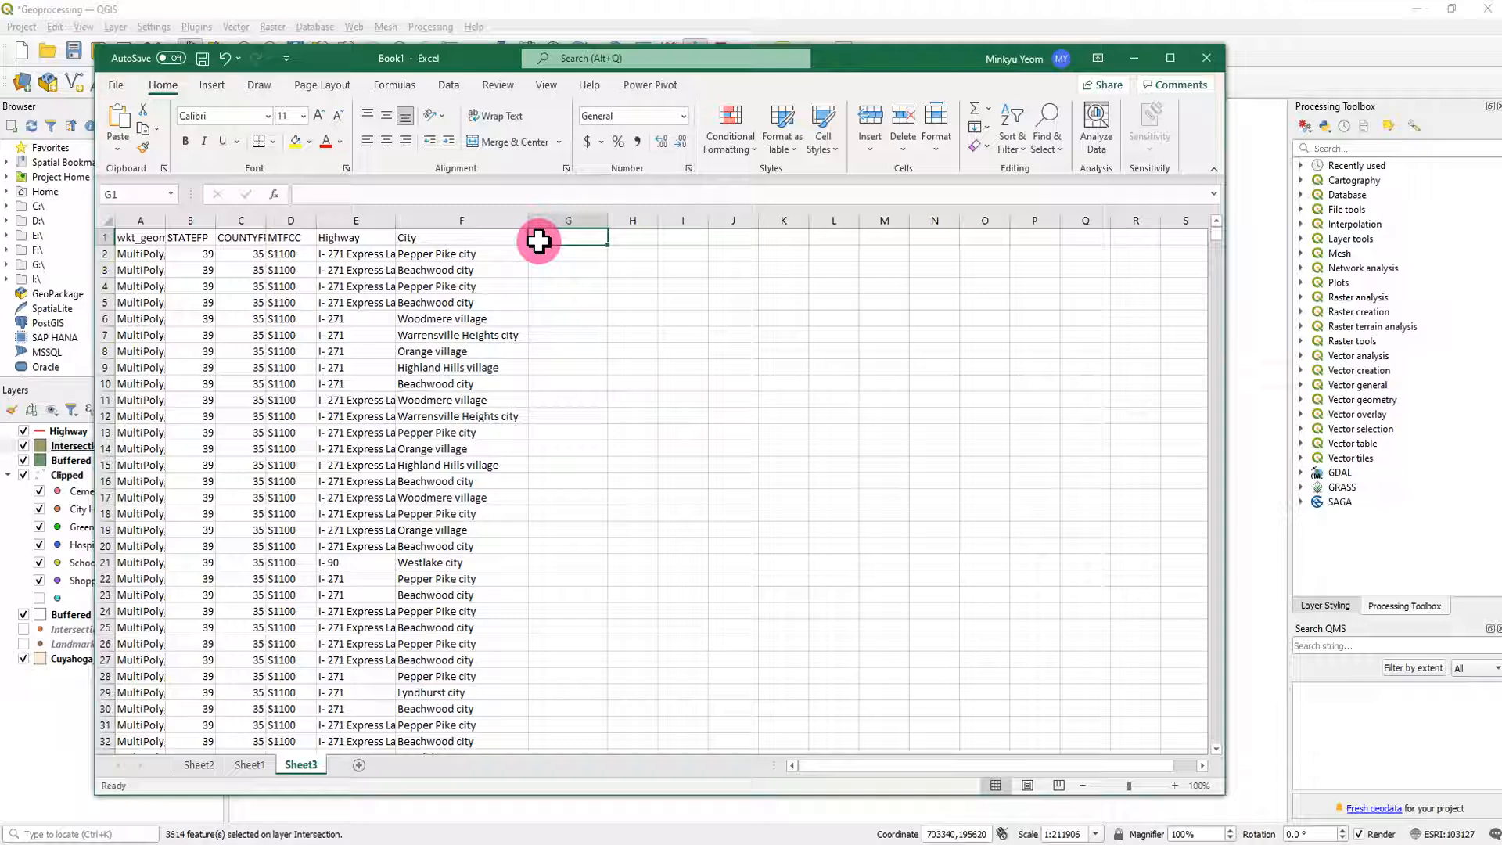
text(Segments)
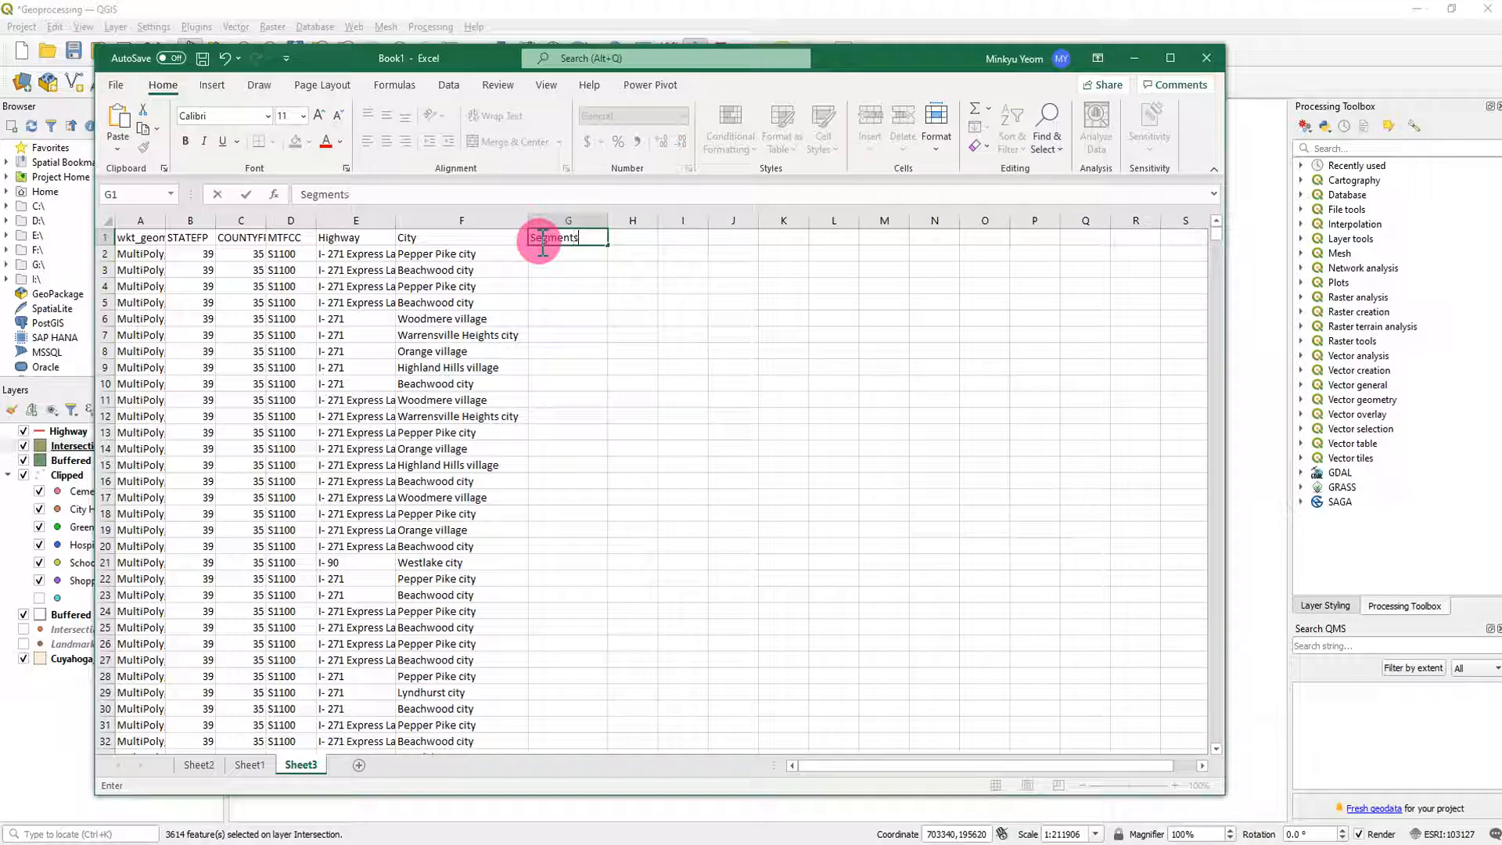
click(635, 334)
- Enter 1 in the first two Segments cells and fill that value down through all data rows
click(561, 259)
text(1)
key(Return)
text(1)
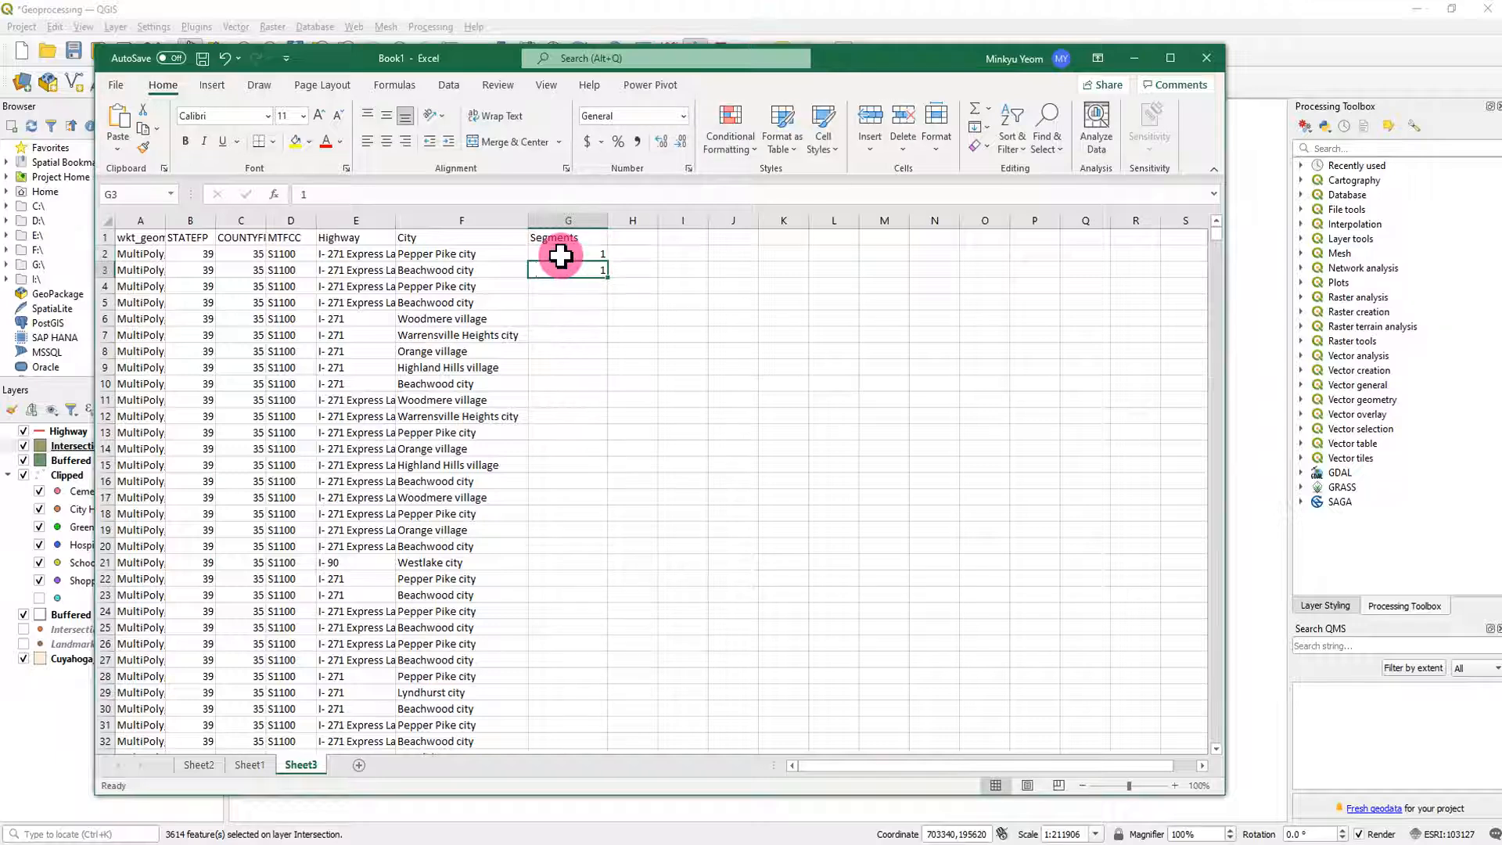
drag(555, 255, 584, 269)
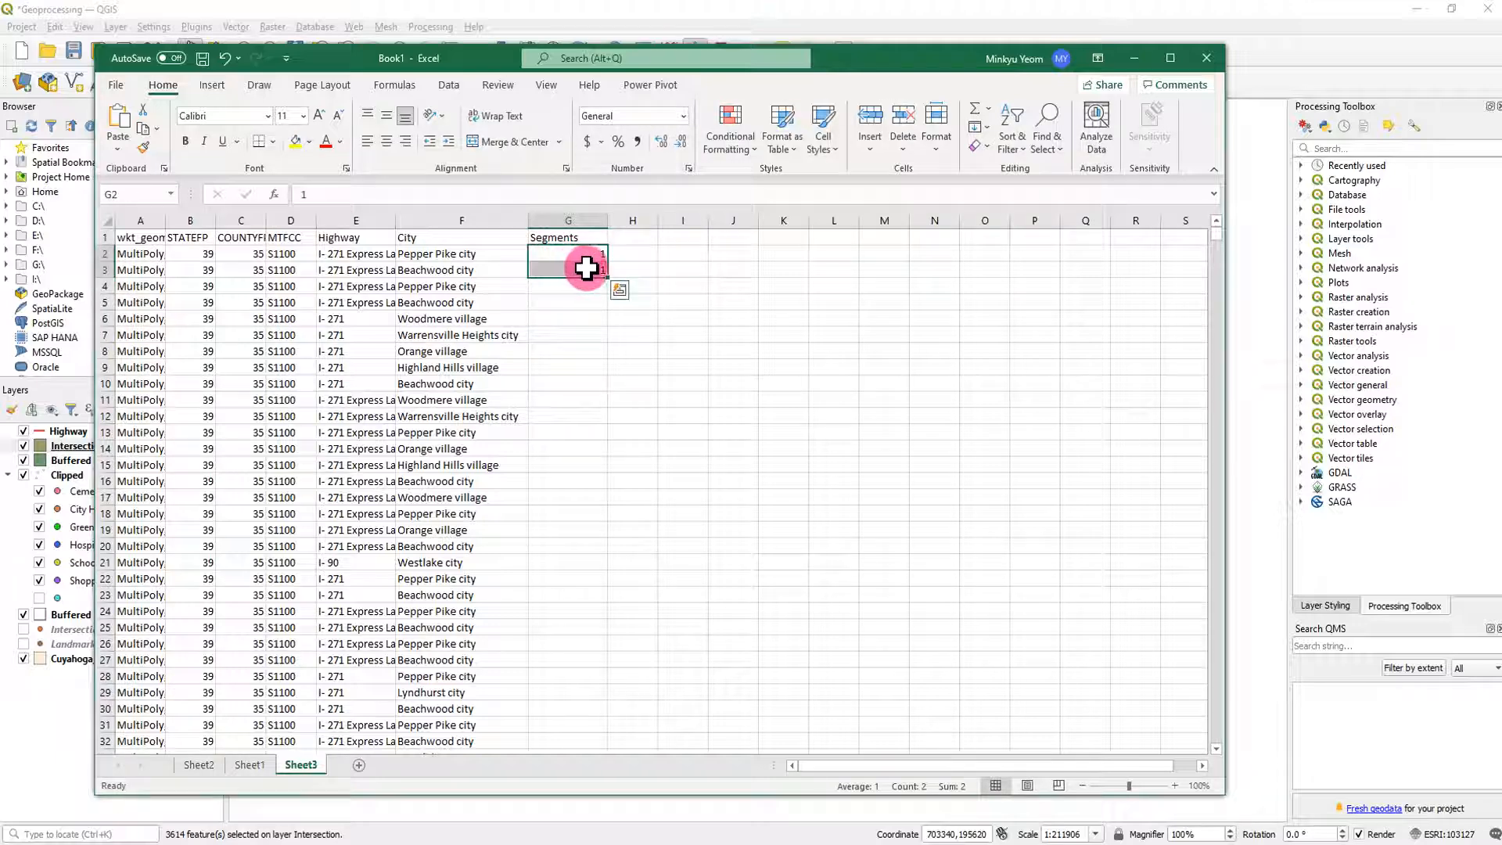
double_click(608, 278)
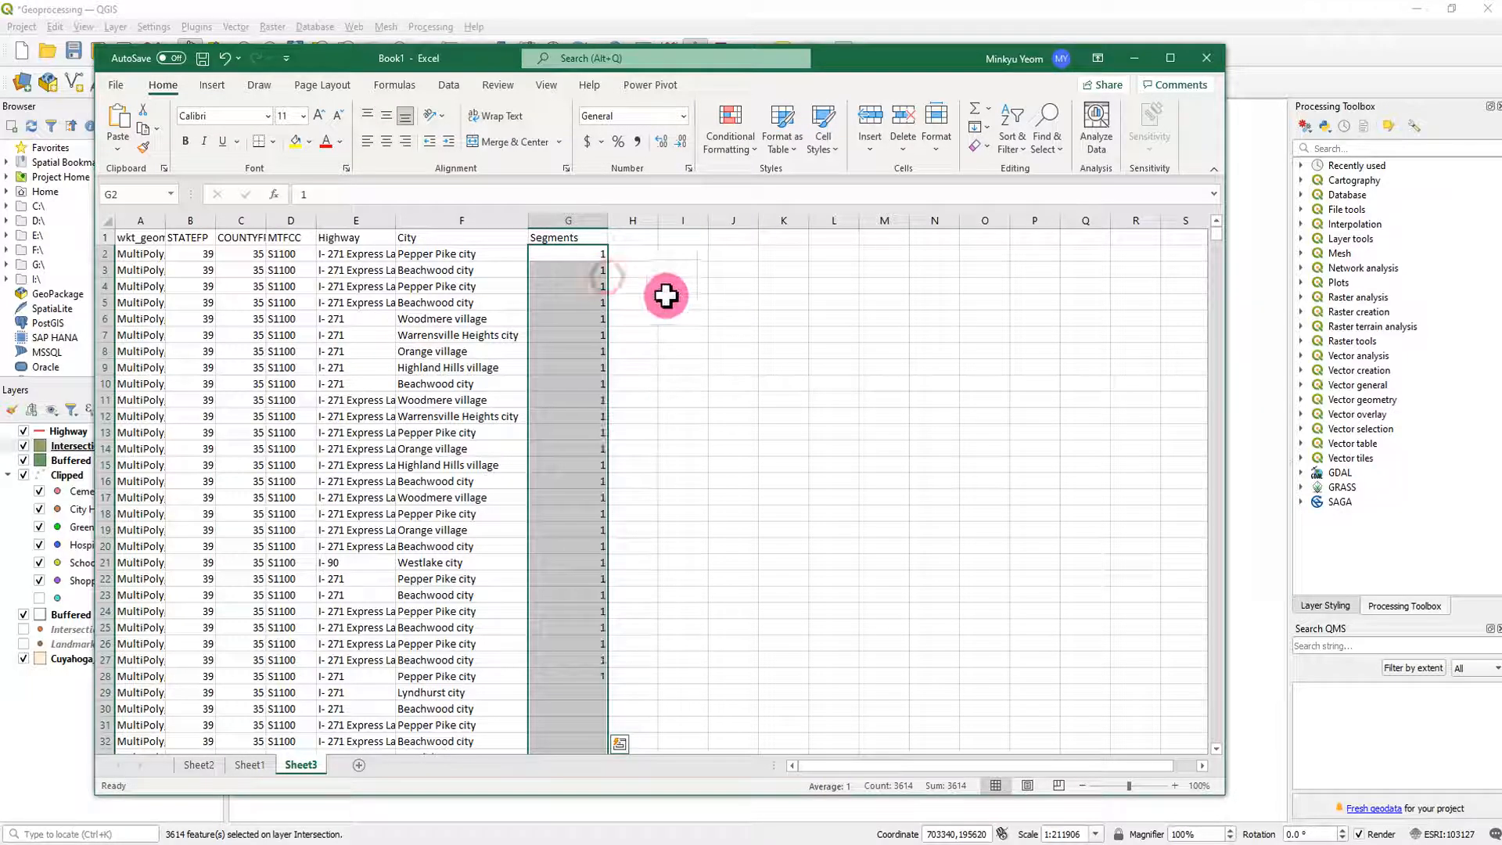
click(755, 335)
- Insert a PivotTable on a new worksheet from the Highway, City and Segments data, range E1:G3615
drag(366, 239, 536, 239)
key(ctrl+shift+Down)
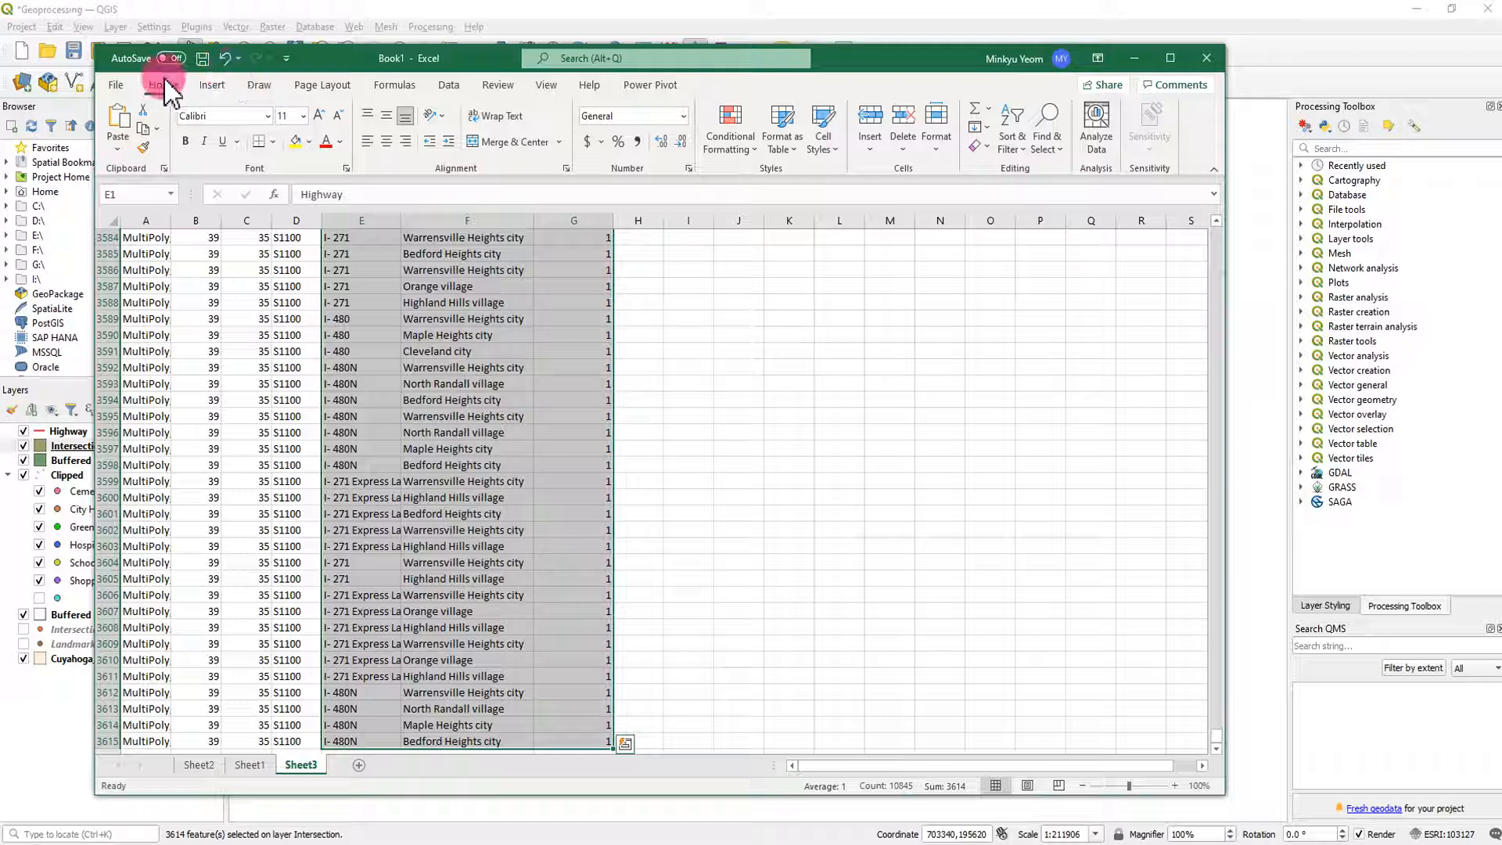
click(213, 88)
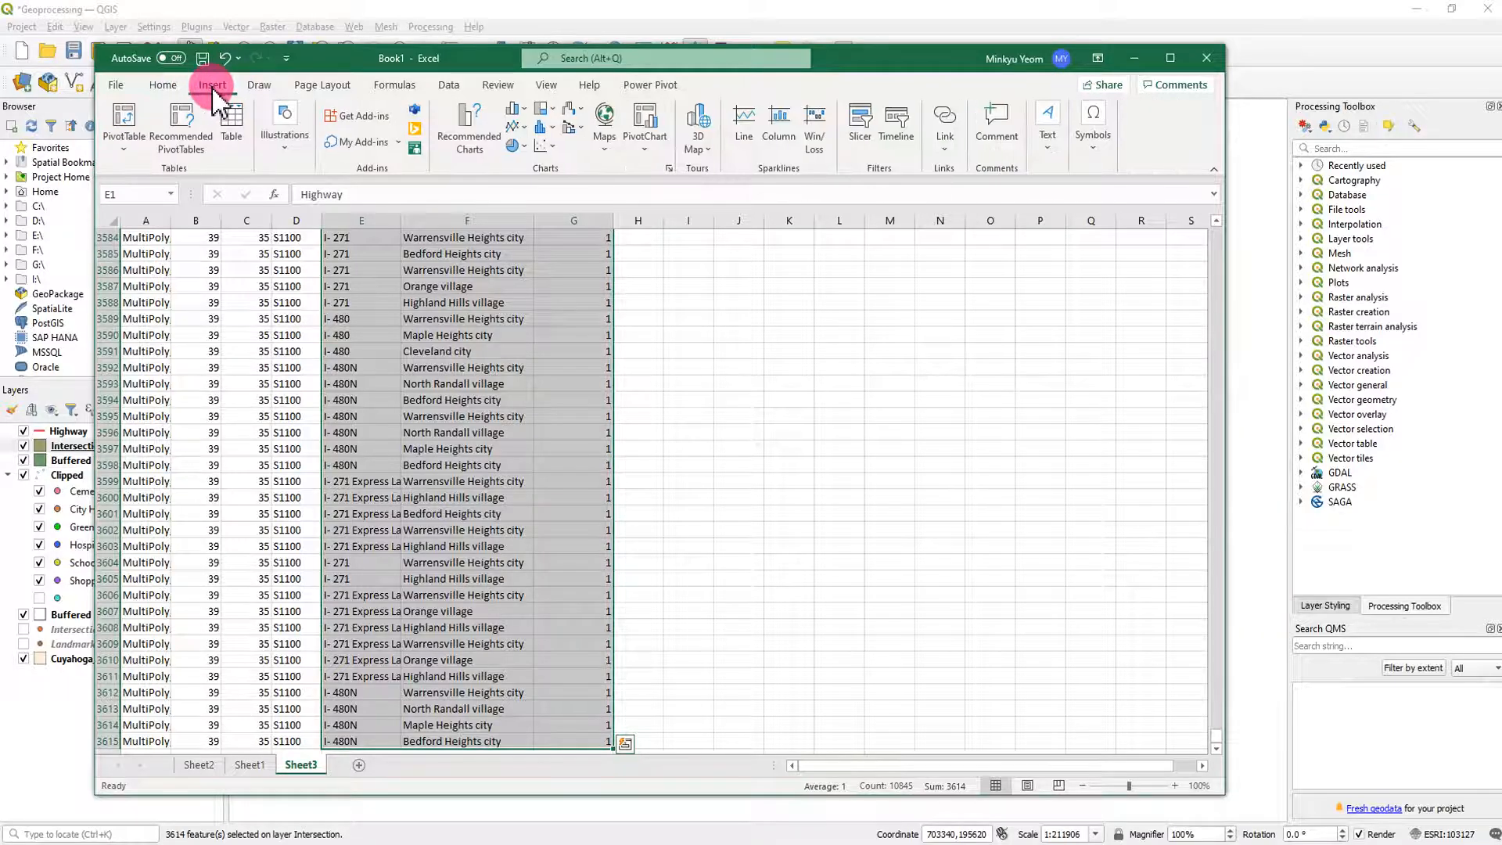
click(123, 124)
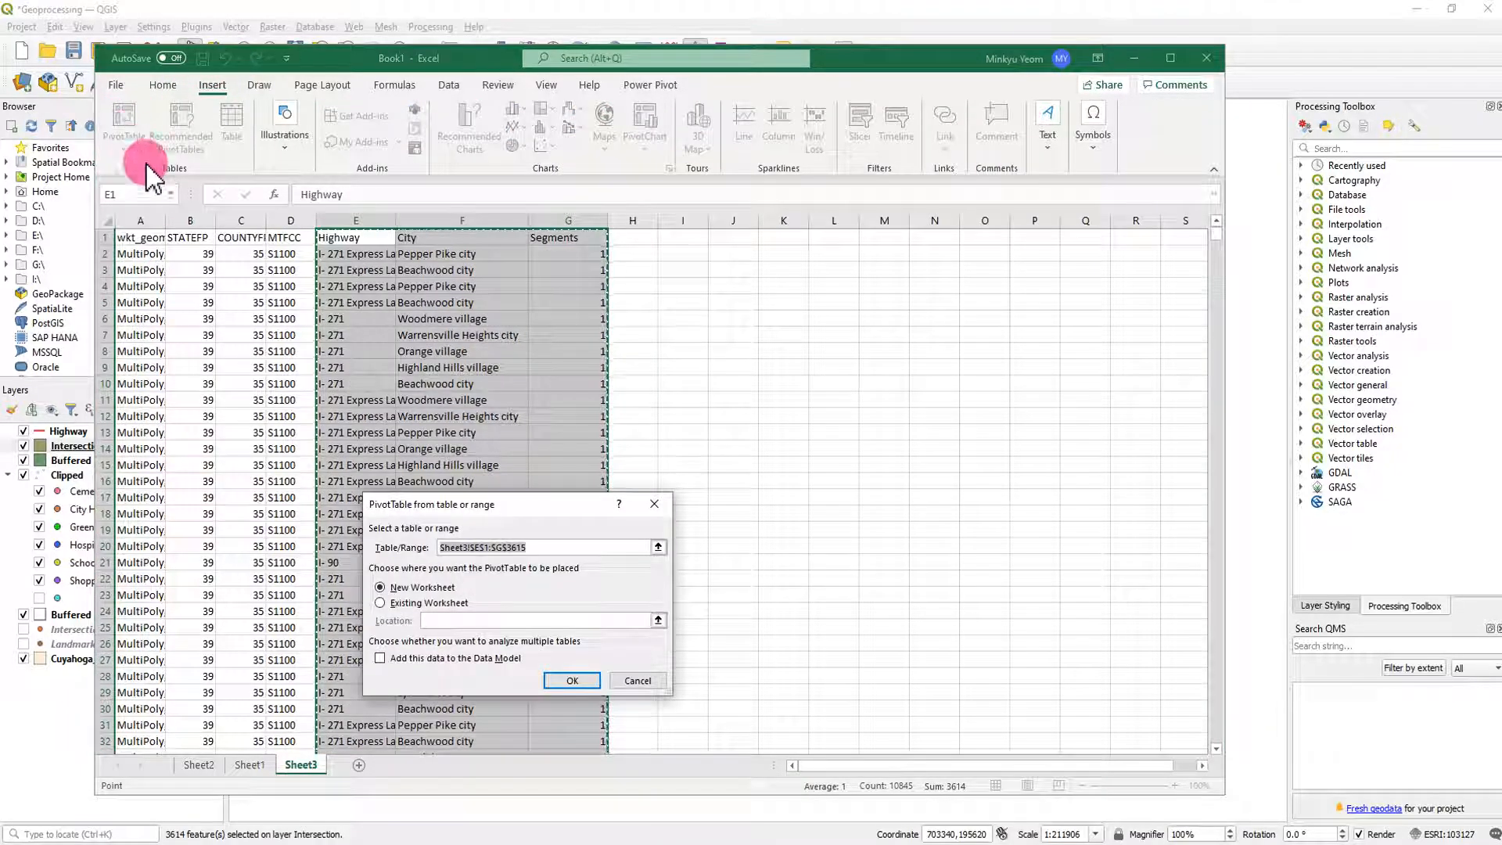
click(577, 685)
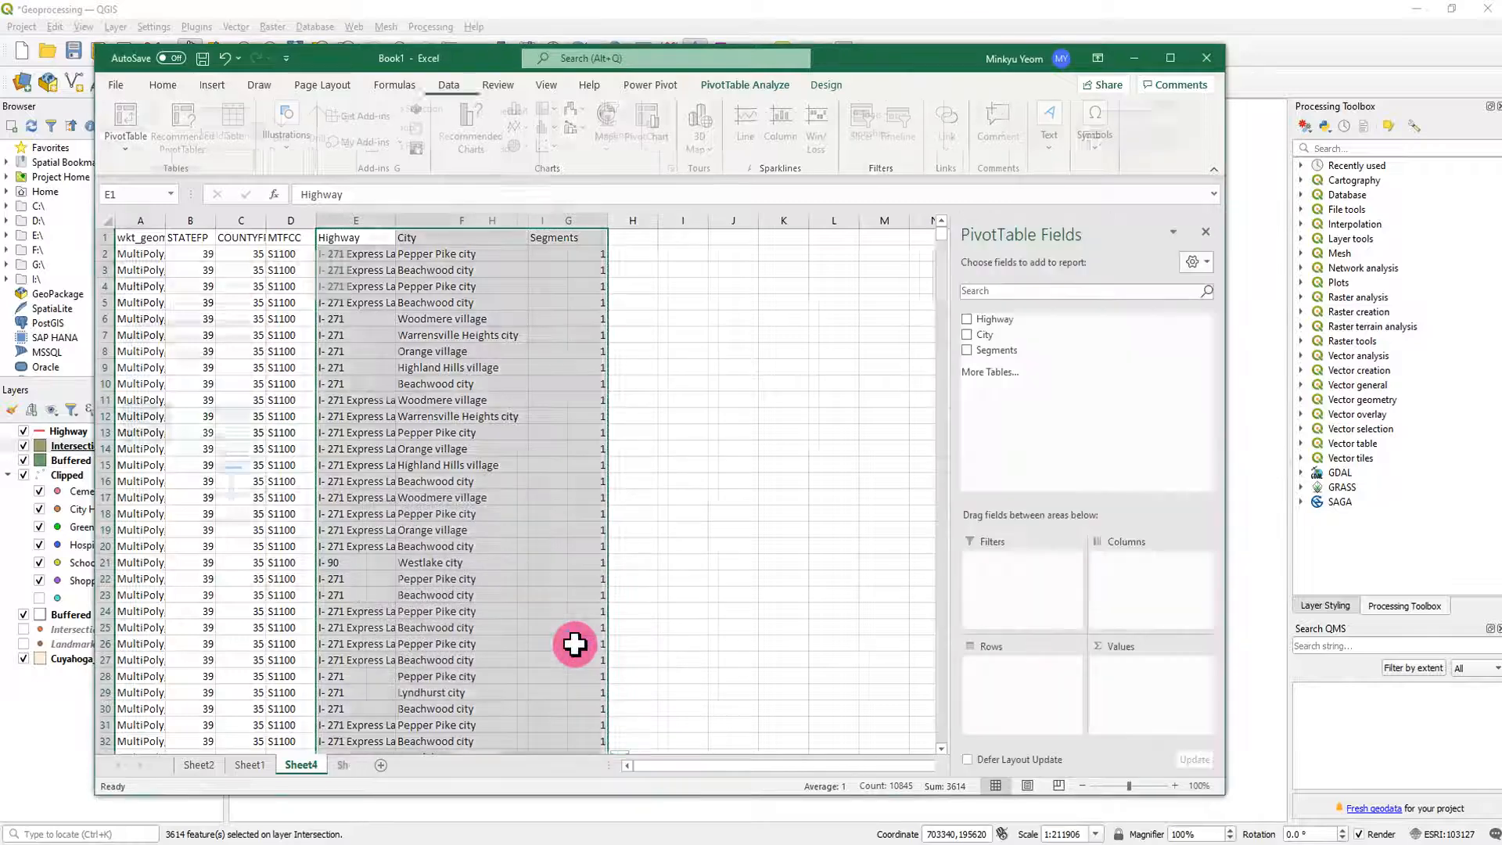
- Set up the PivotTable with City as rows, Highway as columns and the sum of Segments as values
click(967, 319)
click(968, 335)
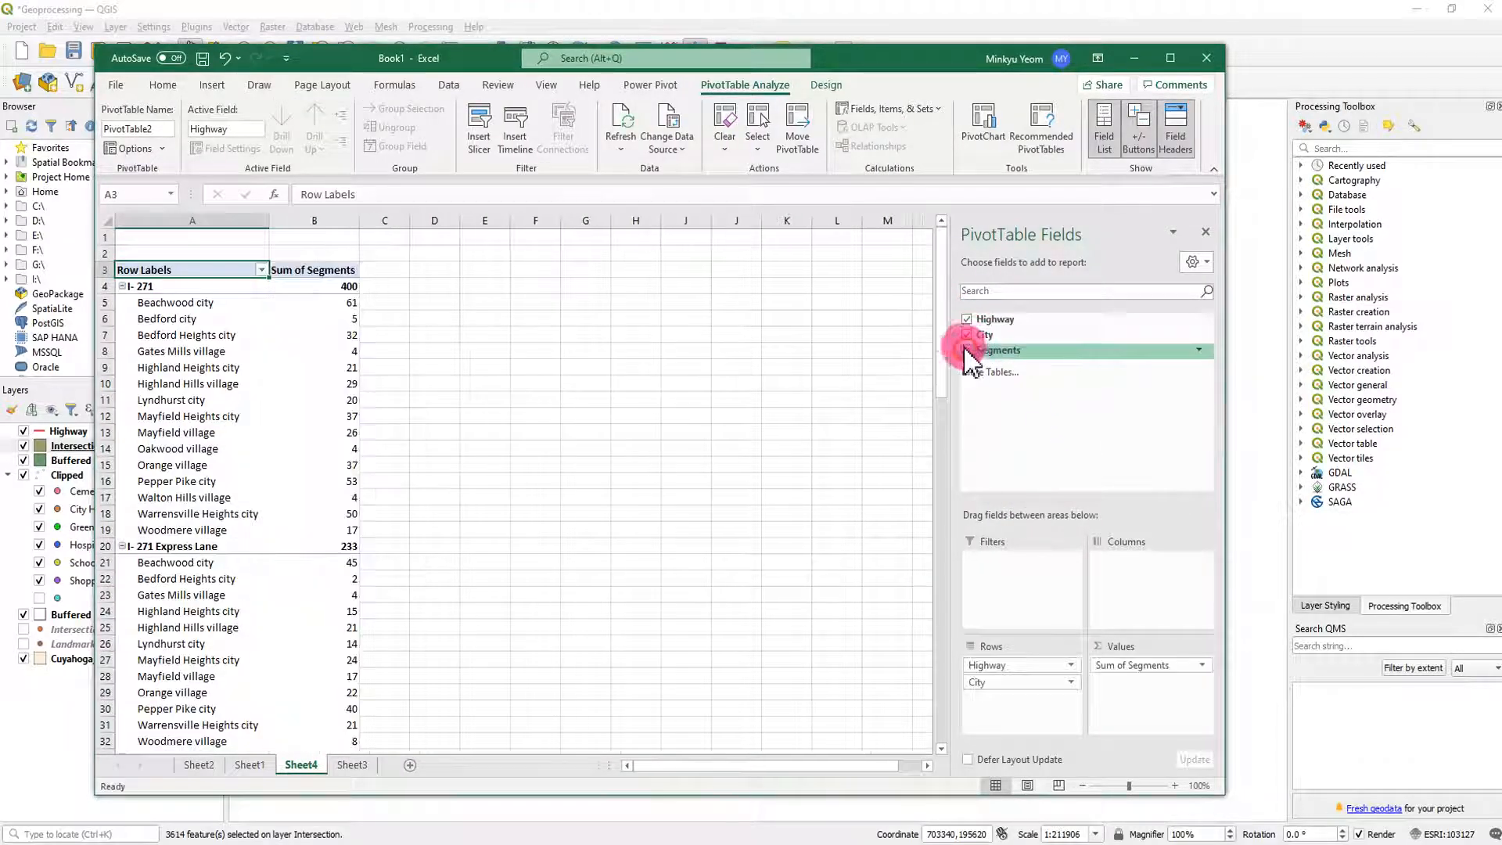
mouse_move(1041, 685)
mouse_down()
mouse_move(1104, 693)
mouse_move(1038, 675)
mouse_up()
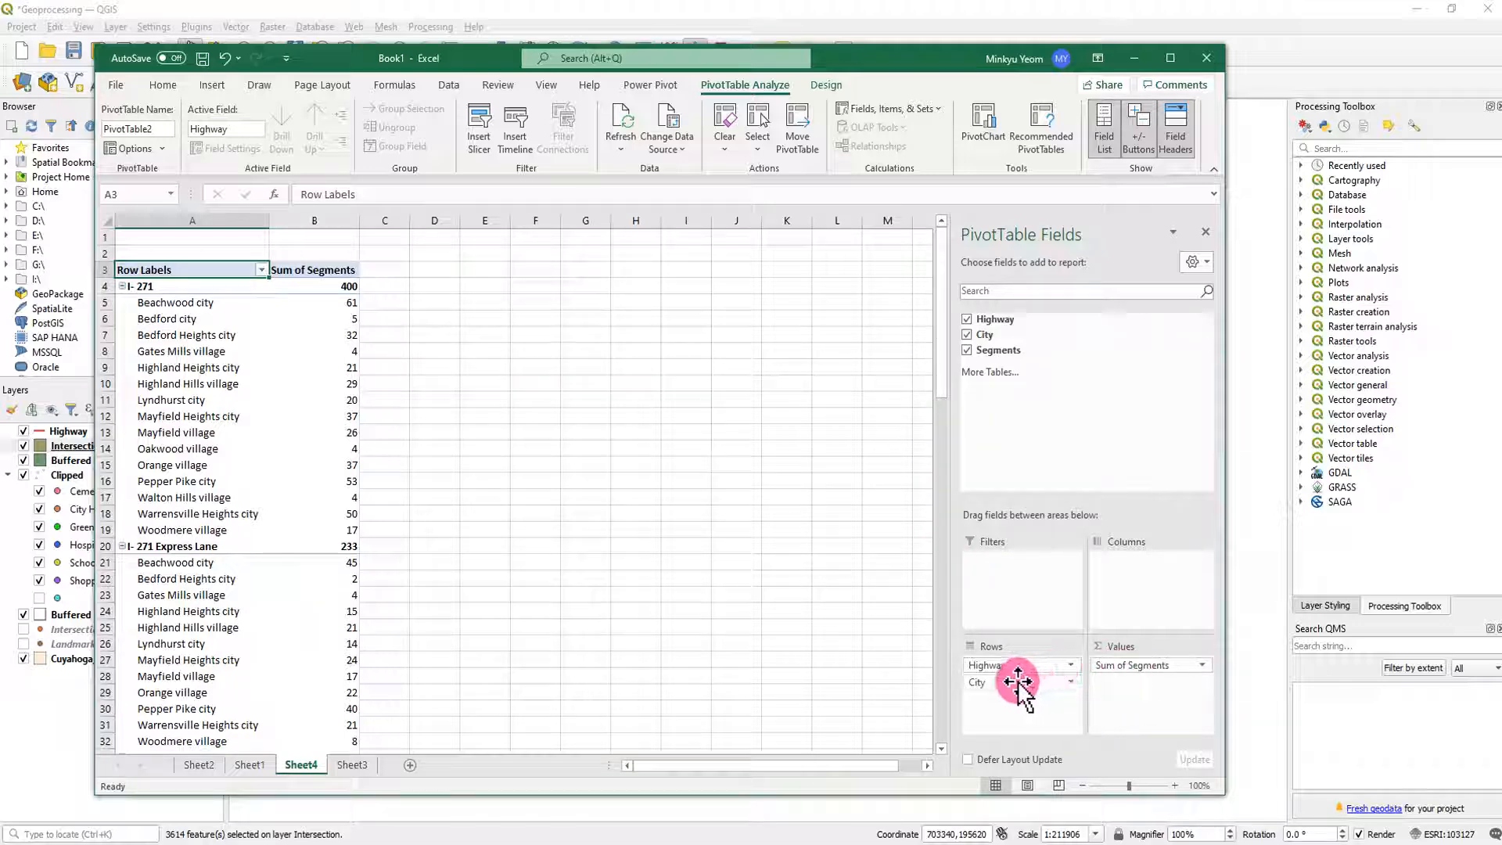
click(1015, 666)
drag(1030, 664, 1174, 581)
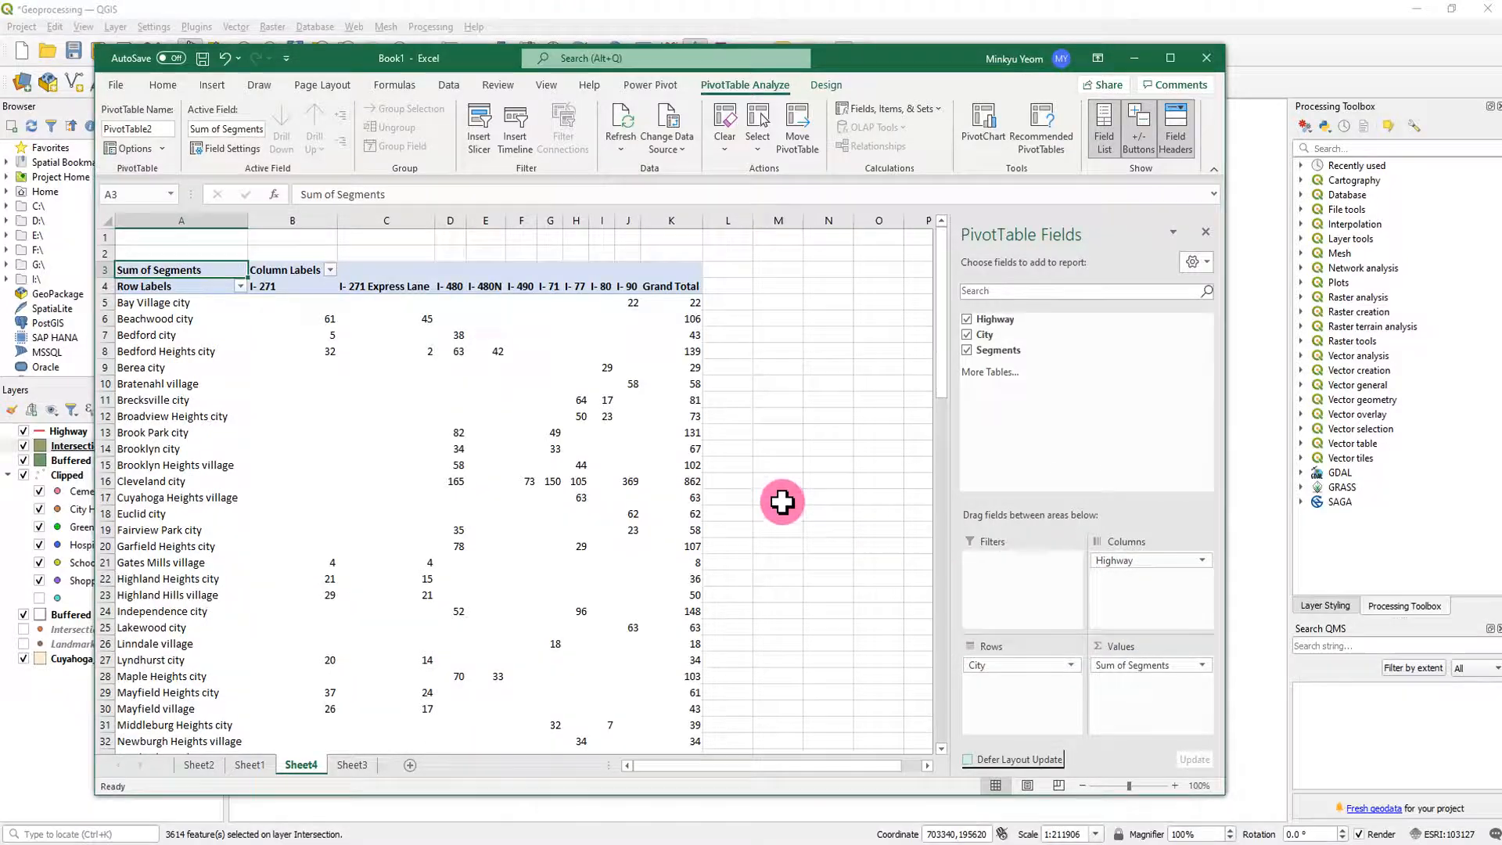
- Examine the highway segment counts per city in the PivotTable, including Beachwood city's I-271, I-271 Express Lane and Grand Total values
scroll(782, 502, down, 8)
scroll(795, 536, up, 7)
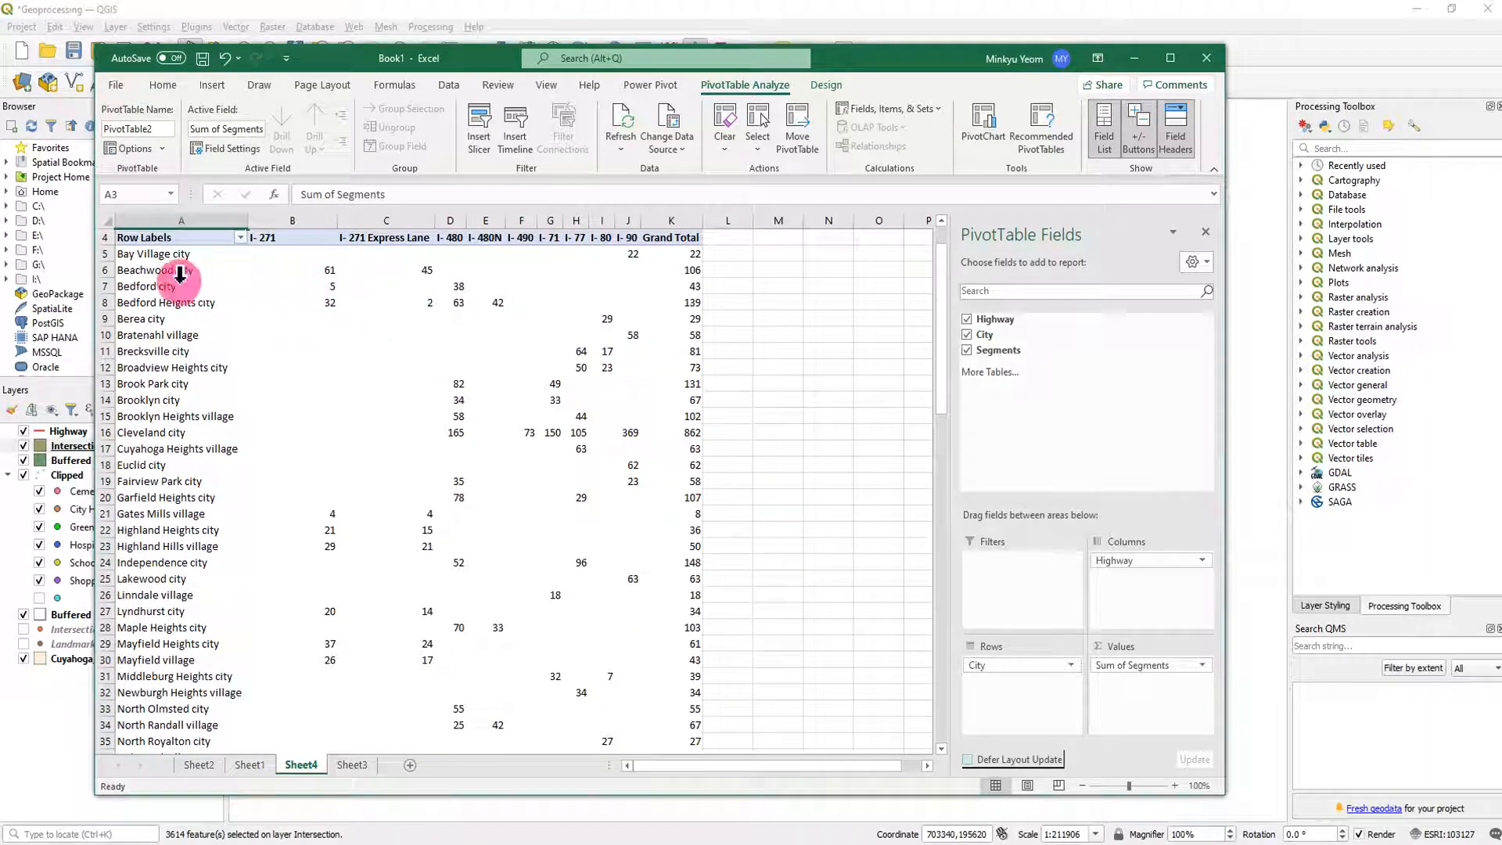
mouse_move(315, 271)
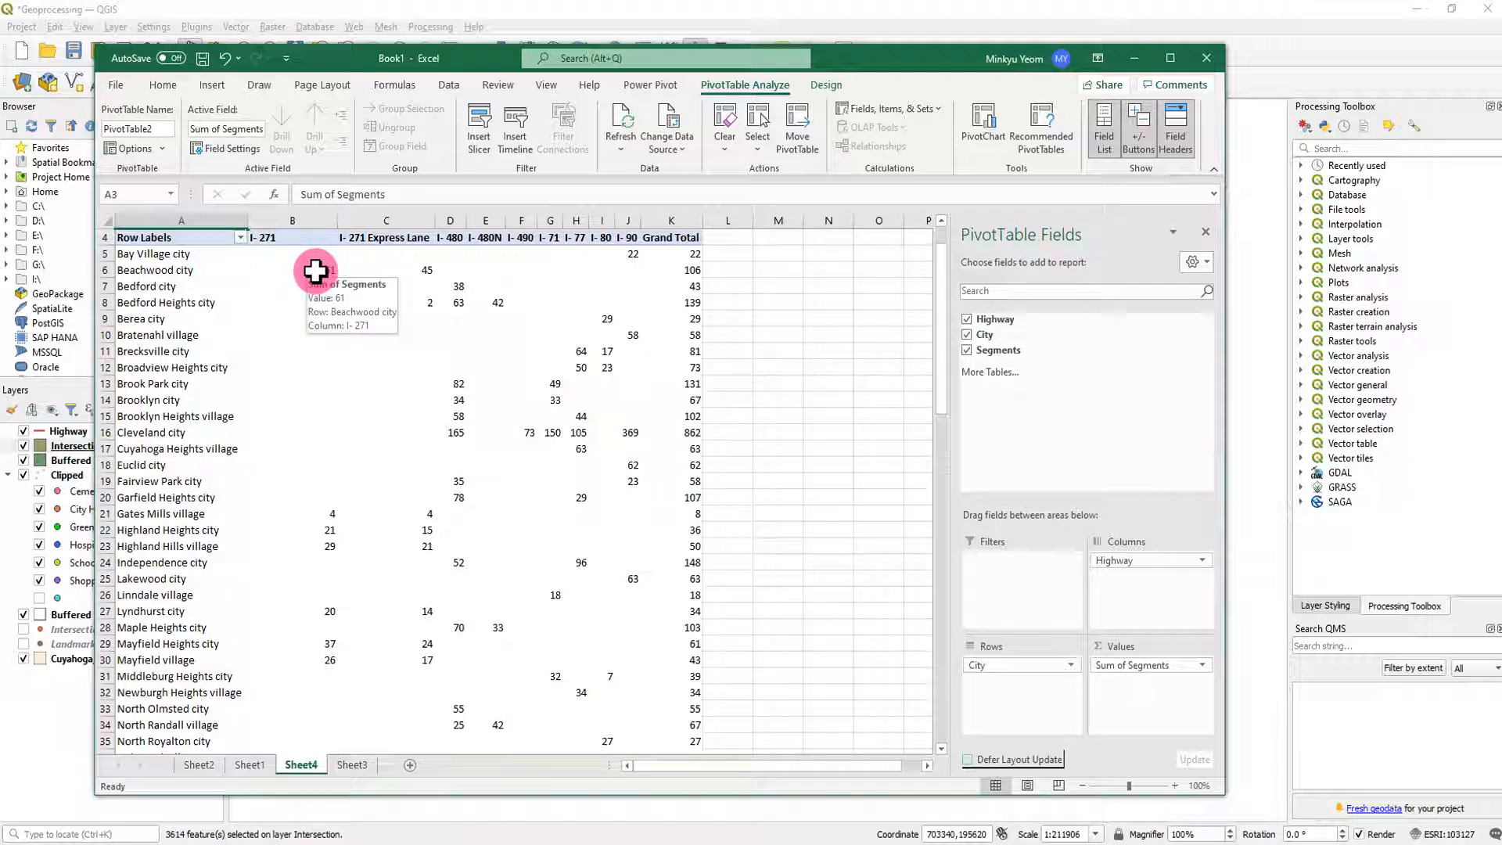
click(315, 270)
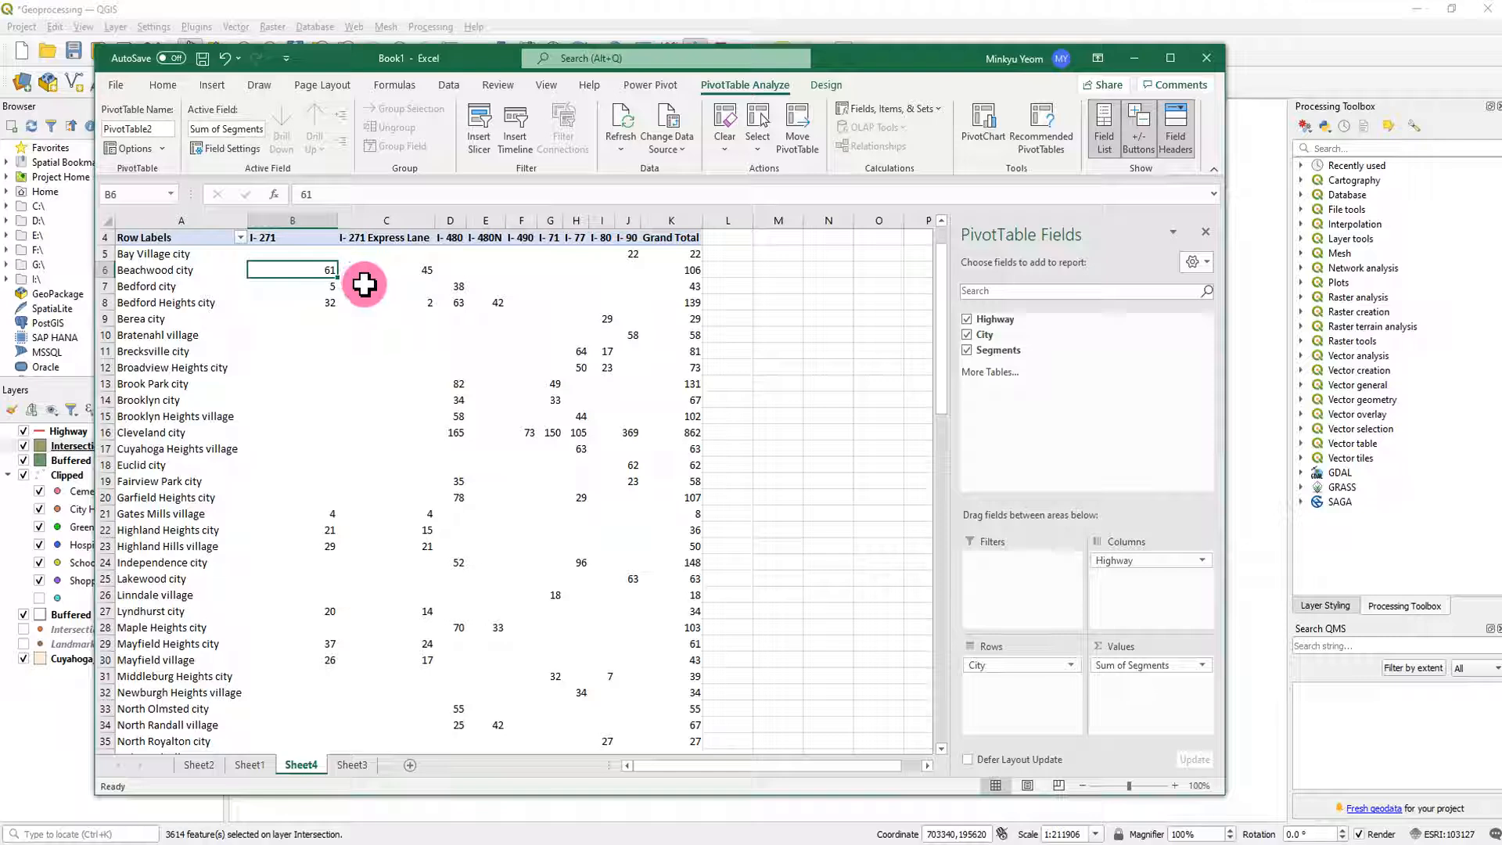
click(406, 276)
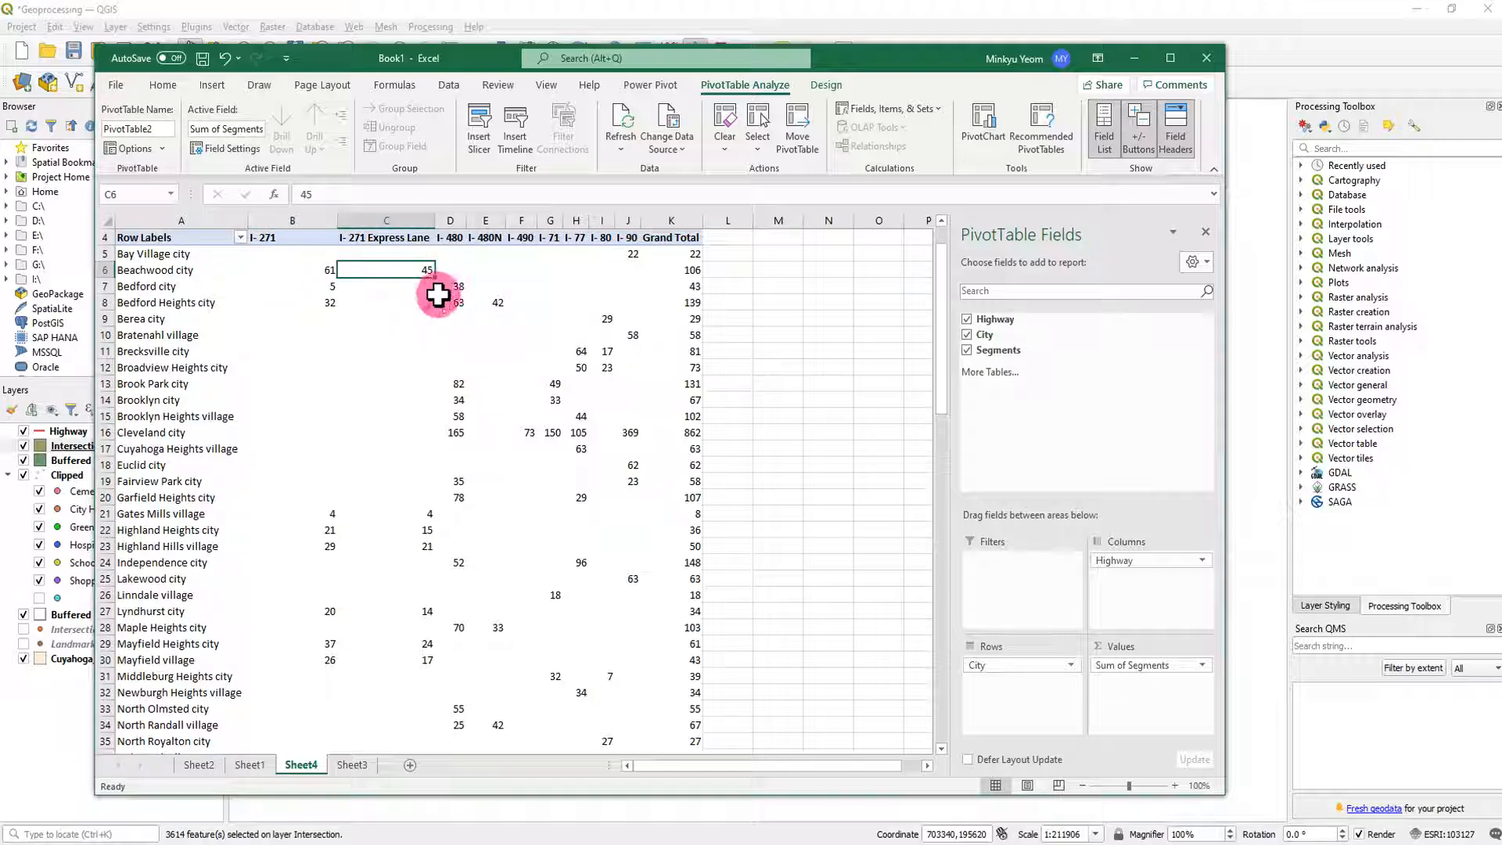
click(694, 273)
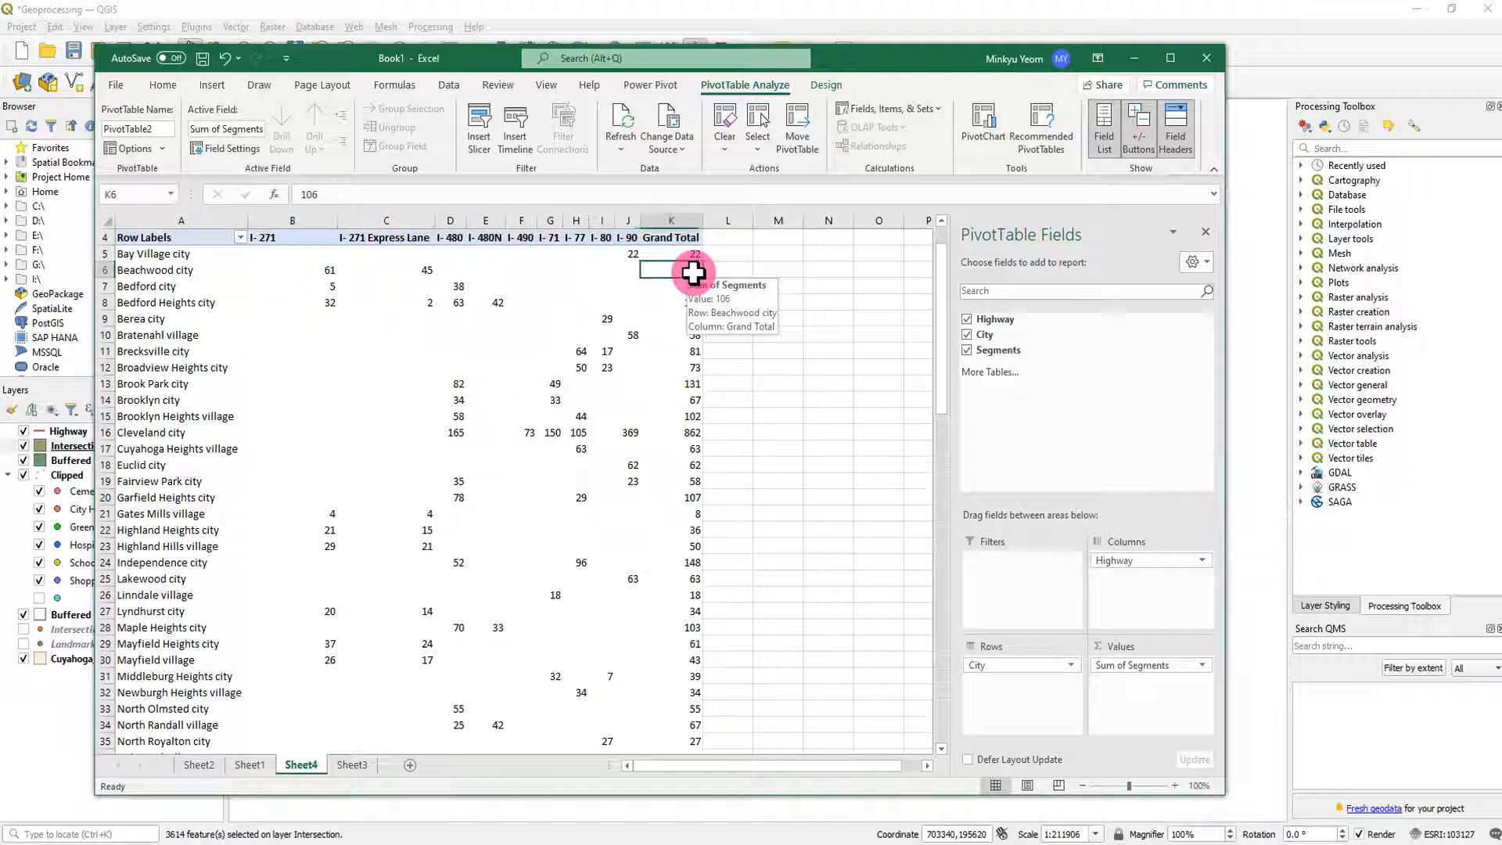
click(826, 330)
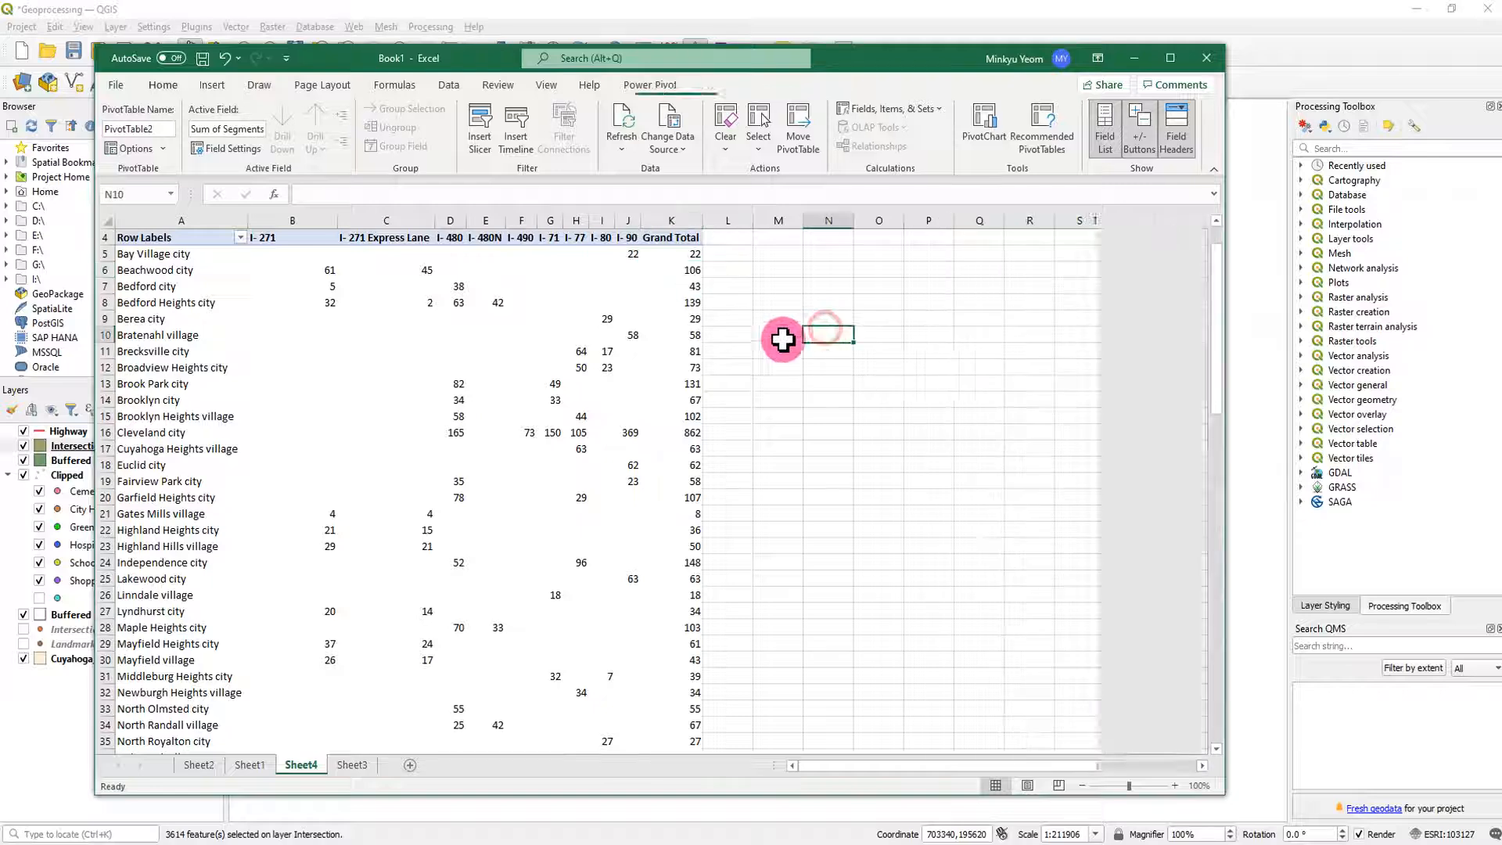
click(929, 430)
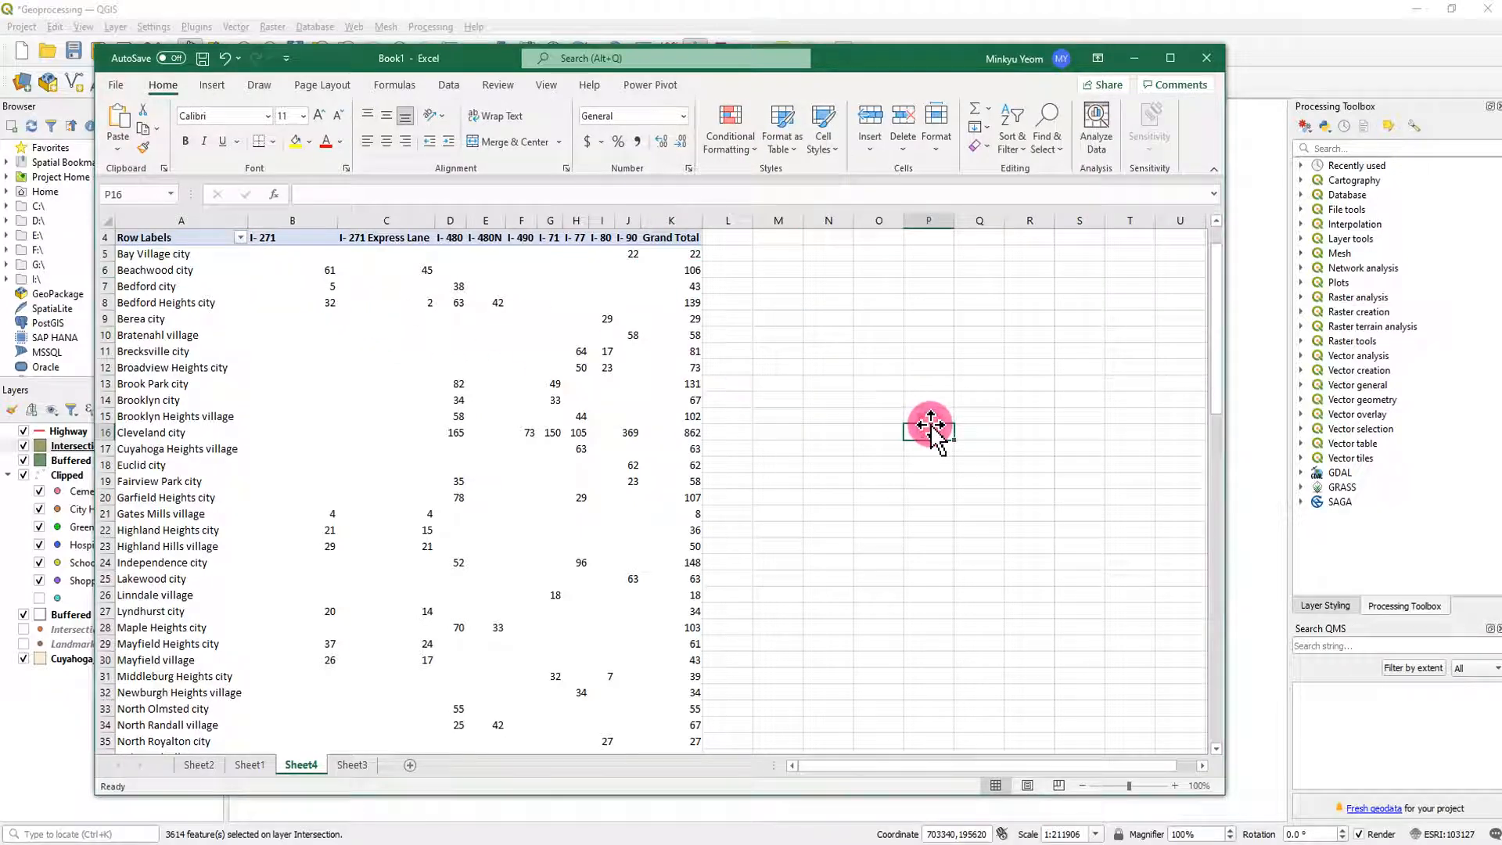
- Review the landmark PivotTable on Sheet2 and the Geoprocessing Assignment requirements in Word, returning to the highway PivotTable in Excel
click(199, 766)
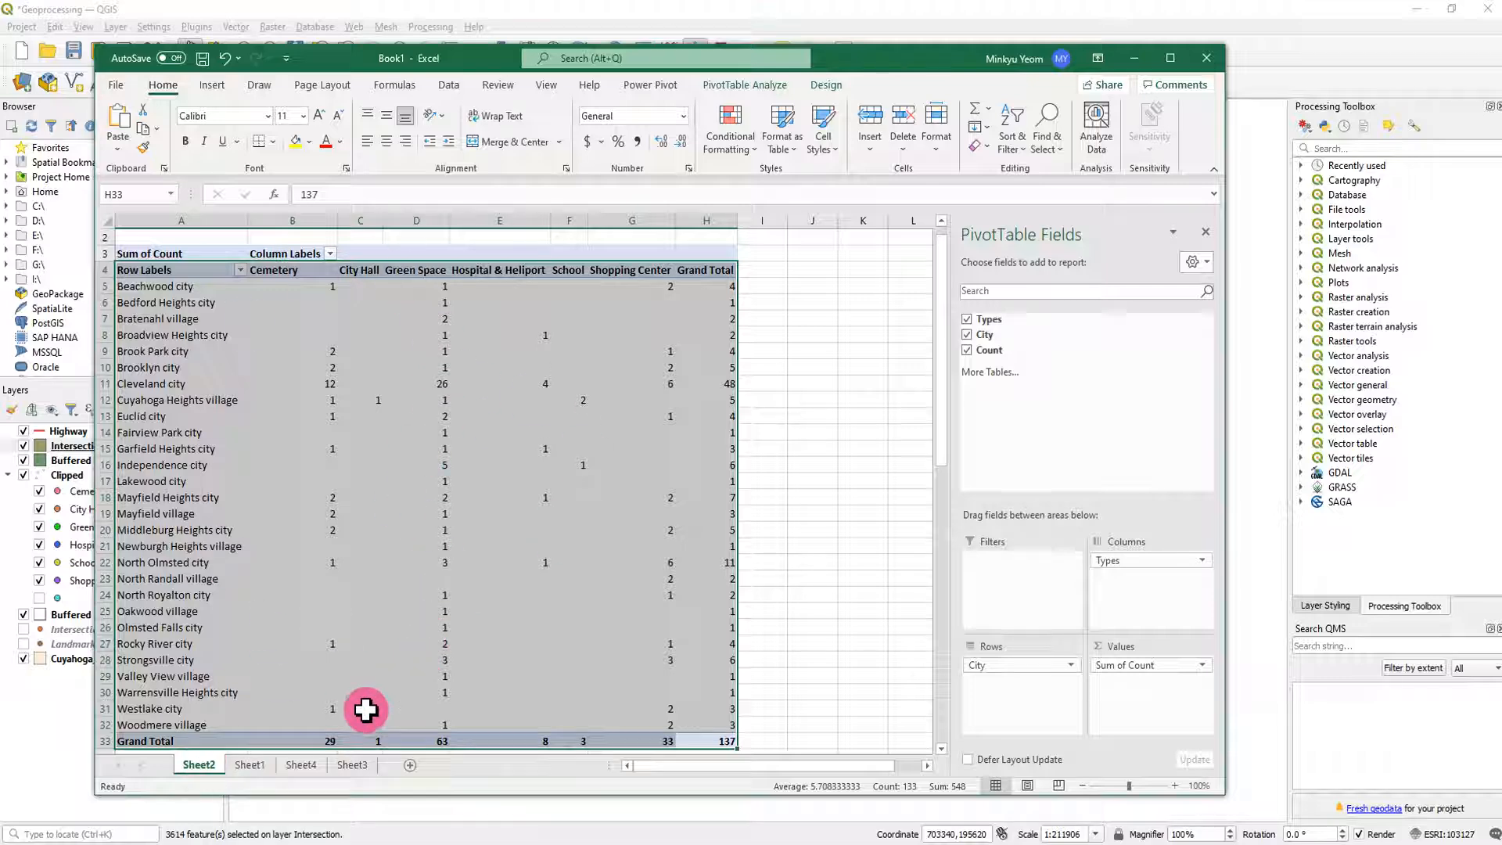
click(250, 765)
click(300, 767)
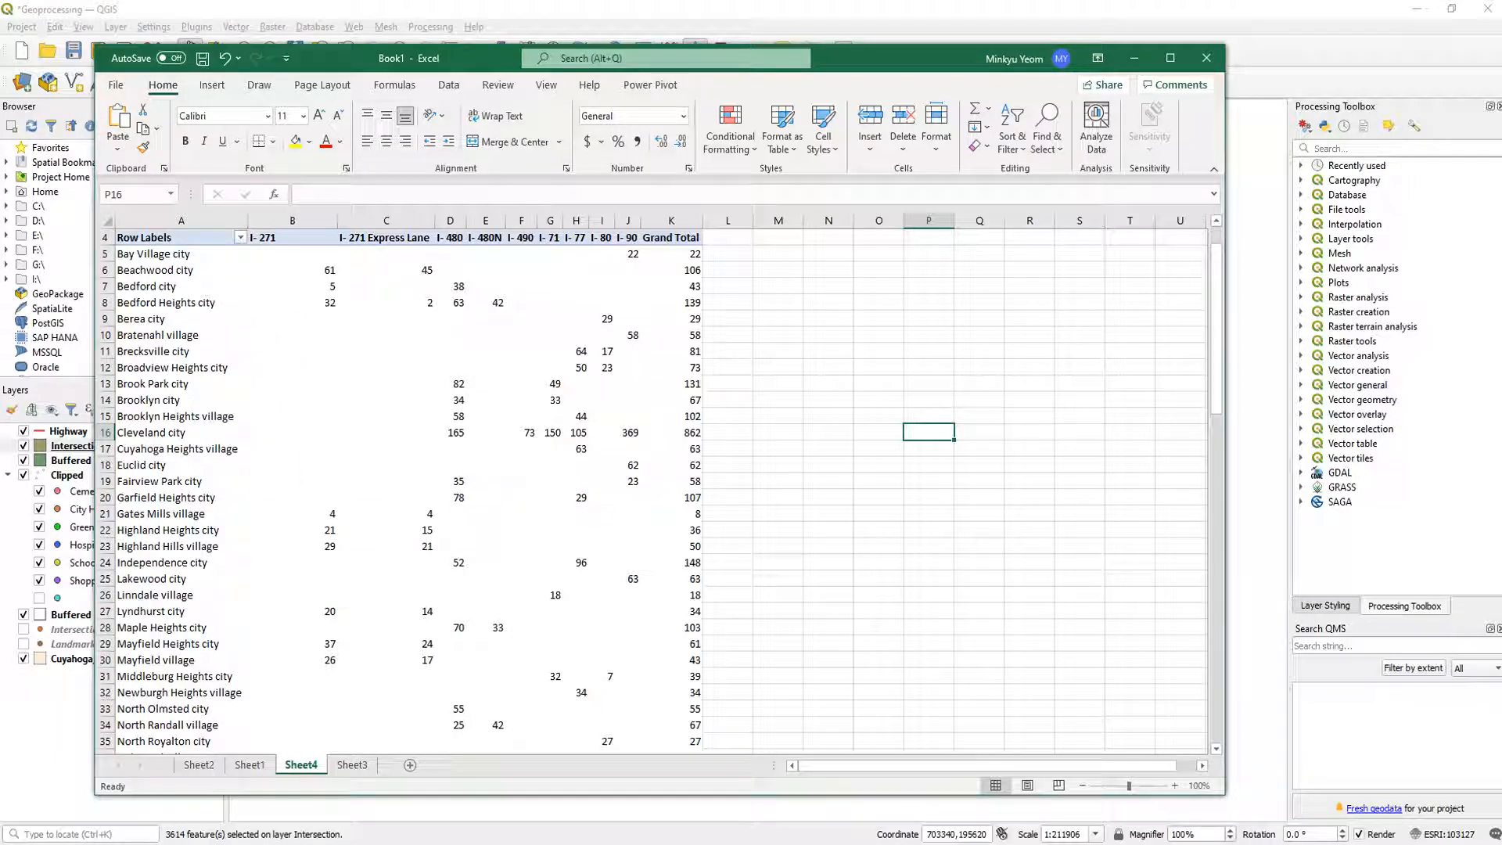
drag(0, 47, 526, 58)
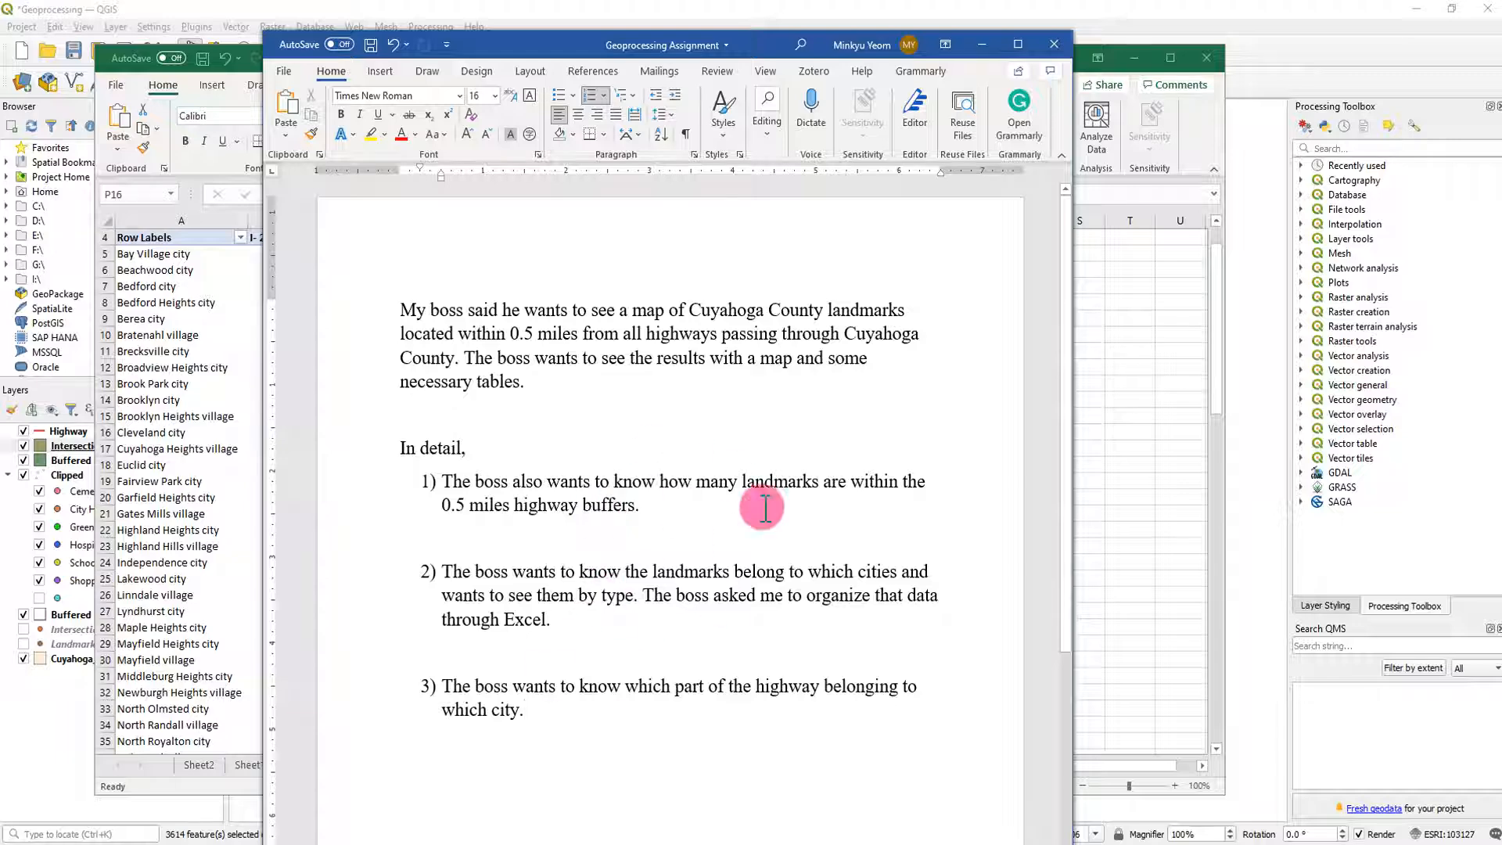
drag(519, 44, 0, 49)
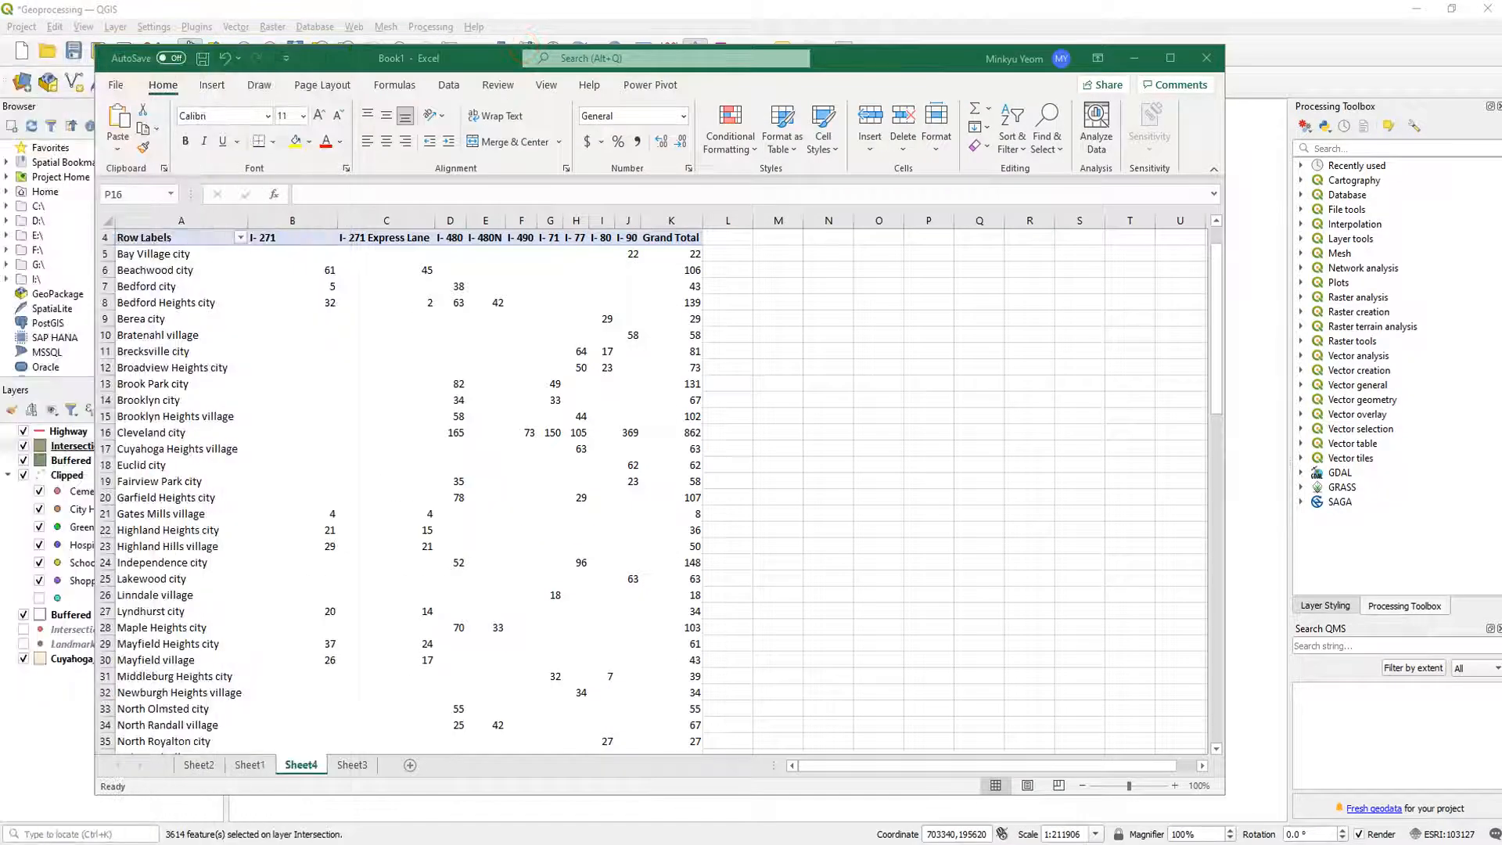
click(1018, 611)
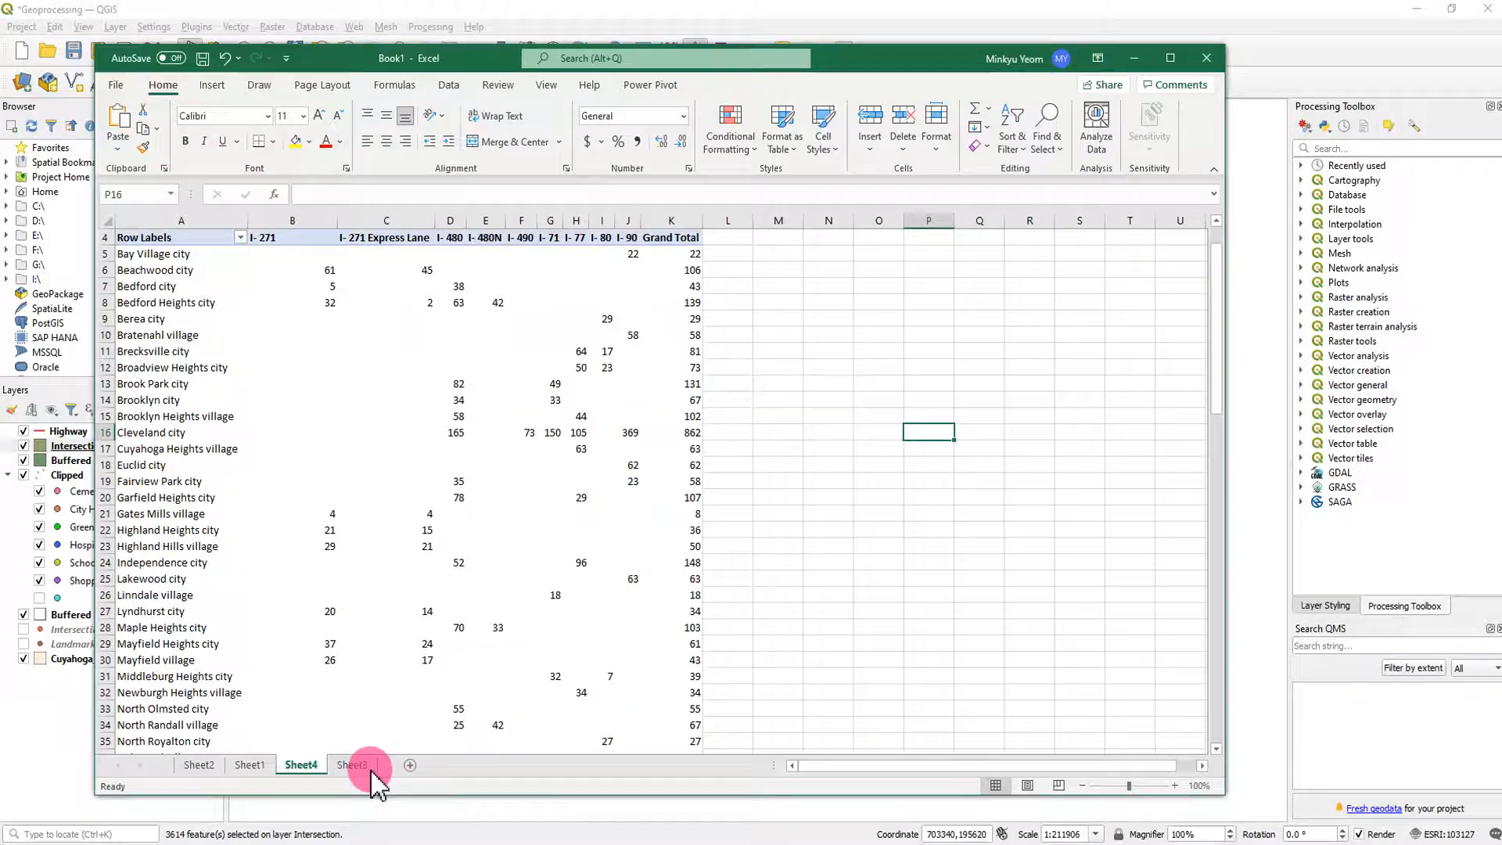
- Copy the landmark PivotTable on Sheet2 from Row Labels through Grand Total and paste it at A1 of a new sheet
click(251, 765)
click(200, 765)
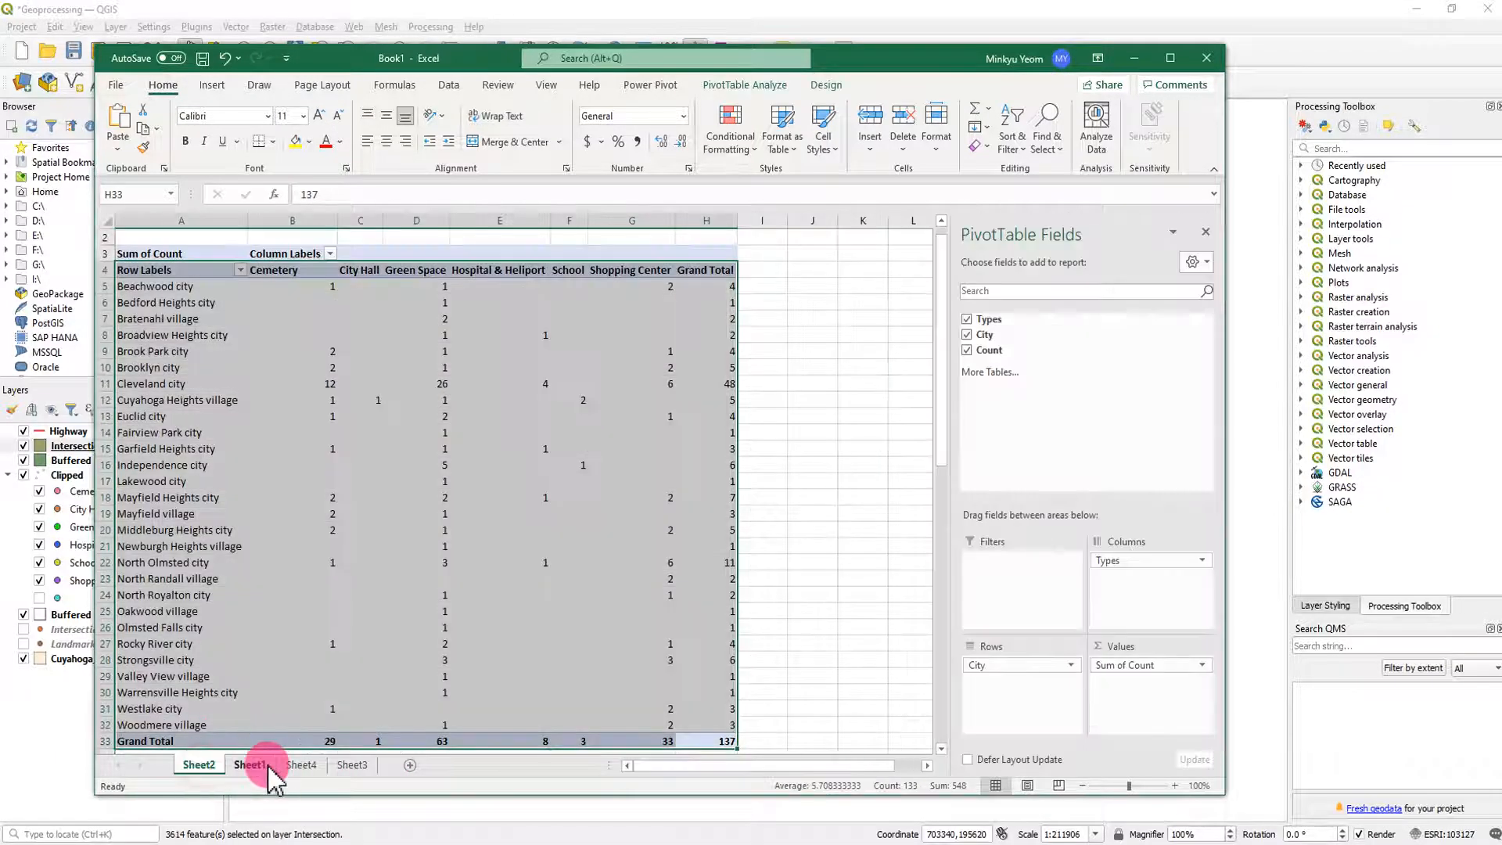
drag(519, 385, 517, 374)
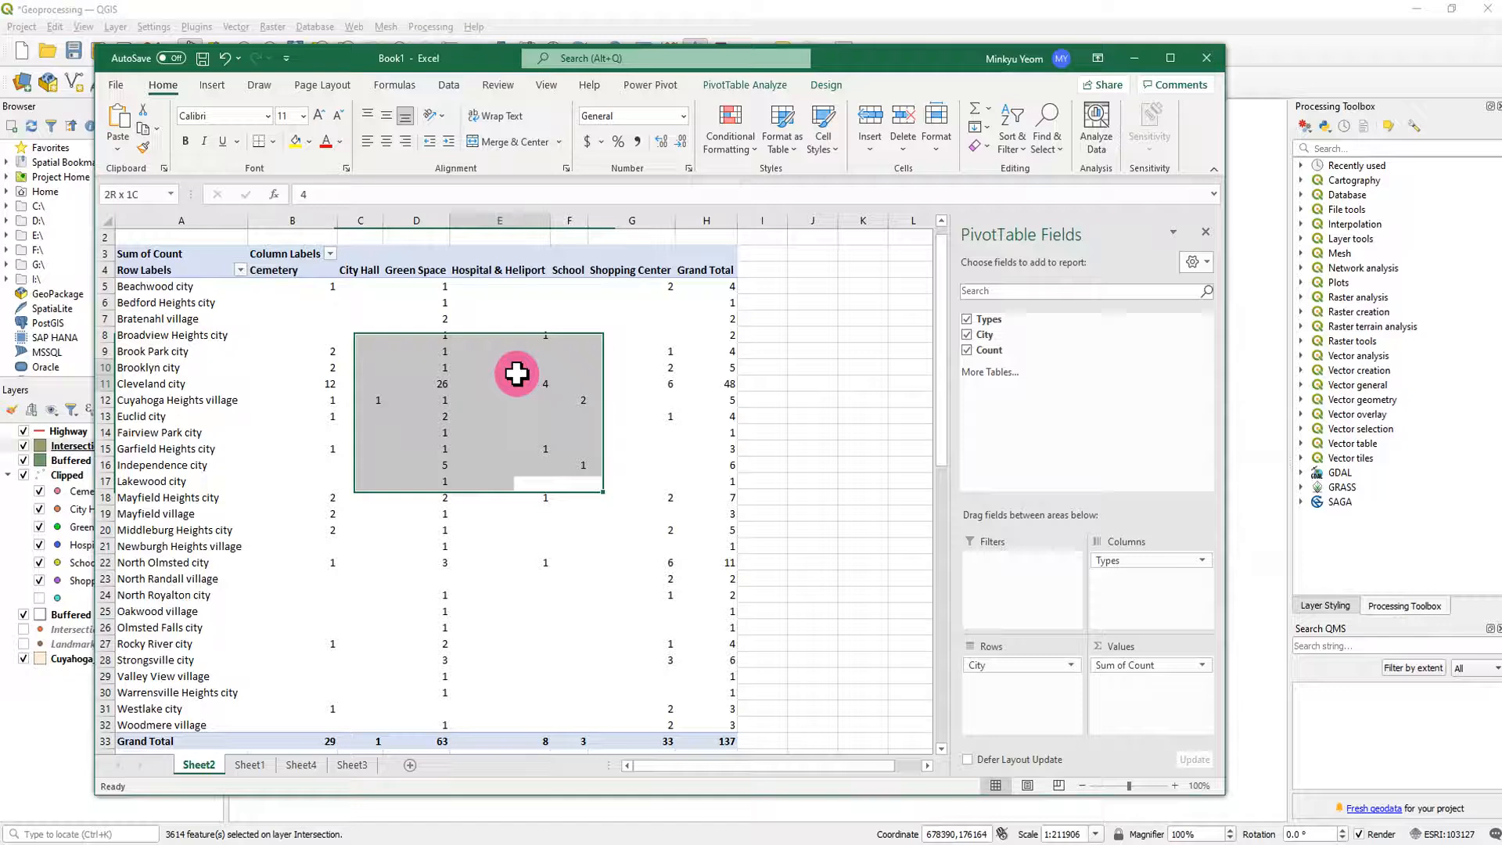
drag(125, 274, 694, 736)
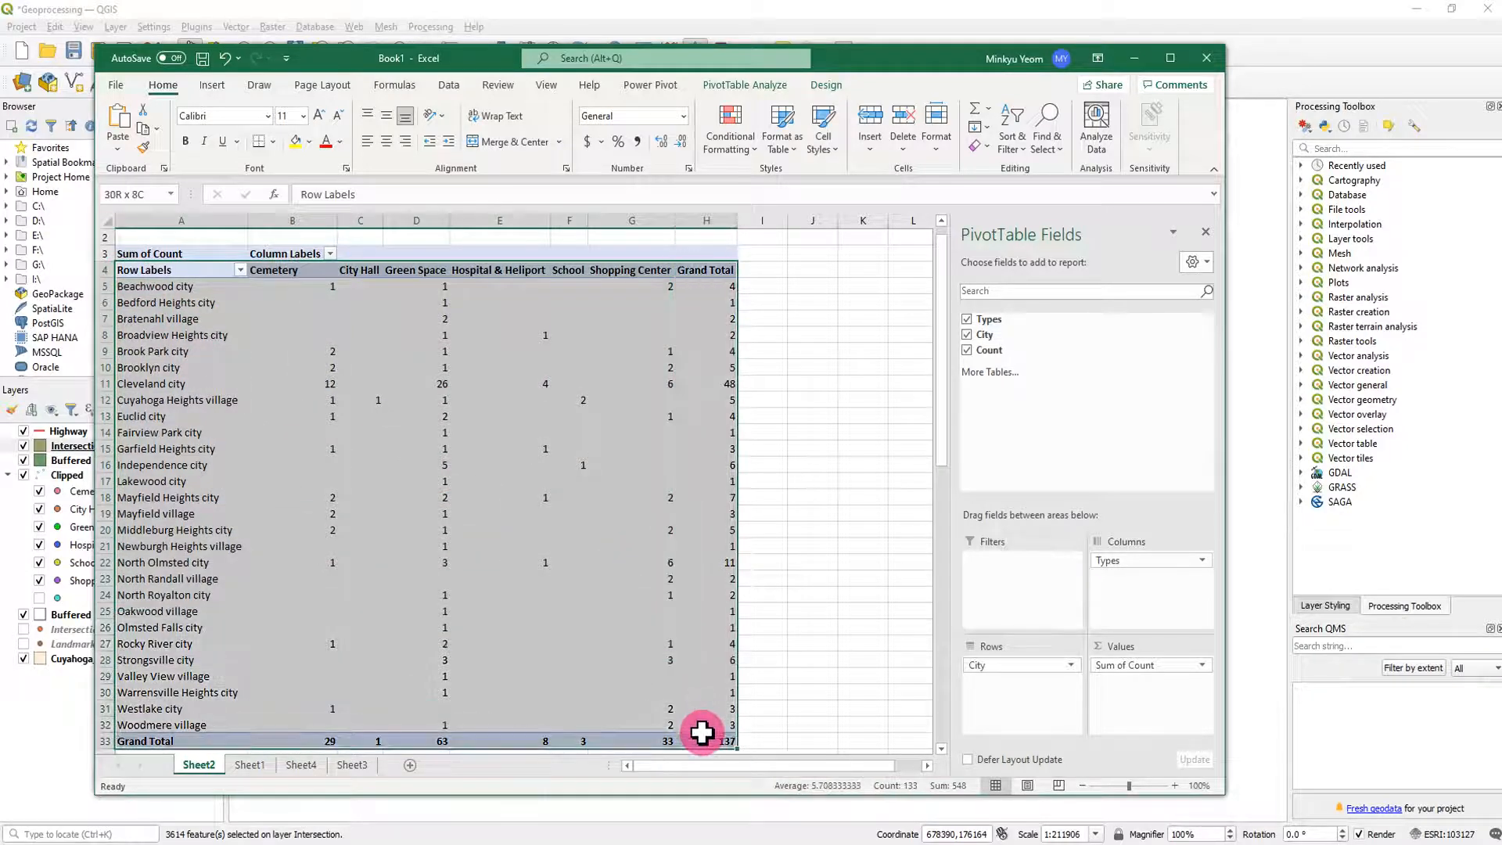
key(ctrl+c)
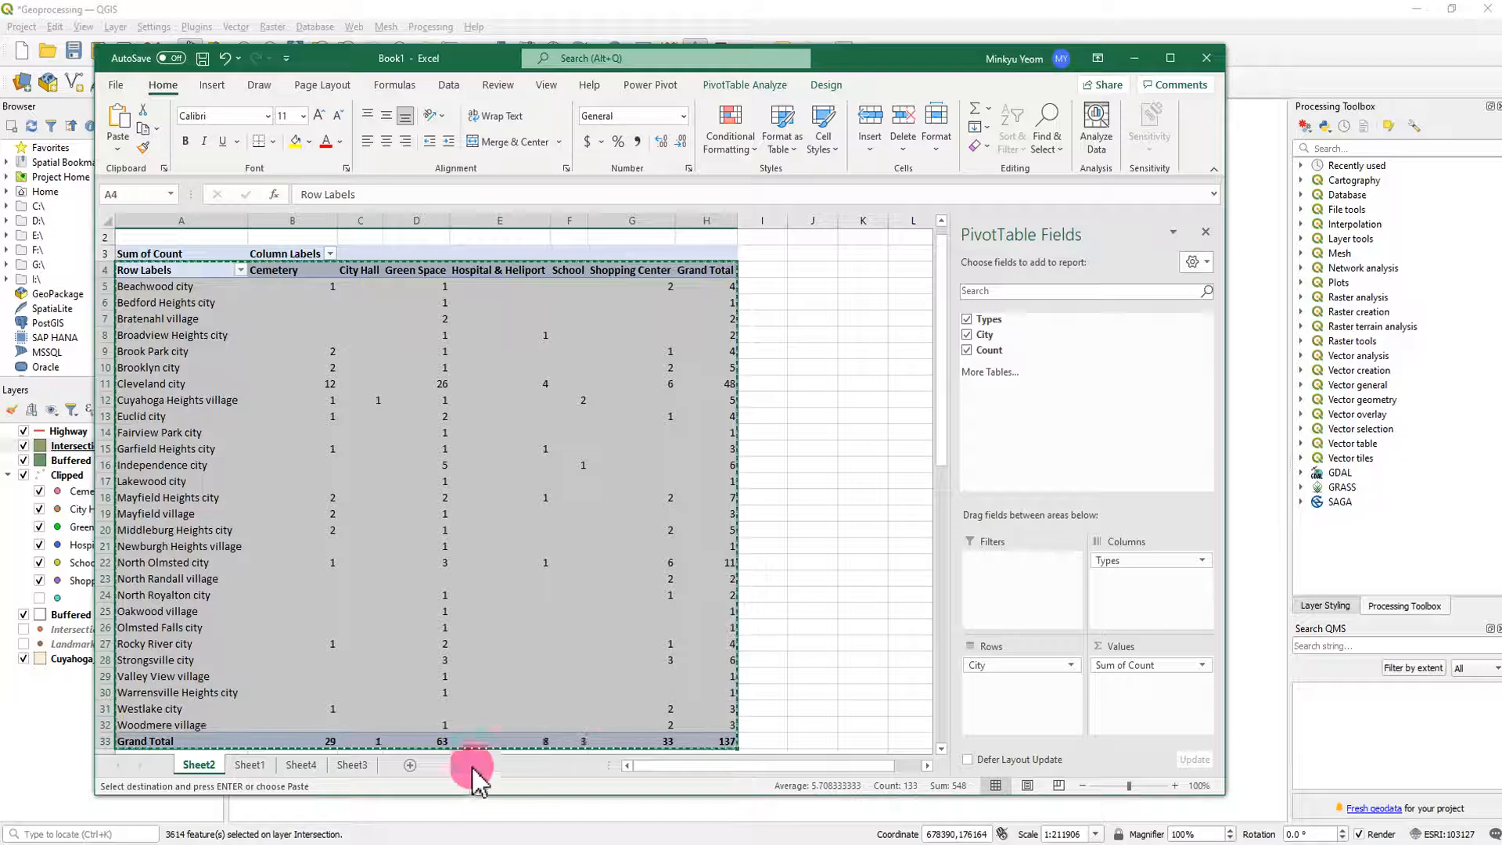
click(404, 767)
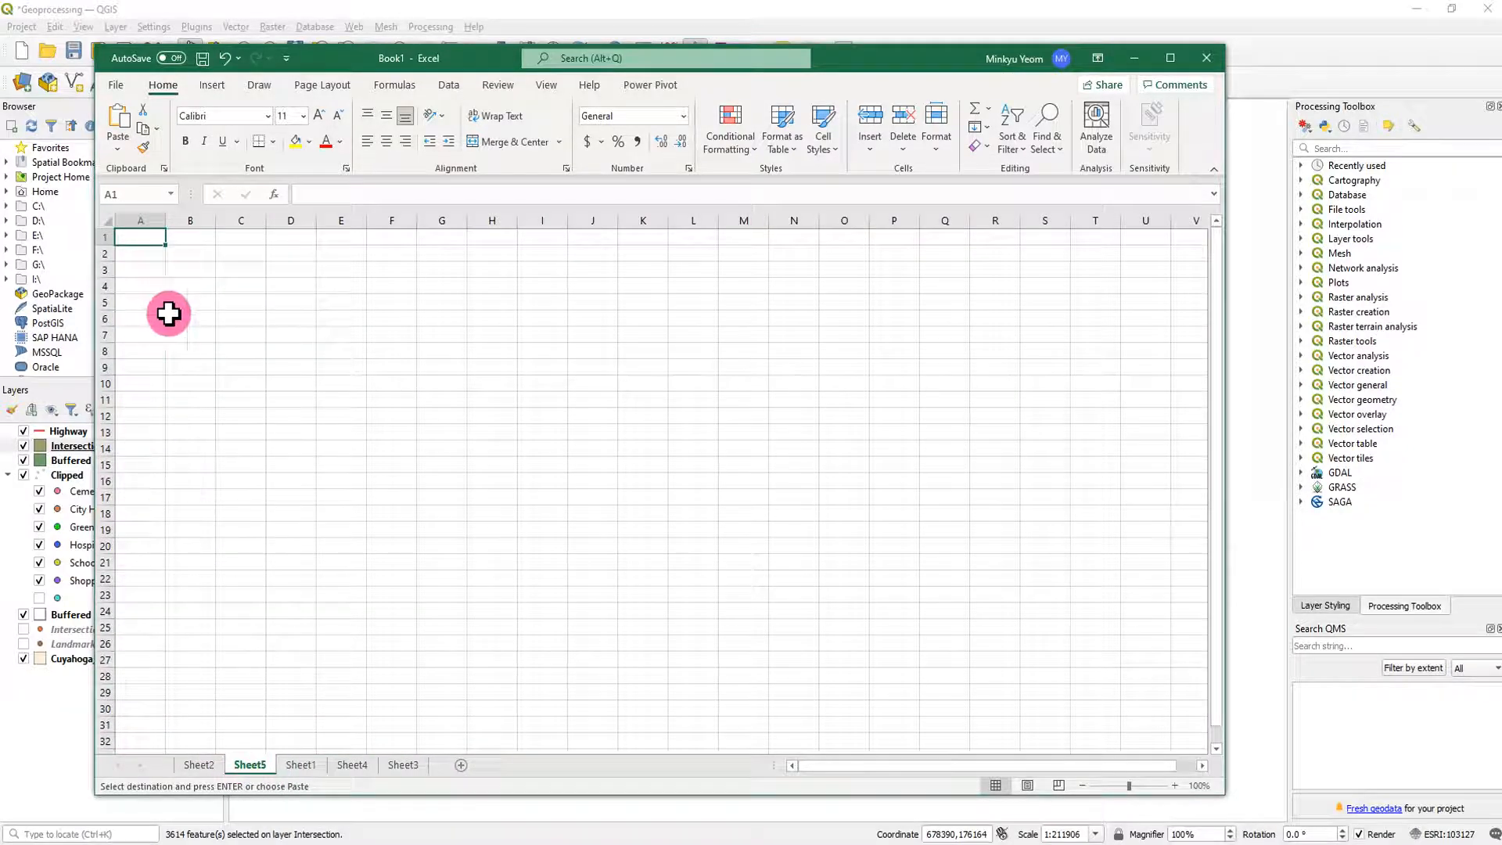
key(ctrl+v)
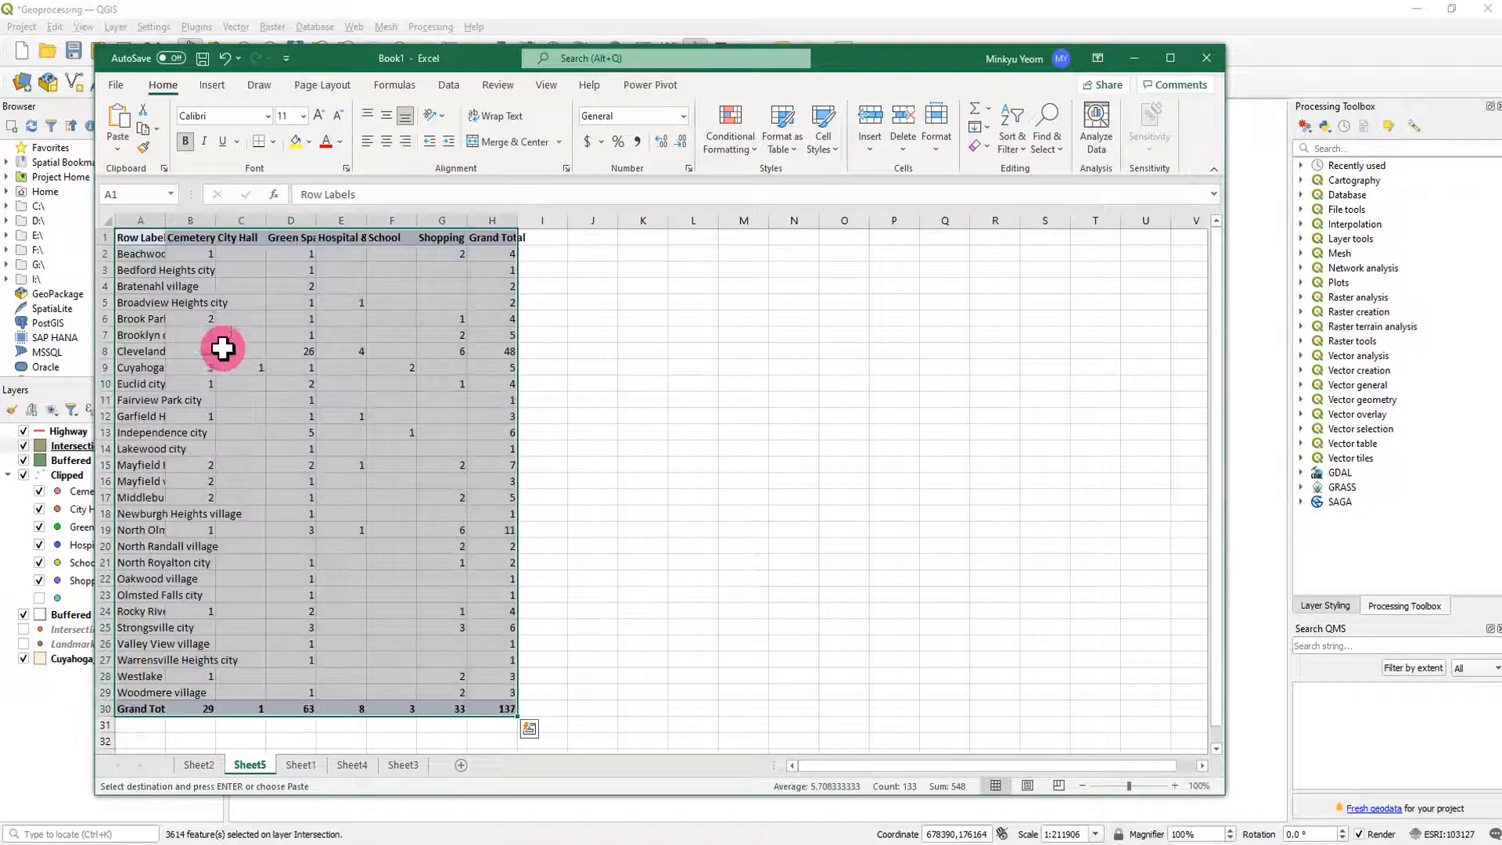
- Rename the new sheet holding the pasted landmark table as Landmark
double_click(252, 765)
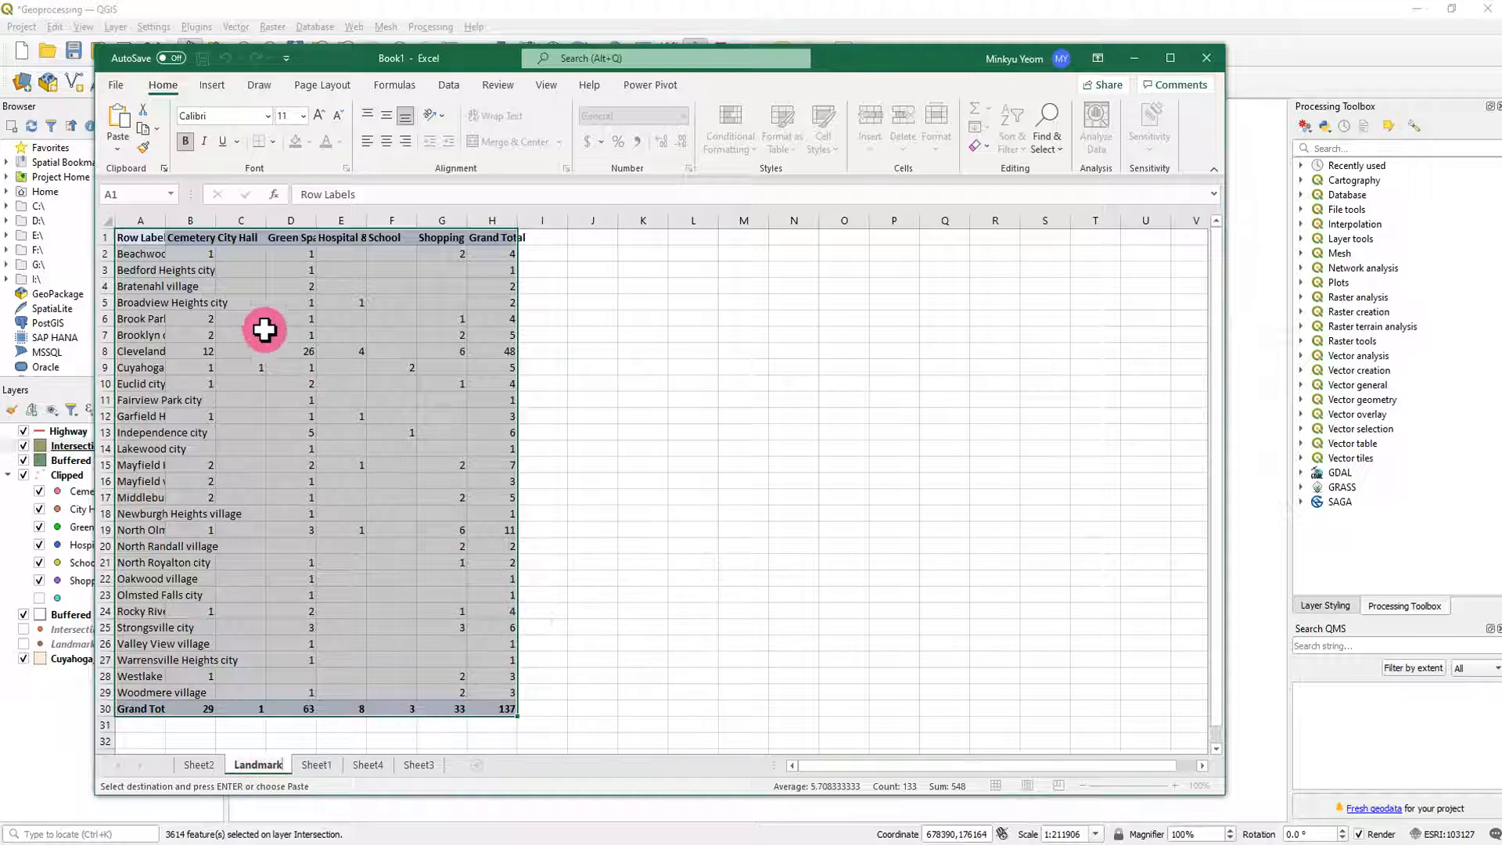
drag(135, 238, 489, 703)
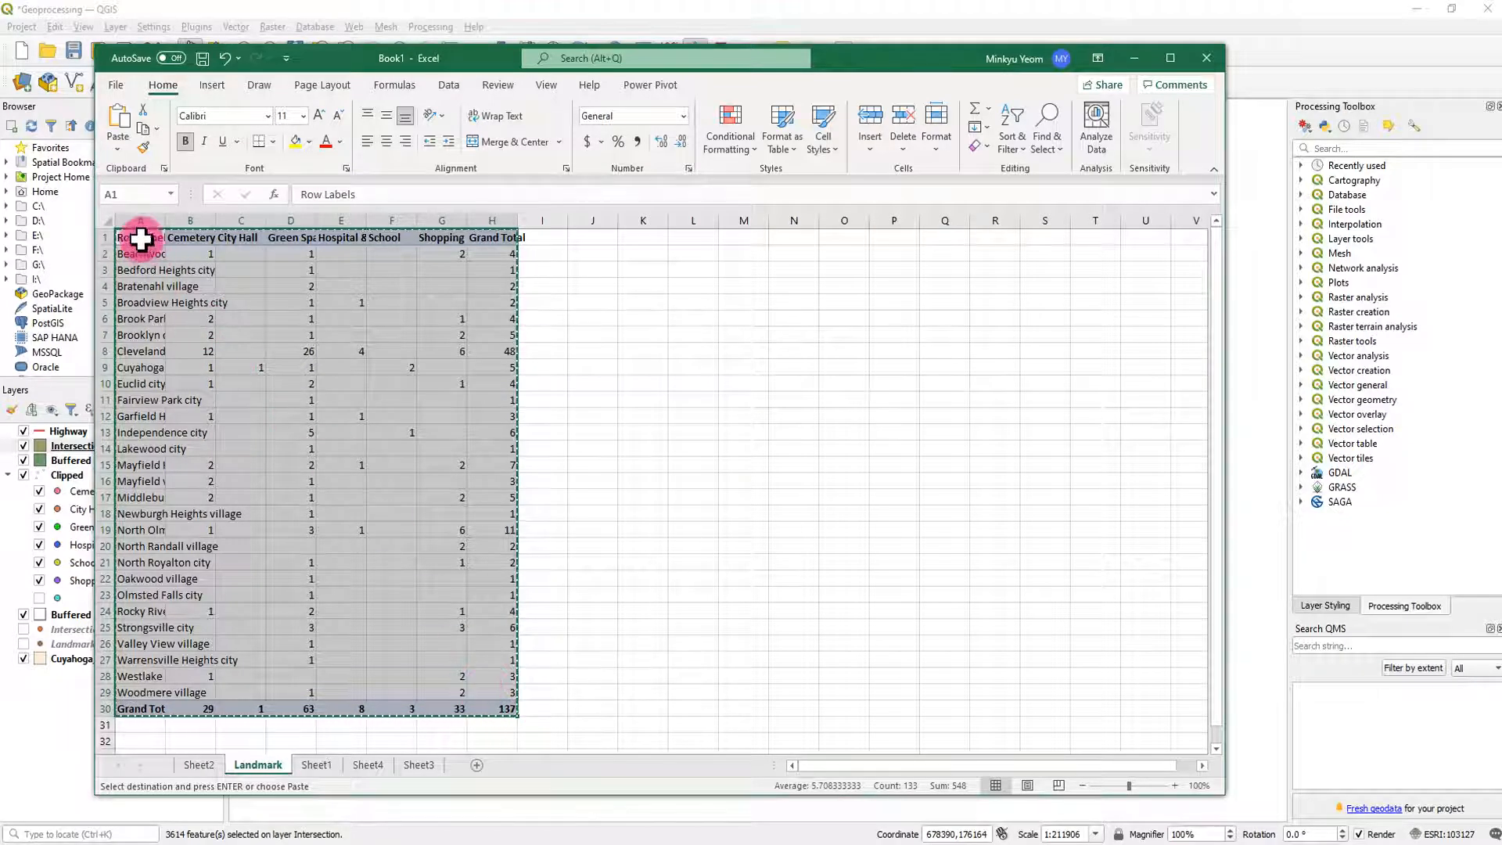
click(337, 280)
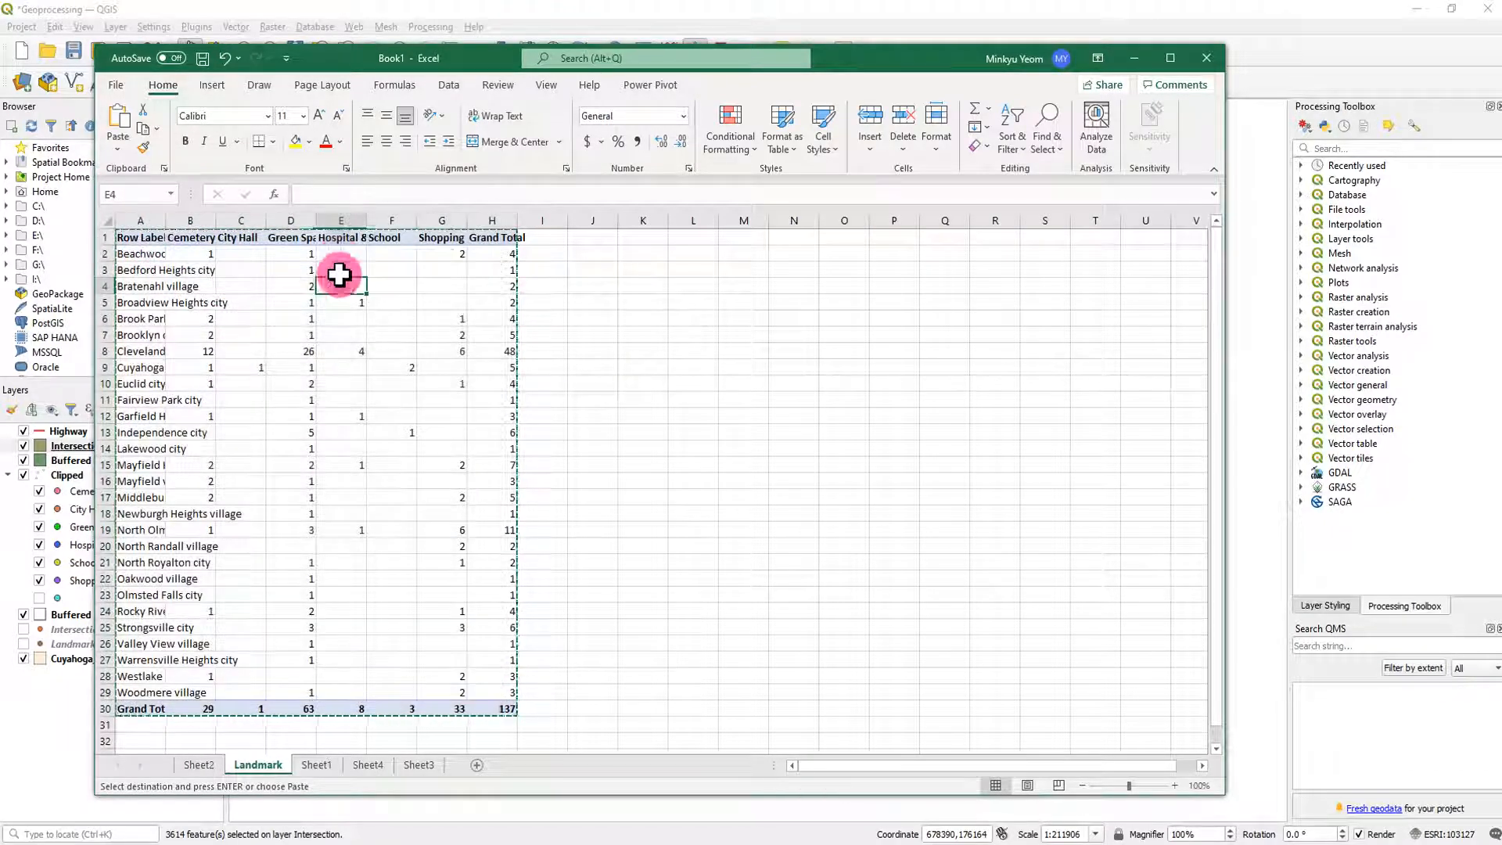
- Auto-fit the widths of columns A through H on the Landmark sheet to their contents
click(336, 238)
click(583, 416)
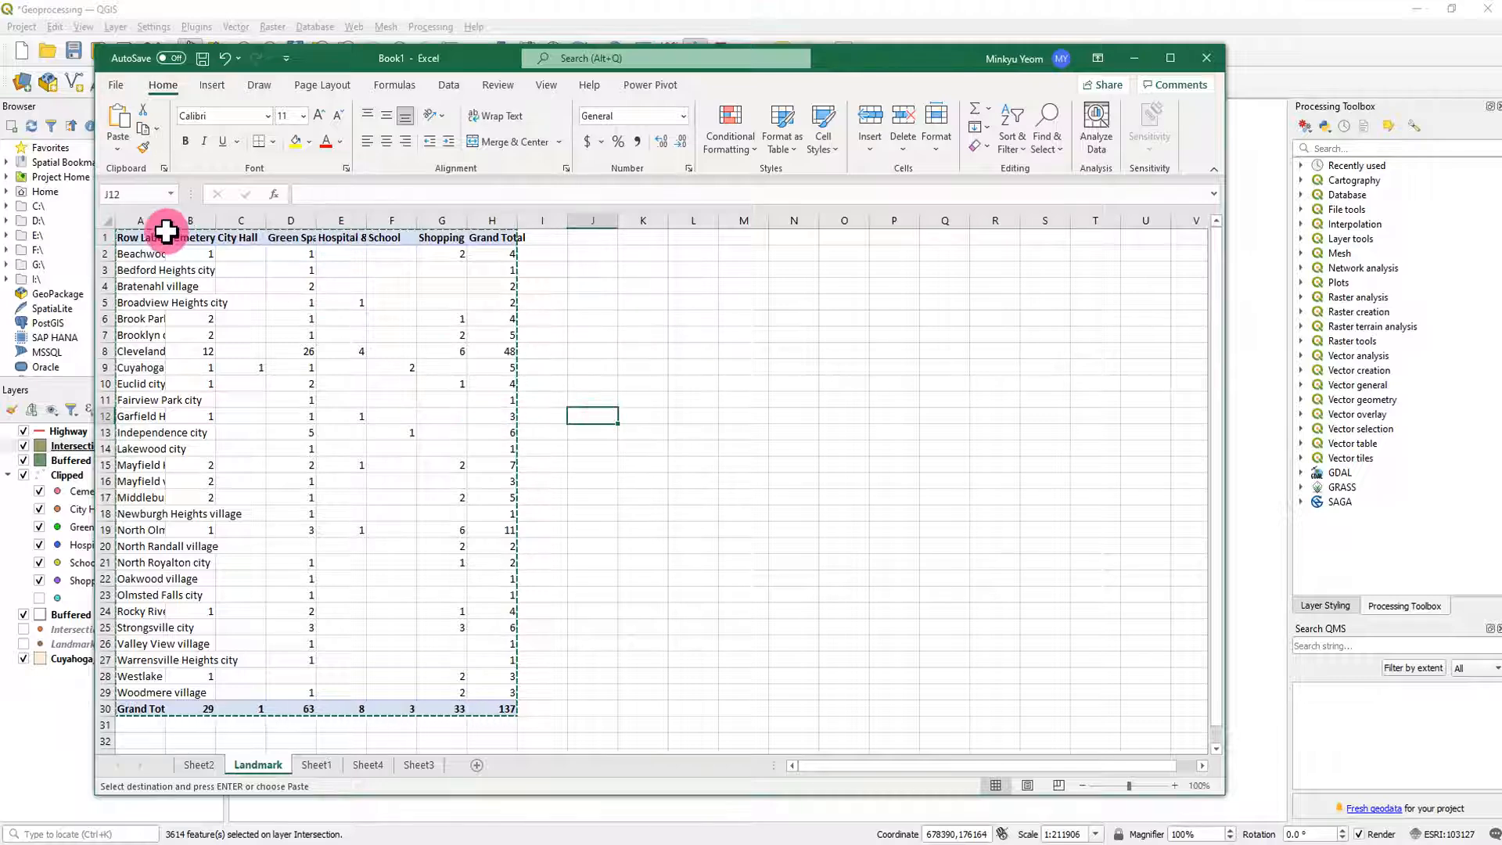
key(Escape)
drag(152, 221, 507, 229)
double_click(517, 226)
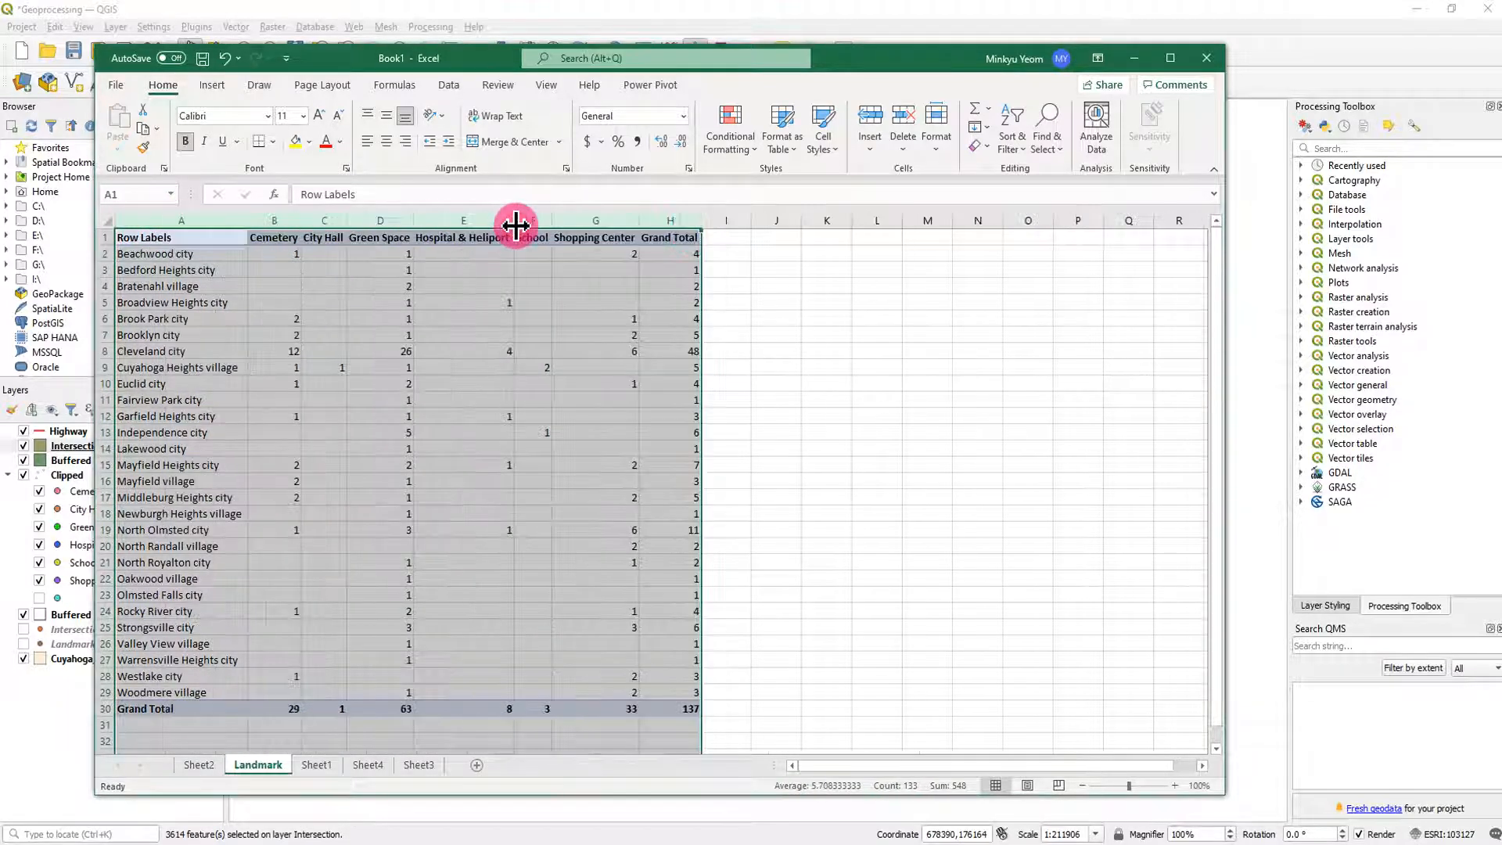
click(827, 286)
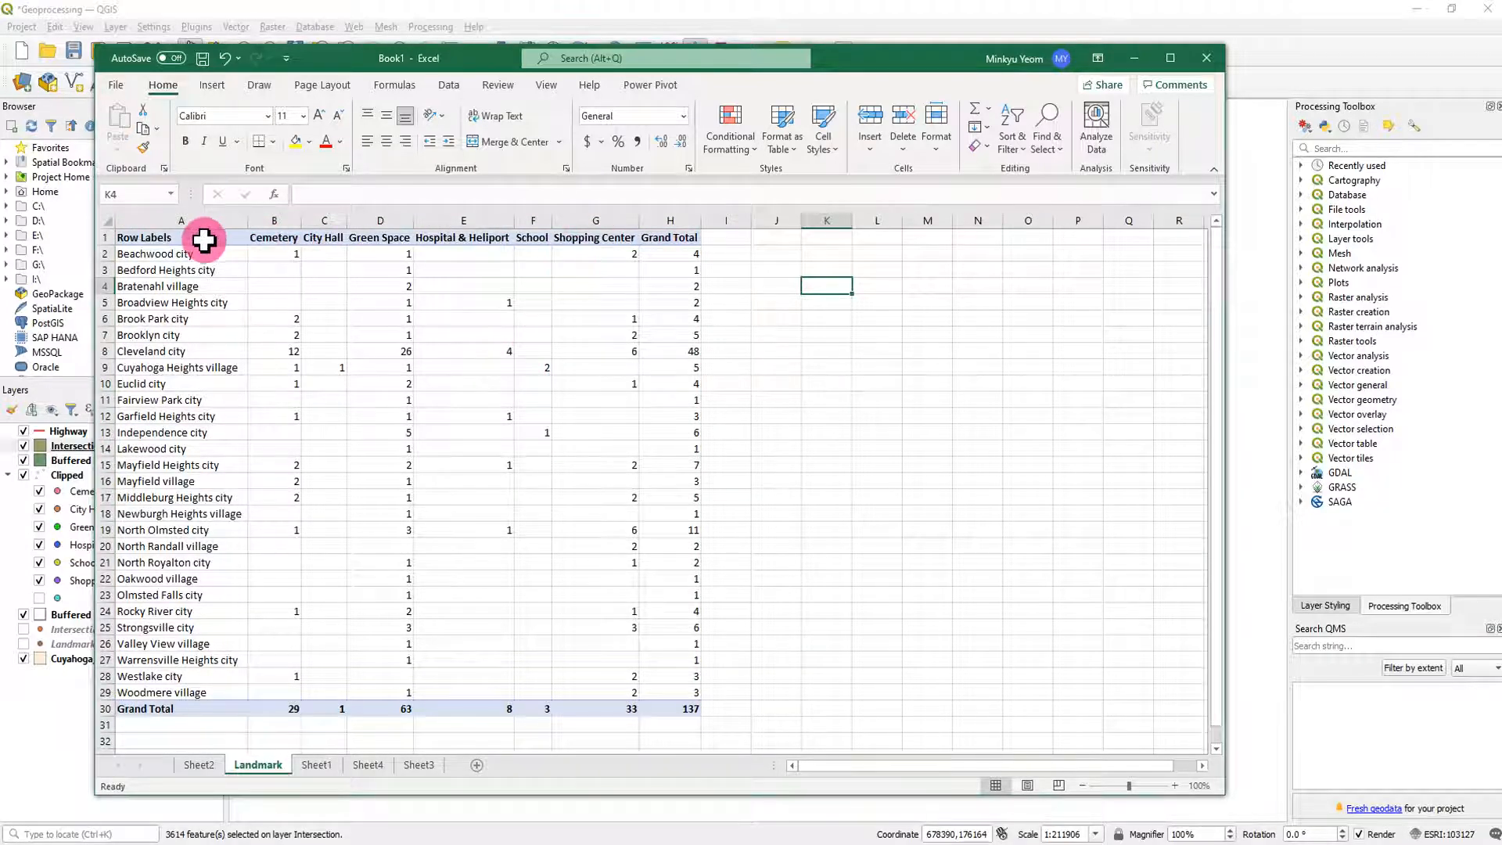
- Apply all borders to the landmark table from Row Labels through Grand Total and slightly widen the School column
drag(167, 235, 663, 706)
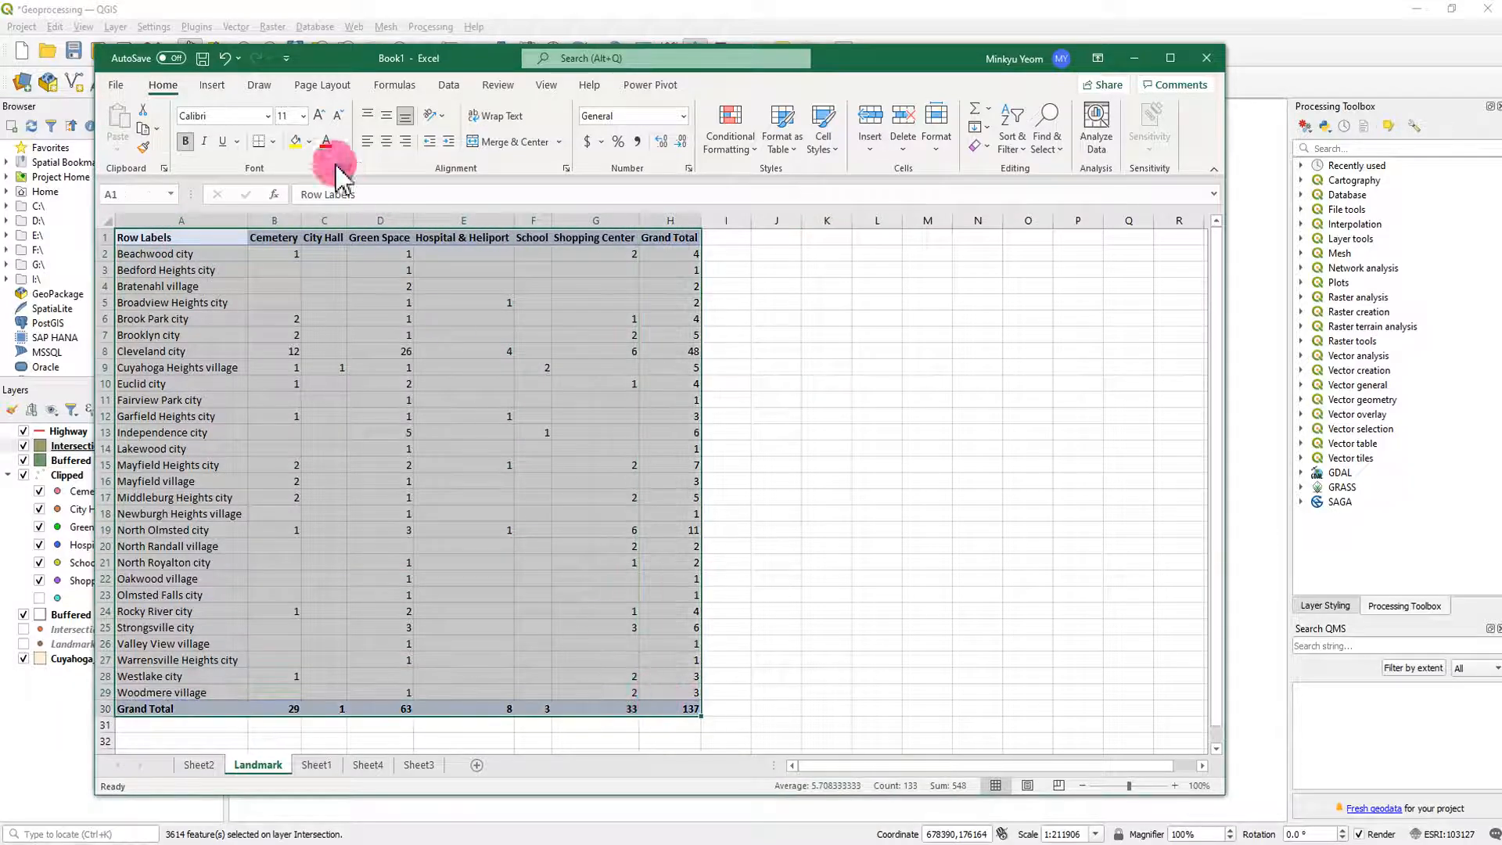
click(275, 142)
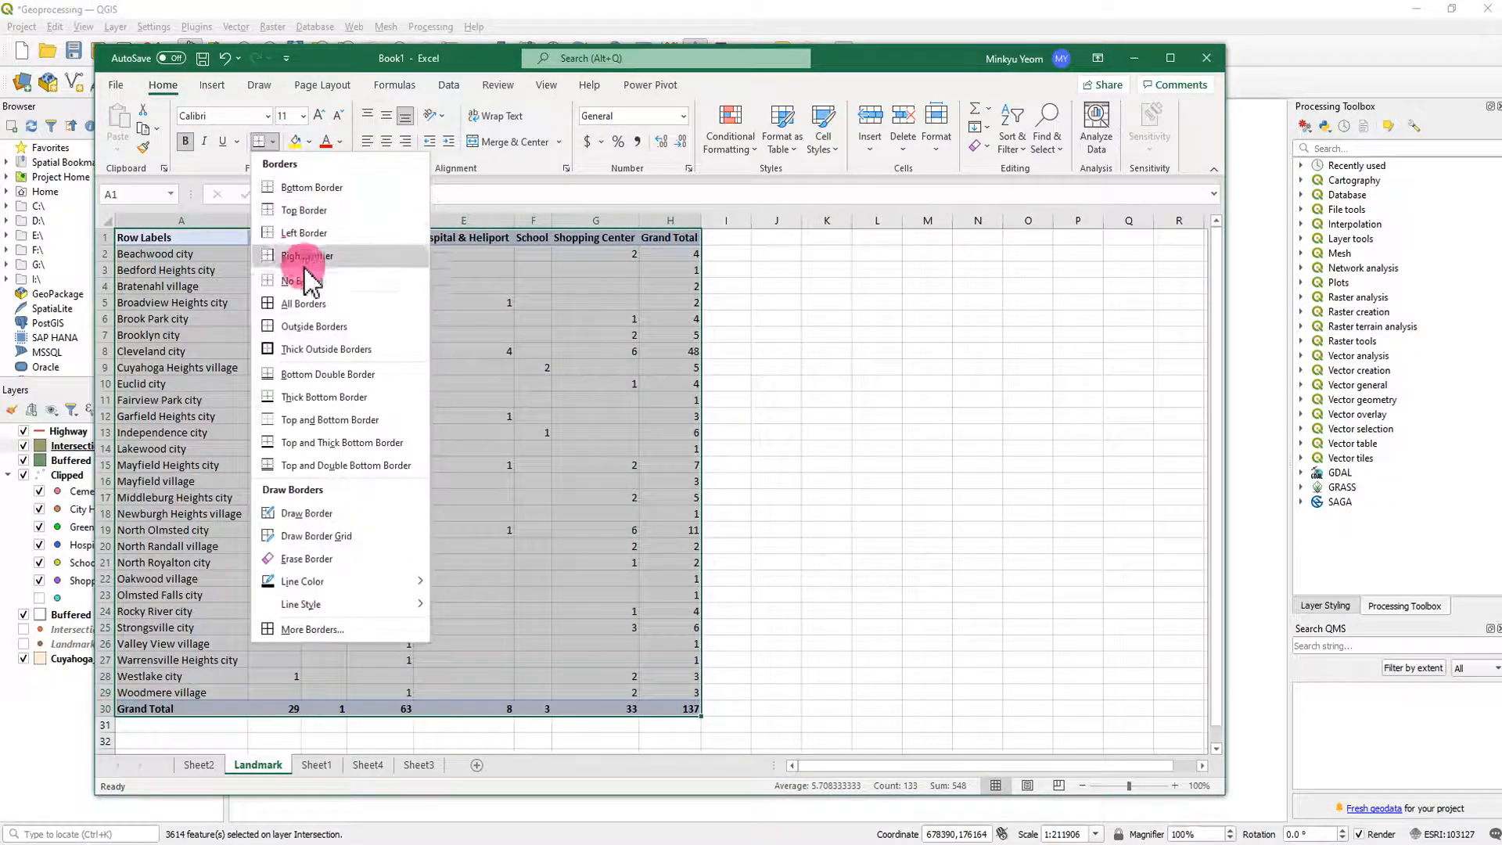
click(310, 300)
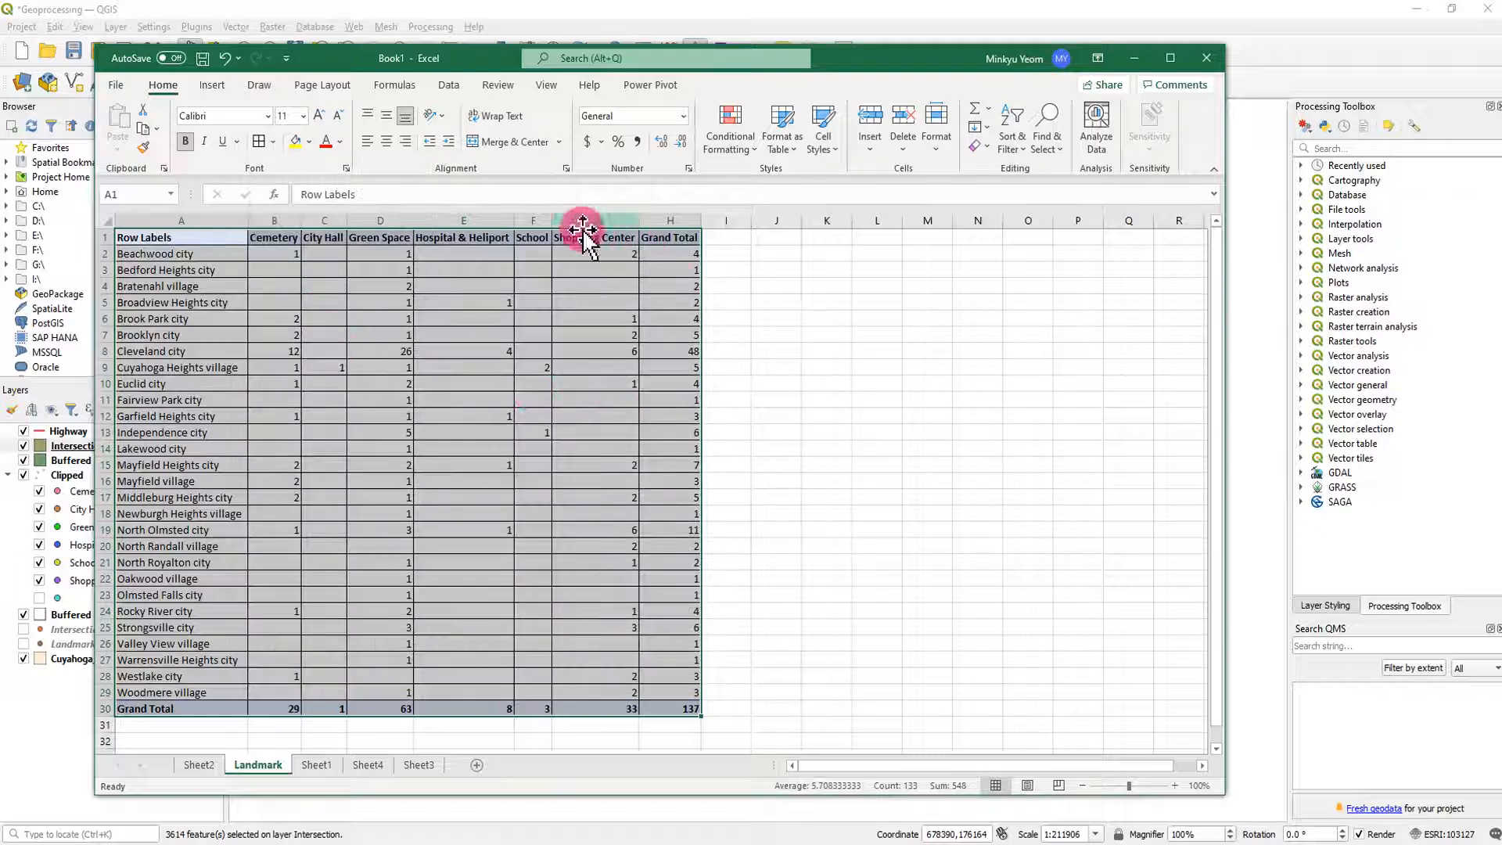
drag(554, 220, 571, 221)
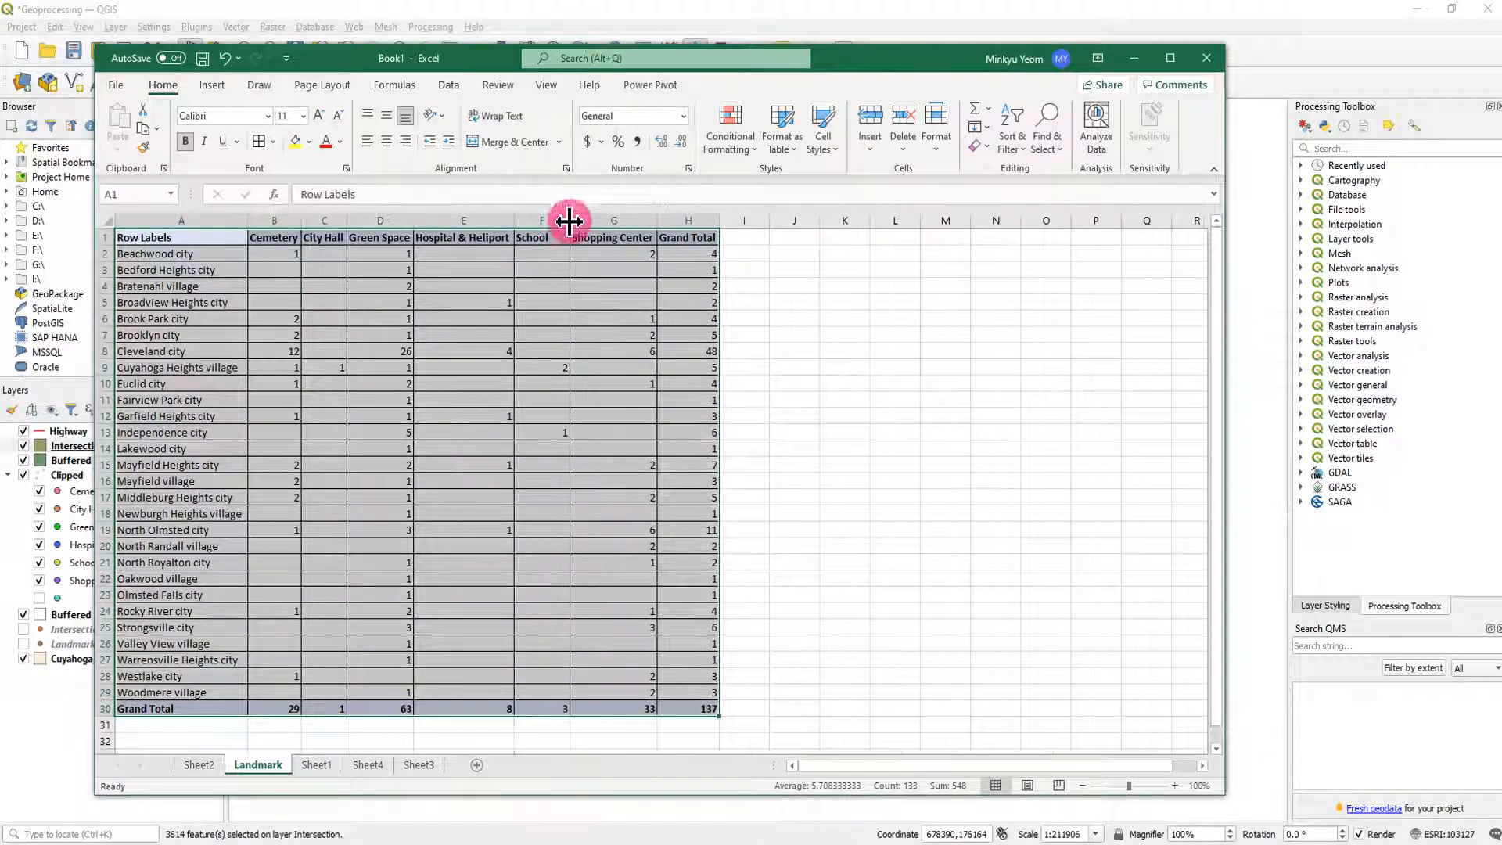
click(791, 351)
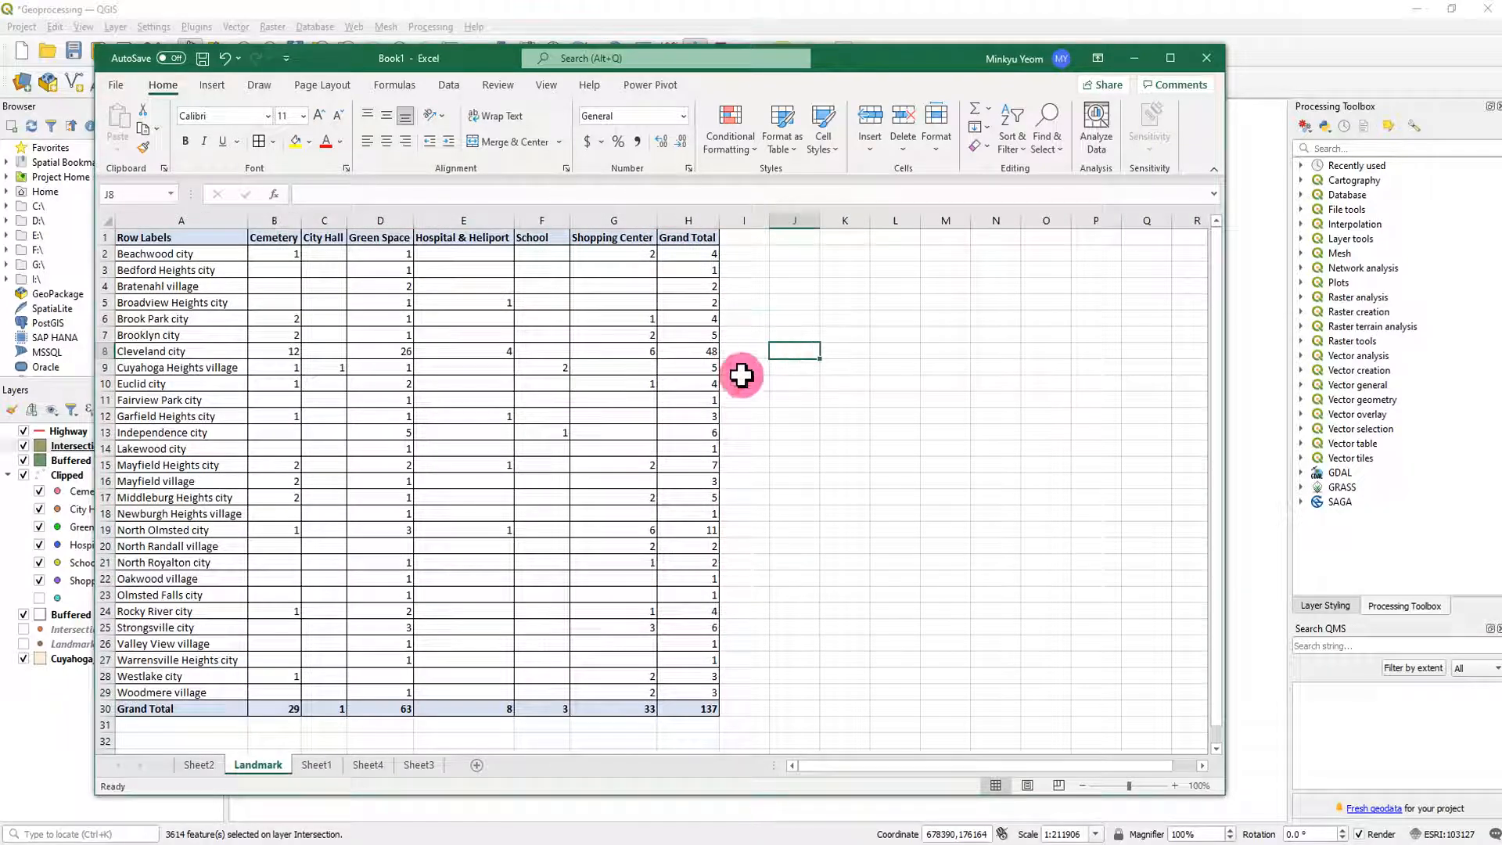
- Copy the highway PivotTable on Sheet4 from Row Labels through Grand Total and paste its values at A1 of a new sheet
click(368, 765)
drag(157, 237, 675, 736)
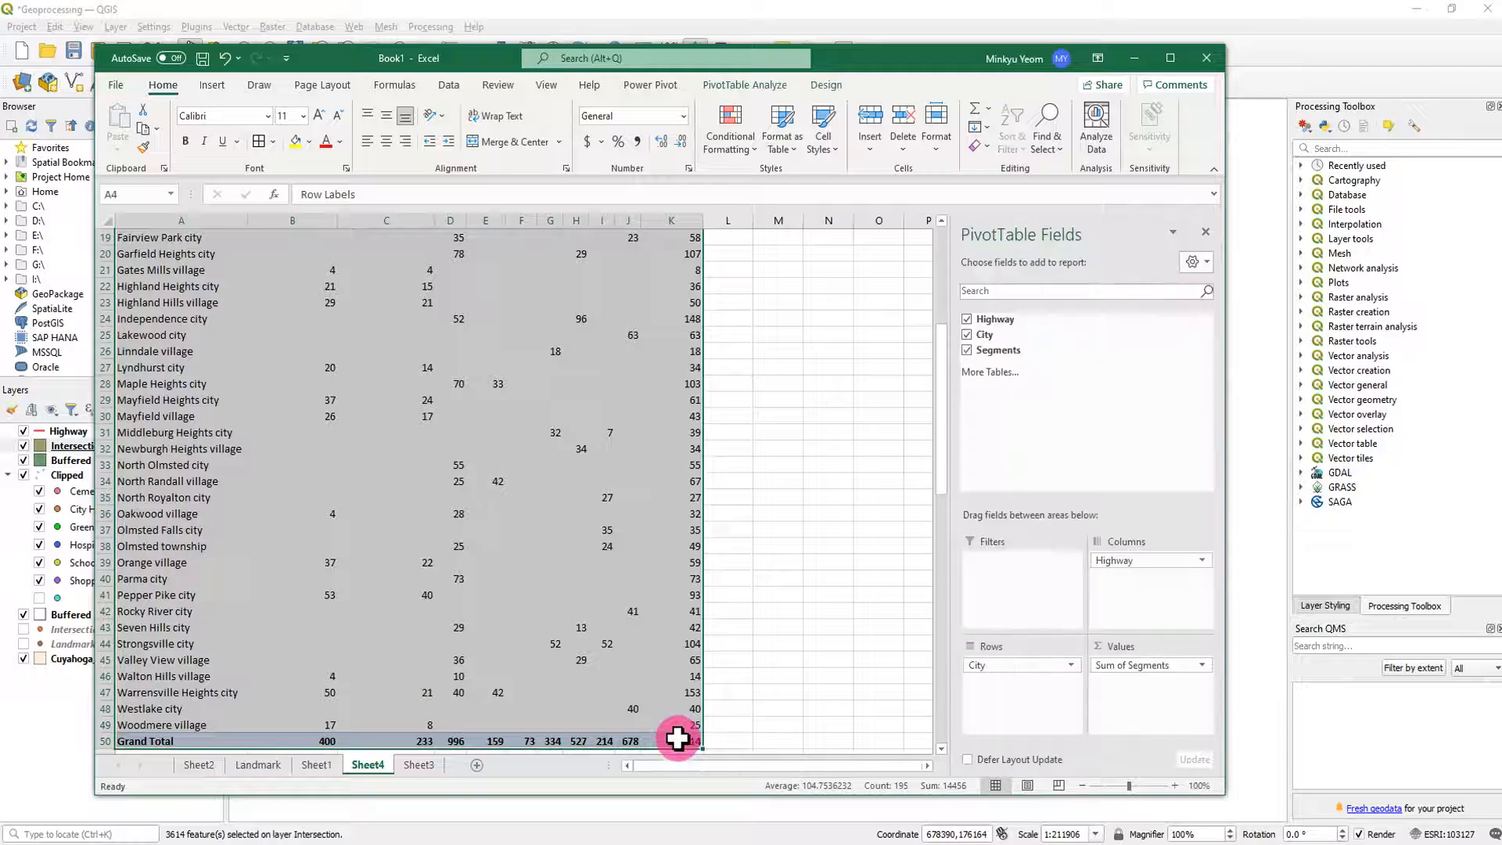
key(ctrl+c)
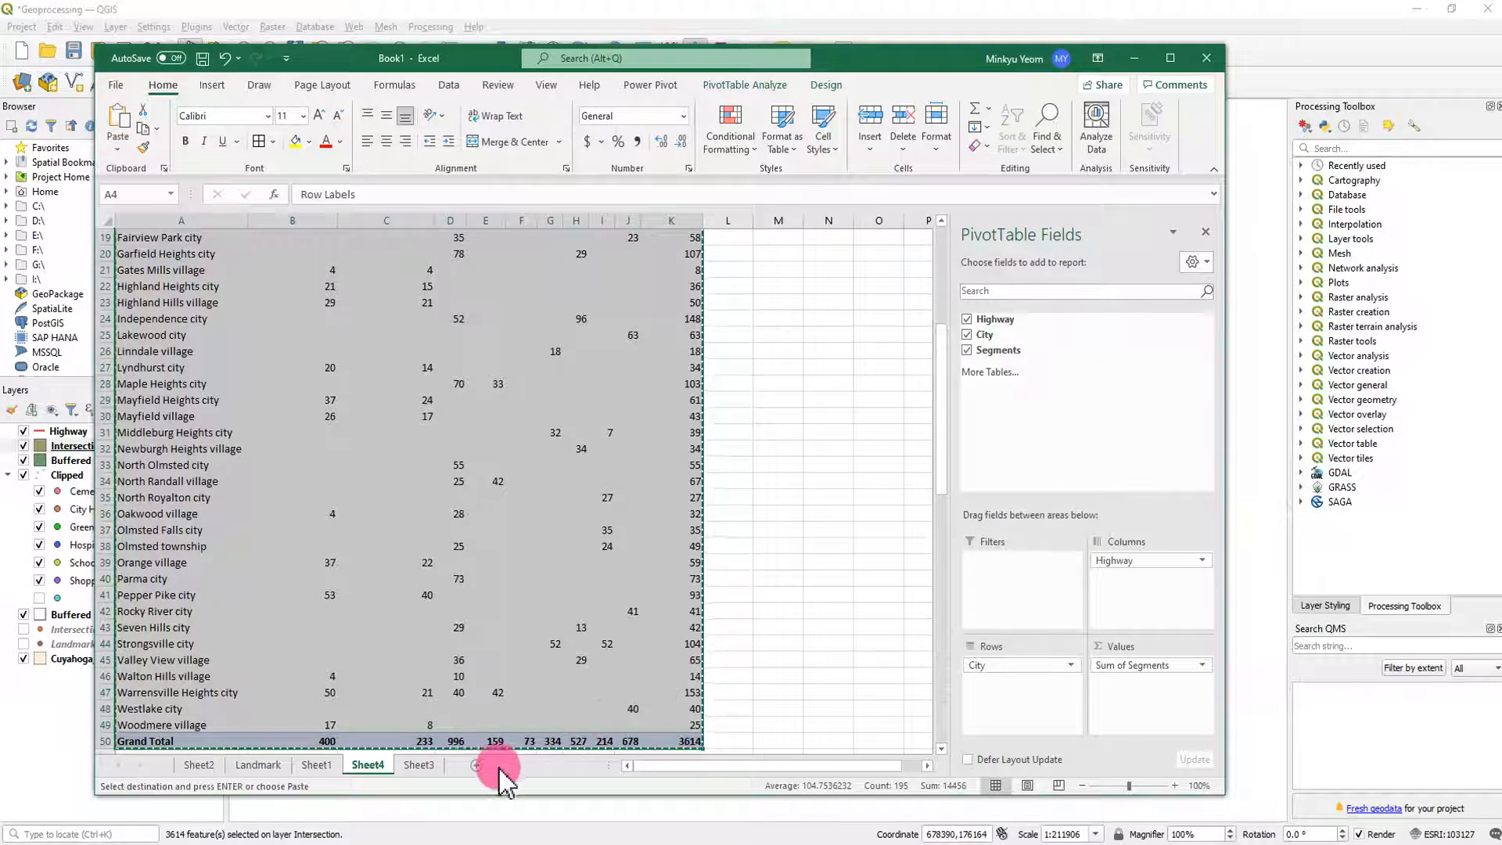
click(476, 766)
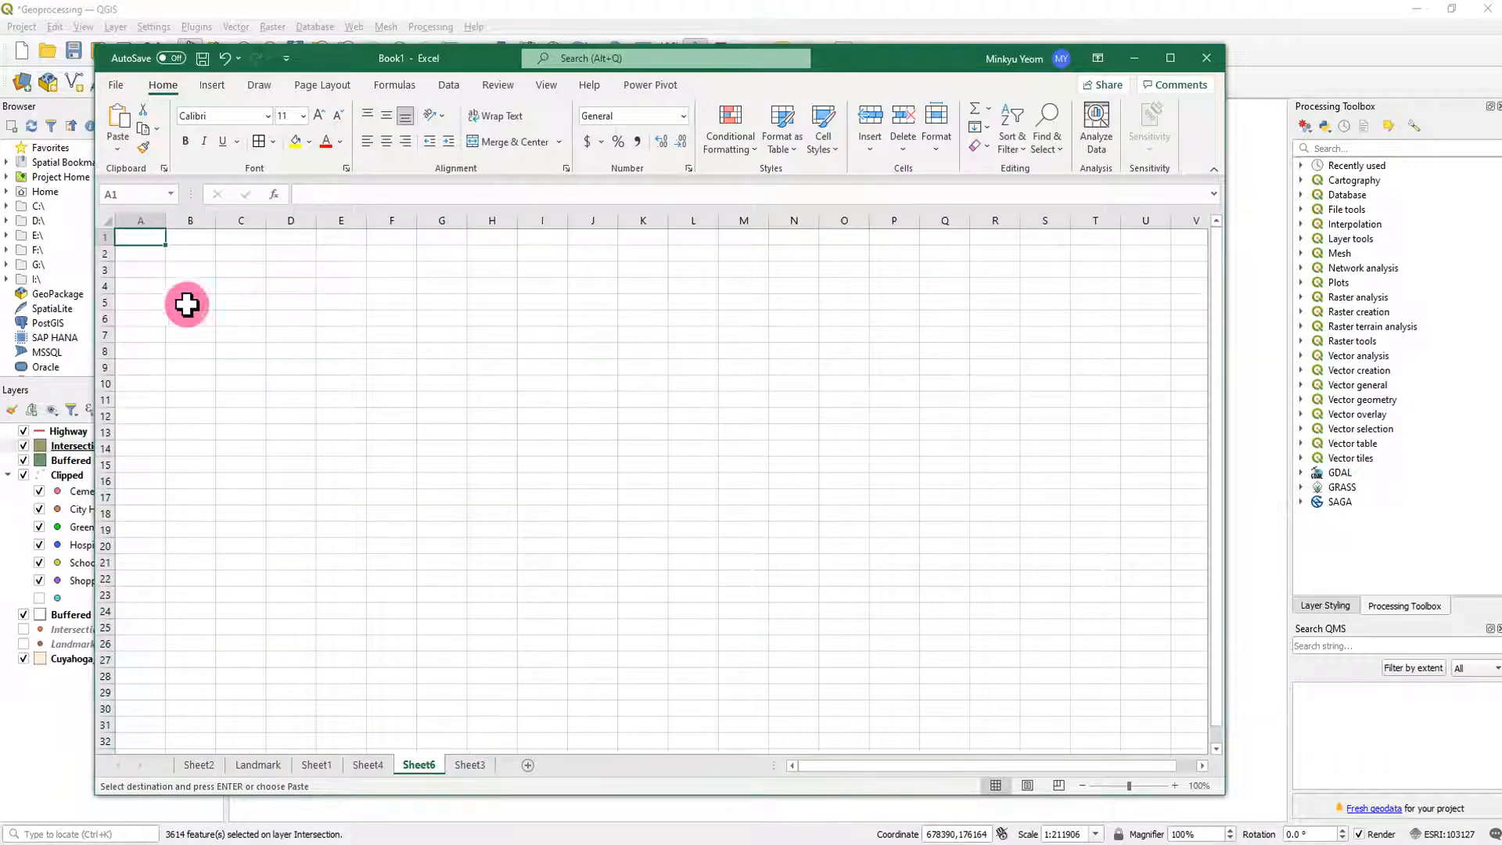
right_click(145, 241)
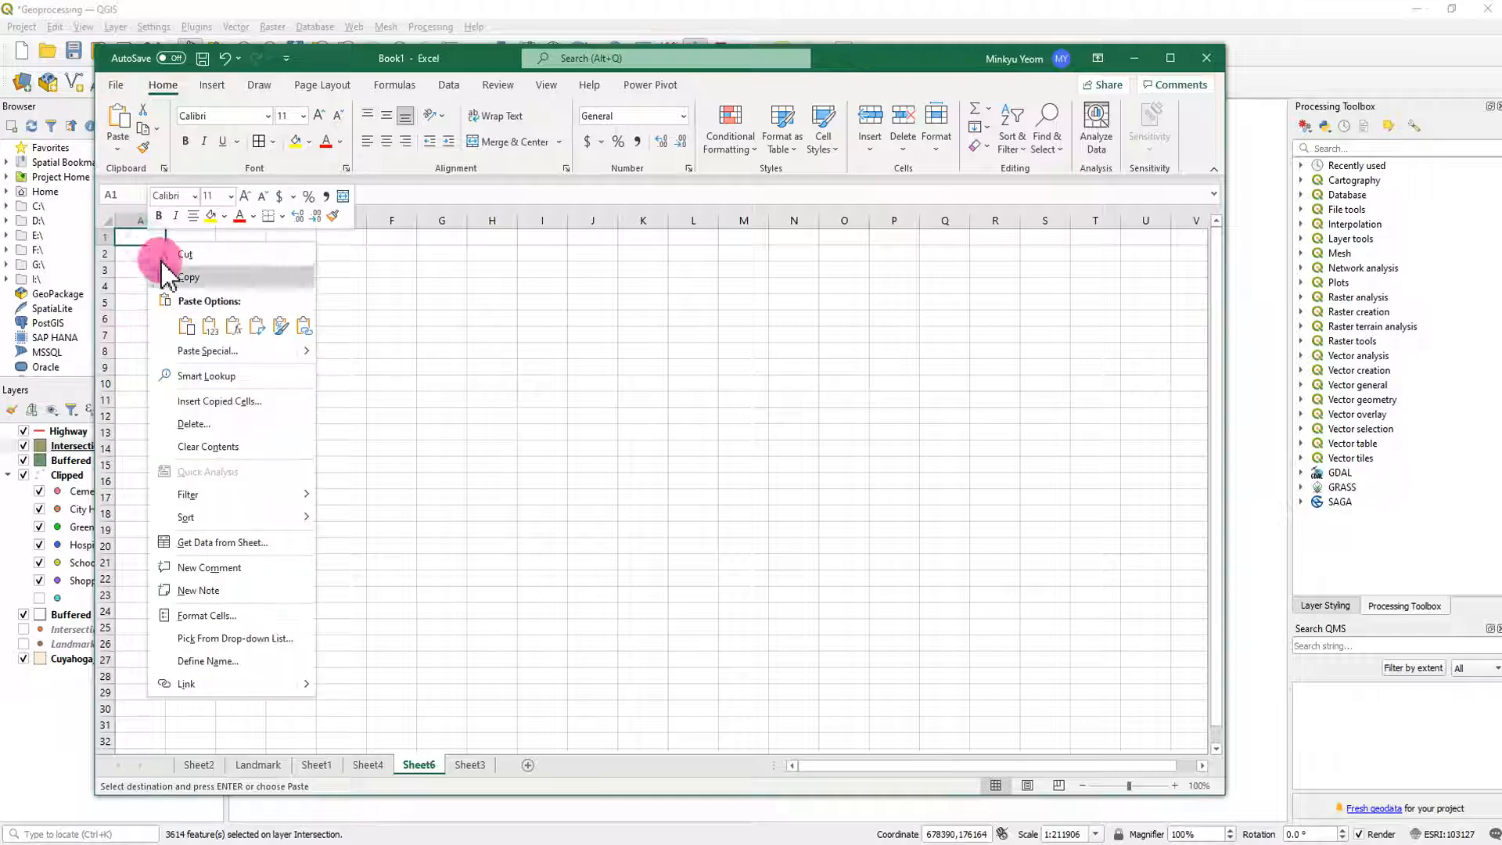
click(238, 352)
click(124, 293)
click(296, 460)
click(785, 479)
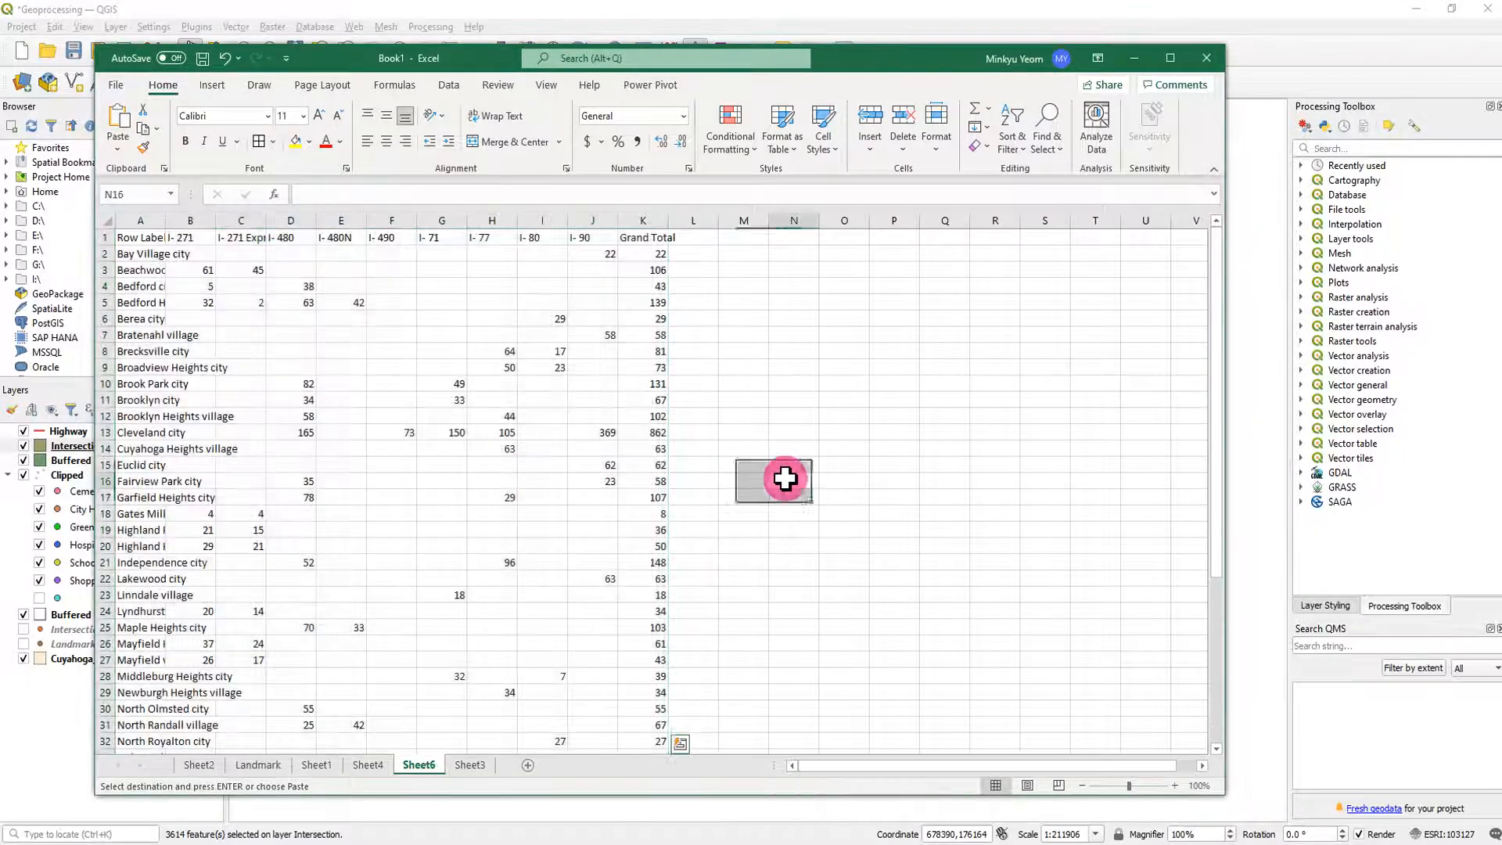
- Apply all borders to the pasted highway table and auto-fit column A to the city names
drag(137, 236, 603, 697)
click(264, 144)
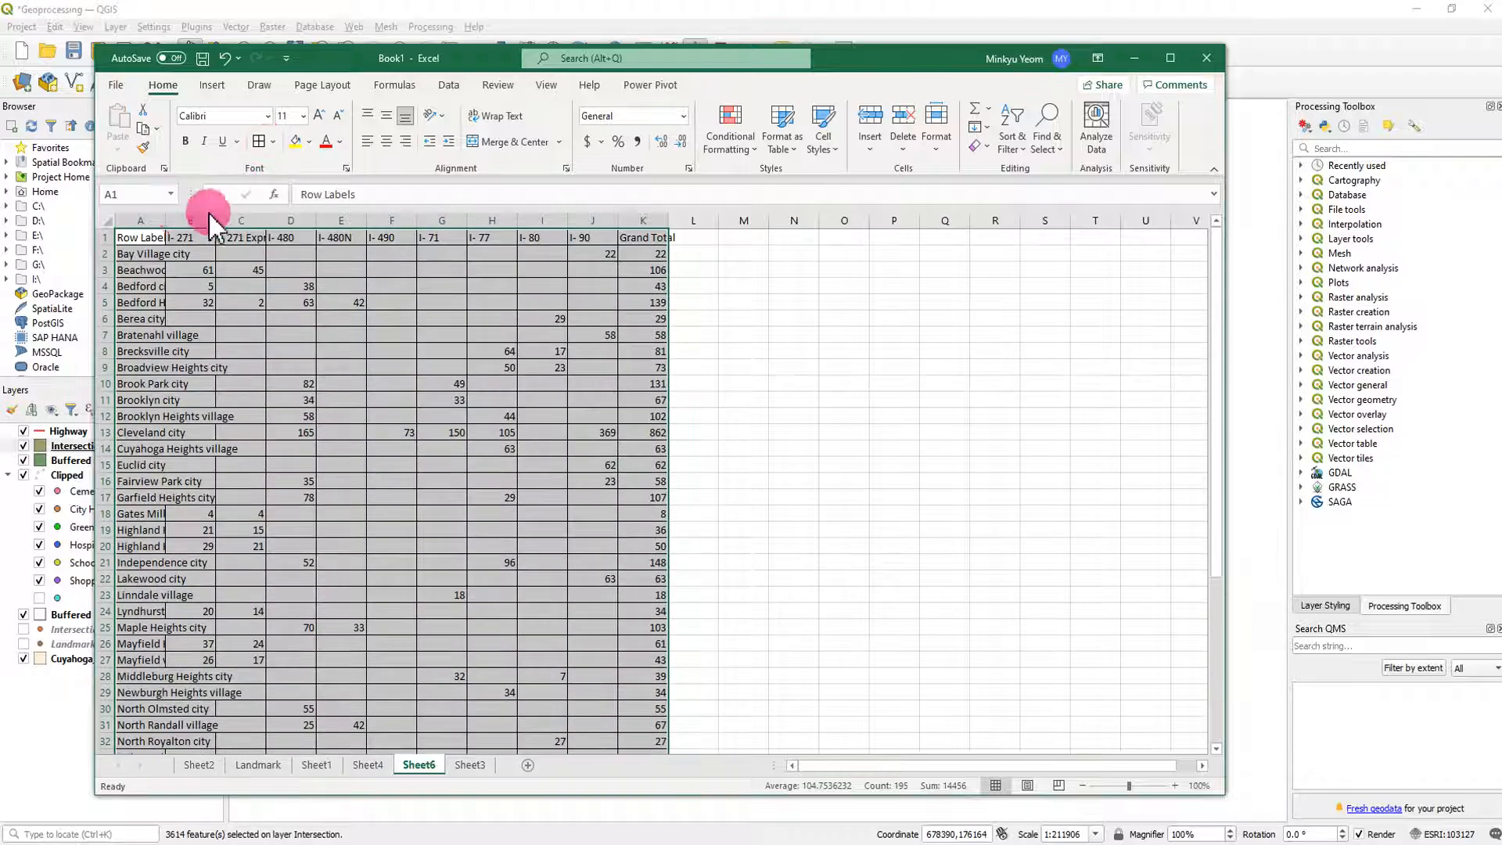
click(160, 220)
double_click(162, 222)
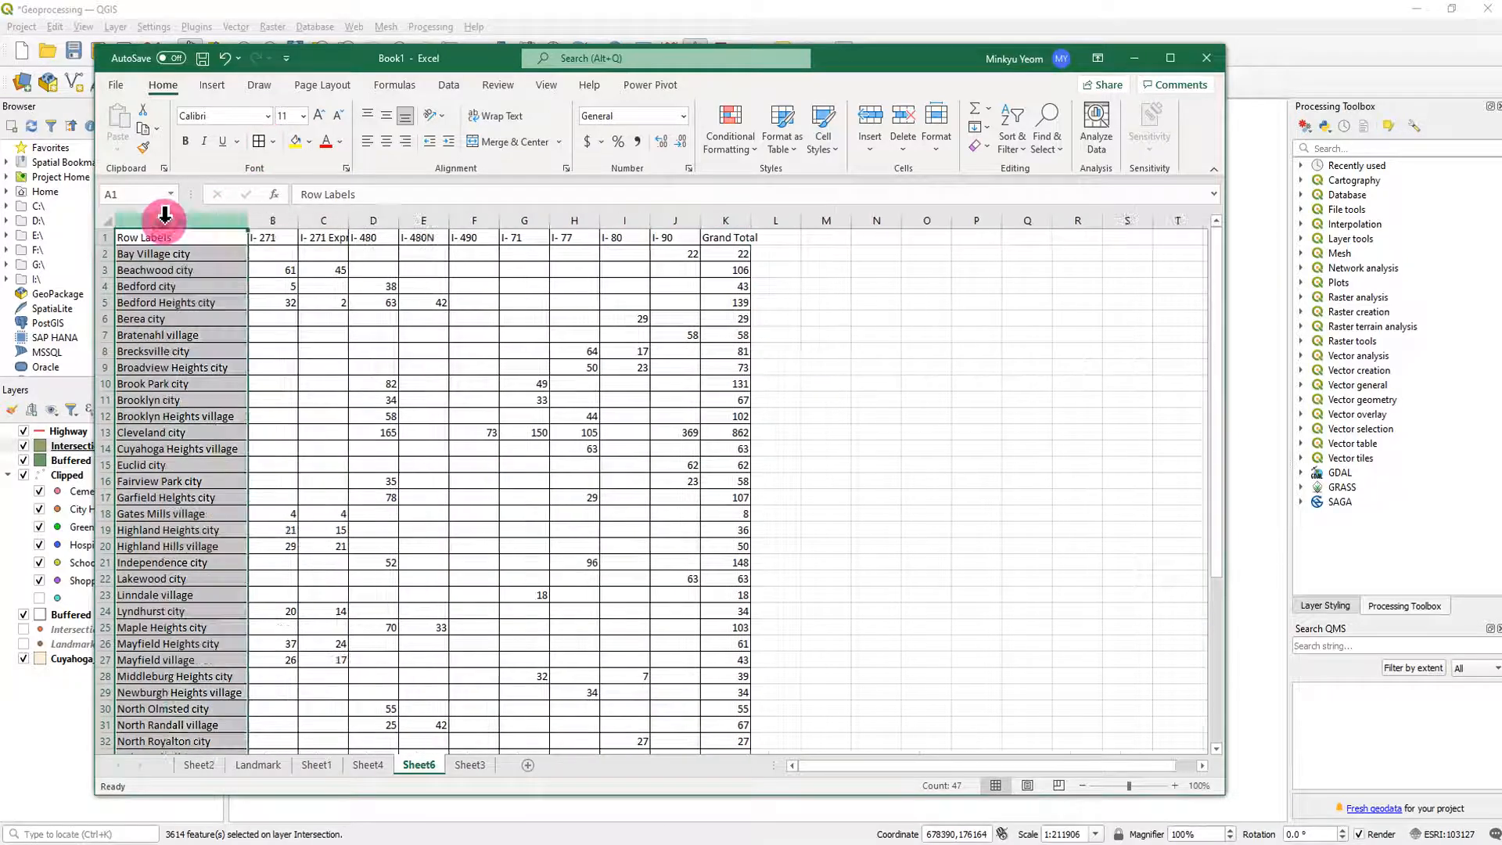
- Replace the Row Labels header in A1 of the highway table with City
drag(174, 238, 178, 249)
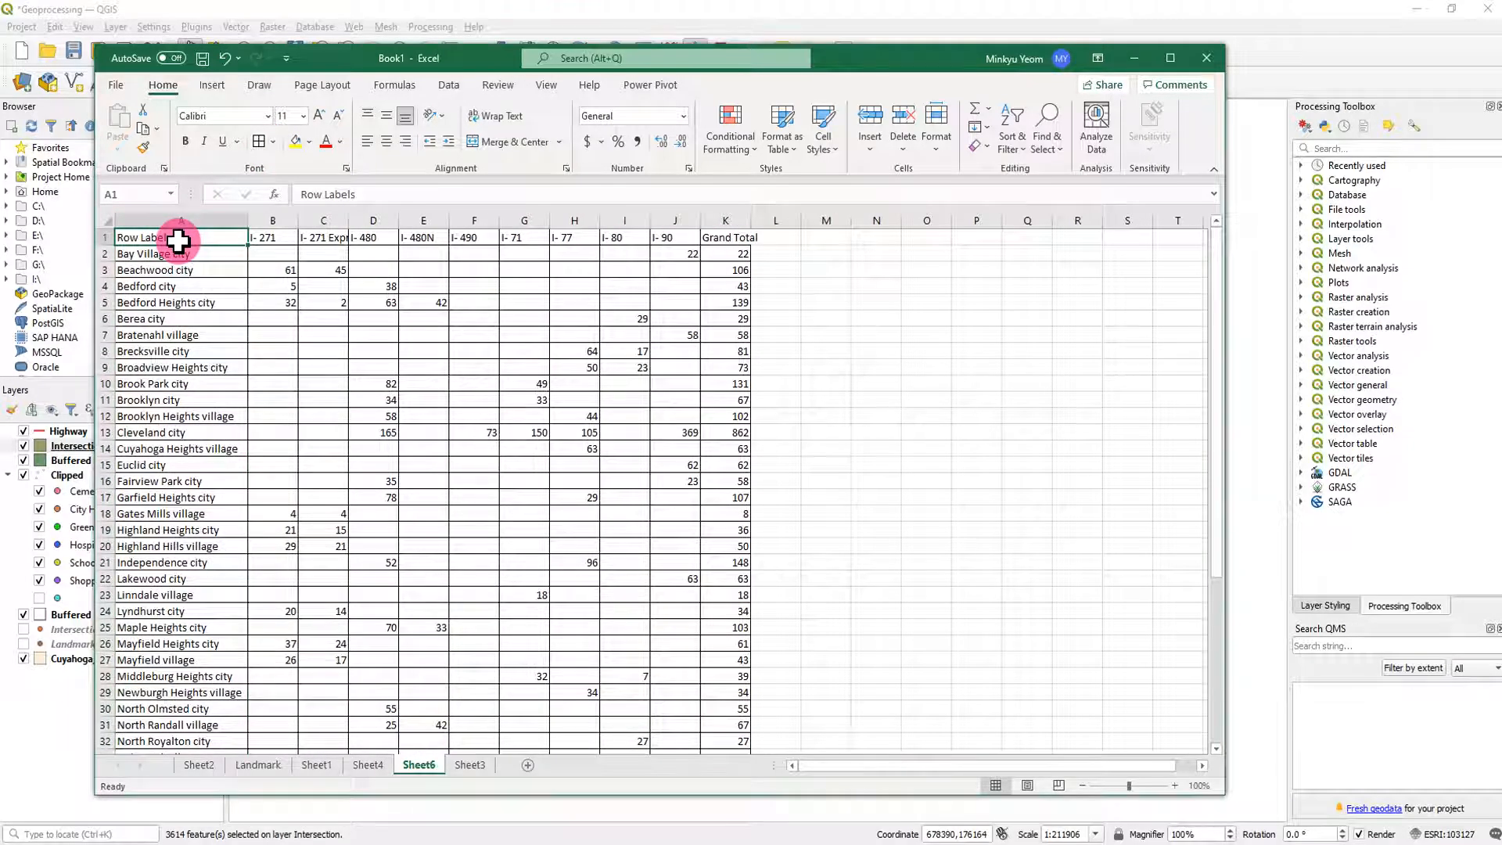
text(City)
click(474, 335)
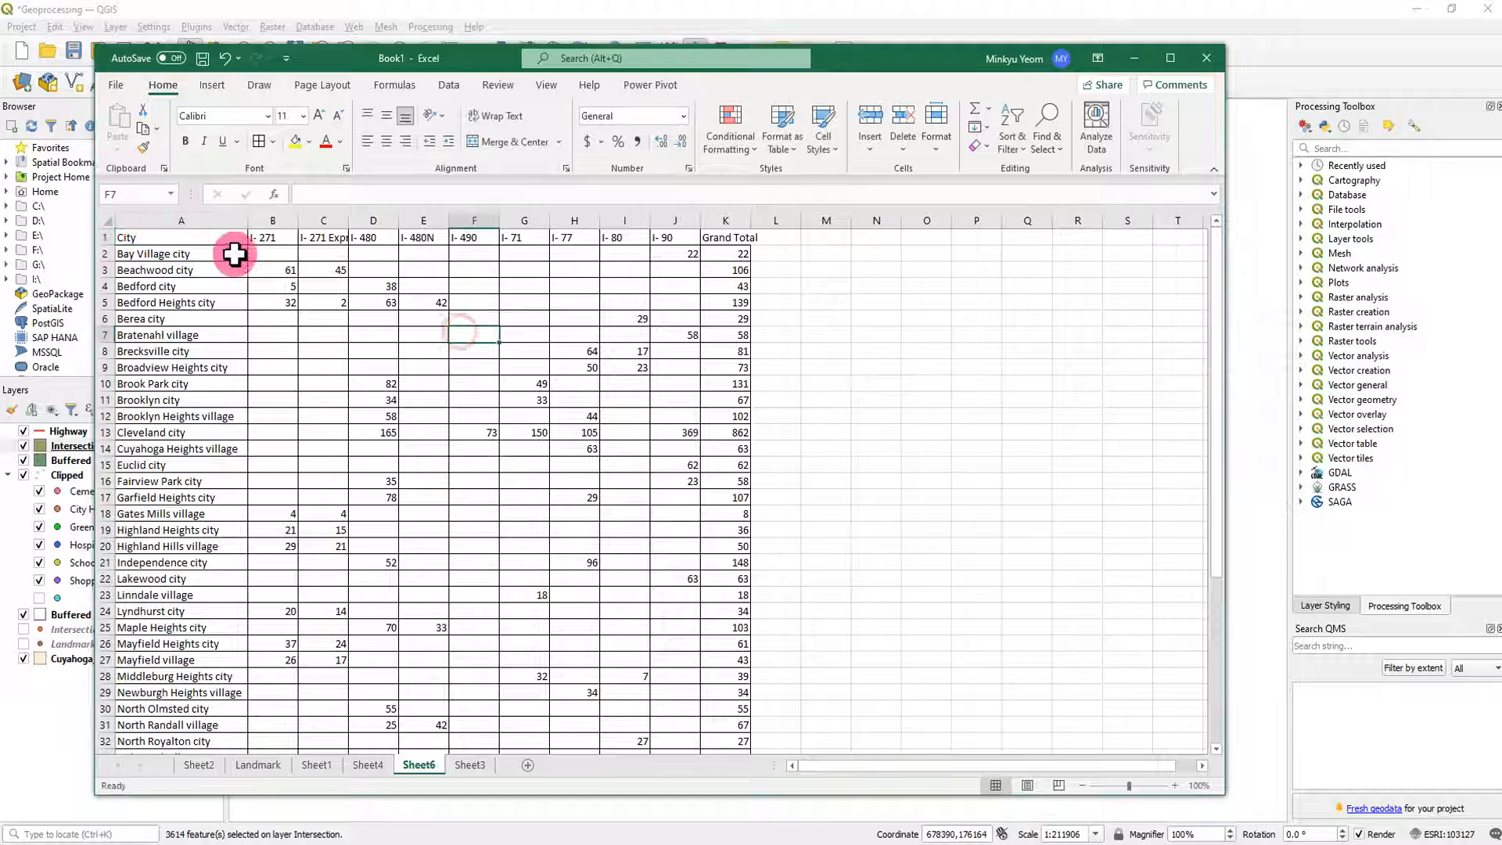
- Centre the highway table's header row horizontally and vertically, and widen columns B through K to an equal width
click(100, 236)
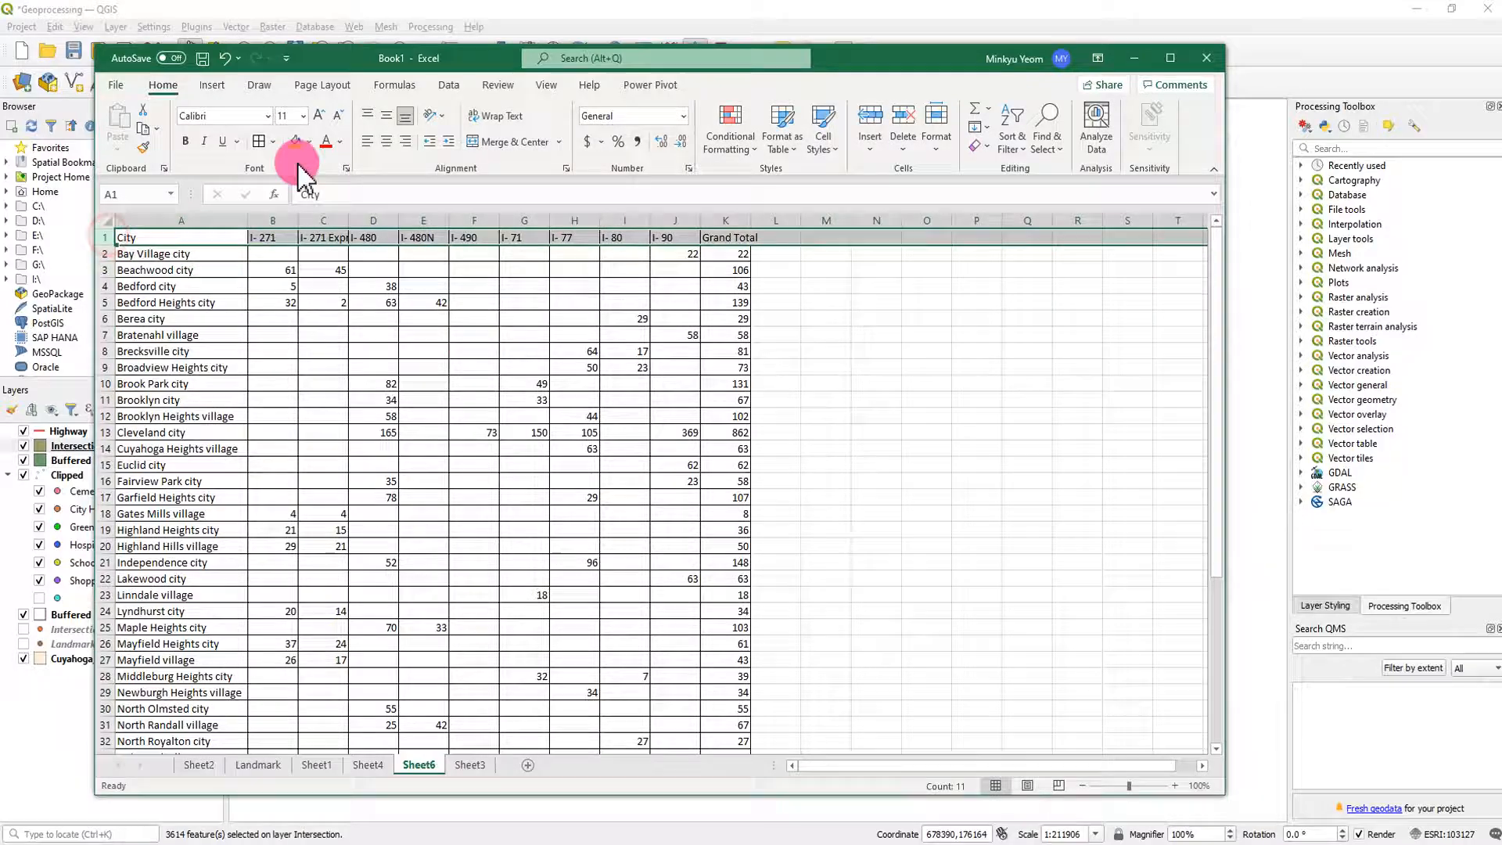
click(384, 138)
drag(273, 221, 763, 220)
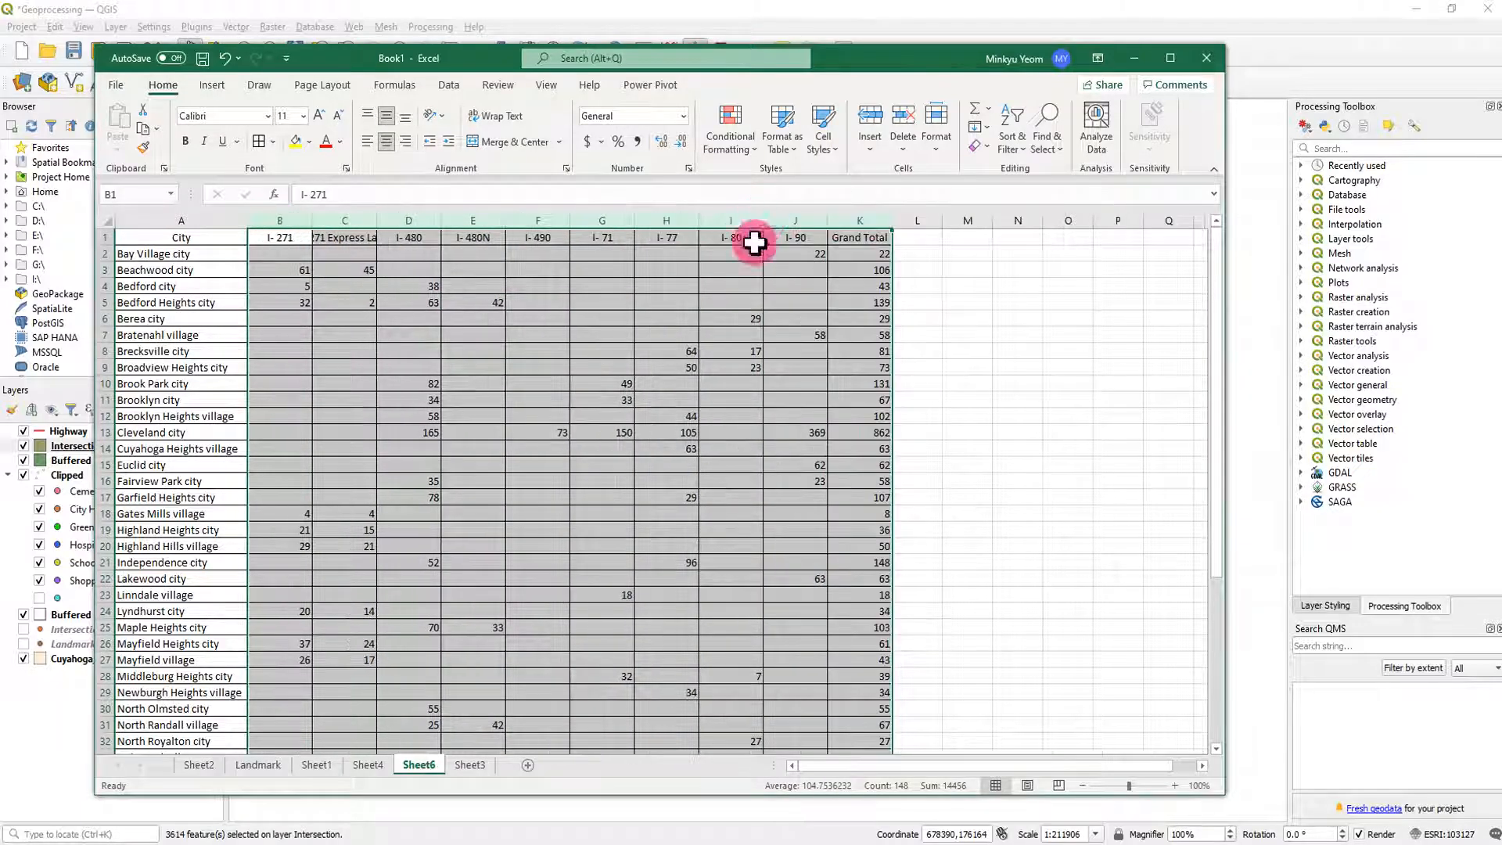
- Break the I- 271 Express Lane header in C1 onto separate lines after I- 271
click(349, 239)
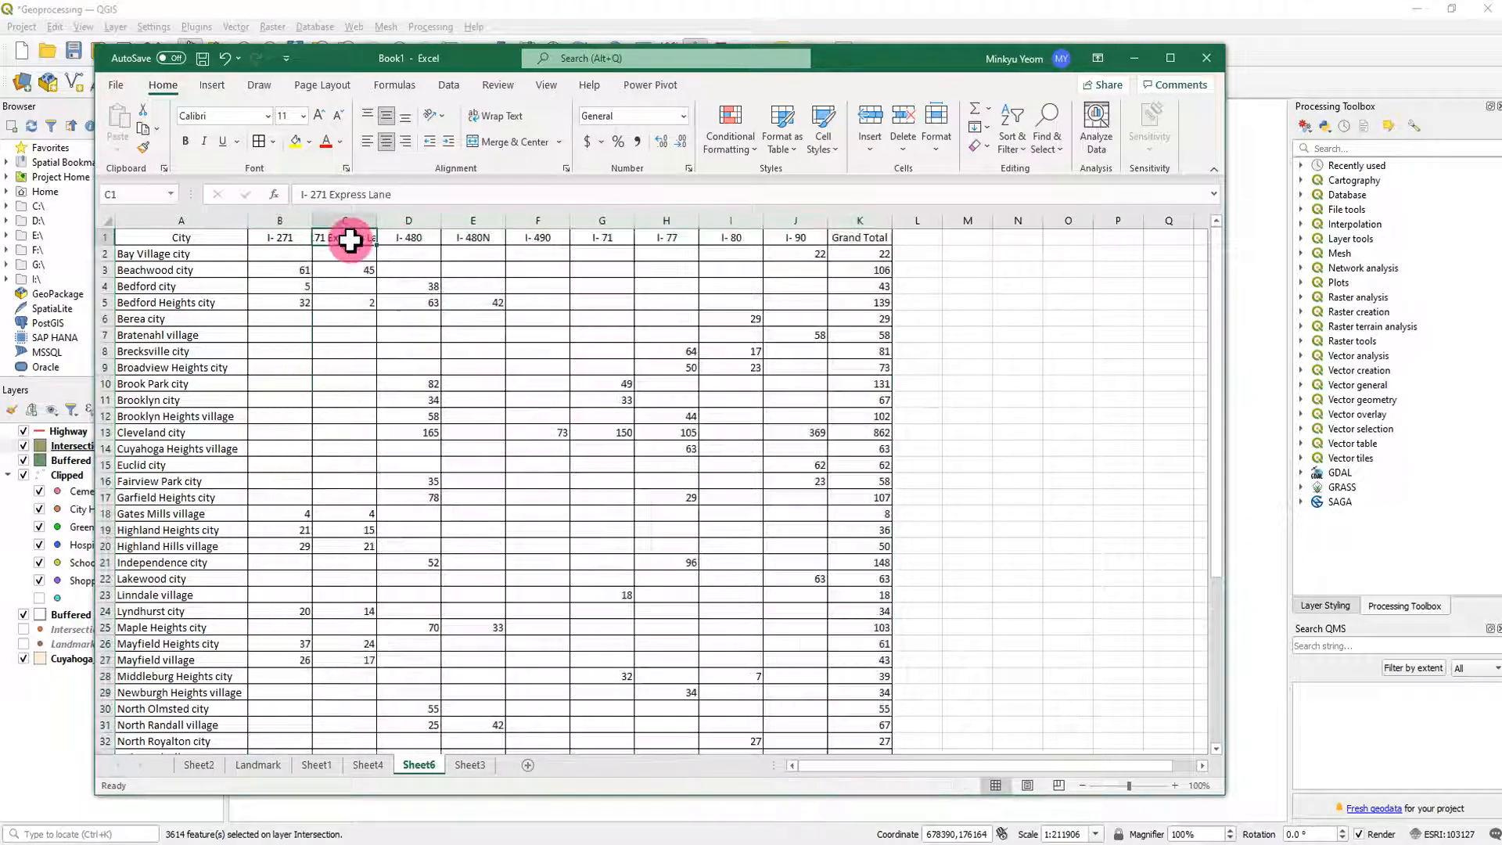
click(333, 196)
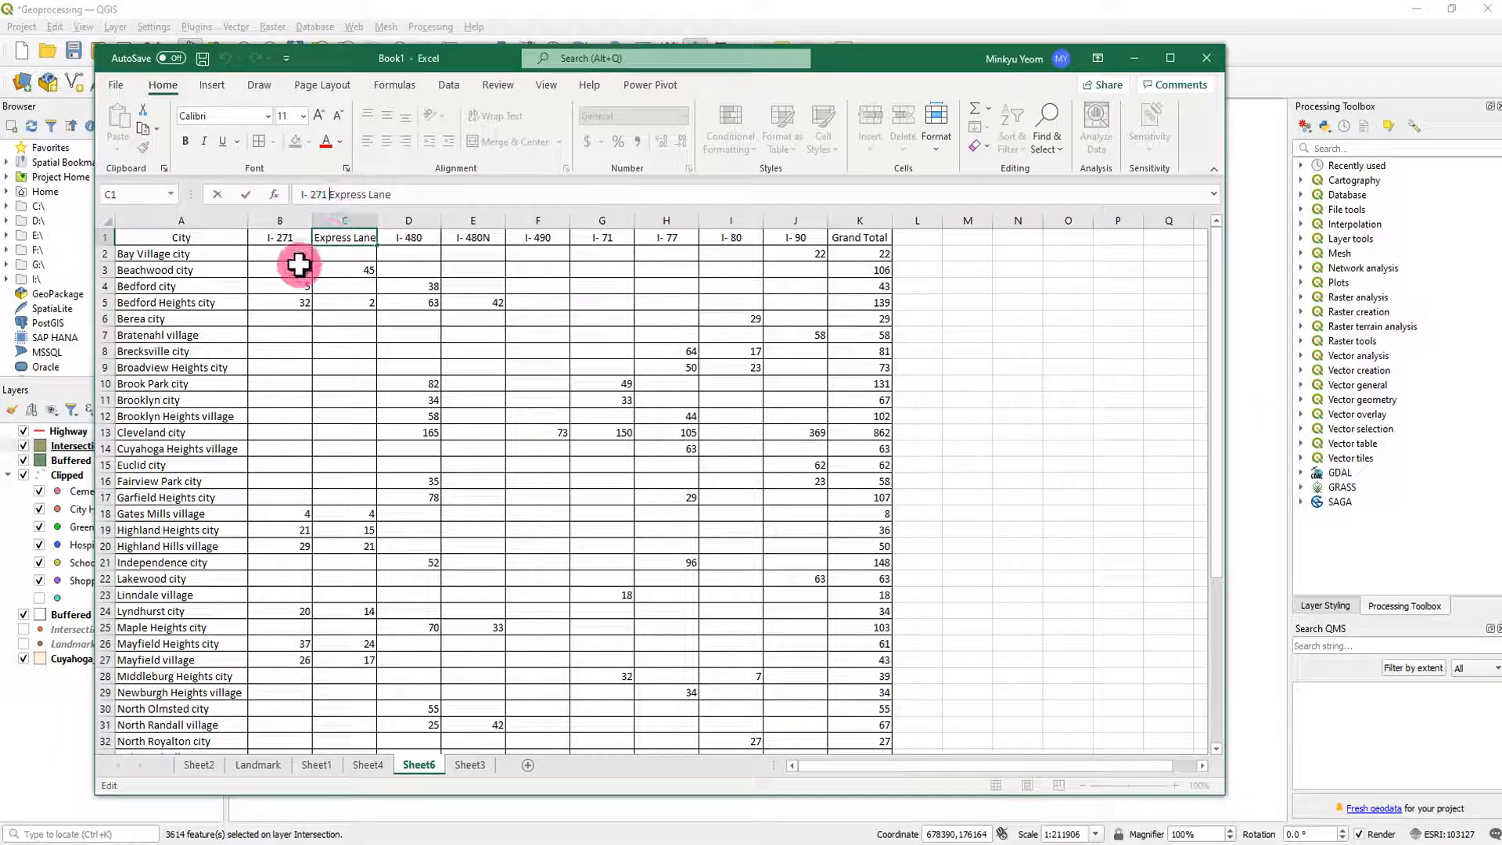
drag(548, 385, 570, 379)
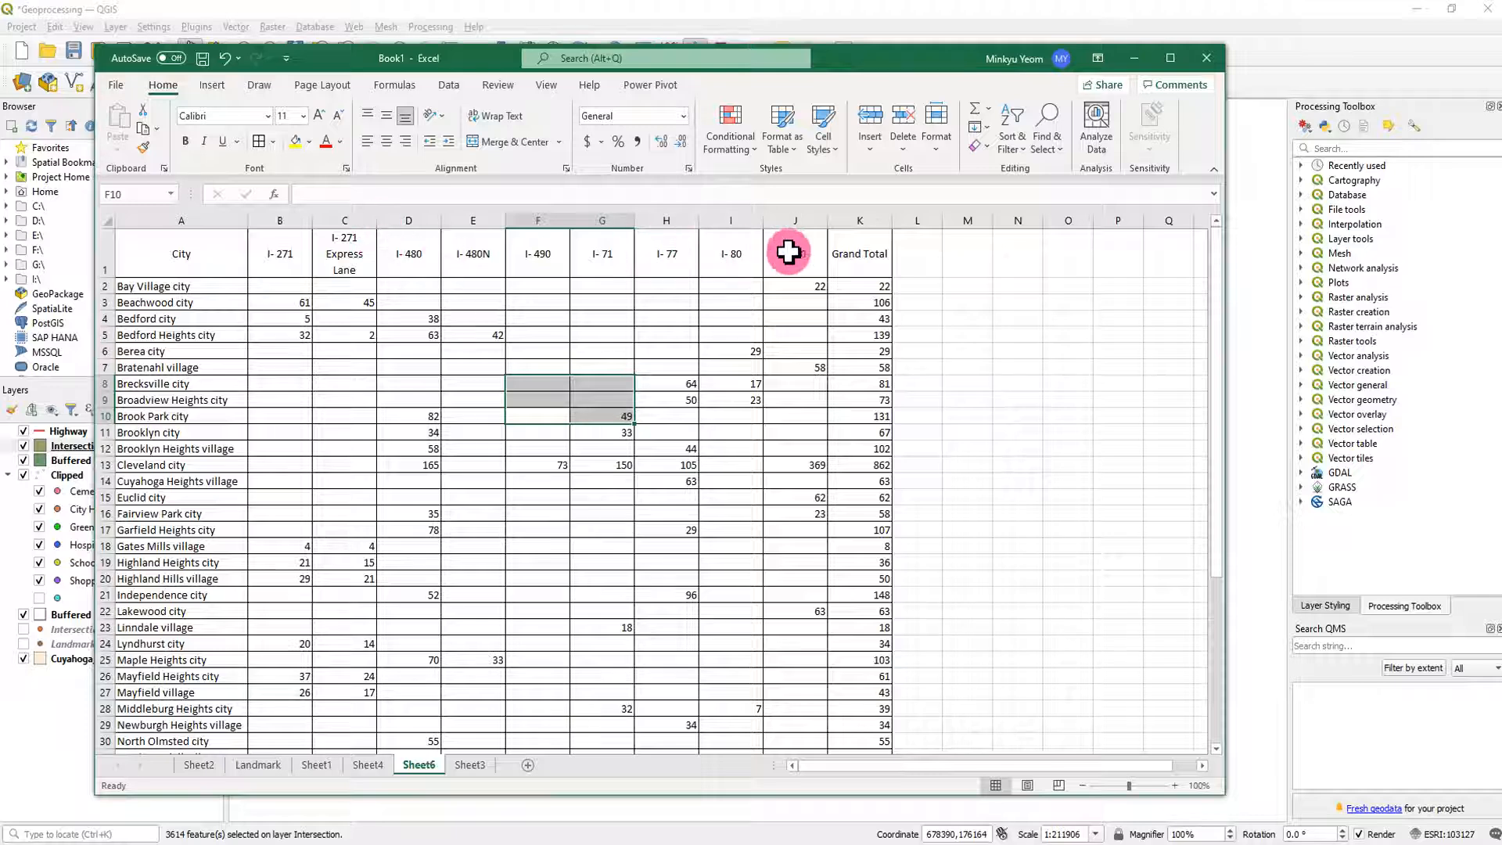
click(820, 339)
- Fill the highway table's header cells from City through Grand Total with light green
drag(198, 241, 865, 244)
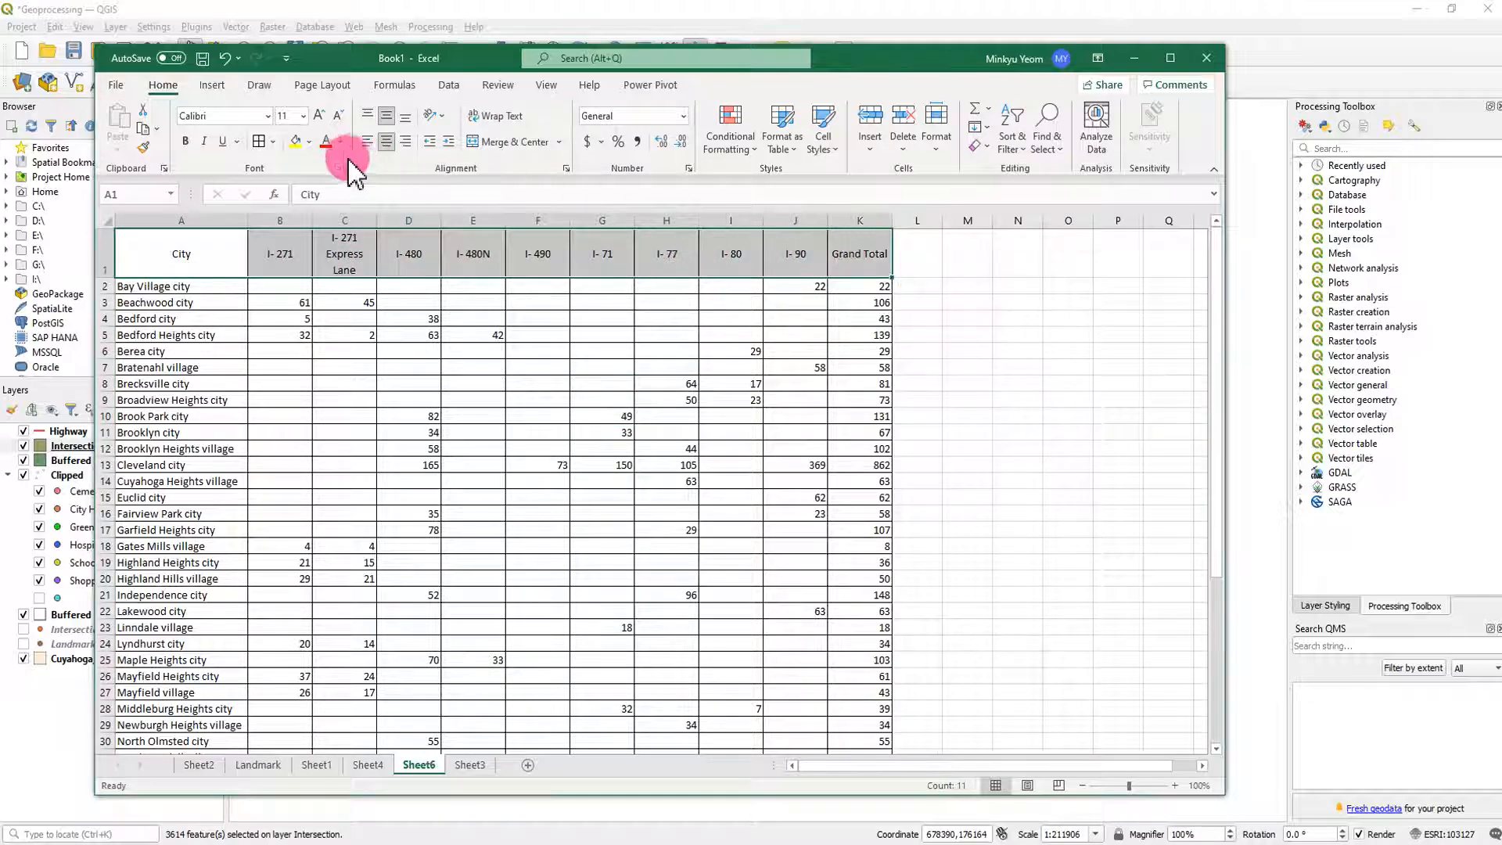
click(309, 142)
click(414, 210)
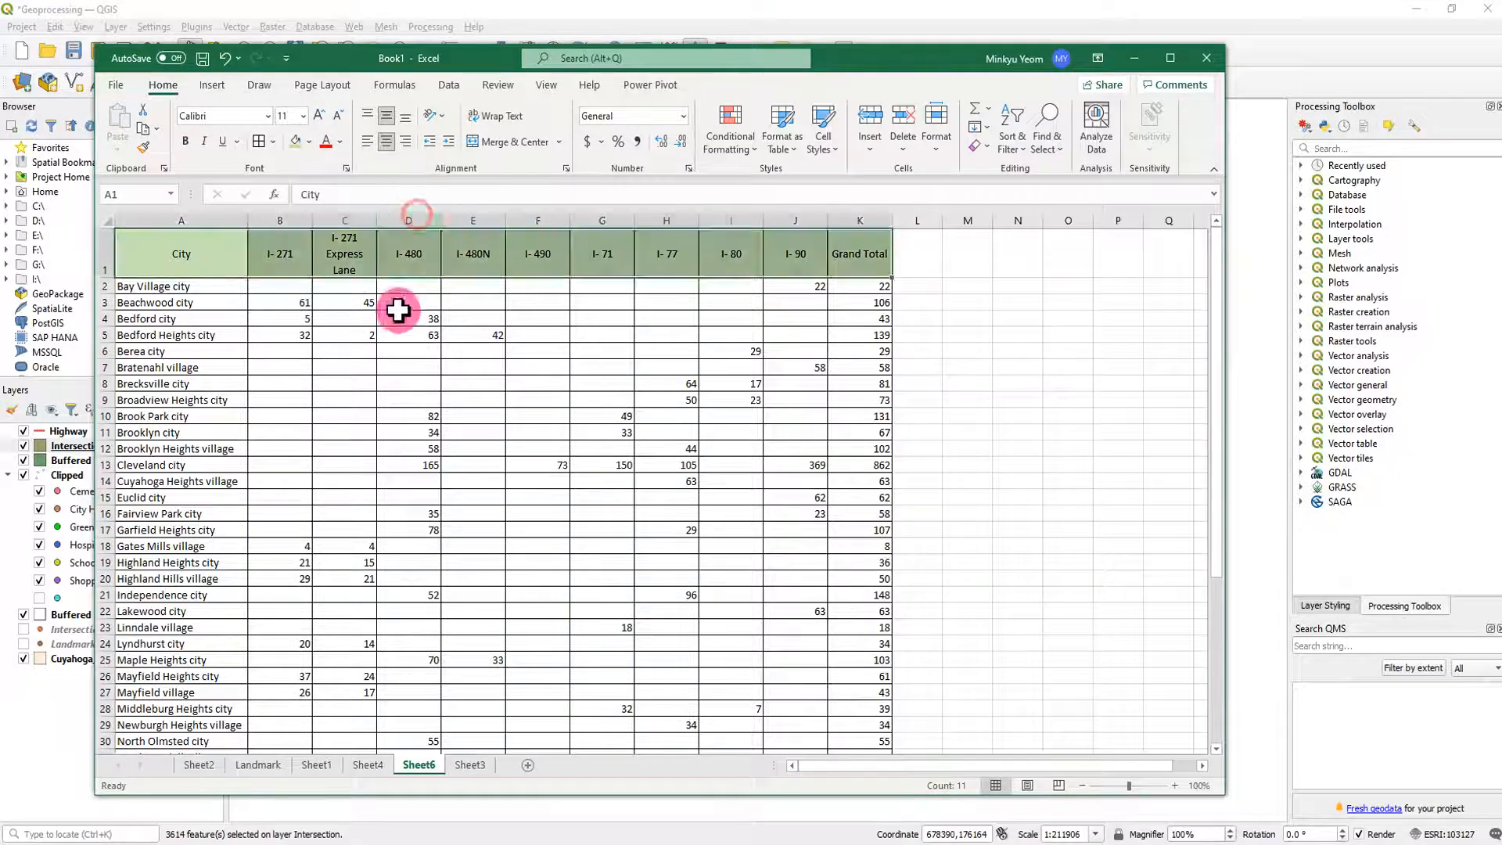
click(457, 497)
- Fill the highway table's Grand Total row with the same light green and centre its label in A47
scroll(469, 519, down, 6)
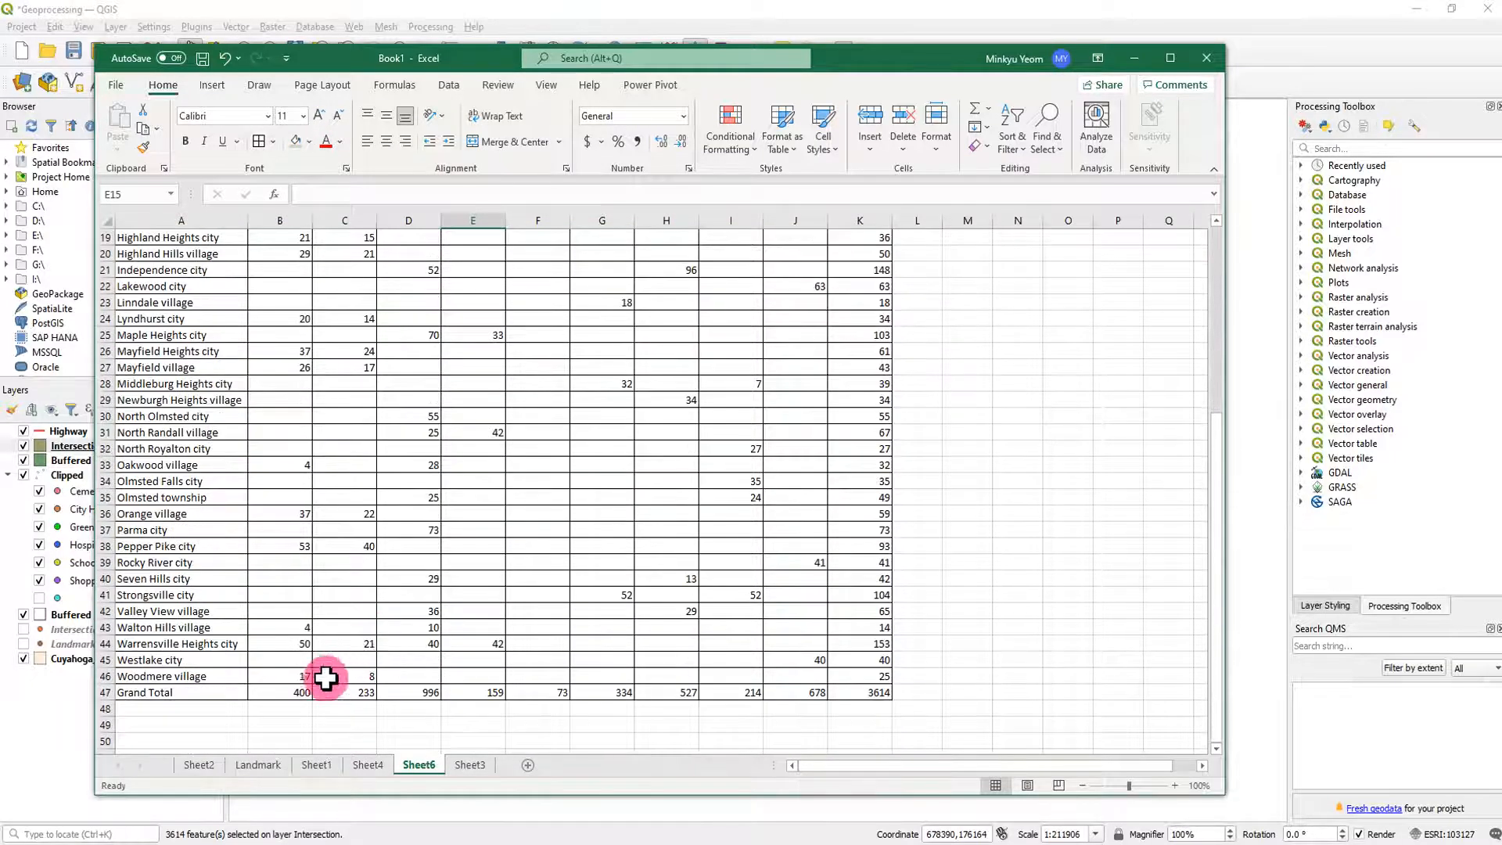
drag(200, 692, 455, 686)
drag(818, 681, 861, 692)
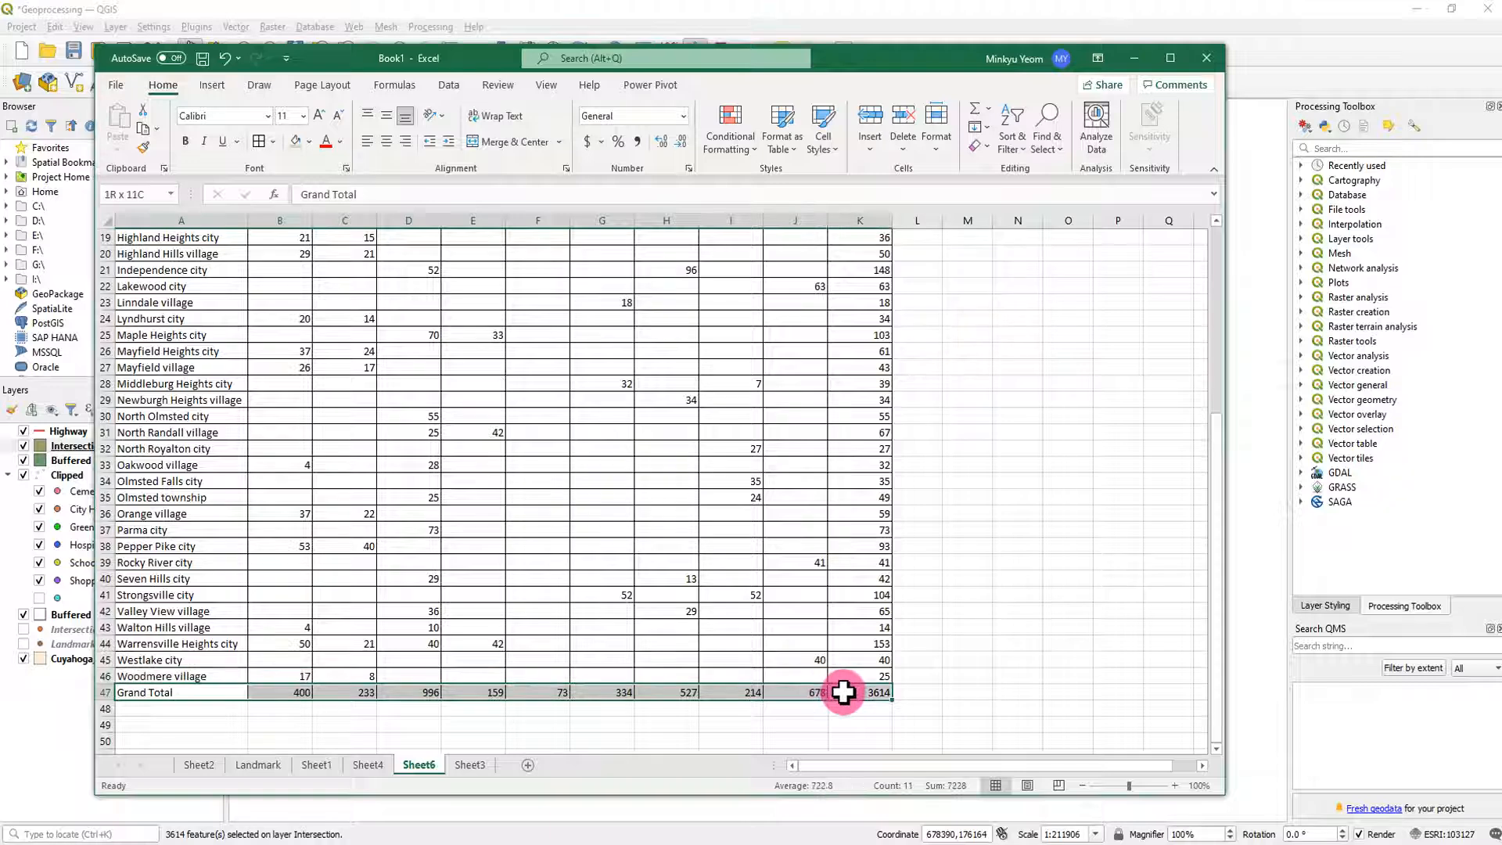
click(296, 142)
click(207, 690)
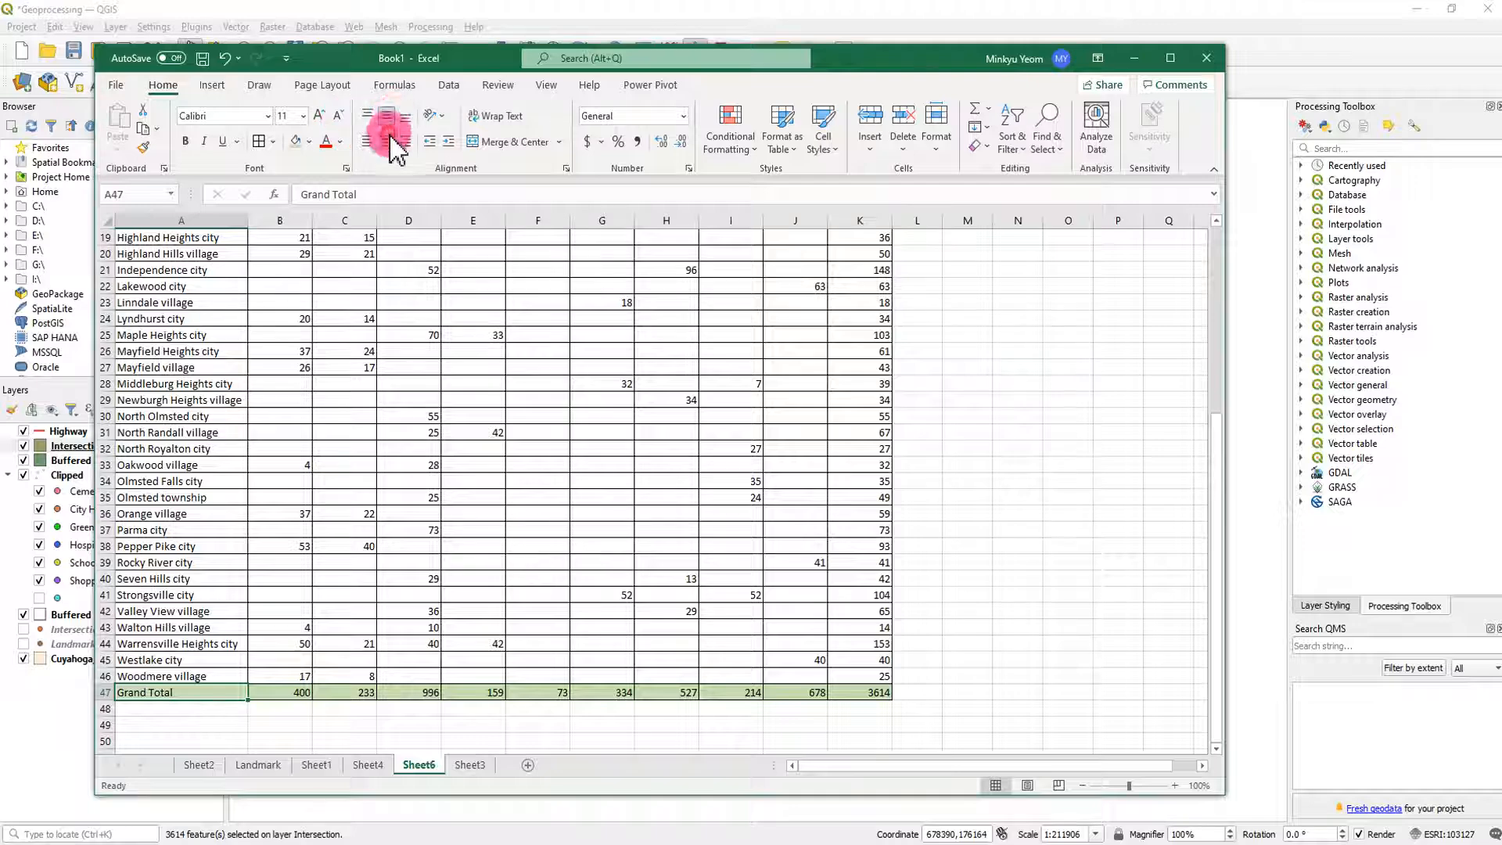
click(408, 400)
- Make the header row and the Grand Total row of the highway table bold
scroll(342, 359, up, 4)
scroll(342, 359, up, 2)
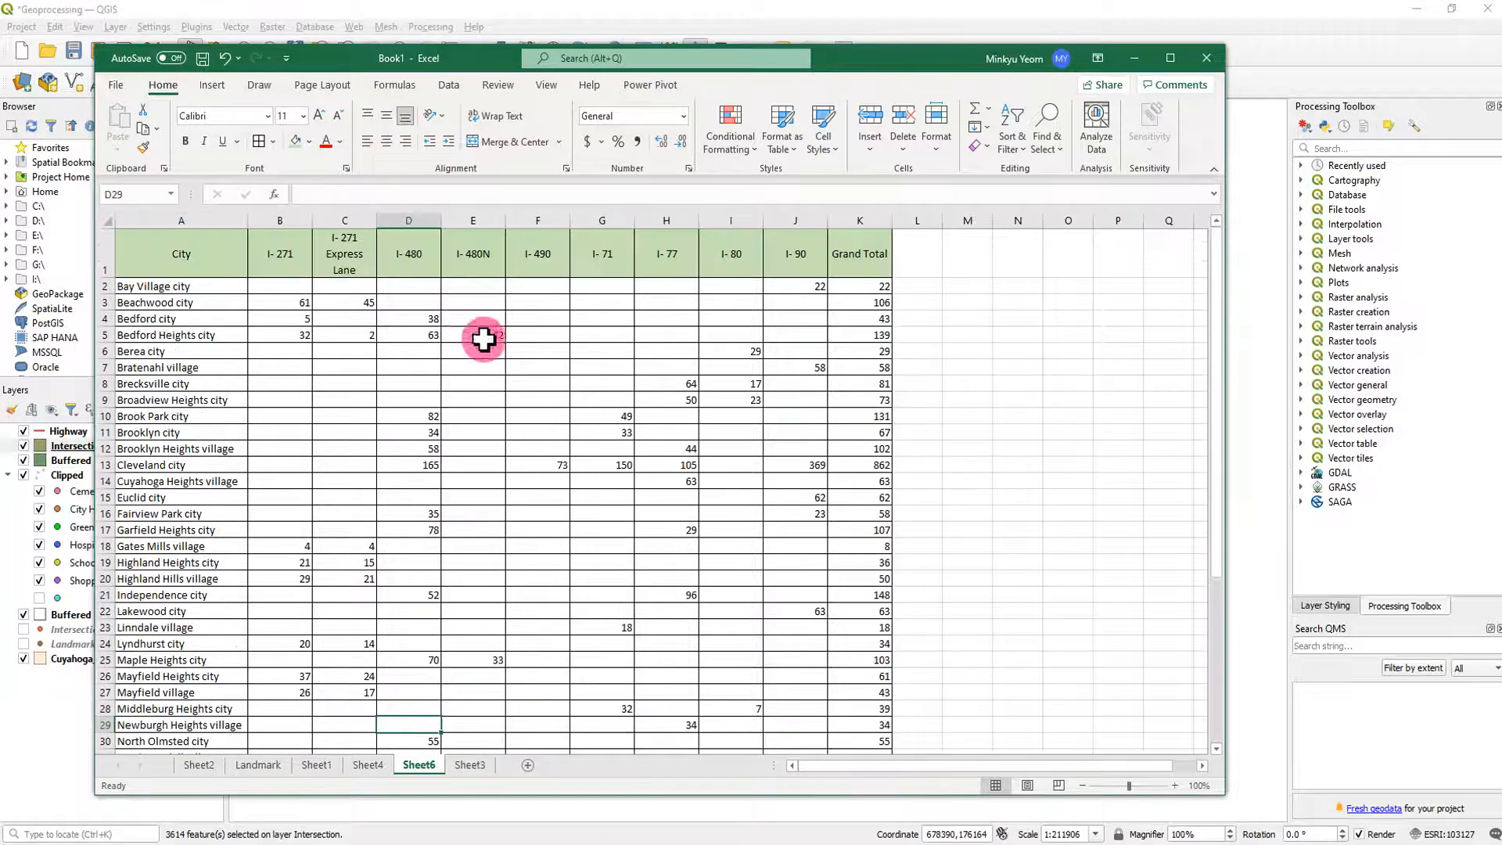
click(829, 249)
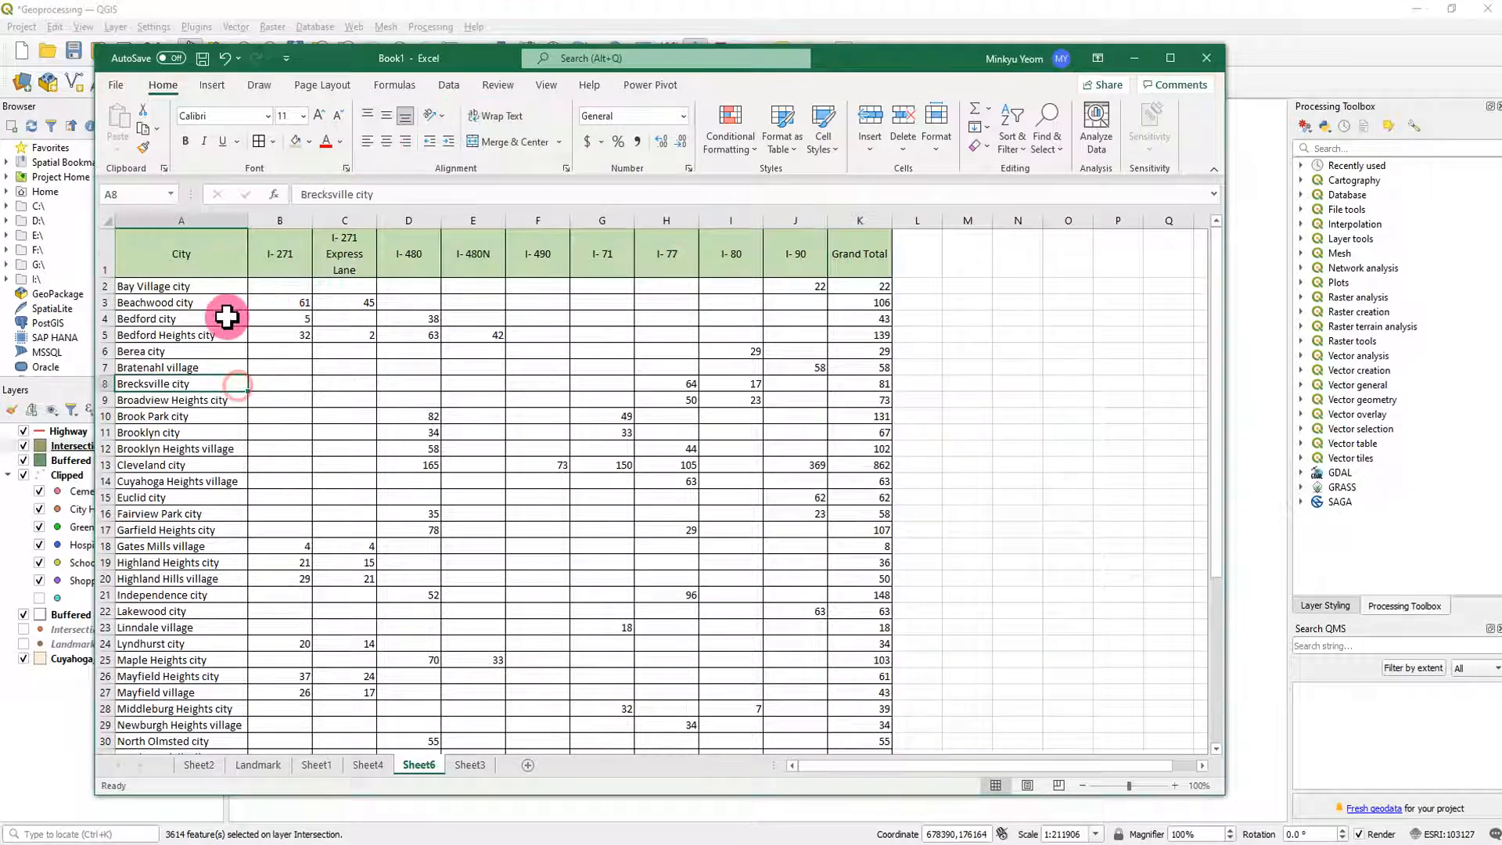
drag(222, 245, 859, 240)
click(186, 140)
scroll(410, 362, down, 9)
drag(185, 550, 861, 541)
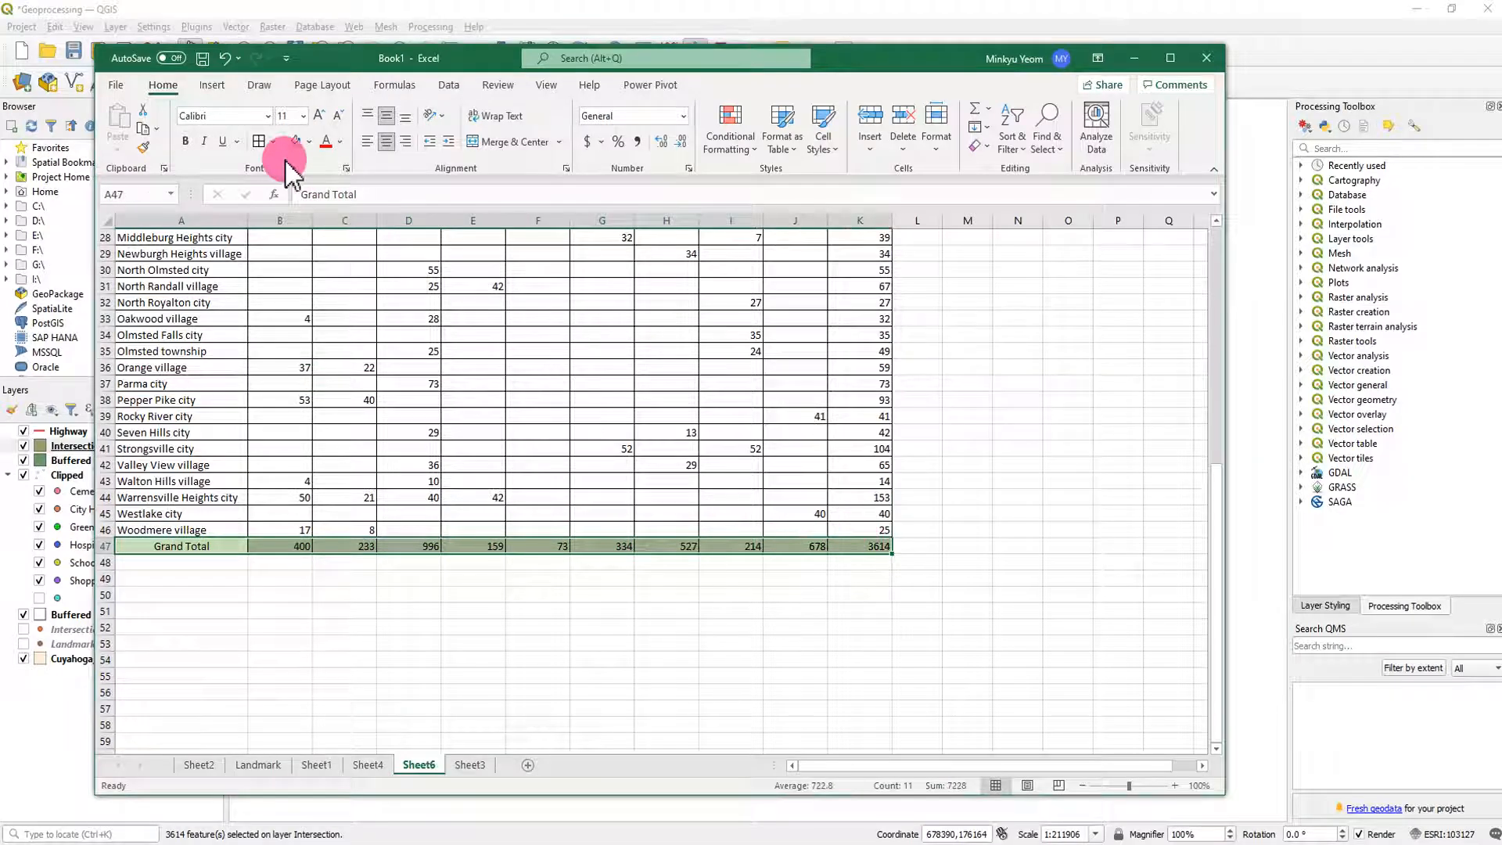
click(185, 141)
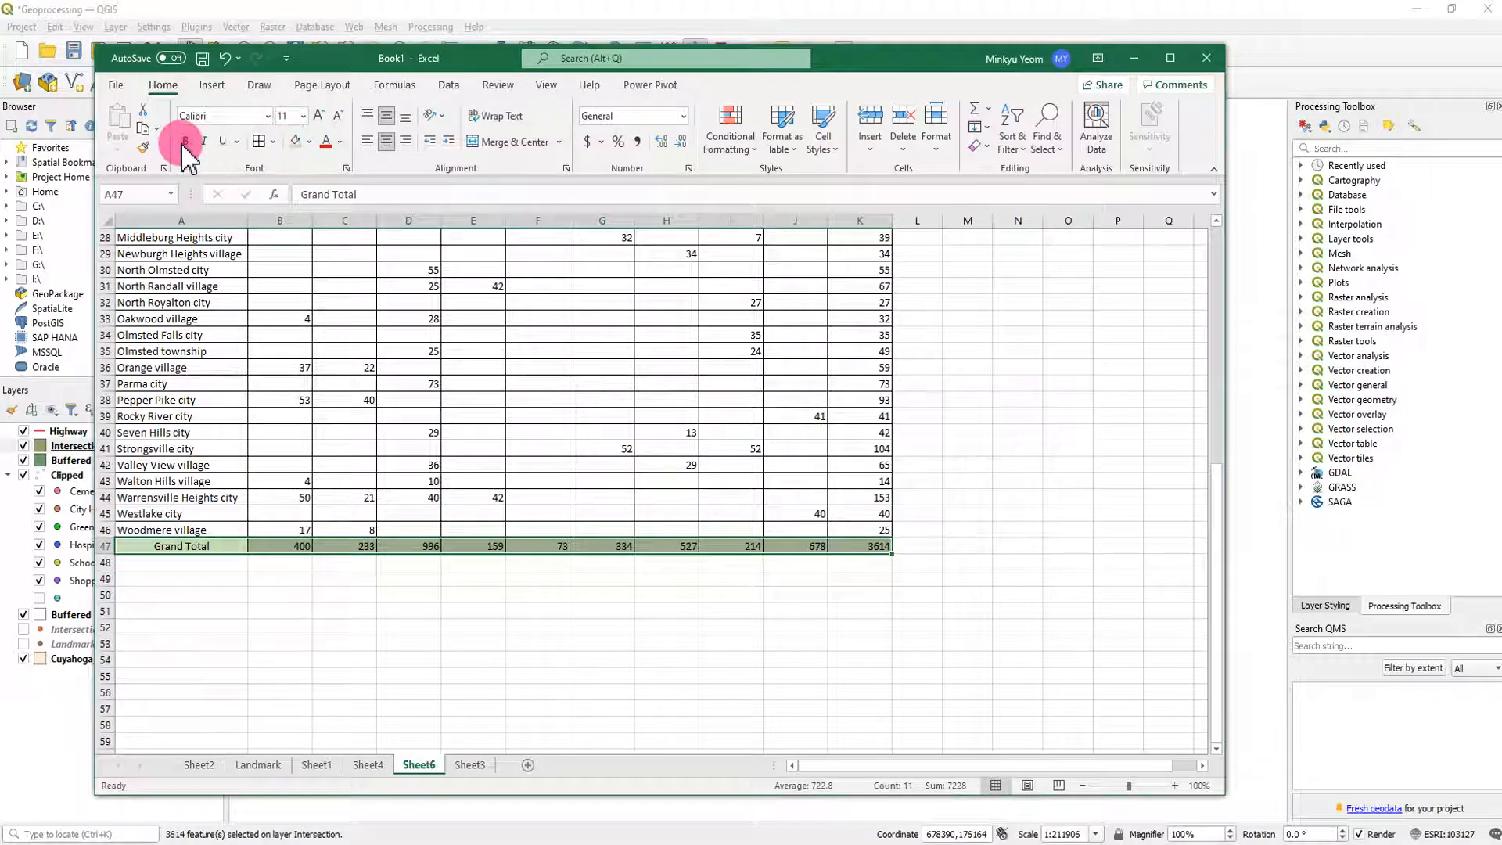
- Rename the sheet holding the formatted highway table as Highway
double_click(423, 766)
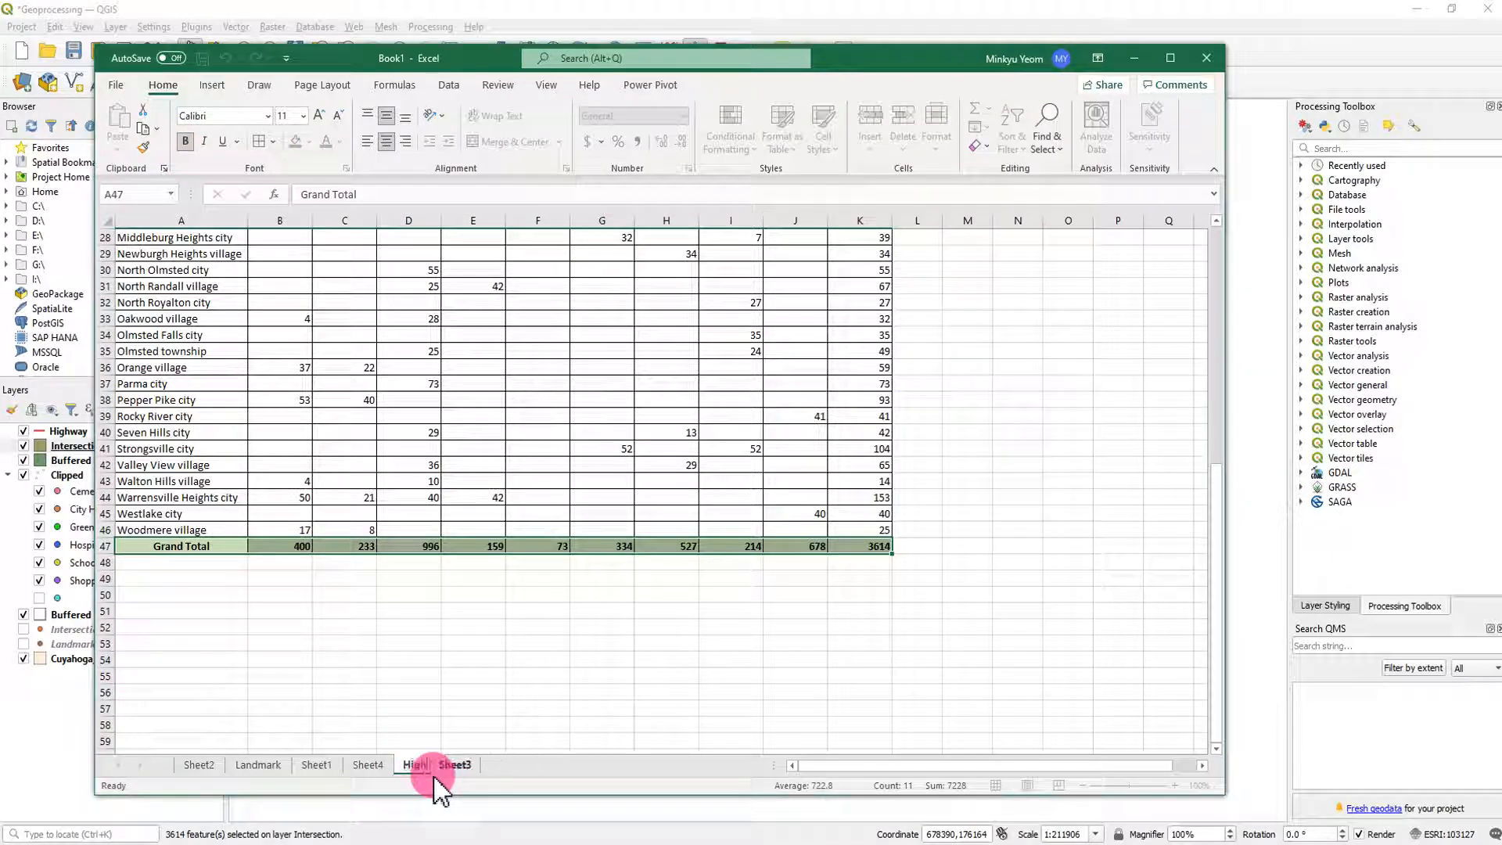
text(Highway)
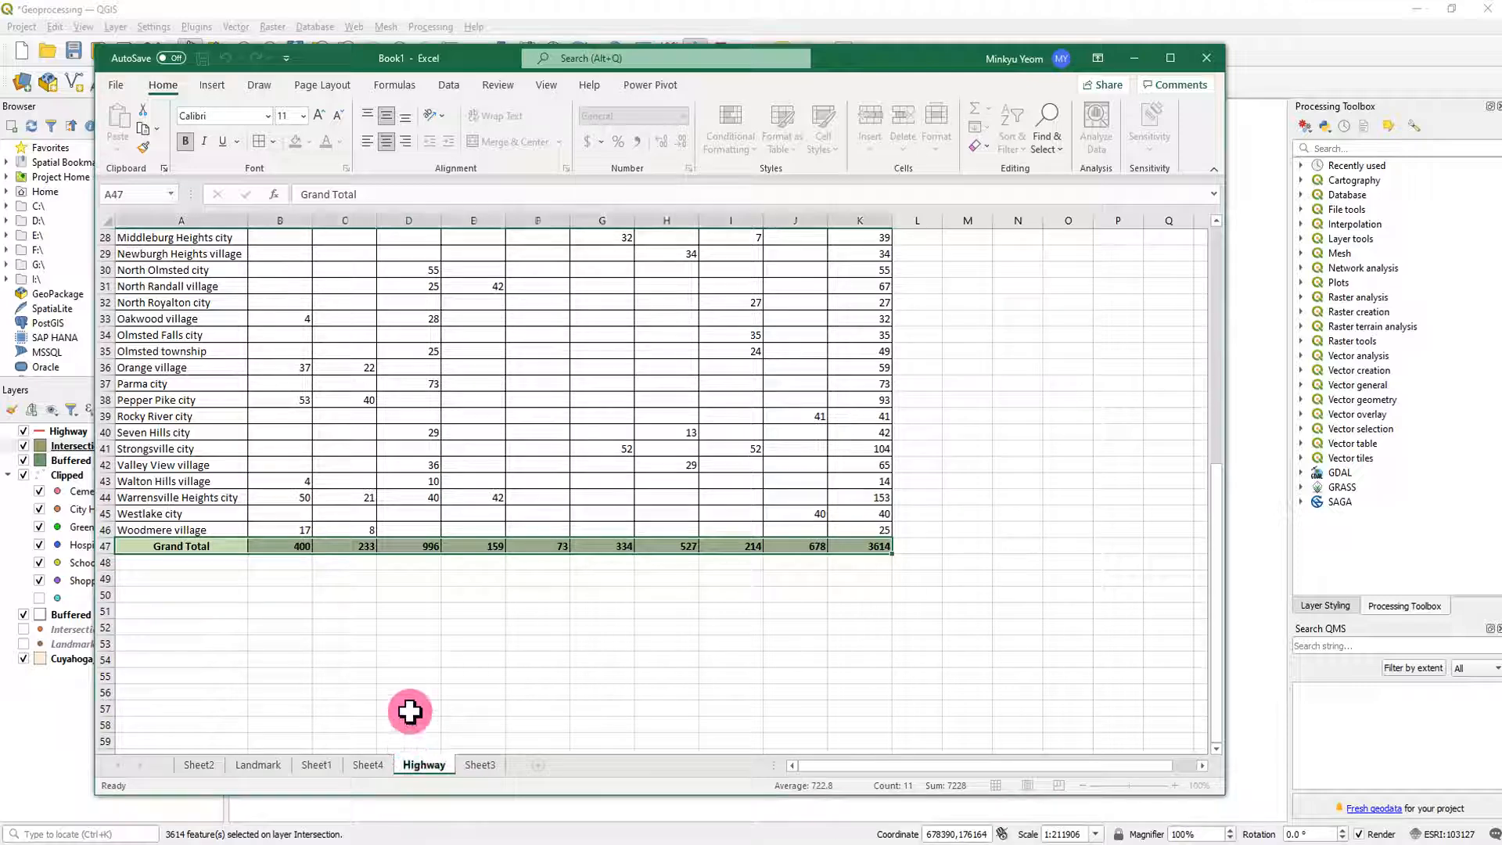
click(409, 708)
- On the Landmark sheet, replace the Row Labels header in A1 with City
click(262, 765)
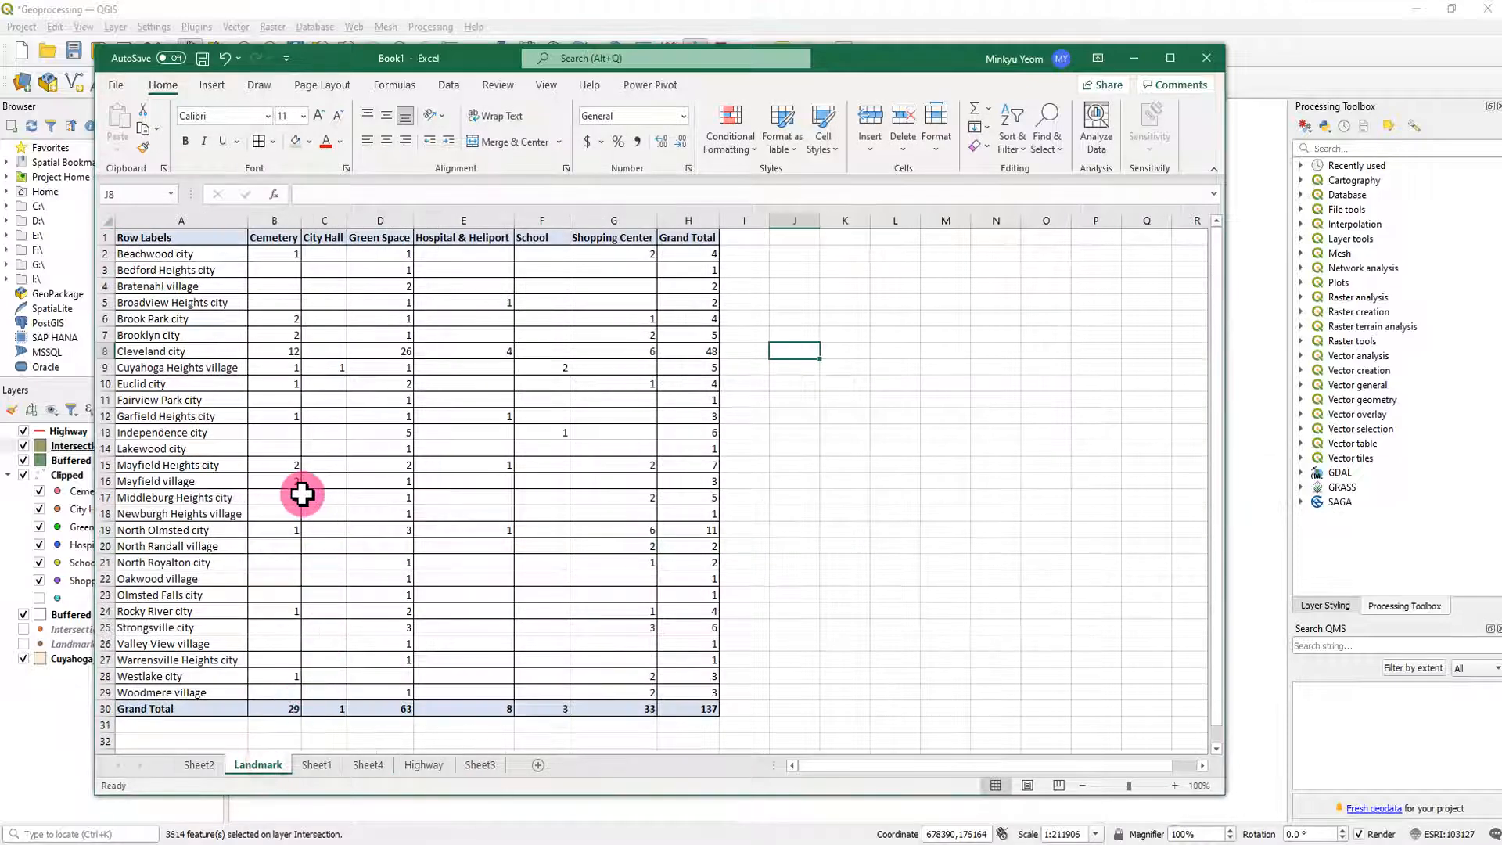
click(187, 237)
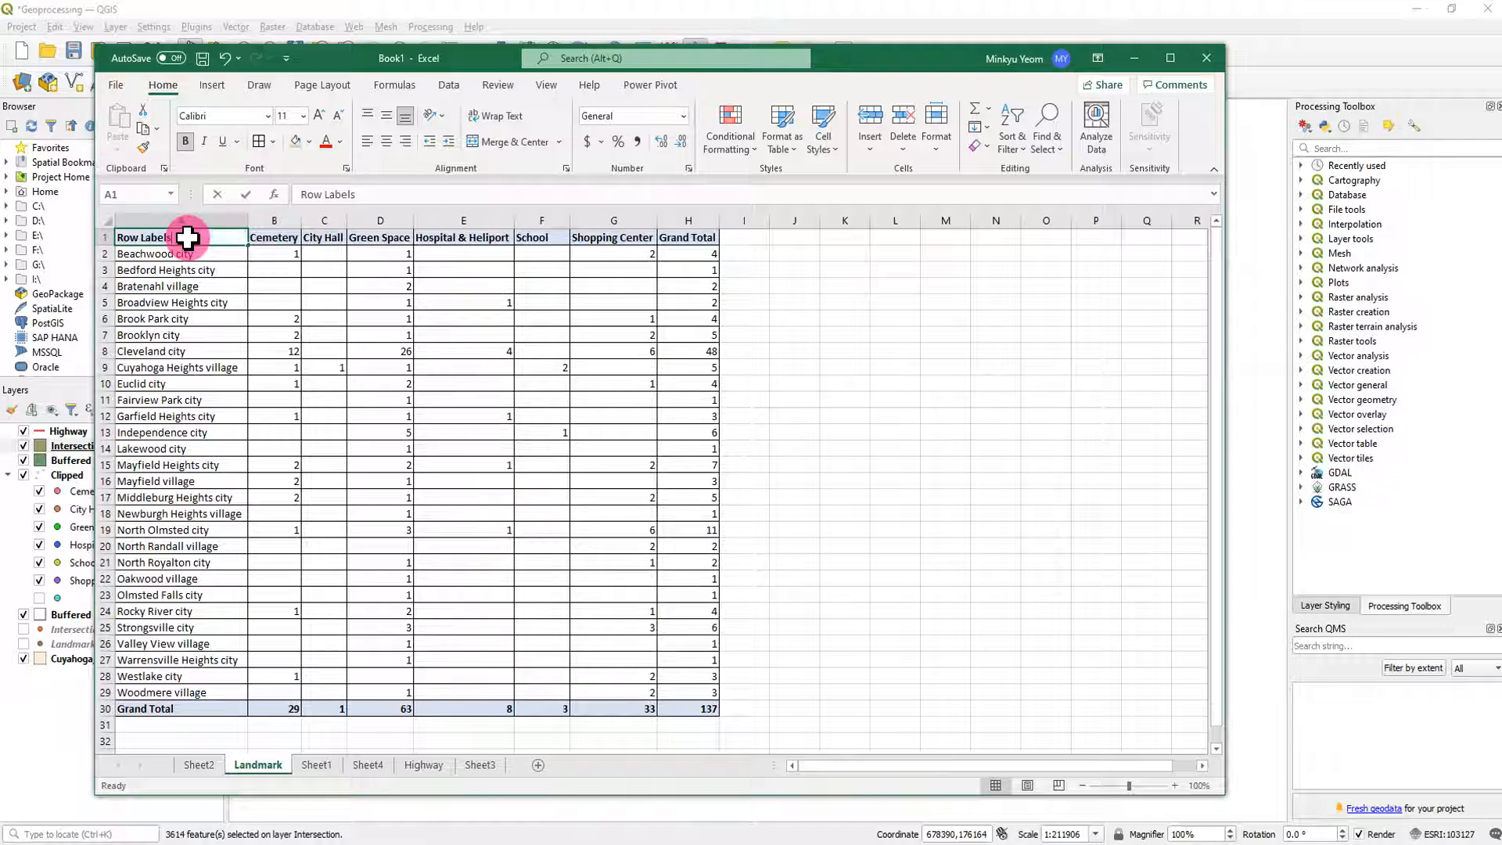
text(City)
click(335, 321)
- Centre the landmark table's header cells from City through Grand Total and the Grand Total label in A30
drag(188, 237, 681, 238)
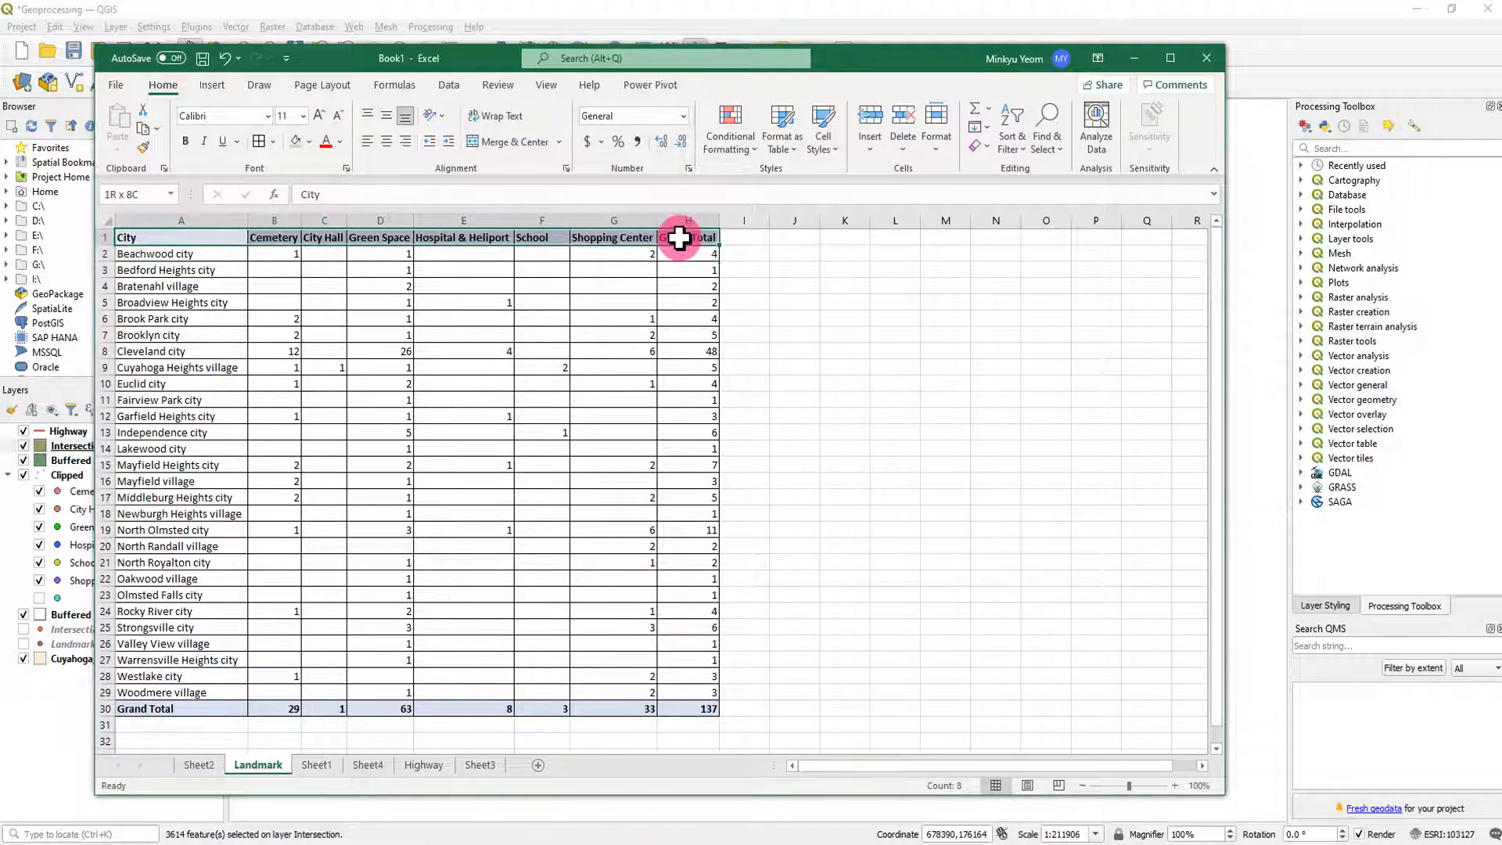
click(387, 118)
click(386, 141)
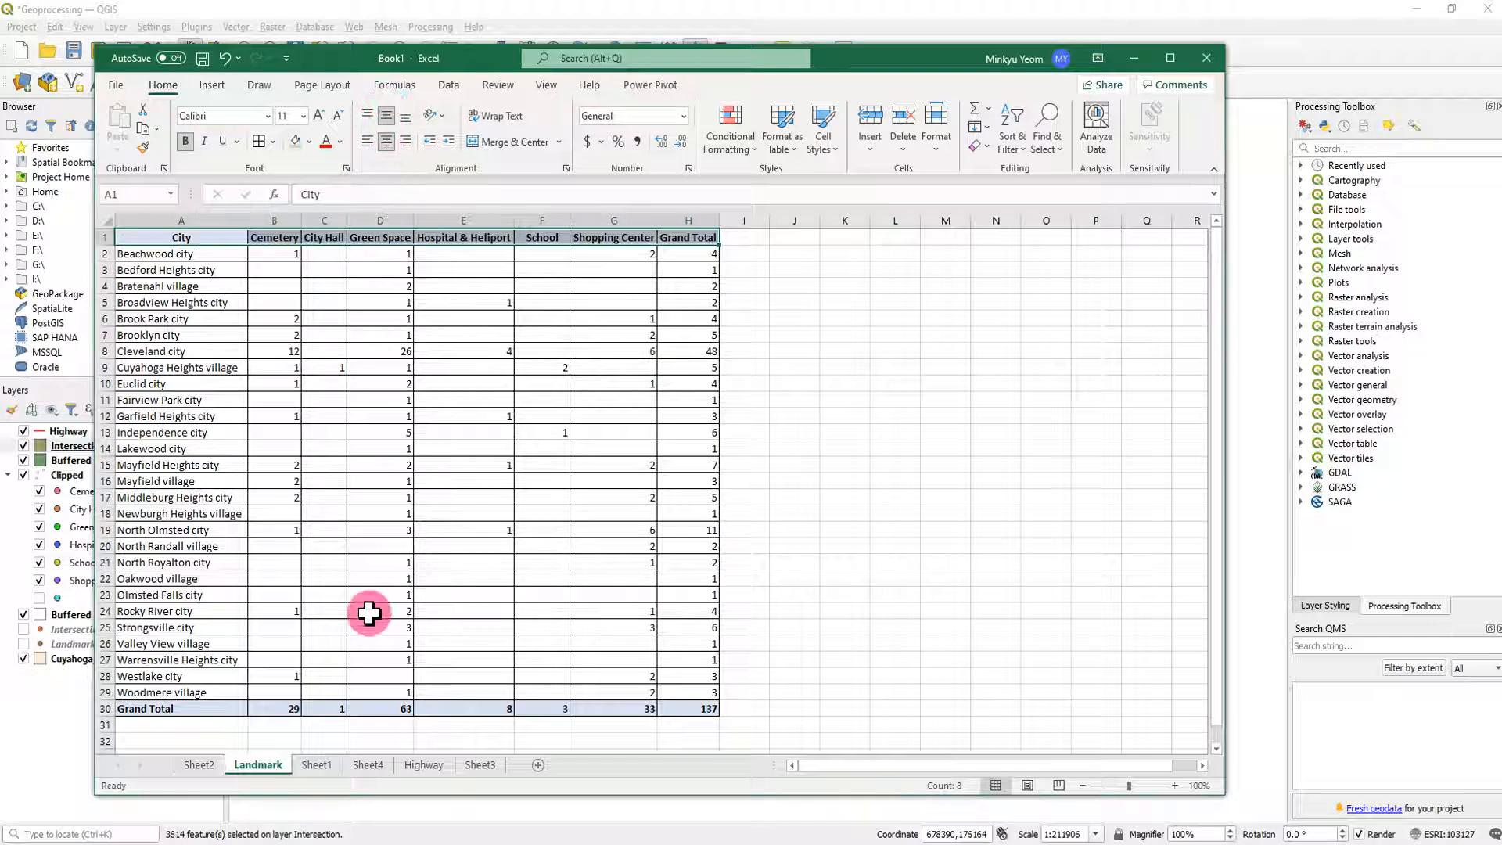
drag(183, 712, 671, 711)
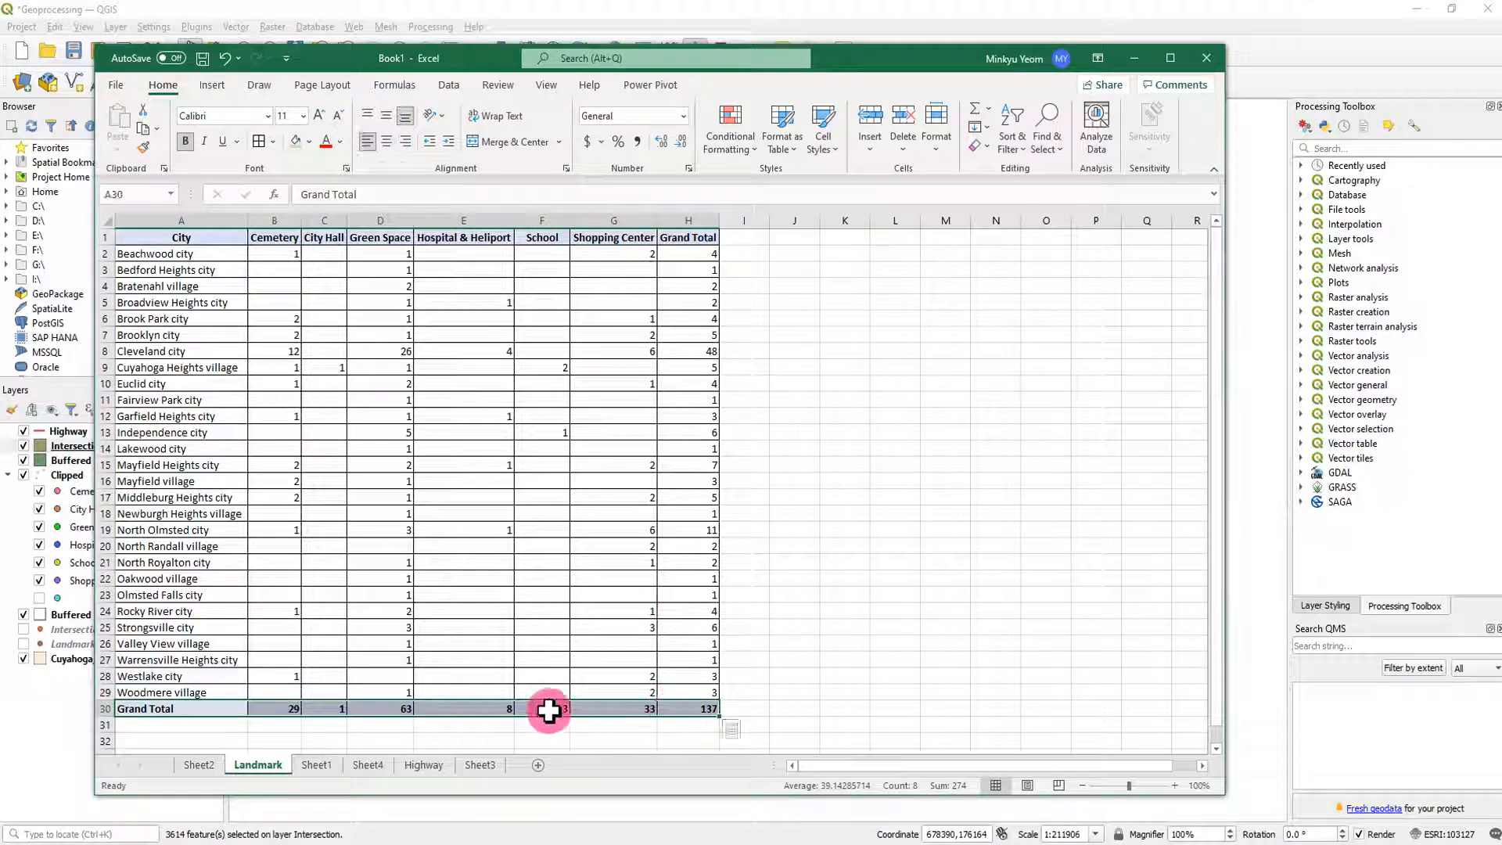
click(162, 708)
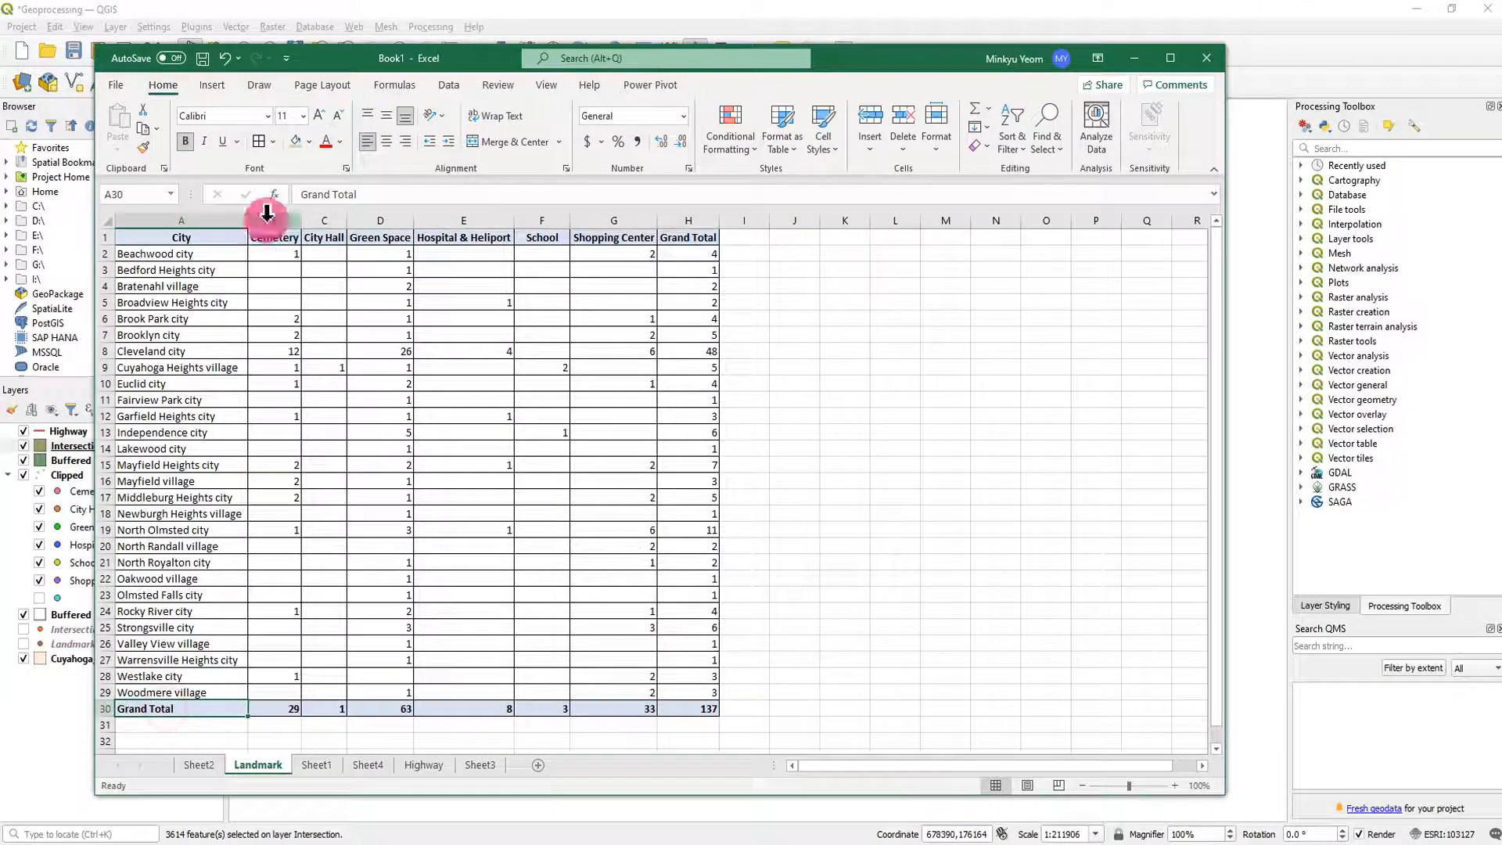
click(388, 141)
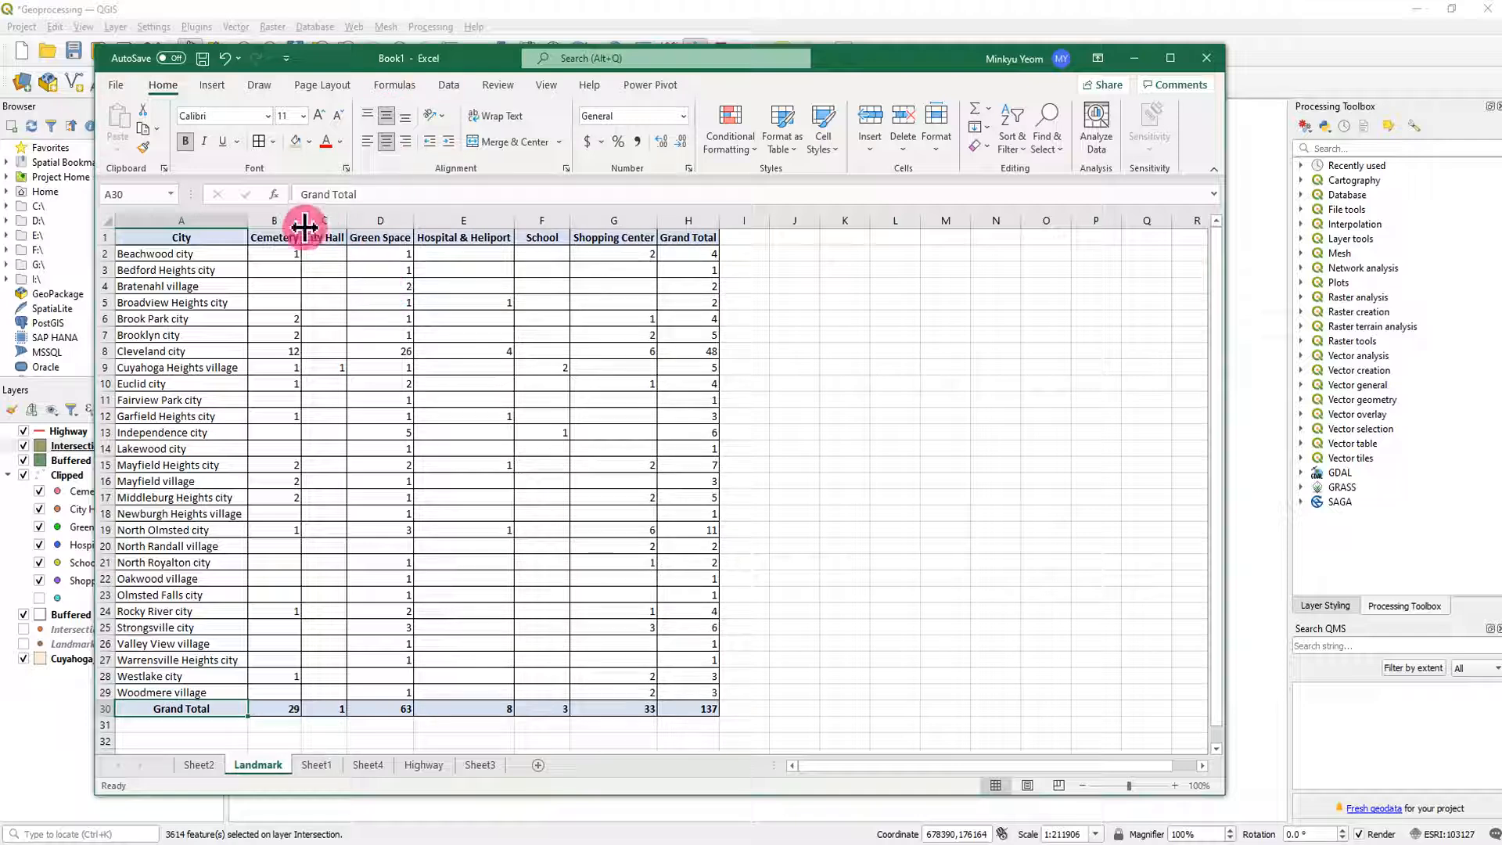
click(339, 335)
- Widen columns B through H of the landmark table to one equal width
click(473, 238)
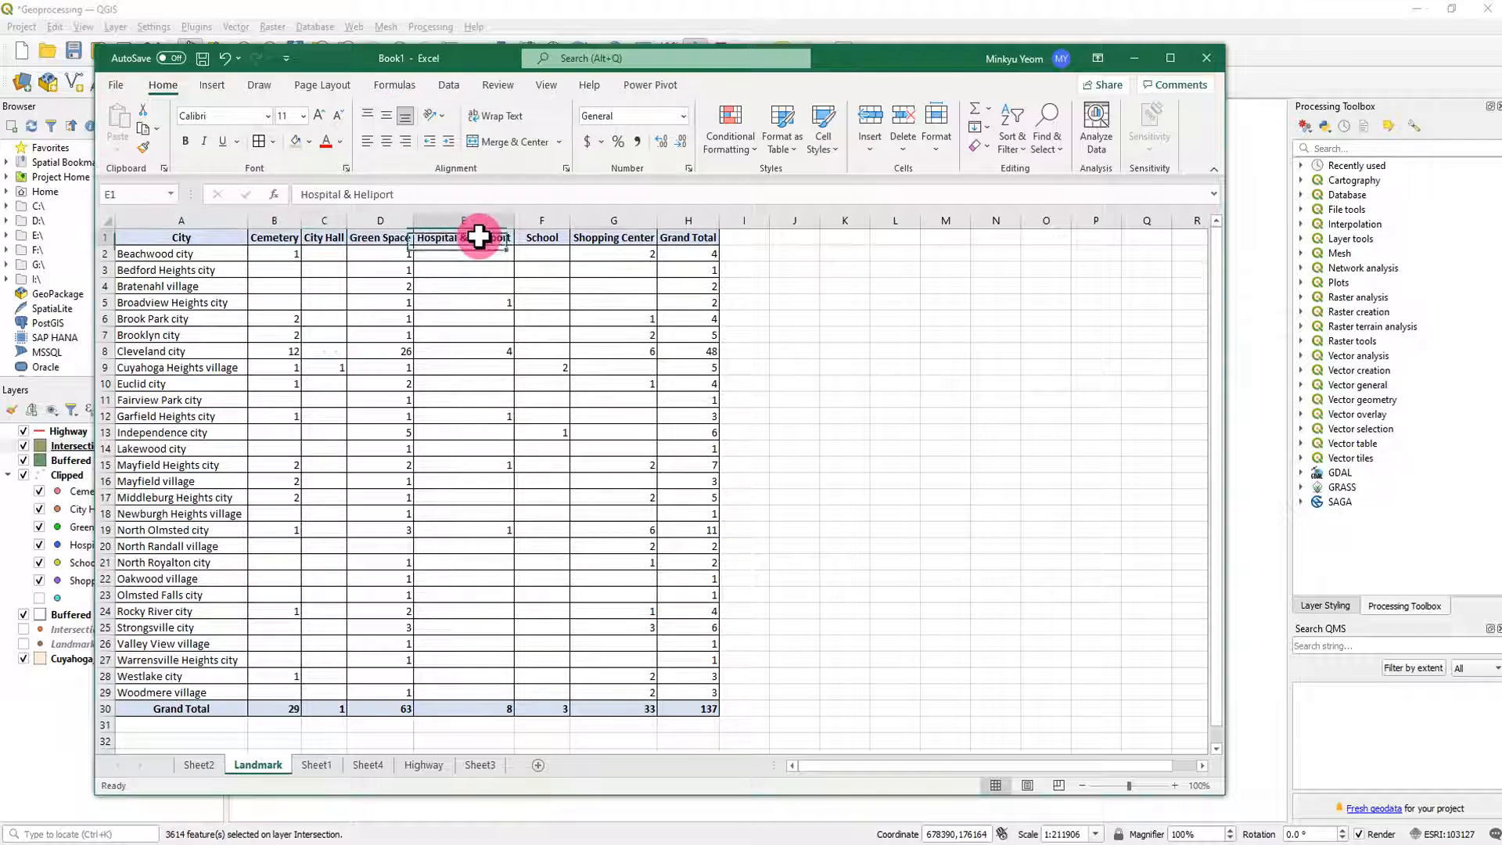
drag(285, 219, 738, 218)
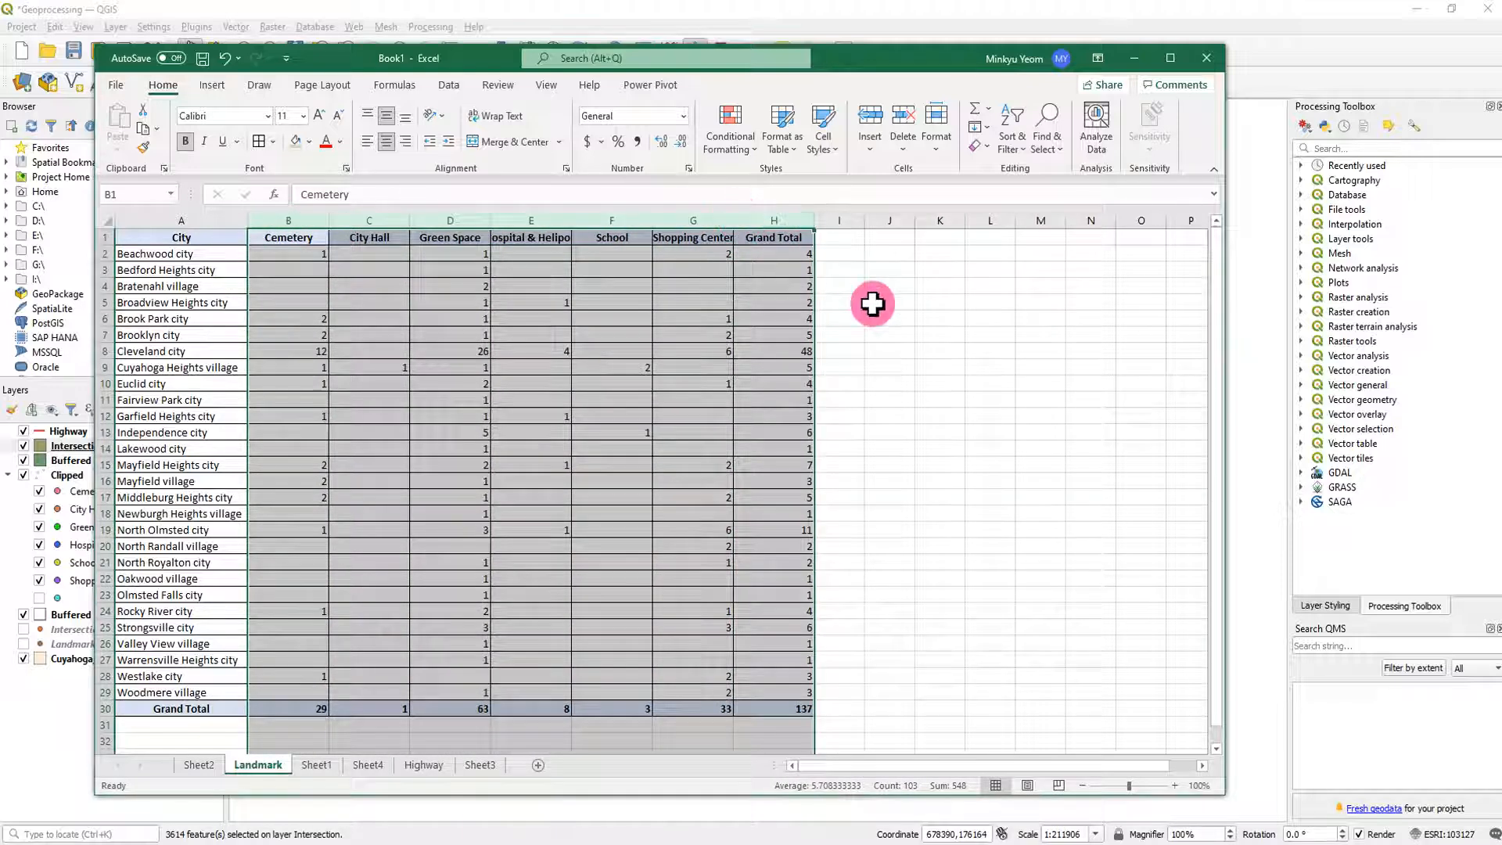
click(892, 319)
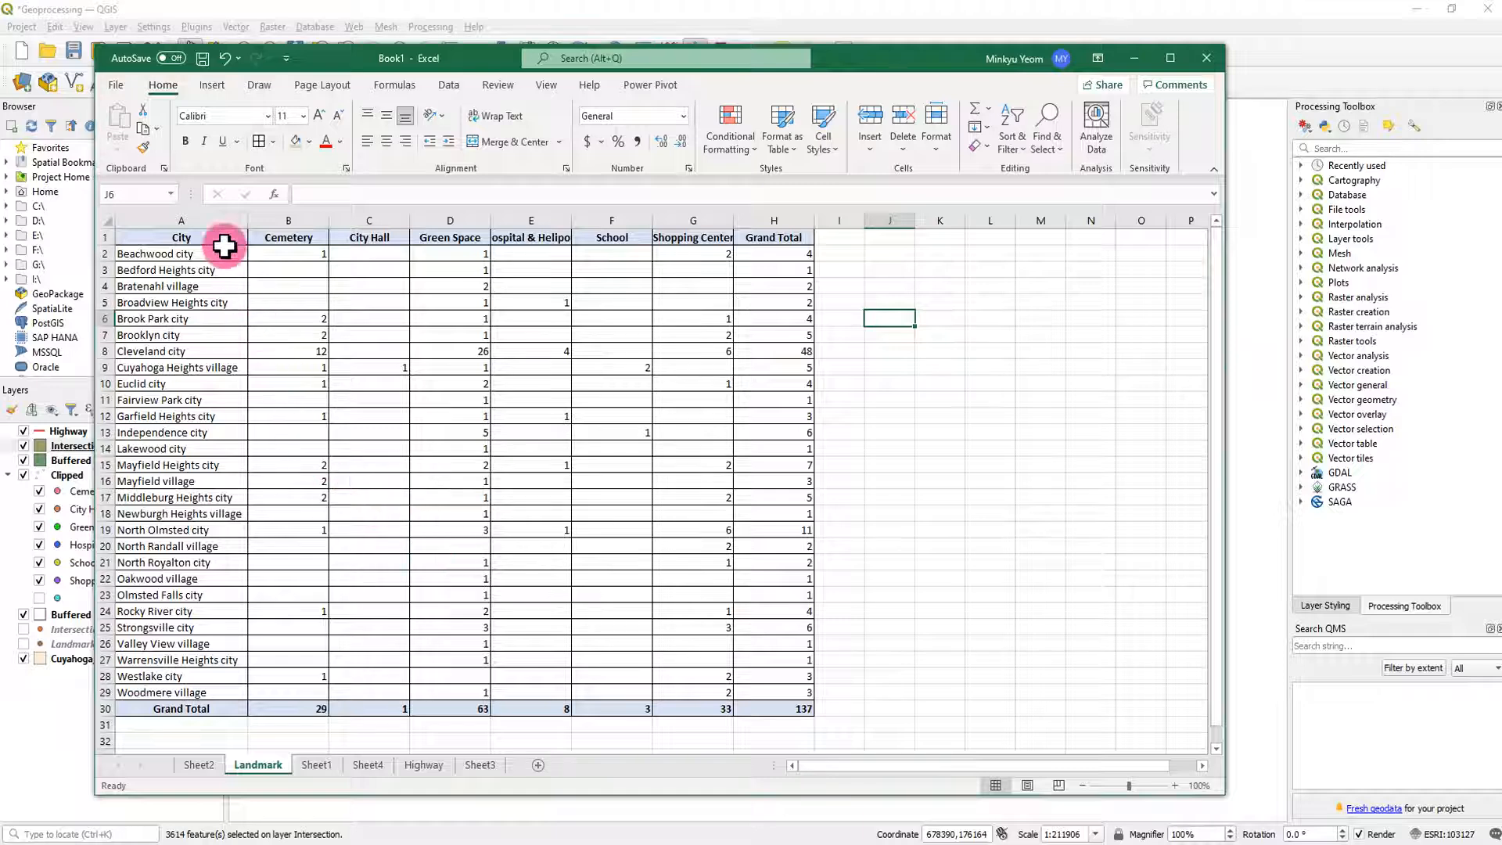
- Fill the header row and the Grand Total row of the landmark table with light green
drag(216, 233, 765, 238)
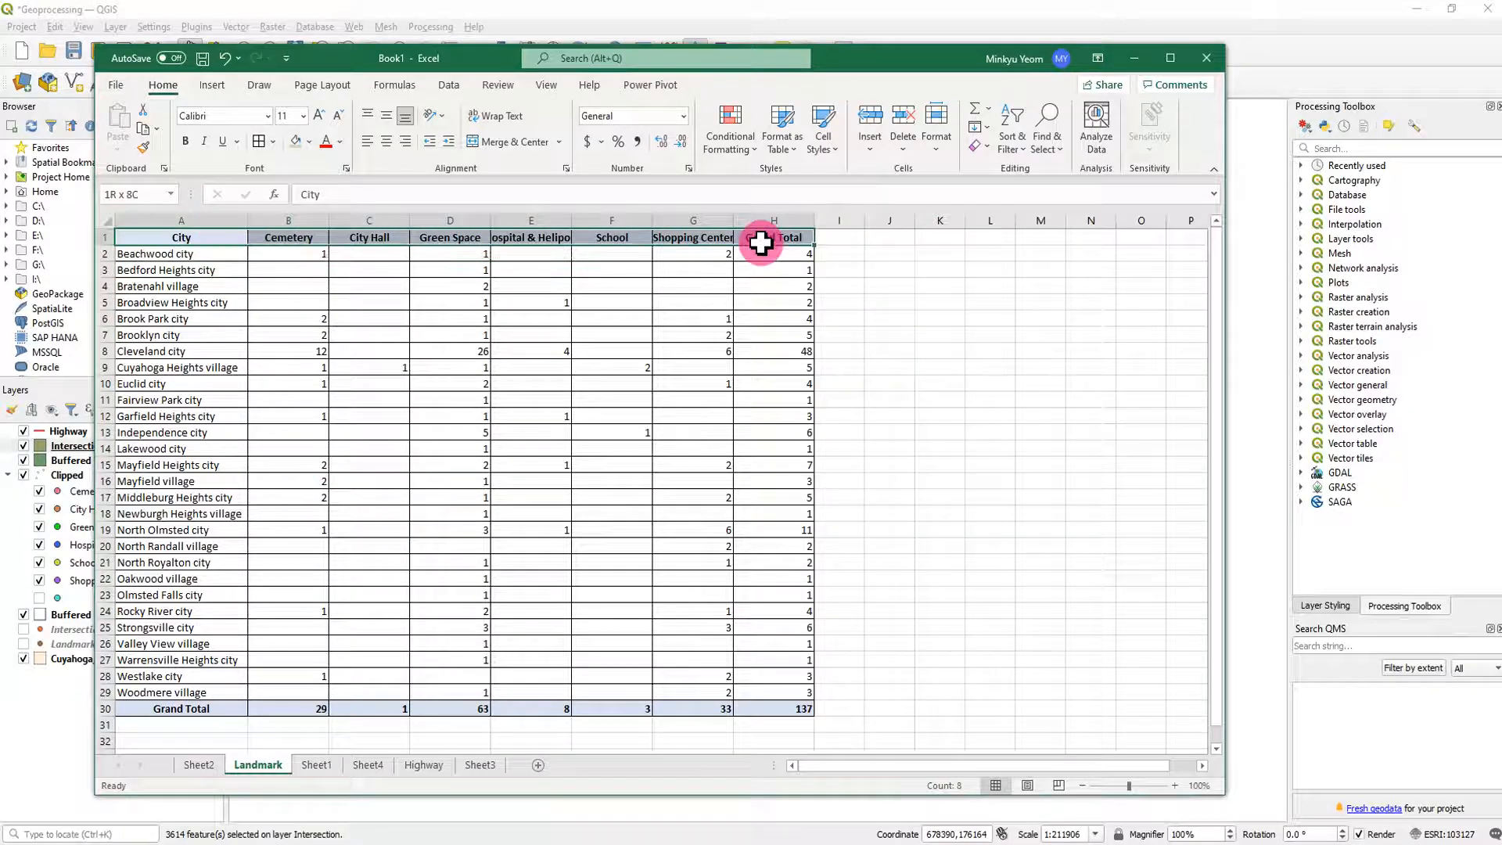
click(297, 143)
drag(201, 709, 779, 708)
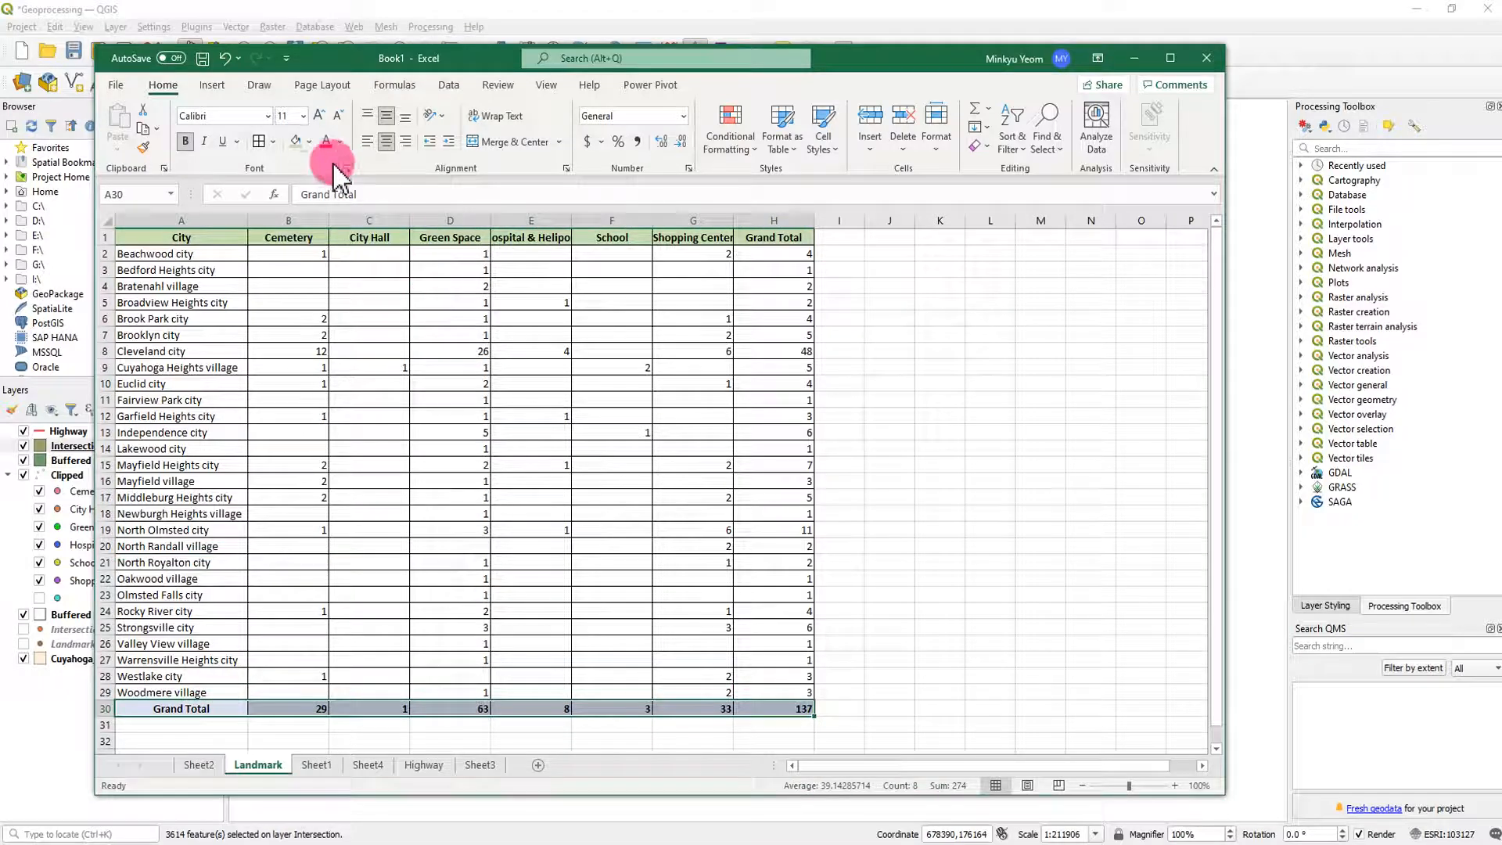
click(298, 141)
click(887, 464)
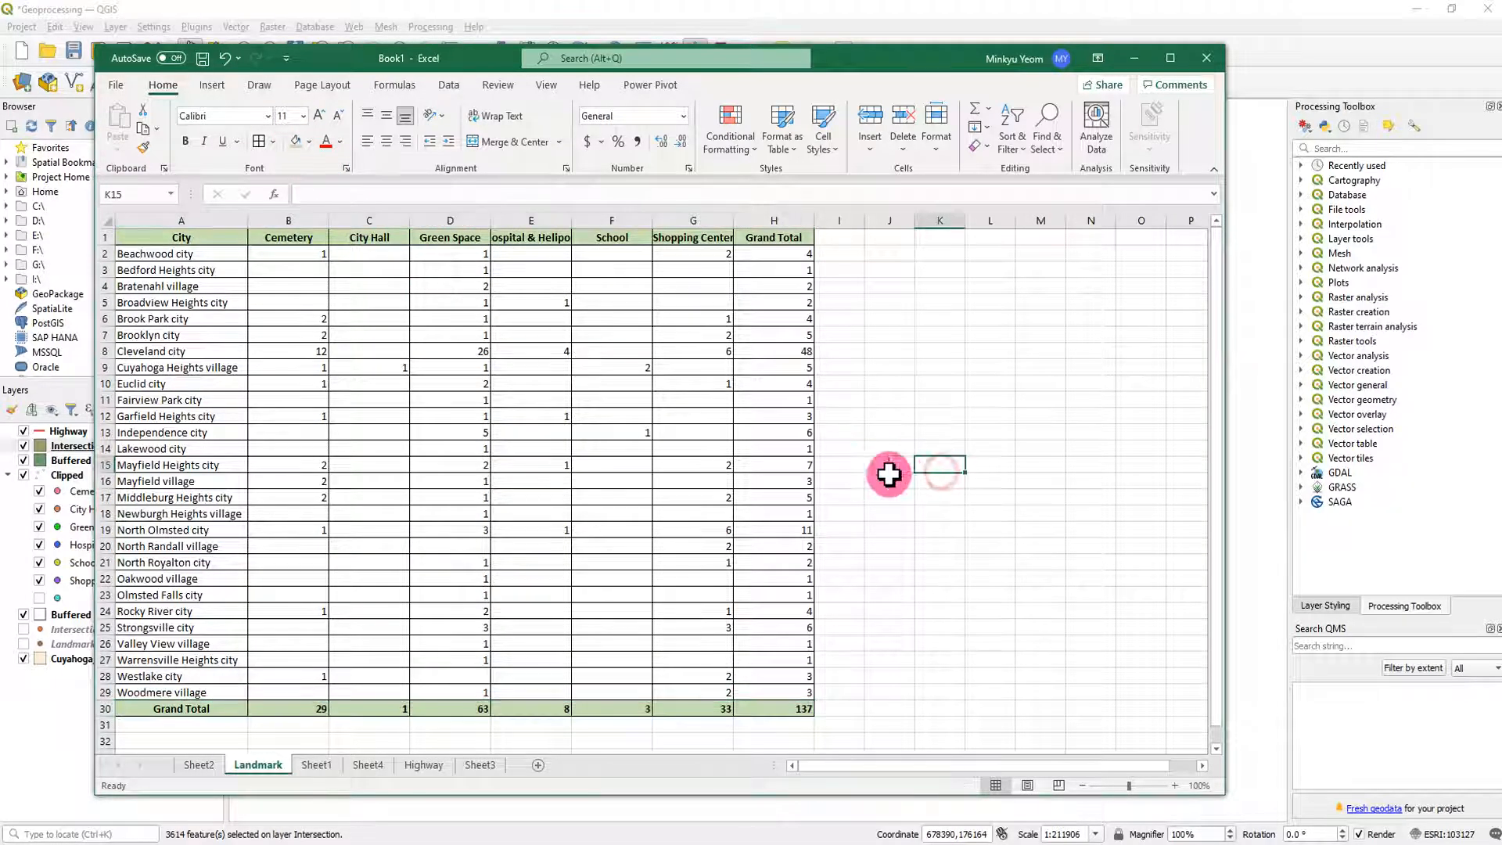
- Move the Highway sheet directly after the Landmark sheet
click(423, 765)
drag(380, 771, 317, 765)
- Switch to the Geoprocessing Assignment document in Word and check which tables and city breakdowns it asks for
drag(0, 148, 1142, 62)
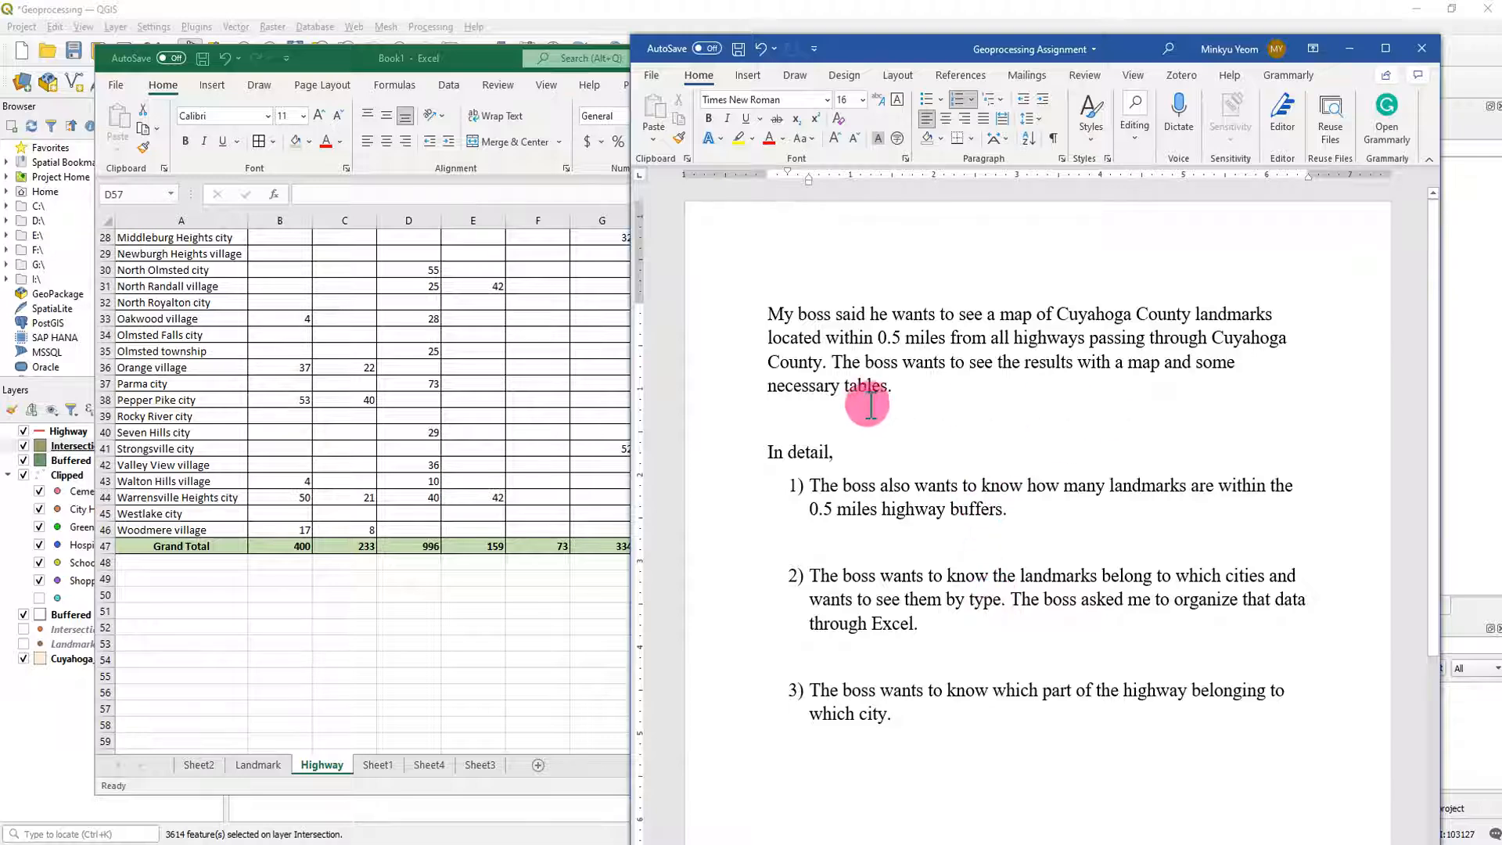
drag(792, 391, 863, 385)
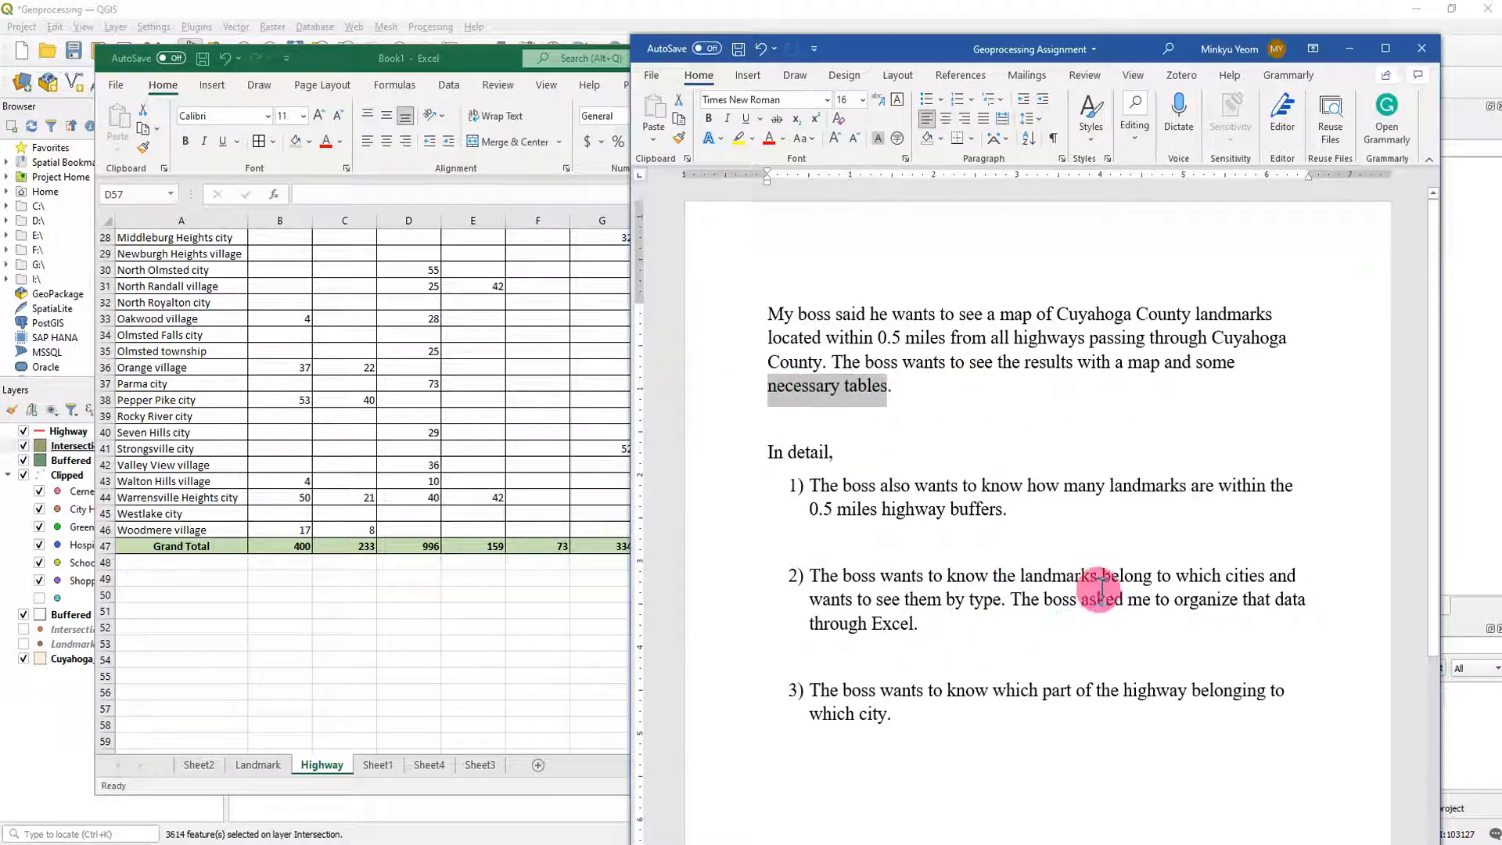
drag(1010, 577, 1150, 576)
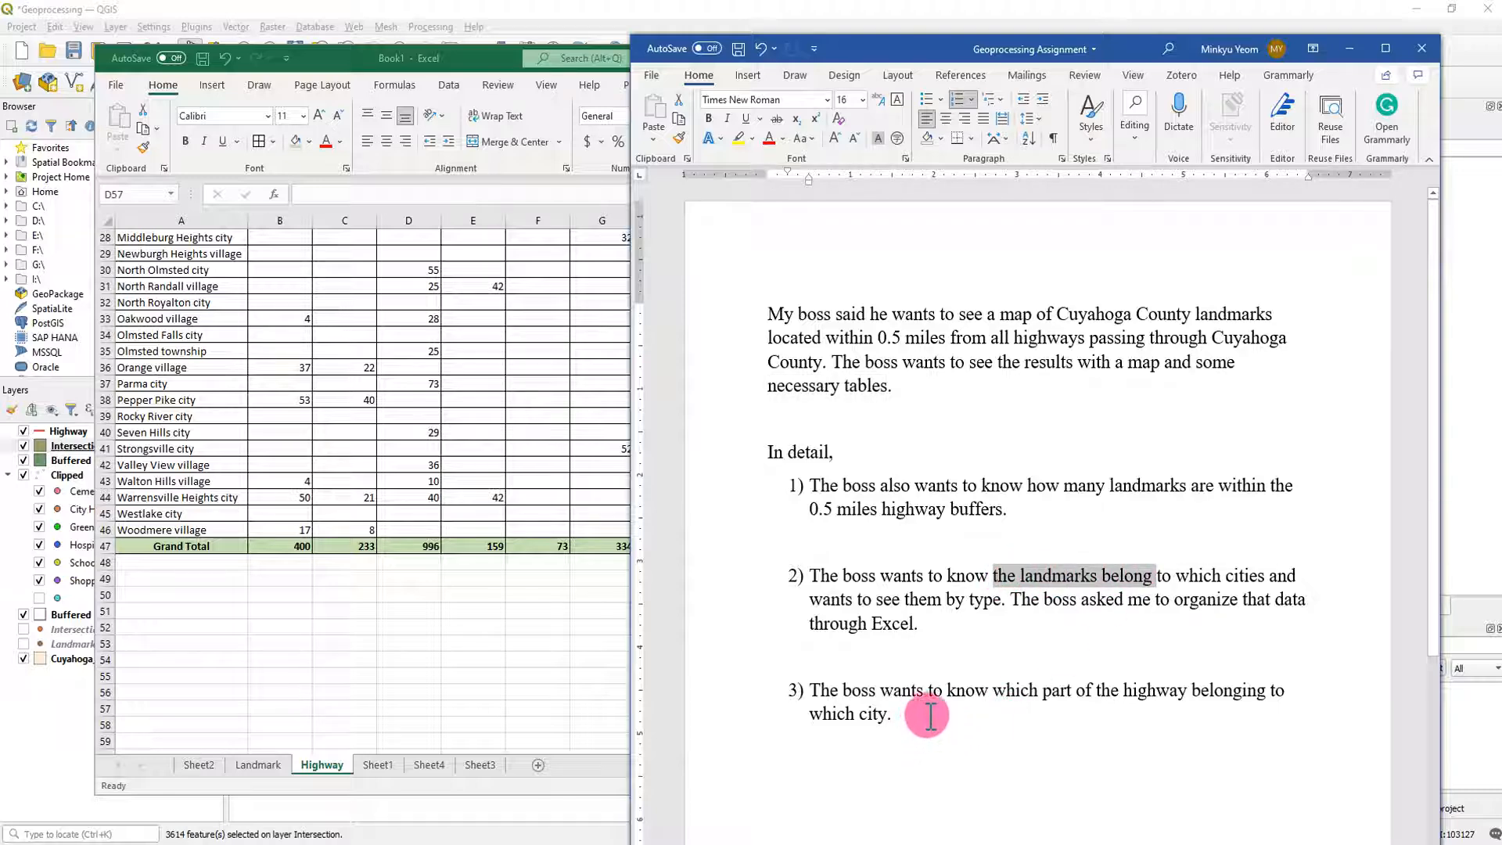
click(961, 712)
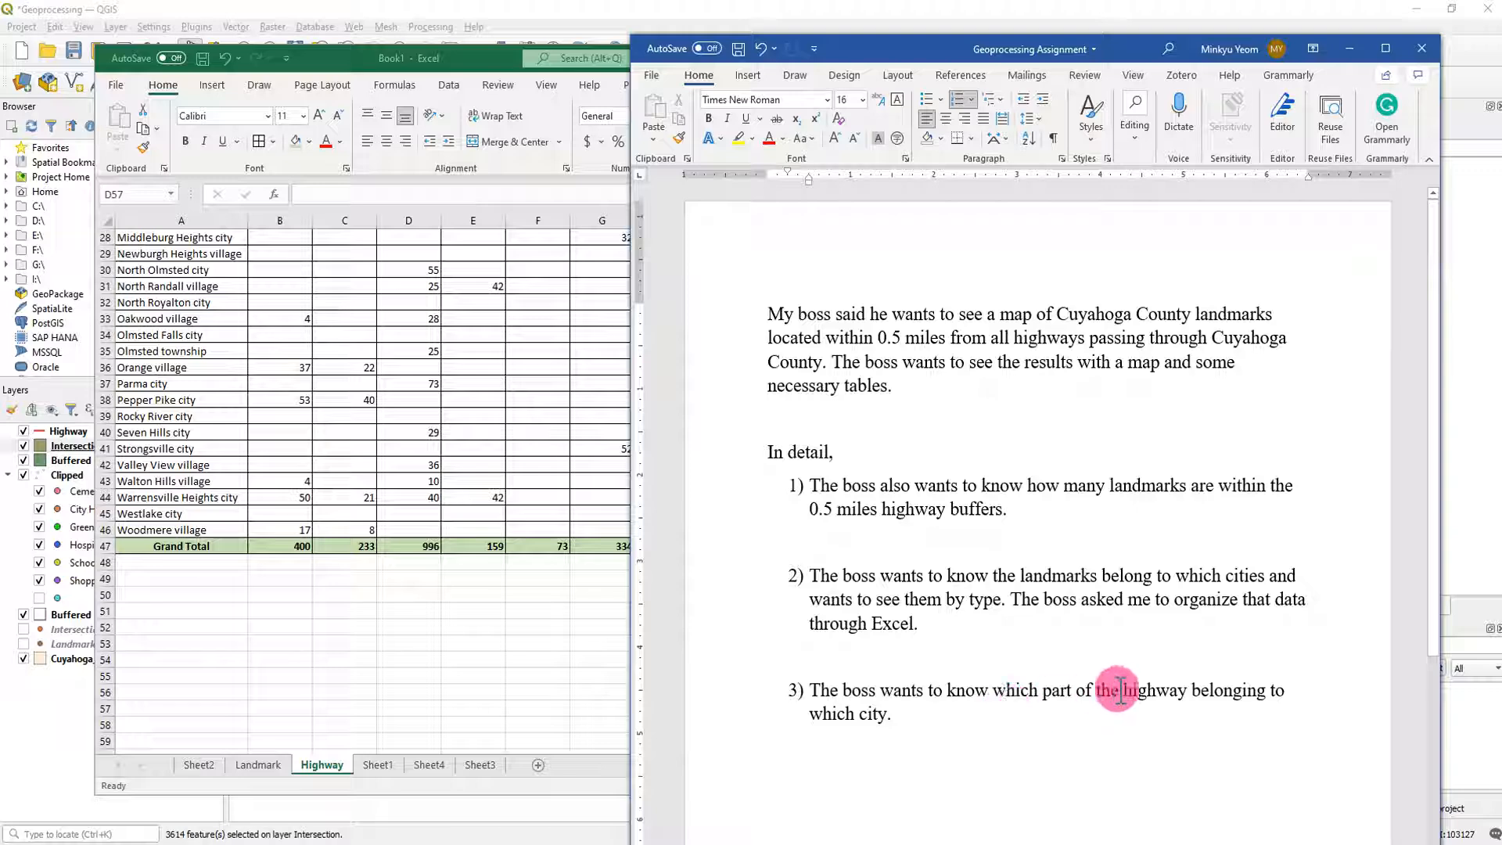
- Return to the Excel workbook and review the Highway table, plus the Landmark table's columns from Cemetery to Grand Total
click(317, 765)
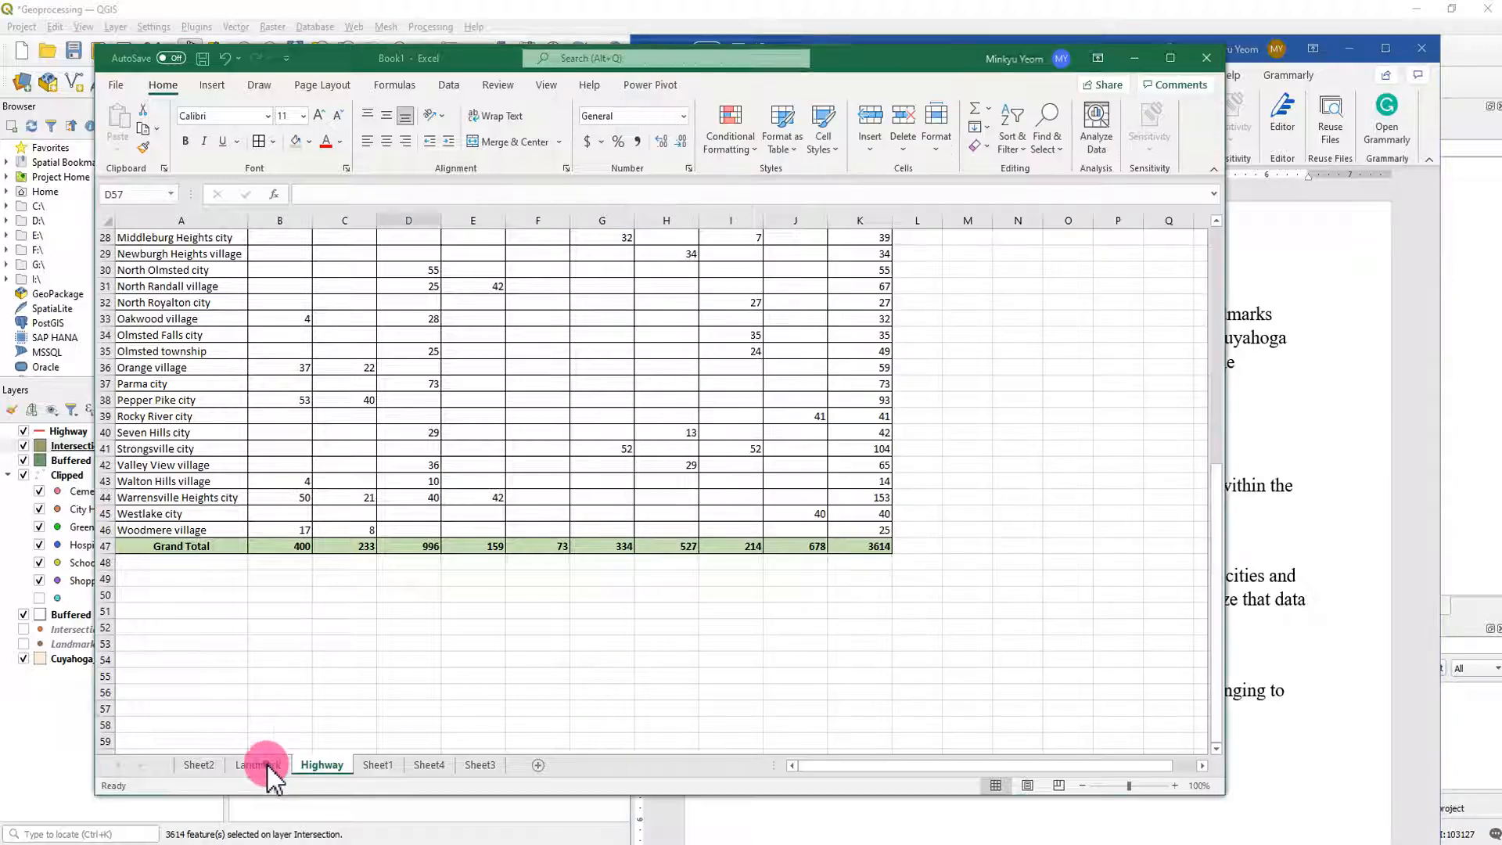
click(520, 672)
scroll(546, 626, up, 9)
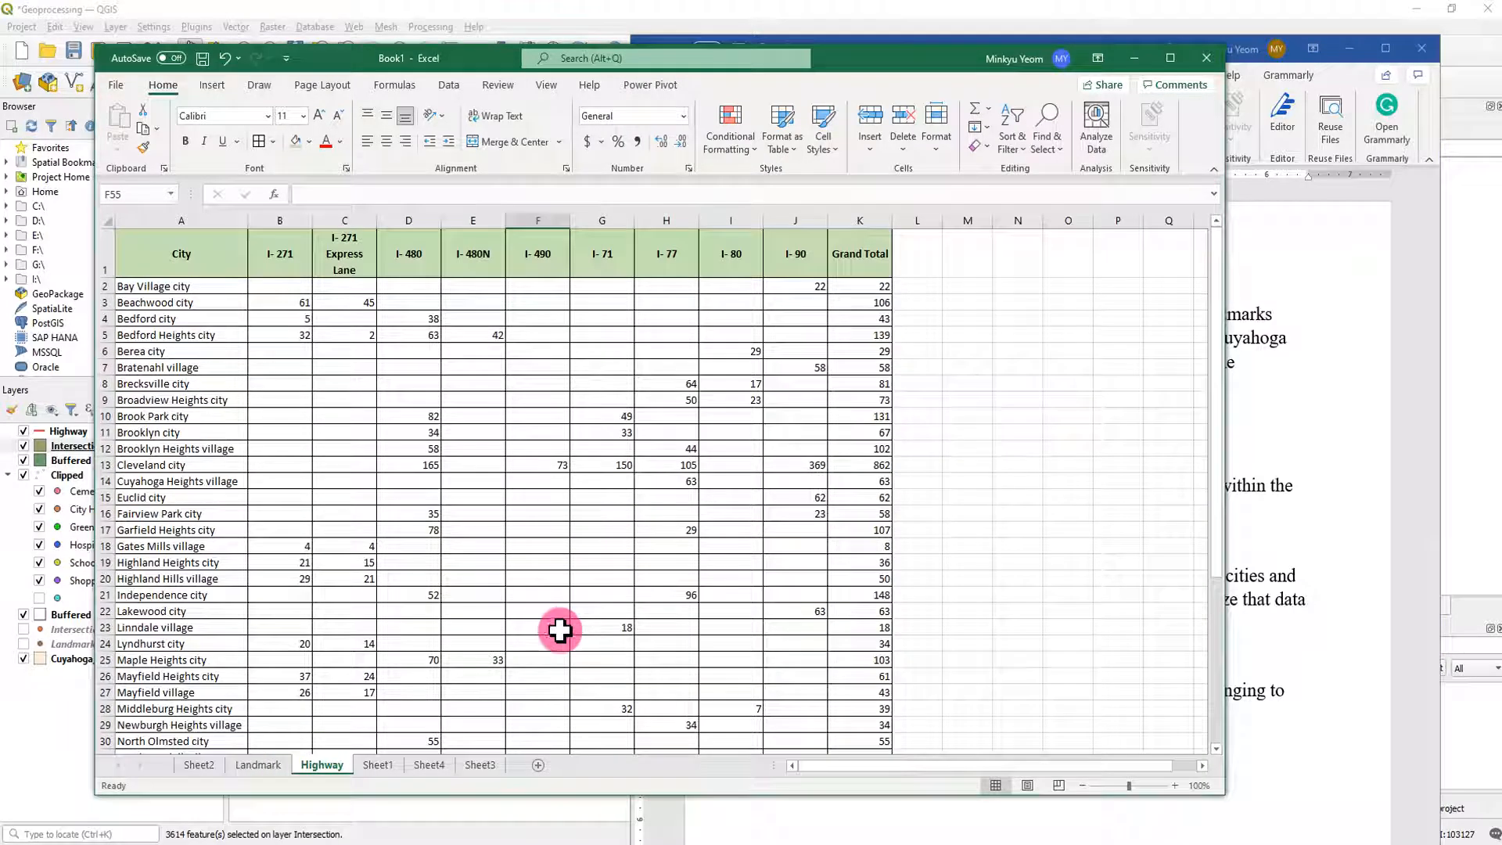
click(255, 765)
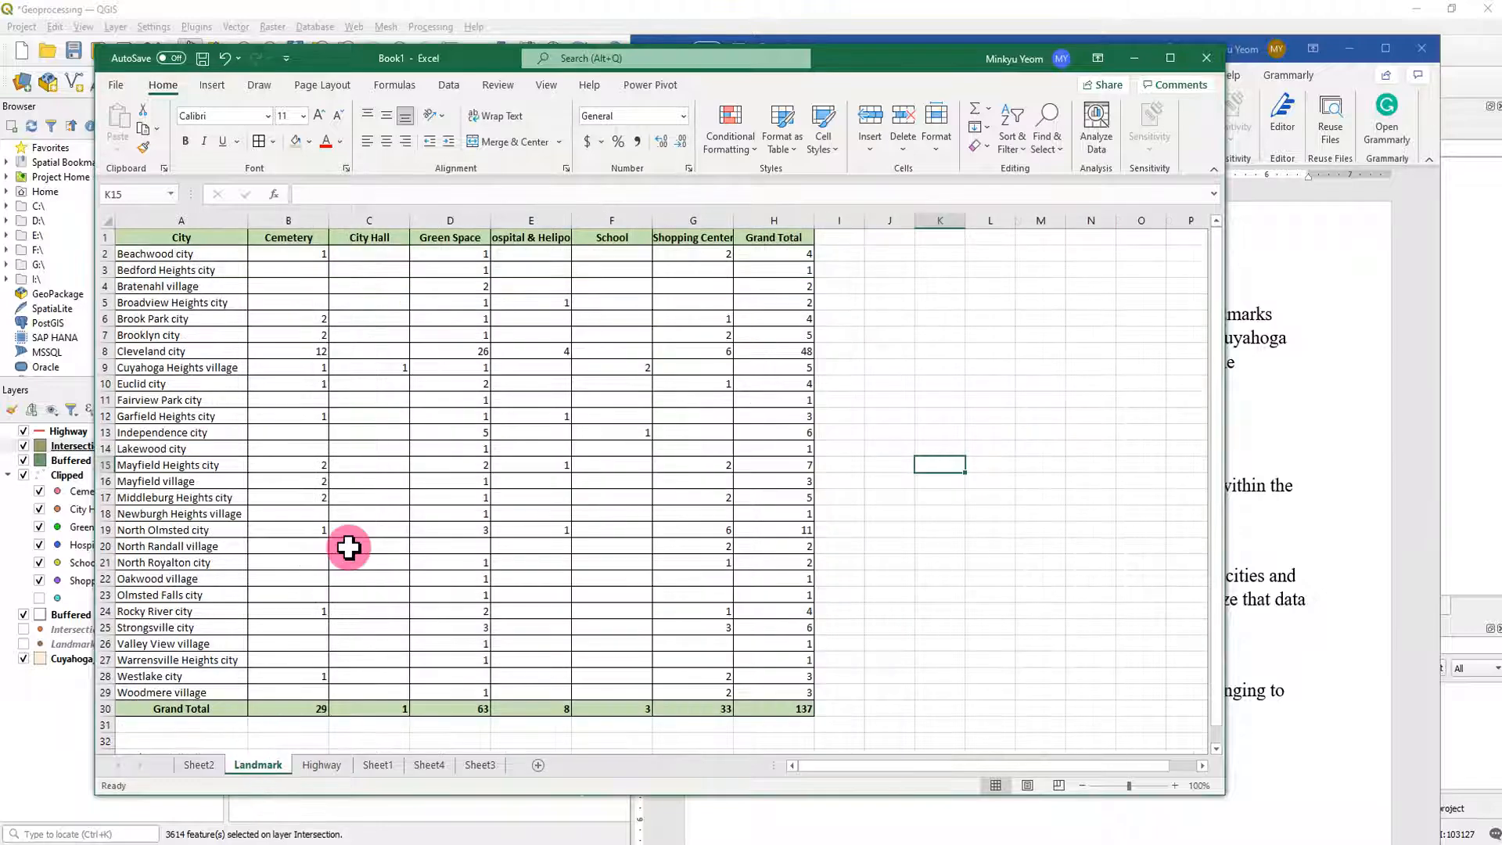
click(275, 238)
click(358, 238)
click(443, 238)
click(500, 235)
click(607, 234)
click(701, 235)
click(775, 237)
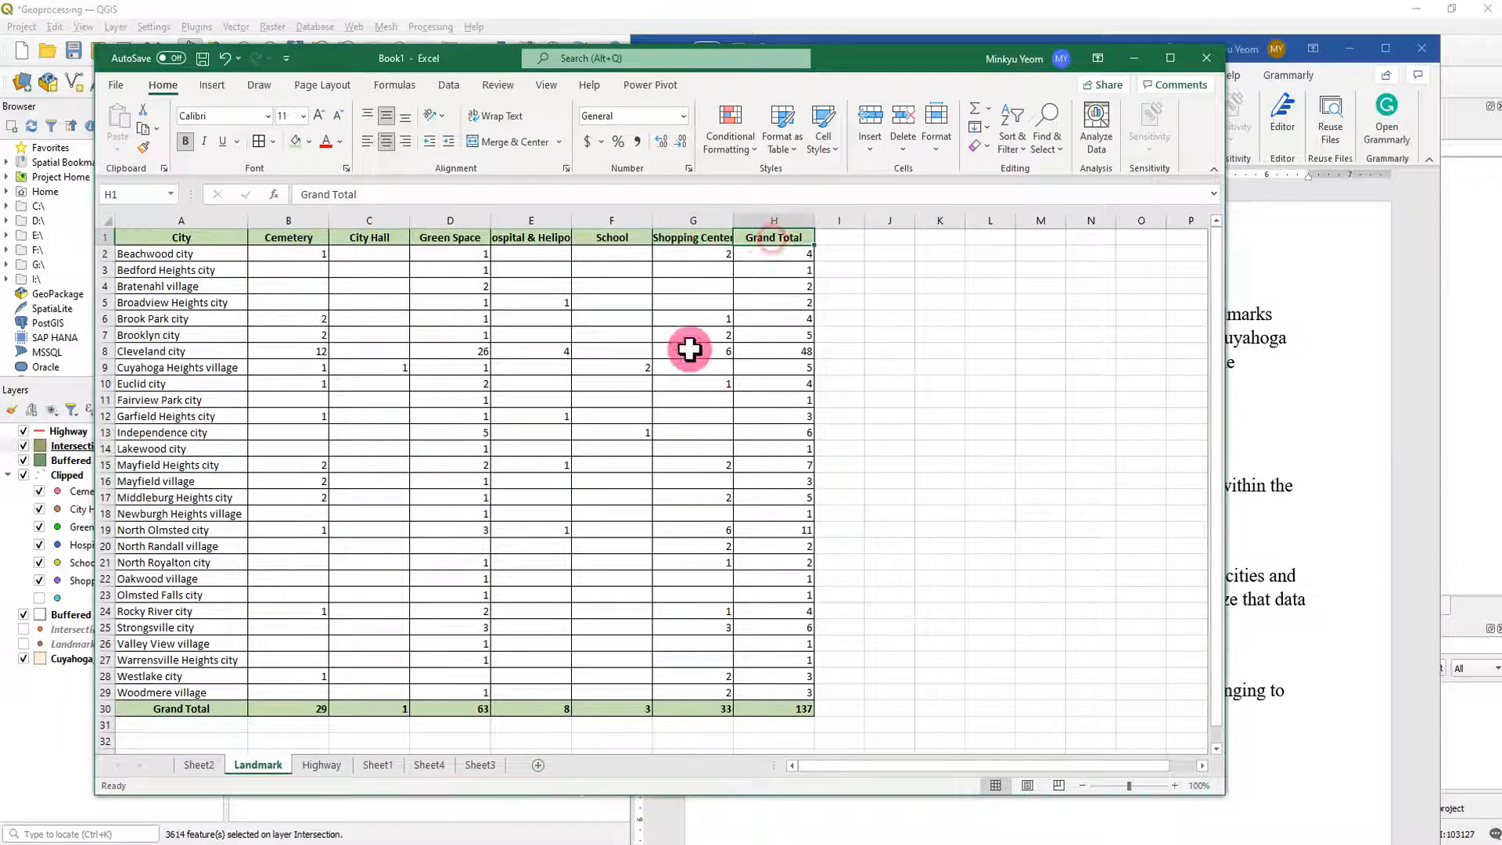
- Review the Highway sheet's highway columns, such as I-271, I-480 and I-71, and compare with the Landmark sheet
click(322, 766)
click(294, 270)
click(369, 248)
click(439, 254)
click(503, 258)
click(552, 257)
click(603, 258)
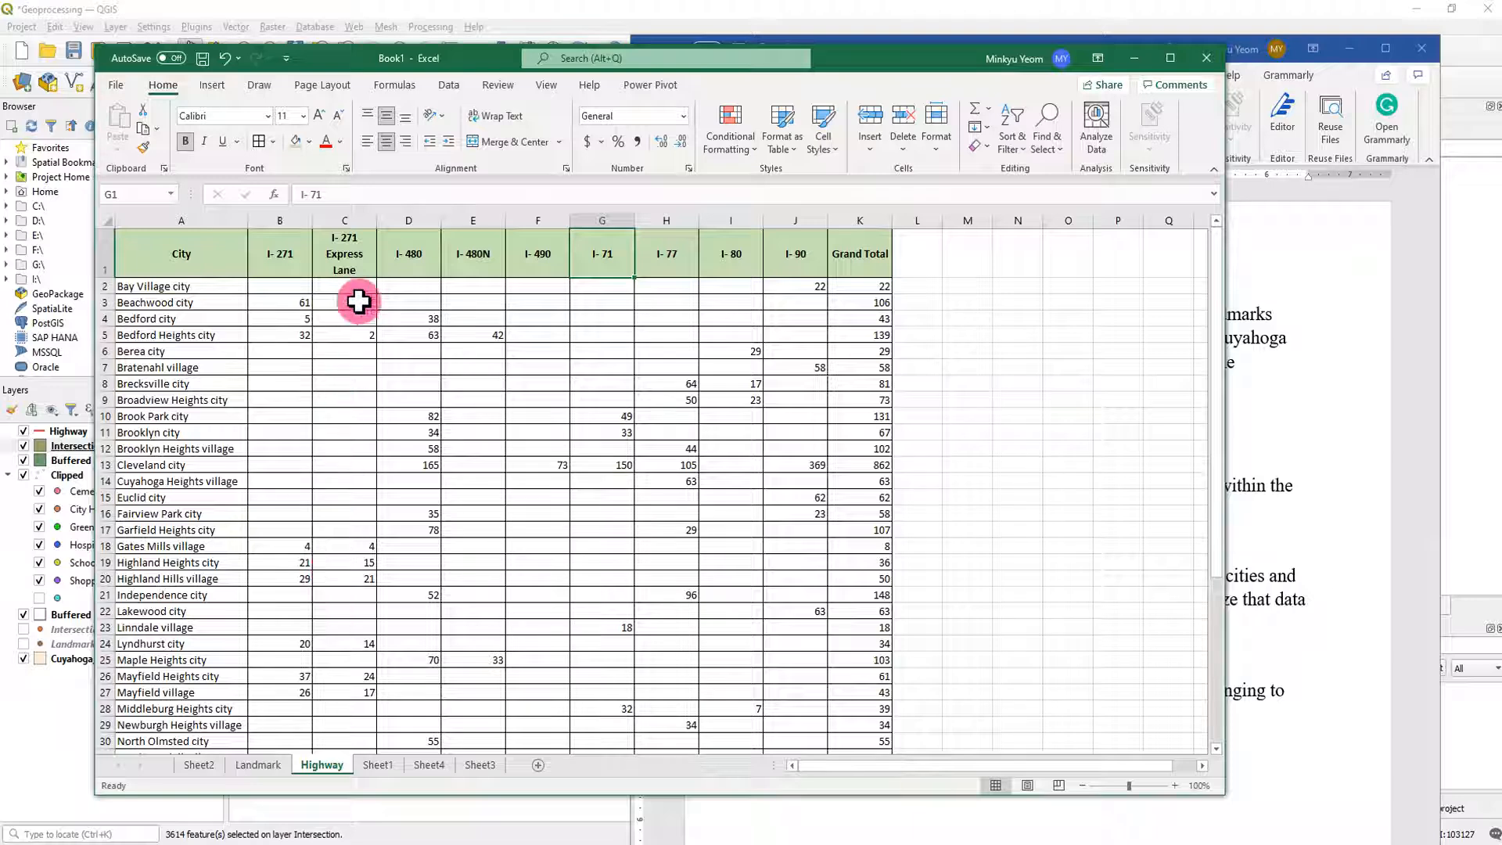
click(268, 242)
click(369, 244)
click(479, 260)
click(603, 266)
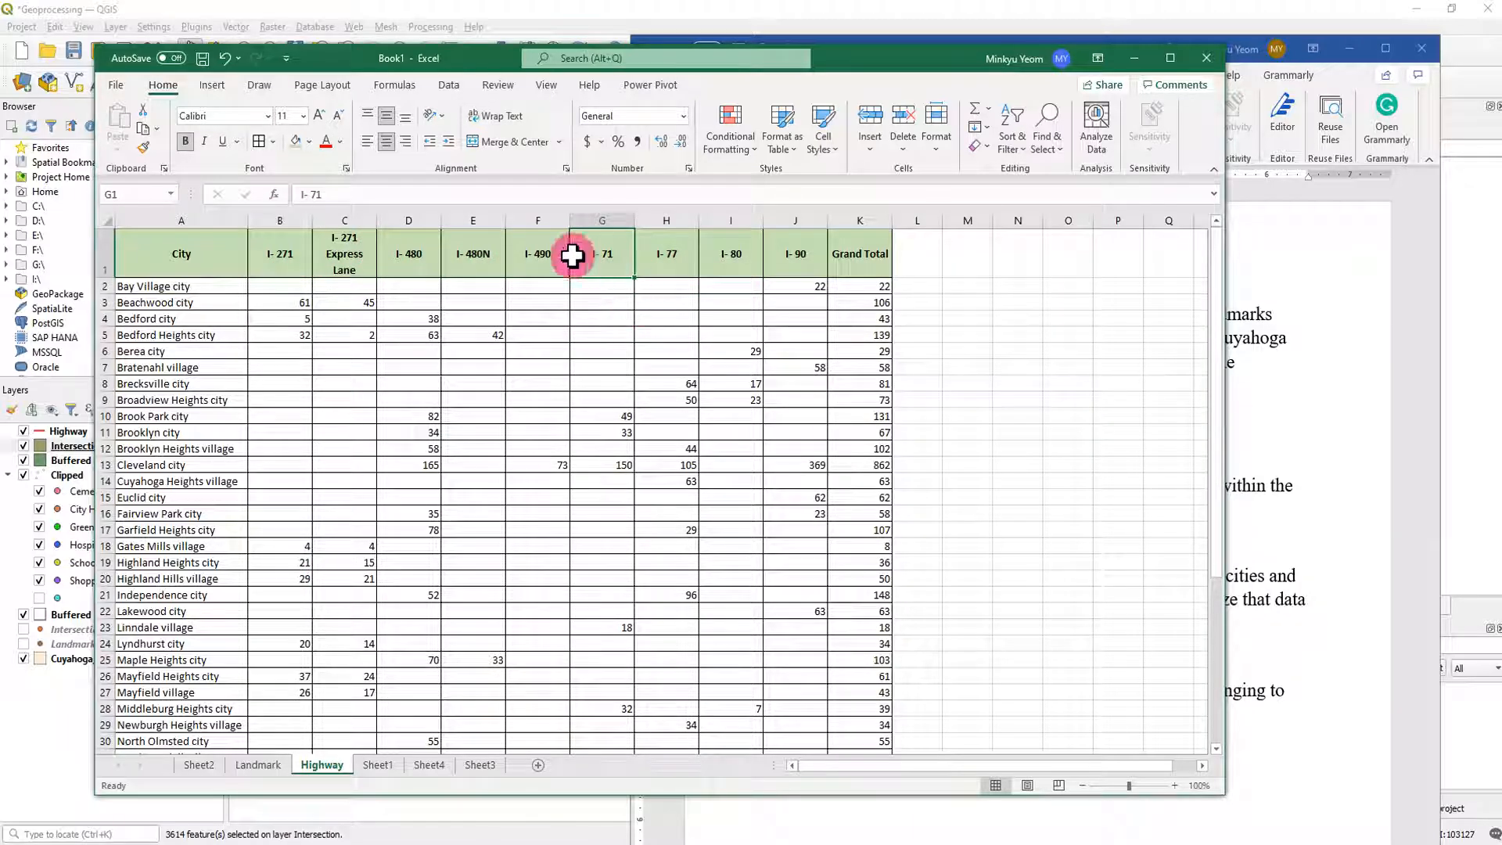
click(258, 765)
click(322, 765)
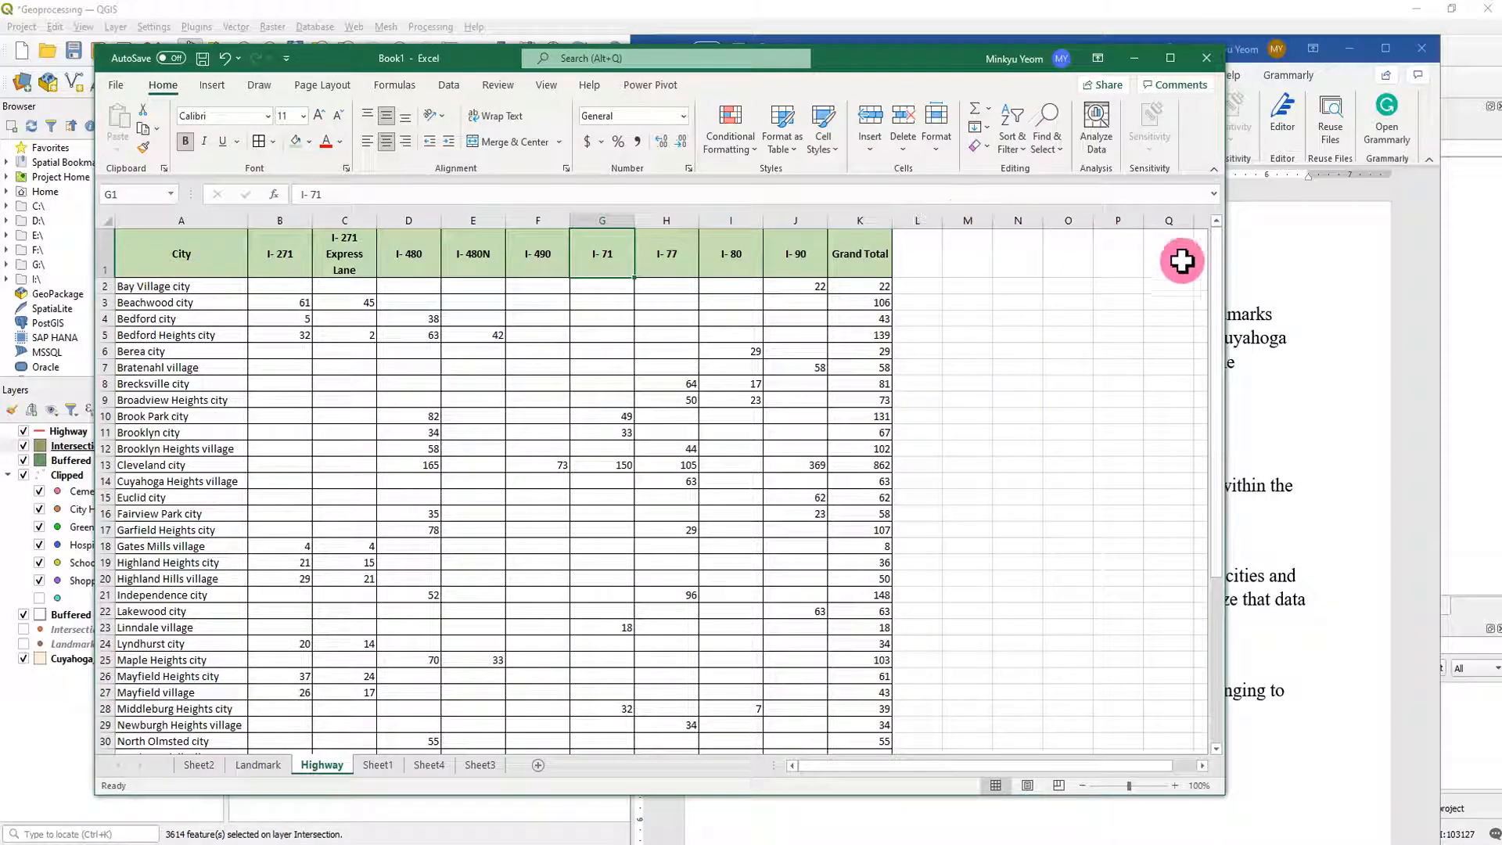
- Return to QGIS with Excel and Word minimized, close the Intersection attribute table and deselect all features
click(1134, 61)
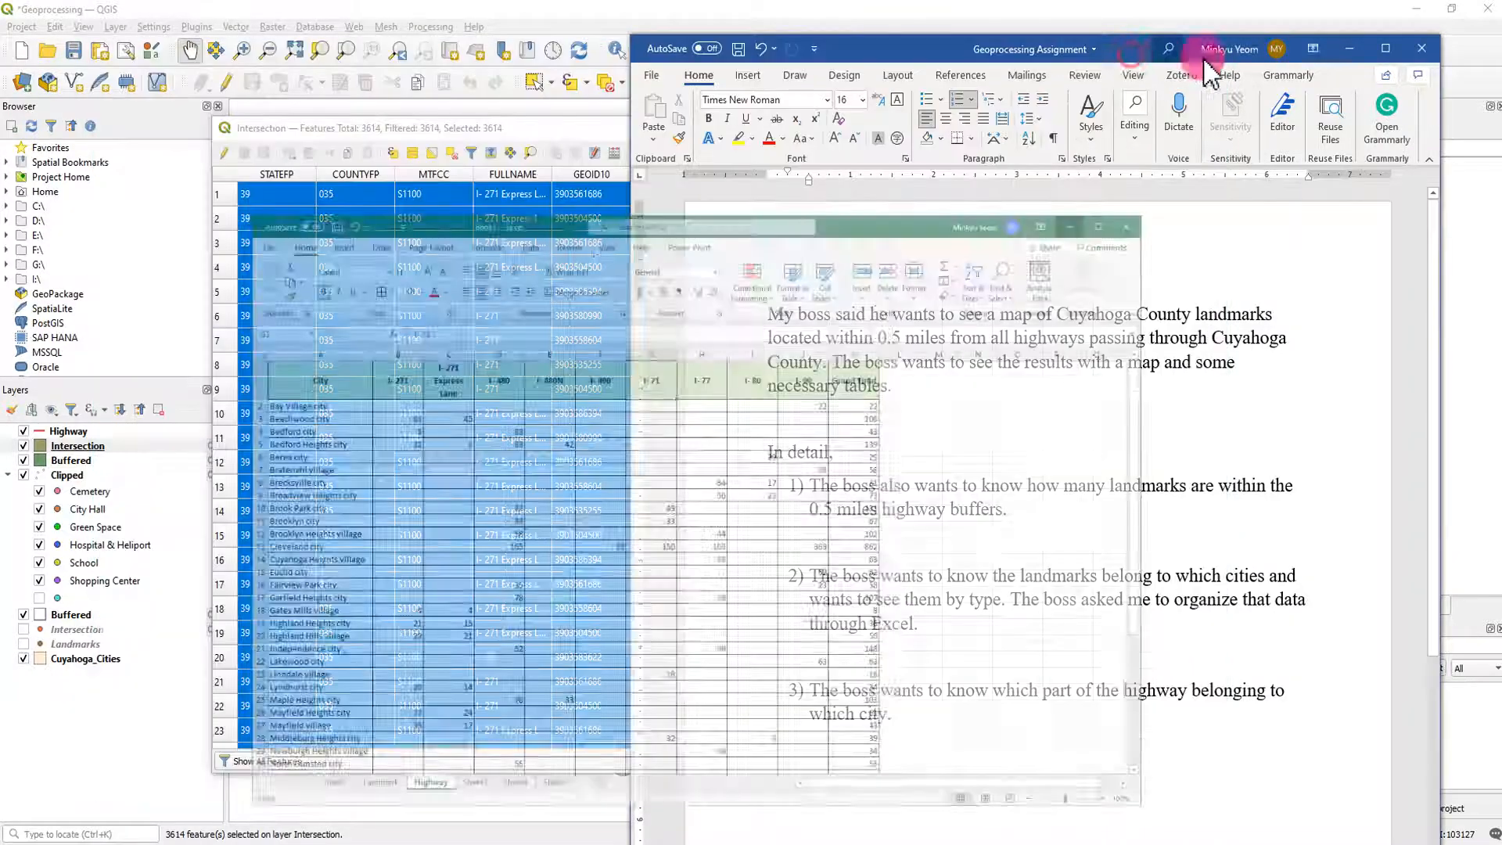
click(1349, 49)
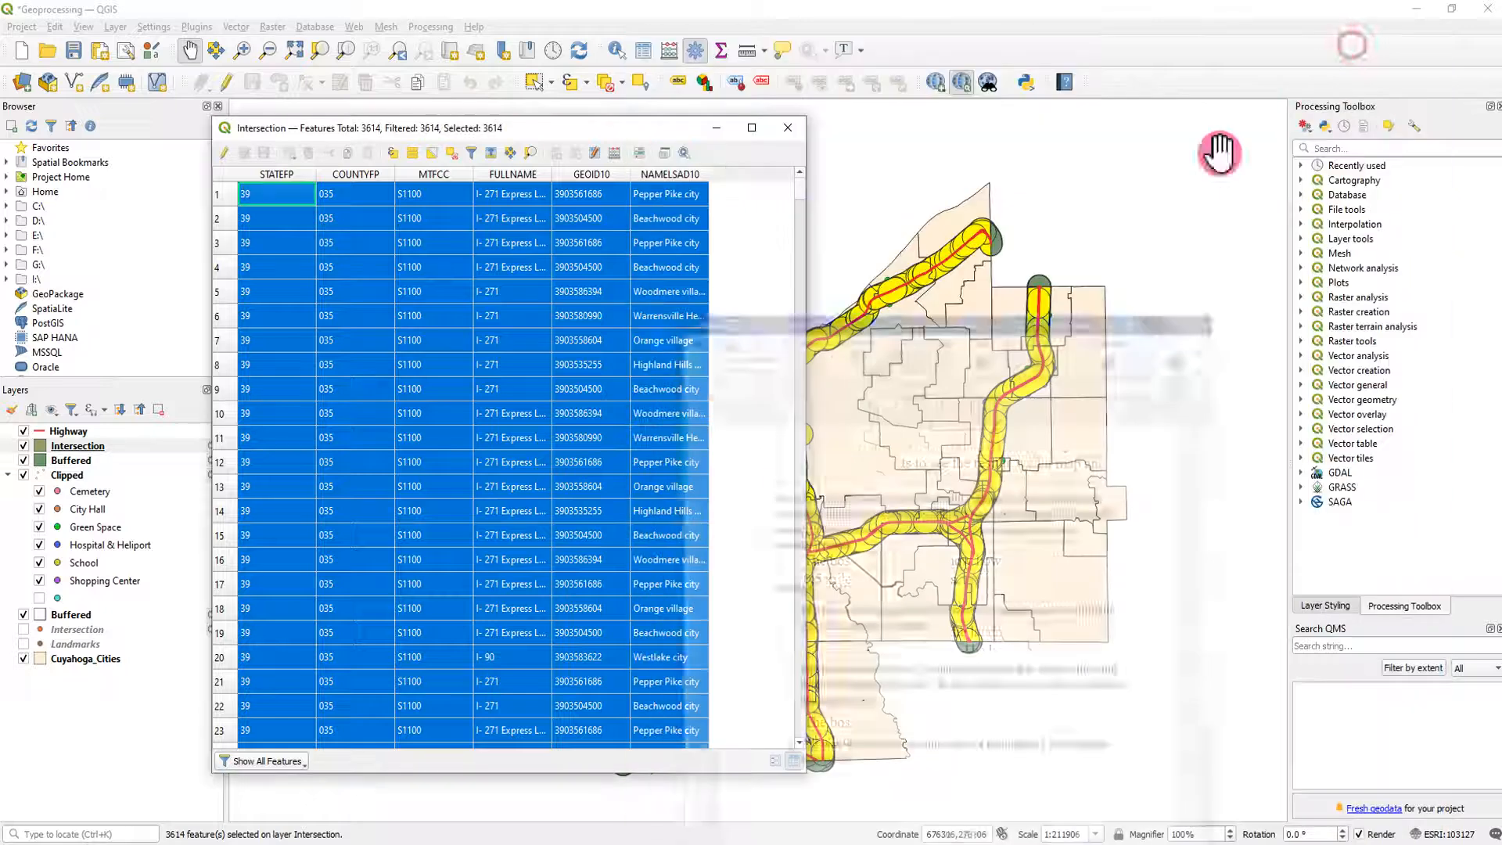
click(788, 127)
click(609, 84)
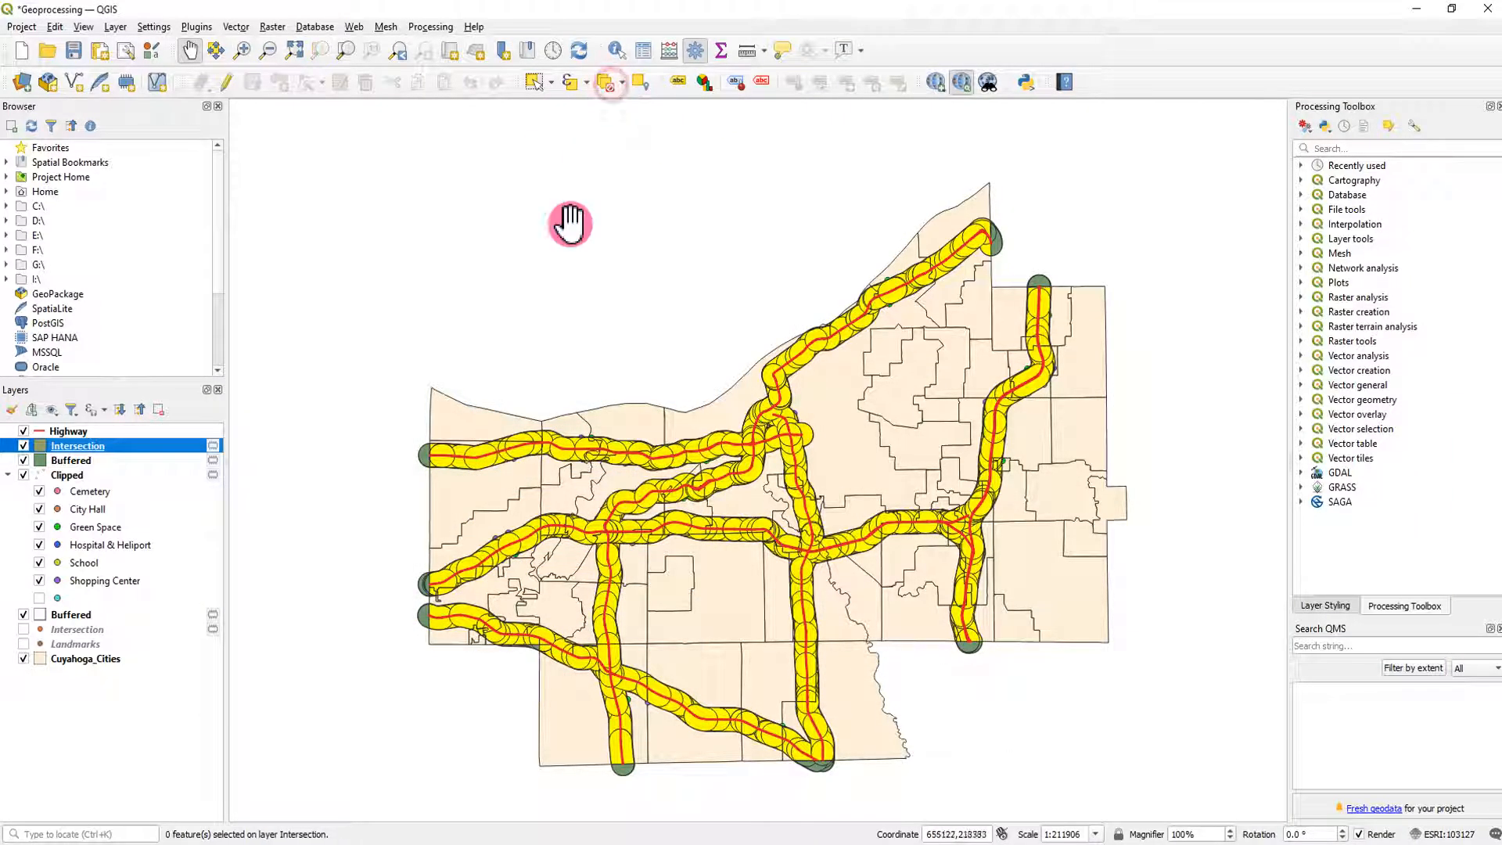
- Remove the highway Intersection layer and the green Buffered layer below it from the project
right_click(92, 449)
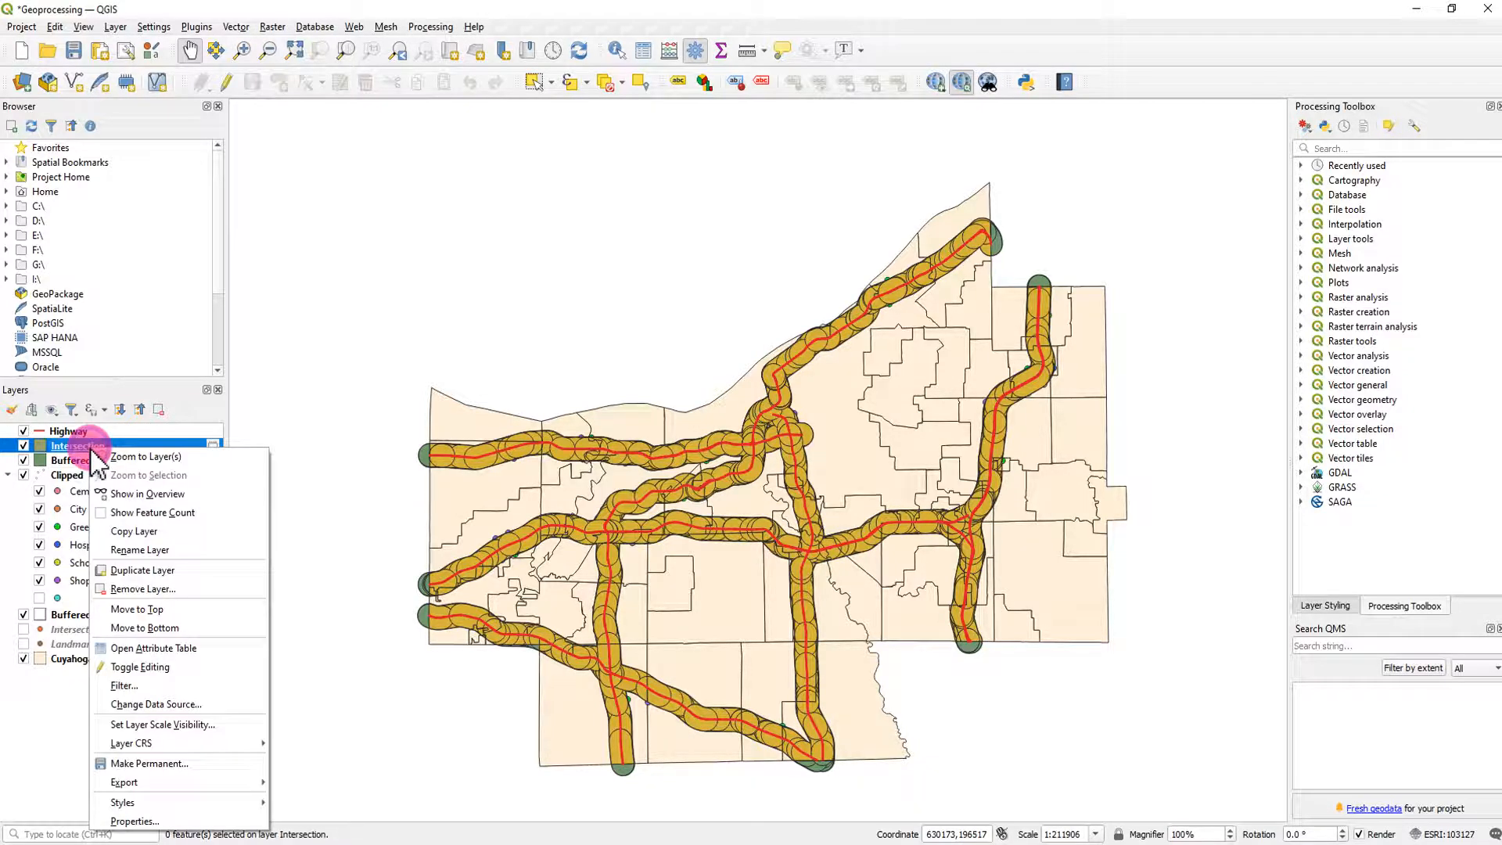
click(177, 590)
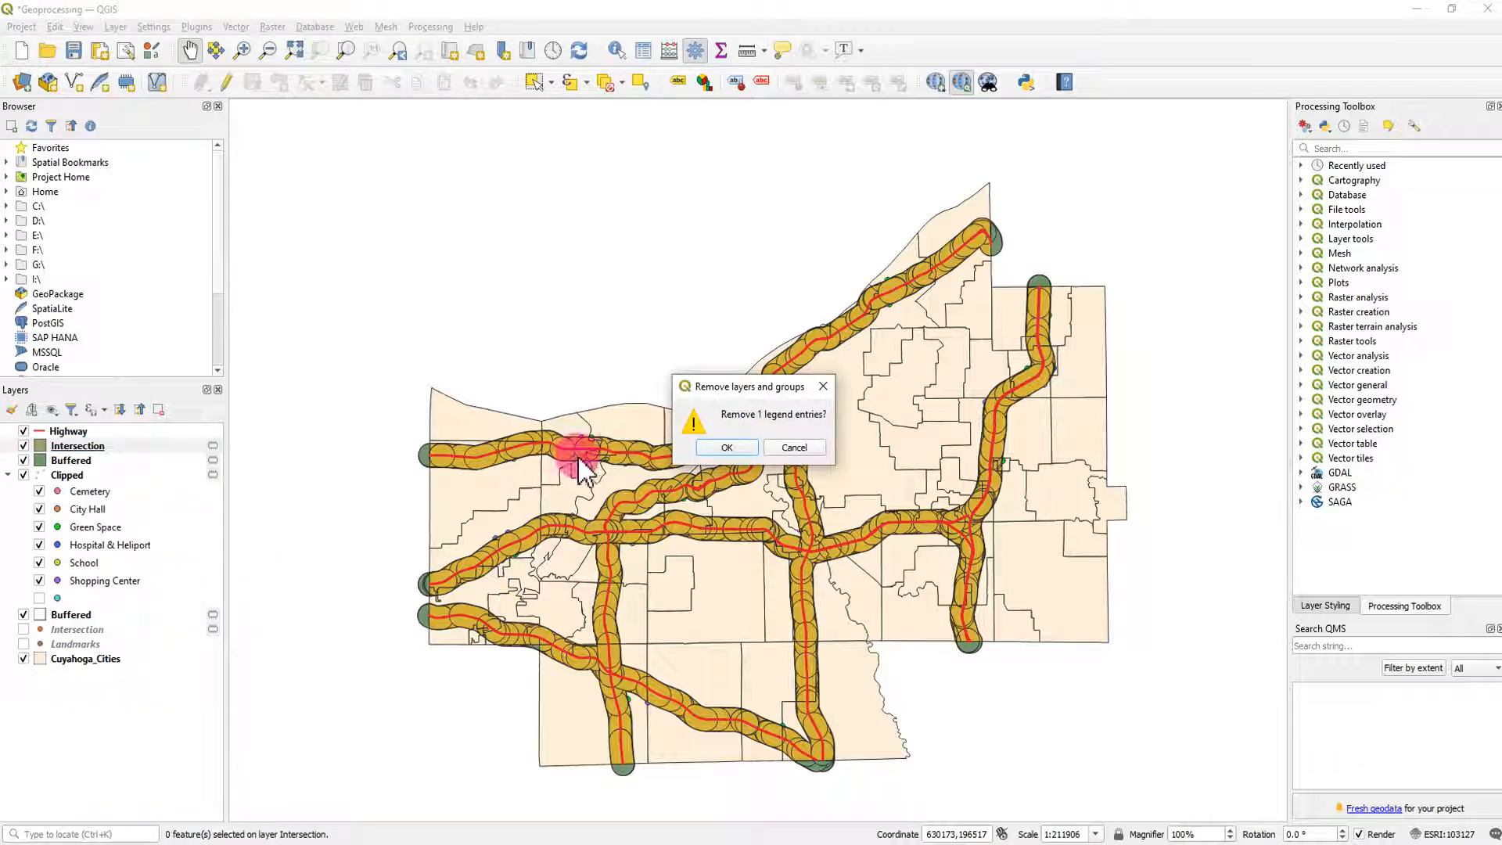
click(723, 447)
click(275, 452)
right_click(90, 447)
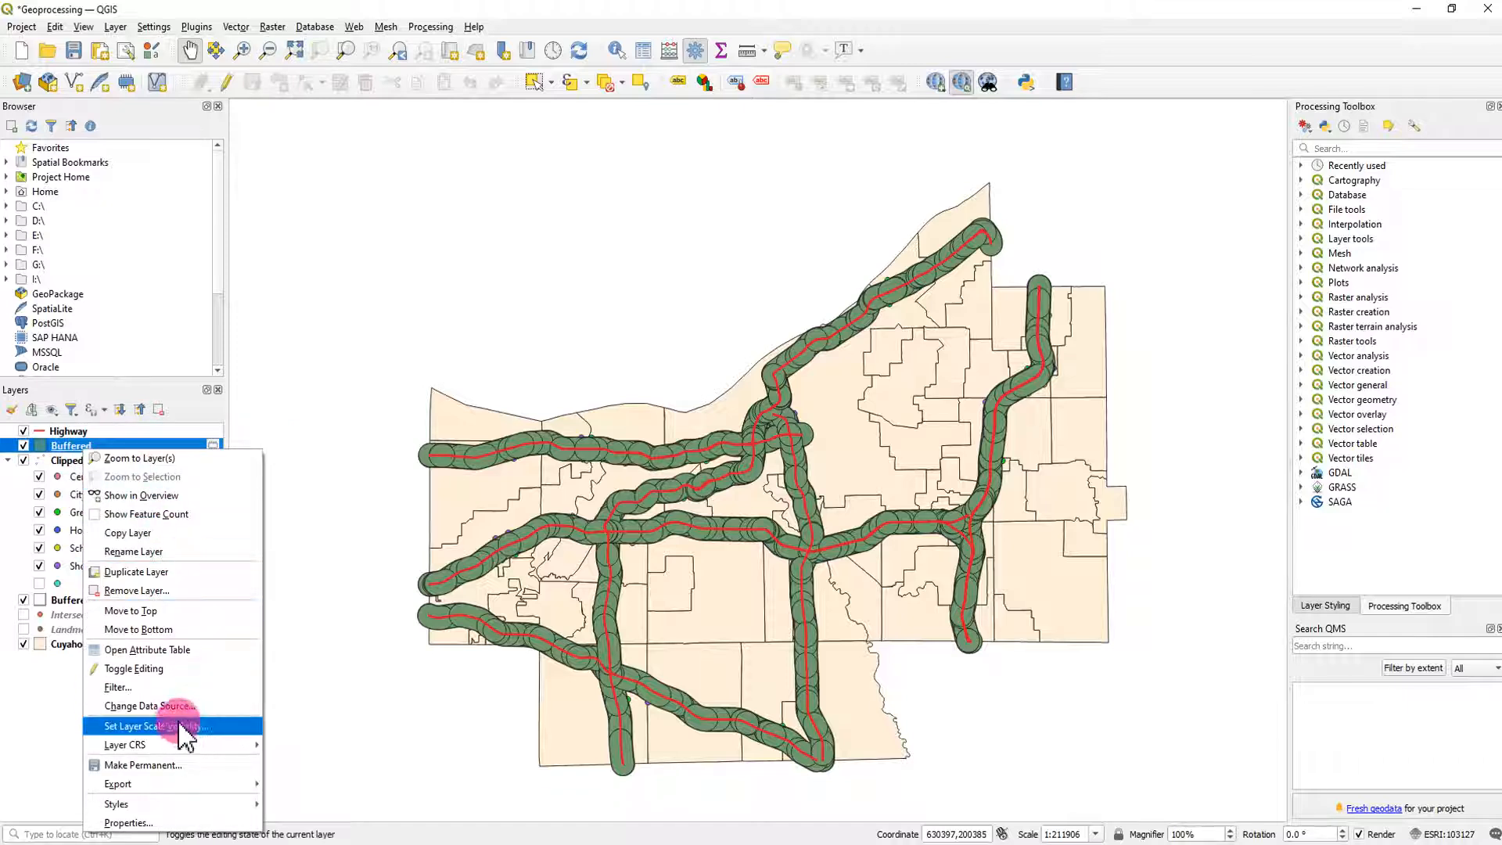
click(167, 591)
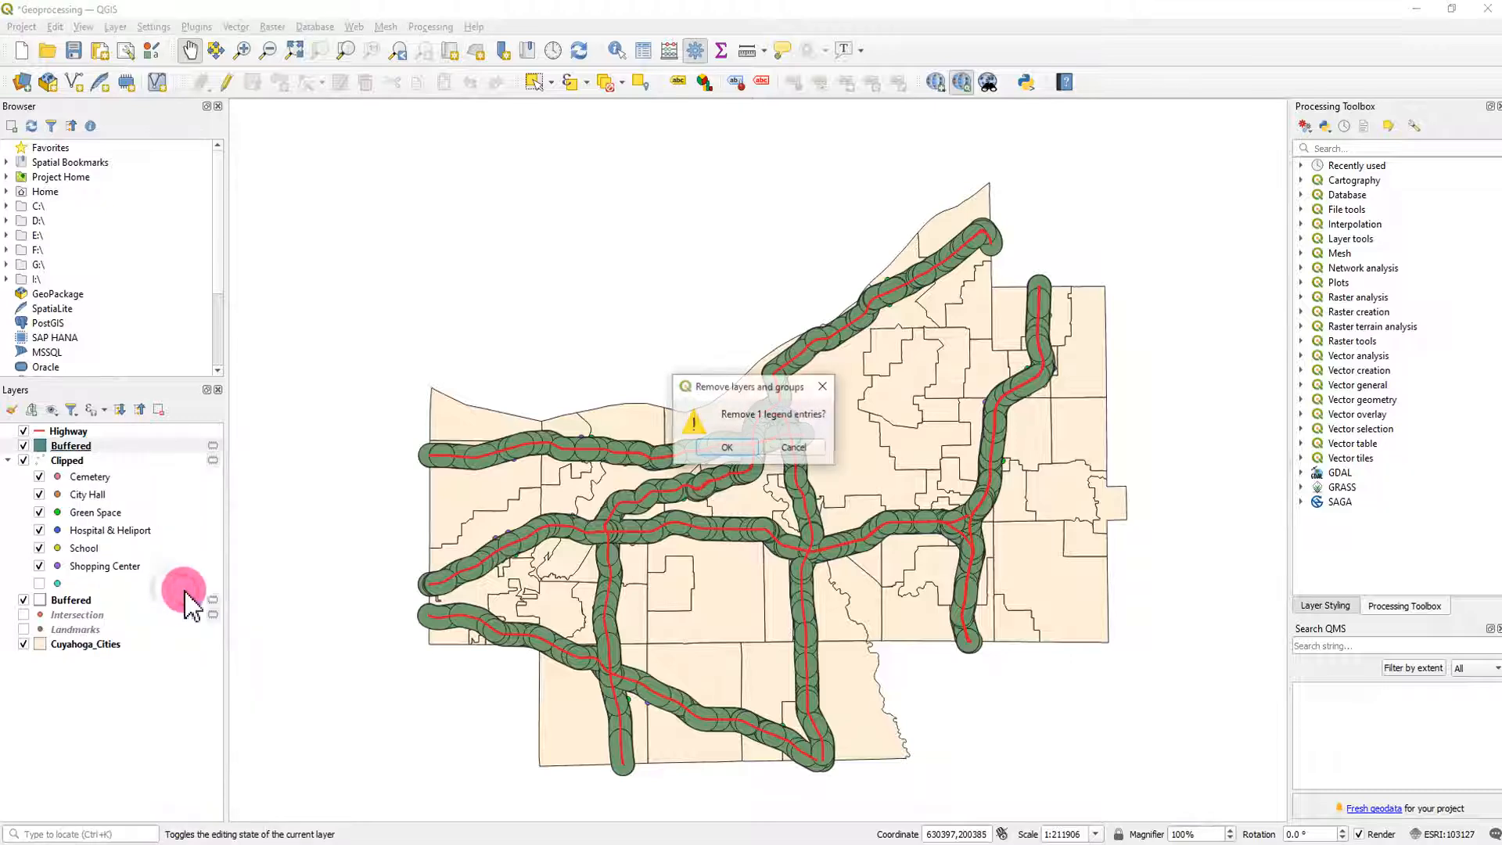
click(720, 447)
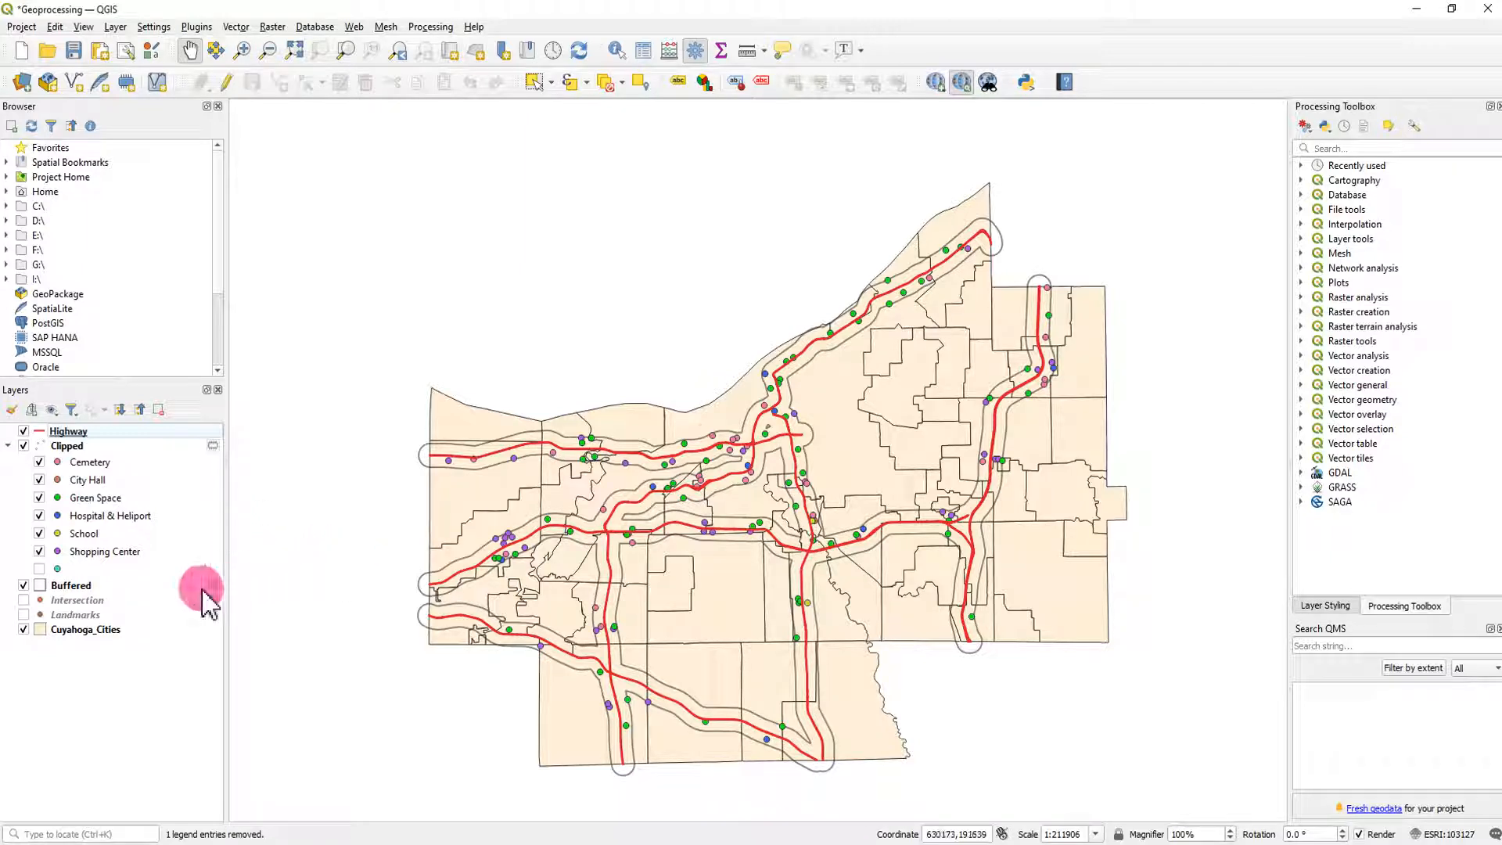
- Rename the remaining Buffered layer as Highway buffer (0.5mile)
click(82, 585)
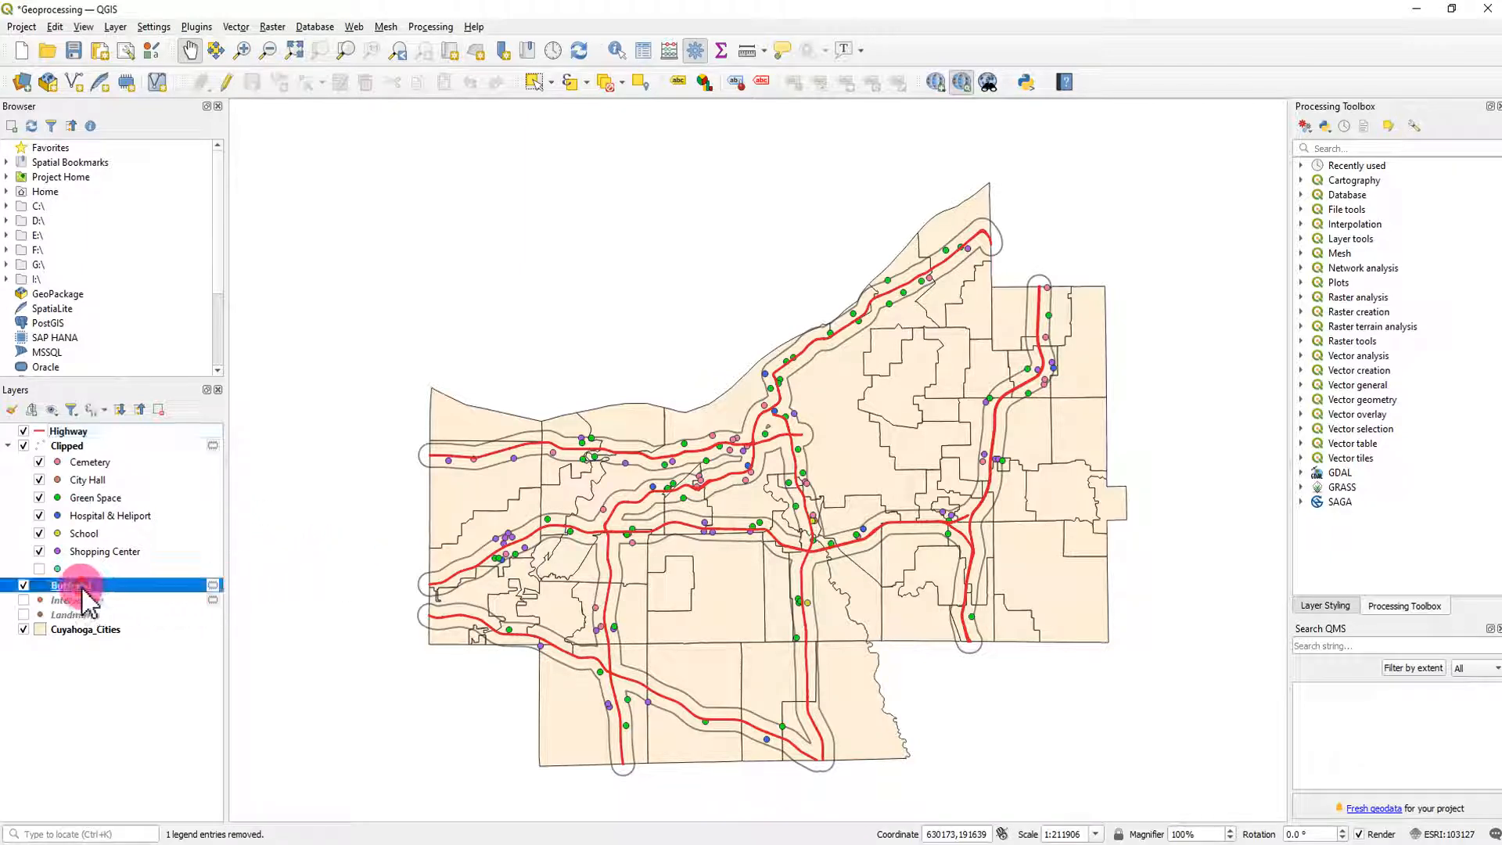
right_click(83, 588)
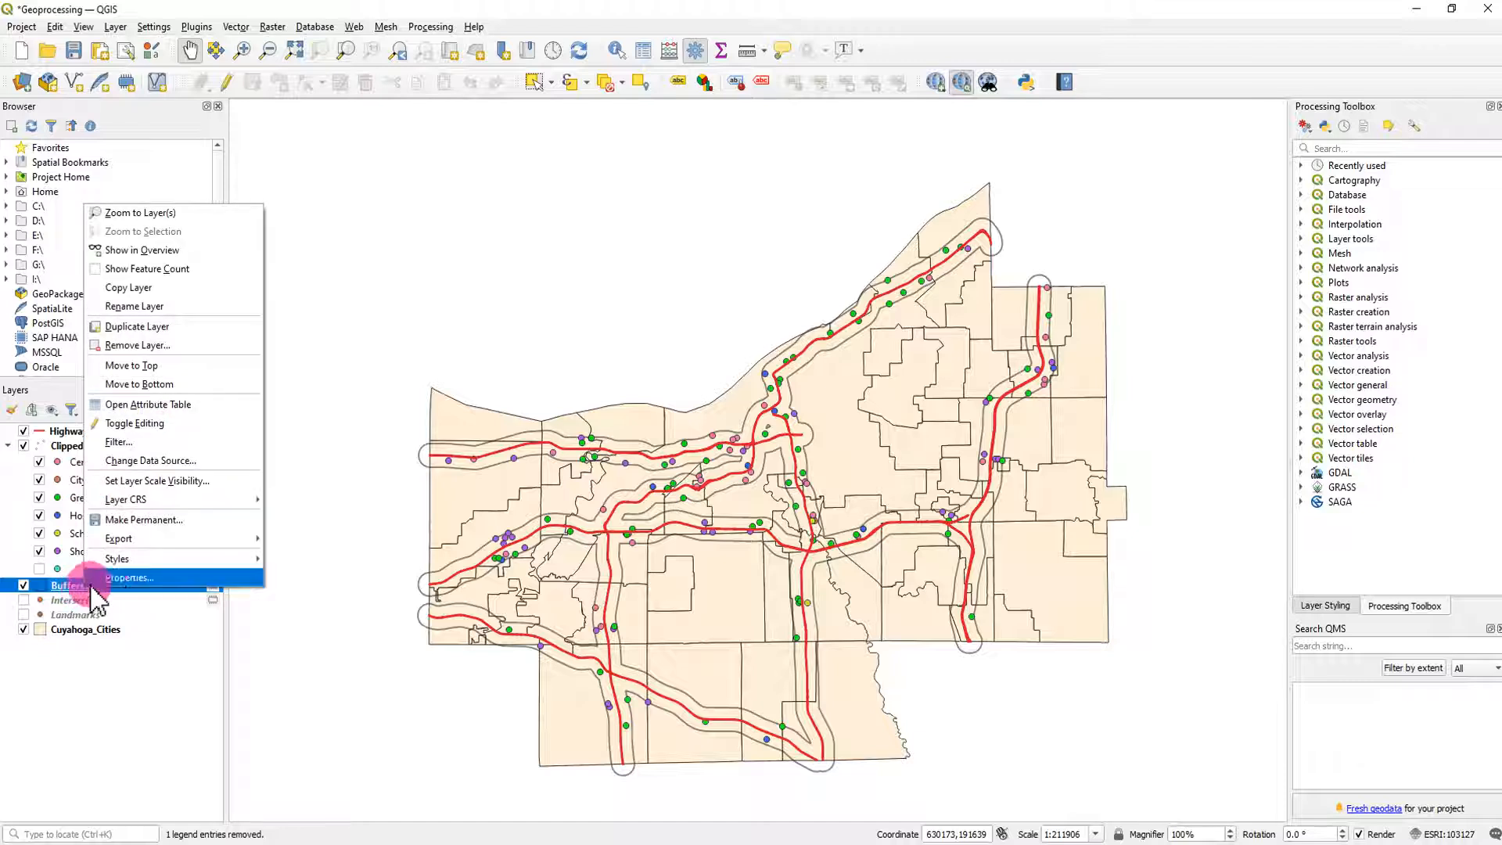
click(205, 306)
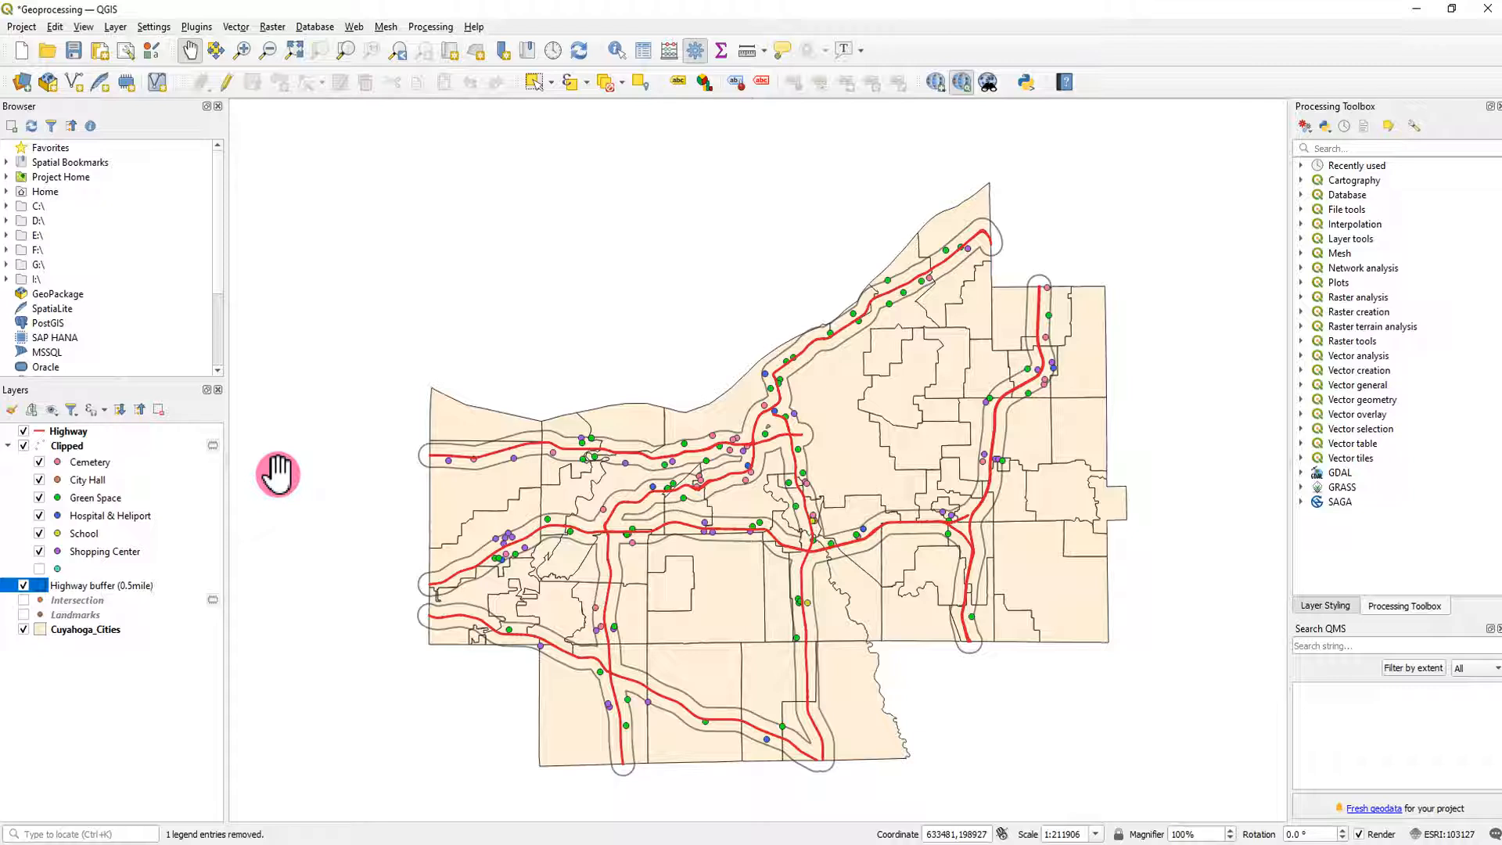
- Correct the buffer layer's name to Highway buffer (0.5-mile) and rename the Clipped layer as Landmarks within 0.5-mile
click(134, 587)
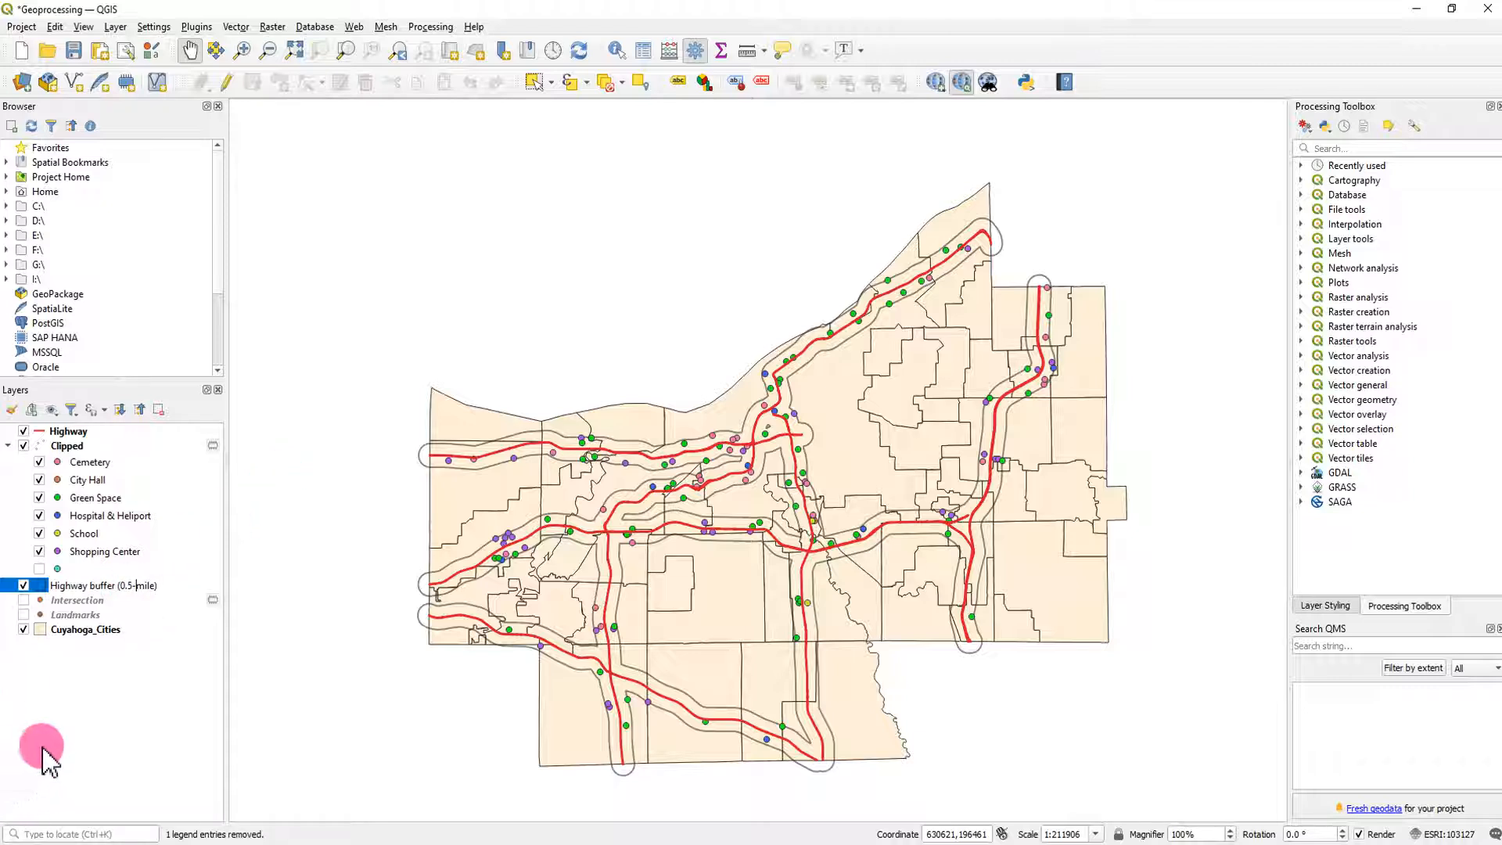
click(87, 745)
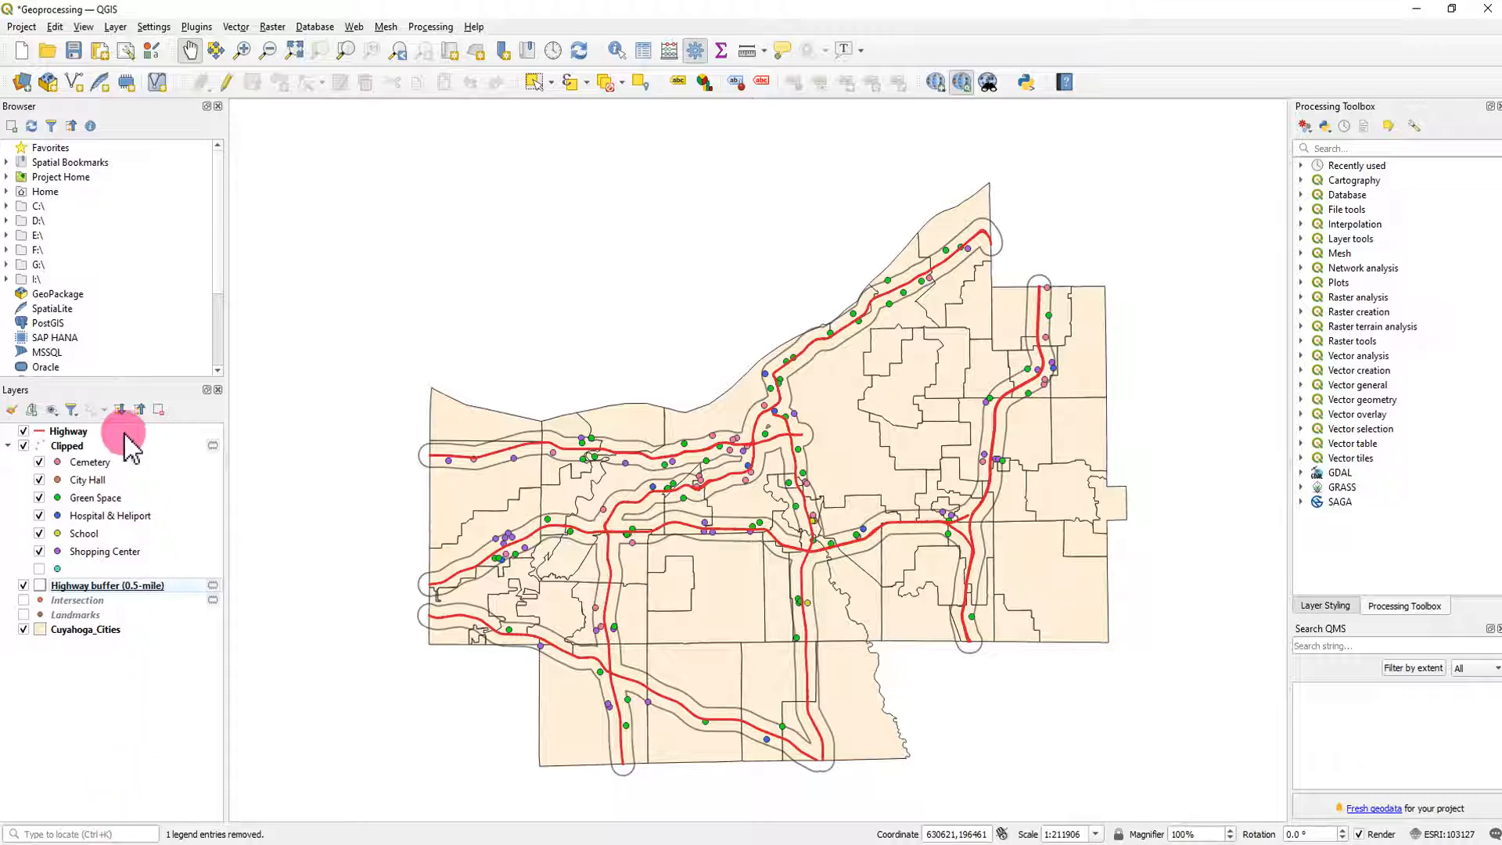
click(82, 446)
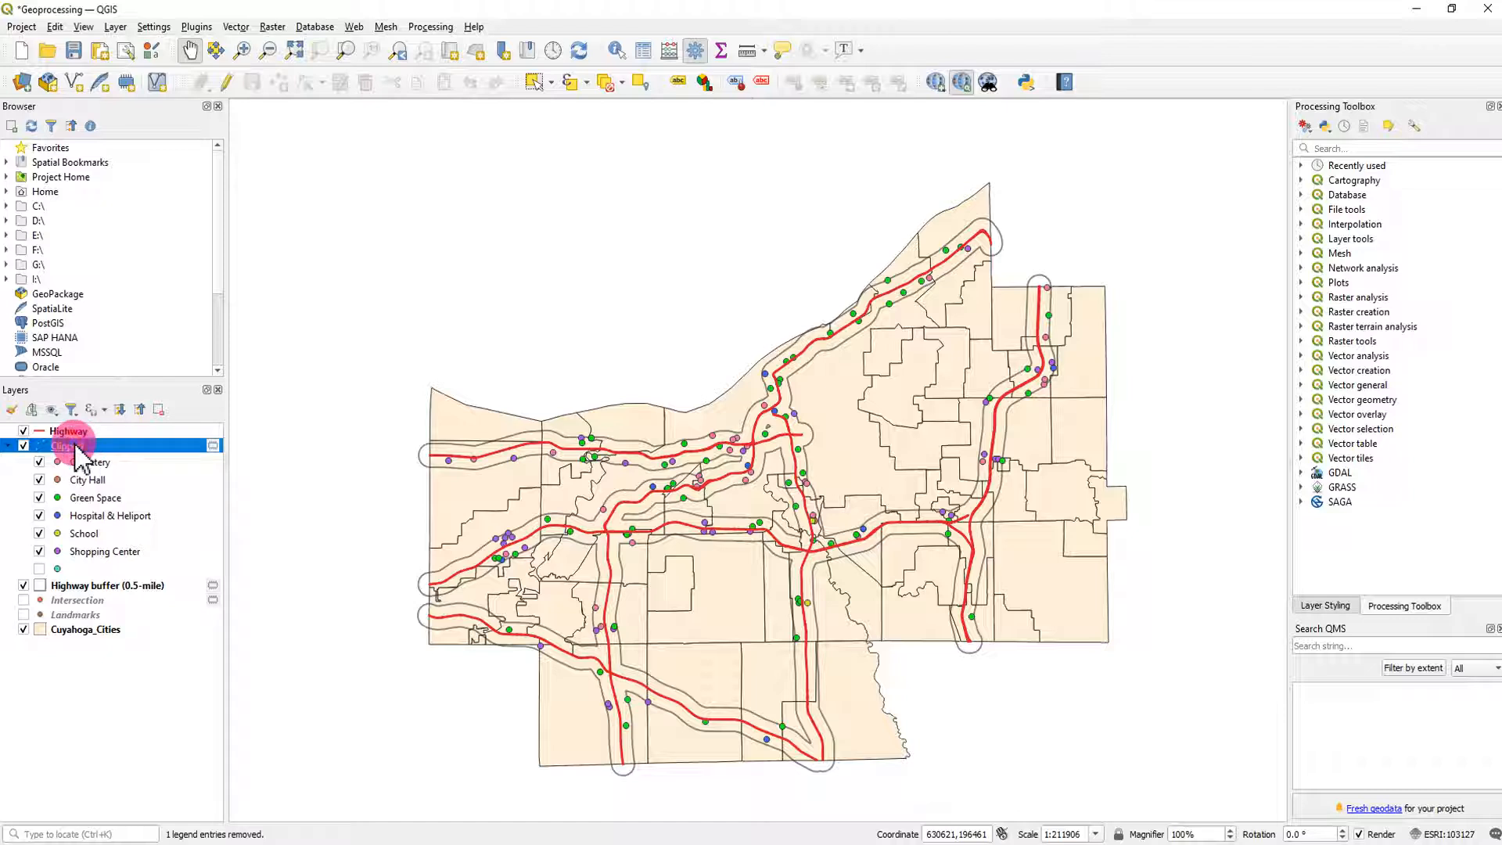
right_click(76, 446)
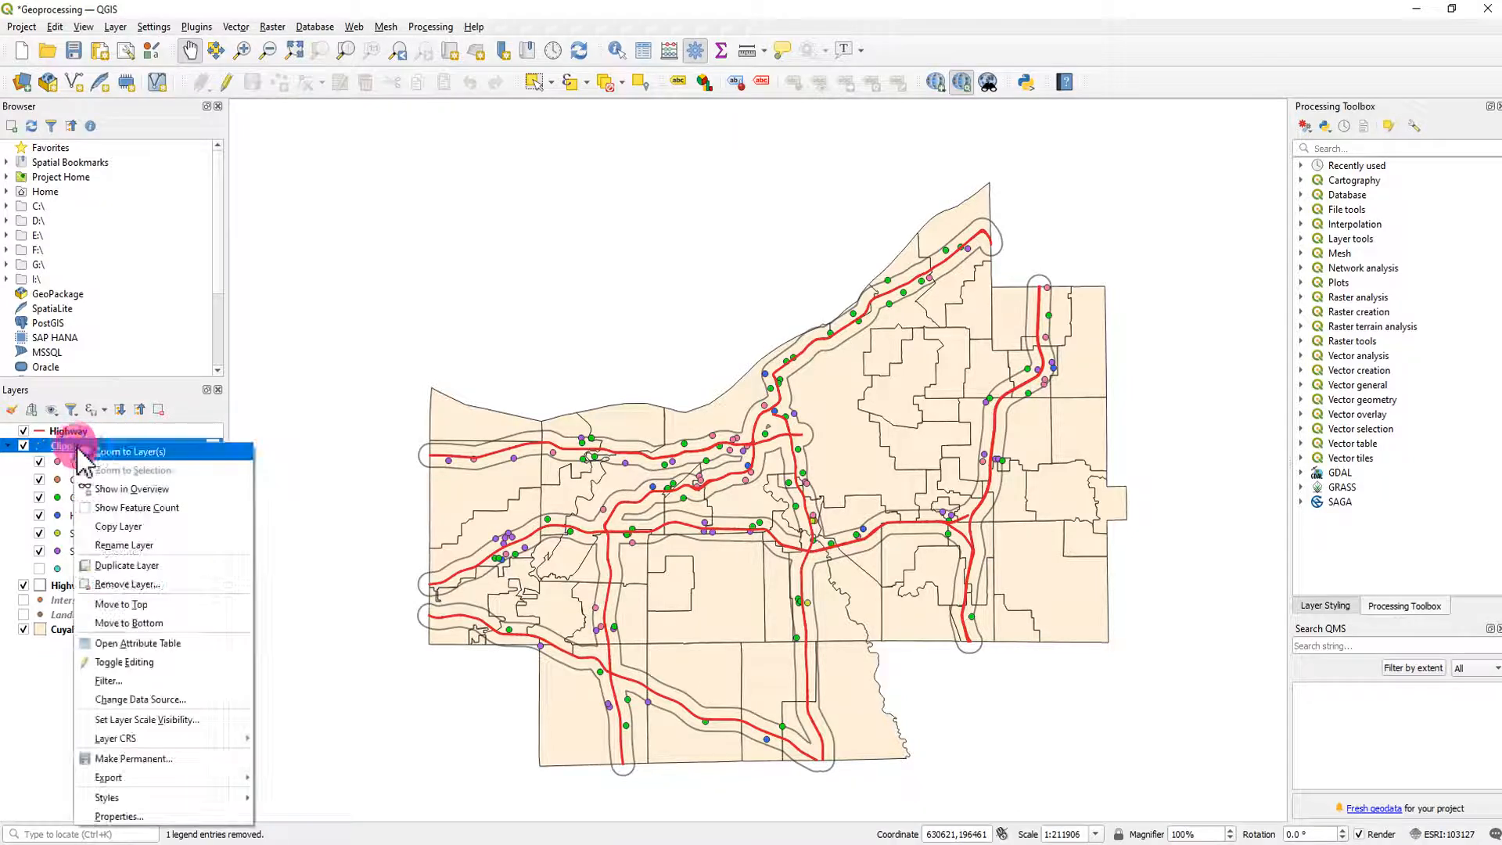
click(143, 518)
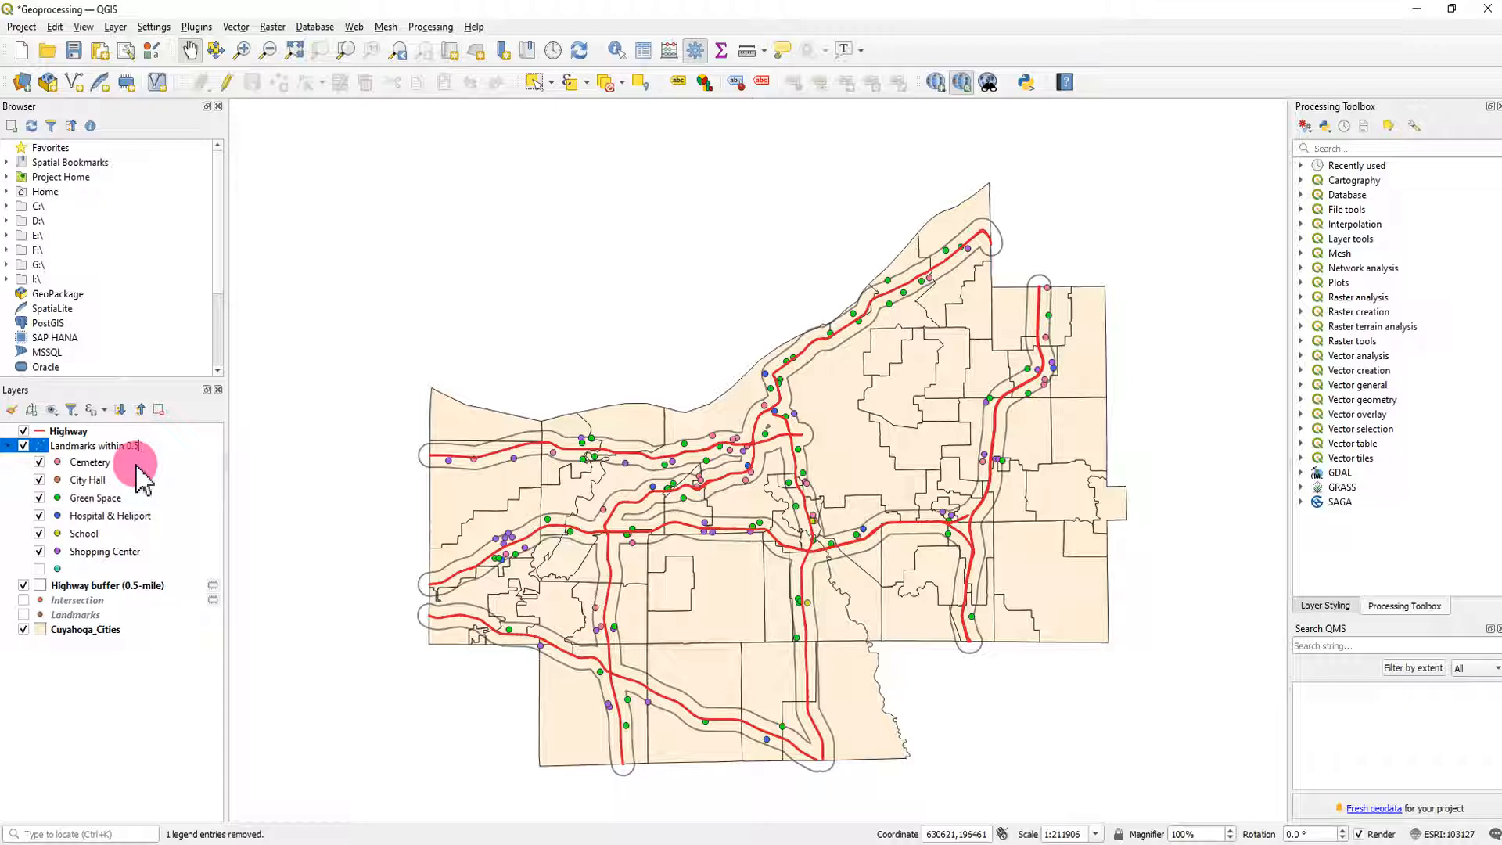
text(-mile)
click(161, 706)
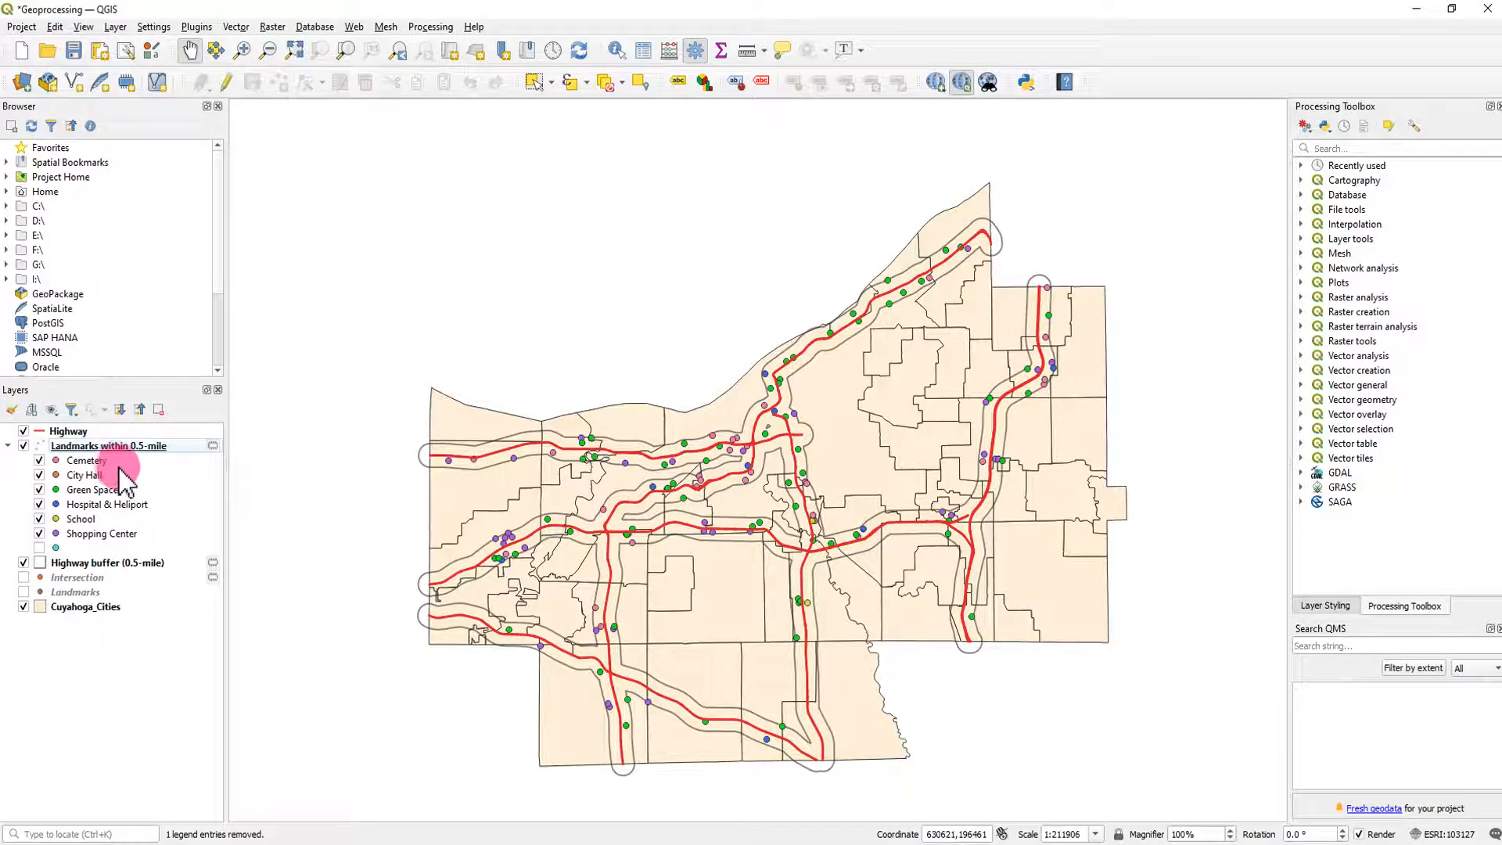
- Move the Highway layer below the landmarks layer, directly above Highway buffer (0.5-mile)
click(68, 431)
drag(70, 436, 78, 565)
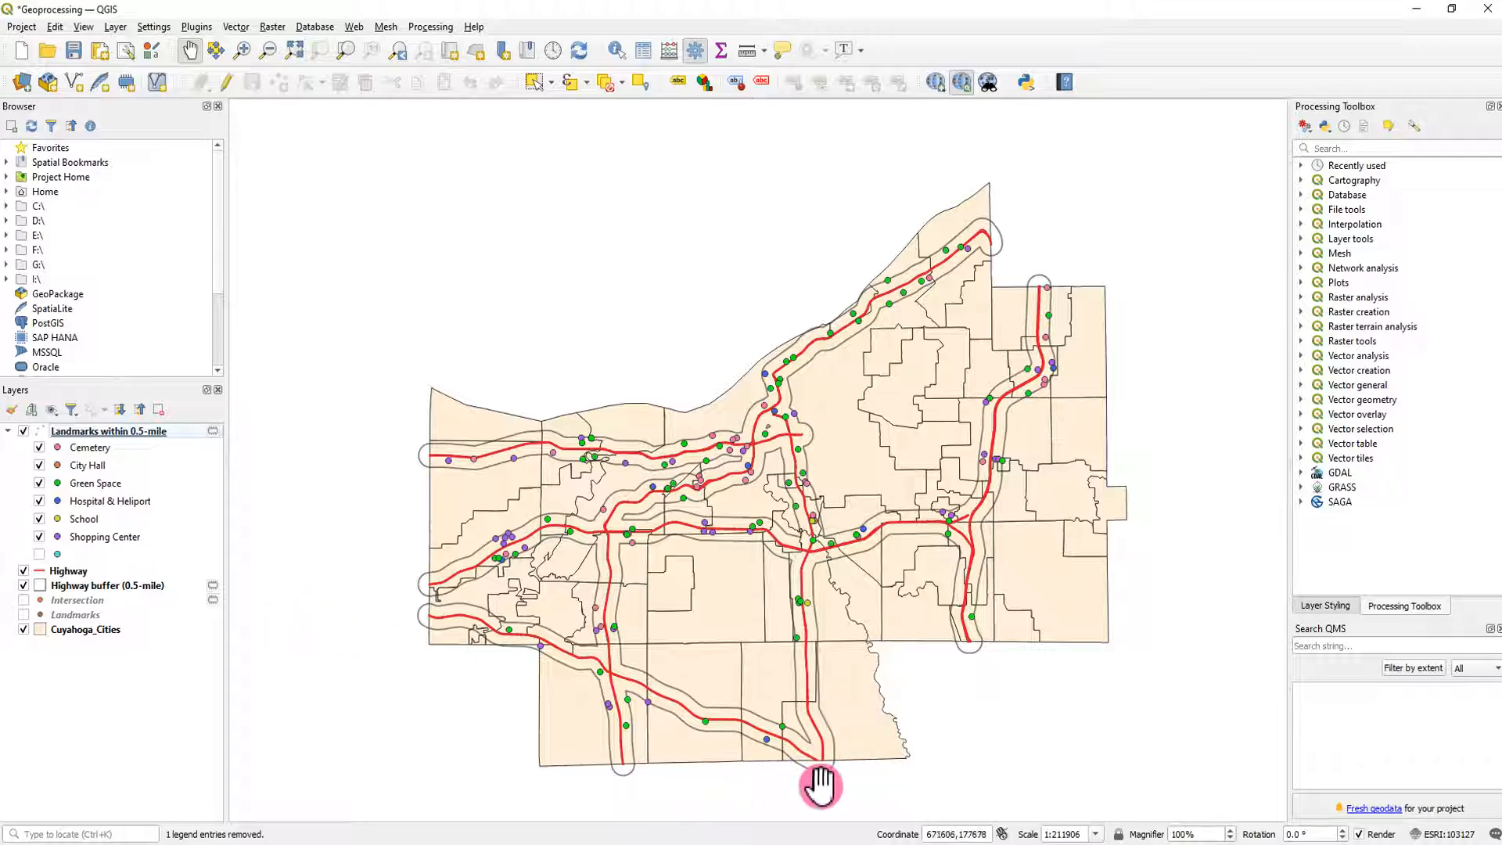
- Switch to the Excel workbook, review the city tables on the Landmark and Highway sheets, and return to QGIS
click(832, 843)
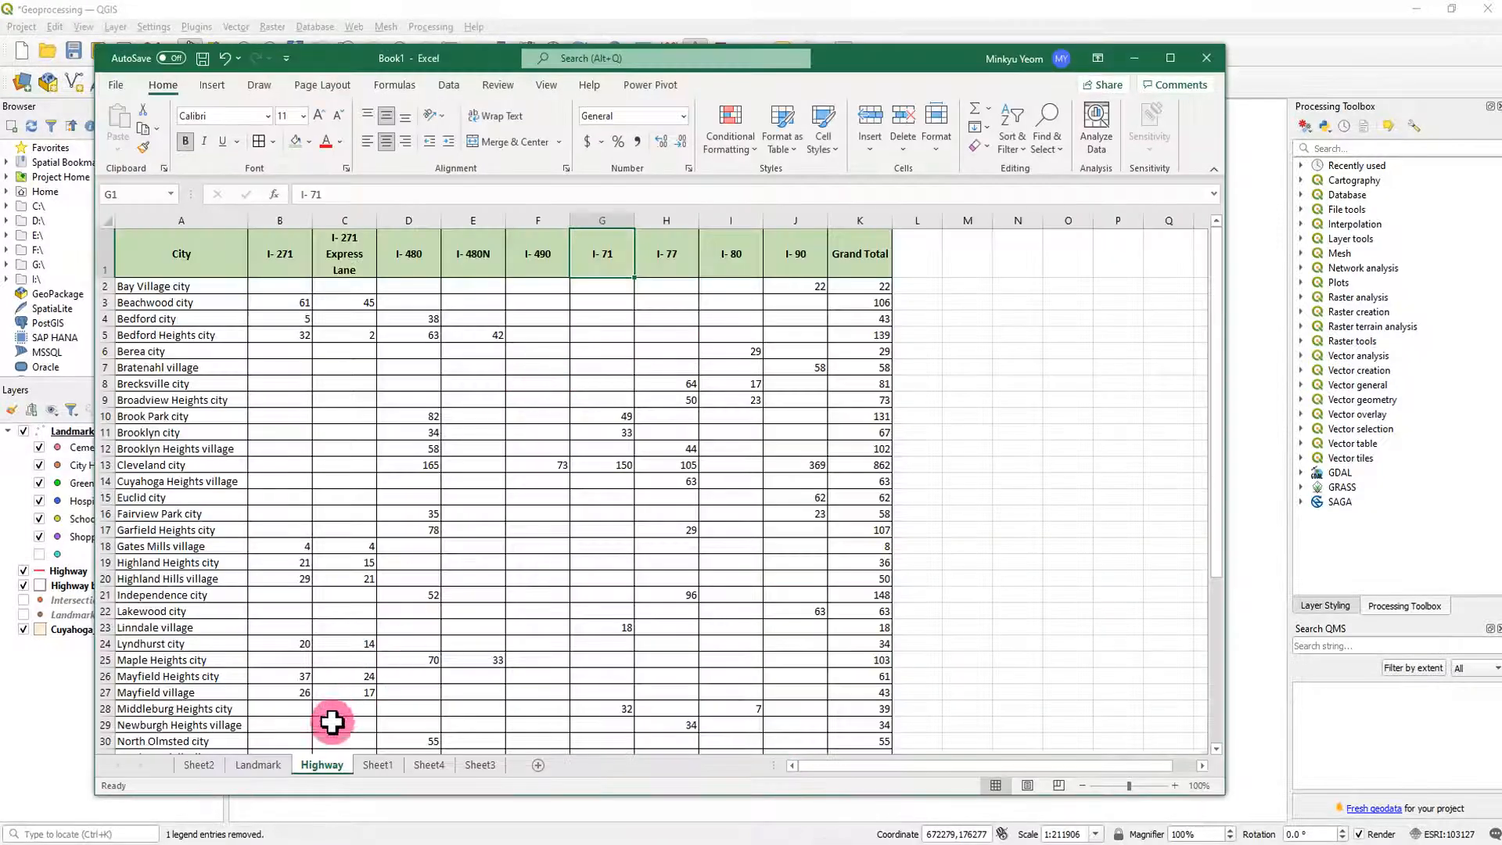
click(259, 766)
click(322, 765)
click(263, 766)
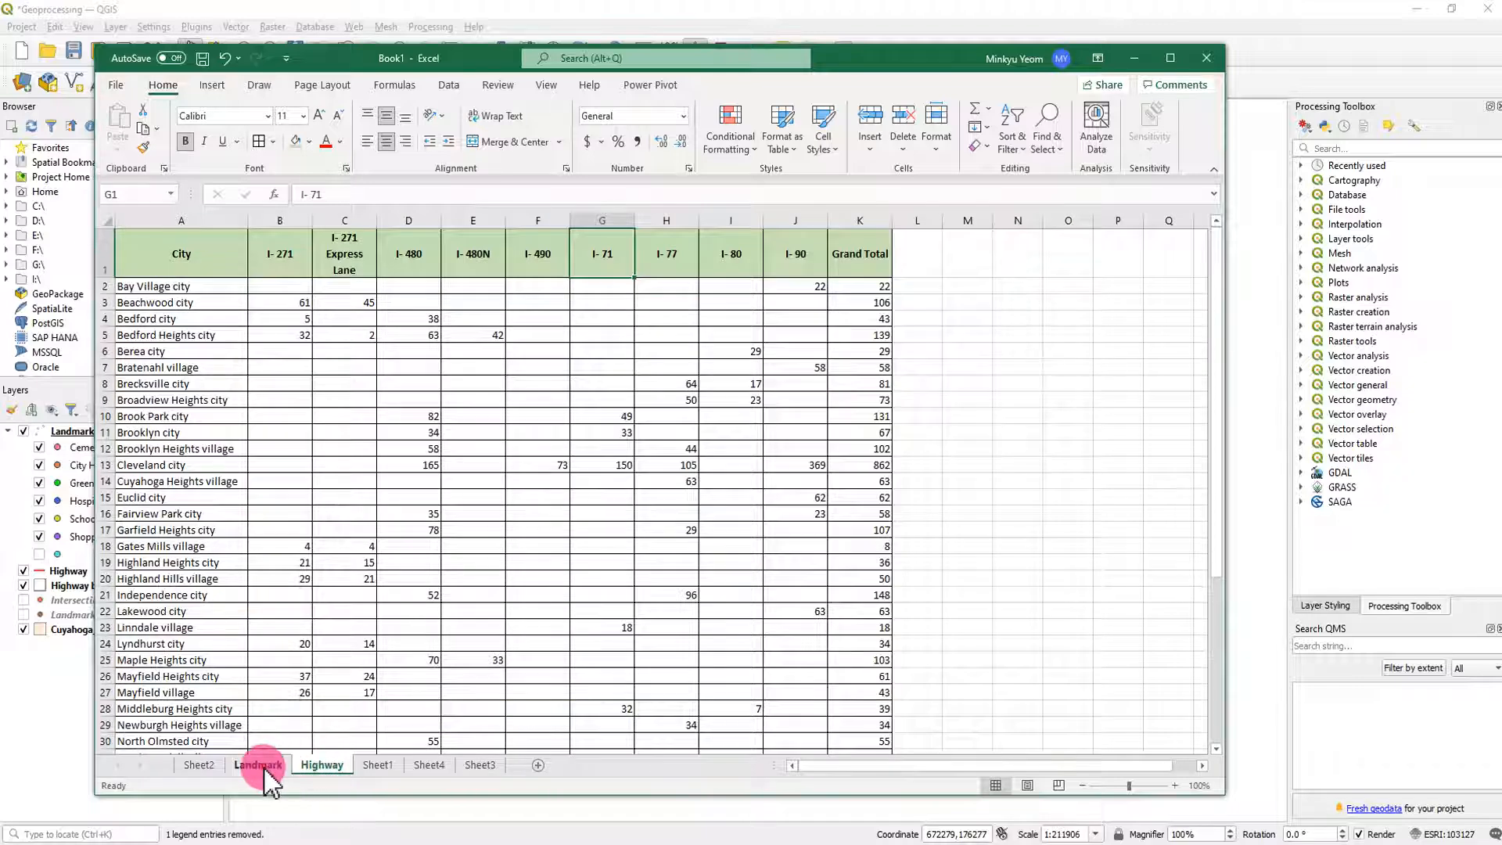
click(320, 766)
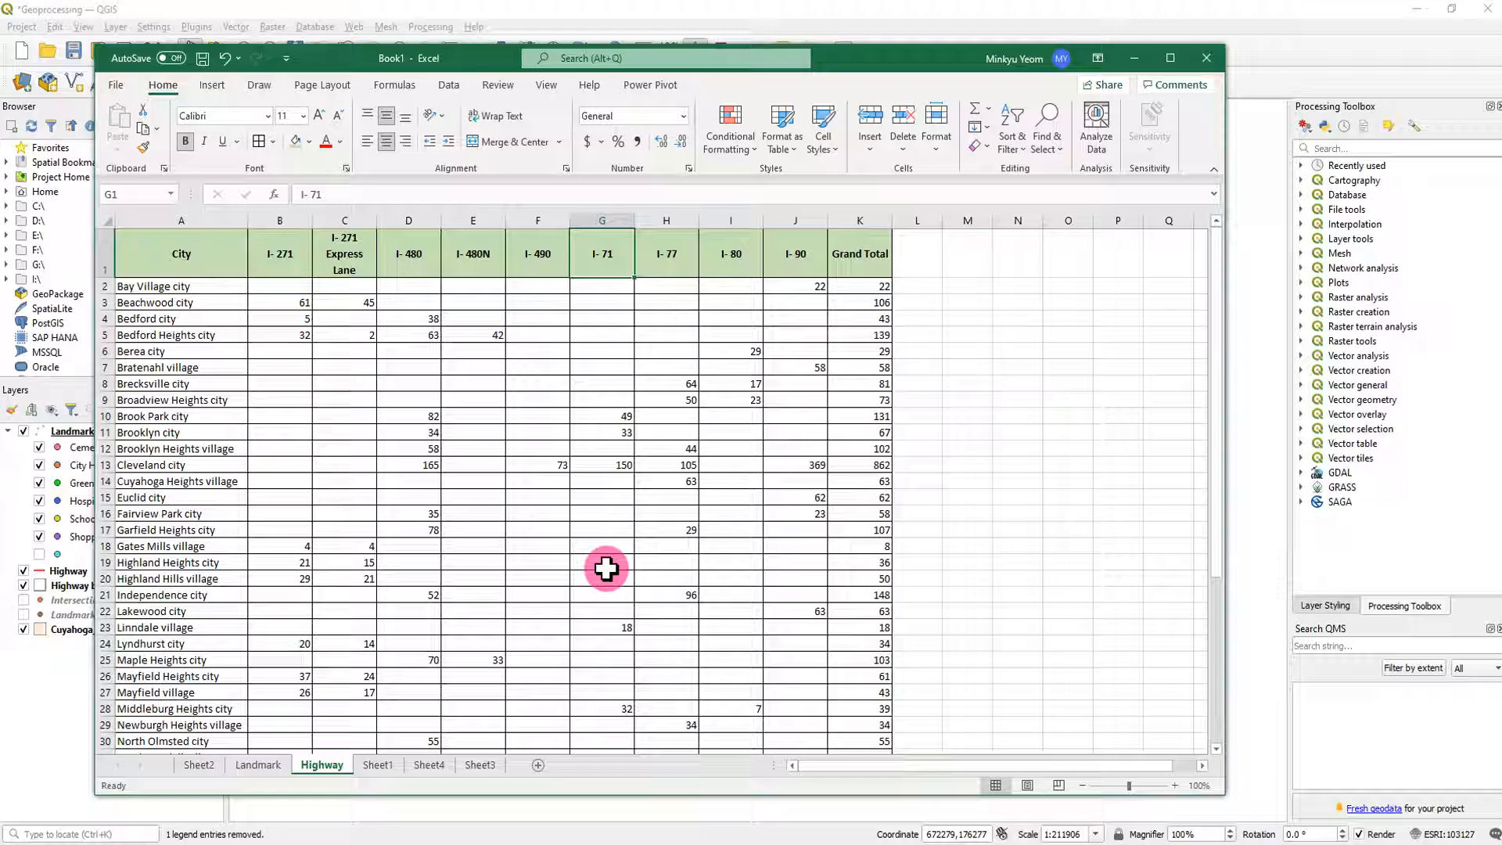
scroll(943, 526, down, 2)
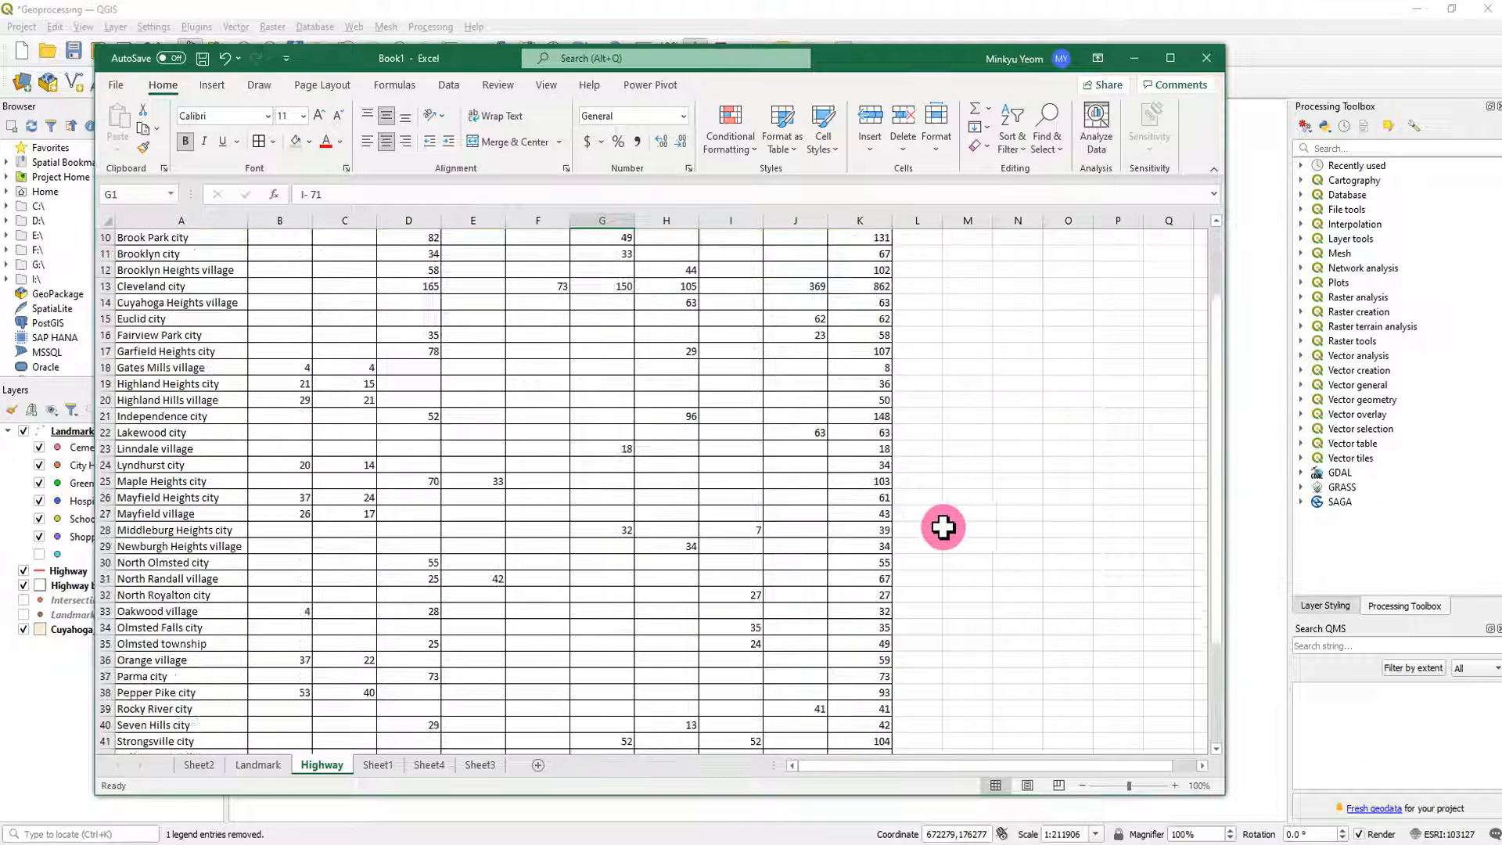
scroll(943, 527, up, 3)
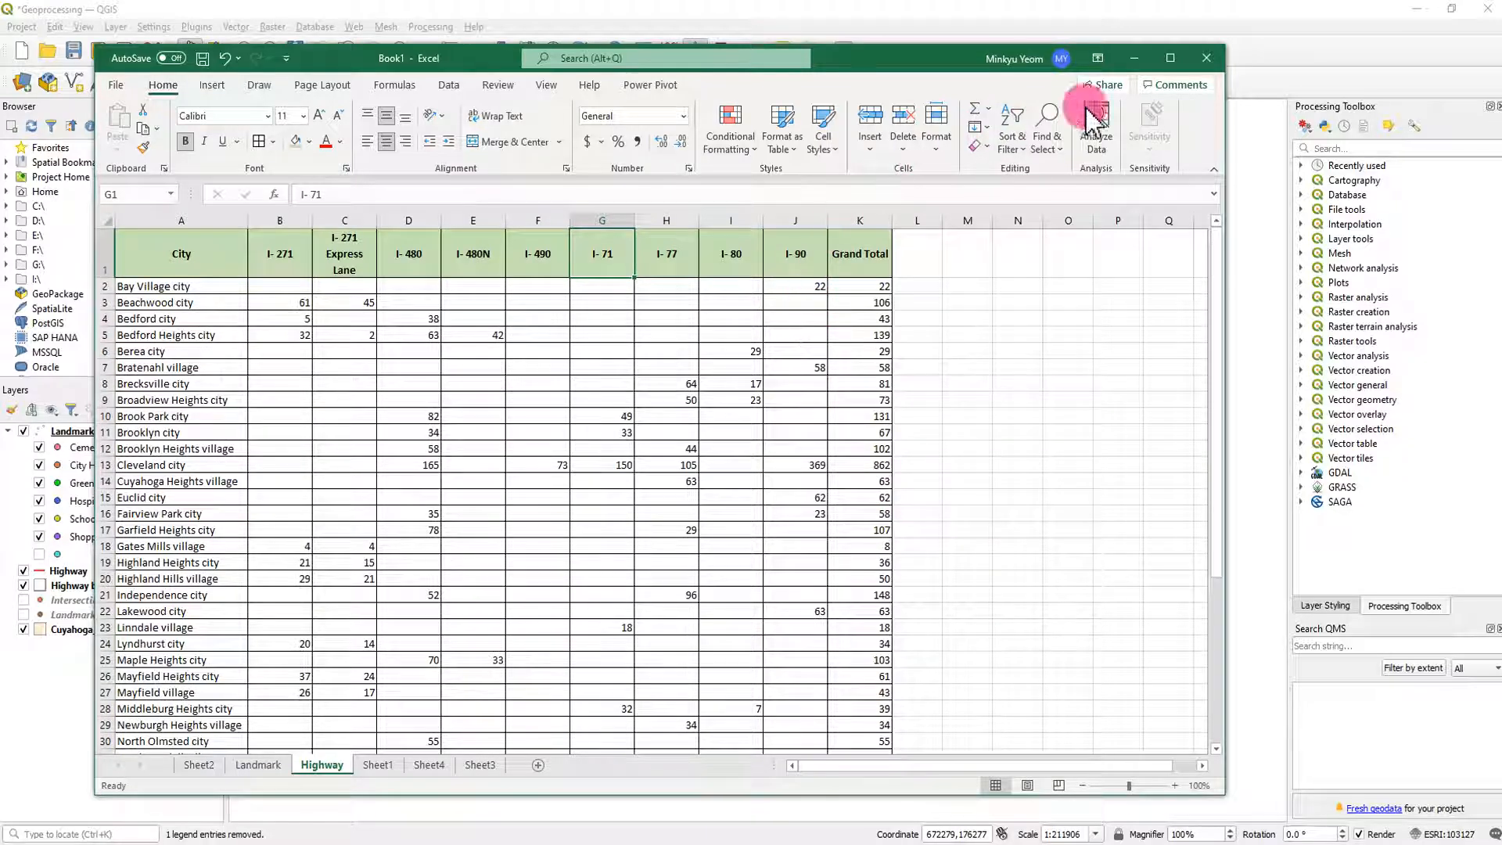
click(1134, 57)
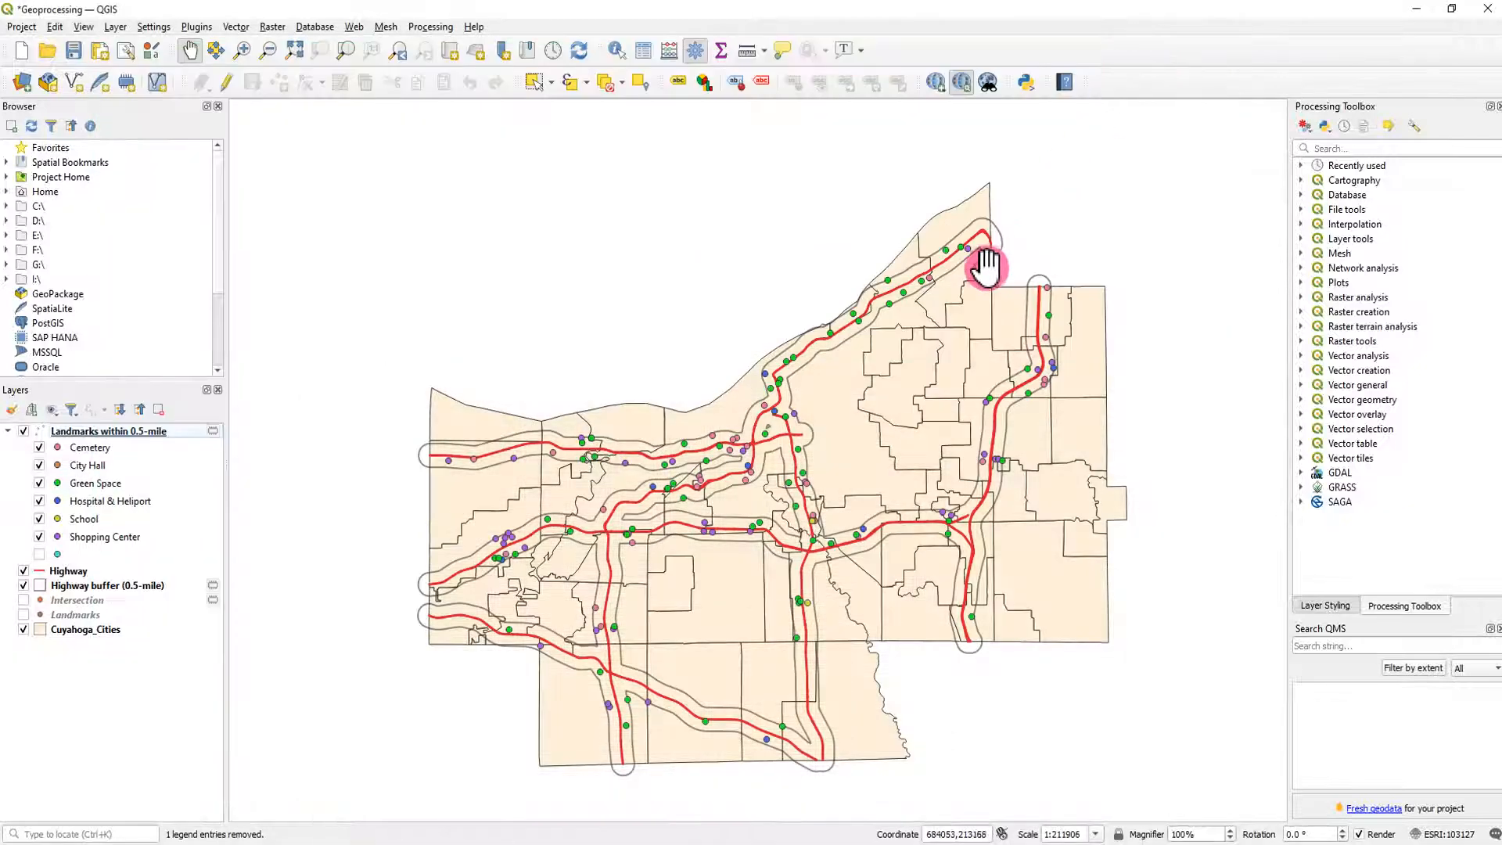